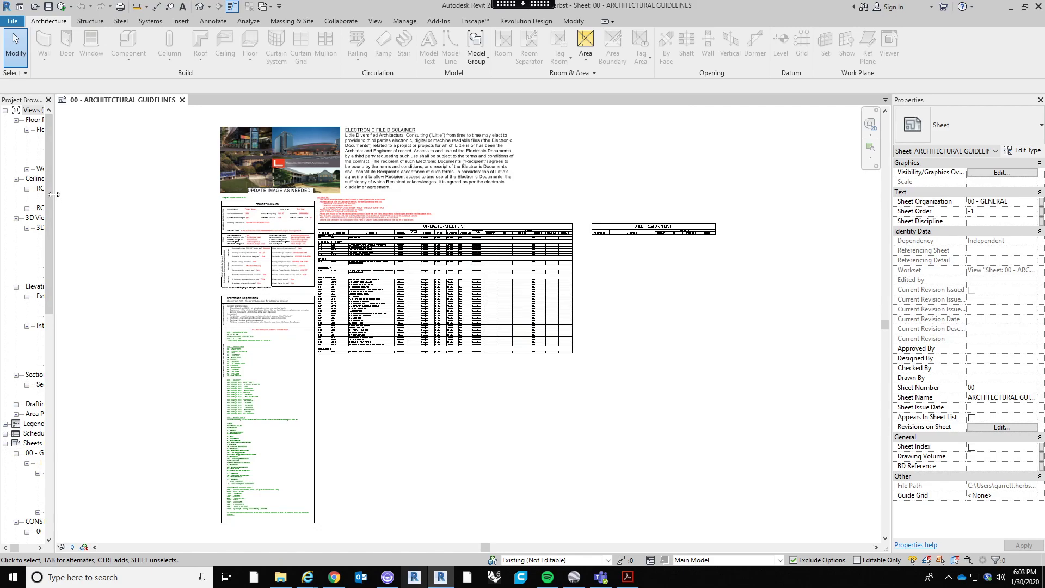
# Widen the Project Browser so the full view and sheet names can be read
pyautogui.moveTo(54, 194); pyautogui.dragTo(120, 187)
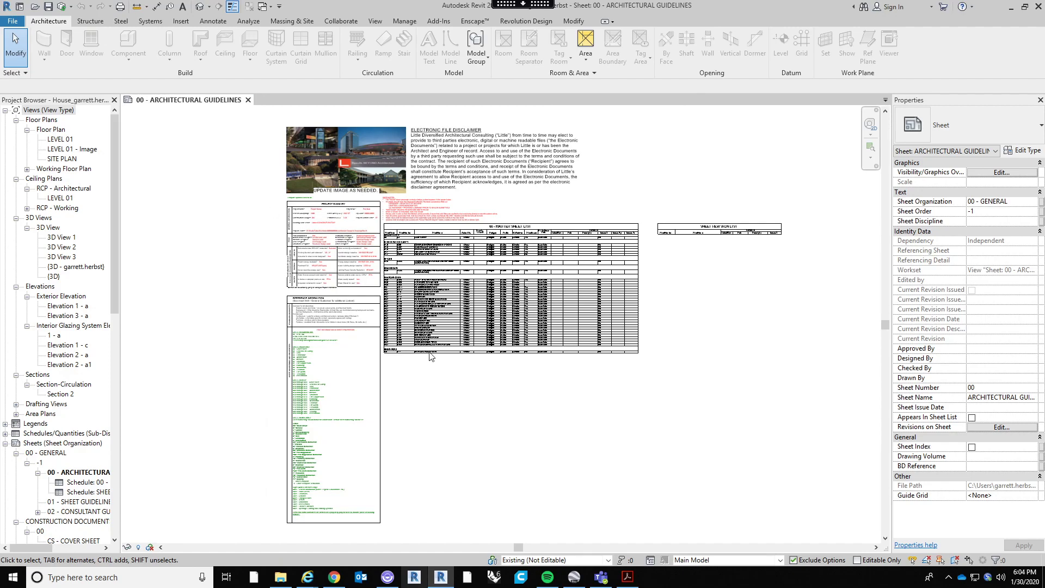
pyautogui.scroll(1, 504, 431)
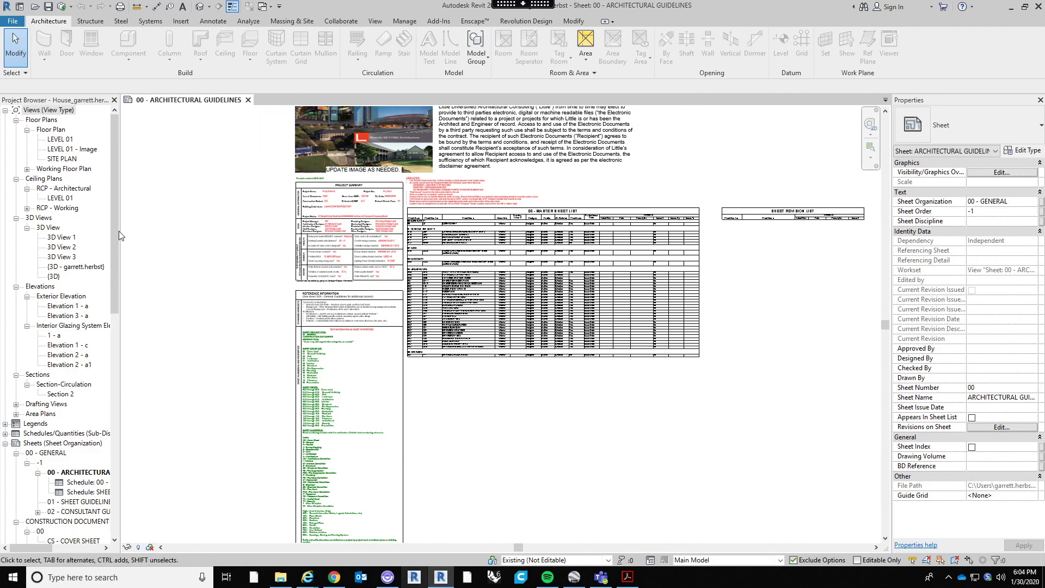
pyautogui.moveTo(118, 227); pyautogui.dragTo(143, 319)
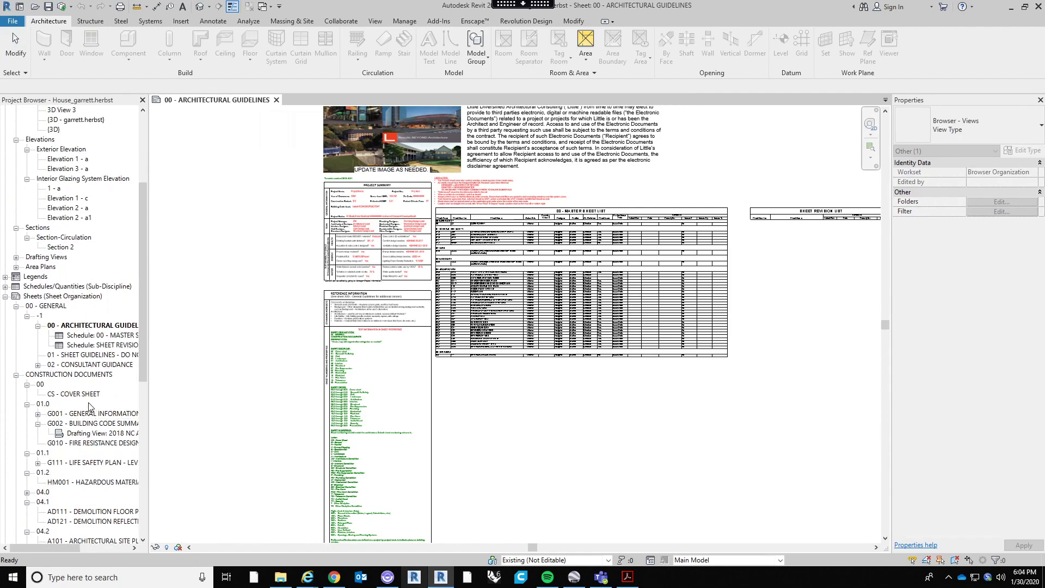
# Open the LEVEL 01 floor plan from the architectural floor plan views
pyautogui.scroll(5, 90, 404)
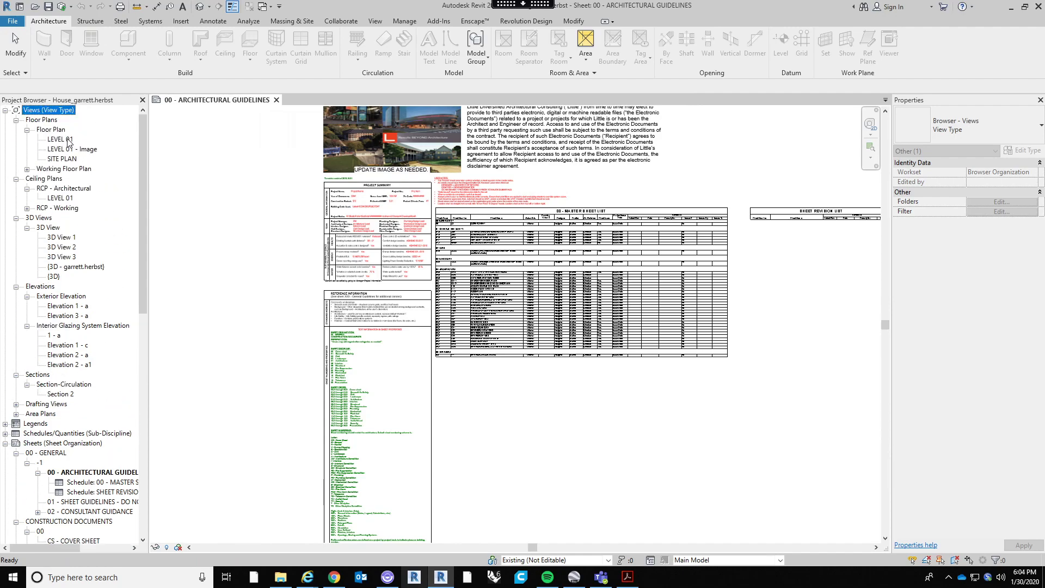
pyautogui.scroll(-3, 65, 146)
pyautogui.scroll(3, 64, 148)
pyautogui.doubleClick(61, 140)
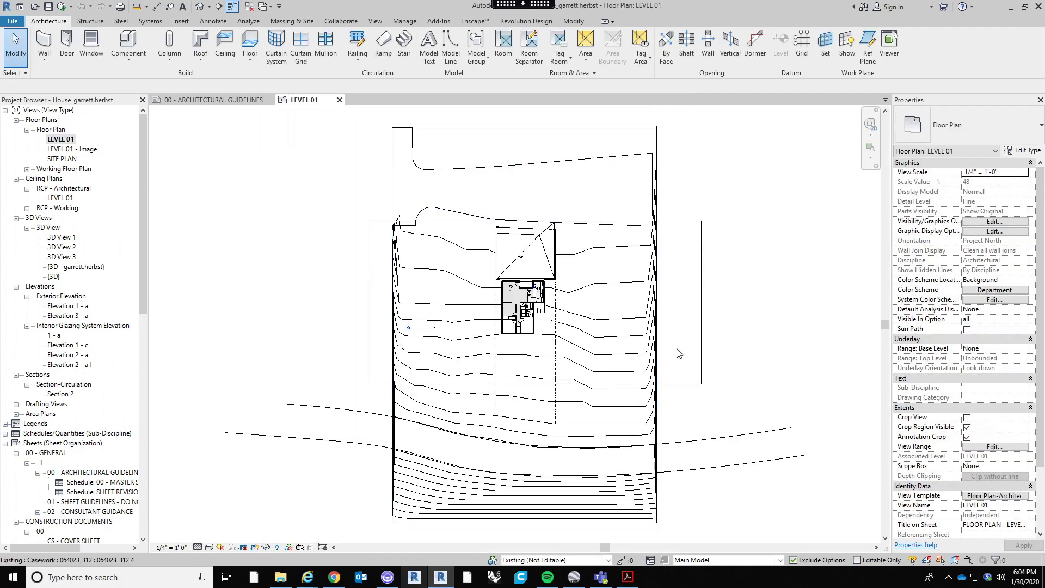
pyautogui.scroll(4, 629, 343)
pyautogui.scroll(-2, 660, 363)
pyautogui.moveTo(660, 363); pyautogui.dragTo(583, 299, button='middle')
pyautogui.scroll(-3, 583, 299)
pyautogui.scroll(3, 540, 307)
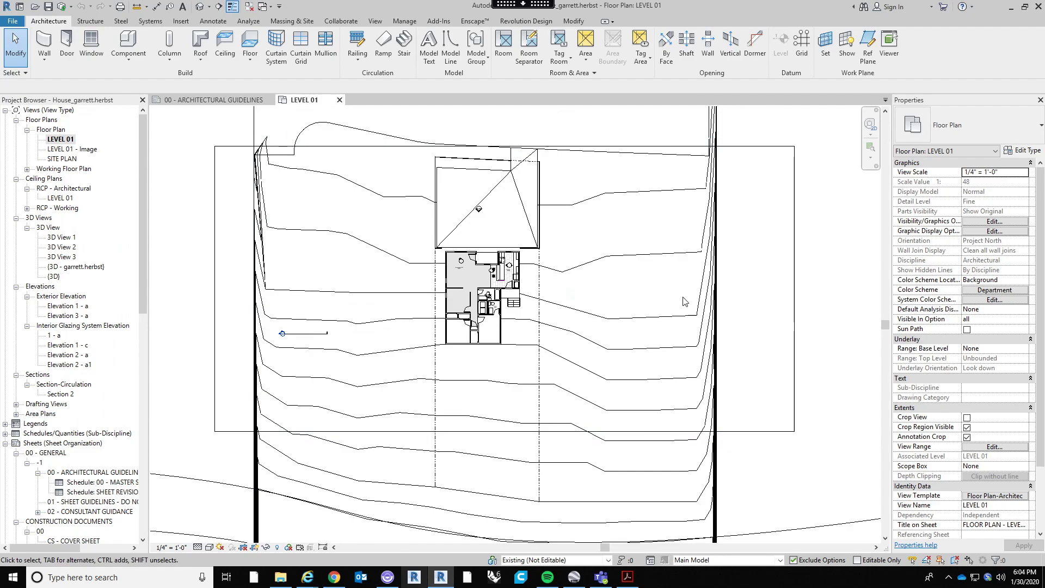
pyautogui.scroll(2, 378, 258)
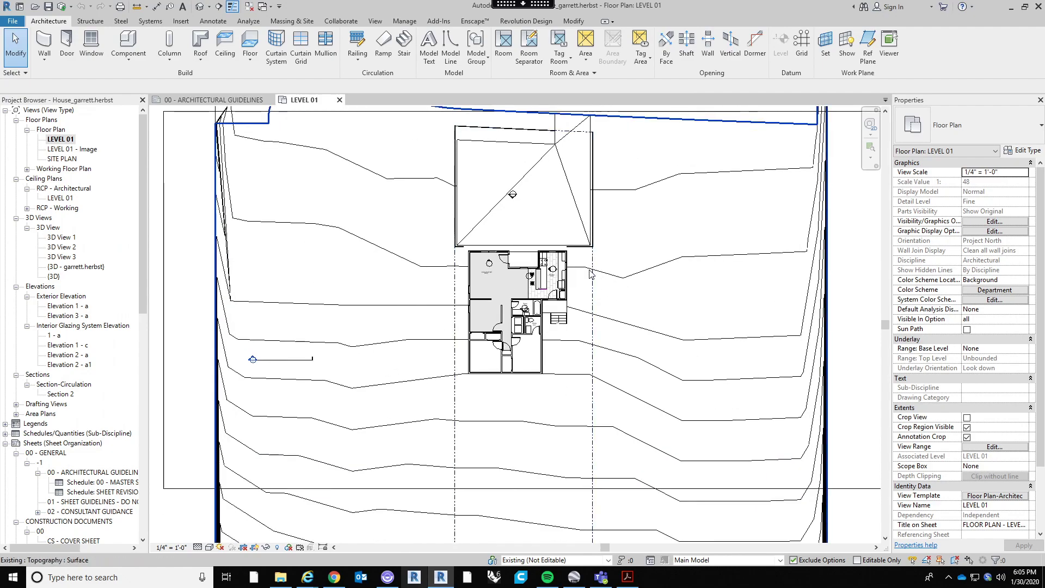
# Set the LEVEL 01 view scale to 1/2" = 1'-0"
pyautogui.click(173, 548)
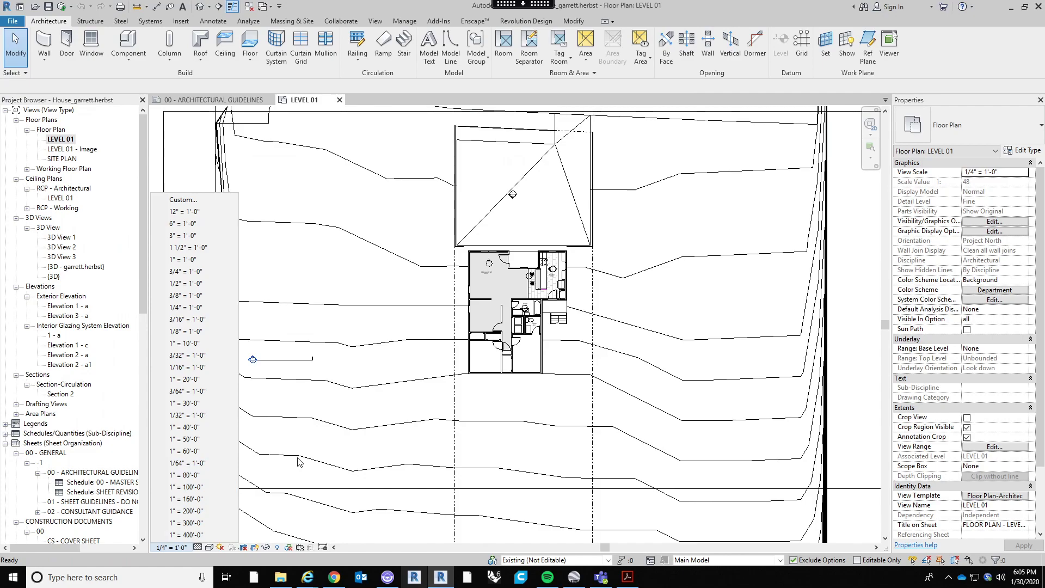
pyautogui.click(331, 393)
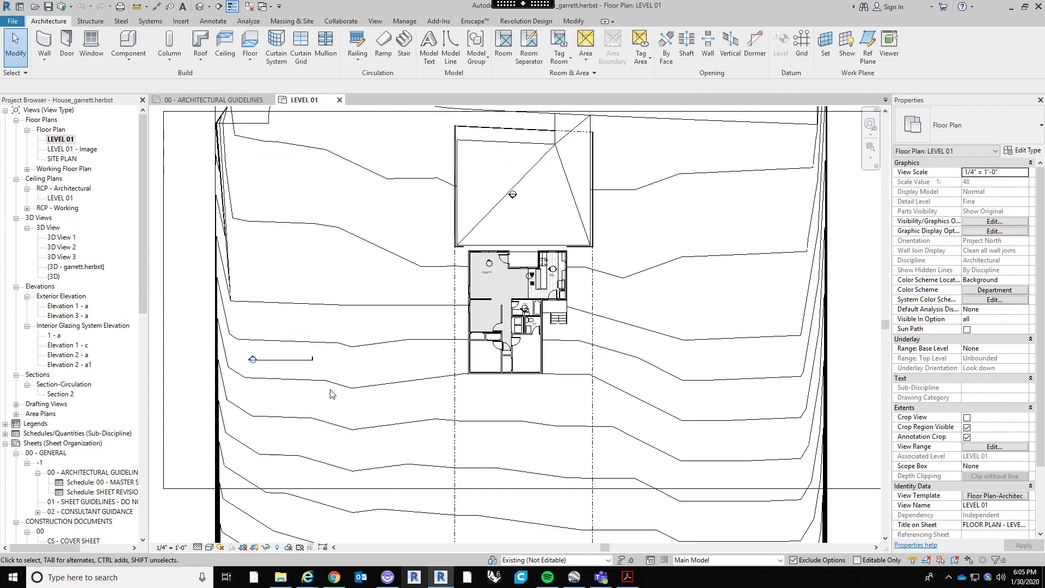
pyautogui.click(182, 547)
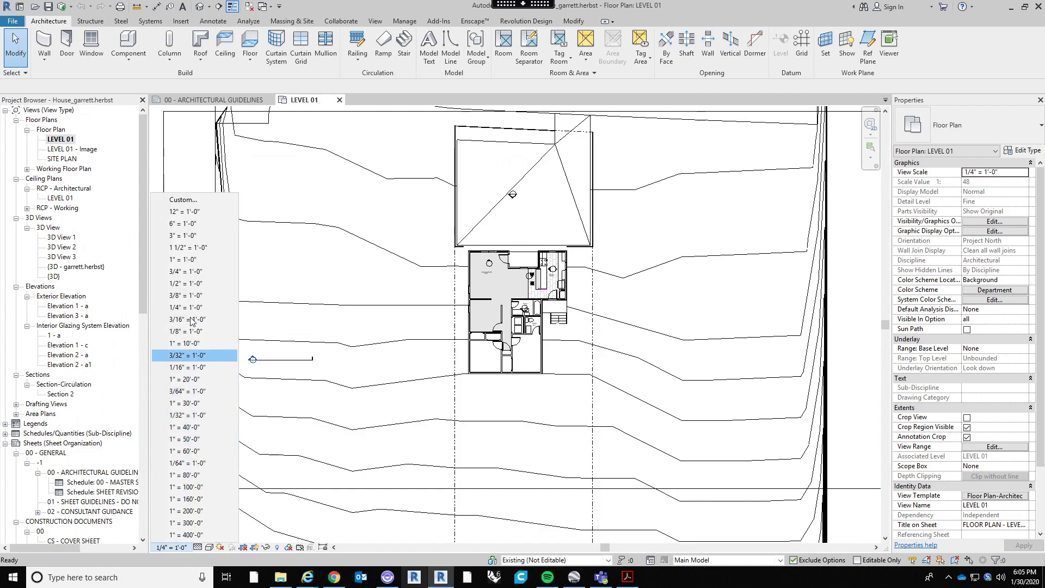
pyautogui.click(195, 283)
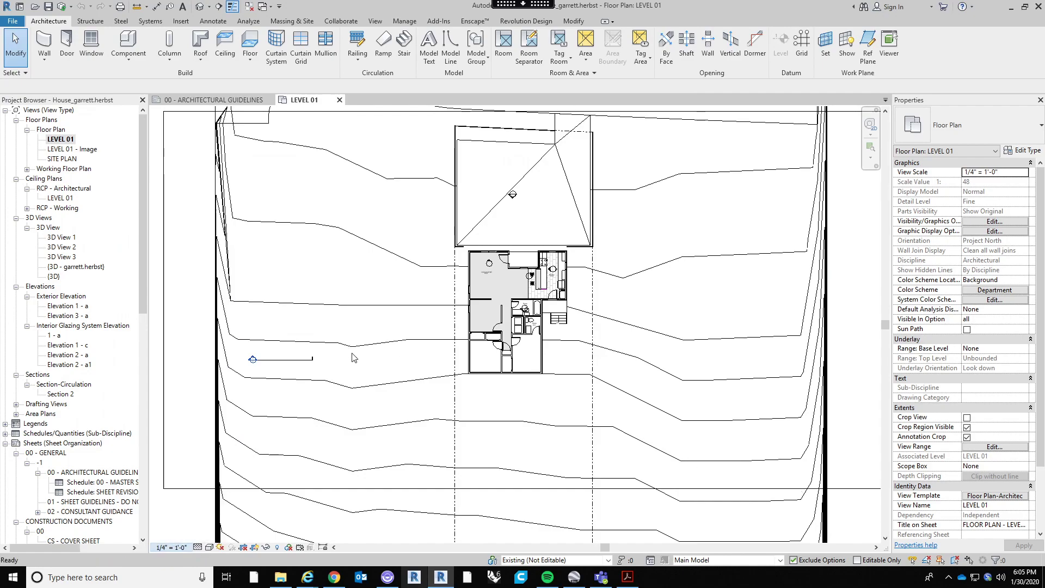
pyautogui.scroll(3, 330, 340)
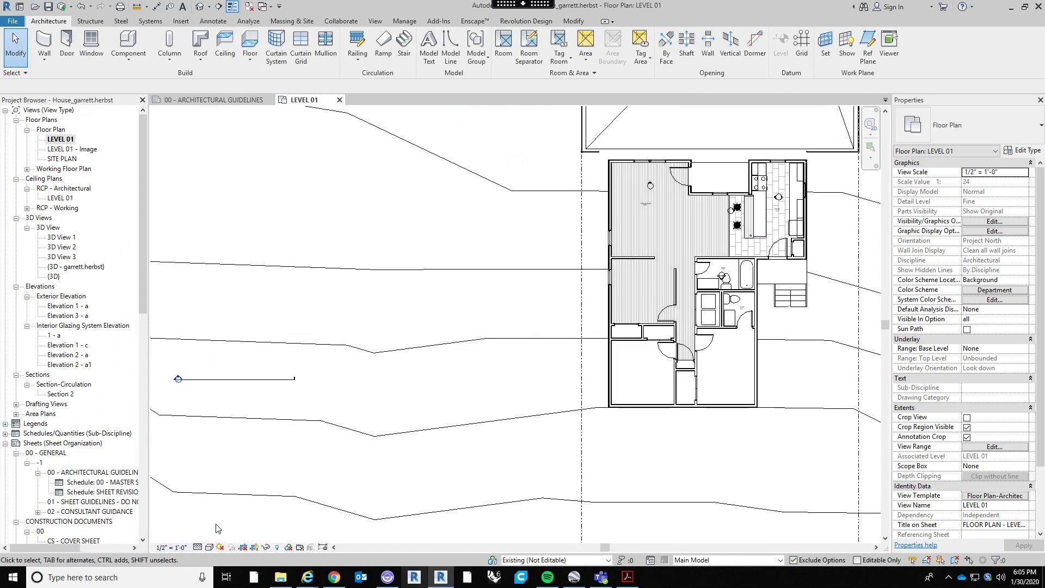
# Set the LEVEL 01 view scale to 1/32" = 1'-0"
pyautogui.click(171, 548)
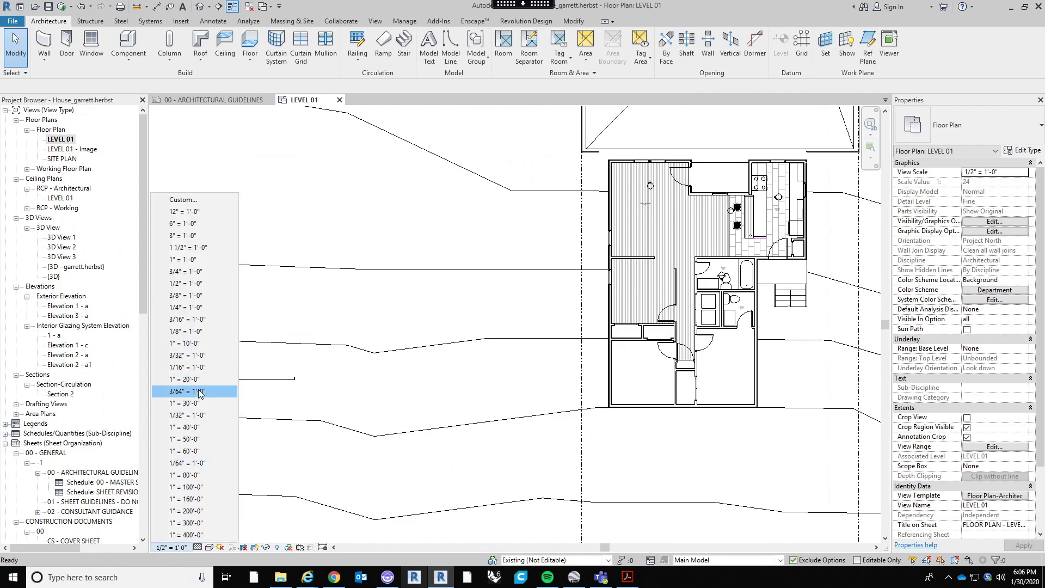
pyautogui.click(185, 415)
pyautogui.moveTo(433, 394)
pyautogui.mouseDown(button='middle')
pyautogui.moveTo(474, 355)
pyautogui.moveTo(402, 425)
pyautogui.mouseUp(button='middle')
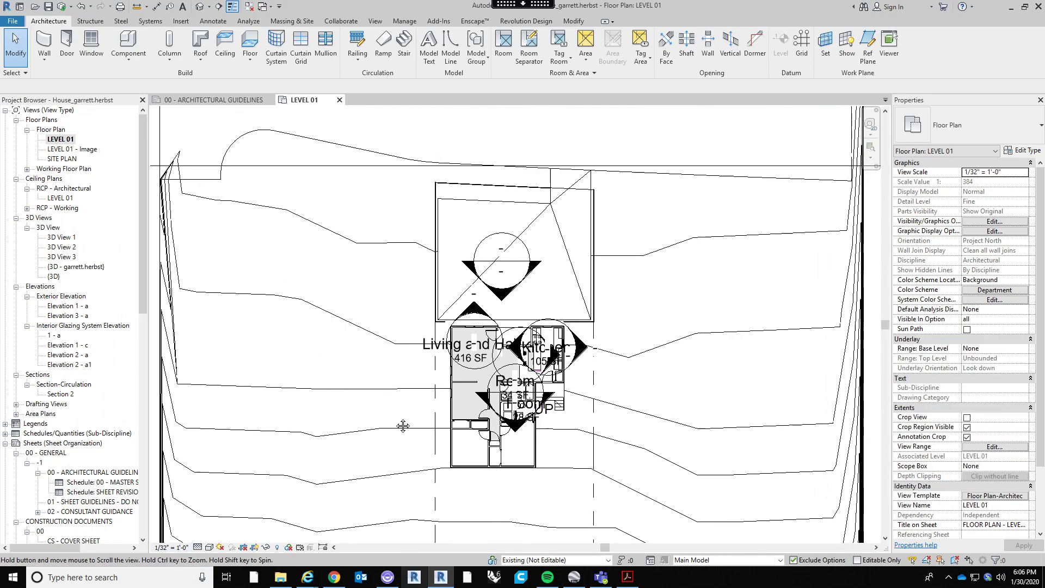
# Return the floor plan's view scale to 1/4" = 1'-0"
pyautogui.click(171, 548)
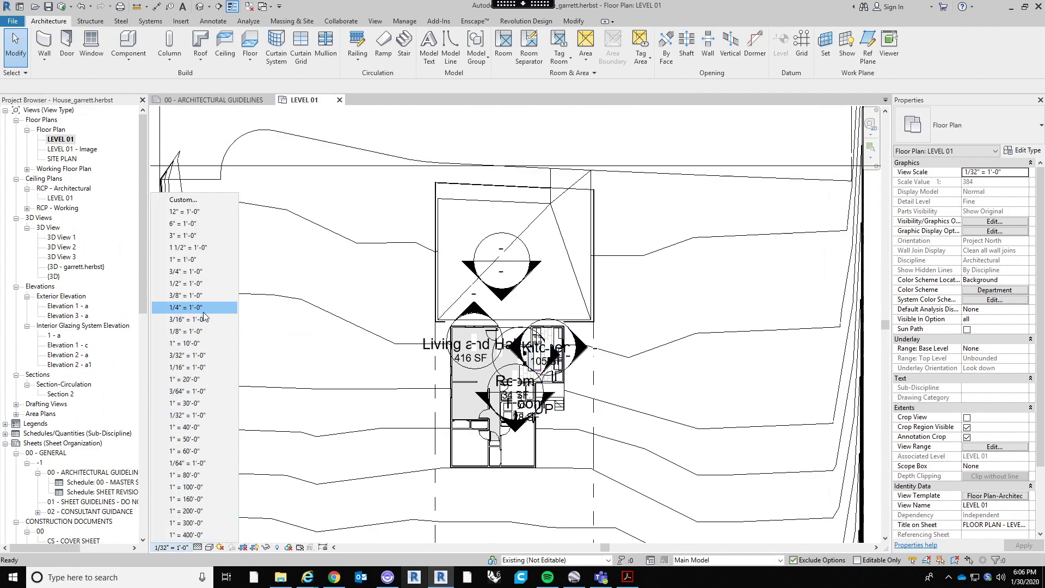
pyautogui.click(185, 307)
pyautogui.scroll(3, 559, 366)
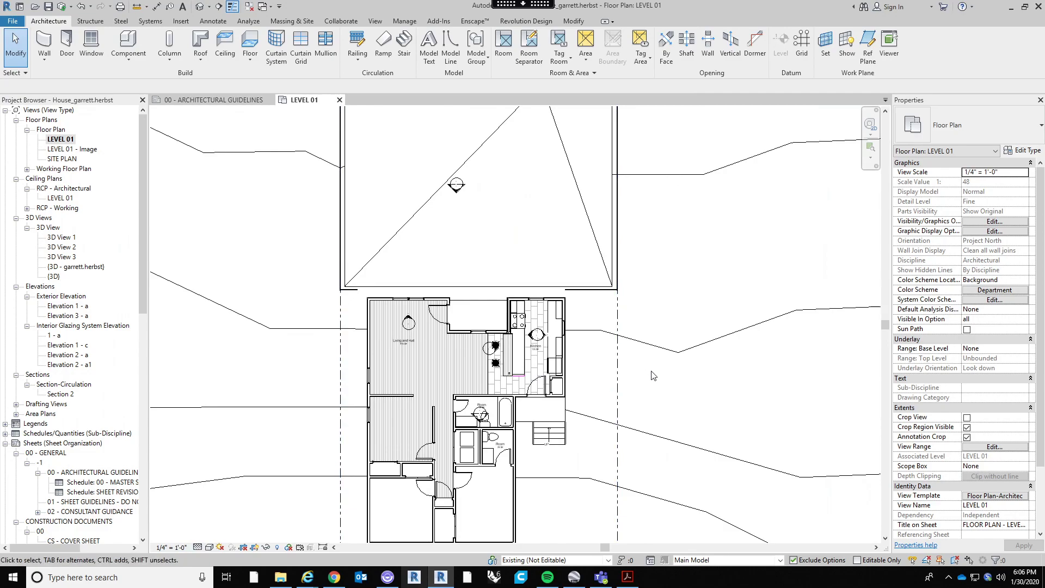
pyautogui.scroll(-3, 607, 322)
pyautogui.scroll(-2, 591, 329)
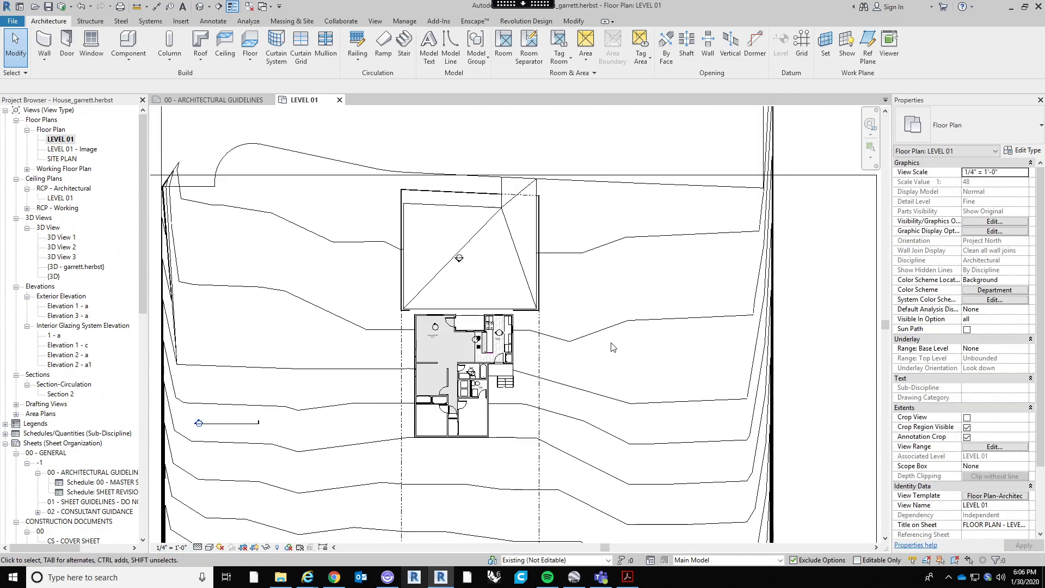
# Pull the side and lower edges of the LEVEL 01 crop region in around the house and enable Crop View
pyautogui.scroll(2, 556, 341)
pyautogui.scroll(-5, 566, 345)
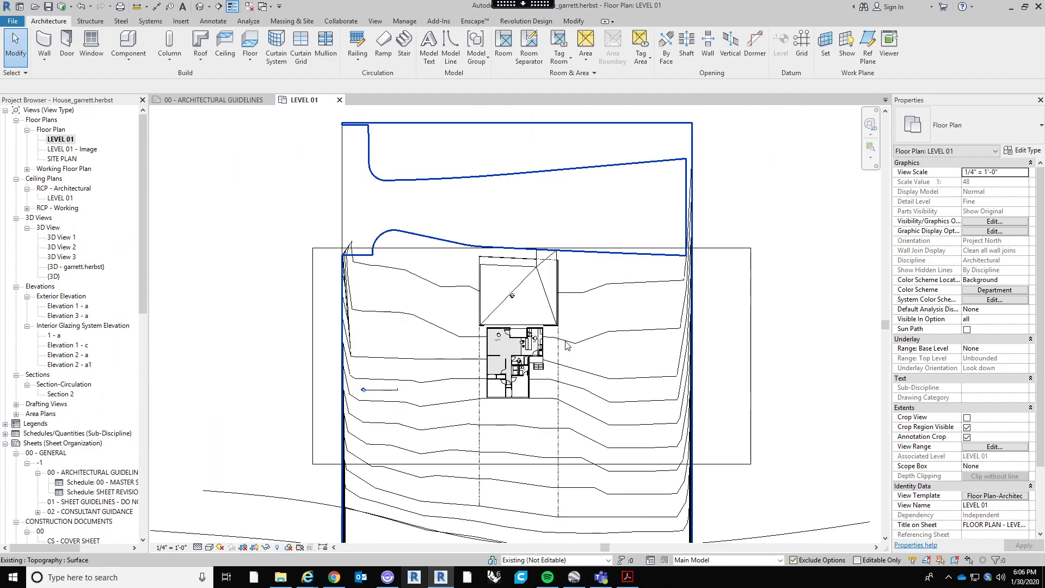
pyautogui.scroll(2, 421, 346)
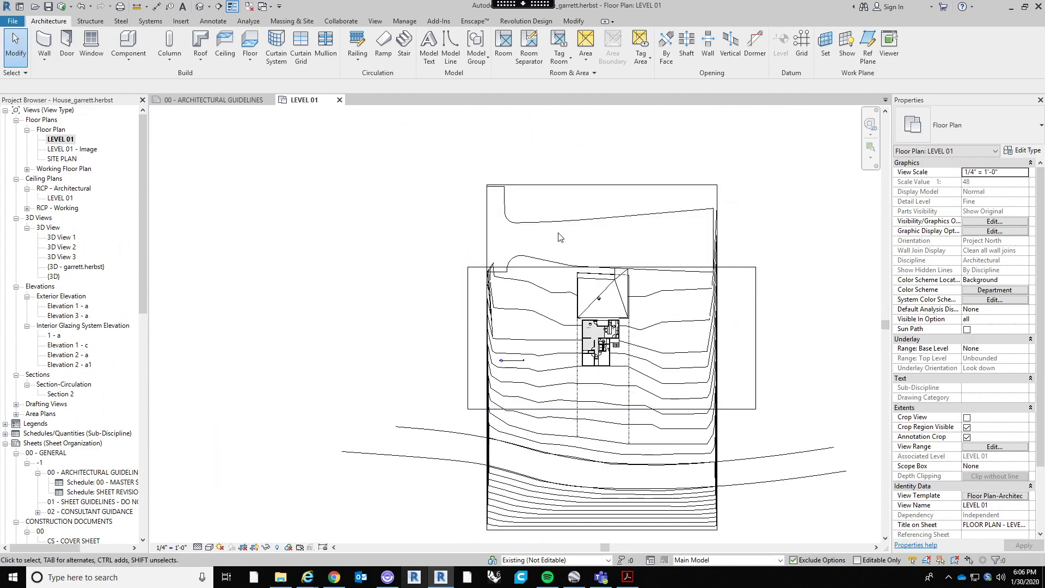
pyautogui.scroll(2, 761, 324)
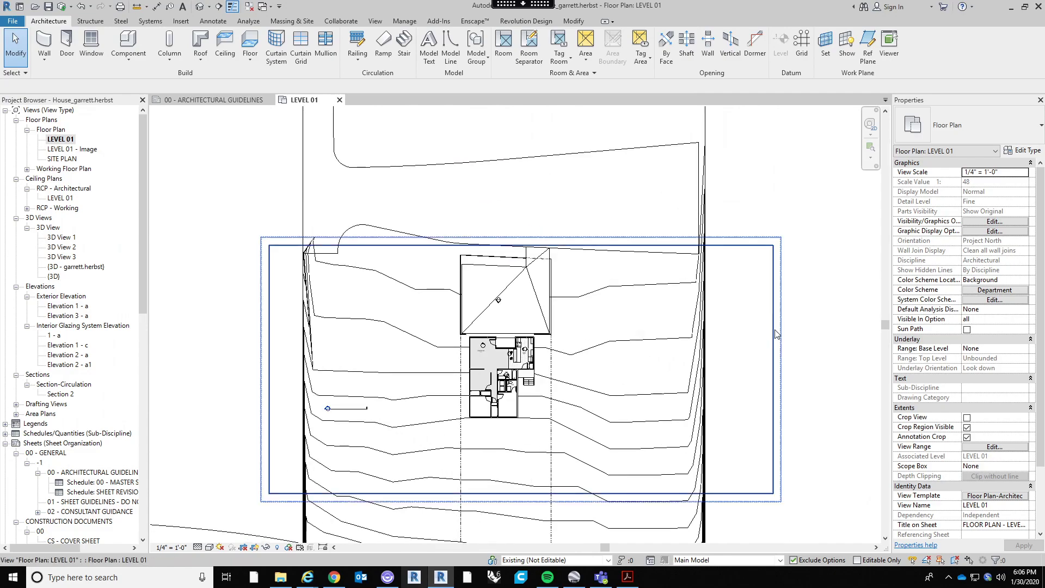
pyautogui.click(774, 334)
pyautogui.moveTo(656, 358); pyautogui.dragTo(590, 364)
pyautogui.moveTo(269, 370); pyautogui.dragTo(433, 371)
pyautogui.moveTo(505, 492); pyautogui.dragTo(505, 431)
pyautogui.click(966, 418)
pyautogui.click(488, 466)
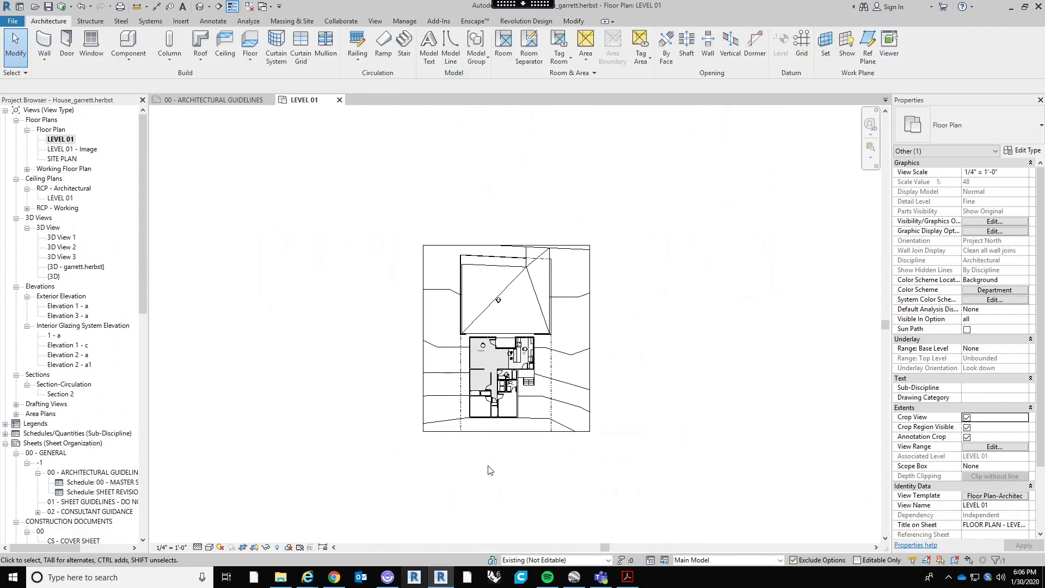
pyautogui.scroll(2, 488, 466)
# Open the print setup for the LEVEL 01 plan and set the paper size to Letter
pyautogui.click(11, 21)
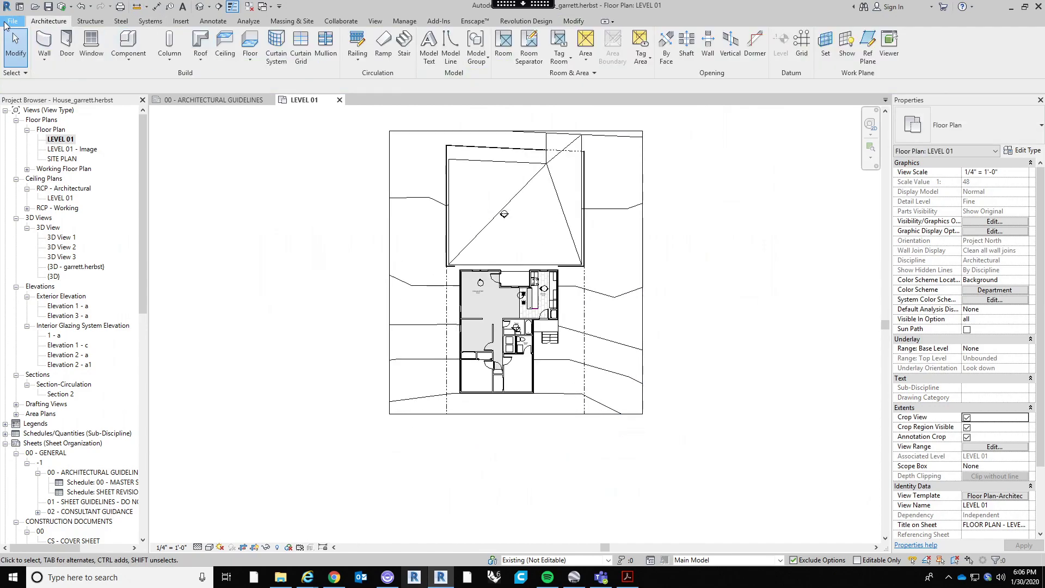
pyautogui.click(33, 210)
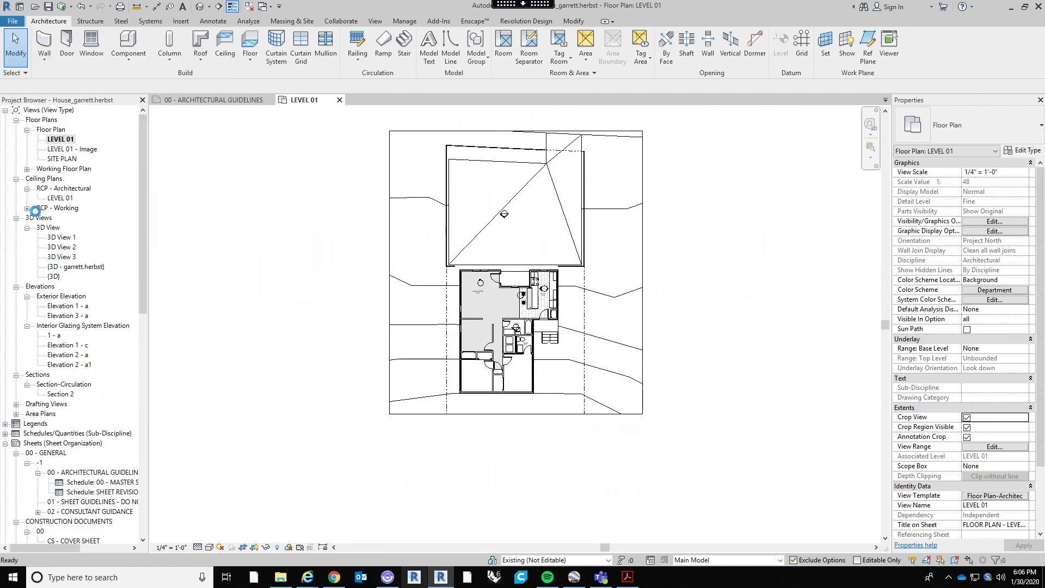
pyautogui.click(549, 388)
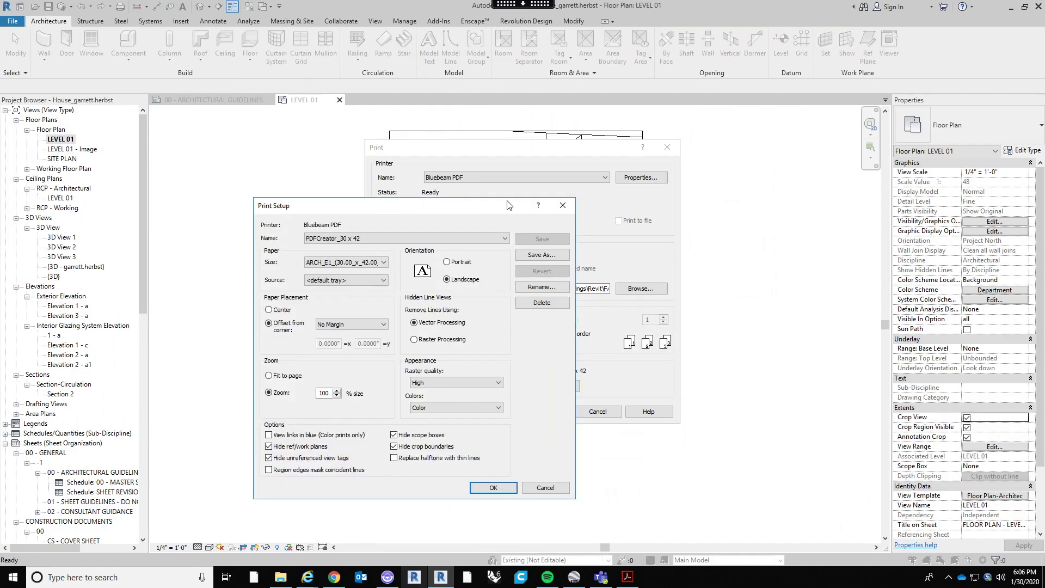
pyautogui.click(338, 263)
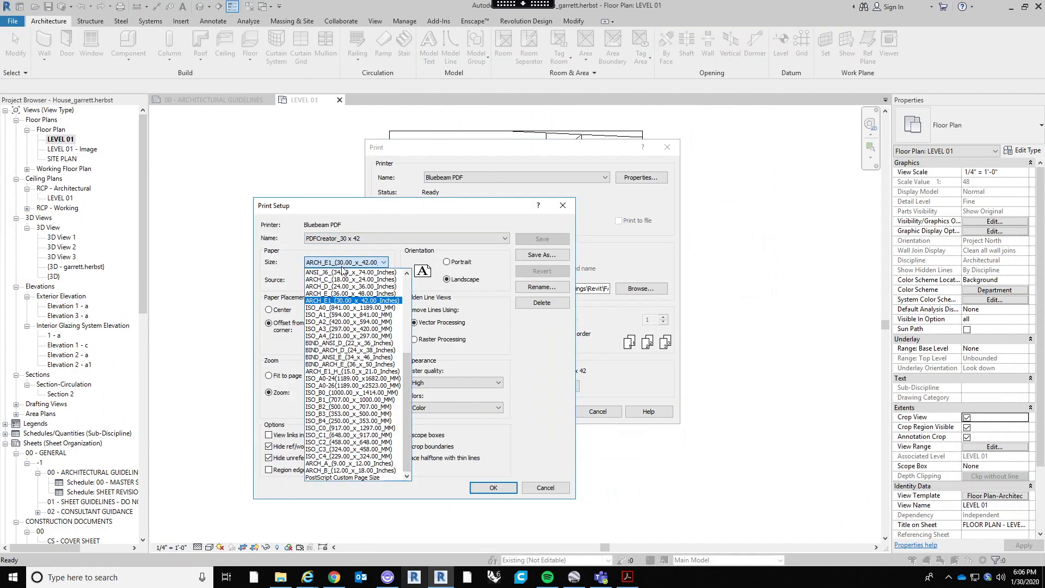
pyautogui.click(349, 264)
pyautogui.click(344, 264)
pyautogui.scroll(6, 335, 286)
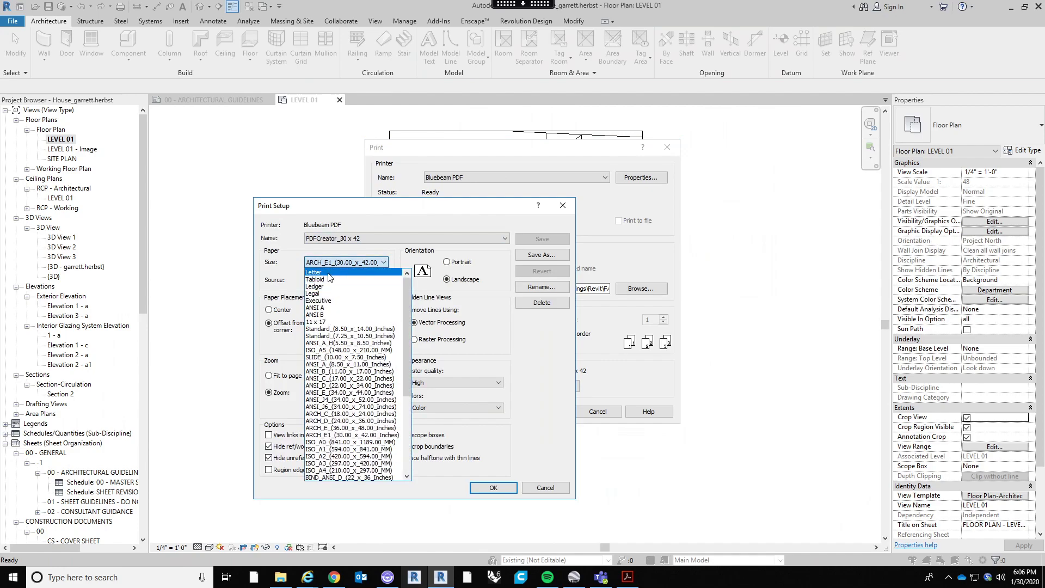
pyautogui.click(332, 272)
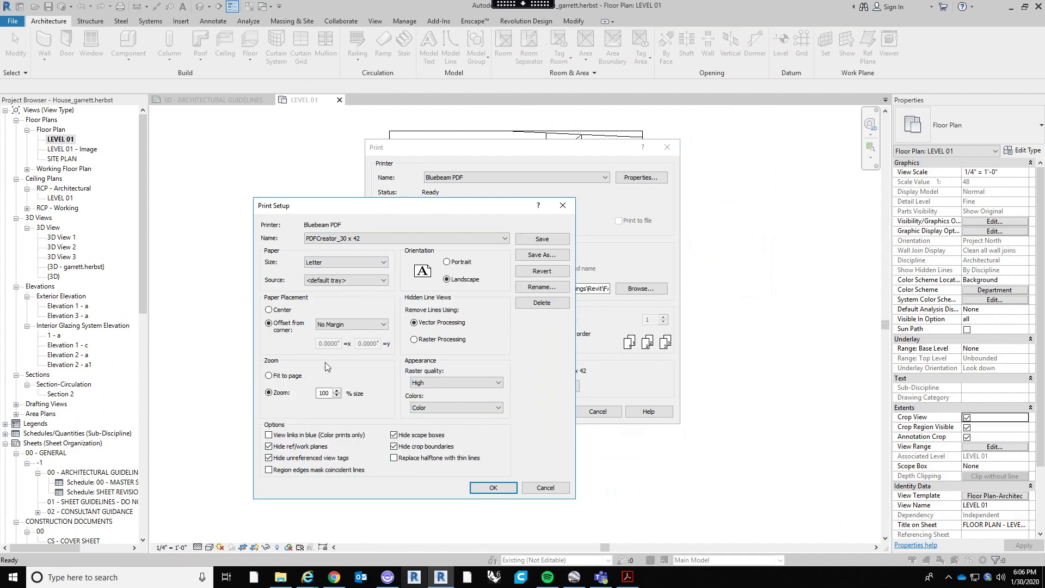
# Set the print to Fit to page with Center paper placement and accept the print setup
pyautogui.click(269, 376)
pyautogui.click(269, 310)
pyautogui.click(493, 488)
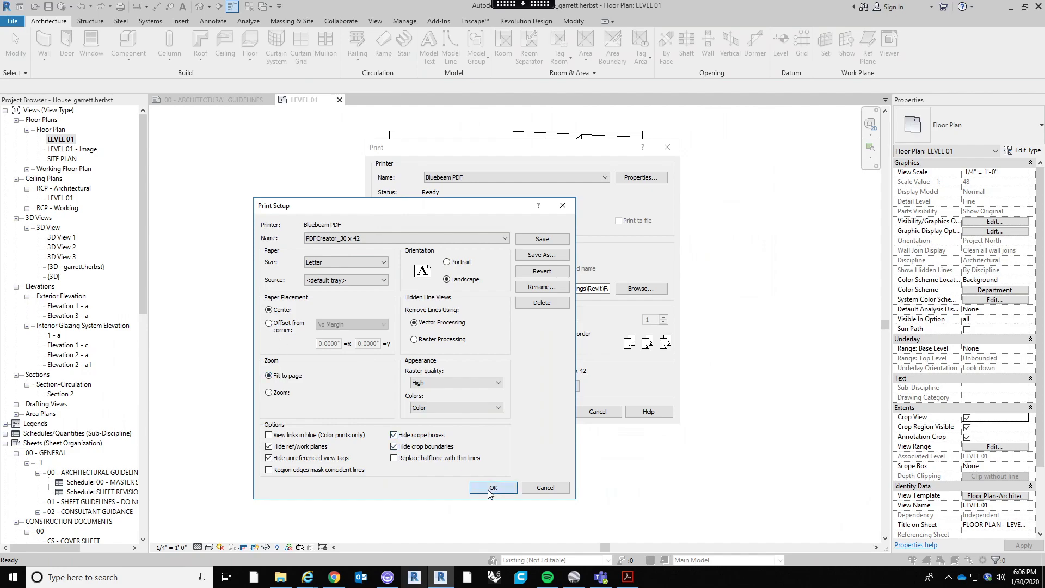
# Preview the cropped floor plan on the printed page and close the preview
pyautogui.click(457, 412)
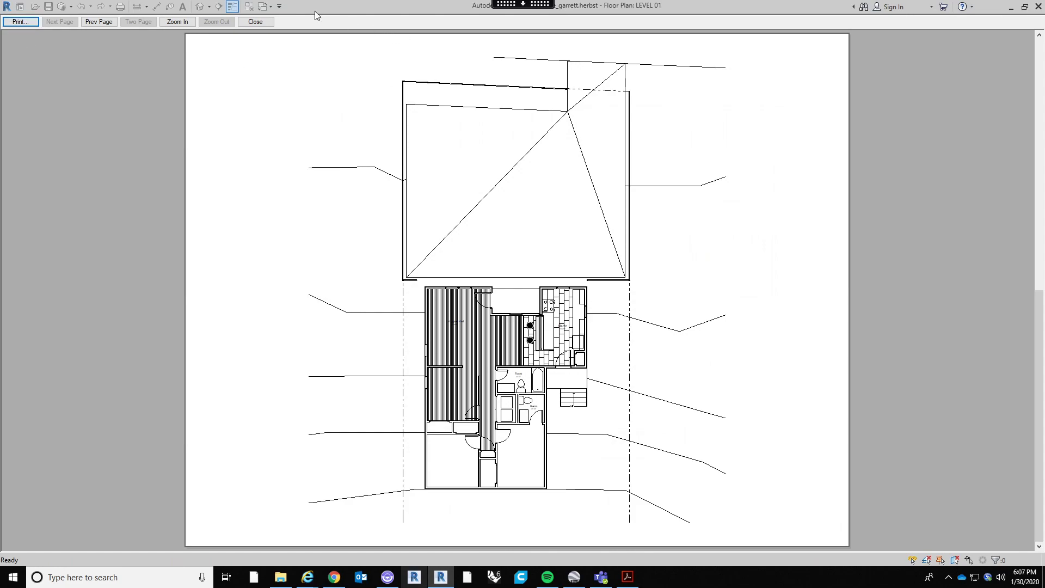
pyautogui.click(255, 22)
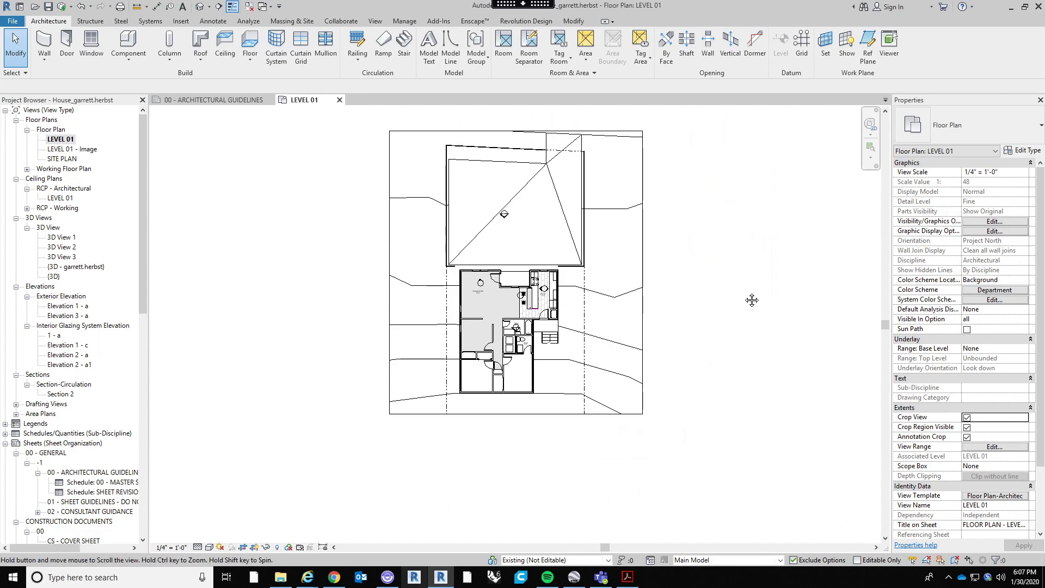
pyautogui.scroll(1, 740, 292)
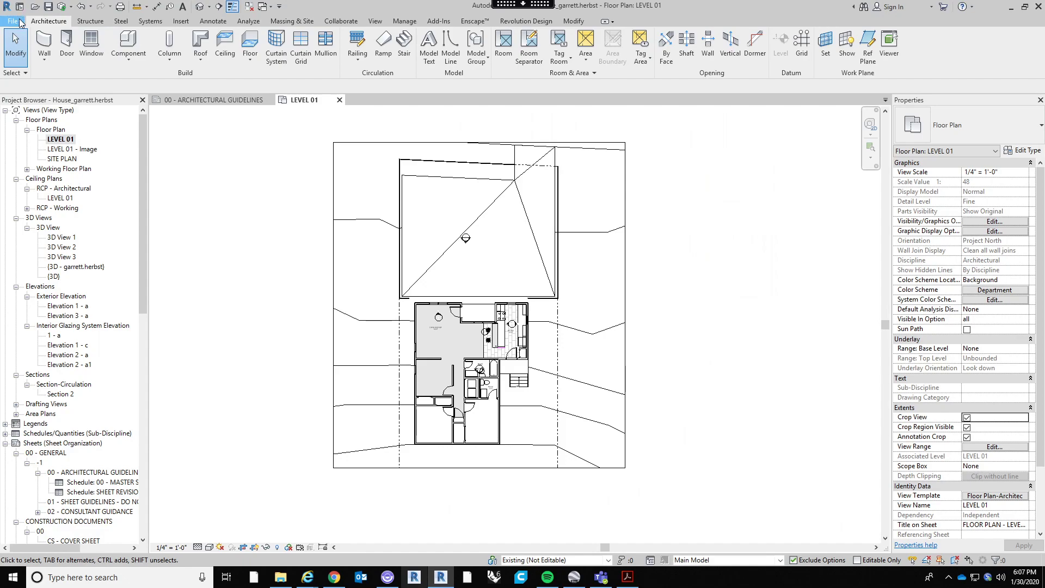
pyautogui.click(20, 22)
pyautogui.click(20, 22)
pyautogui.scroll(6, 477, 361)
pyautogui.moveTo(579, 384); pyautogui.dragTo(630, 327, button='middle')
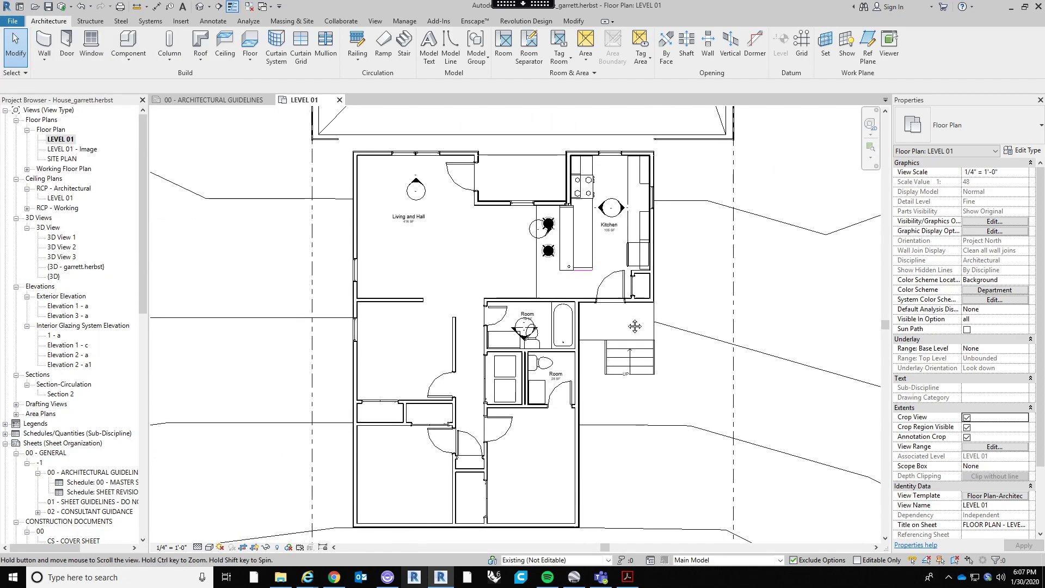
pyautogui.scroll(-1, 630, 330)
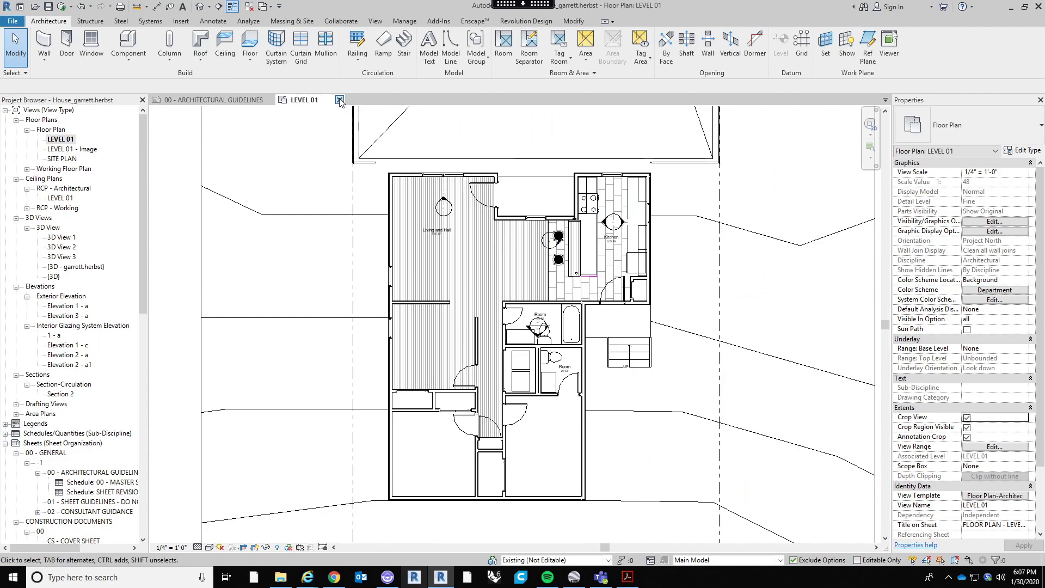
# Close the LEVEL 01 plan and the ARCHITECTURAL GUIDELINES sheet, closing the house project without saving it
pyautogui.click(339, 99)
pyautogui.click(277, 100)
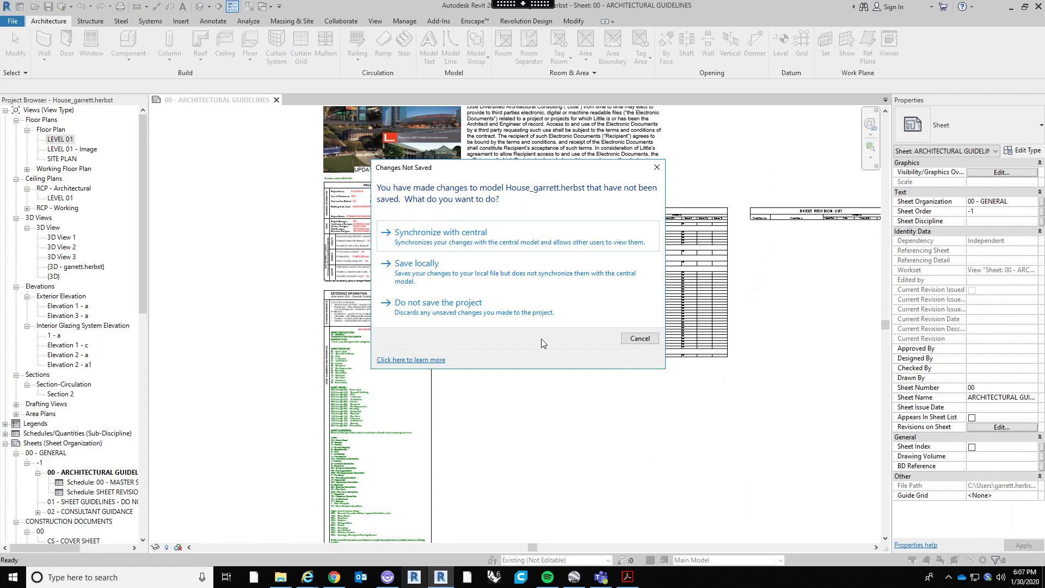
pyautogui.click(473, 307)
pyautogui.click(475, 267)
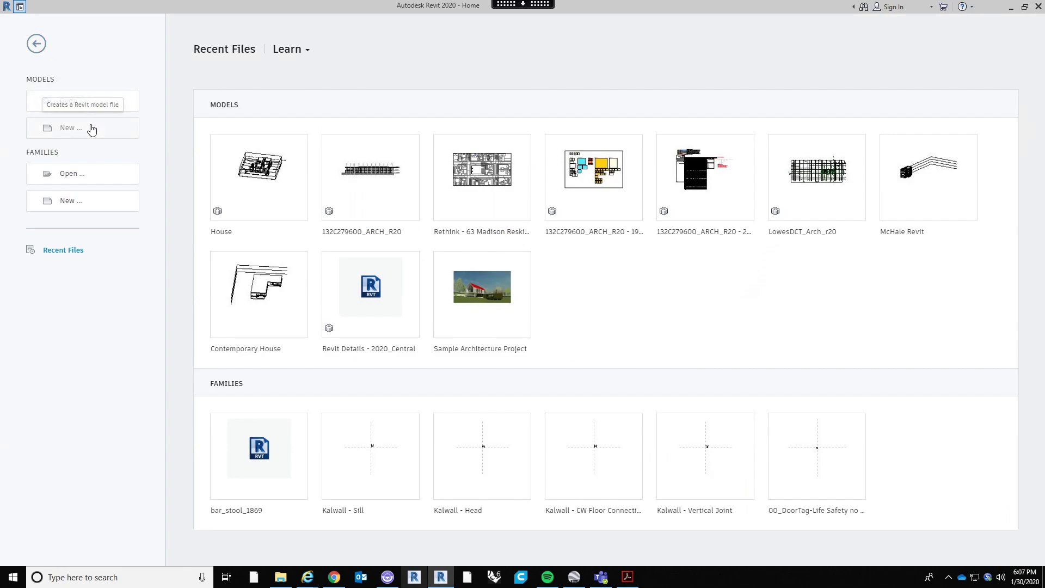
# Create a new project from the Computational Practice Revit Template in the Comp Practice Spring 2020 folder
pyautogui.click(92, 129)
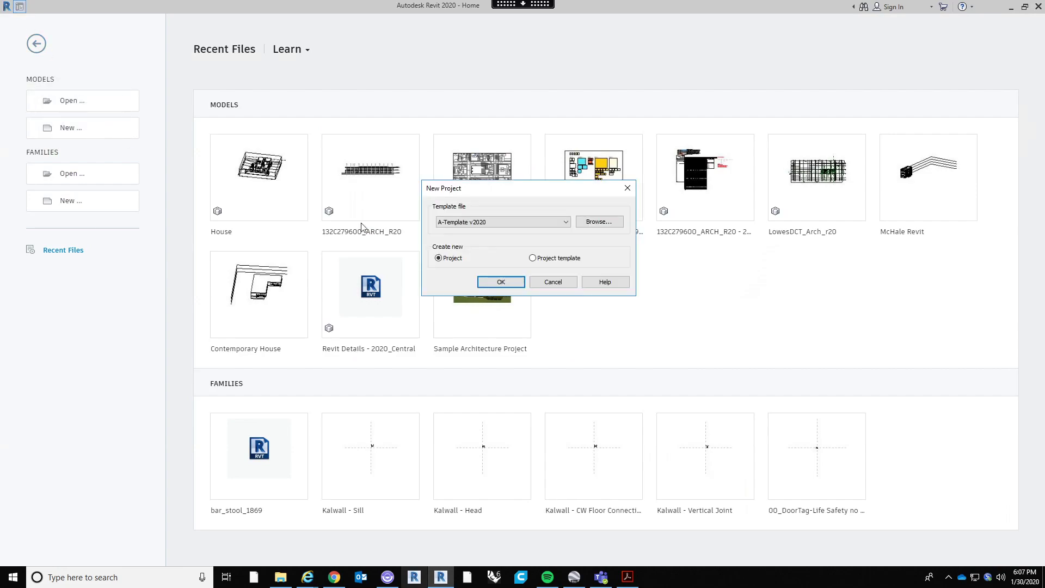
pyautogui.click(599, 222)
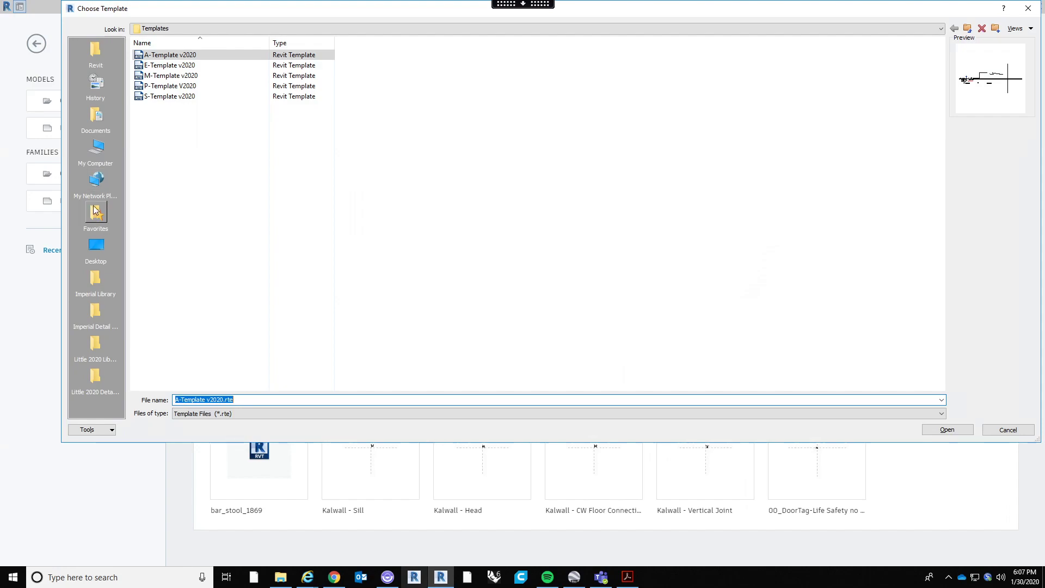
pyautogui.click(95, 115)
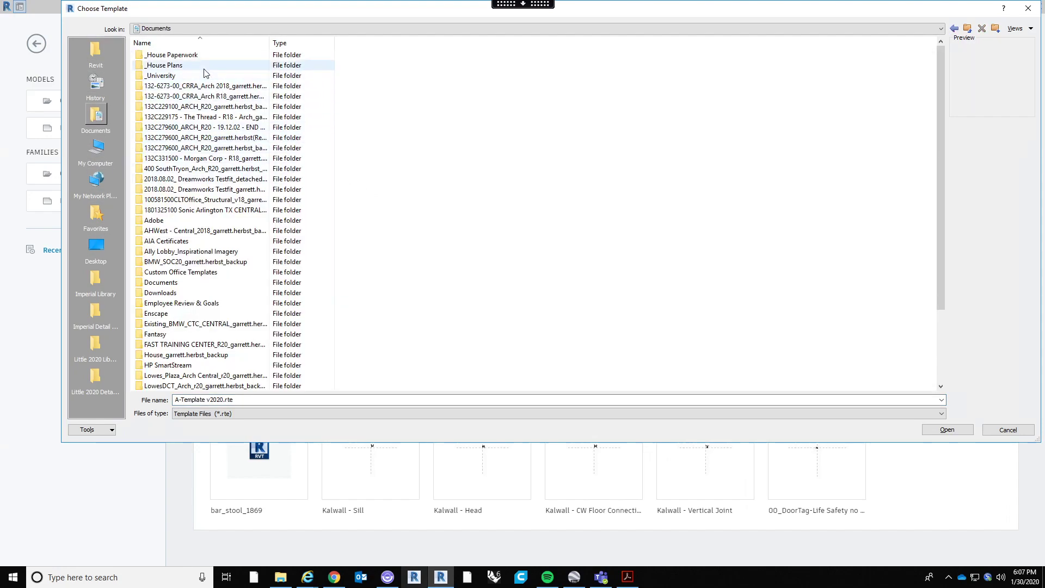
pyautogui.doubleClick(202, 78)
pyautogui.doubleClick(206, 67)
pyautogui.click(207, 77)
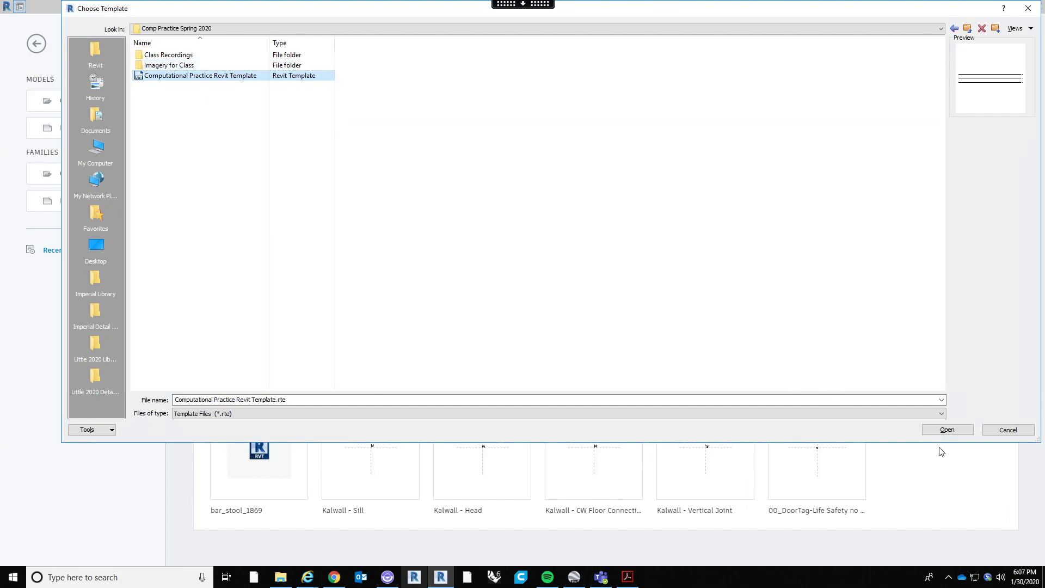
pyautogui.click(947, 429)
pyautogui.click(500, 282)
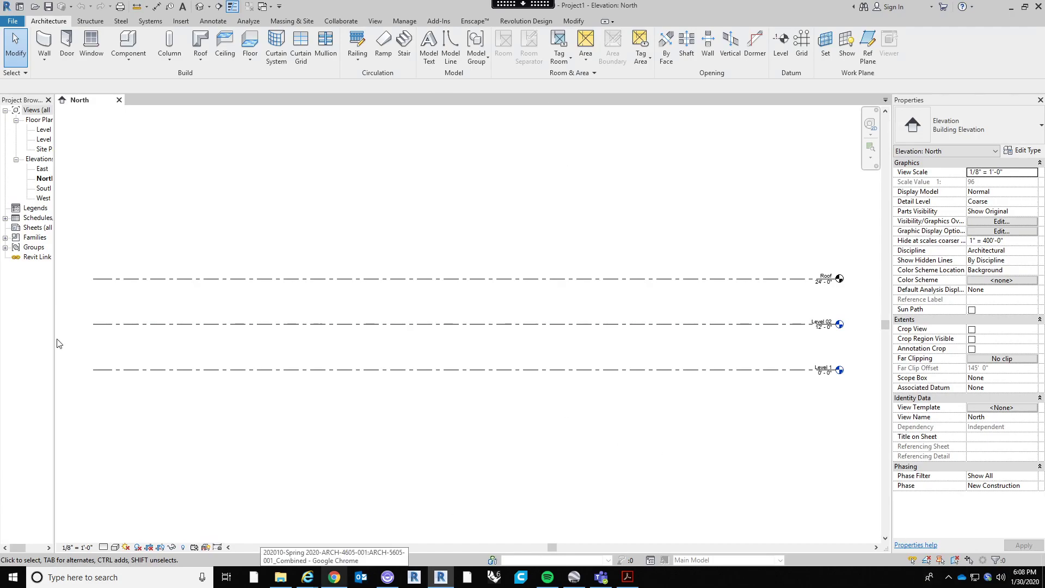
# Widen the Project Browser so view names are readable, and open the Level 1 floor plan
pyautogui.moveTo(53, 343); pyautogui.dragTo(160, 360)
pyautogui.moveTo(536, 212); pyautogui.dragTo(494, 270, button='middle')
pyautogui.scroll(-1, 494, 270)
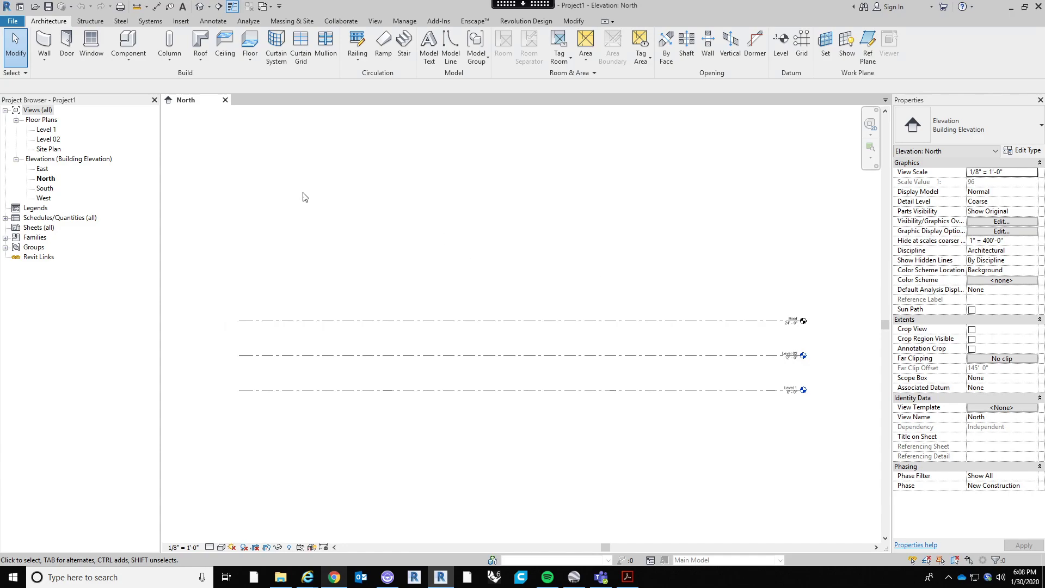
pyautogui.click(51, 131)
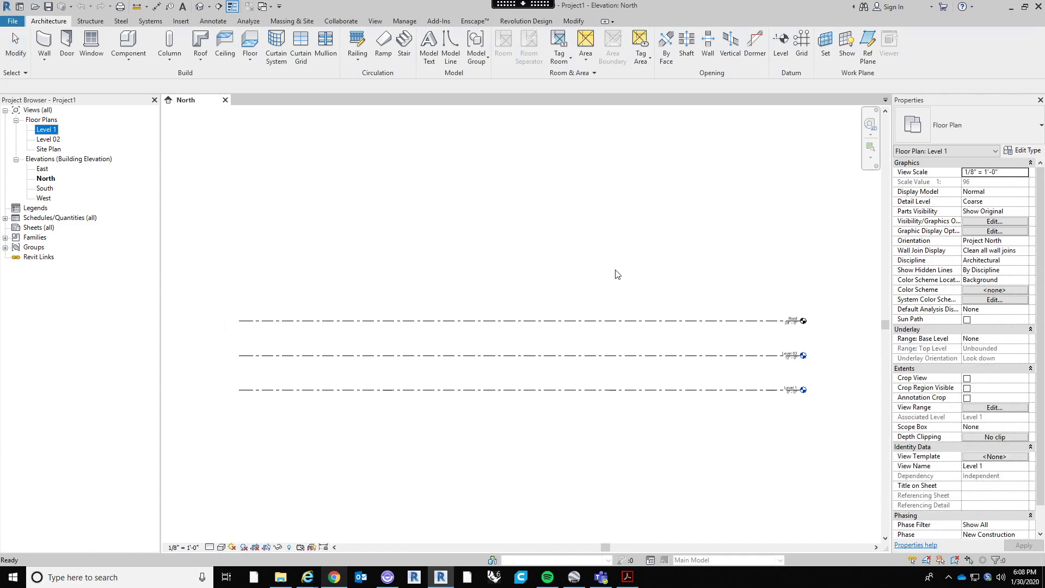
pyautogui.click(599, 265)
pyautogui.doubleClick(51, 130)
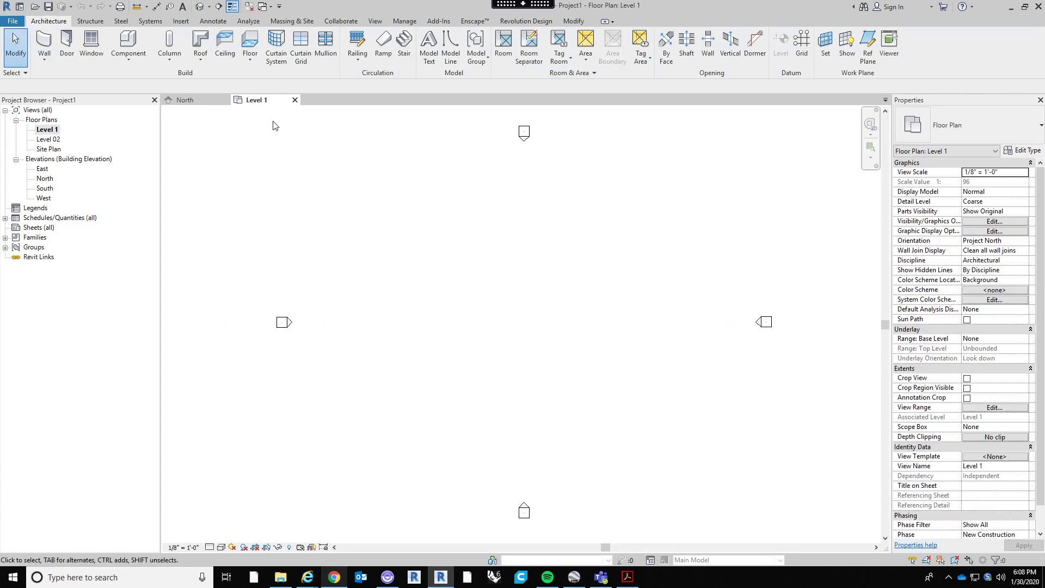
# Start an in-place mass on the Level 1 plan, accepting the default mass name
pyautogui.click(294, 24)
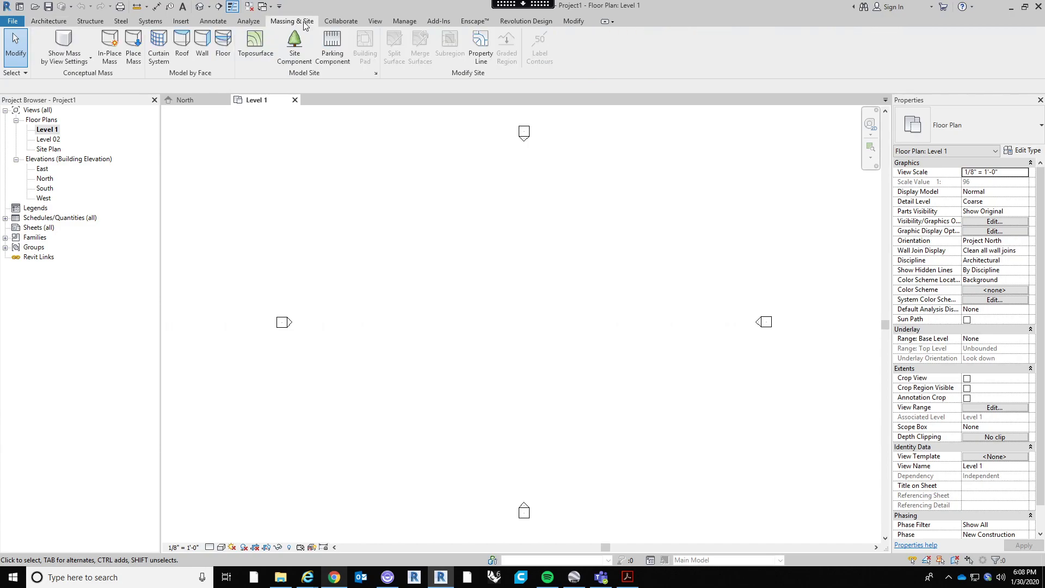
pyautogui.click(110, 54)
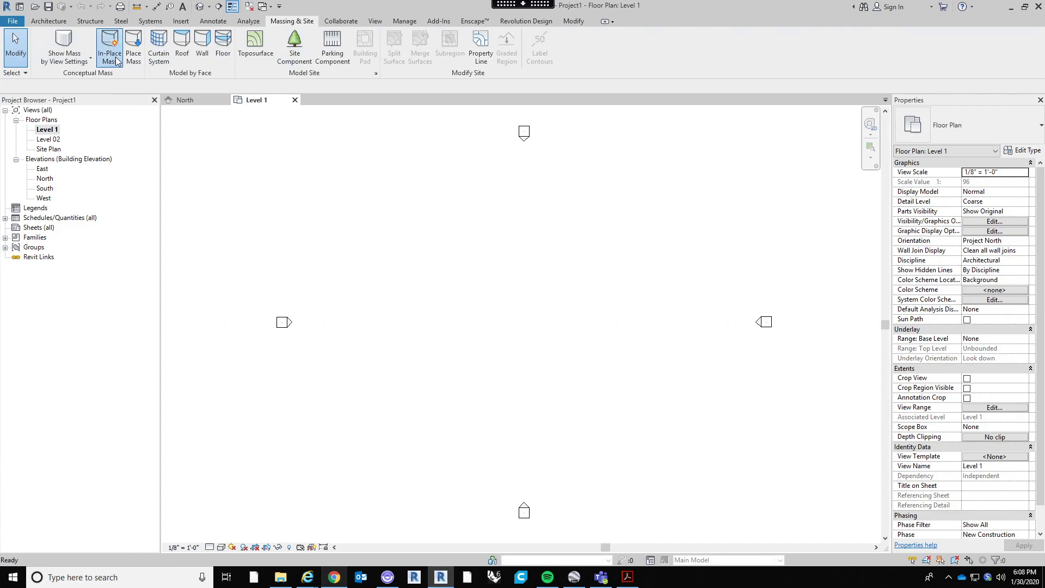
pyautogui.click(512, 306)
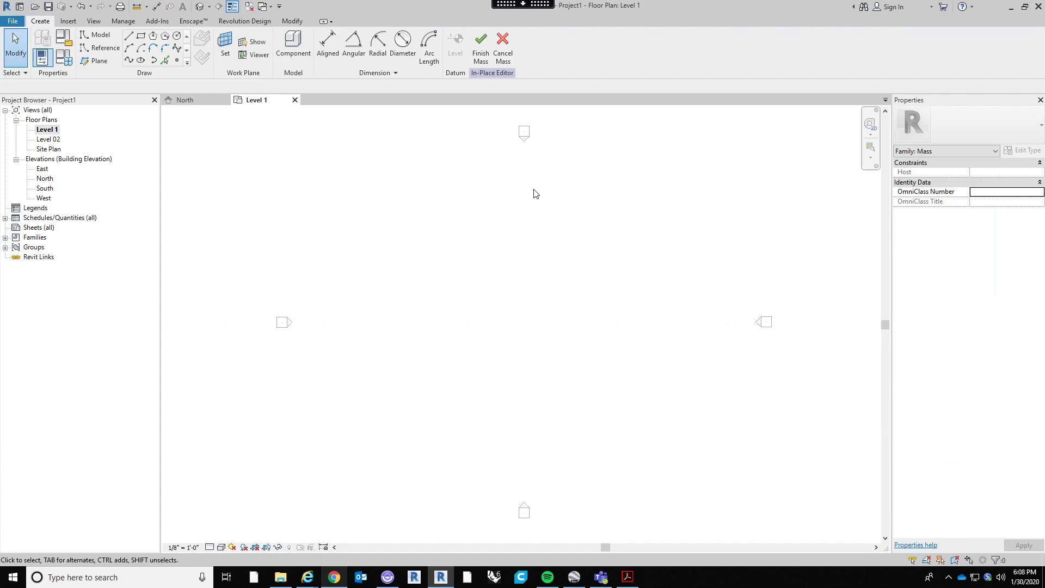
# Draw three connected model lines as an open U between the elevation markers, with the long upper line about 49 ft
pyautogui.click(141, 36)
pyautogui.click(448, 300)
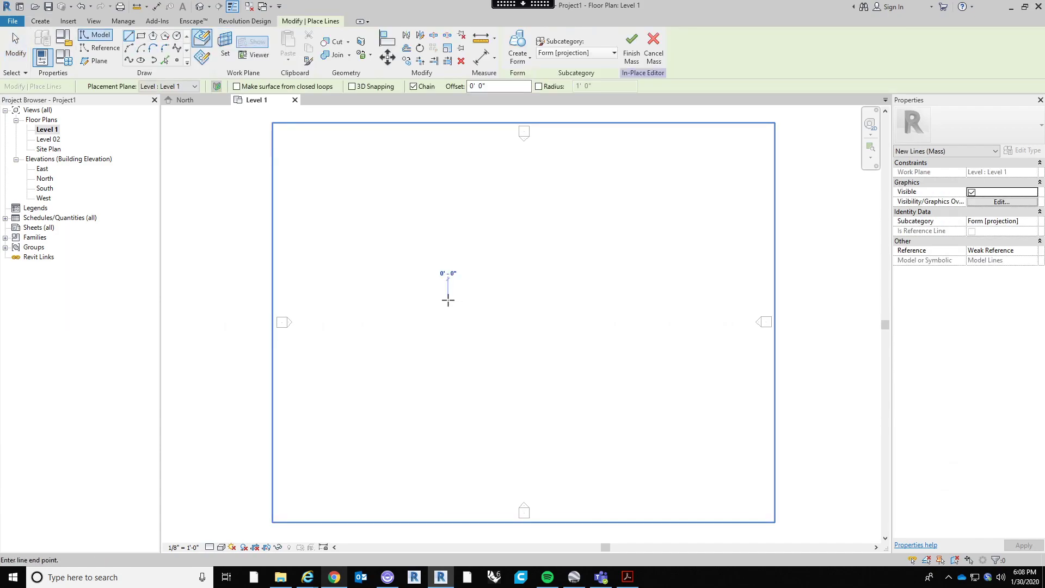
pyautogui.click(448, 257)
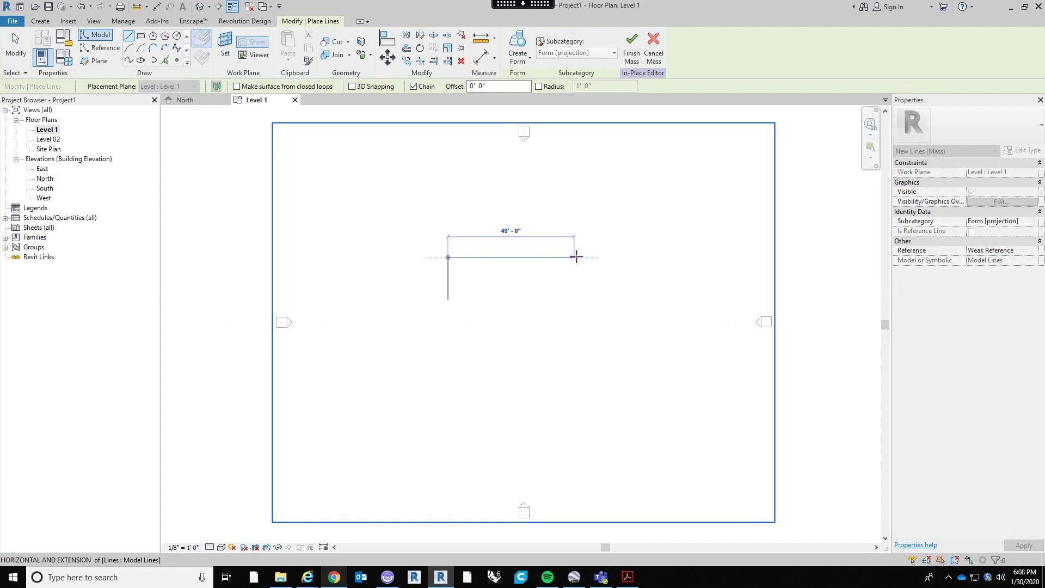
pyautogui.click(578, 257)
pyautogui.click(577, 325)
pyautogui.press('Escape')
pyautogui.scroll(3, 564, 261)
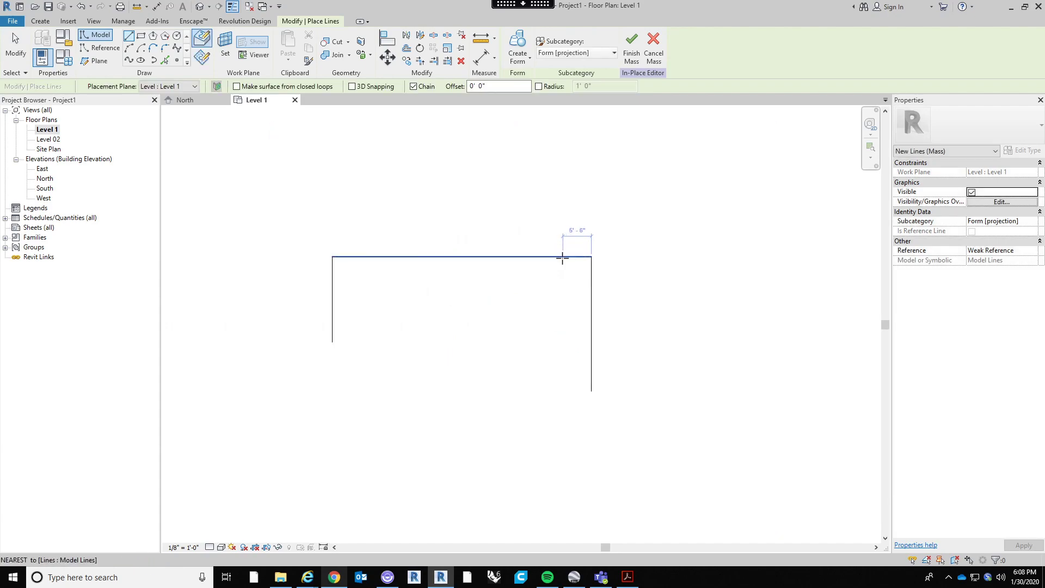
# Close the open side of the outline with an S-shaped spline running between the two free line ends
pyautogui.scroll(-1, 624, 219)
pyautogui.scroll(-2, 624, 219)
pyautogui.moveTo(627, 238); pyautogui.dragTo(615, 277, button='middle')
pyautogui.scroll(1, 618, 256)
pyautogui.scroll(2, 494, 217)
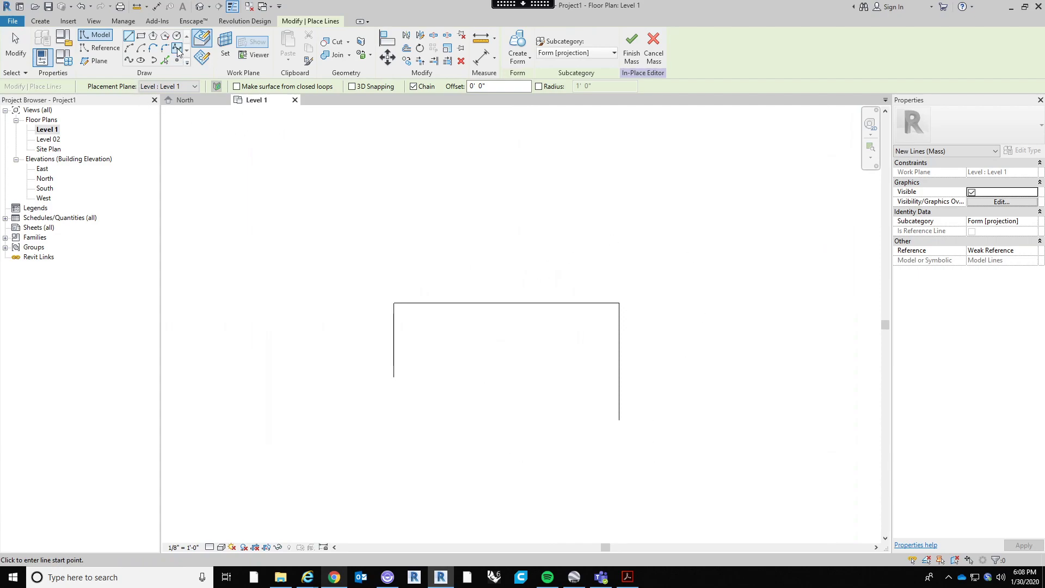
pyautogui.click(176, 49)
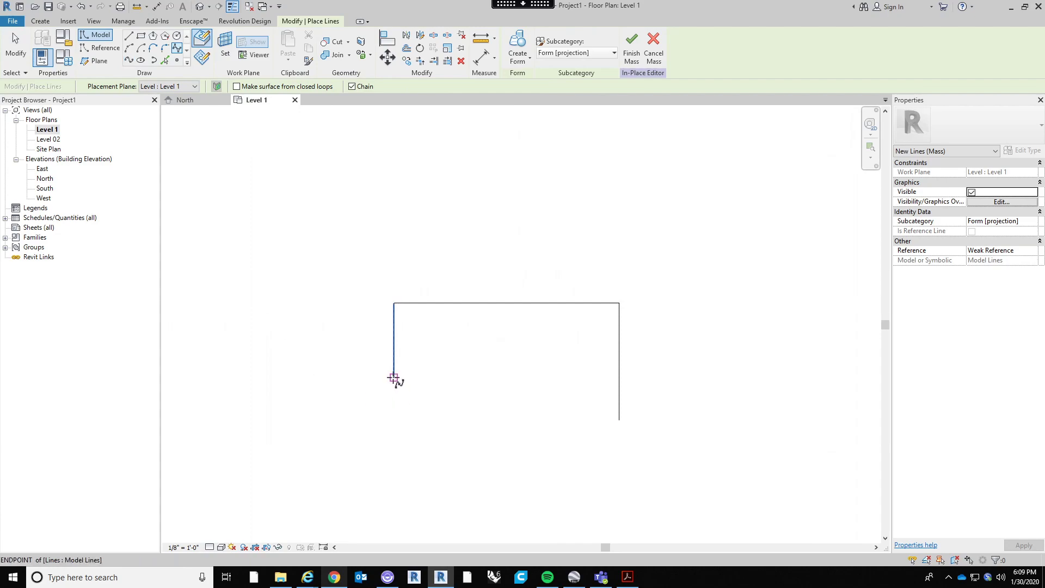
pyautogui.click(394, 378)
pyautogui.click(470, 359)
pyautogui.click(547, 449)
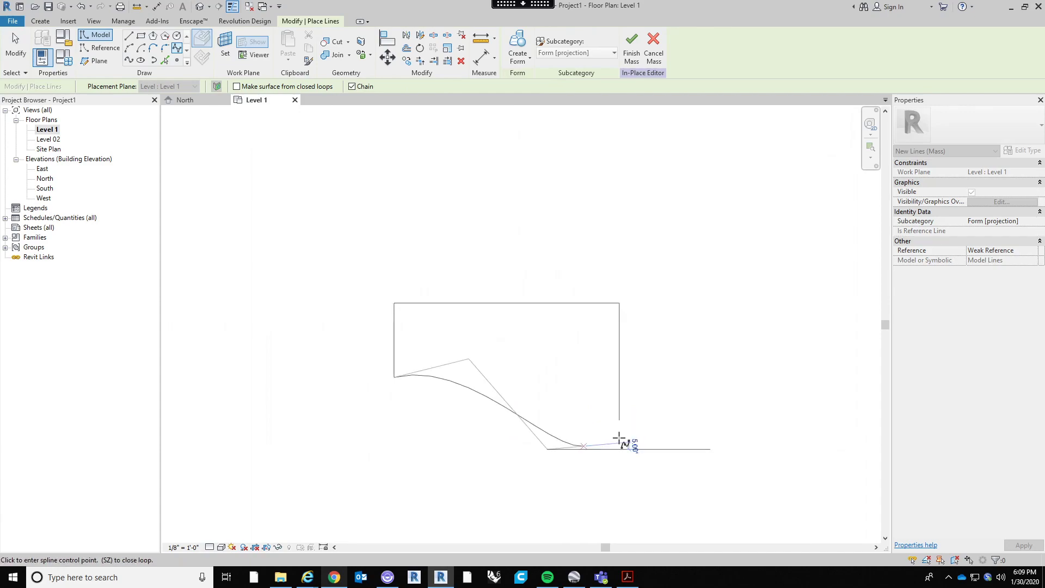
pyautogui.click(625, 423)
pyautogui.press('Escape')
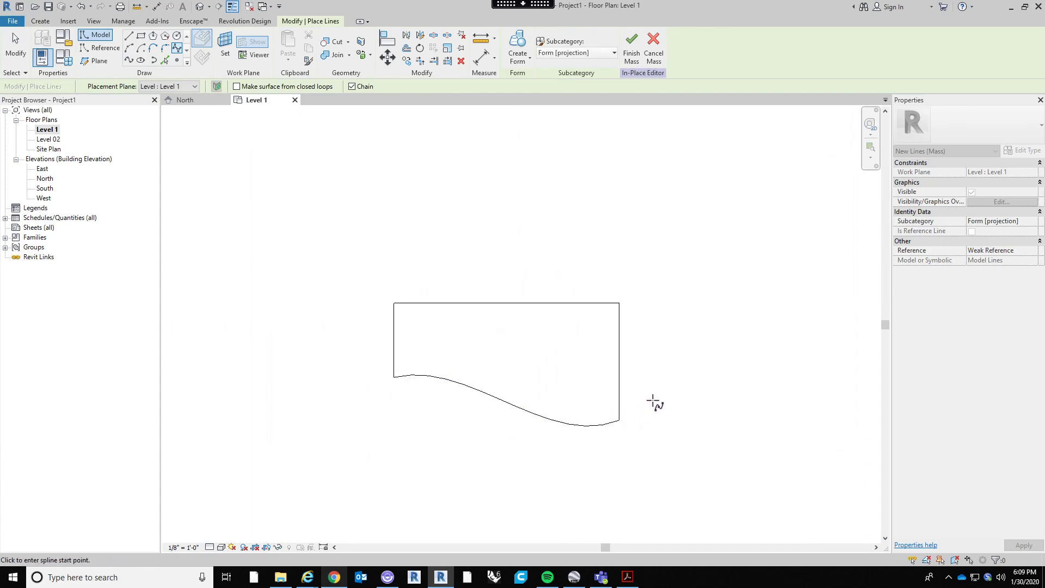
pyautogui.press('Escape')
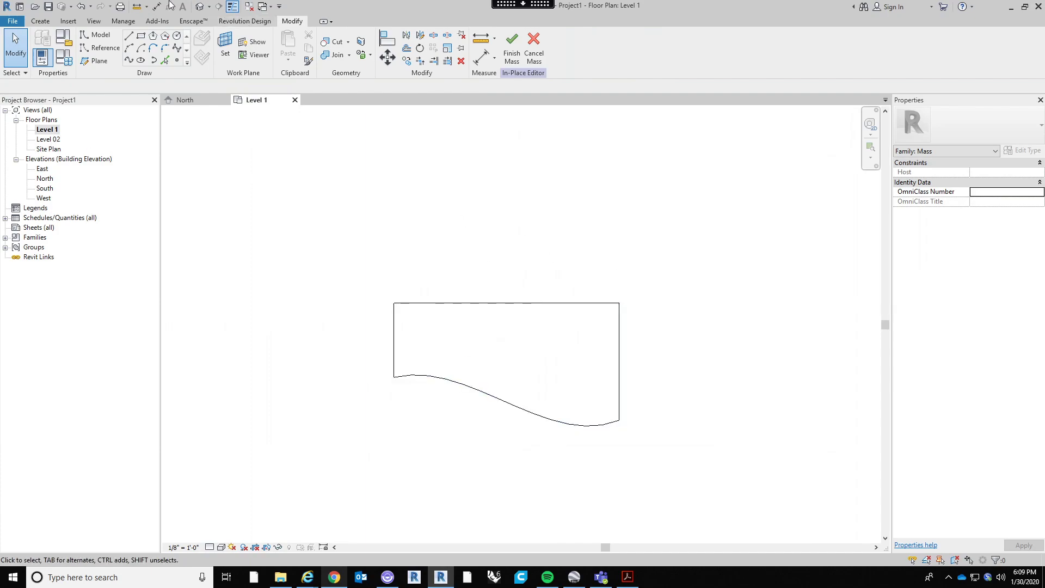
# Open the default 3D view and select the whole closed mass outline as a chain
pyautogui.click(200, 7)
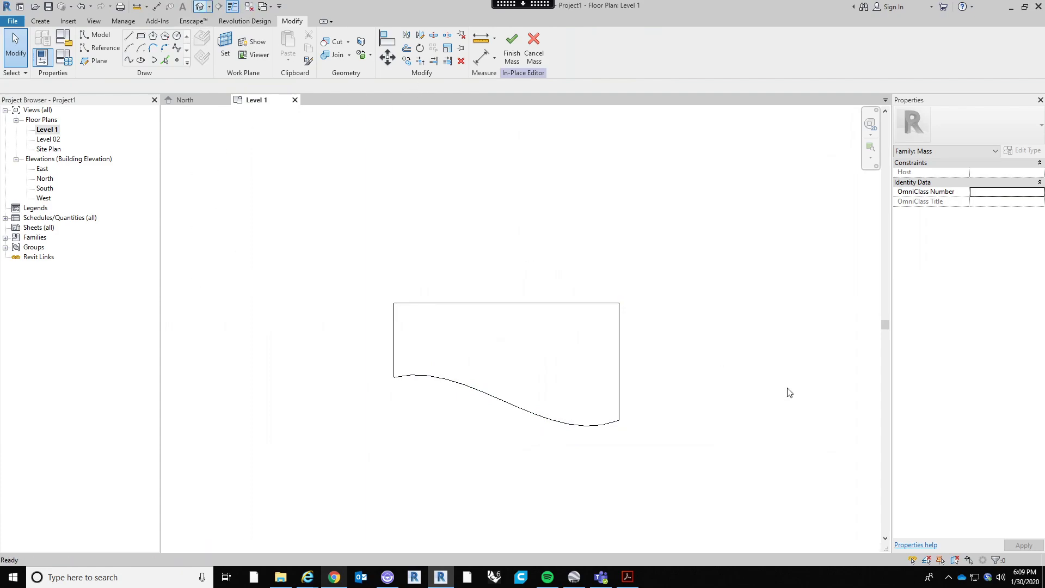
pyautogui.scroll(2, 586, 237)
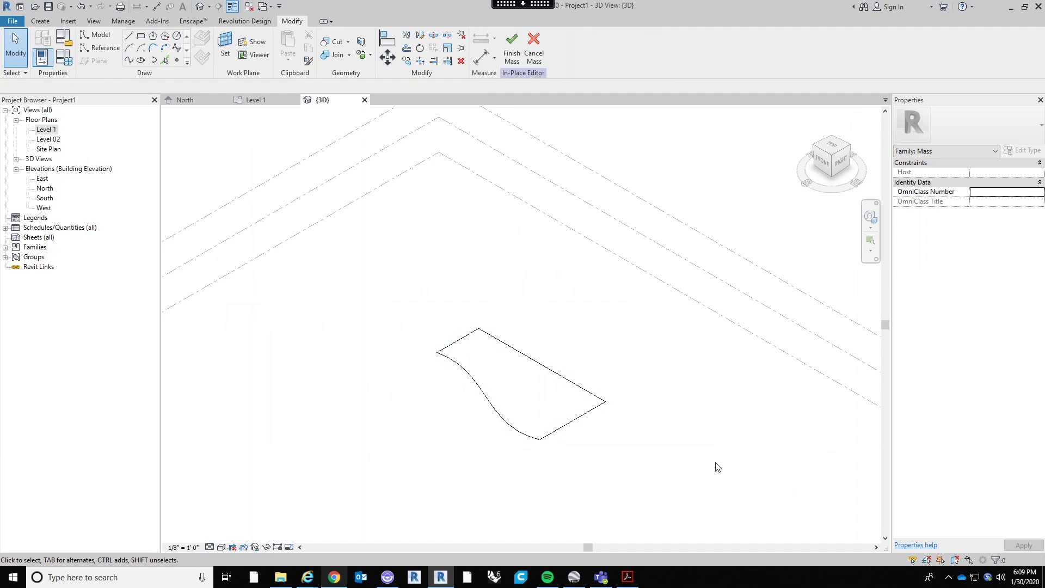
pyautogui.click(551, 374)
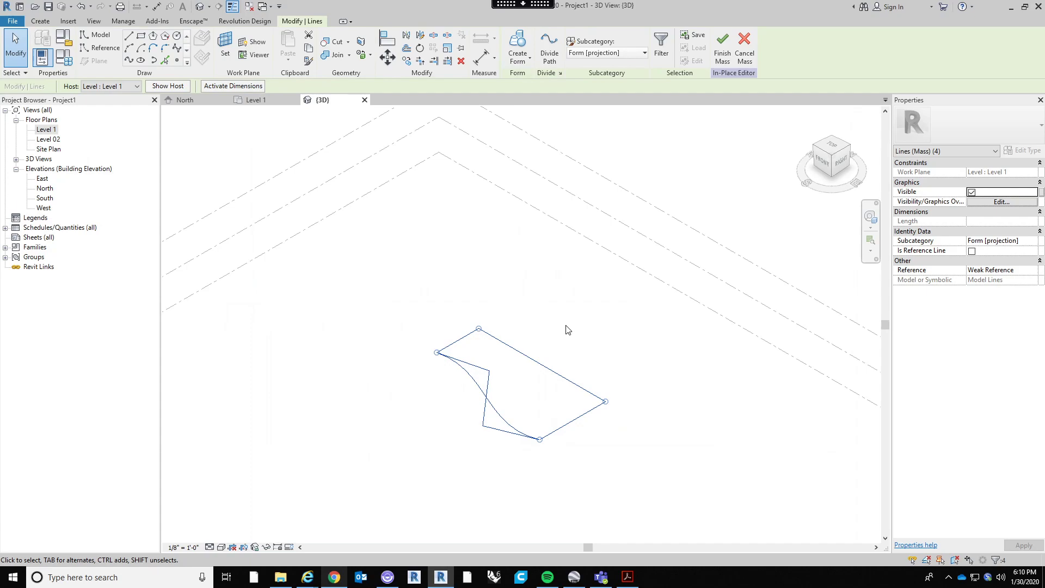
pyautogui.click(574, 326)
pyautogui.moveTo(578, 319); pyautogui.dragTo(561, 325, button='middle')
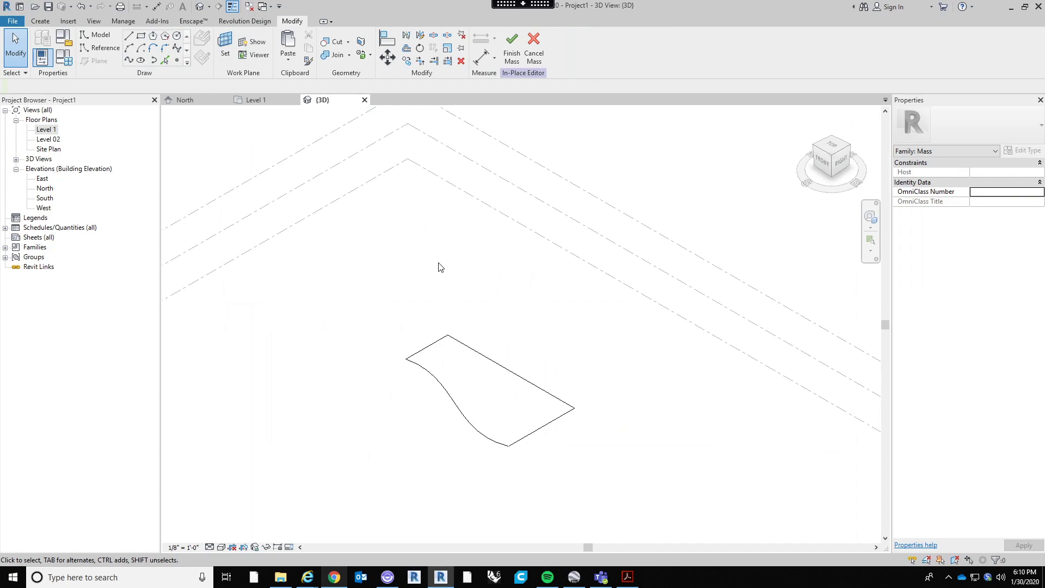
# Copy the whole Level 1 outline and paste it aligned to the Roof level
pyautogui.press('Tab')
pyautogui.click(524, 380)
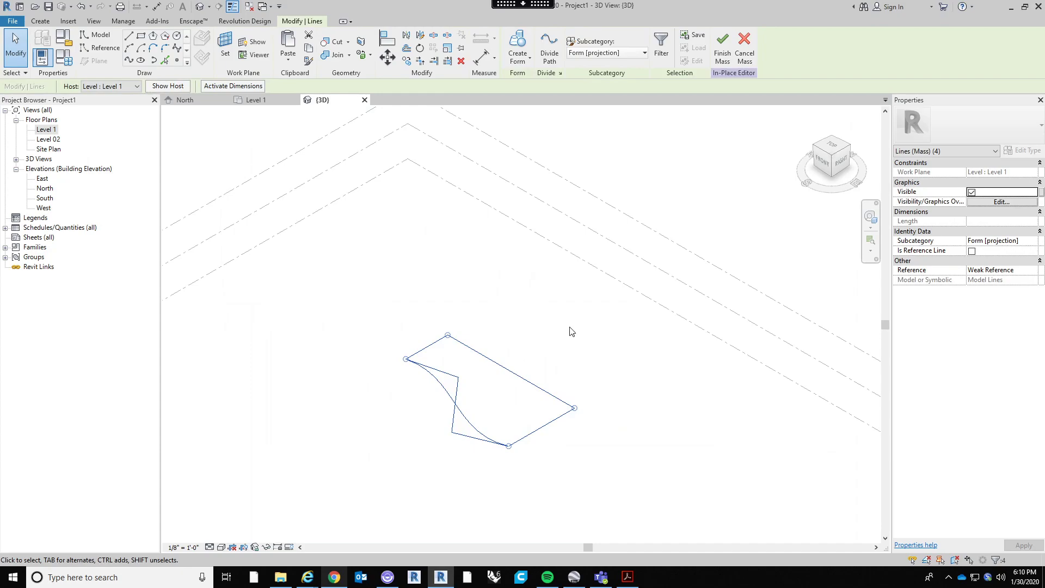
pyautogui.press('Escape')
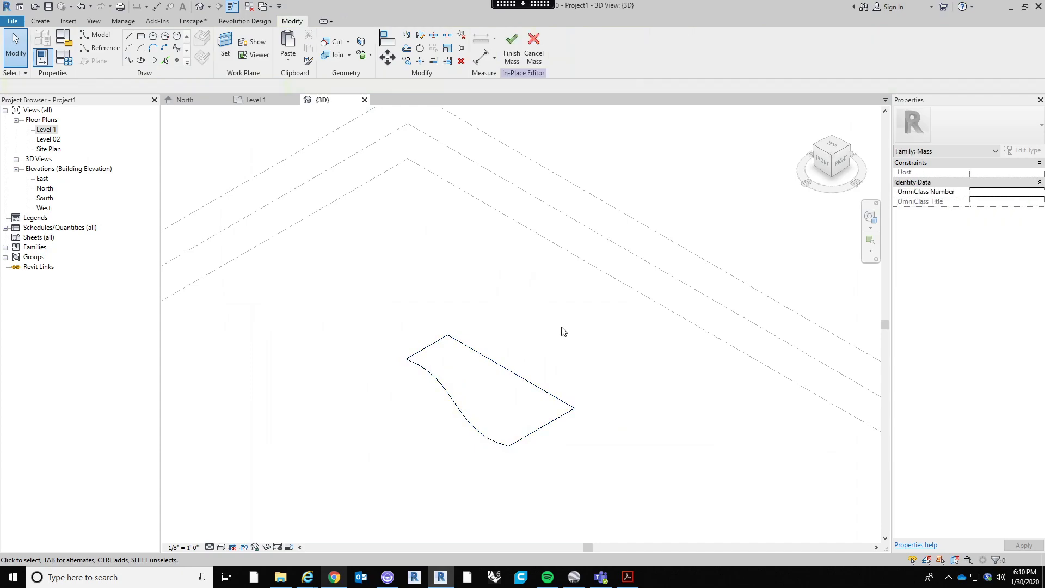
pyautogui.click(284, 60)
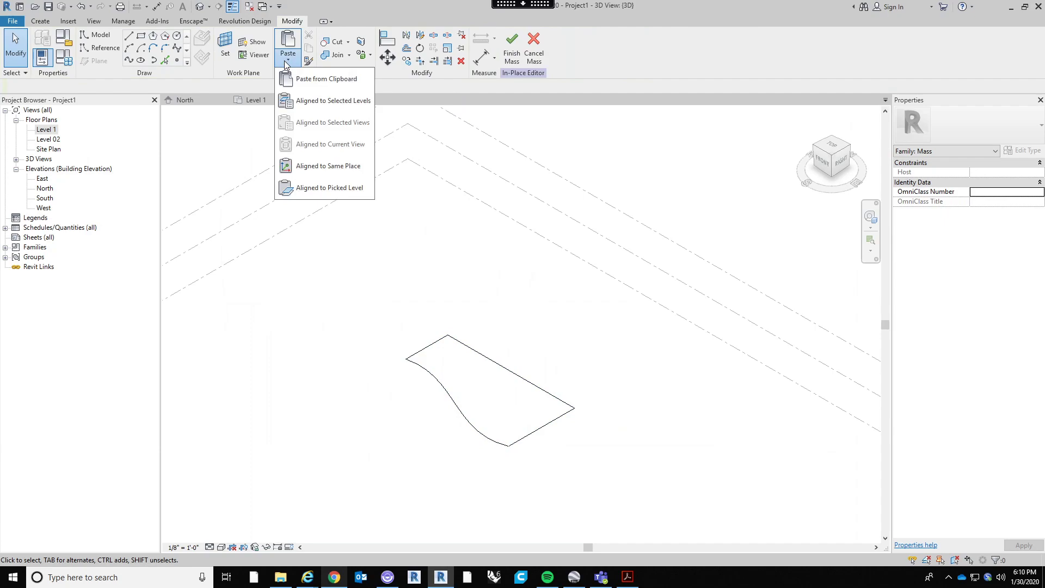
pyautogui.click(338, 113)
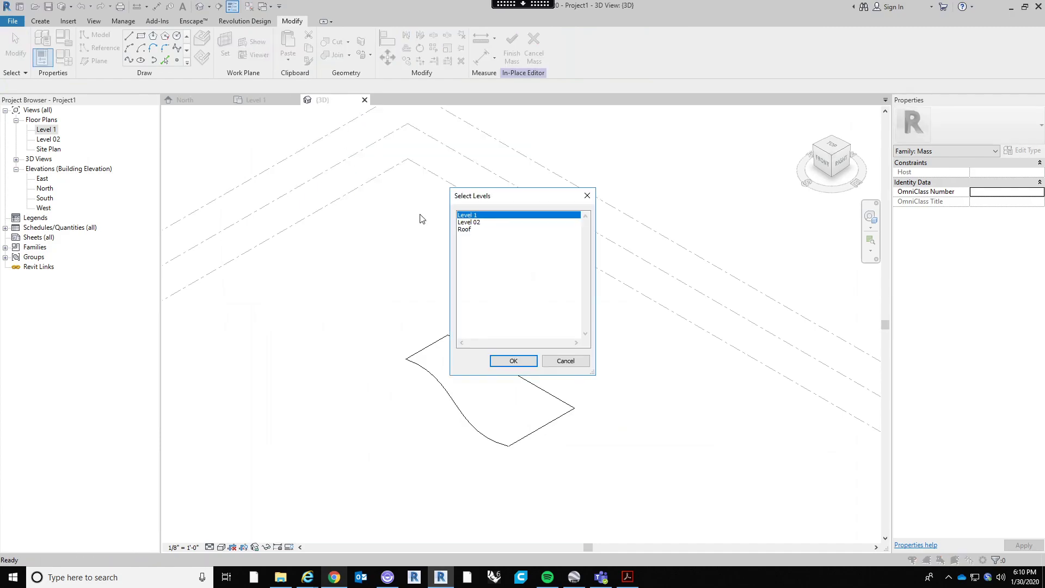
pyautogui.click(472, 229)
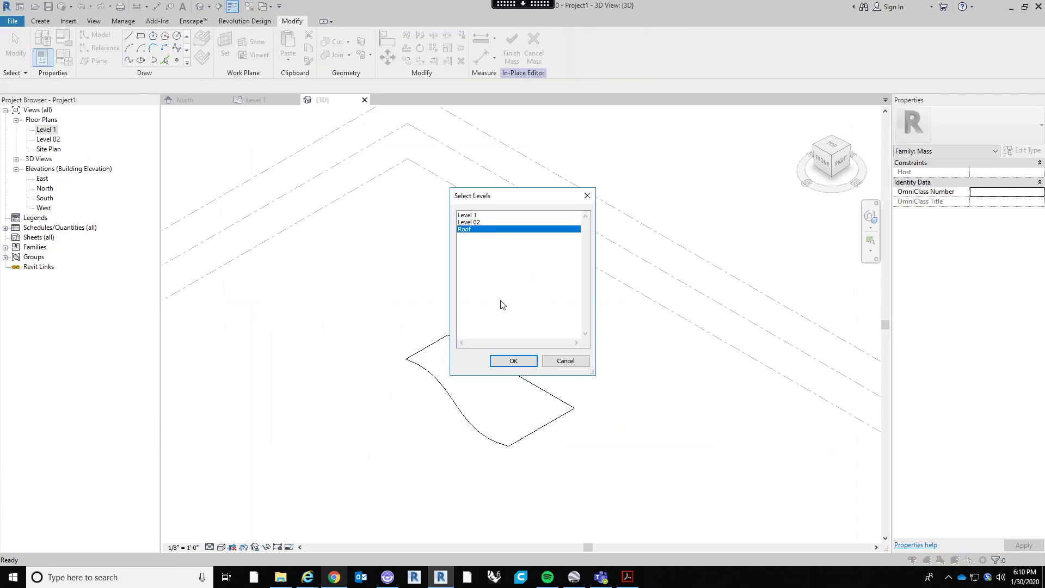
pyautogui.click(513, 362)
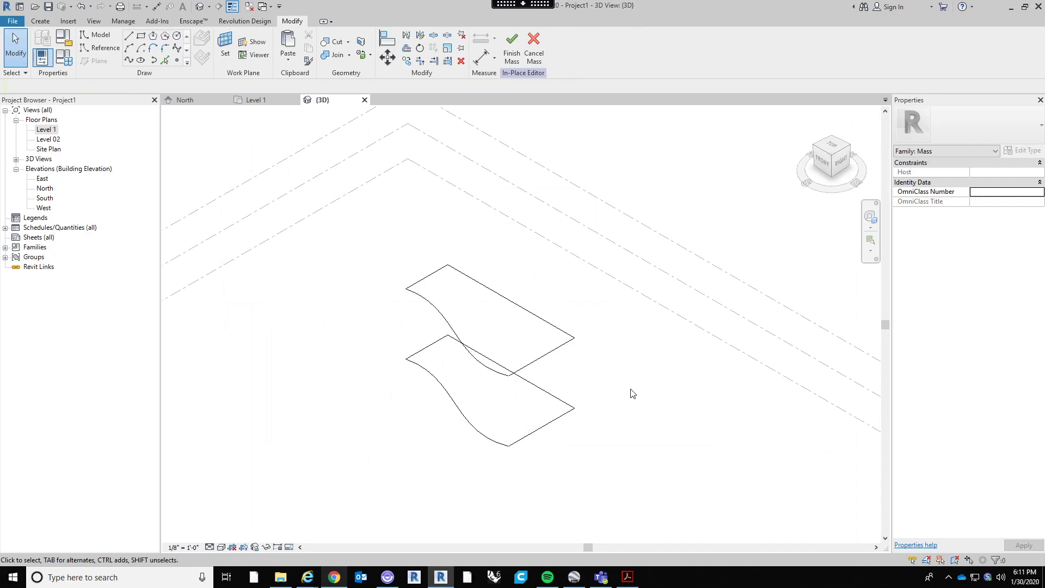
pyautogui.click(288, 61)
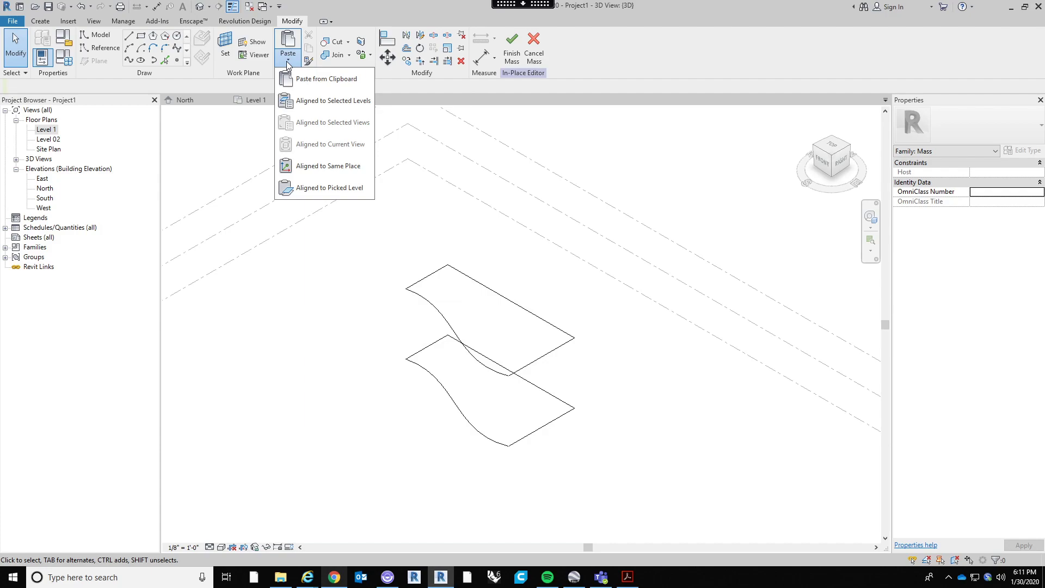
pyautogui.click(434, 219)
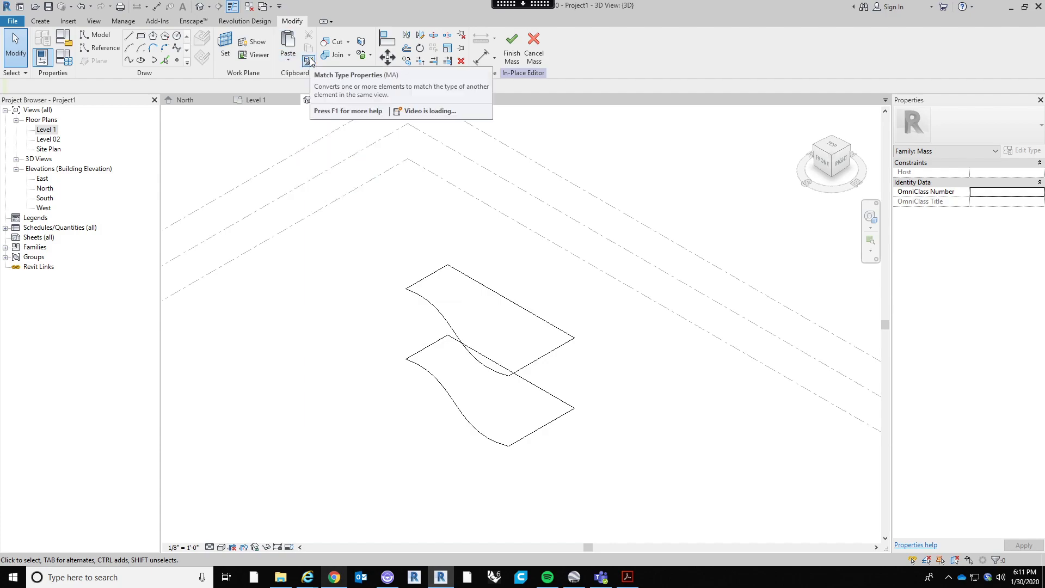
pyautogui.press('Tab')
pyautogui.click(568, 404)
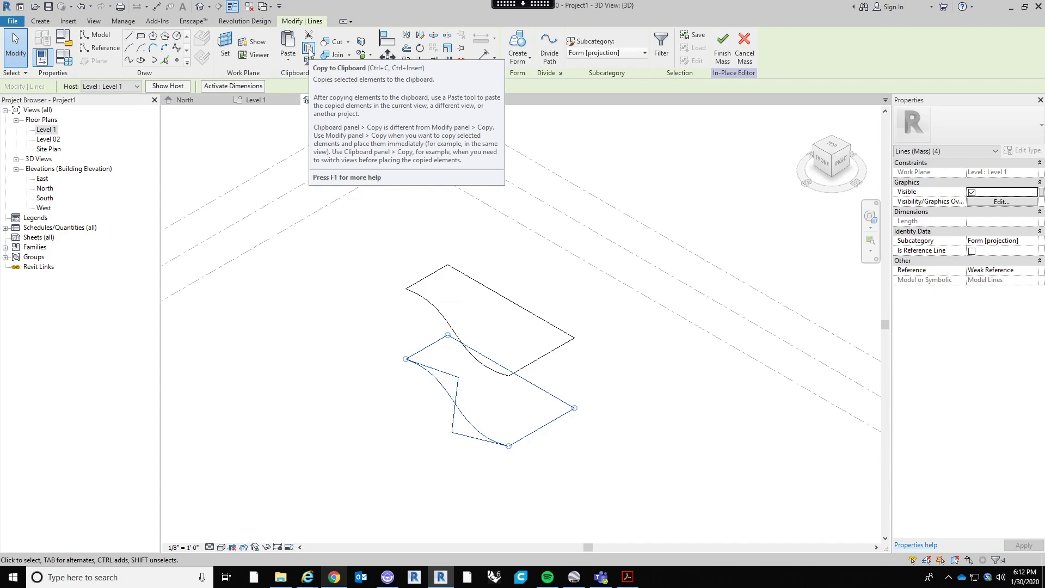
pyautogui.click(334, 297)
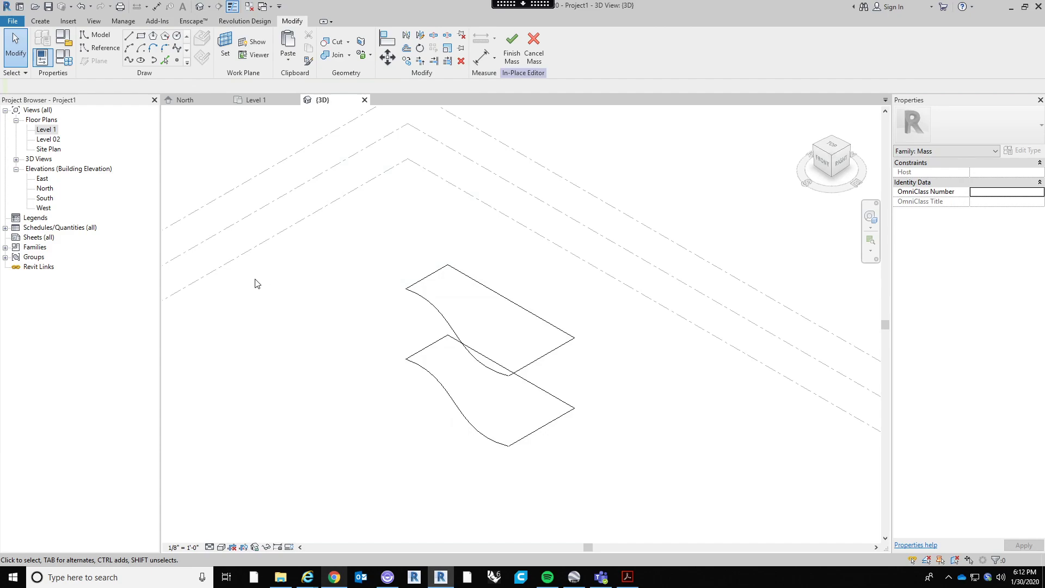
# Shorten the short side of the Roof outline by moving its corner with the spline inward along that side
pyautogui.click(444, 320)
pyautogui.keyDown('shift'); pyautogui.moveTo(593, 373); pyautogui.dragTo(512, 394, button='middle'); pyautogui.keyUp('shift')
pyautogui.scroll(3, 512, 394)
pyautogui.keyDown('shift'); pyautogui.moveTo(566, 452); pyautogui.dragTo(665, 347, button='middle'); pyautogui.keyUp('shift')
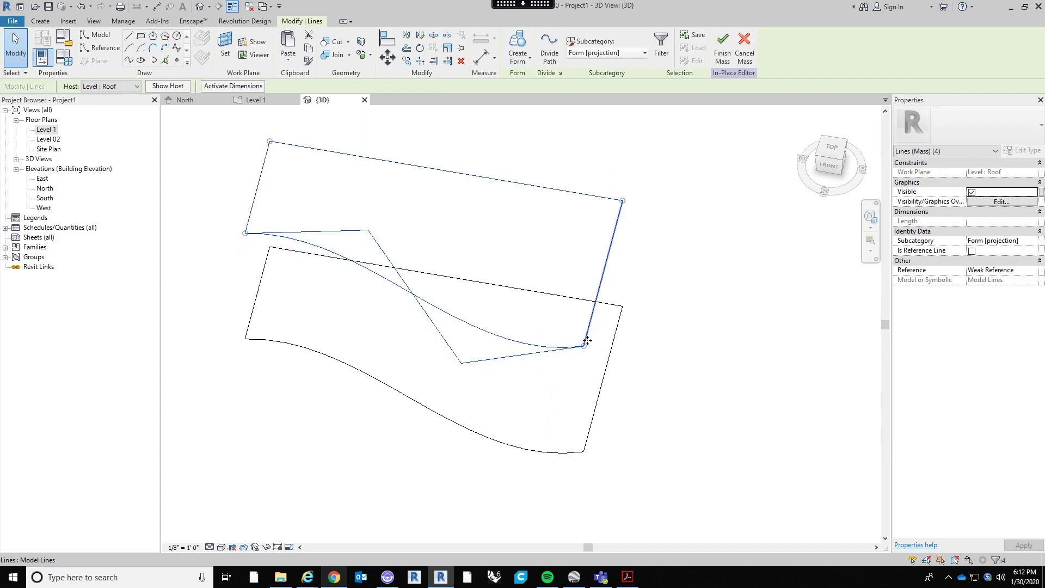
pyautogui.moveTo(583, 345); pyautogui.dragTo(602, 276)
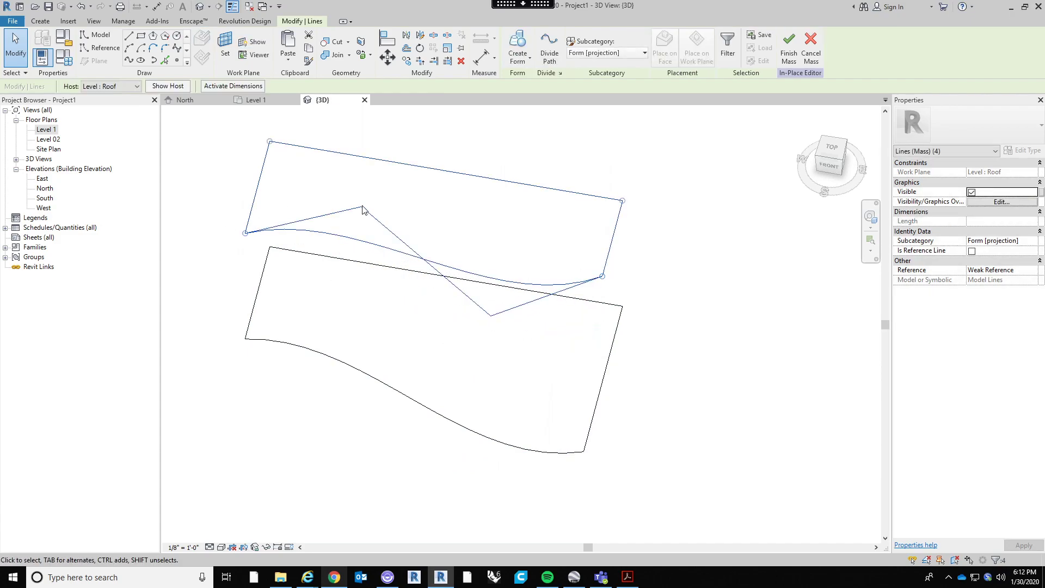
# Undo the last corner change on the Roof outline and delete the outline's spline
pyautogui.click(448, 222)
pyautogui.hotkey('ctrl', 'z')
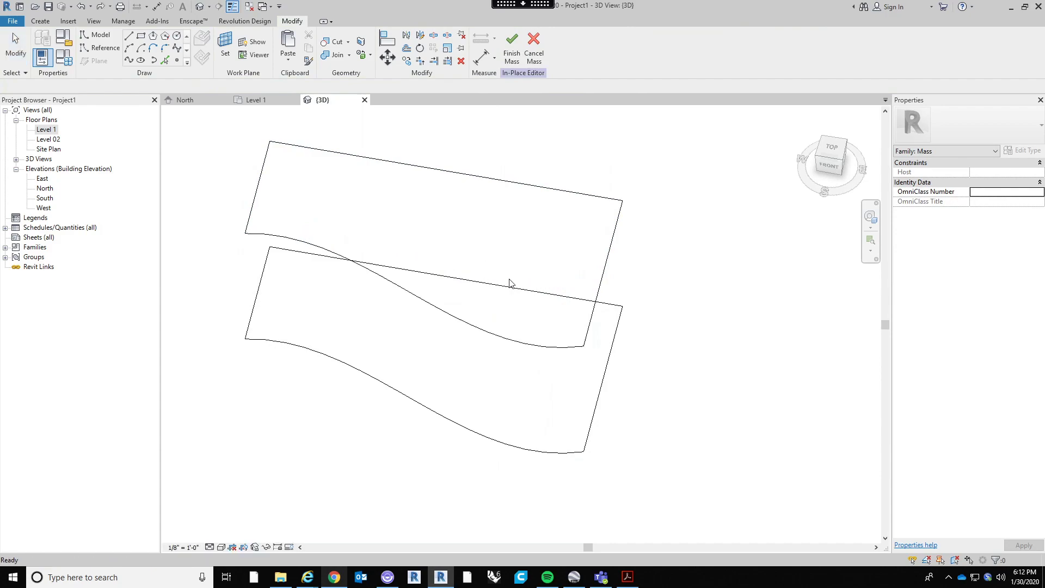
pyautogui.press('Tab')
pyautogui.click(538, 349)
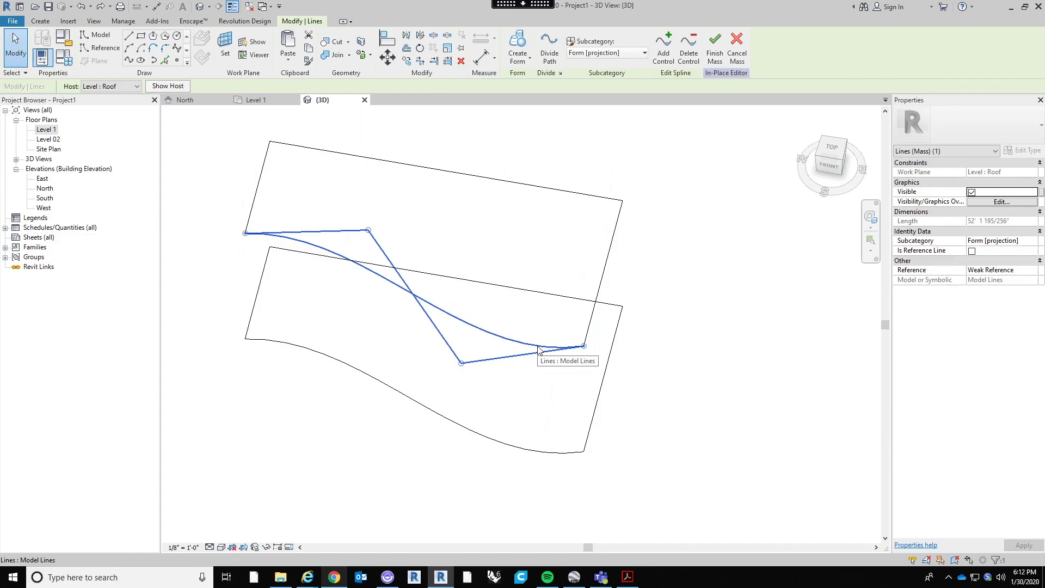
pyautogui.press('Delete')
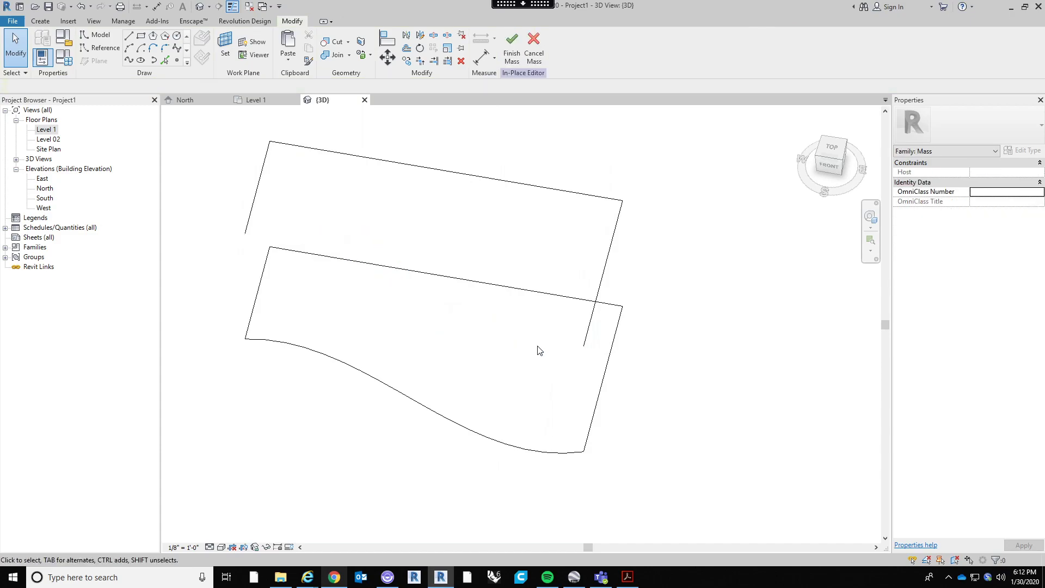
# Shorten the longer open-ended side line of the Roof outline to about 19' and lengthen the opposite side line outward
pyautogui.press('Tab')
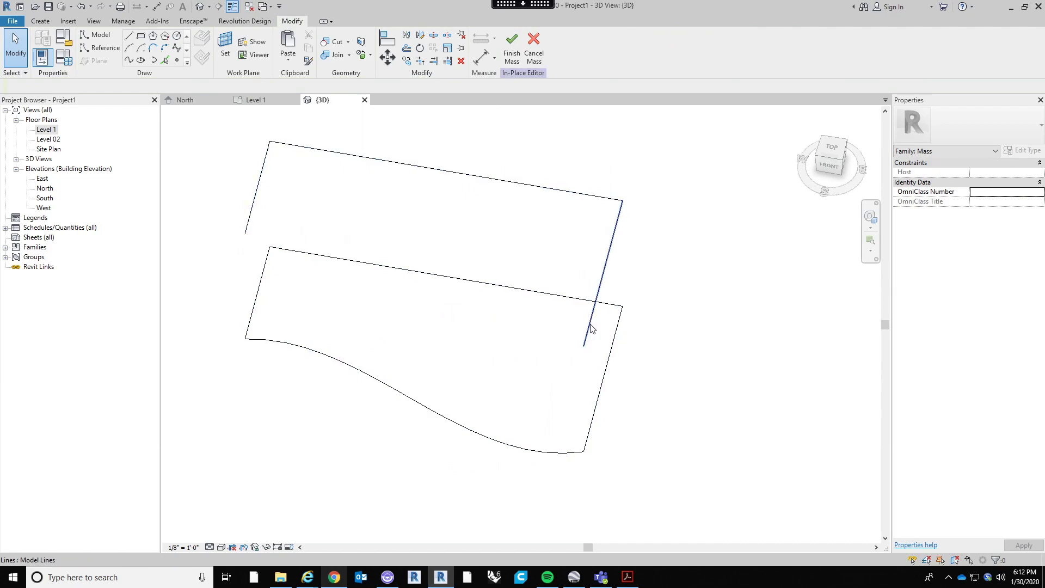
pyautogui.click(584, 342)
pyautogui.moveTo(587, 350); pyautogui.dragTo(594, 306)
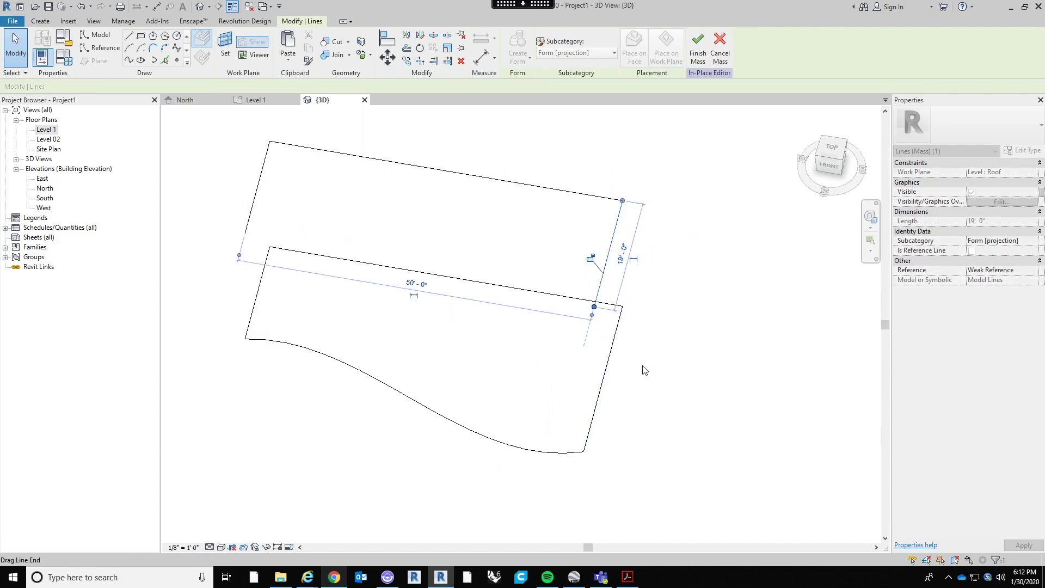
pyautogui.click(244, 223)
pyautogui.moveTo(244, 223); pyautogui.dragTo(234, 275)
pyautogui.click(257, 358)
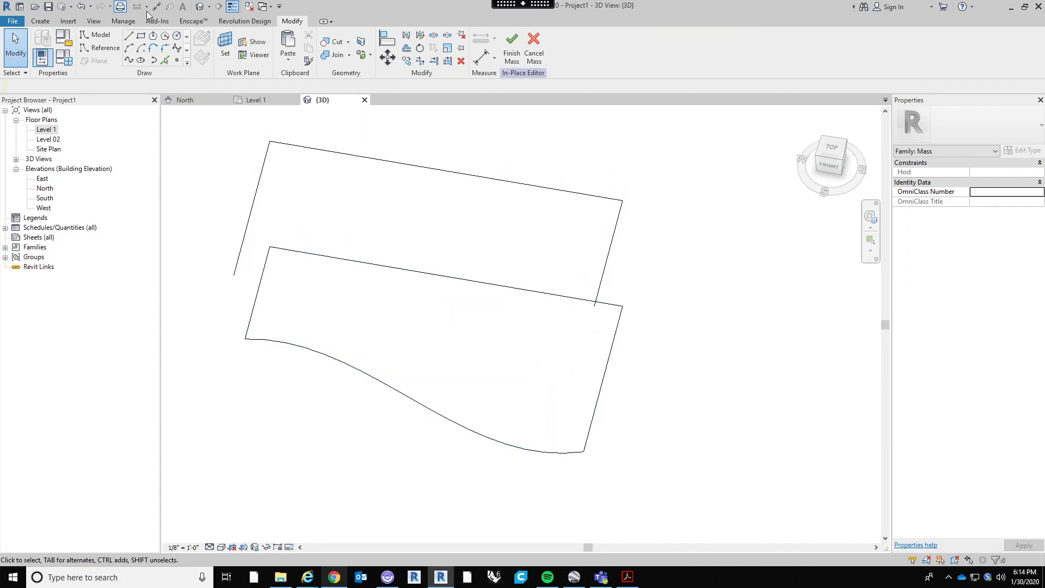
# Start a spline for the mass and set its placement plane to the Roof level
pyautogui.click(175, 48)
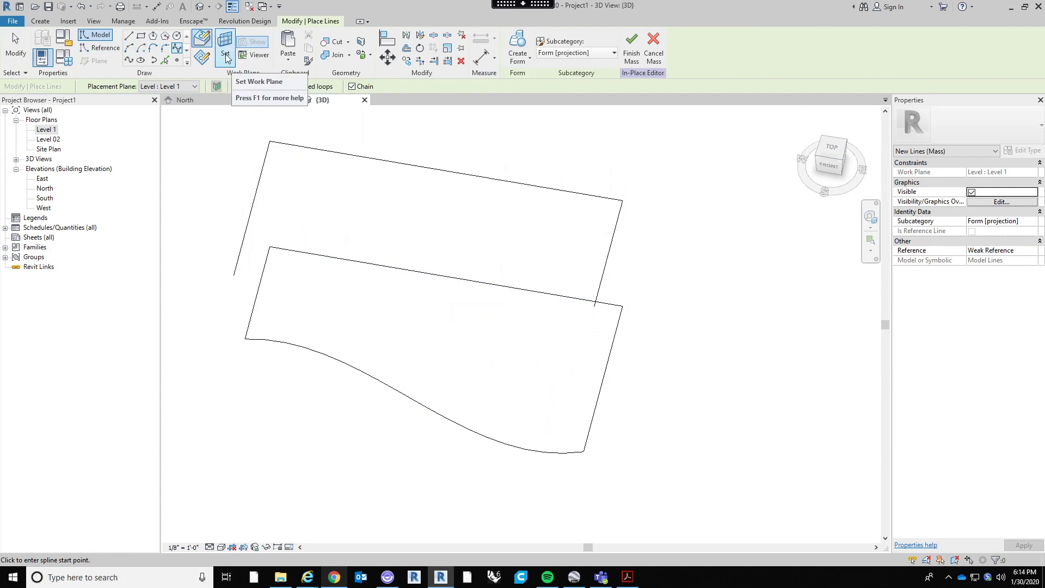
pyautogui.moveTo(467, 289); pyautogui.dragTo(550, 366, button='middle')
pyautogui.scroll(-2, 551, 366)
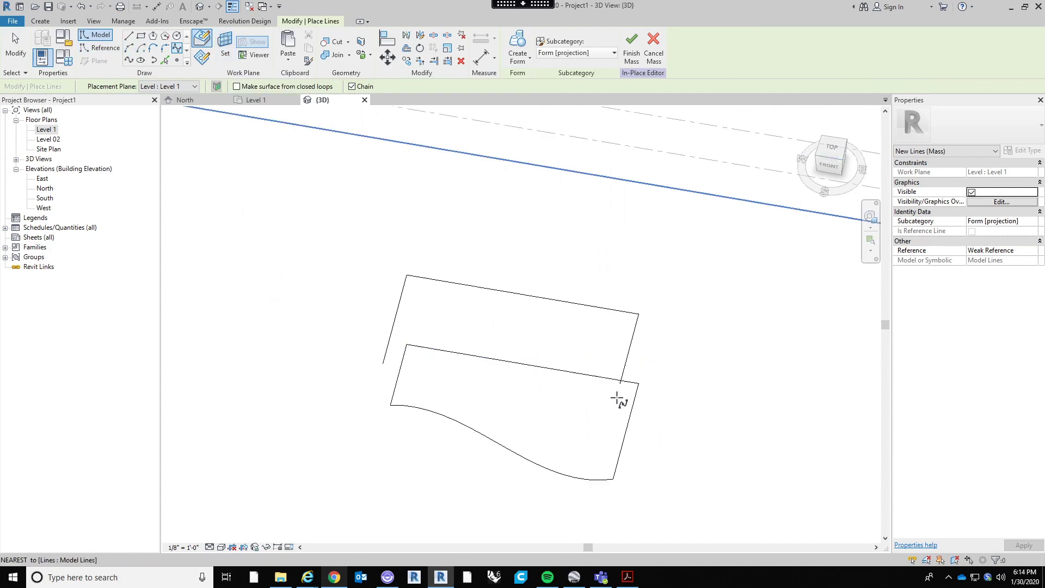
pyautogui.scroll(-5, 565, 354)
pyautogui.scroll(3, 615, 343)
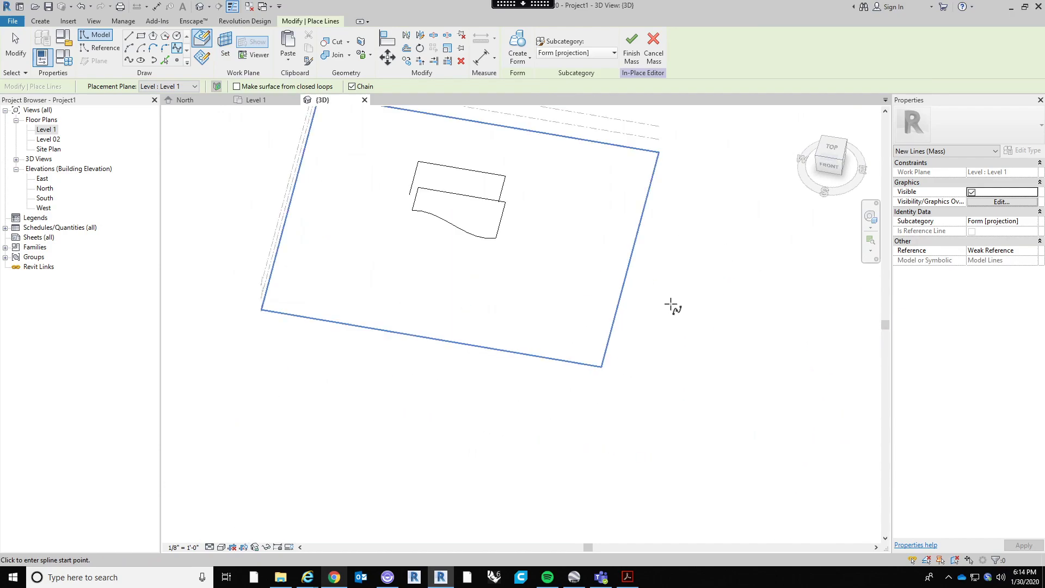
pyautogui.scroll(2, 599, 291)
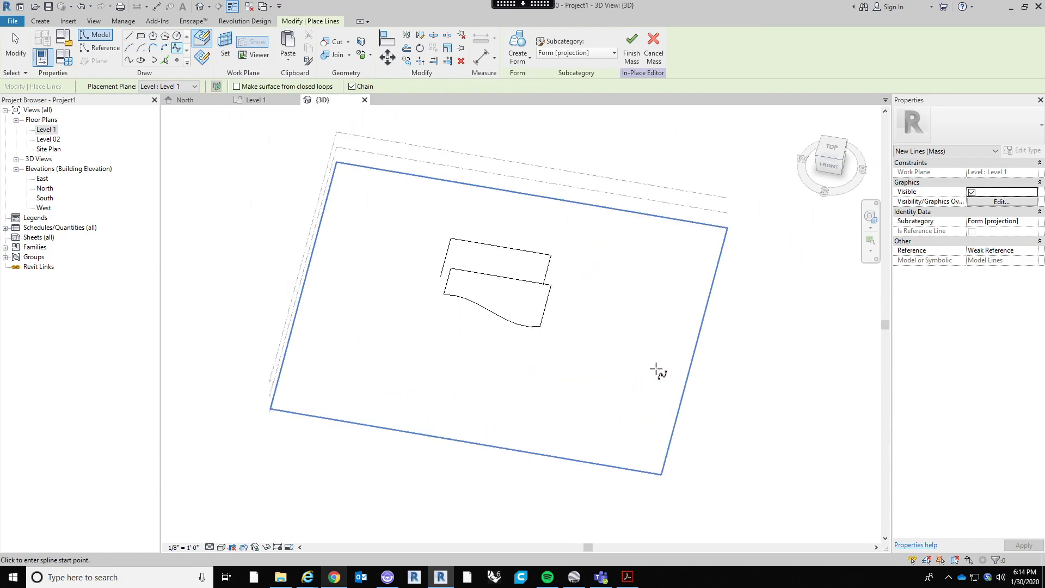
pyautogui.scroll(2, 449, 264)
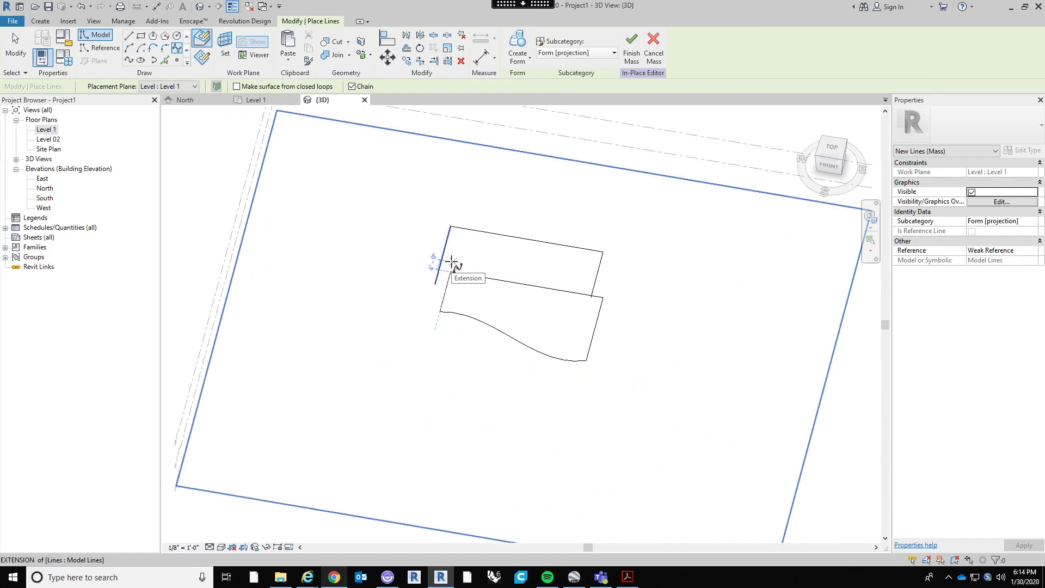
pyautogui.scroll(3, 523, 261)
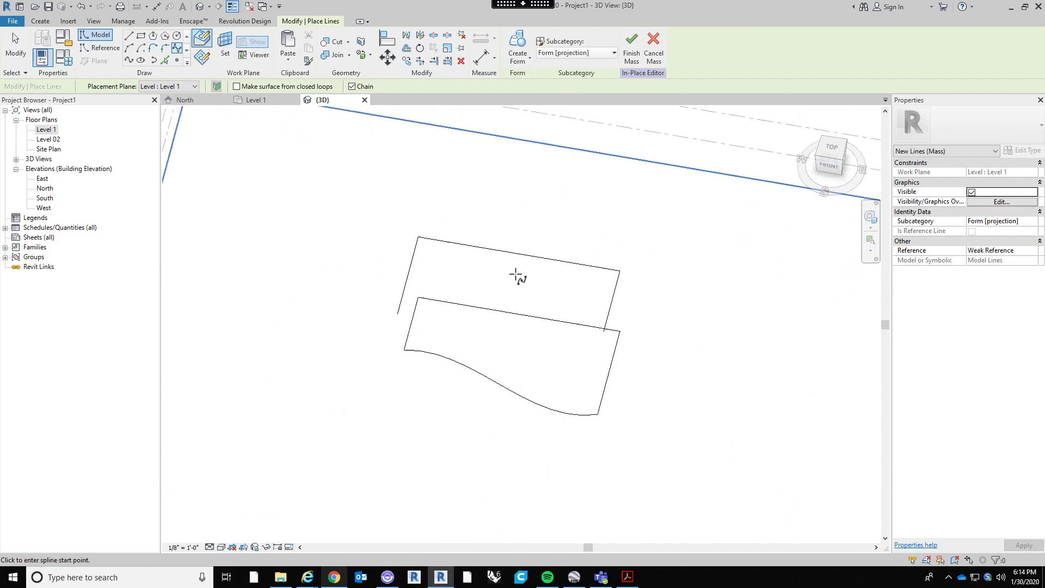
pyautogui.click(226, 55)
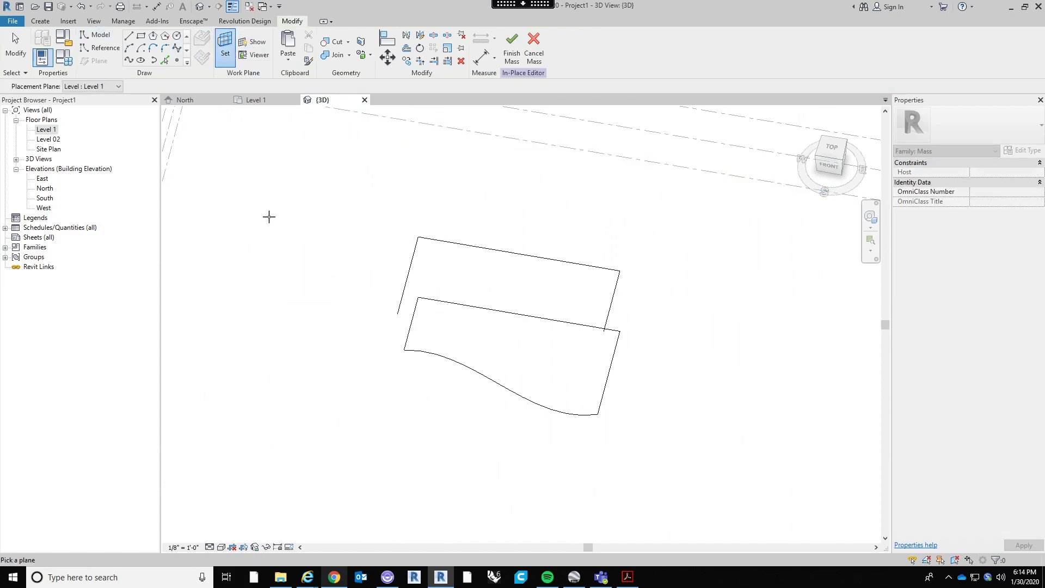
pyautogui.click(90, 88)
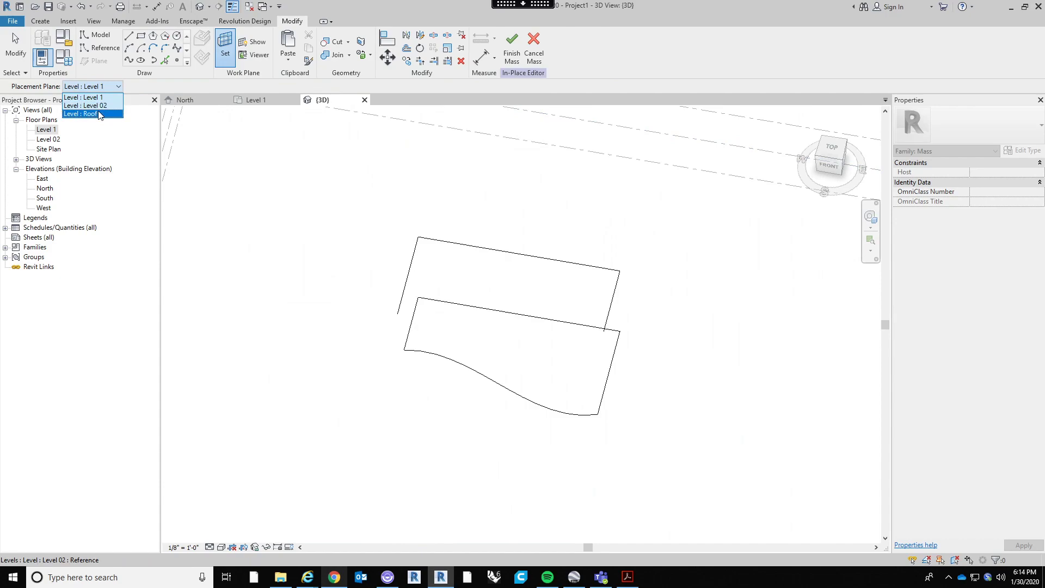
pyautogui.click(100, 115)
# Close the Roof outline with a gentle S-shaped spline running between the two free line ends
pyautogui.scroll(1, 552, 331)
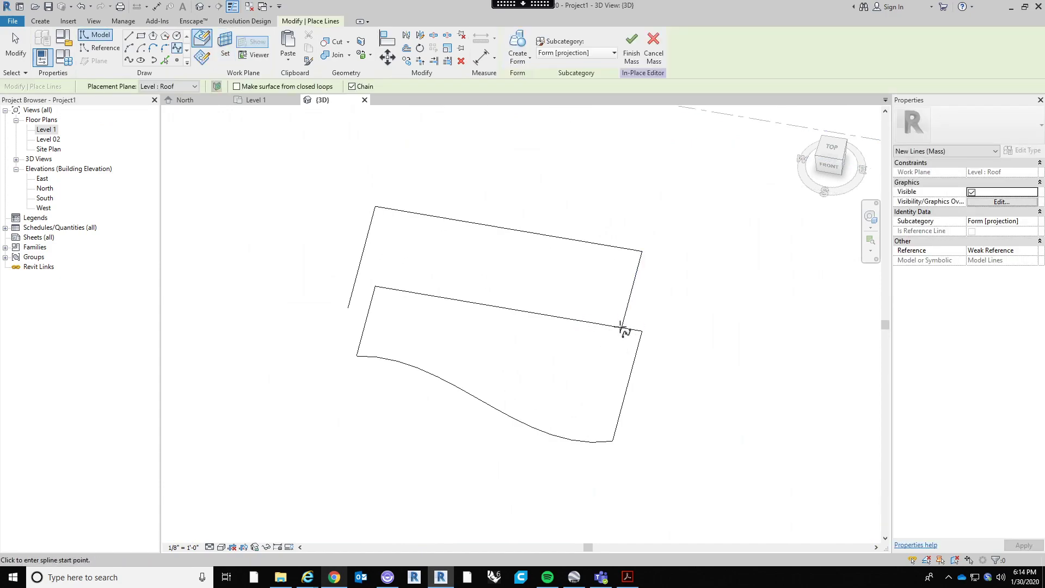
pyautogui.click(622, 331)
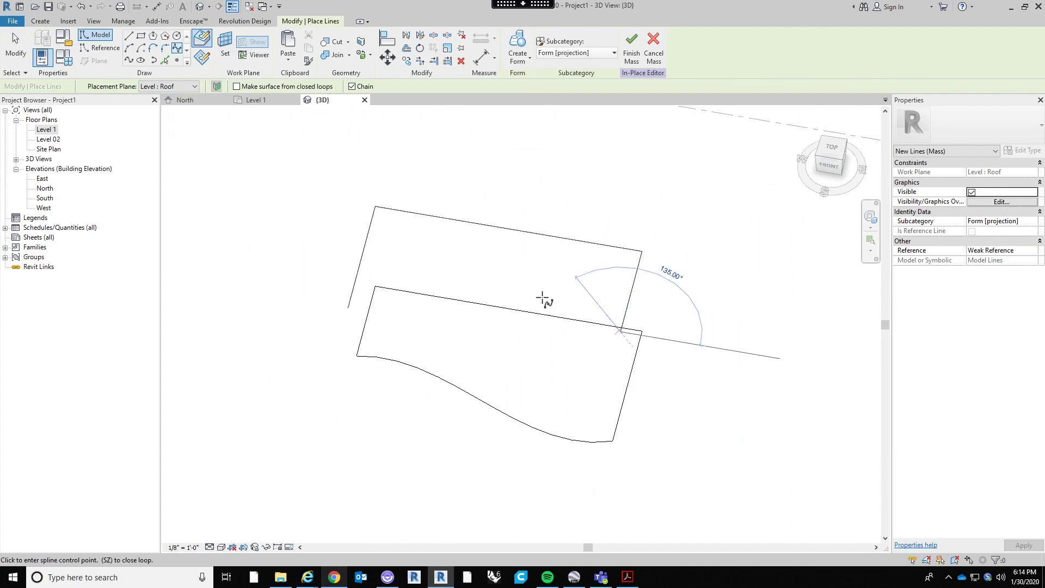
pyautogui.click(526, 287)
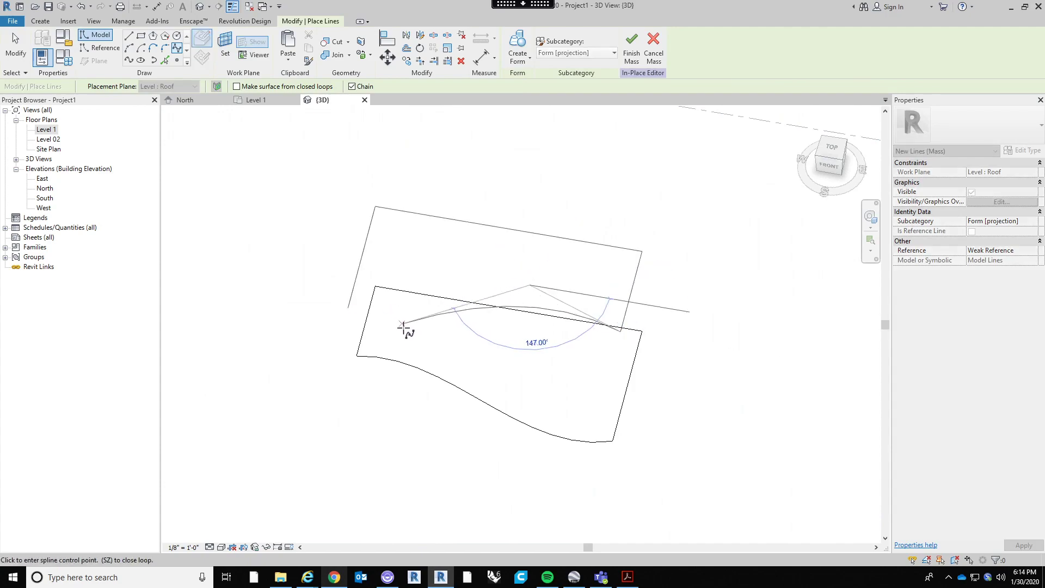
pyautogui.click(349, 305)
pyautogui.scroll(1, 381, 306)
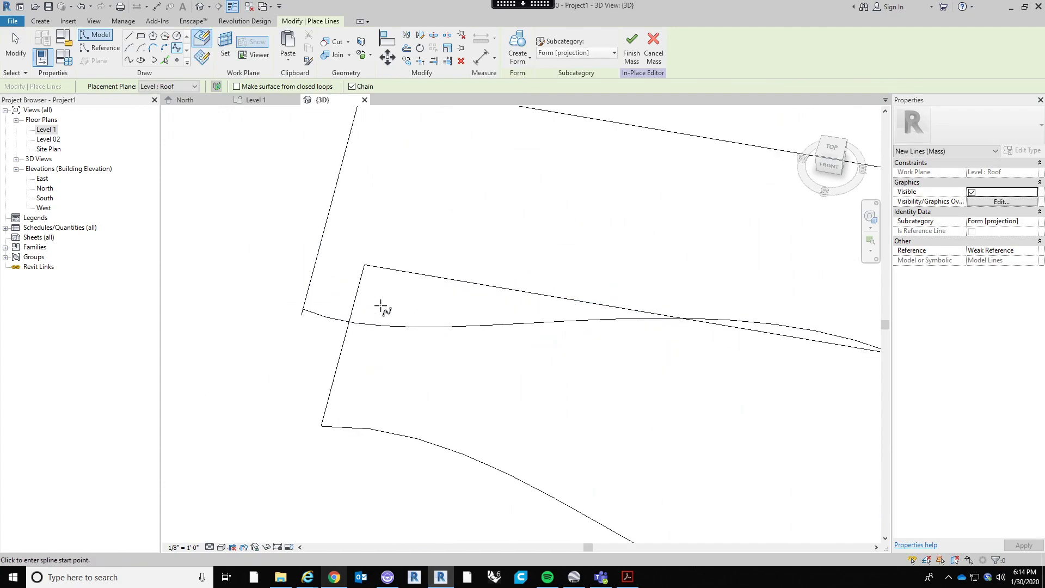
pyautogui.press('Escape')
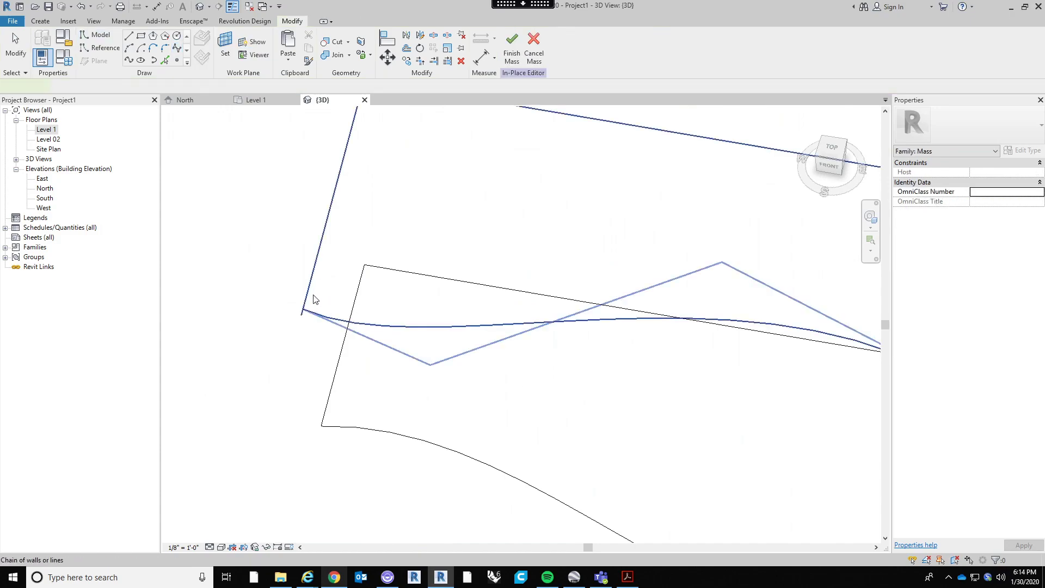
# Check that the Roof outline is a closed loop by selecting its lines as a chain
pyautogui.click(310, 287)
pyautogui.click(252, 298)
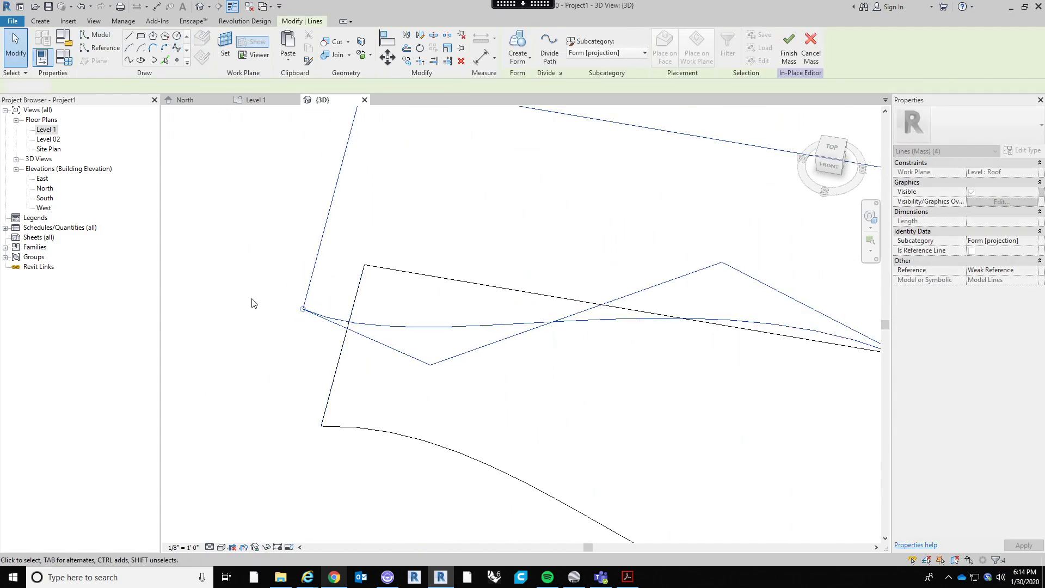
pyautogui.scroll(-3, 253, 301)
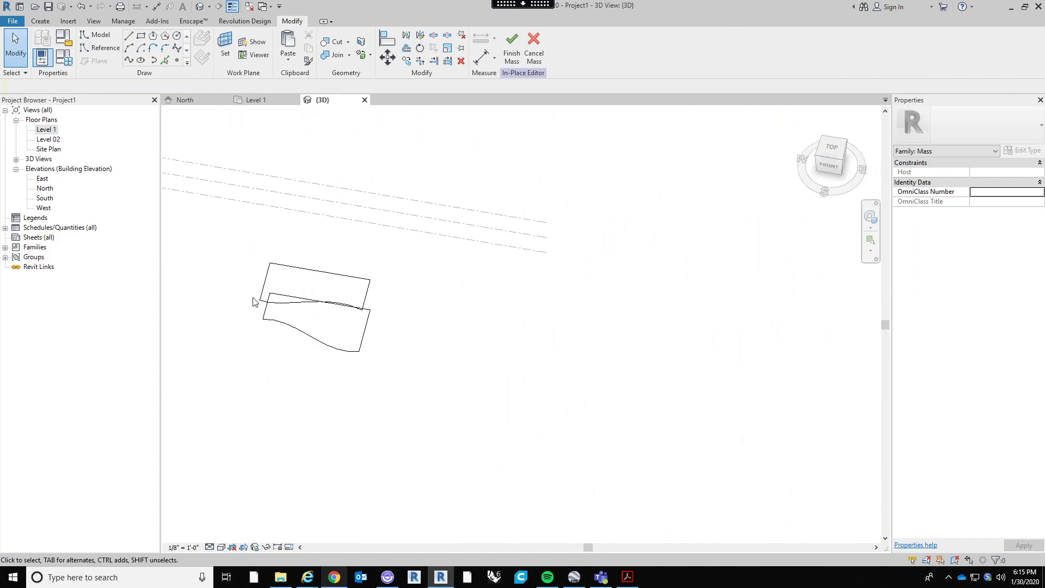
pyautogui.scroll(5, 253, 292)
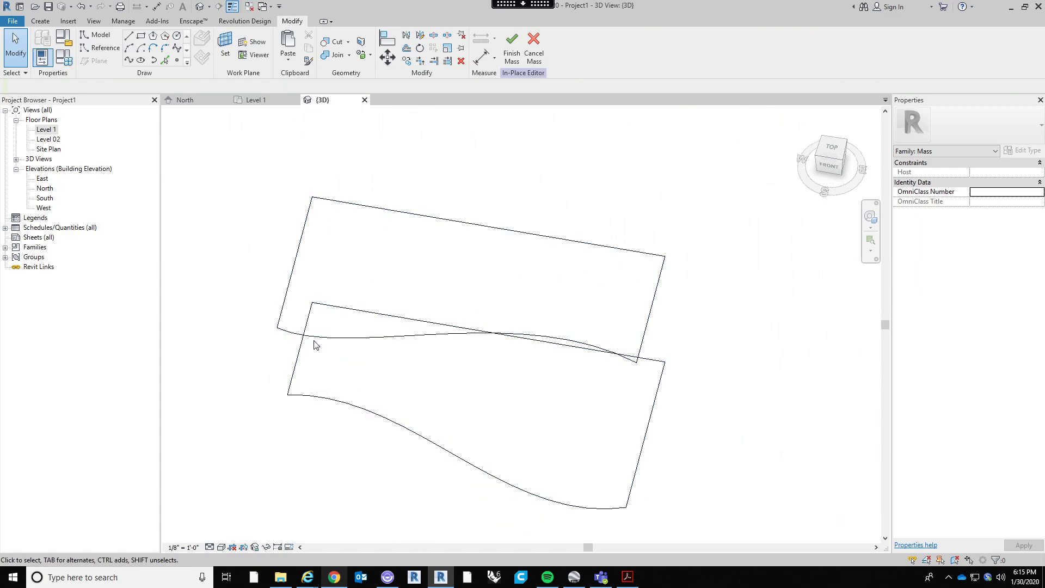
pyautogui.click(316, 338)
pyautogui.click(244, 332)
# Select the complete Roof and Level 1 outlines together and create a solid form between them
pyautogui.keyDown('shift'); pyautogui.moveTo(607, 422); pyautogui.dragTo(497, 257, button='middle'); pyautogui.keyUp('shift')
pyautogui.scroll(-3, 497, 257)
pyautogui.click(560, 315)
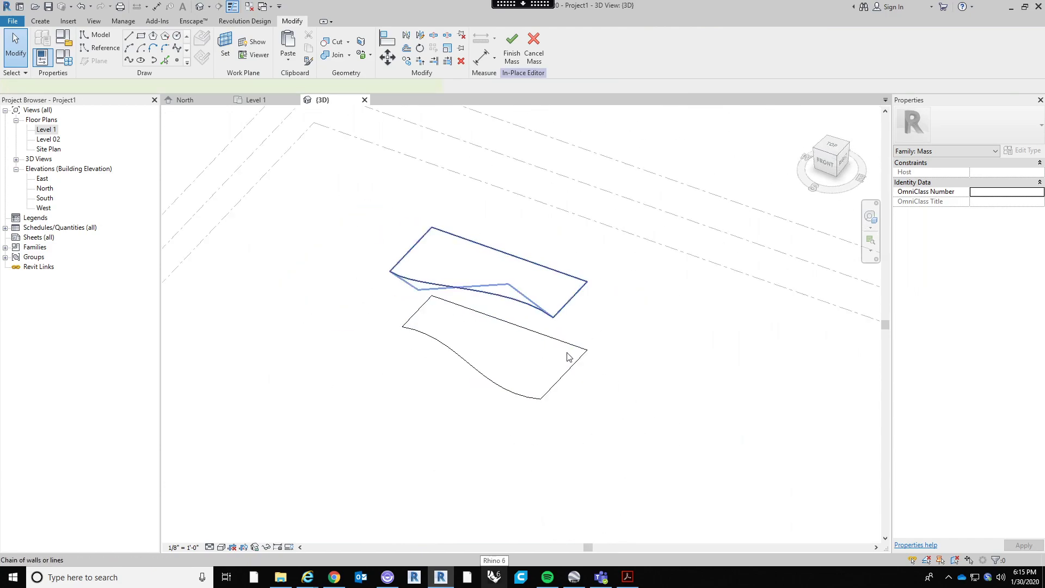
pyautogui.keyDown('ctrl'); pyautogui.click(564, 370); pyautogui.keyUp('ctrl')
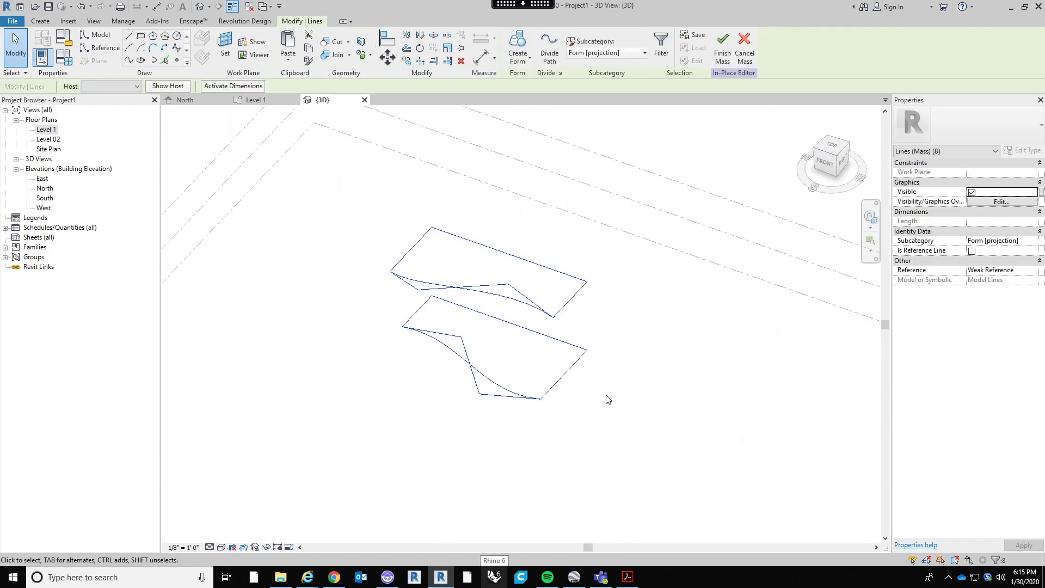
pyautogui.click(518, 43)
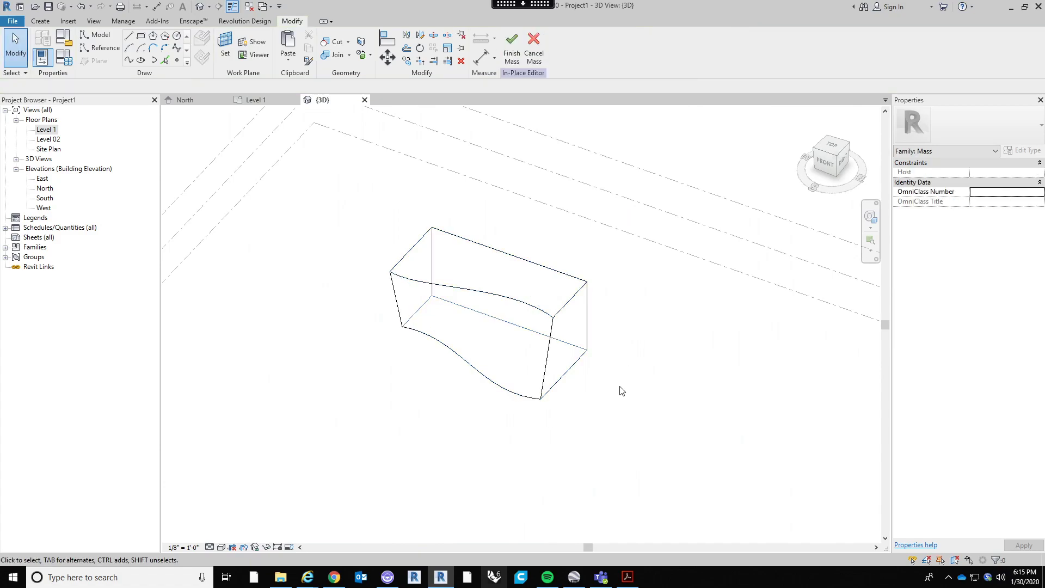
# Inspect the form from several angles and finish the in-place mass
pyautogui.scroll(3, 560, 345)
pyautogui.keyDown('shift'); pyautogui.moveTo(613, 431); pyautogui.dragTo(657, 361, button='middle'); pyautogui.keyUp('shift')
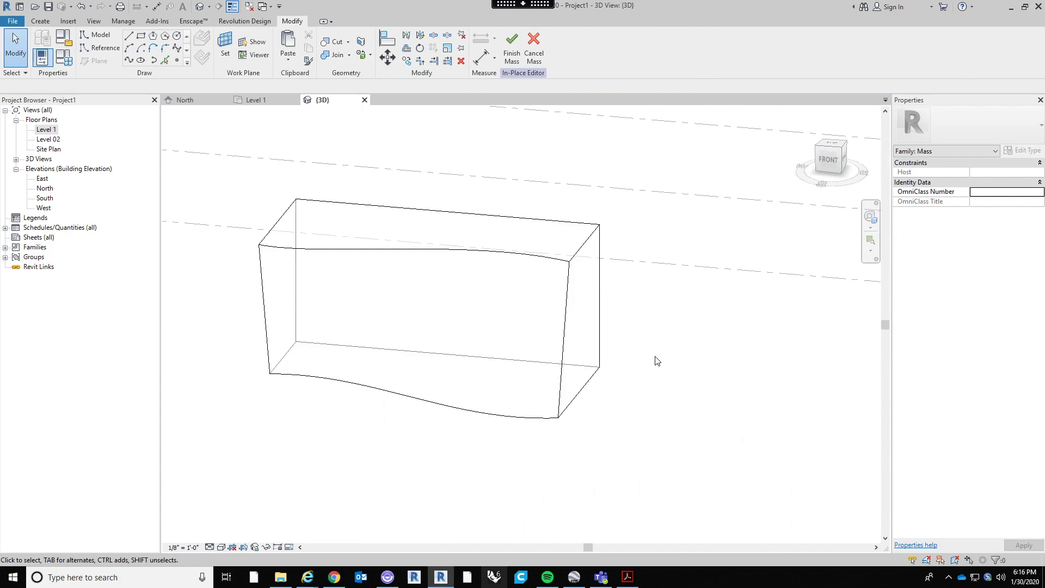
pyautogui.moveTo(518, 378); pyautogui.dragTo(517, 401, button='middle')
pyautogui.keyDown('shift'); pyautogui.moveTo(678, 414); pyautogui.dragTo(614, 419, button='middle'); pyautogui.keyUp('shift')
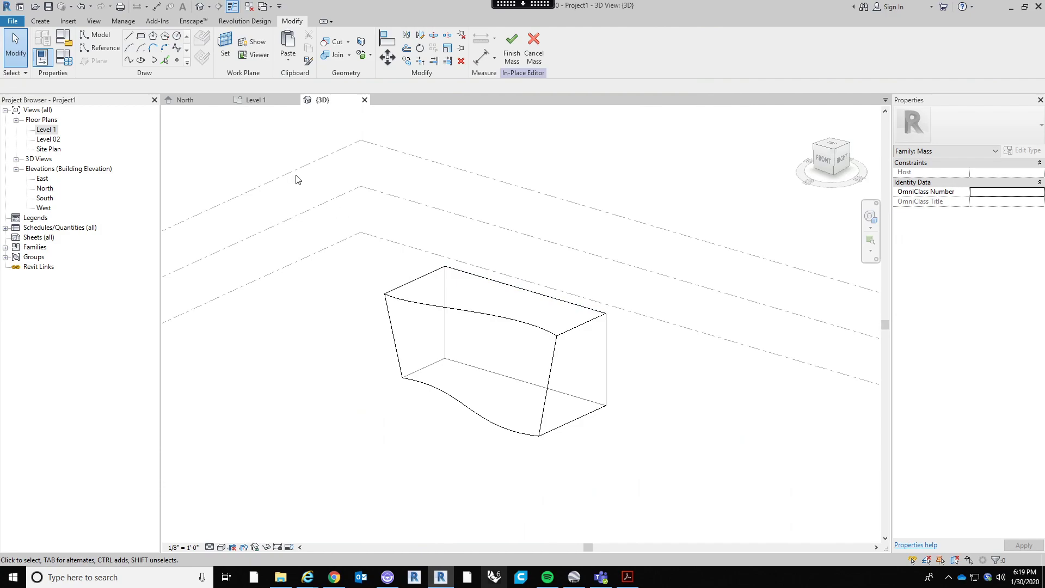
pyautogui.scroll(1, 549, 396)
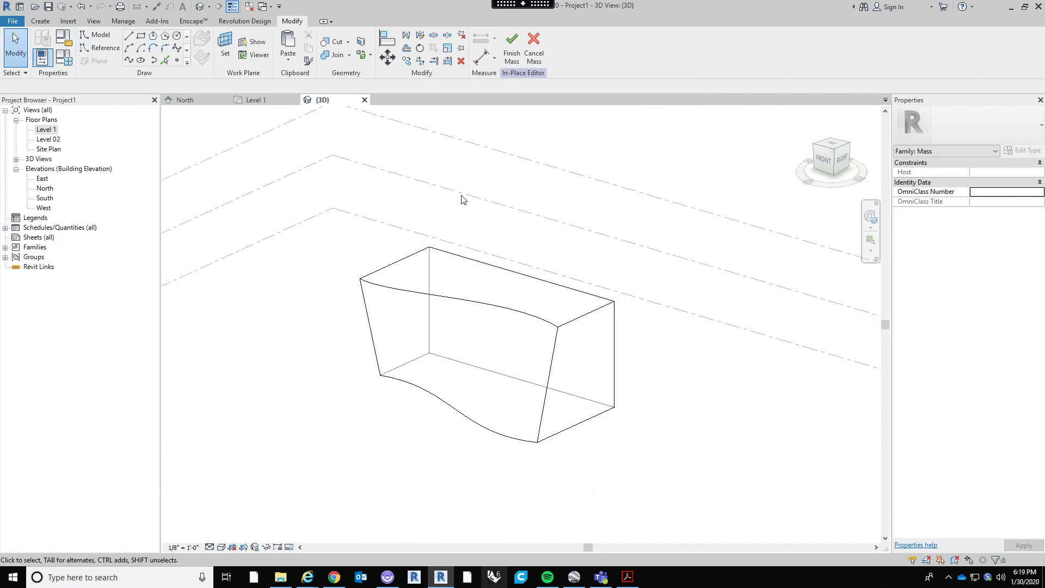
pyautogui.click(512, 44)
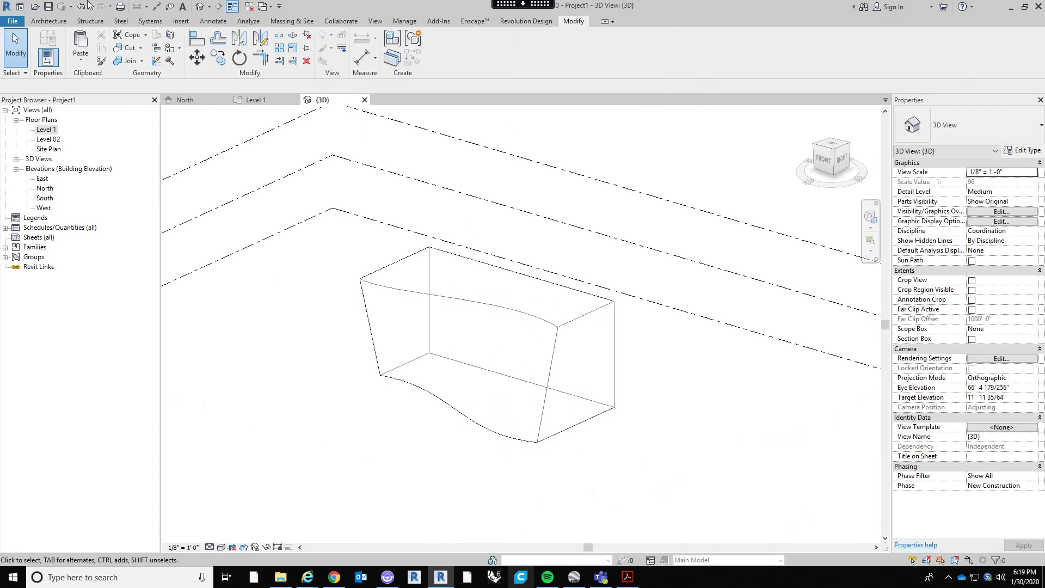
# Create a 5' x 10' curtain system by face on the curved front face of the mass
pyautogui.click(49, 21)
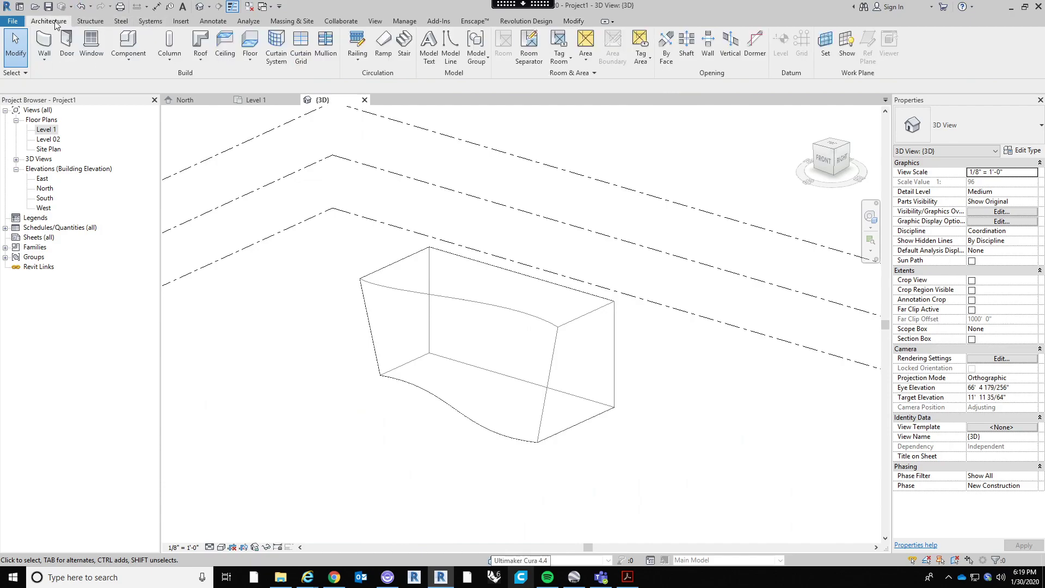
pyautogui.click(278, 52)
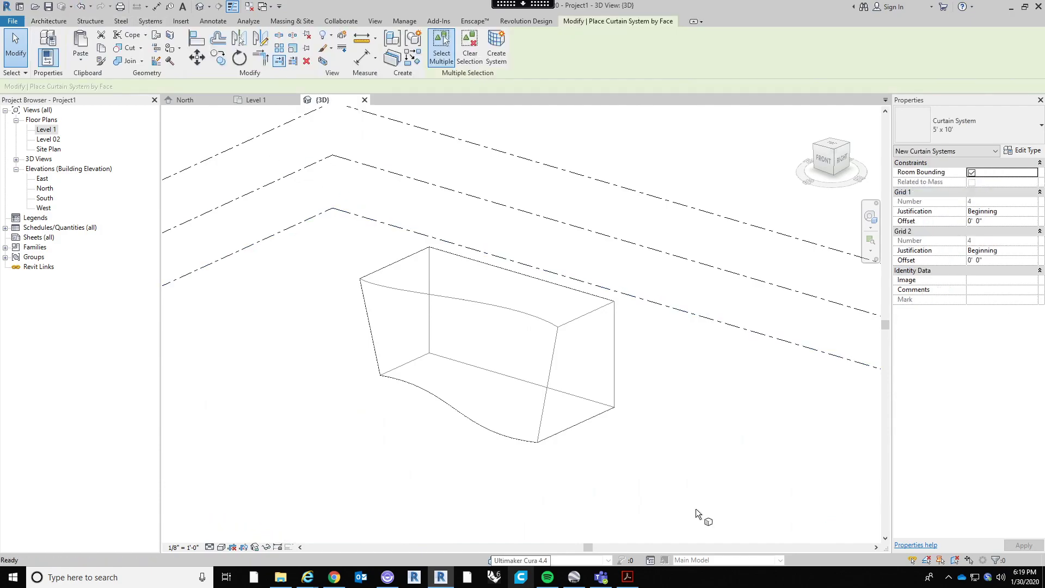
pyautogui.click(467, 303)
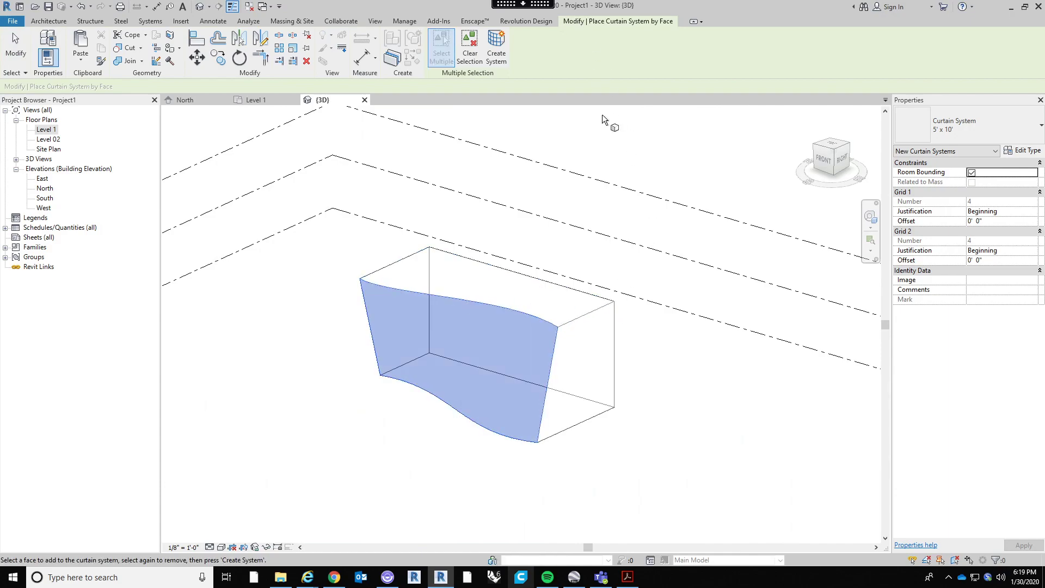
pyautogui.click(496, 49)
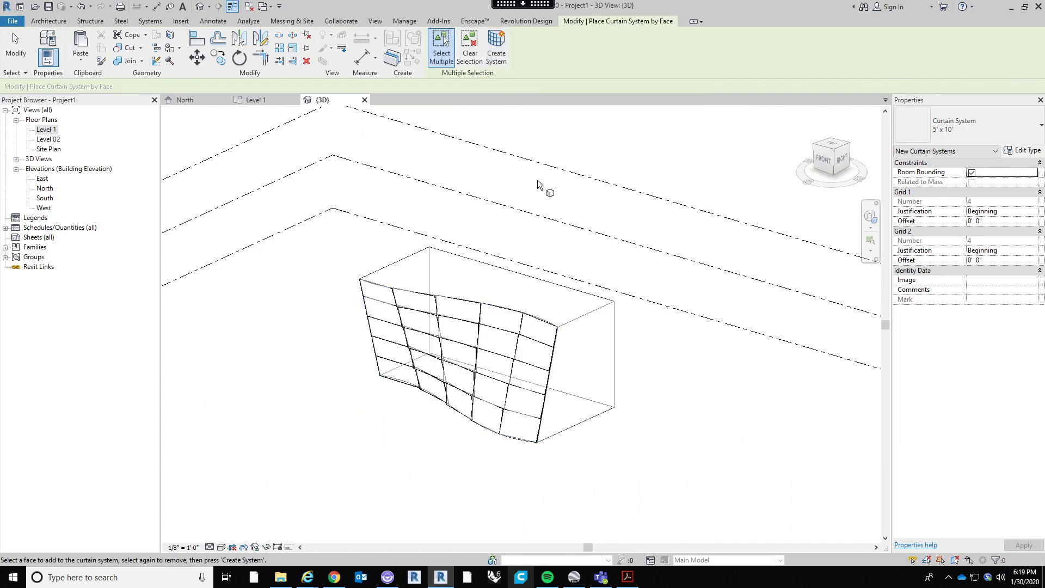
pyautogui.press('Escape')
pyautogui.keyDown('shift'); pyautogui.moveTo(503, 463); pyautogui.dragTo(551, 457, button='middle'); pyautogui.keyUp('shift')
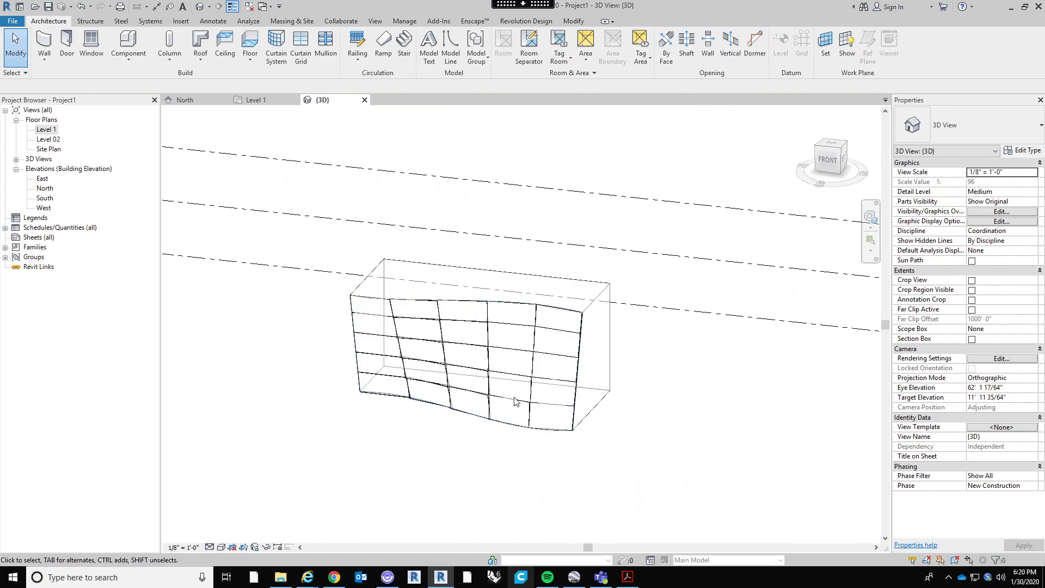
pyautogui.scroll(2, 517, 394)
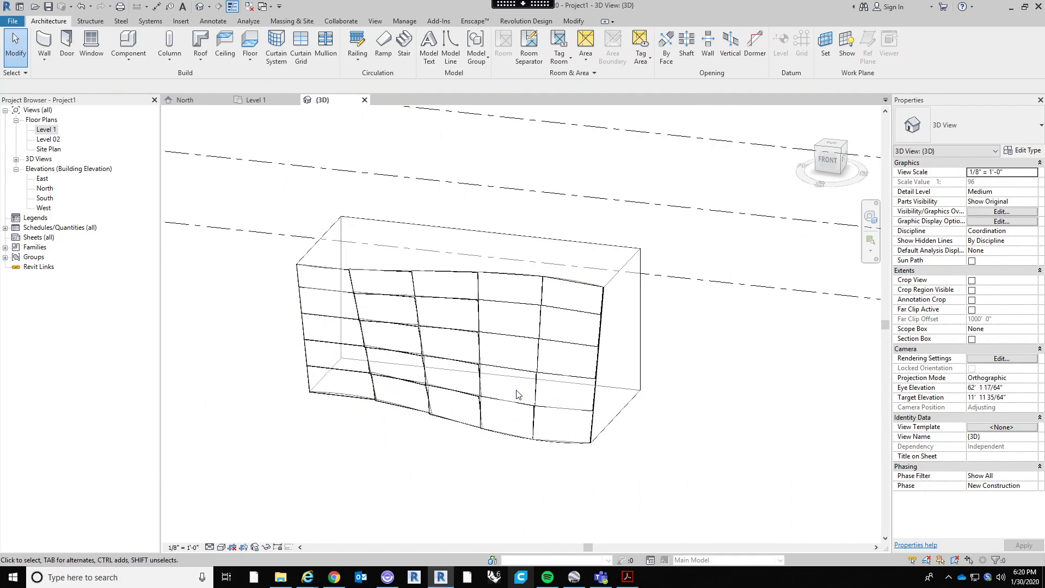
# Place a 2.5" x 5" rectangular mullion along the whole first interior vertical grid line of the curtain system
pyautogui.scroll(2, 497, 390)
pyautogui.keyDown('shift'); pyautogui.moveTo(390, 488); pyautogui.dragTo(480, 443, button='middle'); pyautogui.keyUp('shift')
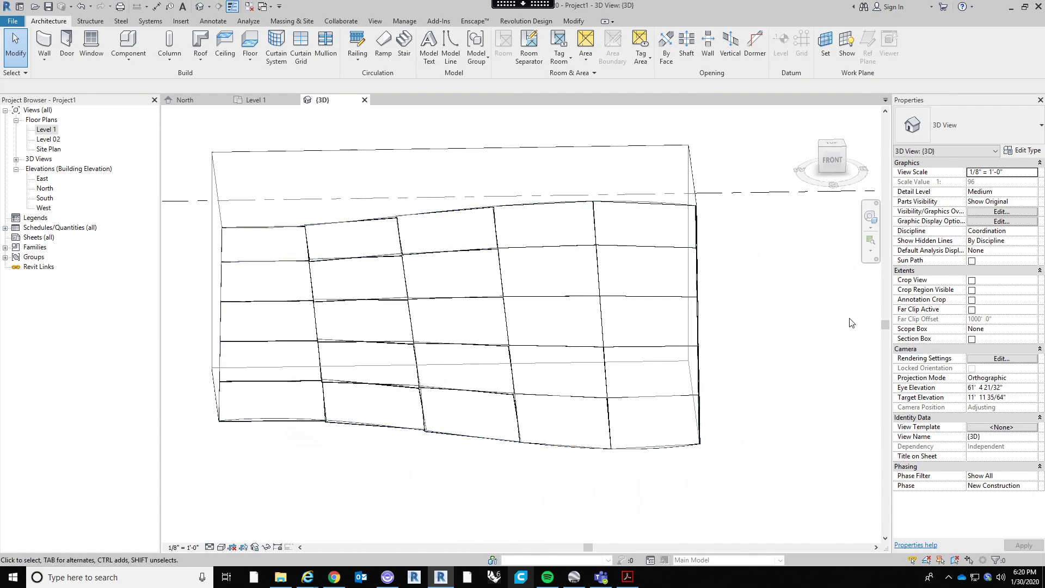
pyautogui.keyDown('shift'); pyautogui.moveTo(749, 390); pyautogui.dragTo(816, 401, button='middle'); pyautogui.keyUp('shift')
pyautogui.scroll(5, 570, 333)
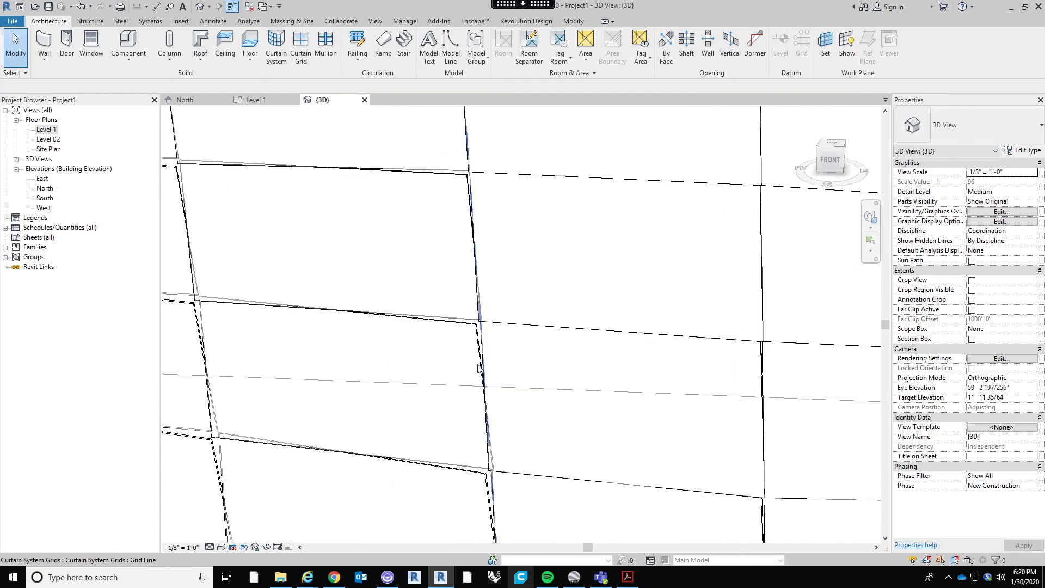
pyautogui.scroll(-7, 553, 269)
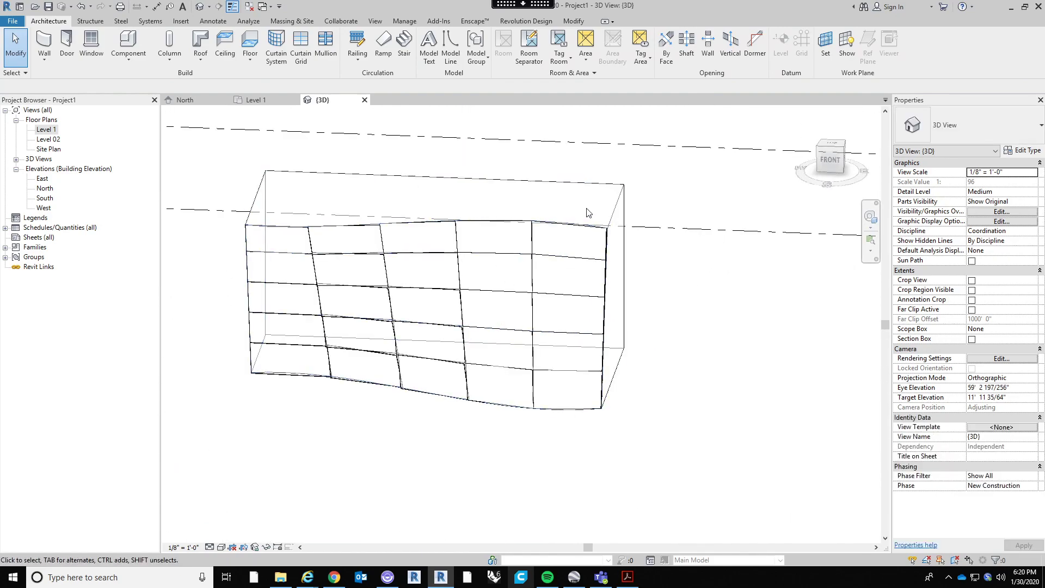
pyautogui.click(326, 46)
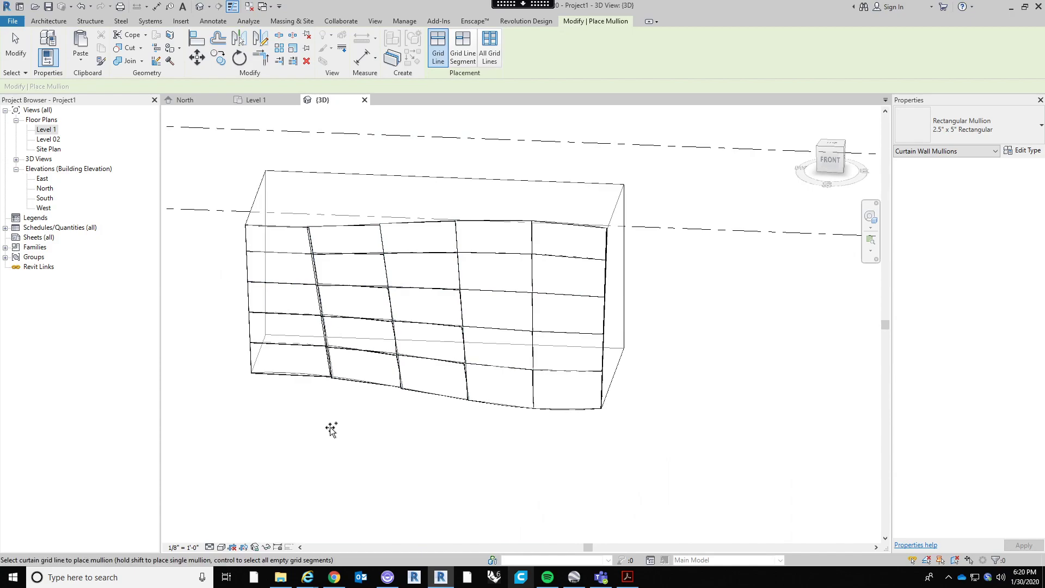
pyautogui.scroll(5, 338, 306)
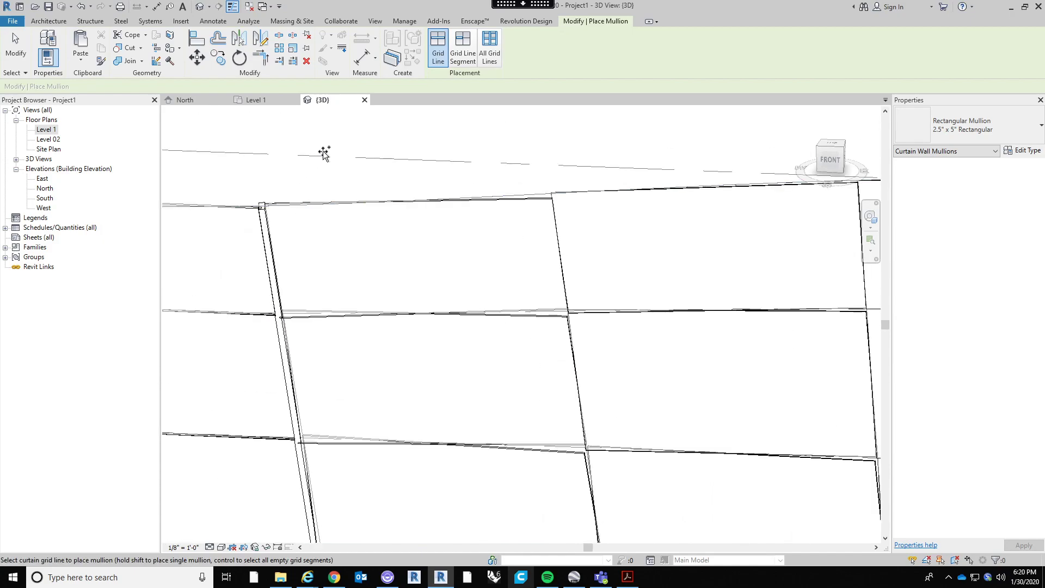
pyautogui.scroll(-6, 397, 179)
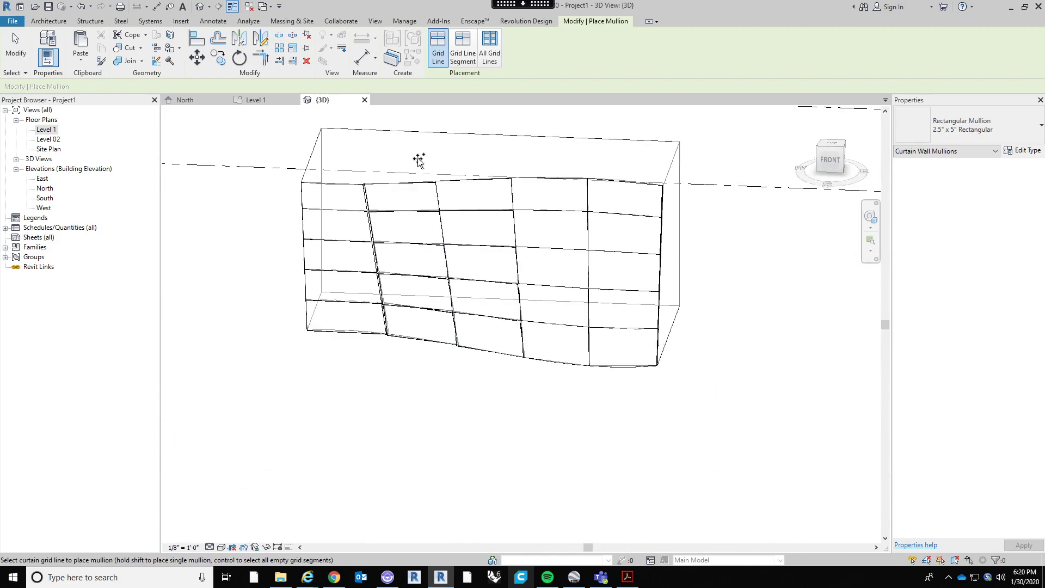
pyautogui.scroll(3, 419, 157)
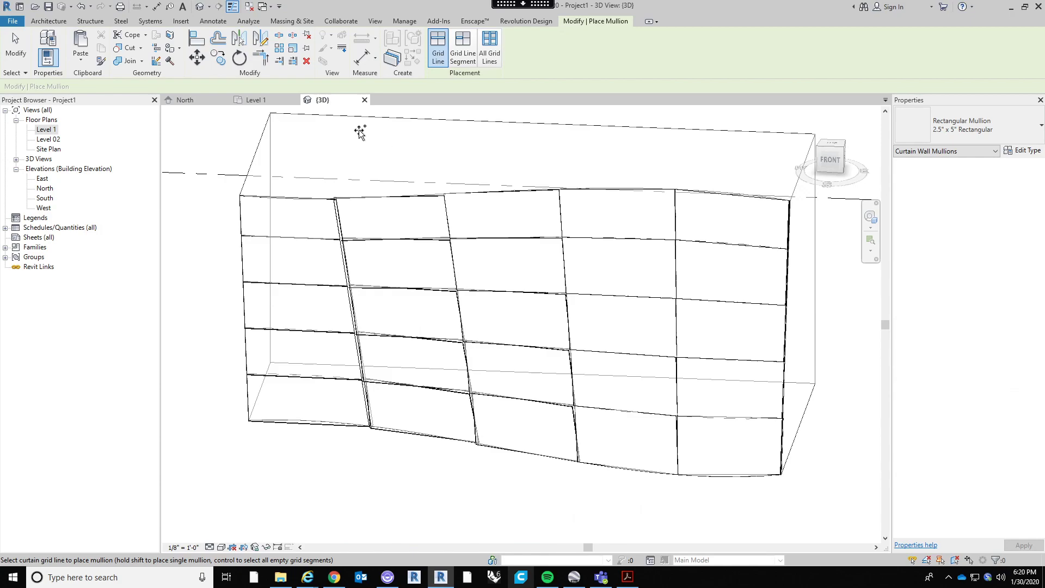
pyautogui.press('F1')
pyautogui.click(983, 8)
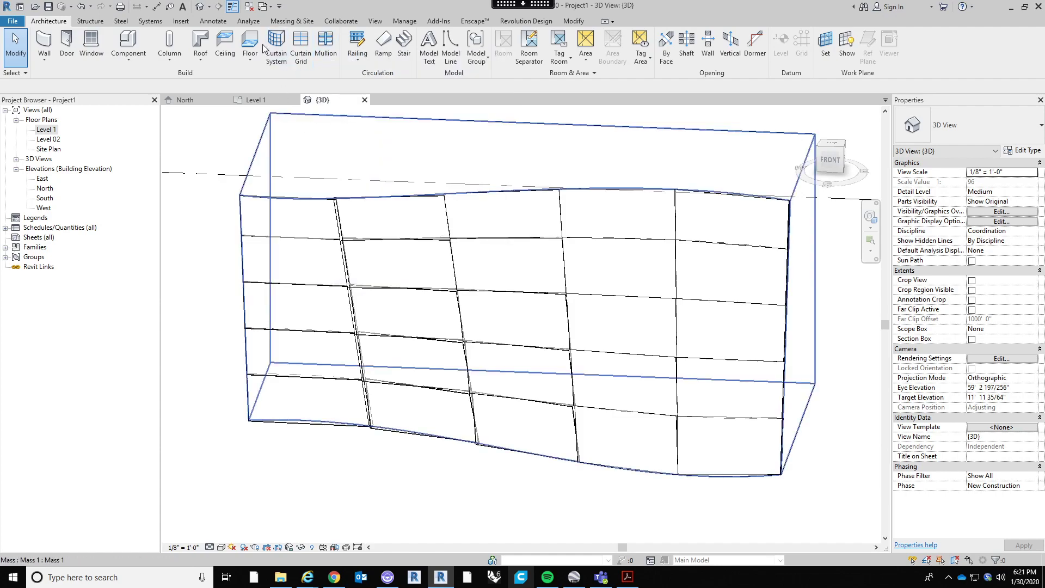
# Add 2.5" x 5" rectangular mullions on the four grid line segments around the panel in the third column, second row from the top
pyautogui.click(326, 46)
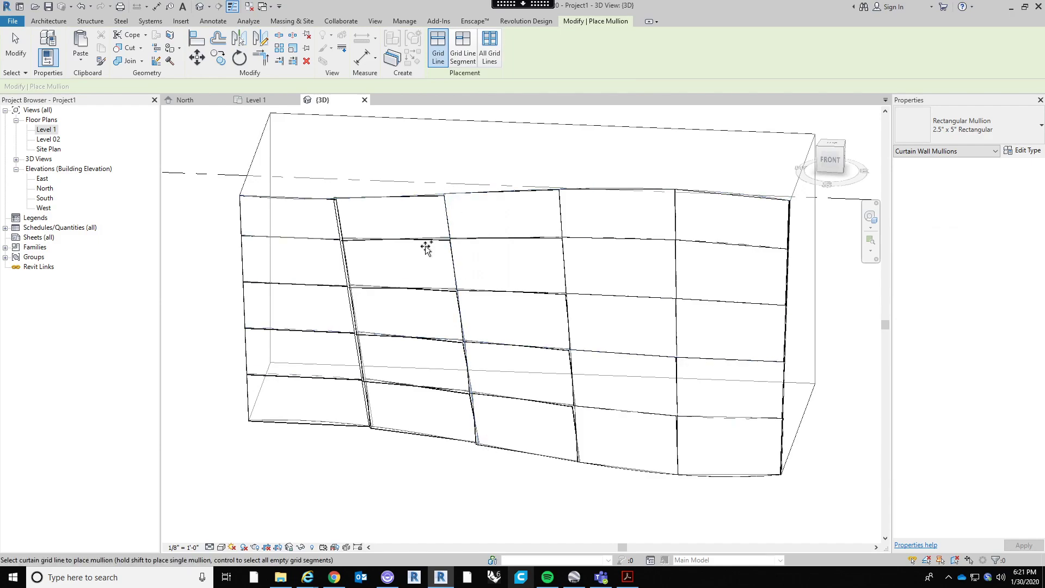
pyautogui.click(457, 59)
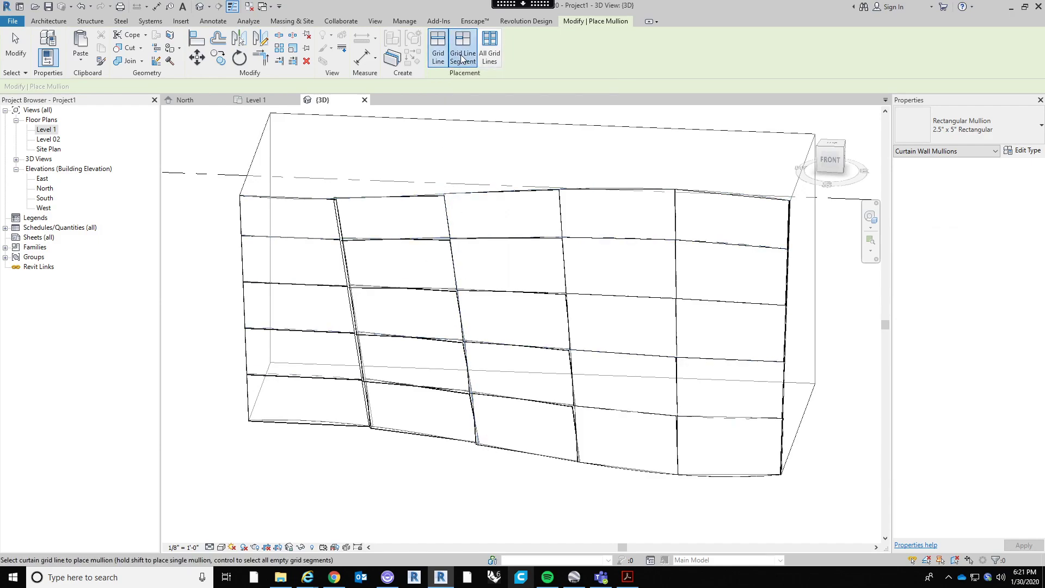
pyautogui.click(526, 237)
pyautogui.click(566, 264)
pyautogui.click(532, 294)
pyautogui.click(455, 261)
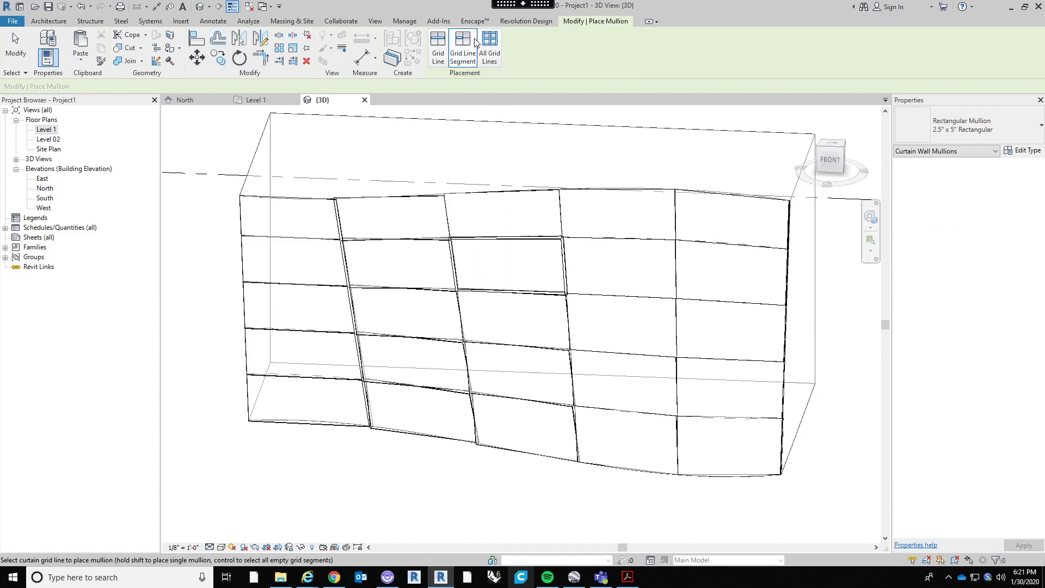
# Fill all remaining grid lines of the curtain system with 2.5" x 5" rectangular mullions at once
pyautogui.click(490, 47)
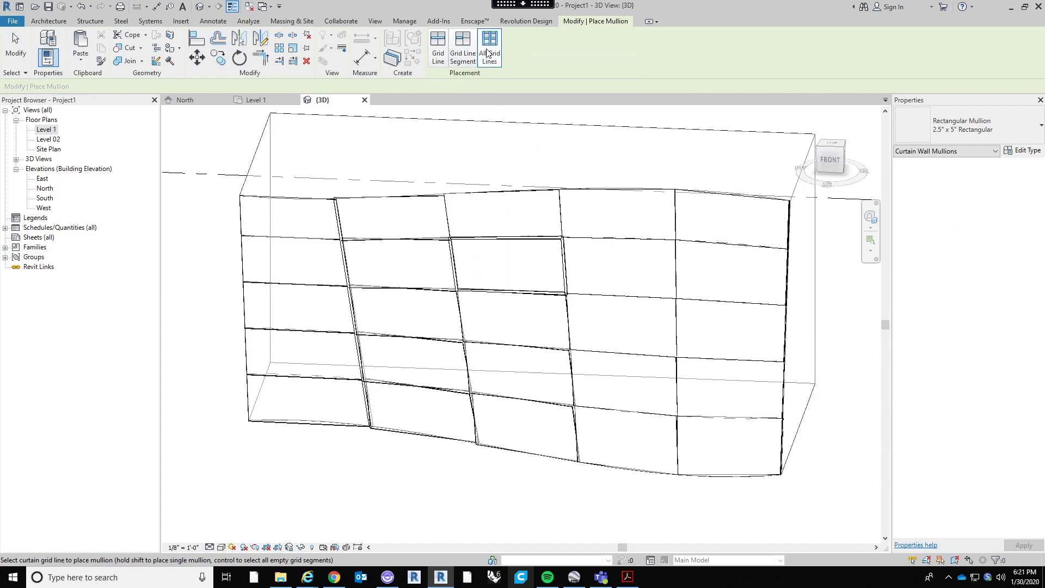
pyautogui.click(612, 240)
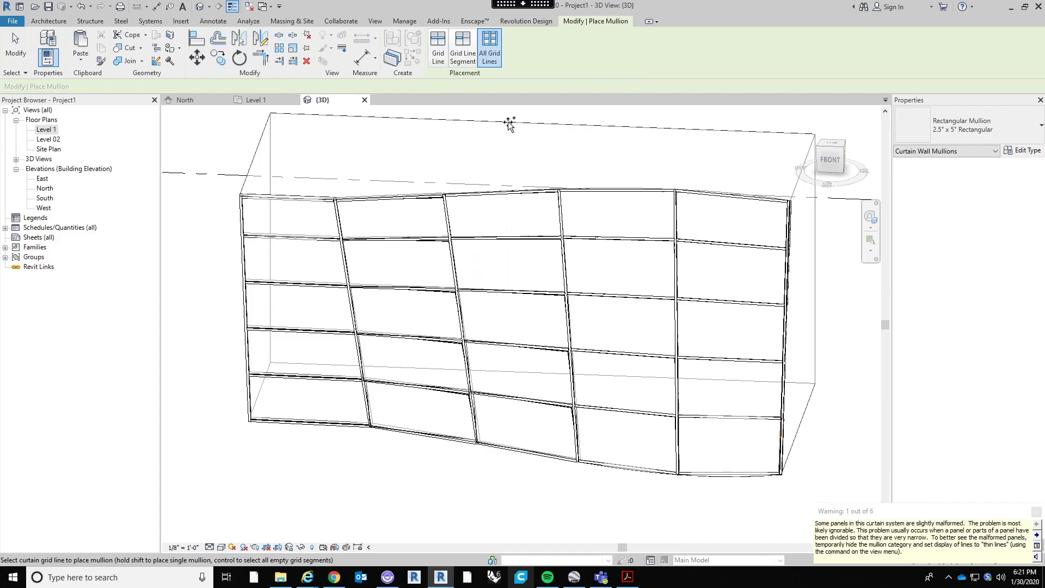
pyautogui.click(16, 46)
pyautogui.scroll(-2, 484, 206)
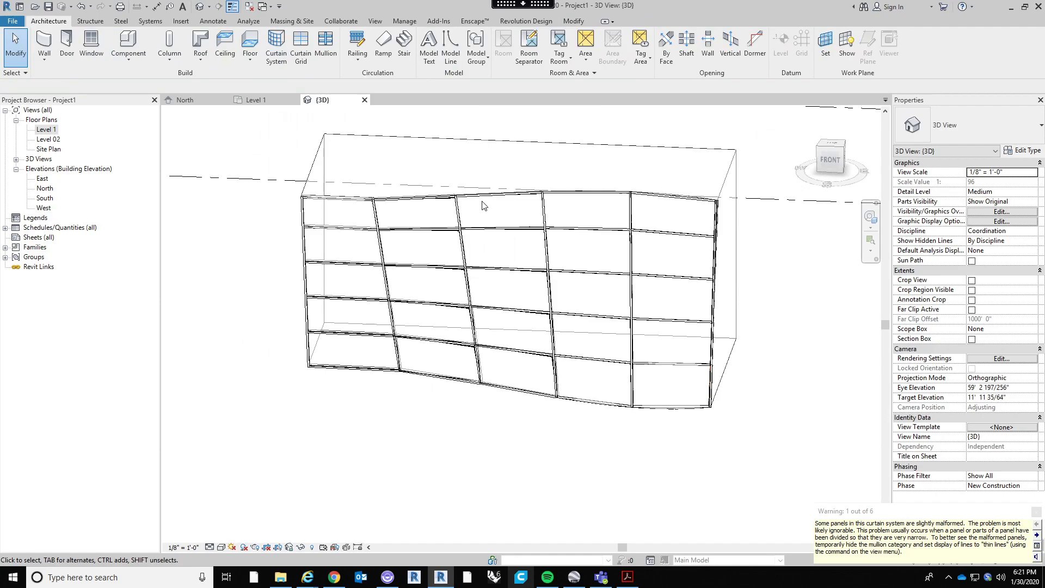
pyautogui.moveTo(510, 161); pyautogui.dragTo(461, 173, button='middle')
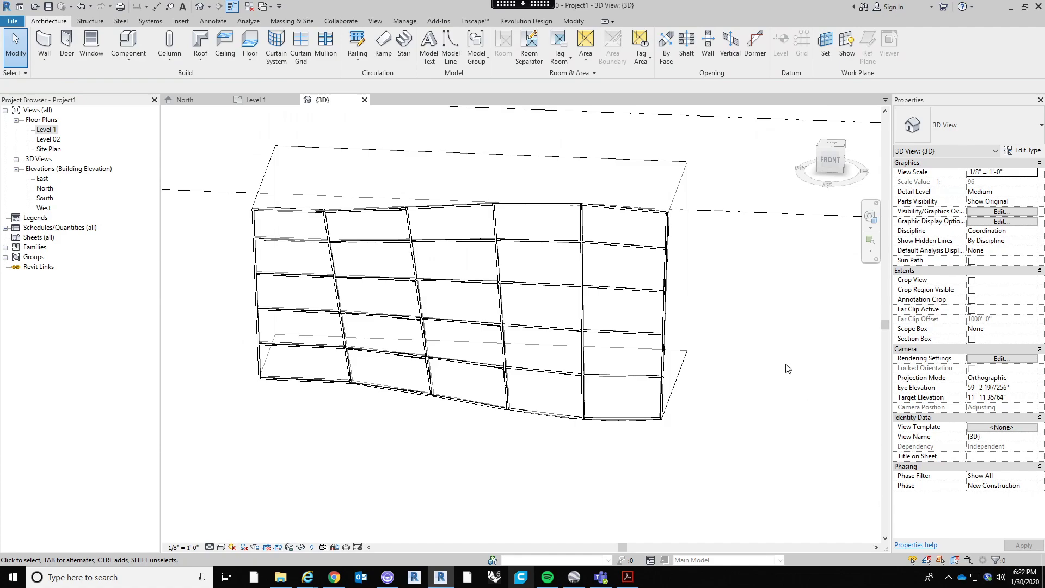
# Examine up close how the vertical and horizontal mullions meet at the grid intersections of the curved face
pyautogui.scroll(4, 473, 298)
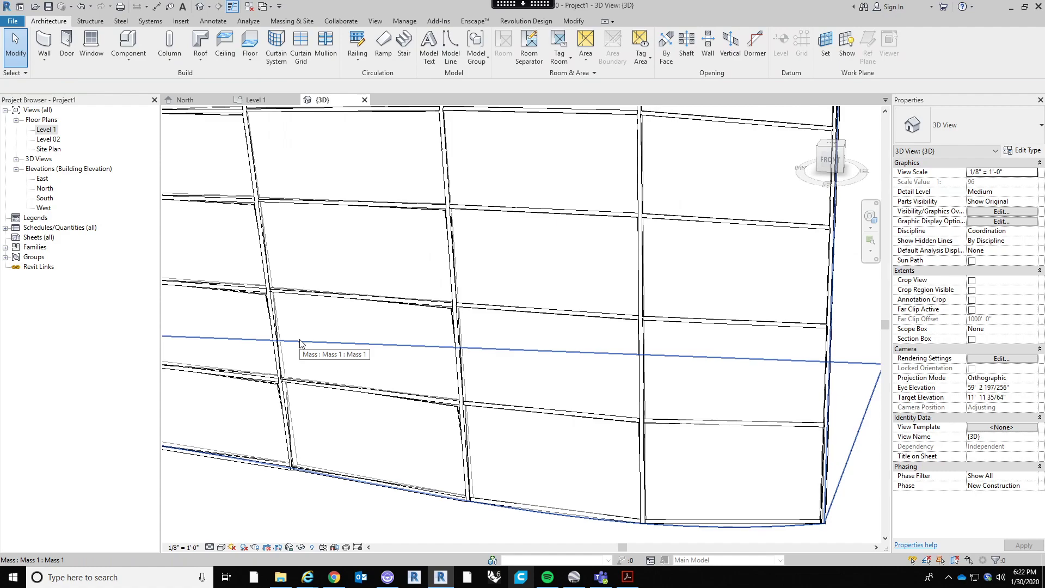
pyautogui.scroll(5, 473, 322)
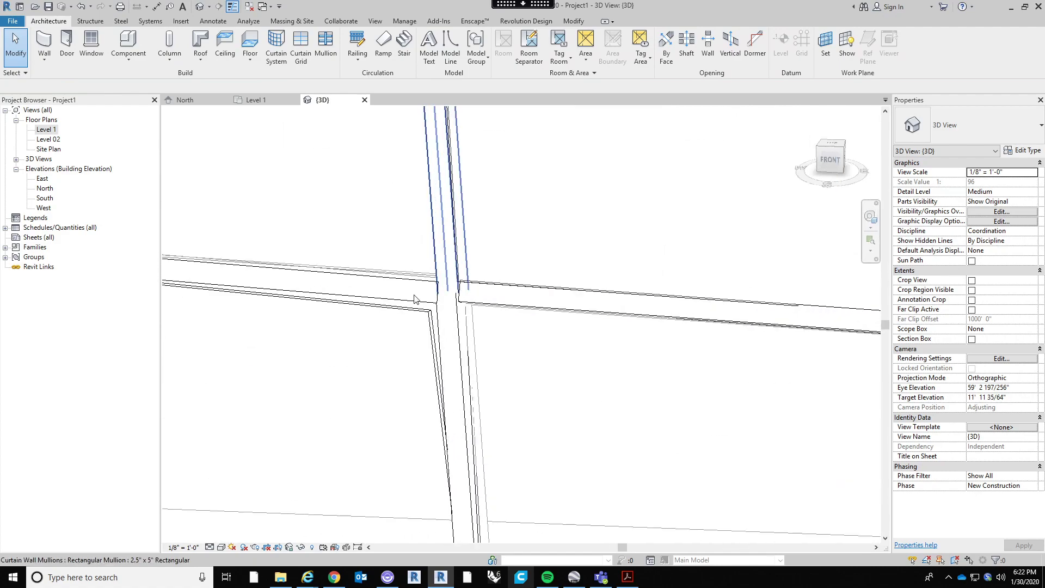
pyautogui.scroll(1, 701, 471)
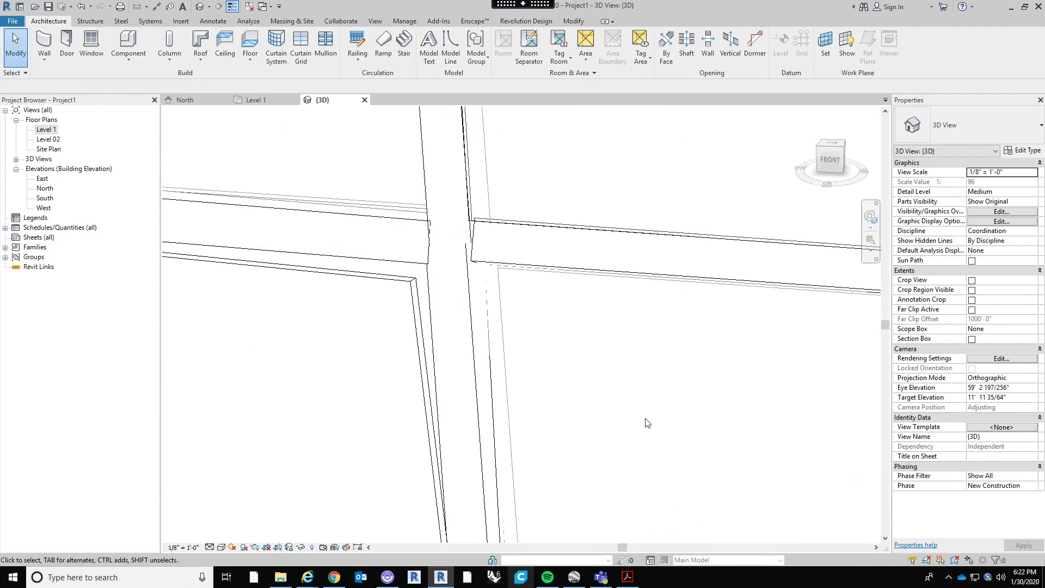
pyautogui.scroll(-2, 625, 341)
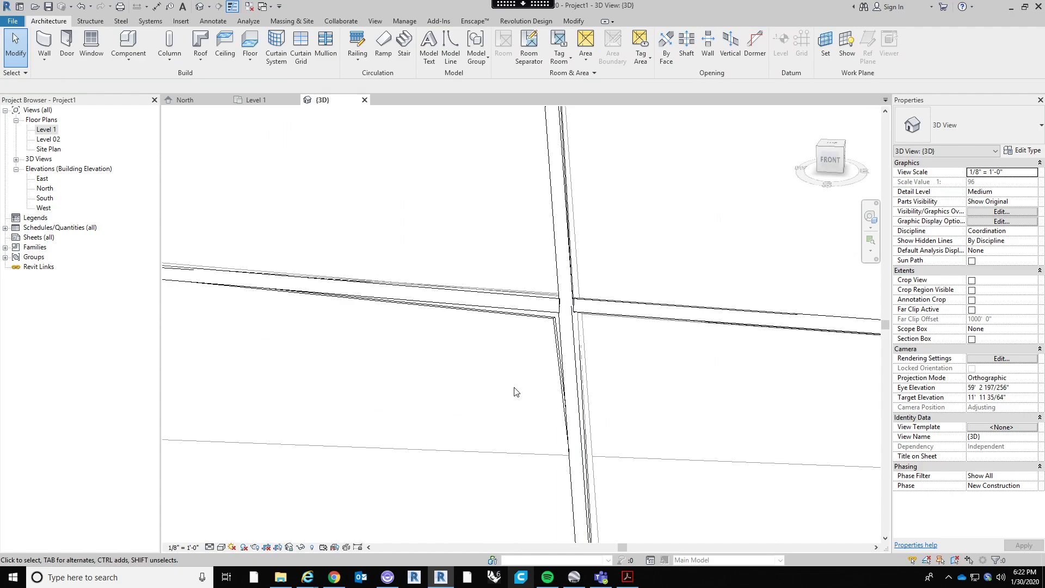
pyautogui.scroll(-5, 516, 392)
pyautogui.scroll(1, 630, 346)
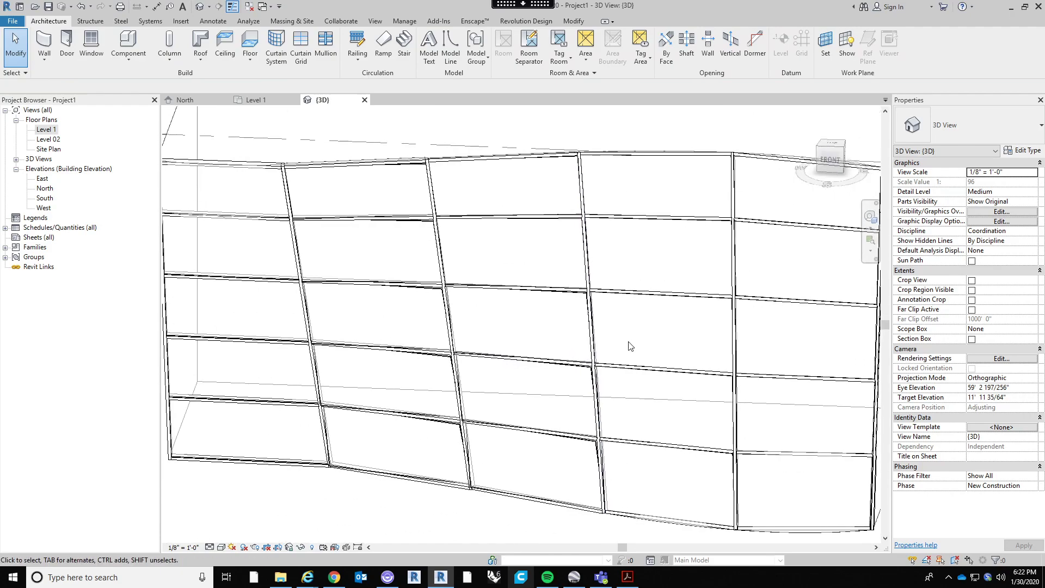
pyautogui.scroll(-5, 630, 346)
pyautogui.scroll(5, 580, 347)
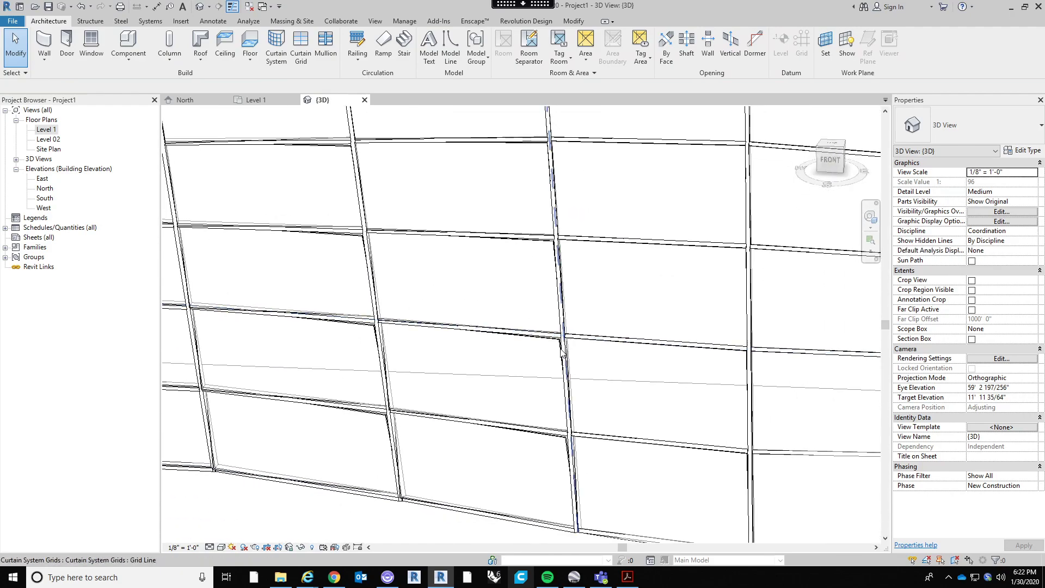
pyautogui.scroll(3, 564, 347)
pyautogui.scroll(-2, 547, 302)
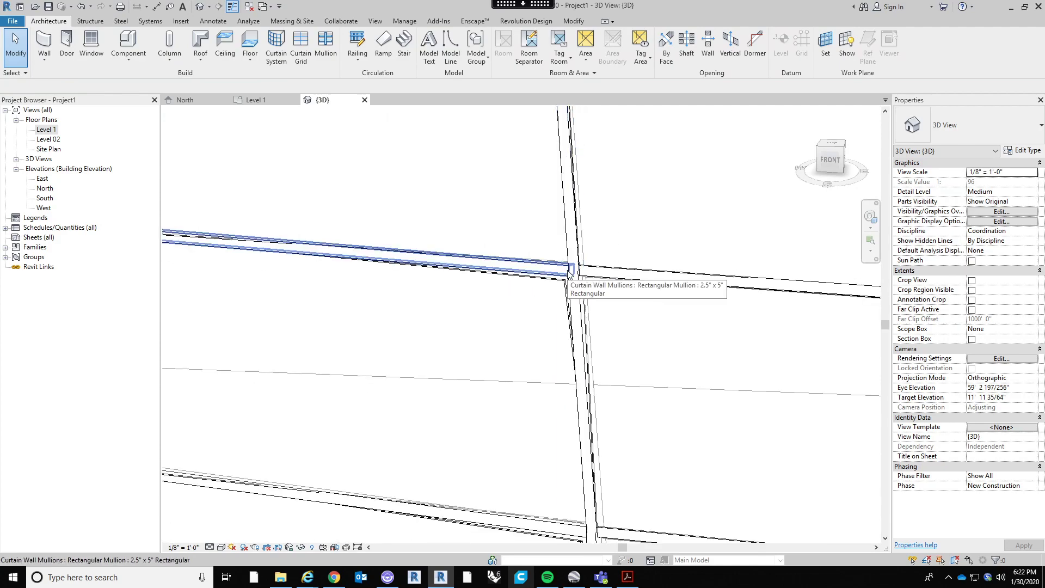
pyautogui.scroll(-4, 570, 274)
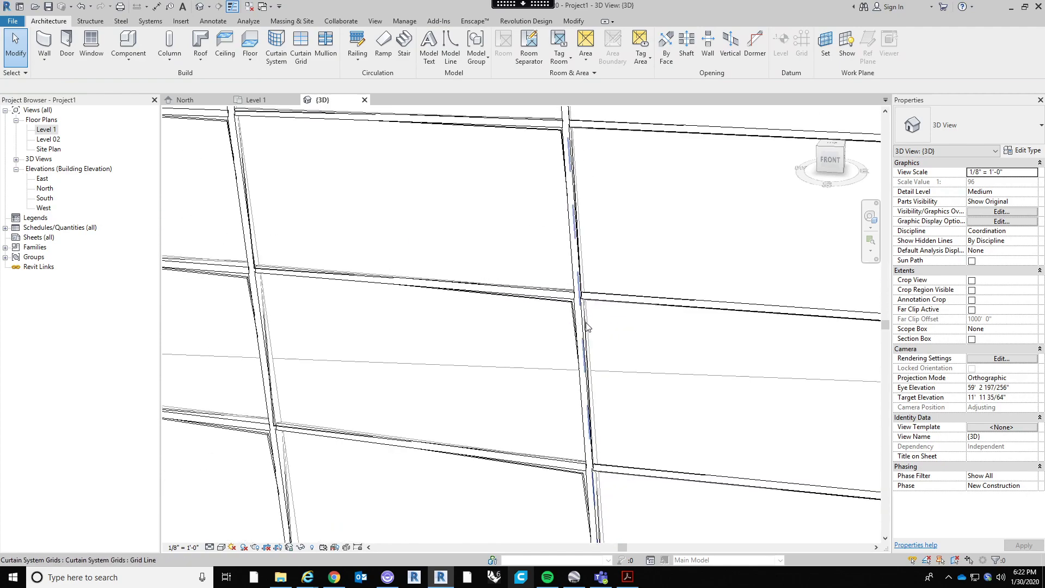
pyautogui.scroll(-3, 591, 344)
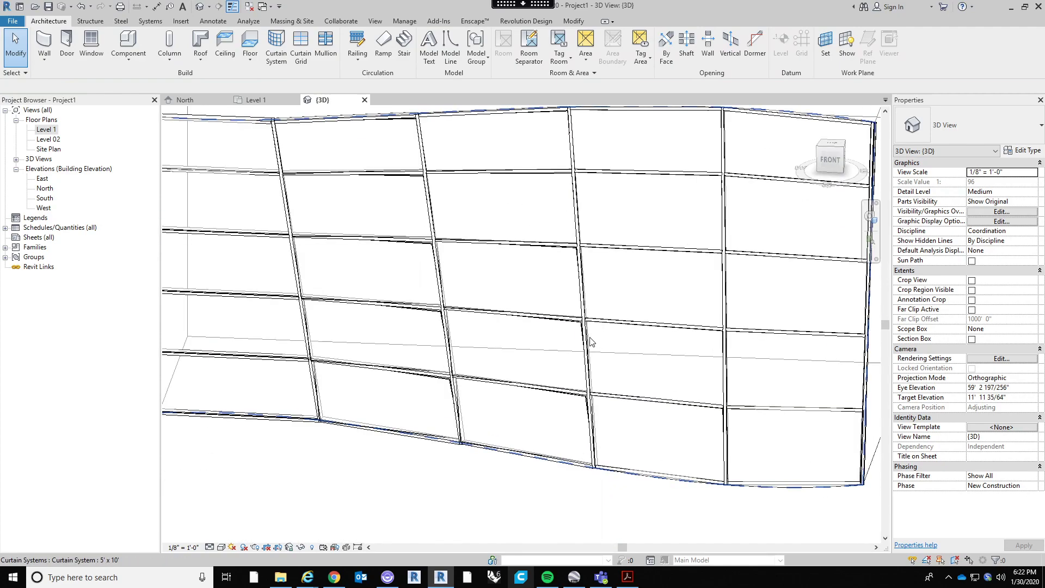
# Select a single vertical mullion segment in the lower part of the curtain system and duplicate its type as "Vertical Fin"
pyautogui.scroll(2, 582, 337)
pyautogui.press('Tab')
pyautogui.press('Tab')
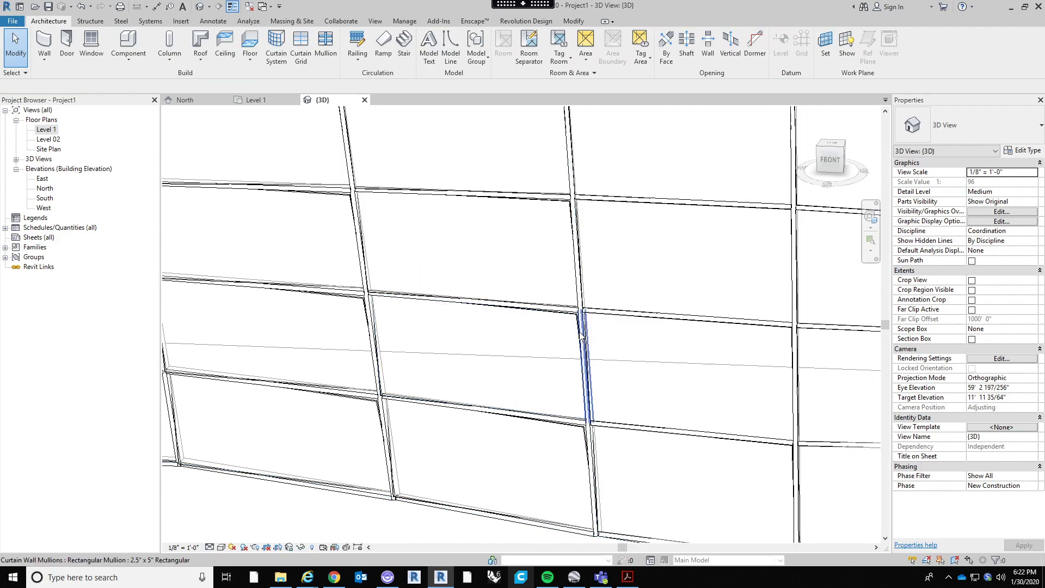
pyautogui.click(581, 337)
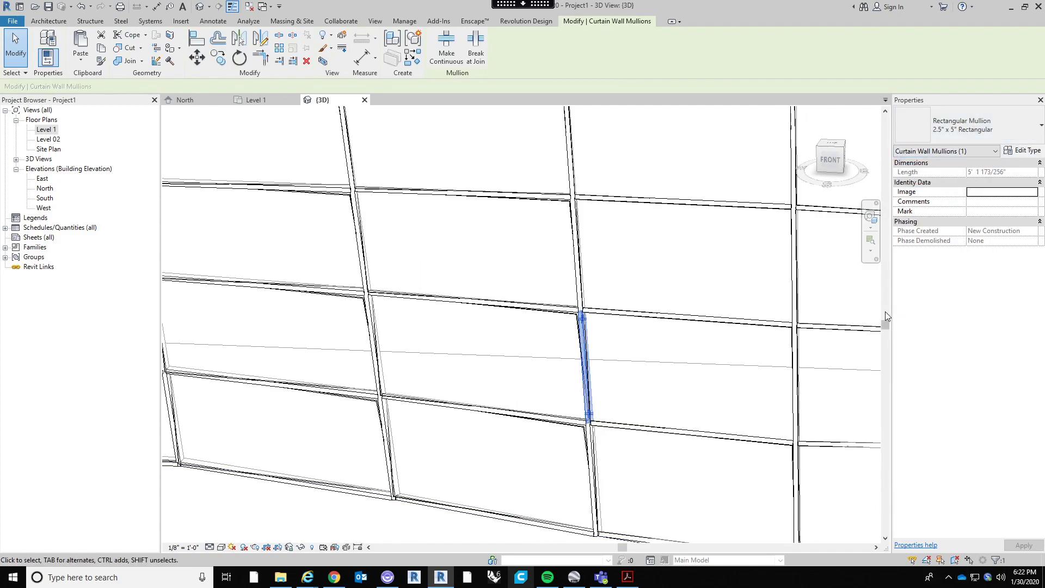
pyautogui.click(1022, 153)
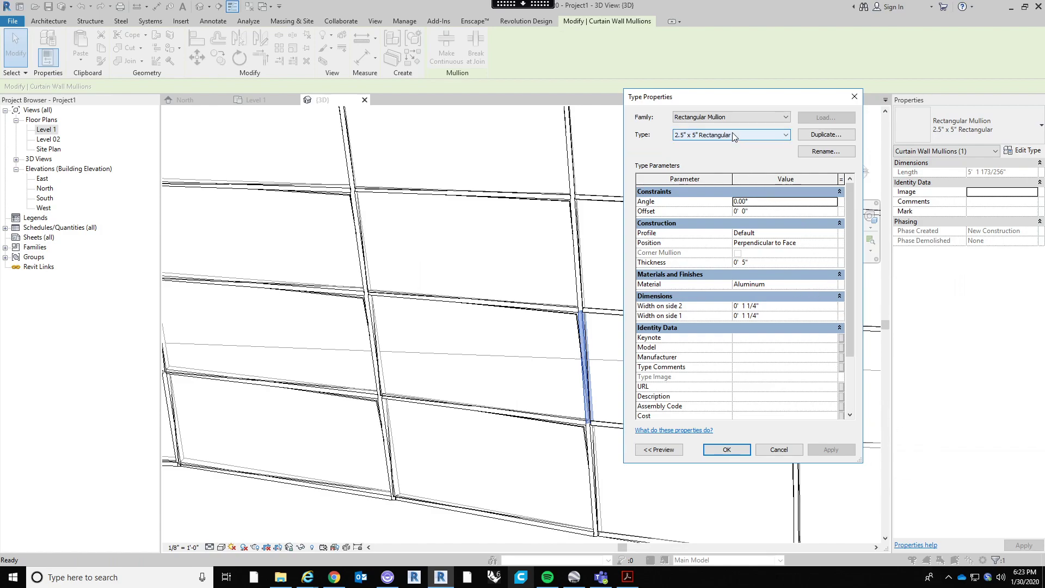
pyautogui.click(816, 137)
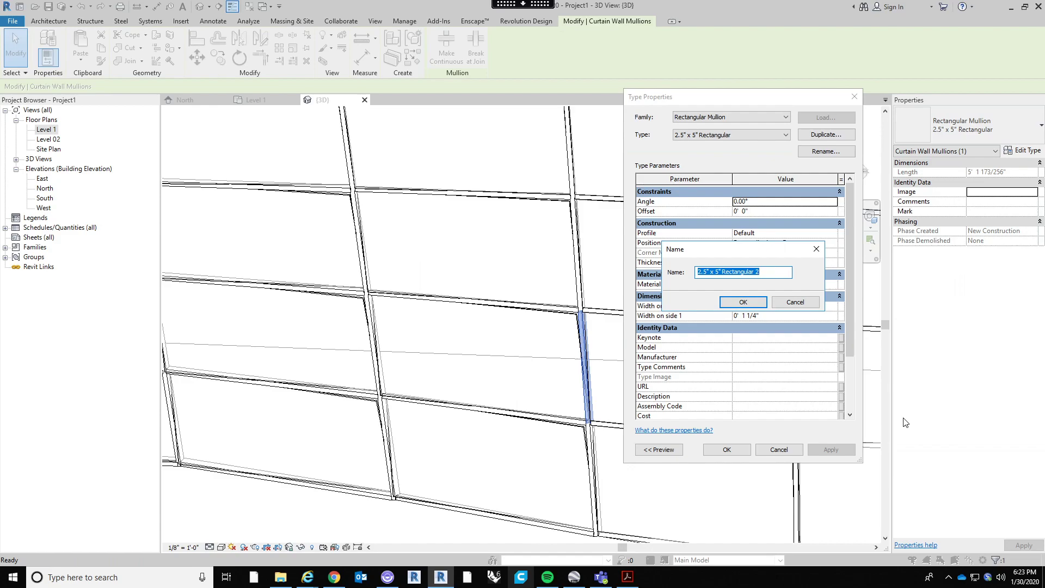
pyautogui.write('Vertical Fin')
pyautogui.click(762, 301)
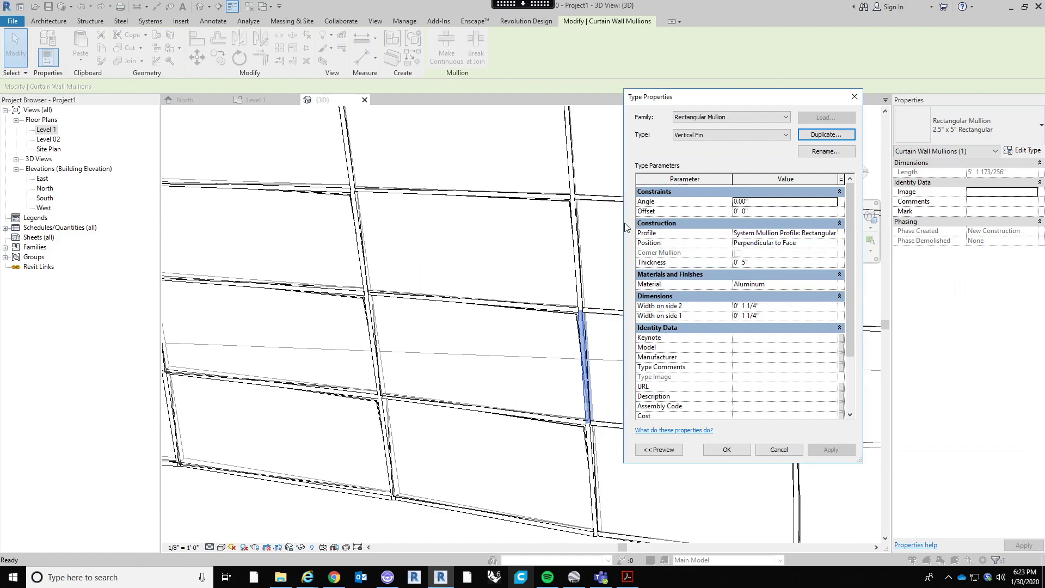
# Try System Mullion Profile: Circular as the profile of the Vertical Fin mullion type
pyautogui.moveTo(625, 224); pyautogui.dragTo(564, 224)
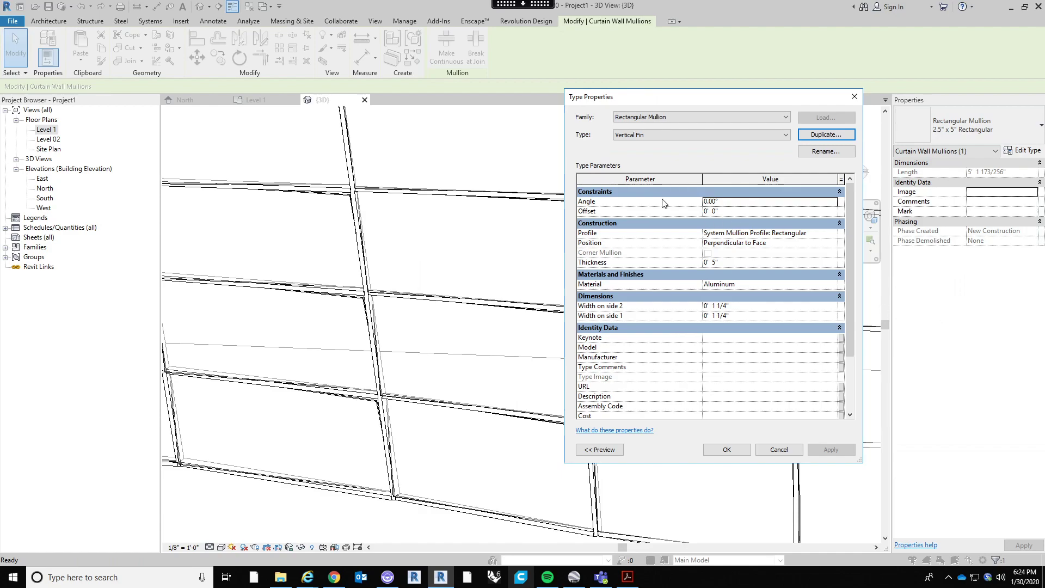
pyautogui.click(719, 212)
pyautogui.click(833, 233)
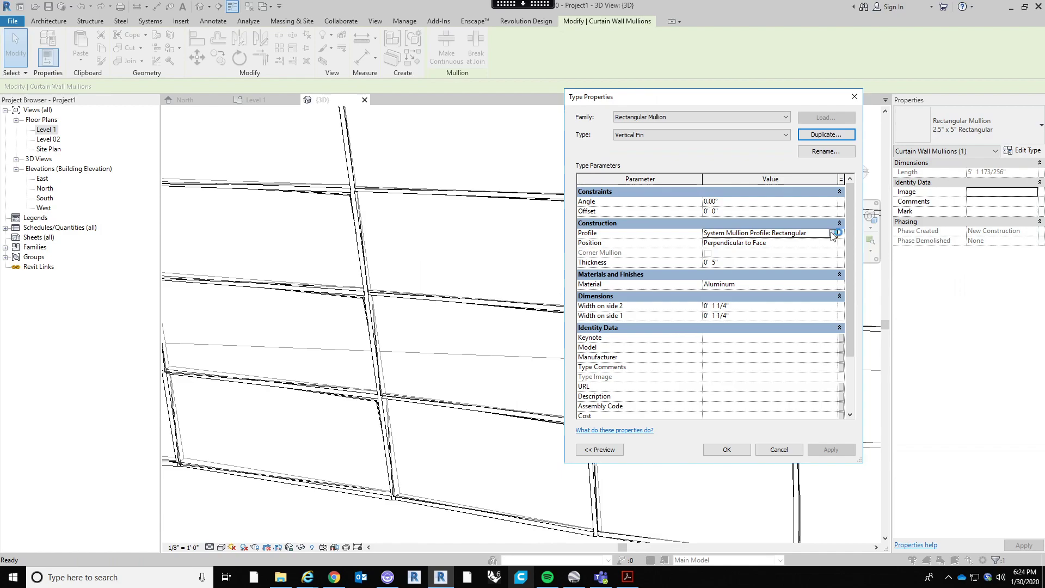
pyautogui.click(833, 233)
pyautogui.moveTo(832, 271)
pyautogui.mouseDown()
pyautogui.moveTo(833, 258)
pyautogui.moveTo(833, 286)
pyautogui.mouseUp()
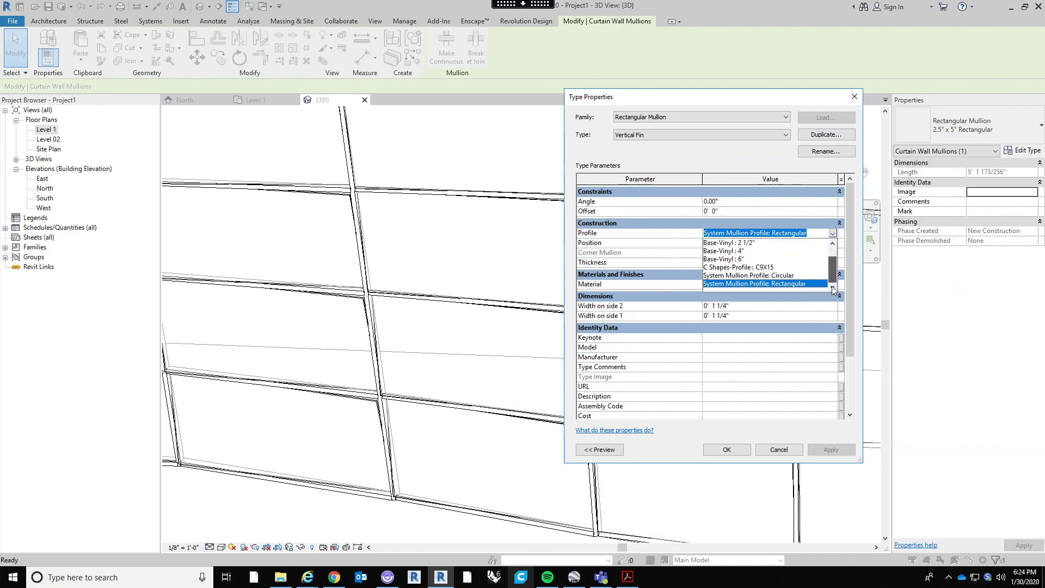
pyautogui.click(785, 276)
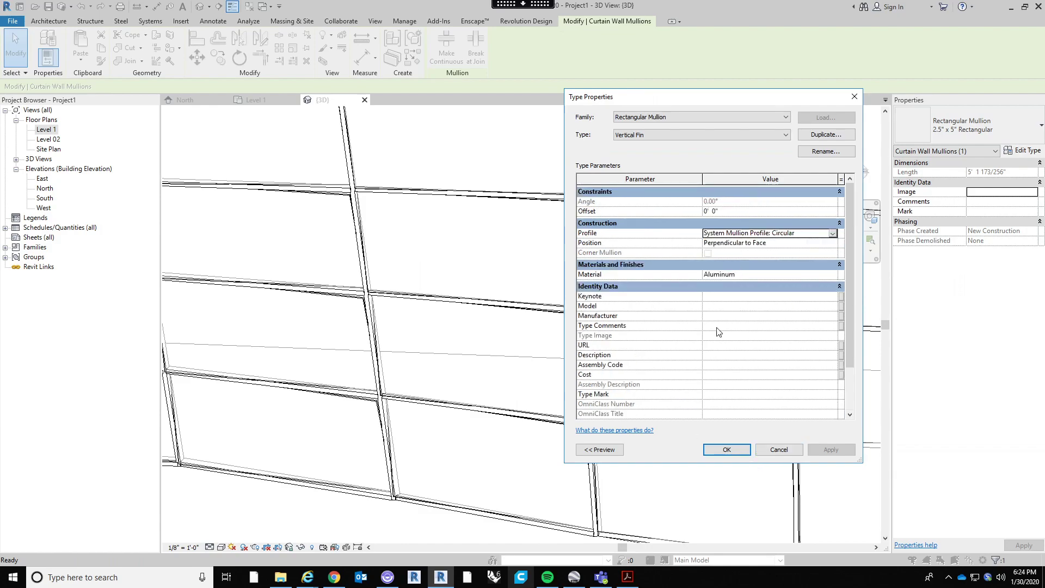
# Set the Vertical Fin type's profile back to System Mullion Profile: Rectangular
pyautogui.click(833, 233)
pyautogui.scroll(-1, 804, 248)
pyautogui.click(786, 286)
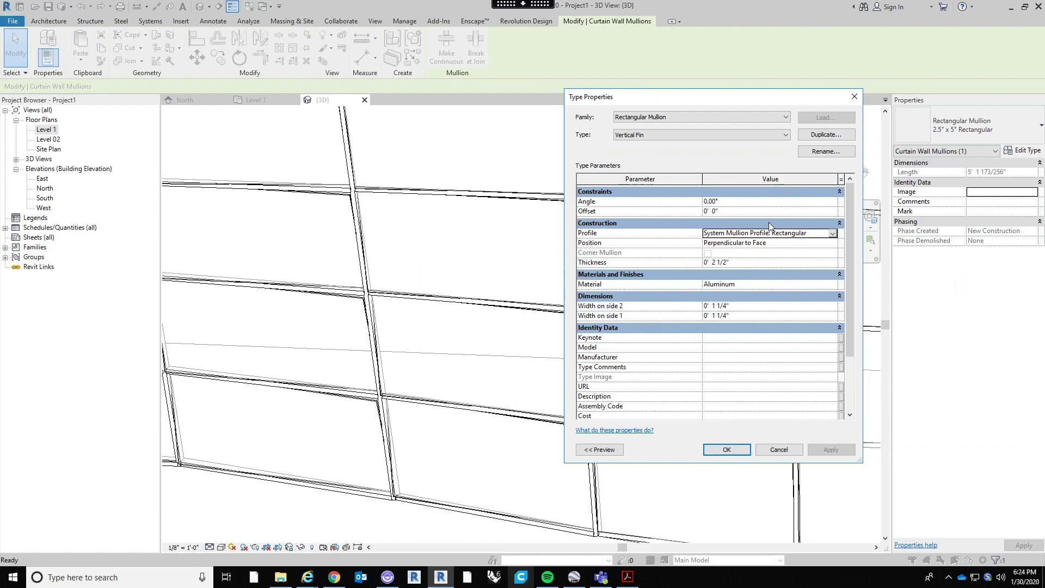
pyautogui.moveTo(726, 101); pyautogui.dragTo(586, 125)
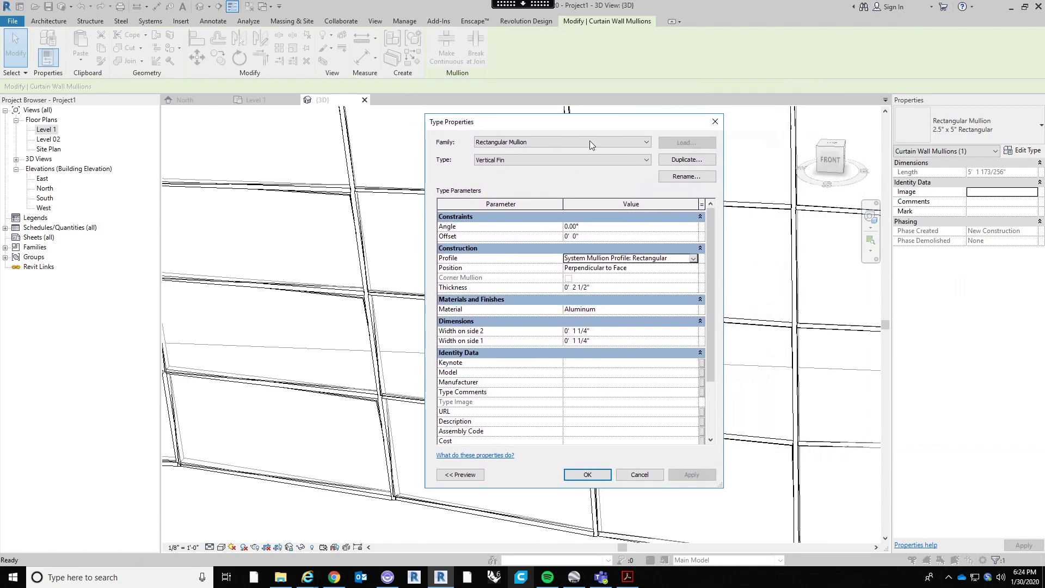
# Set the Vertical Fin mullion type's thickness to 1' 6"
pyautogui.click(642, 291)
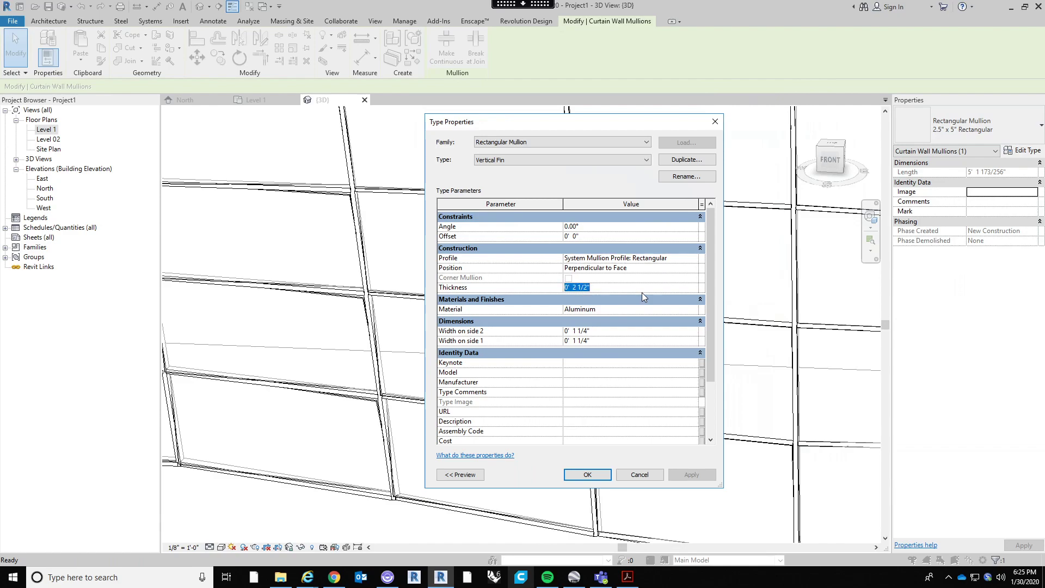
pyautogui.write("1'6")
pyautogui.press('Return')
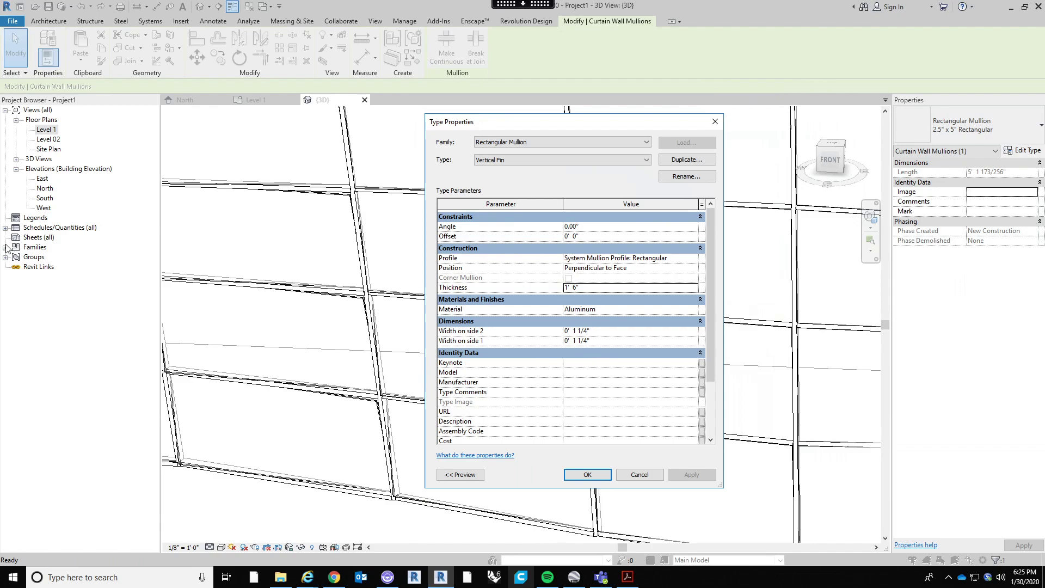
# Set the Vertical Fin type's widths on side 2 and side 1 to 1" each
pyautogui.click(623, 331)
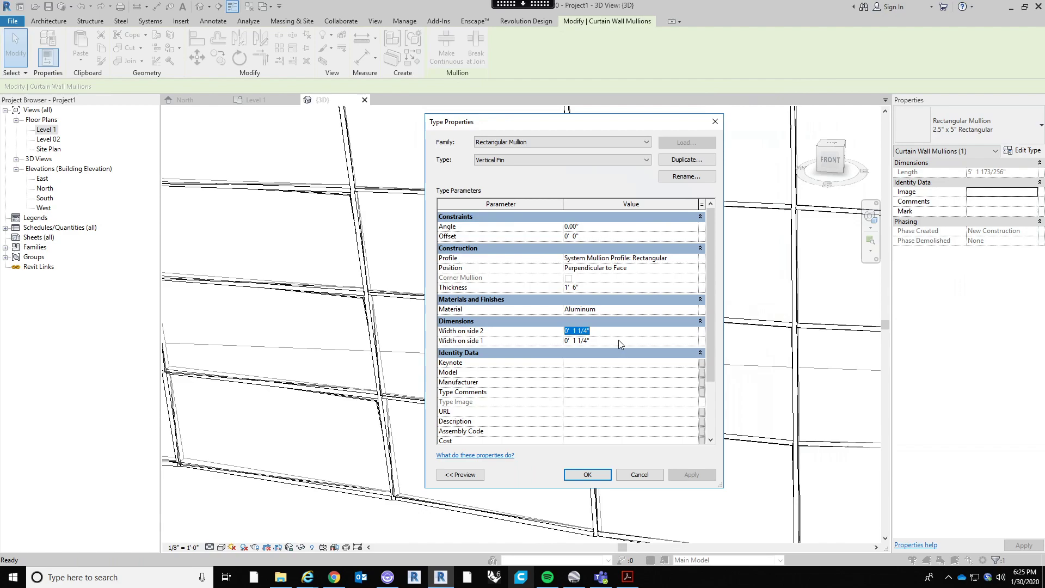
pyautogui.write('0\' 1"')
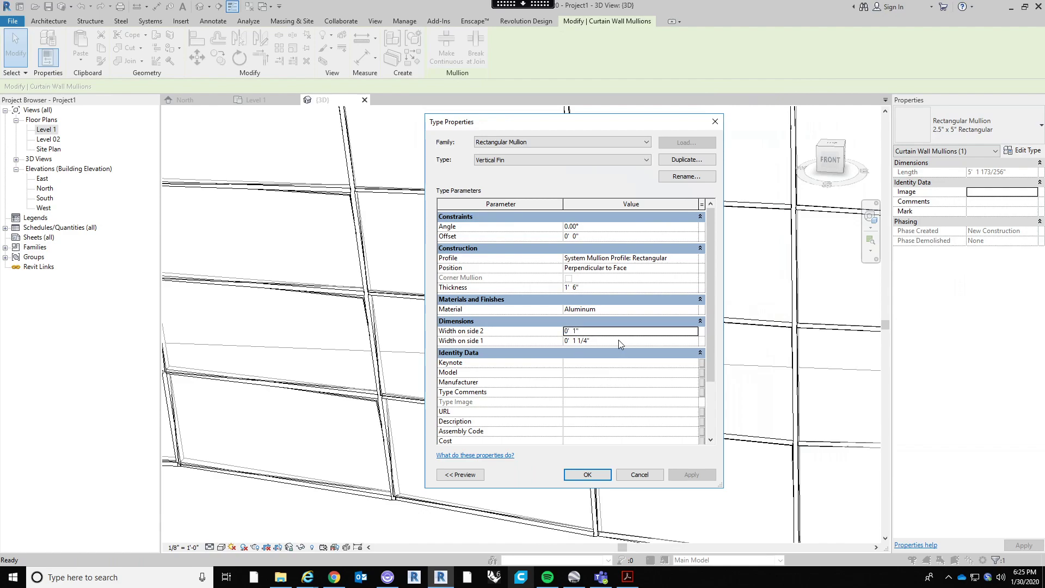
pyautogui.write('1"')
pyautogui.press('Return')
pyautogui.click(613, 341)
pyautogui.write('"')
pyautogui.press('BackSpace')
pyautogui.write('1')
pyautogui.press('Return')
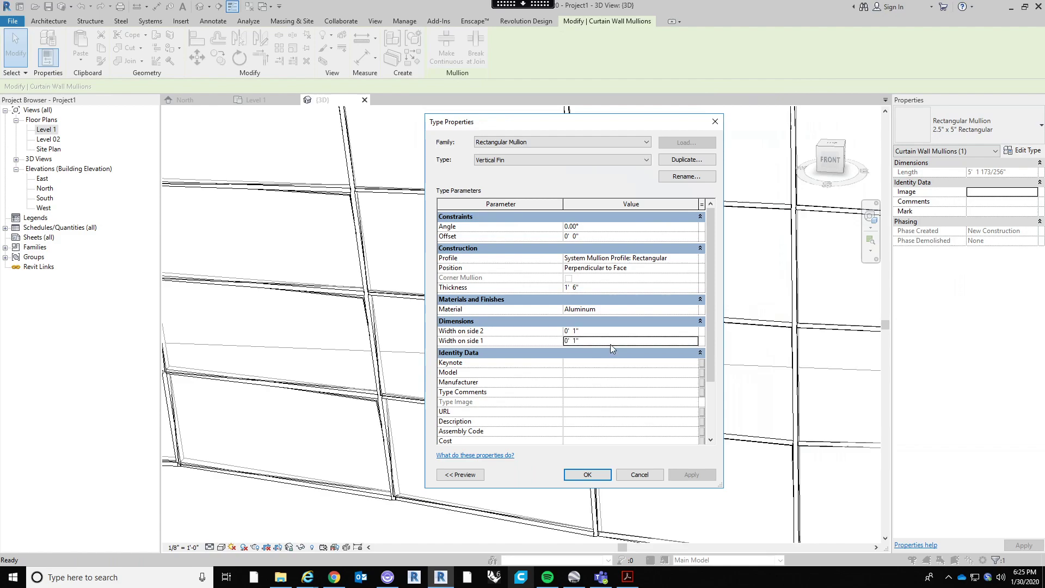
pyautogui.click(693, 309)
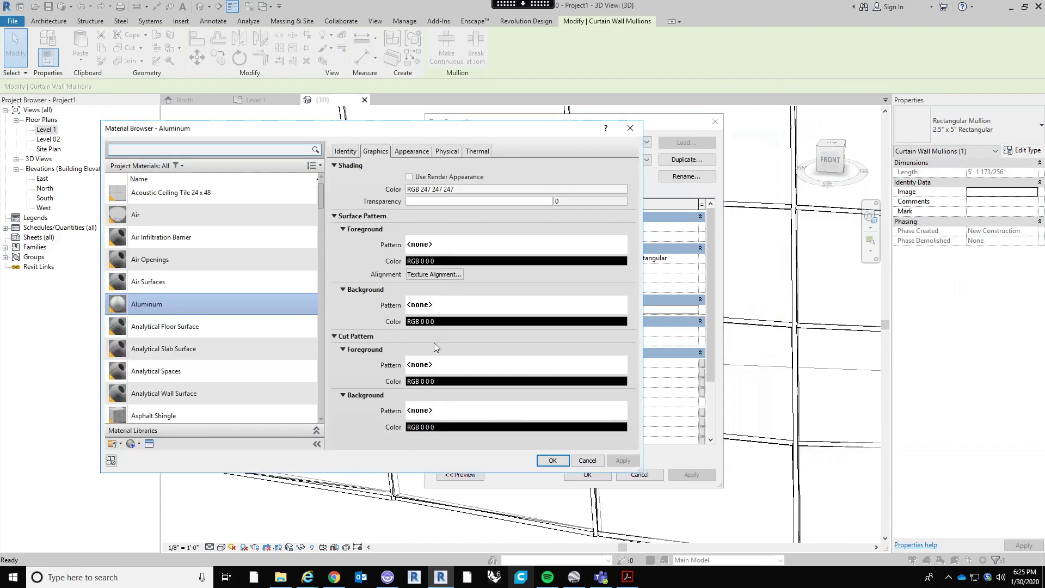
pyautogui.scroll(-5, 223, 245)
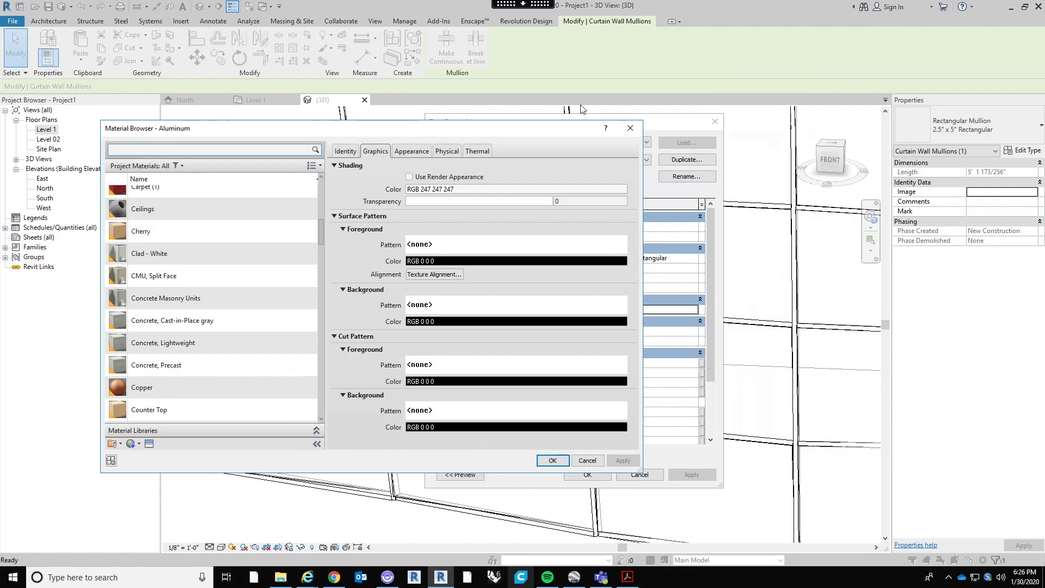
pyautogui.click(630, 129)
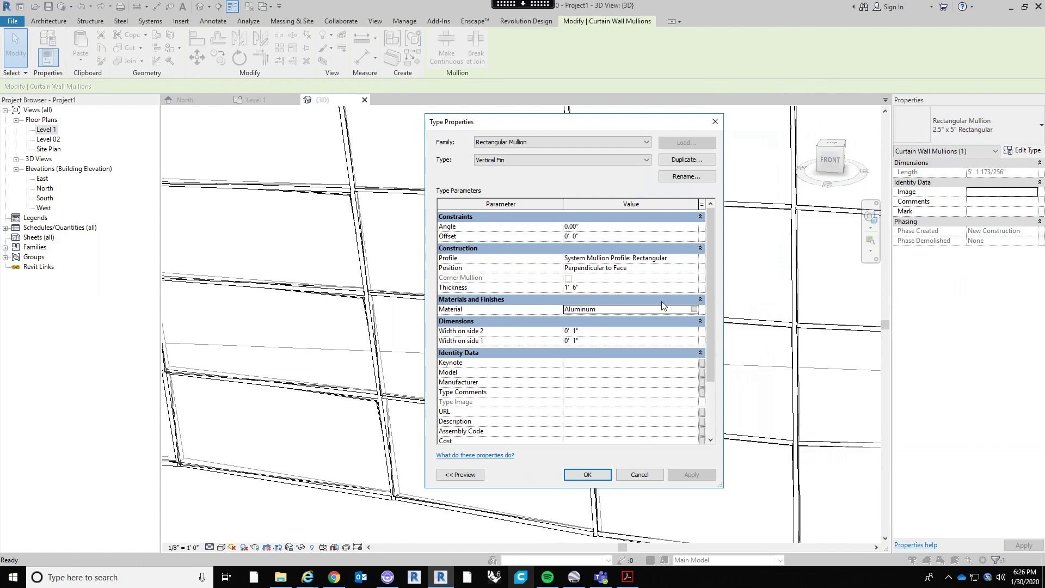
# Assign the Copper material to the Vertical Fin type and apply the type changes
pyautogui.click(695, 309)
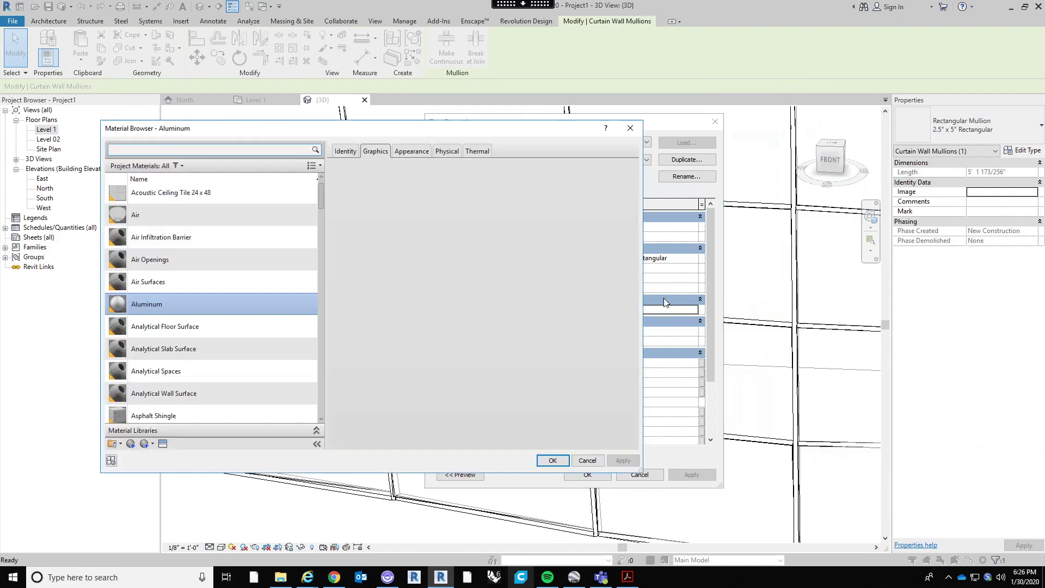
pyautogui.scroll(-5, 241, 296)
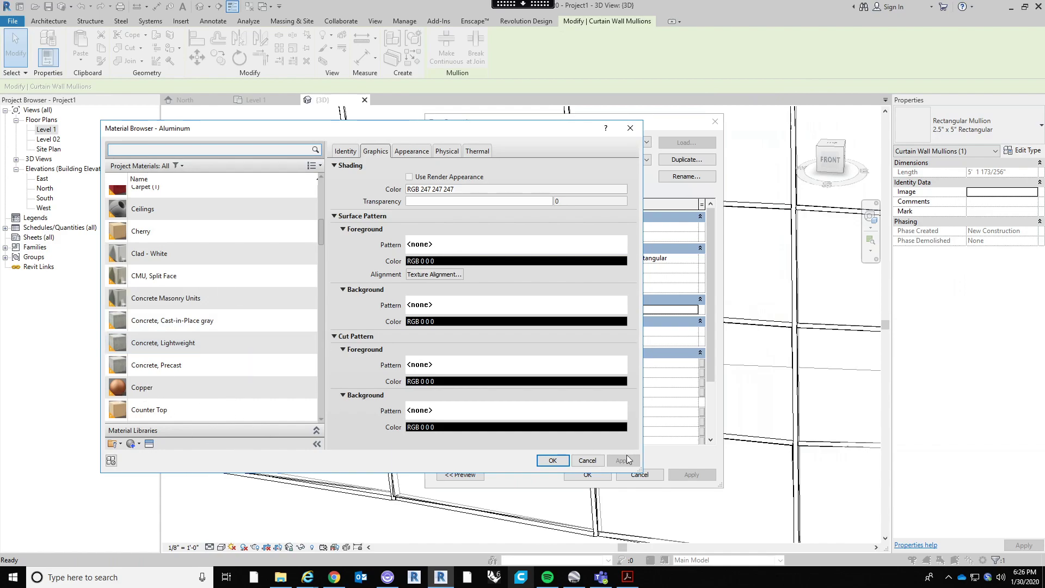
pyautogui.moveTo(298, 126); pyautogui.dragTo(394, 99)
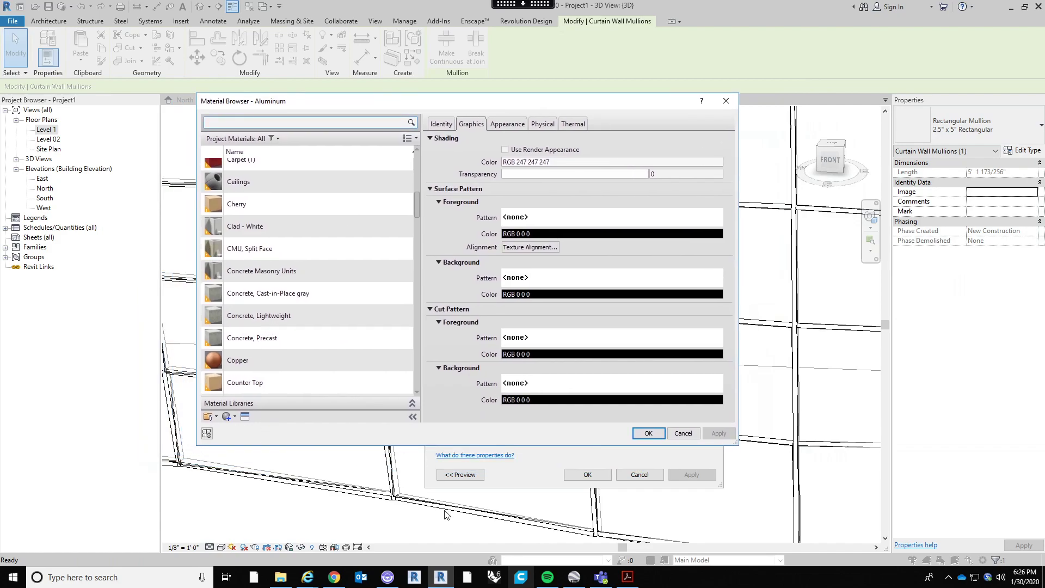
pyautogui.click(276, 361)
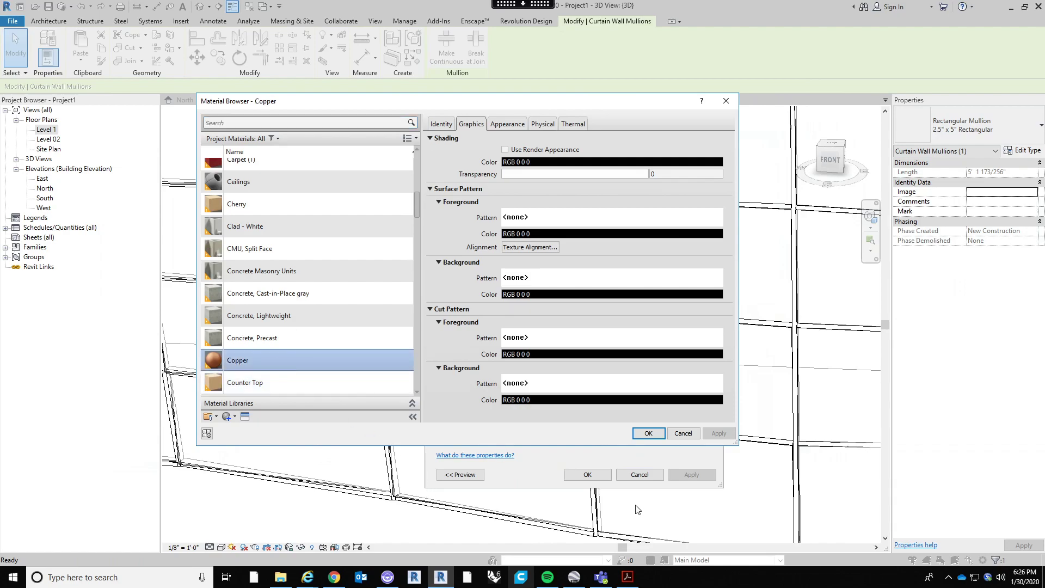
pyautogui.click(648, 434)
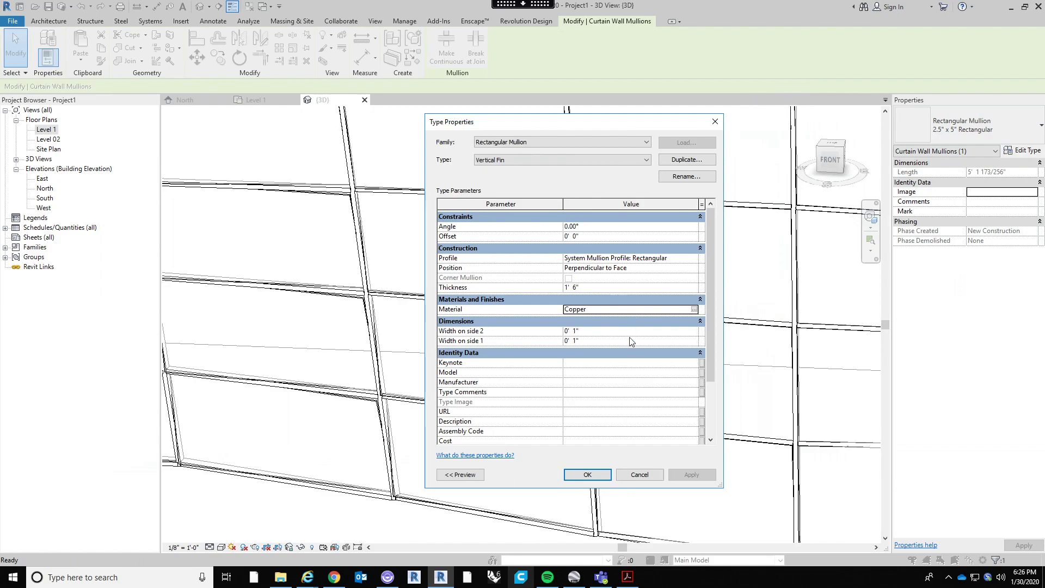
pyautogui.click(595, 480)
# Examine up close how the deepened vertical fin sits against the adjoining mullions and the curtain face
pyautogui.click(648, 388)
pyautogui.scroll(5, 599, 337)
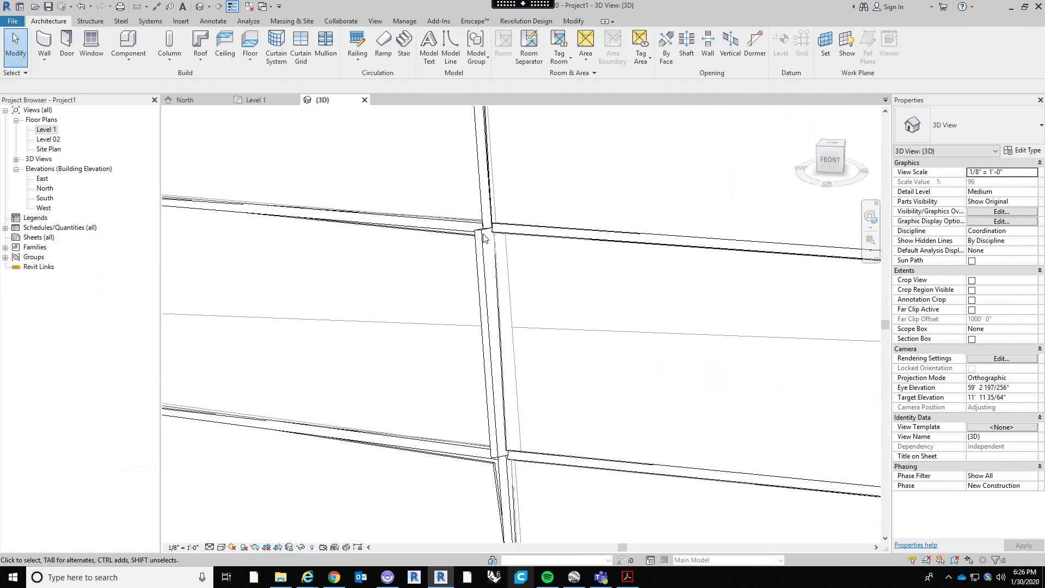
pyautogui.scroll(5, 482, 234)
pyautogui.scroll(-4, 542, 337)
pyautogui.scroll(-1, 544, 341)
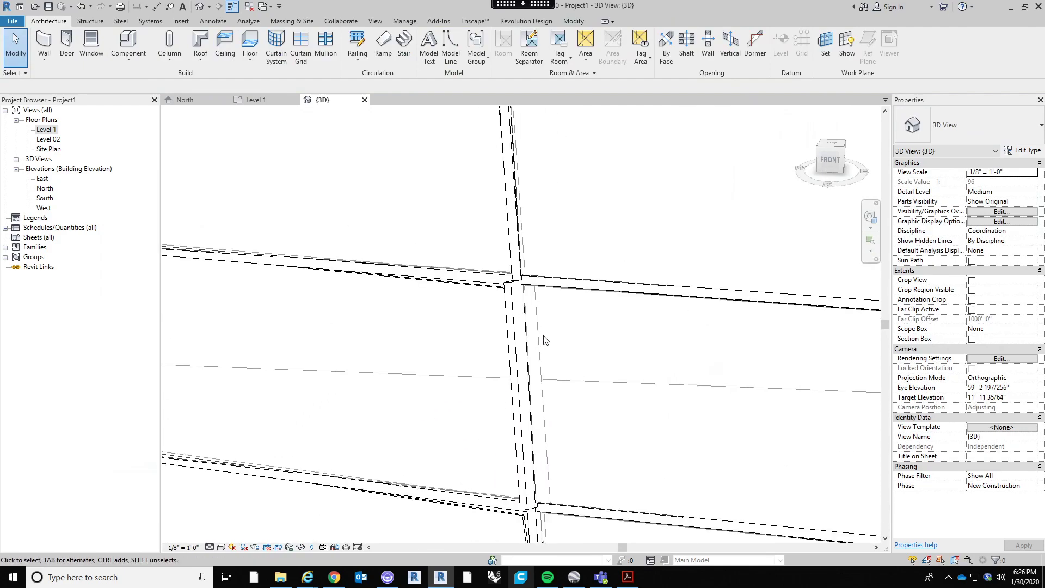
pyautogui.scroll(-6, 545, 341)
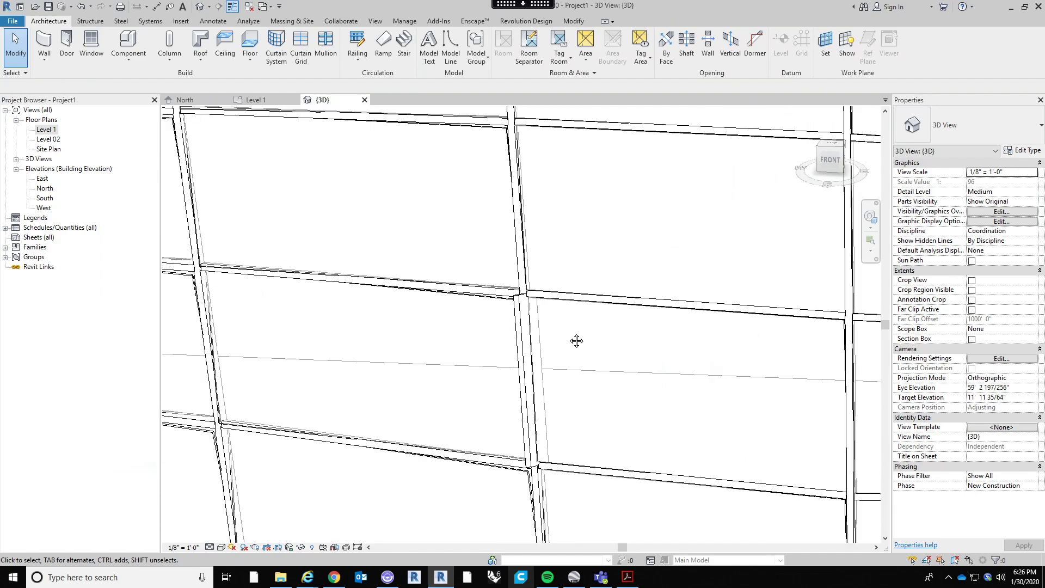
pyautogui.scroll(5, 496, 349)
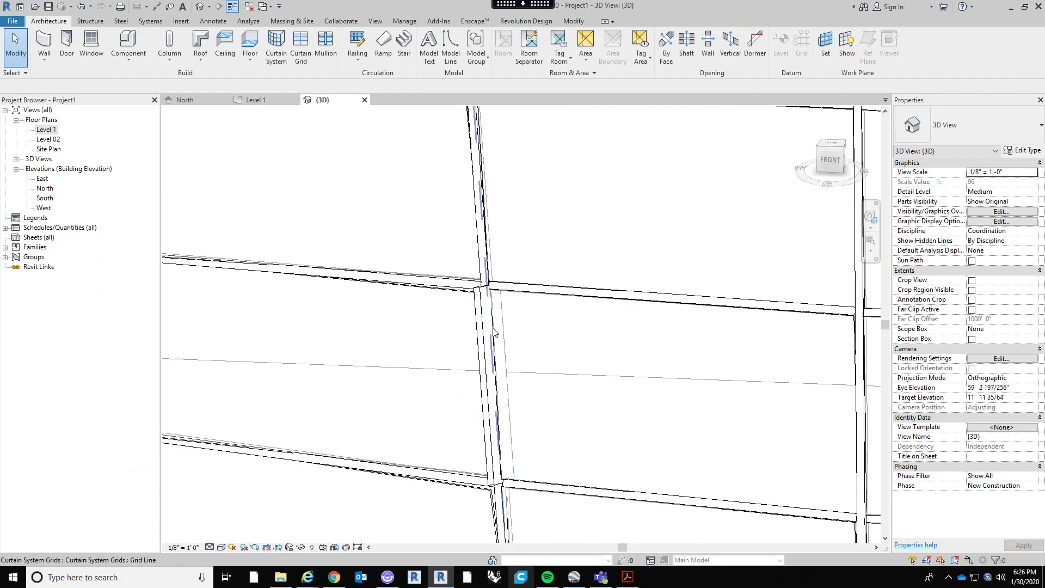
pyautogui.scroll(3, 513, 296)
pyautogui.scroll(-3, 542, 345)
pyautogui.moveTo(541, 345); pyautogui.dragTo(515, 326, button='middle')
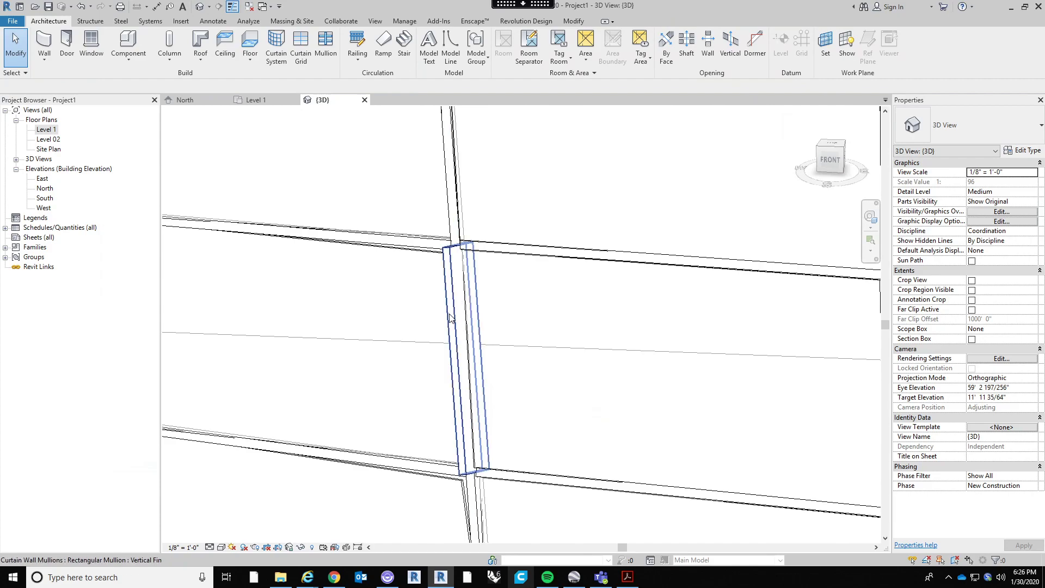
# Set the Vertical Fin type's offset to 9" for the fin segment and apply it
pyautogui.click(467, 326)
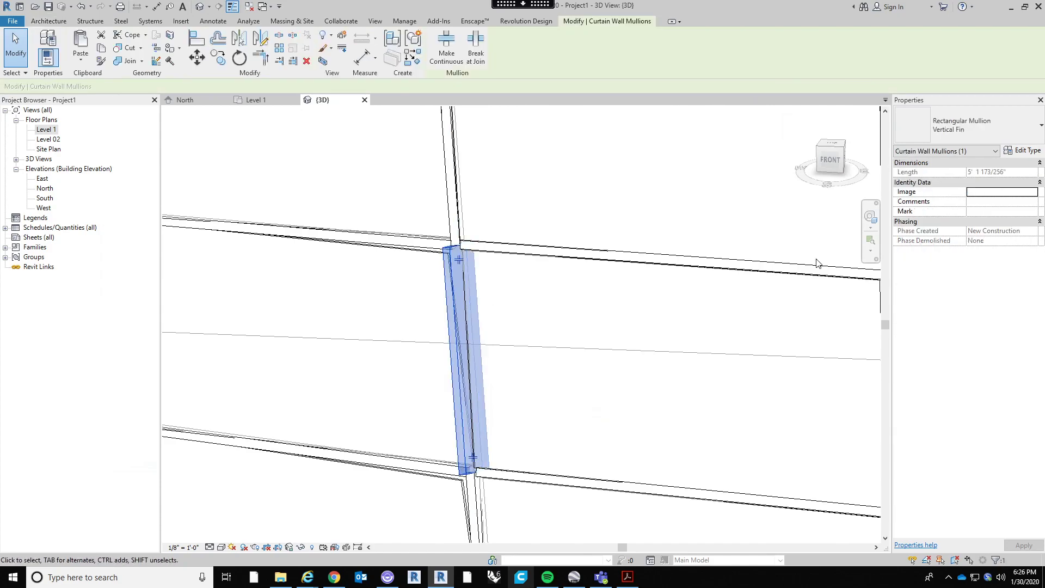
pyautogui.click(1024, 150)
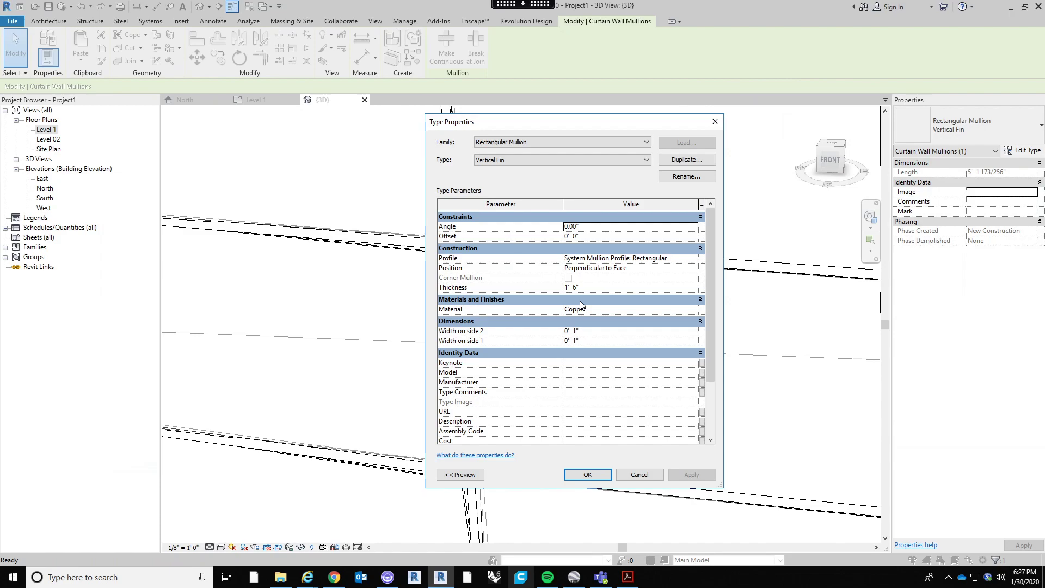
pyautogui.click(604, 239)
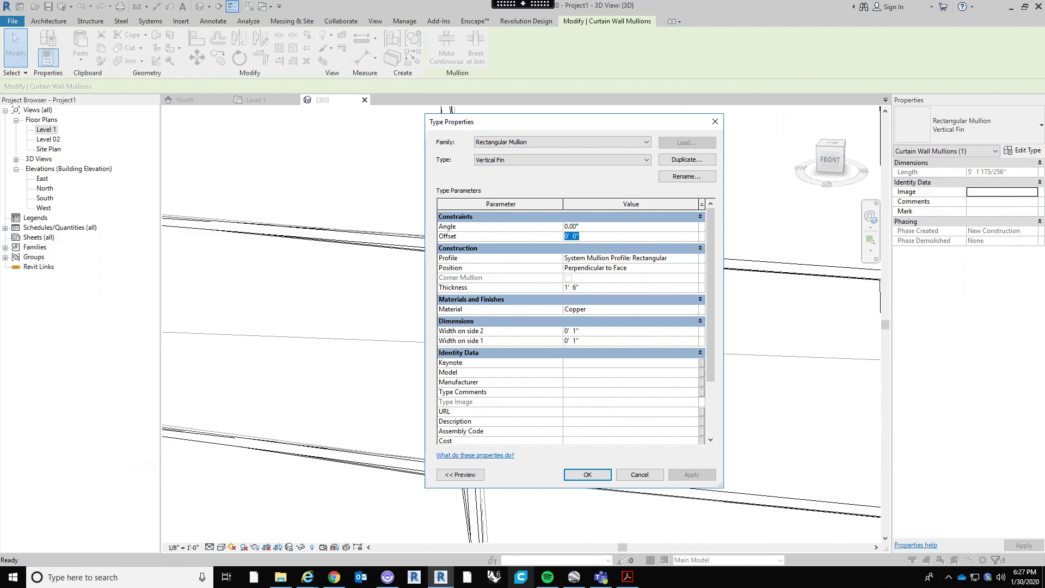
pyautogui.write('9"')
pyautogui.press('Return')
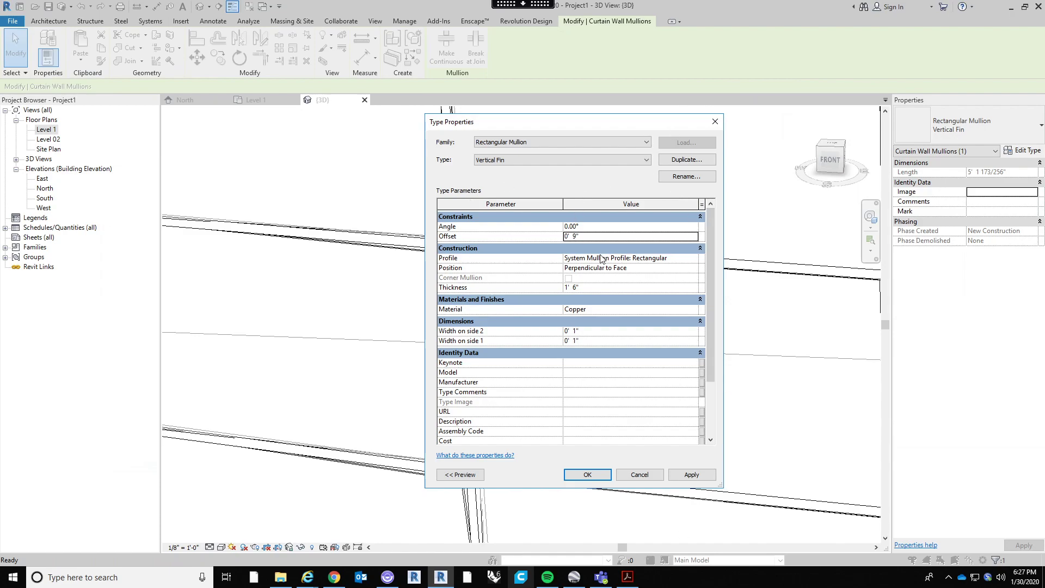
pyautogui.click(605, 474)
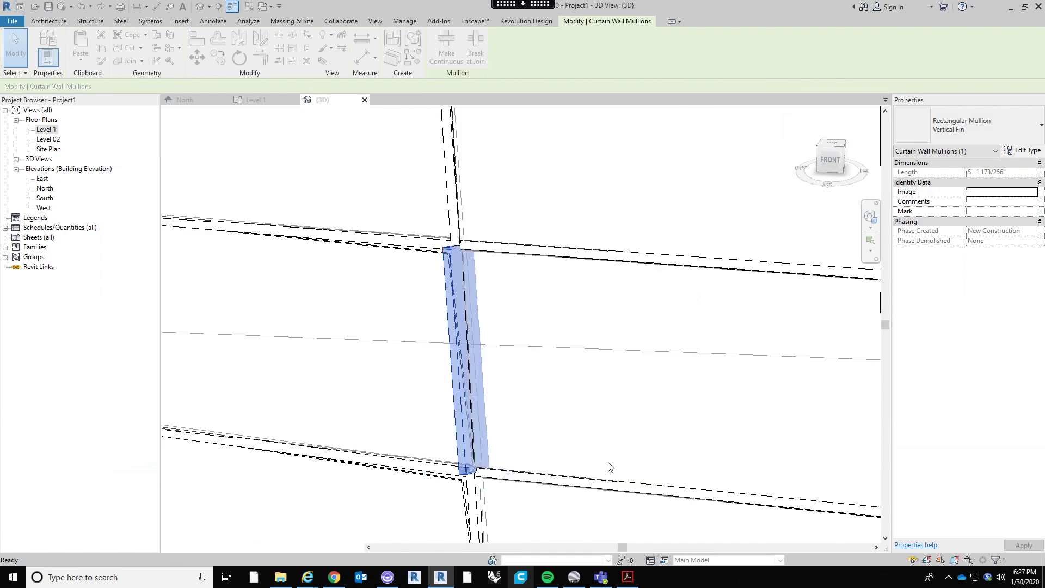
# Inspect from several angles how the offset vertical fin projects from the curved face, including the extent of the selected segment
pyautogui.click(596, 403)
pyautogui.keyDown('shift'); pyautogui.moveTo(596, 403); pyautogui.dragTo(569, 424, button='middle'); pyautogui.keyUp('shift')
pyautogui.scroll(2, 383, 354)
pyautogui.keyDown('shift'); pyautogui.moveTo(457, 418); pyautogui.dragTo(514, 242, button='middle'); pyautogui.keyUp('shift')
pyautogui.scroll(-2, 514, 243)
pyautogui.keyDown('shift'); pyautogui.moveTo(552, 397); pyautogui.dragTo(556, 452, button='middle'); pyautogui.keyUp('shift')
pyautogui.scroll(-3, 660, 361)
pyautogui.scroll(4, 566, 349)
pyautogui.keyDown('shift'); pyautogui.moveTo(649, 351); pyautogui.dragTo(632, 376, button='middle'); pyautogui.keyUp('shift')
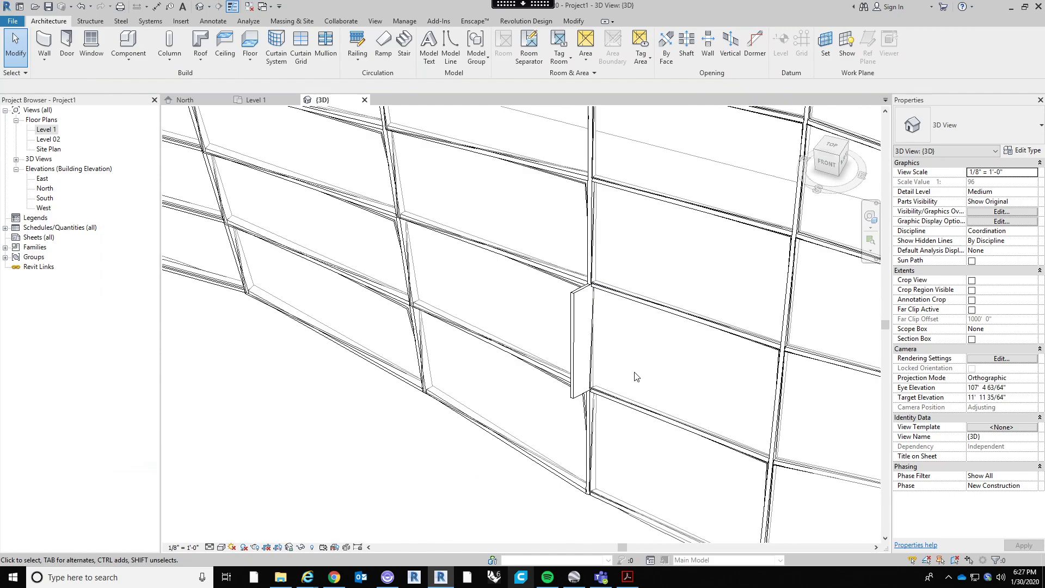
pyautogui.scroll(2, 635, 377)
pyautogui.click(552, 294)
pyautogui.press('Tab')
pyautogui.click(552, 294)
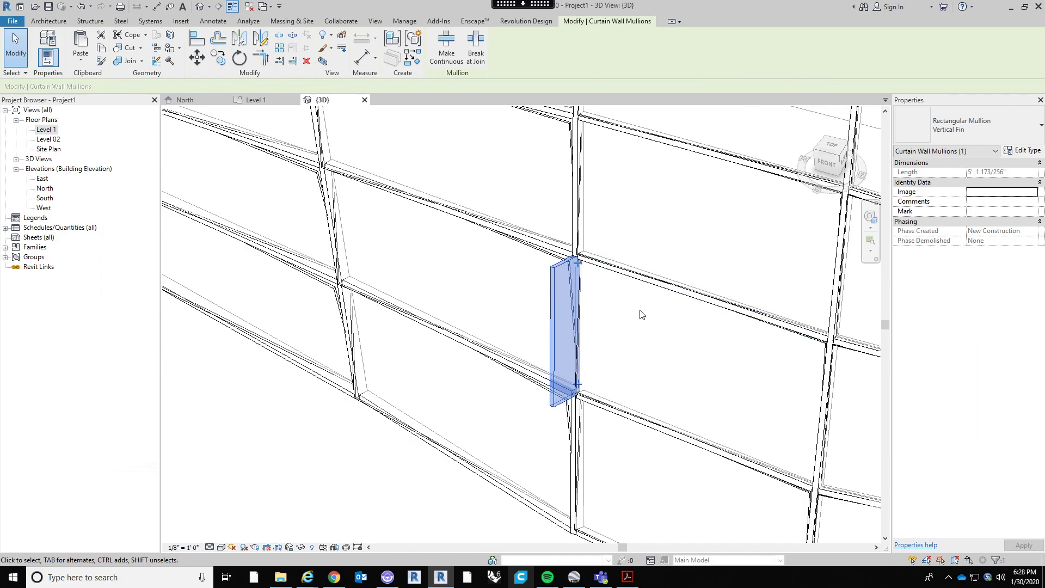
pyautogui.scroll(-2, 644, 317)
pyautogui.moveTo(658, 355); pyautogui.dragTo(648, 364, button='middle')
pyautogui.click(650, 369)
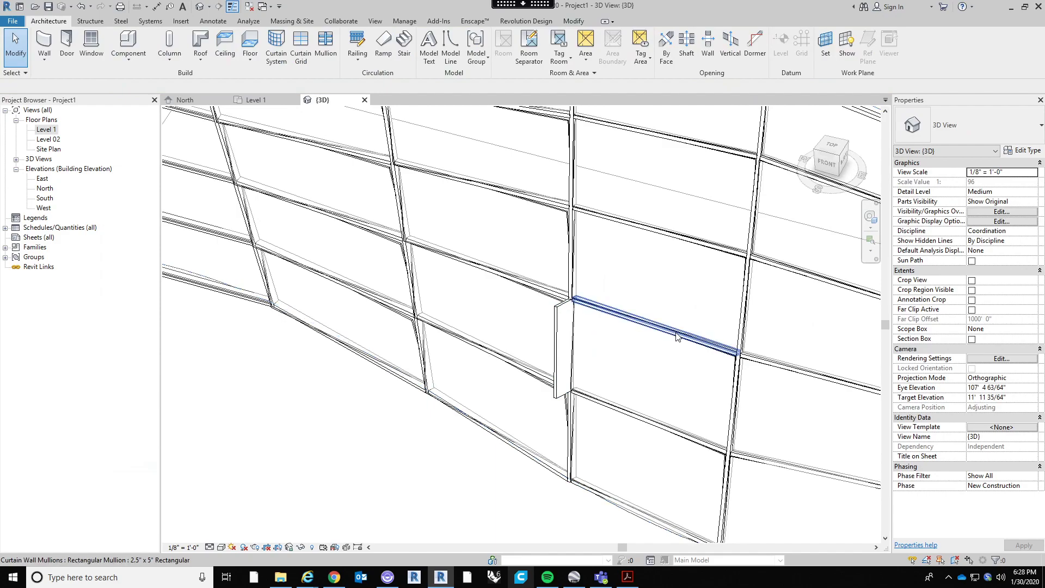
# Change the horizontal mullion segment that starts at the vertical fin's upper end to the Vertical Fin type
pyautogui.click(675, 334)
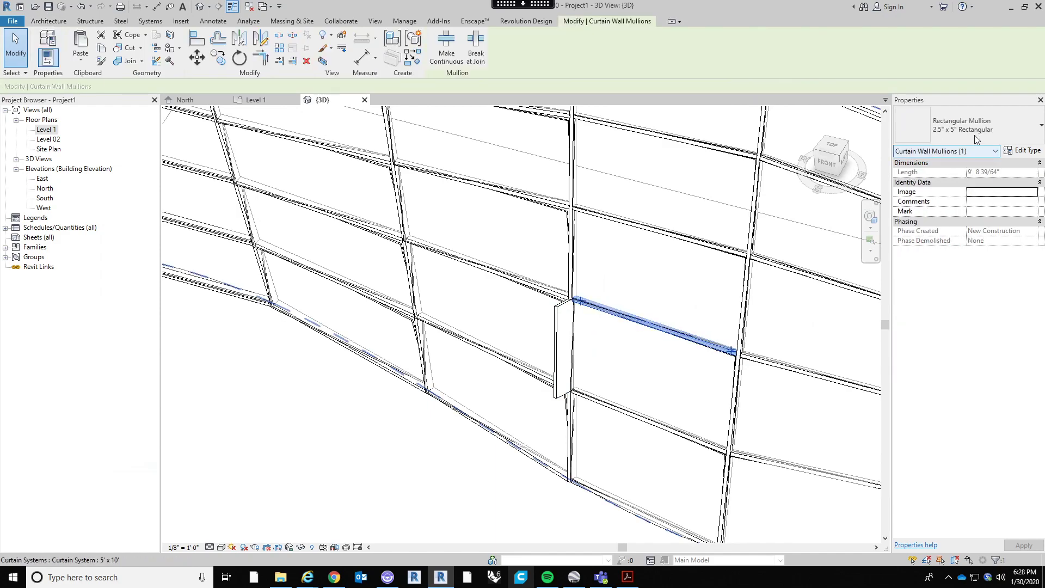
pyautogui.click(1024, 137)
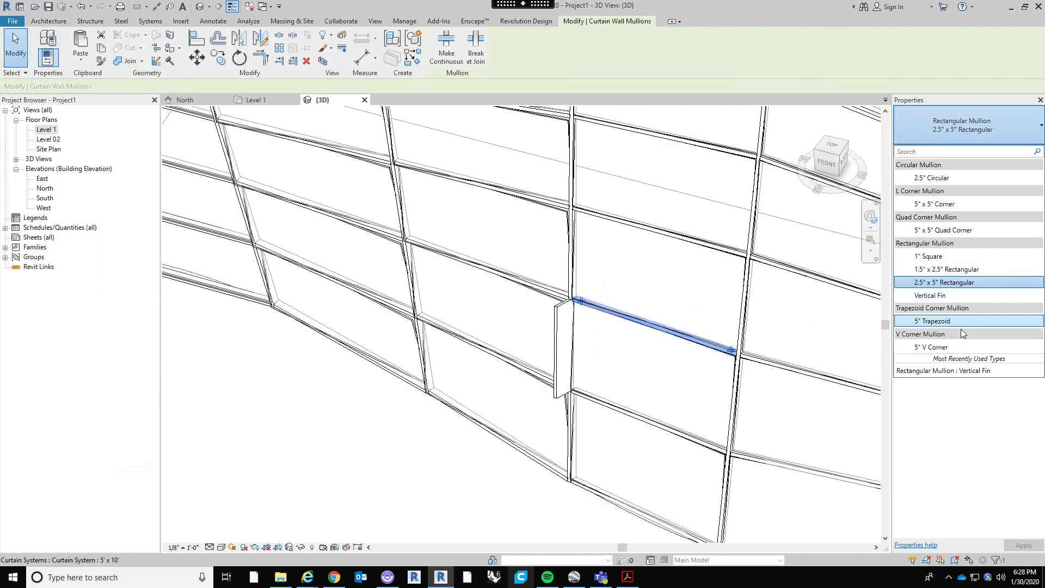
pyautogui.click(960, 296)
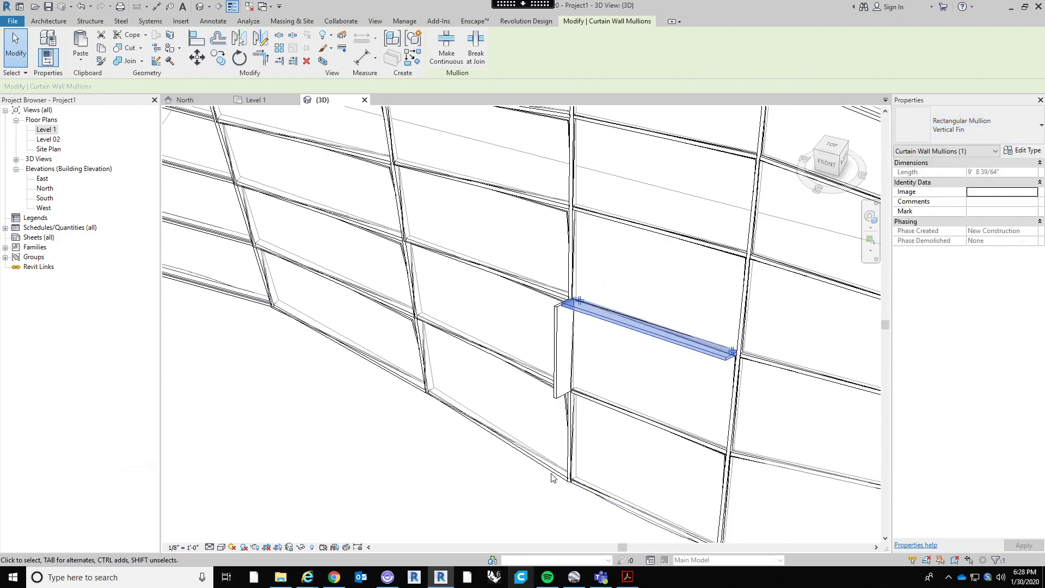
pyautogui.press('Escape')
pyautogui.scroll(2, 686, 379)
pyautogui.keyDown('shift'); pyautogui.moveTo(726, 413); pyautogui.dragTo(730, 6, button='middle'); pyautogui.keyUp('shift')
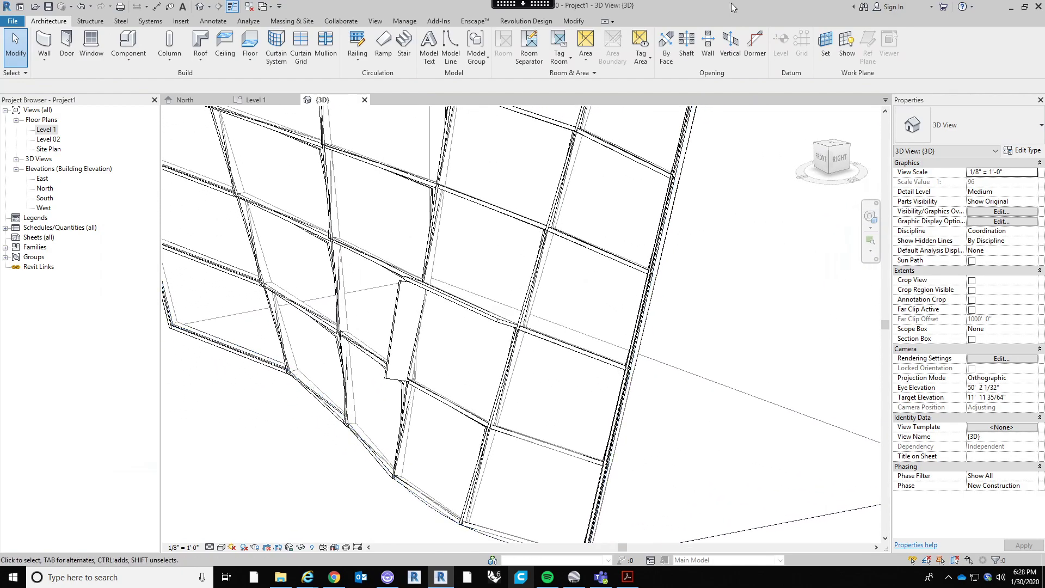
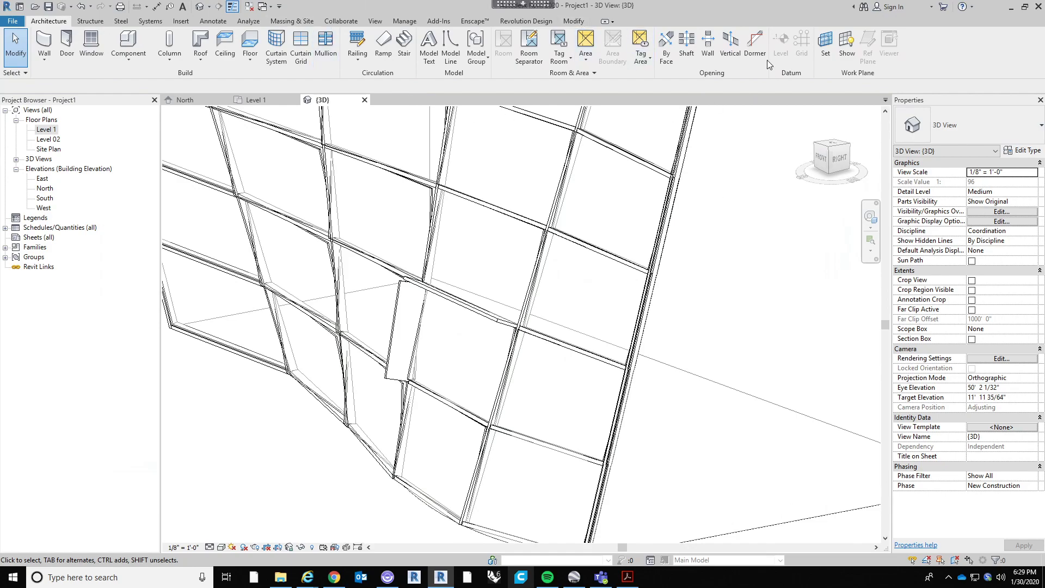
# Set the Vertical Fin type's angle to 45° through the vertical fin segment's type properties
pyautogui.keyDown('shift'); pyautogui.moveTo(314, 321); pyautogui.dragTo(456, 327, button='middle'); pyautogui.keyUp('shift')
pyautogui.scroll(2, 456, 332)
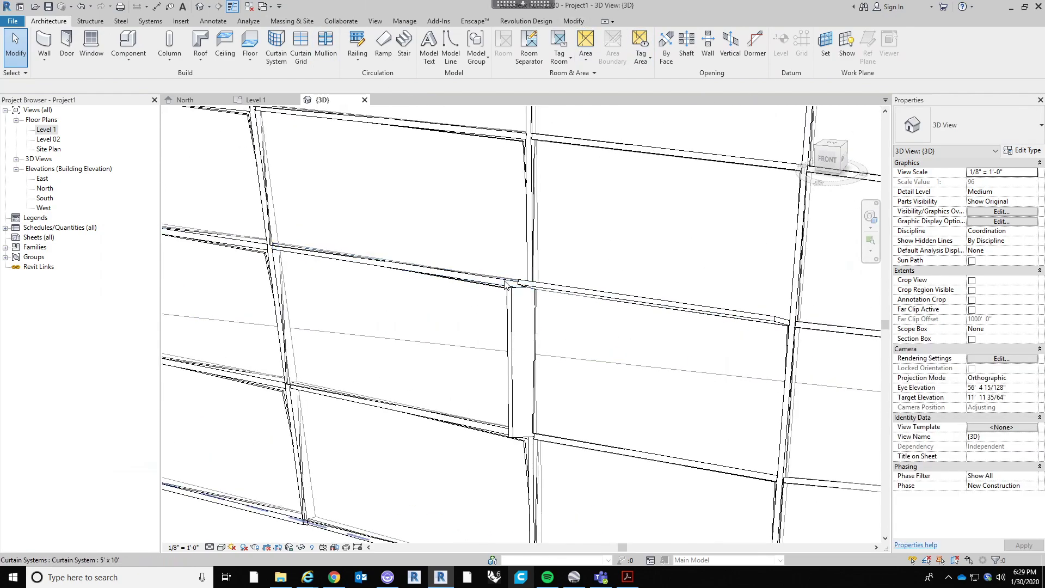
pyautogui.click(513, 312)
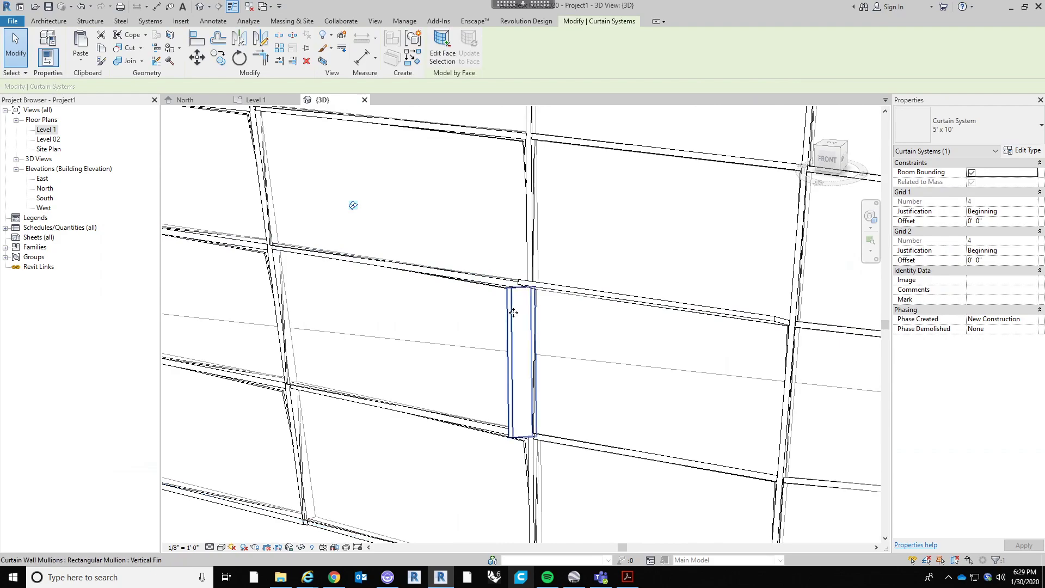
pyautogui.click(514, 315)
pyautogui.click(1021, 151)
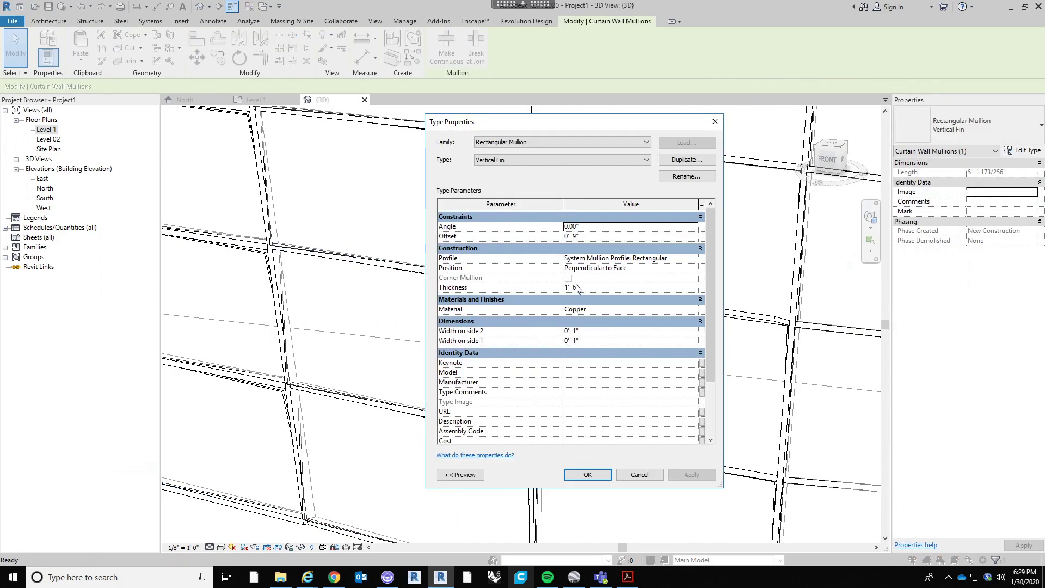
pyautogui.click(614, 228)
pyautogui.write('45')
pyautogui.press('Return')
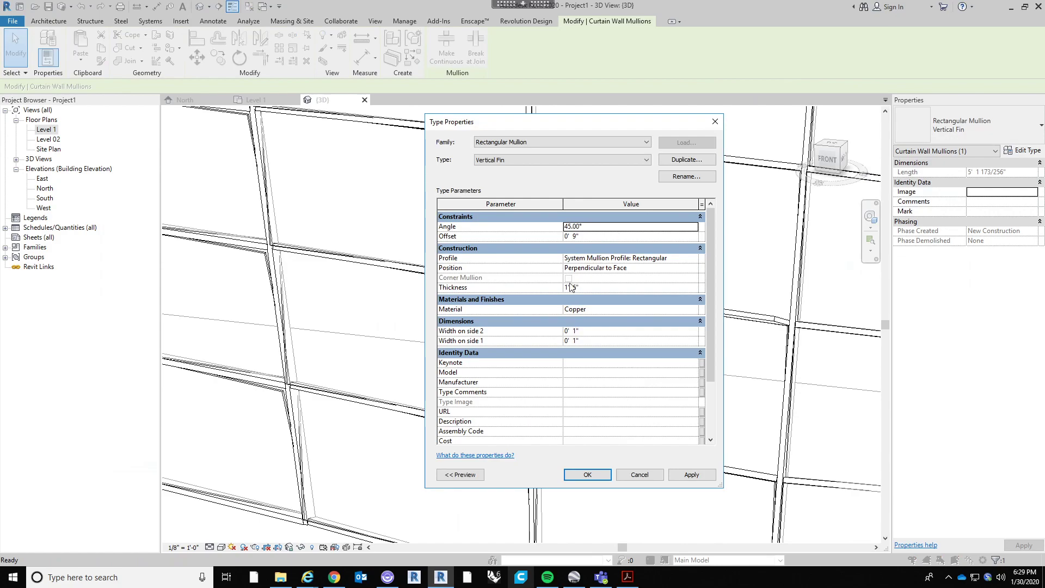
# Accept the Vertical Fin type changes and inspect how the angled fin segments sit against the curved face
pyautogui.click(582, 474)
pyautogui.keyDown('shift'); pyautogui.moveTo(612, 397); pyautogui.dragTo(425, 267, button='middle'); pyautogui.keyUp('shift')
pyautogui.scroll(3, 621, 344)
pyautogui.click(652, 339)
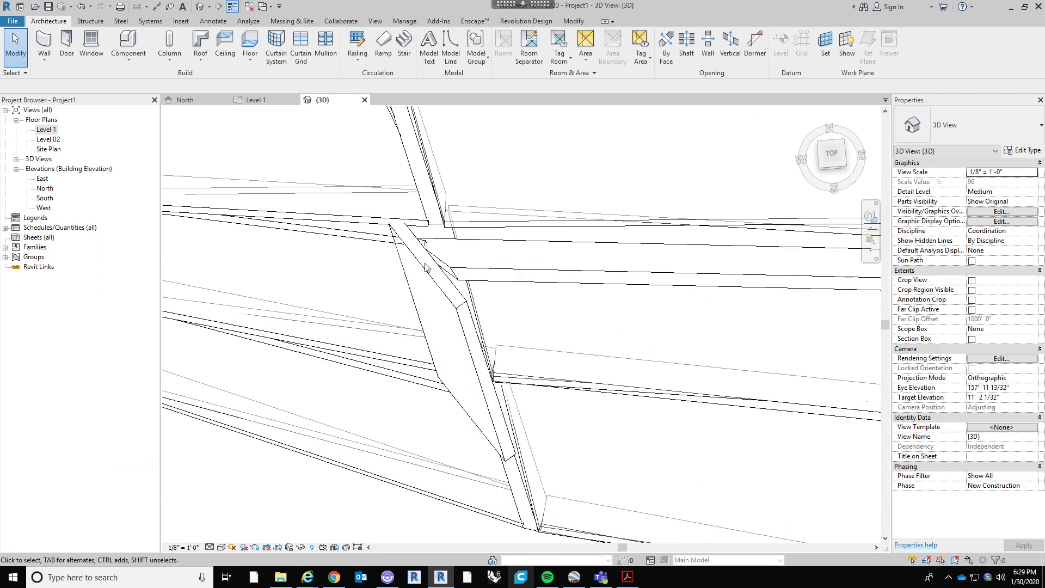
pyautogui.keyDown('shift'); pyautogui.moveTo(530, 318); pyautogui.dragTo(466, 218, button='middle'); pyautogui.keyUp('shift')
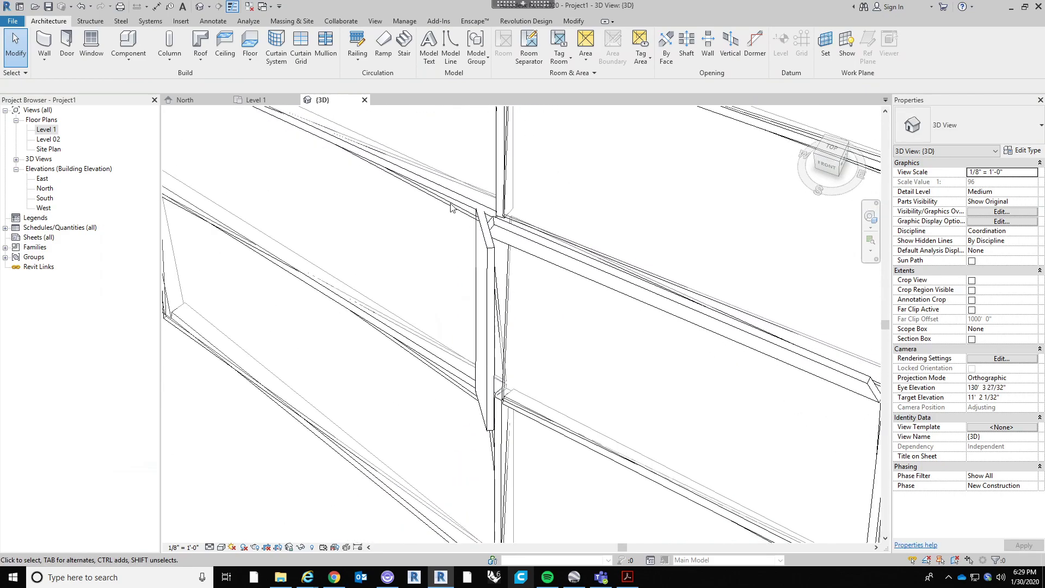
pyautogui.keyDown('shift'); pyautogui.moveTo(539, 299); pyautogui.dragTo(570, 249, button='middle'); pyautogui.keyUp('shift')
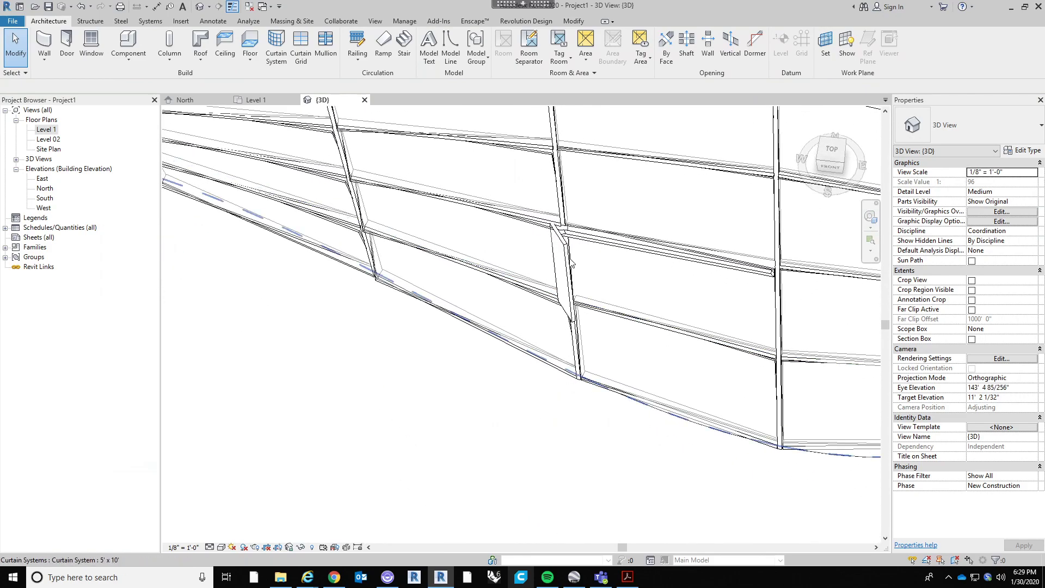
pyautogui.click(574, 263)
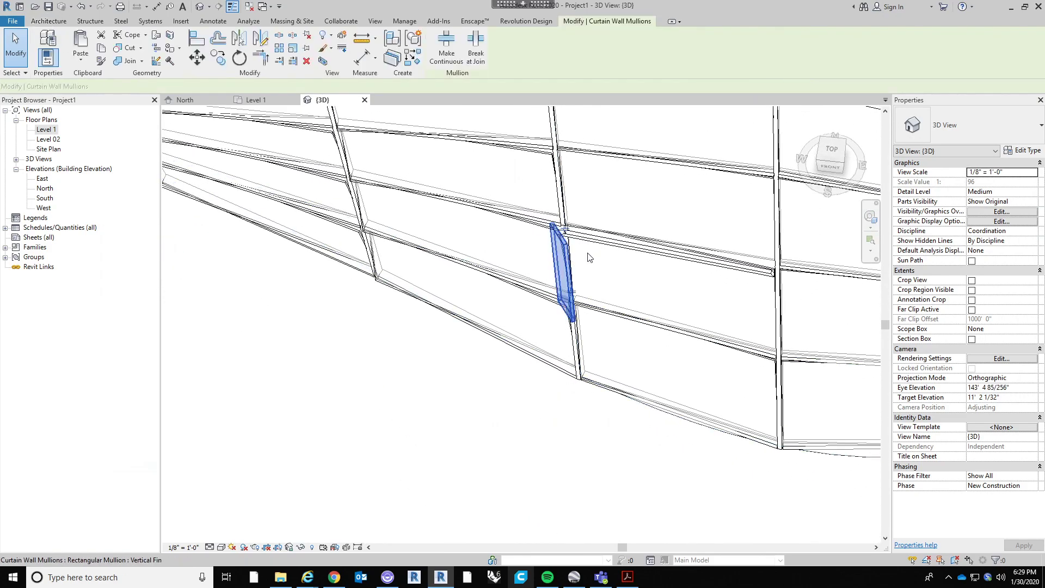
pyautogui.click(1022, 150)
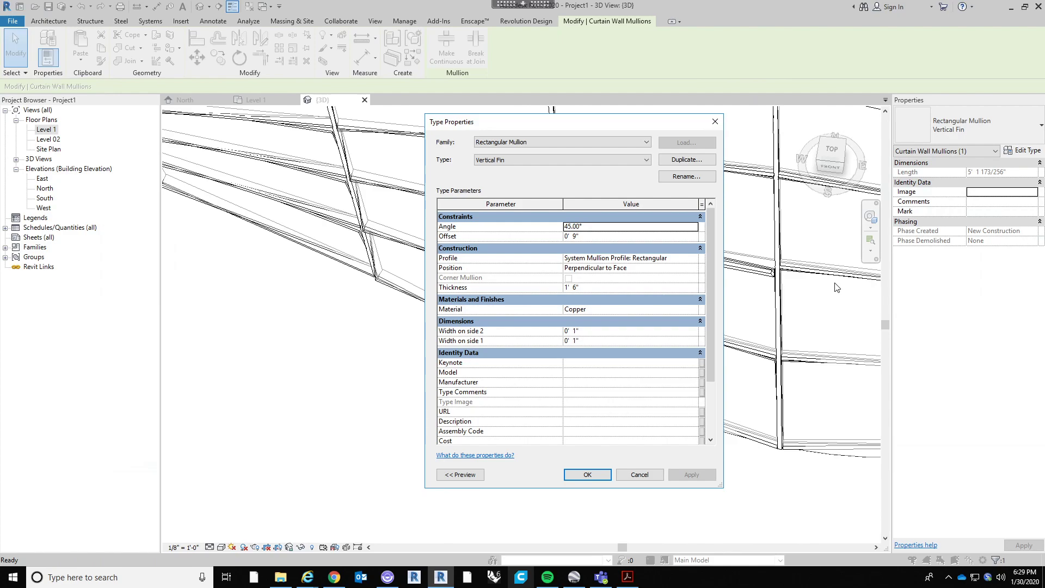
pyautogui.click(639, 475)
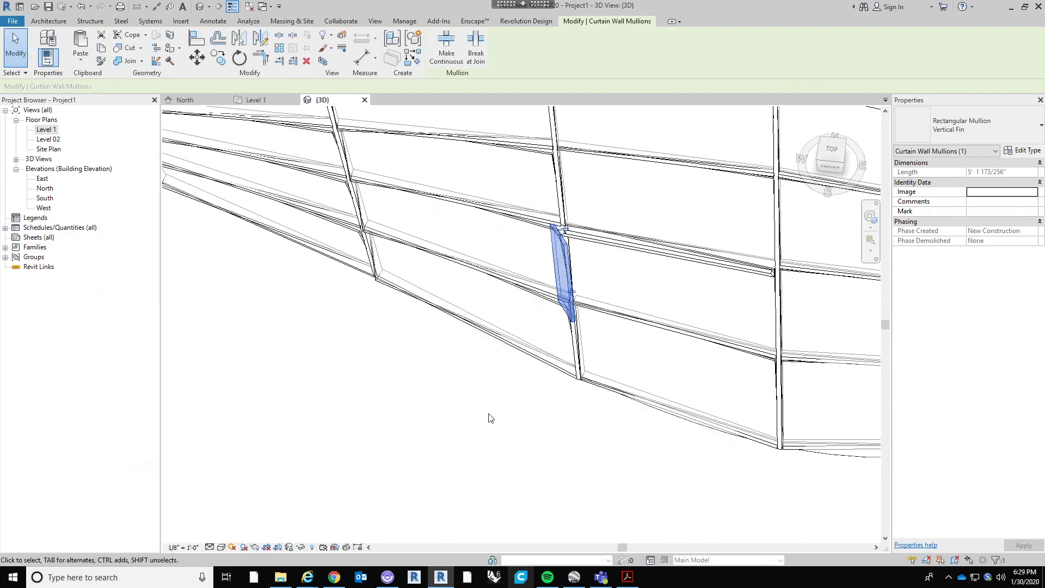
pyautogui.click(489, 415)
# Set the Vertical Fin type's angle to -45° through the vertical fin segment's type properties
pyautogui.scroll(-5, 512, 419)
pyautogui.keyDown('shift'); pyautogui.moveTo(541, 446); pyautogui.dragTo(540, 356, button='middle'); pyautogui.keyUp('shift')
pyautogui.scroll(1, 543, 365)
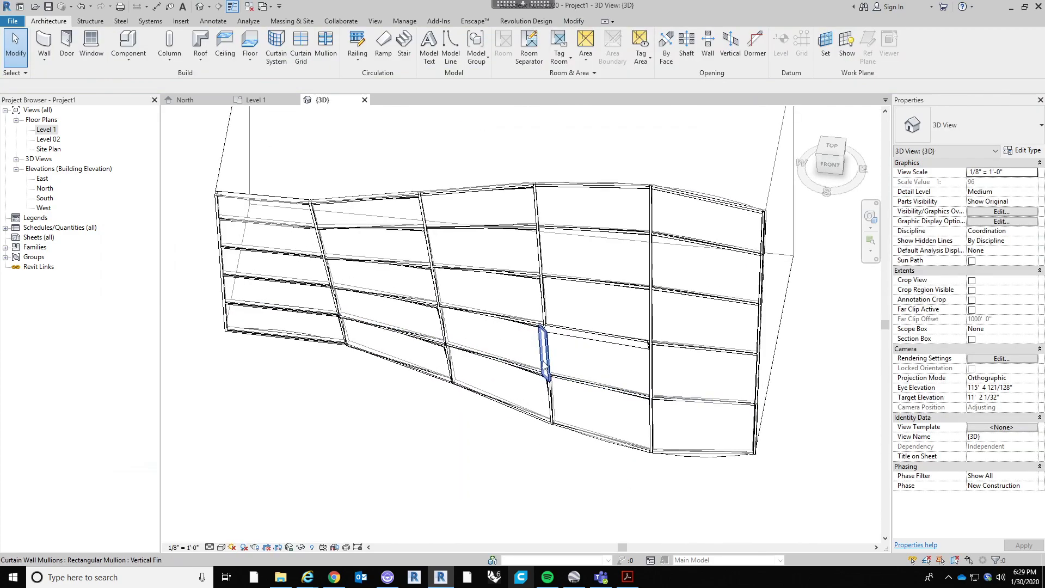
pyautogui.scroll(3, 544, 370)
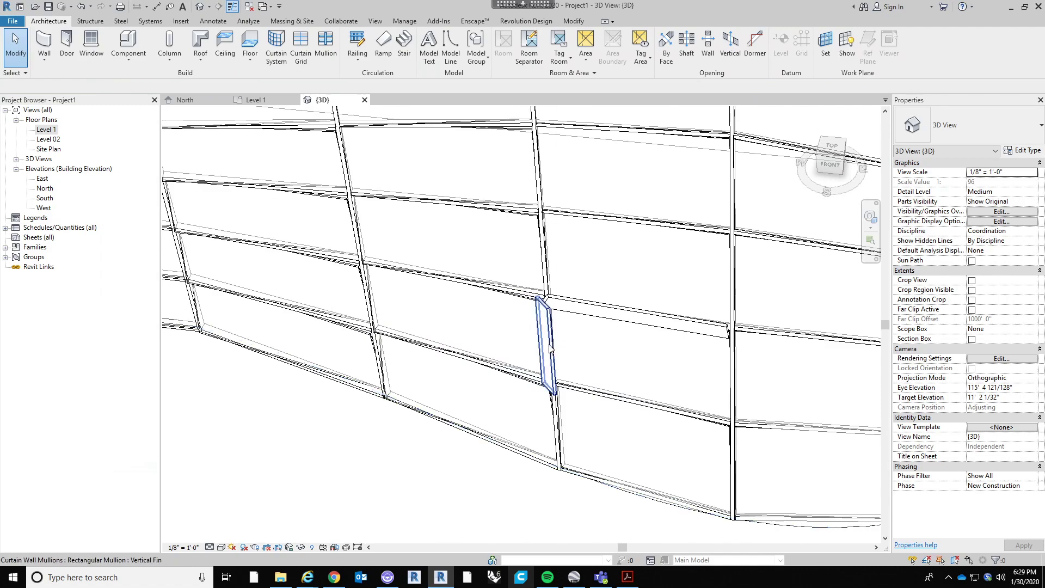
pyautogui.click(550, 348)
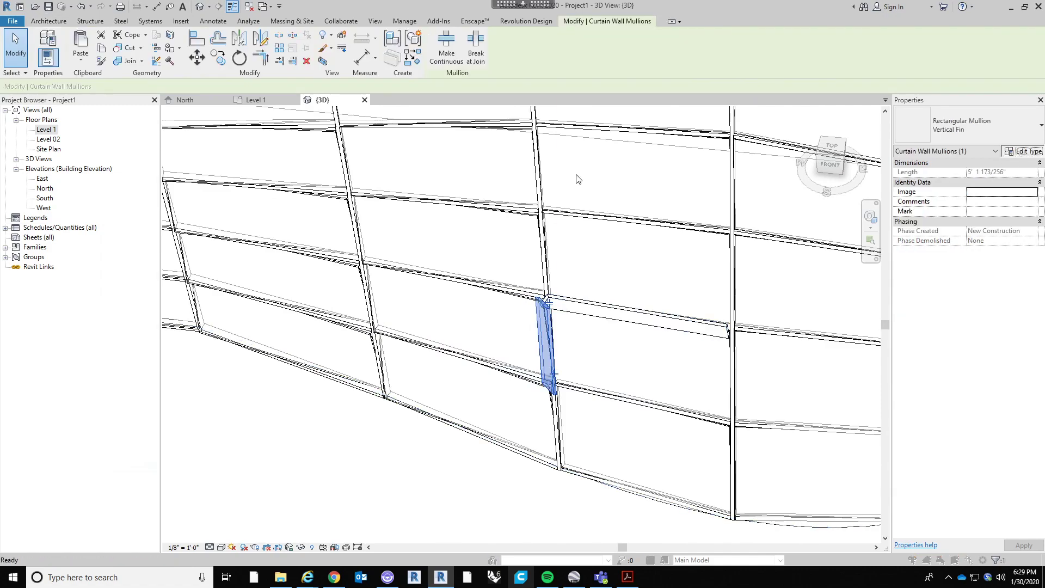
pyautogui.click(607, 228)
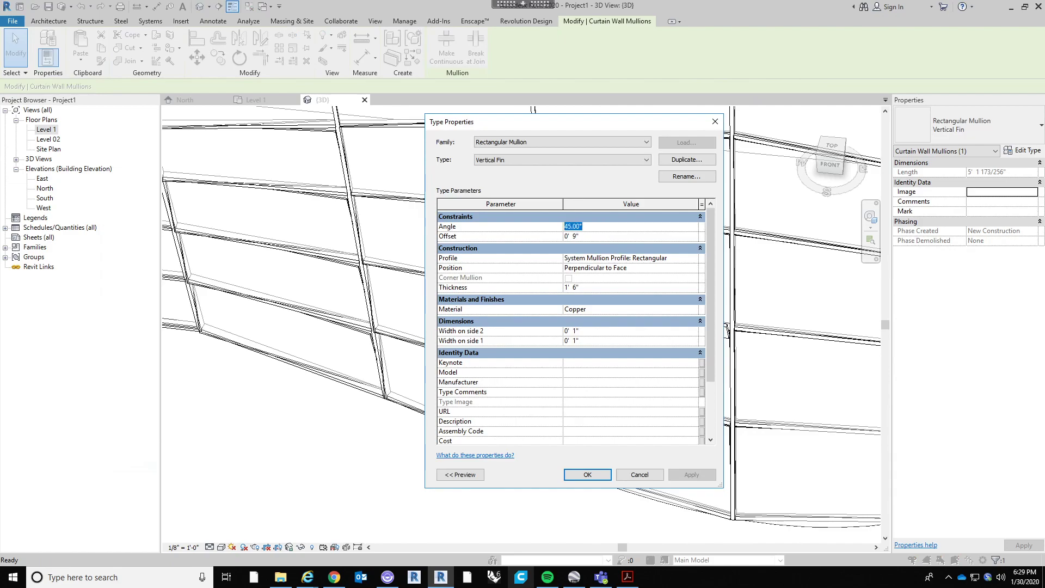
pyautogui.write('-45')
pyautogui.press('Return')
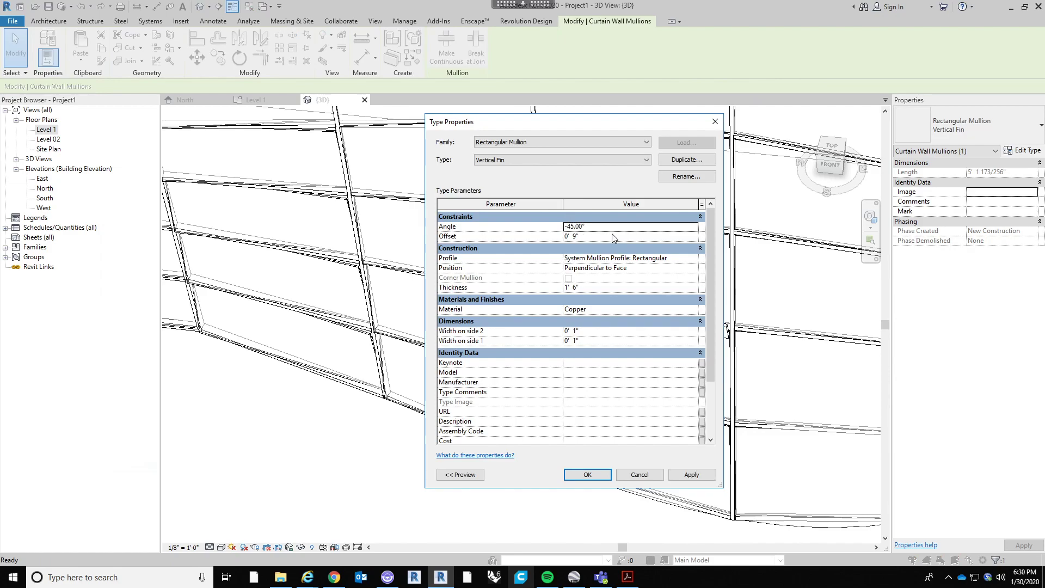
pyautogui.click(587, 474)
# Inspect the re-angled vertical fin up close and from several directions against the curved face
pyautogui.scroll(2, 556, 314)
pyautogui.scroll(2, 556, 314)
pyautogui.keyDown('shift'); pyautogui.moveTo(653, 420); pyautogui.dragTo(845, 269, button='middle'); pyautogui.keyUp('shift')
pyautogui.keyDown('shift'); pyautogui.moveTo(532, 300); pyautogui.dragTo(618, 408, button='middle'); pyautogui.keyUp('shift')
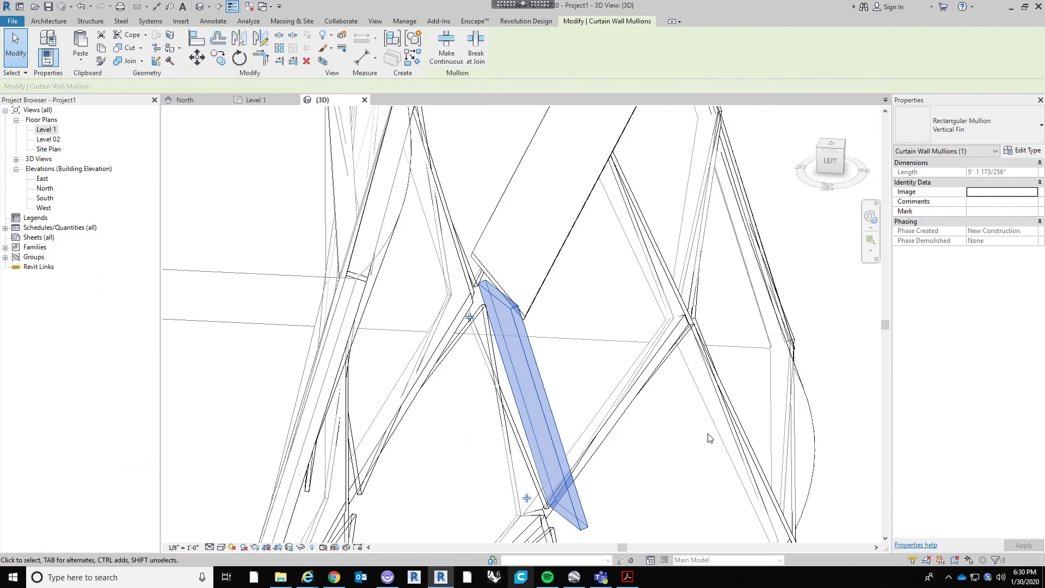
pyautogui.keyDown('shift'); pyautogui.moveTo(653, 384); pyautogui.dragTo(551, 416, button='middle'); pyautogui.keyUp('shift')
pyautogui.scroll(-5, 515, 327)
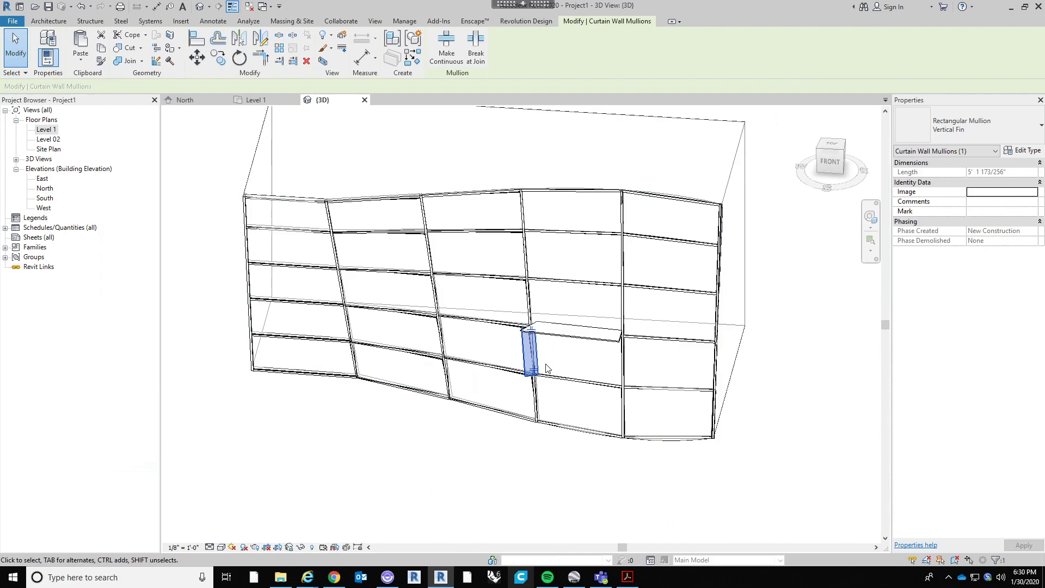
pyautogui.scroll(4, 547, 367)
pyautogui.scroll(-3, 542, 387)
pyautogui.keyDown('shift'); pyautogui.moveTo(546, 391); pyautogui.dragTo(578, 397, button='middle'); pyautogui.keyUp('shift')
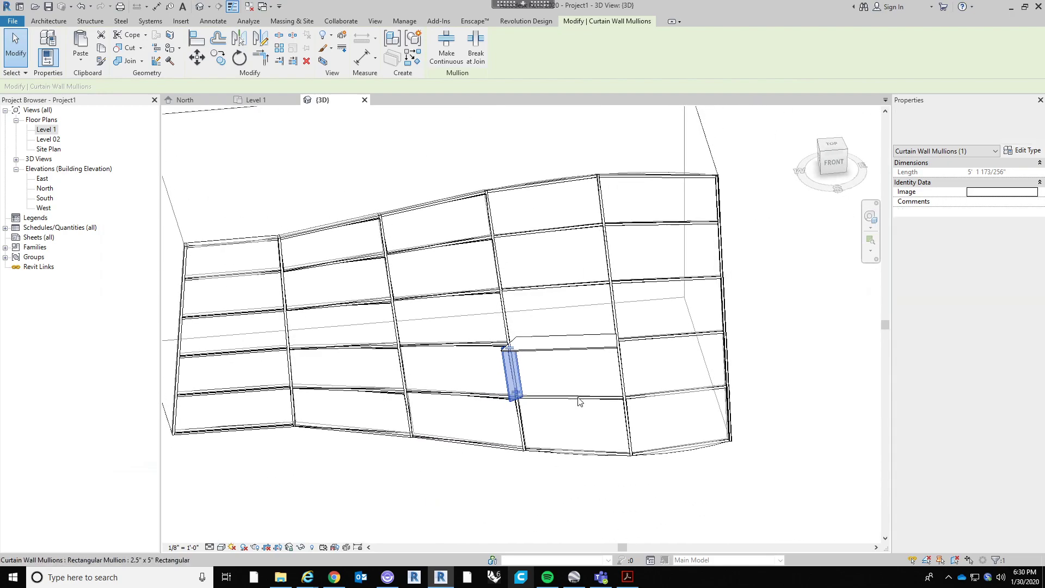
# Clear the selection and examine the vertical and horizontal fin segments together across the whole facade
pyautogui.click(582, 382)
pyautogui.scroll(1, 521, 362)
pyautogui.scroll(-3, 521, 364)
pyautogui.keyDown('shift'); pyautogui.moveTo(523, 361); pyautogui.dragTo(544, 365, button='middle'); pyautogui.keyUp('shift')
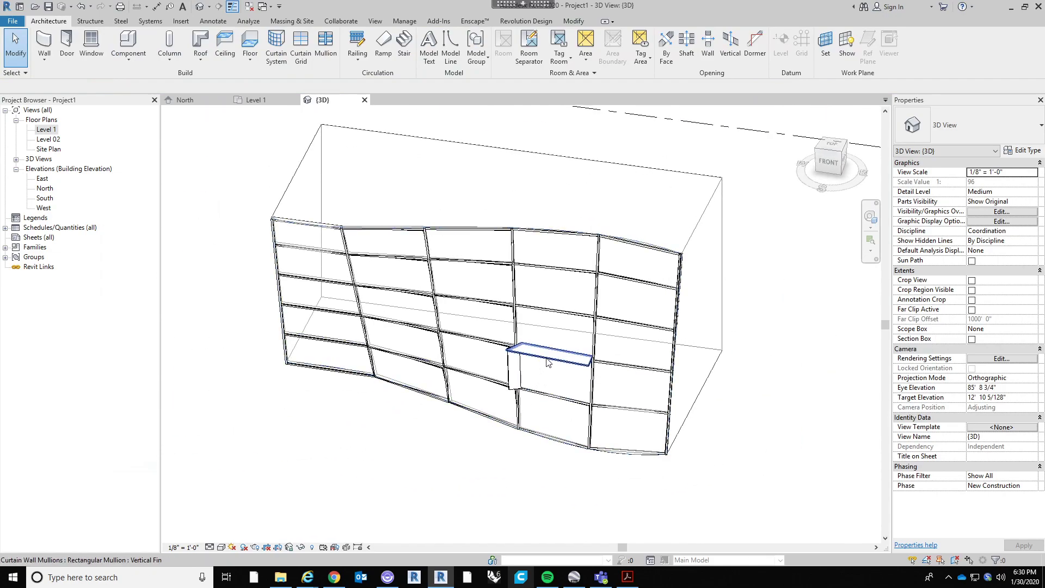
pyautogui.click(548, 362)
pyautogui.moveTo(469, 193)
pyautogui.mouseDown()
pyautogui.moveTo(569, 458)
pyautogui.moveTo(492, 173)
pyautogui.moveTo(475, 190)
pyautogui.mouseUp()
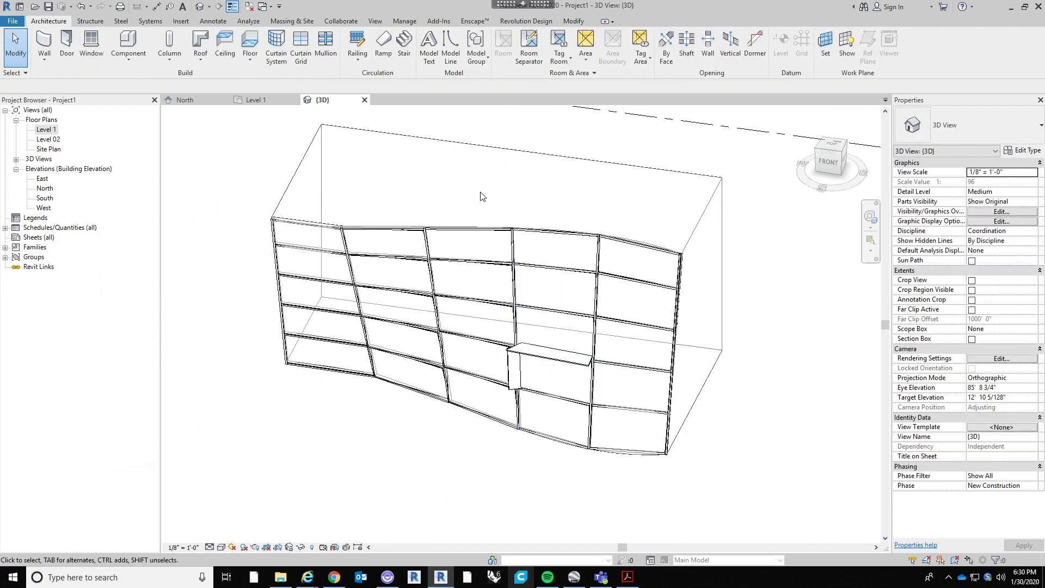
pyautogui.keyDown('shift'); pyautogui.moveTo(527, 508); pyautogui.dragTo(560, 485, button='middle'); pyautogui.keyUp('shift')
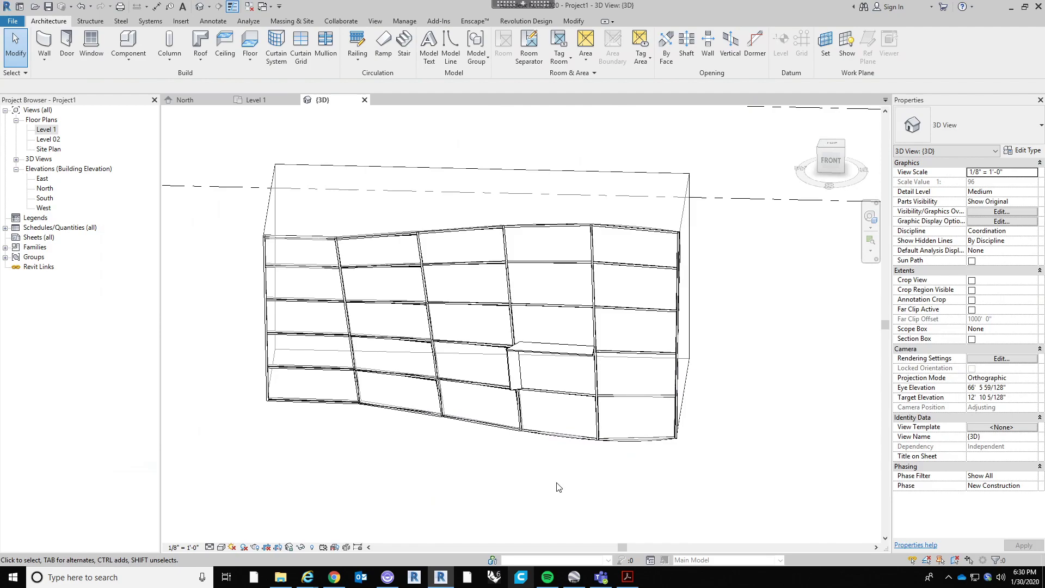
pyautogui.keyDown('shift'); pyautogui.moveTo(670, 466); pyautogui.dragTo(625, 499, button='middle'); pyautogui.keyUp('shift')
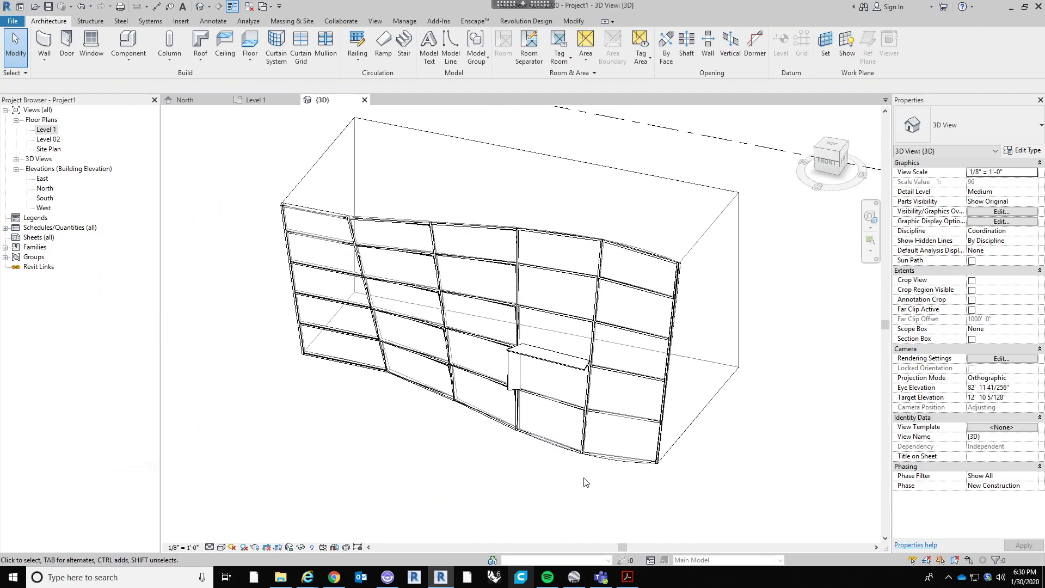
pyautogui.keyDown('shift'); pyautogui.moveTo(511, 453); pyautogui.dragTo(557, 422, button='middle'); pyautogui.keyUp('shift')
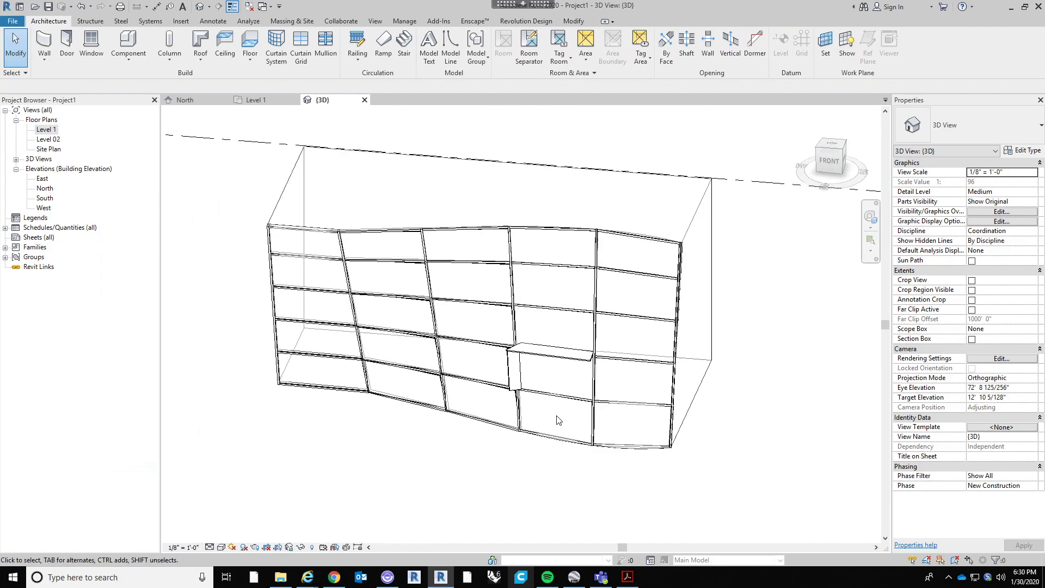
# Window-select all six vertical mullion lines of the curtain system, adding each line to the selection
pyautogui.moveTo(566, 190); pyautogui.dragTo(625, 469)
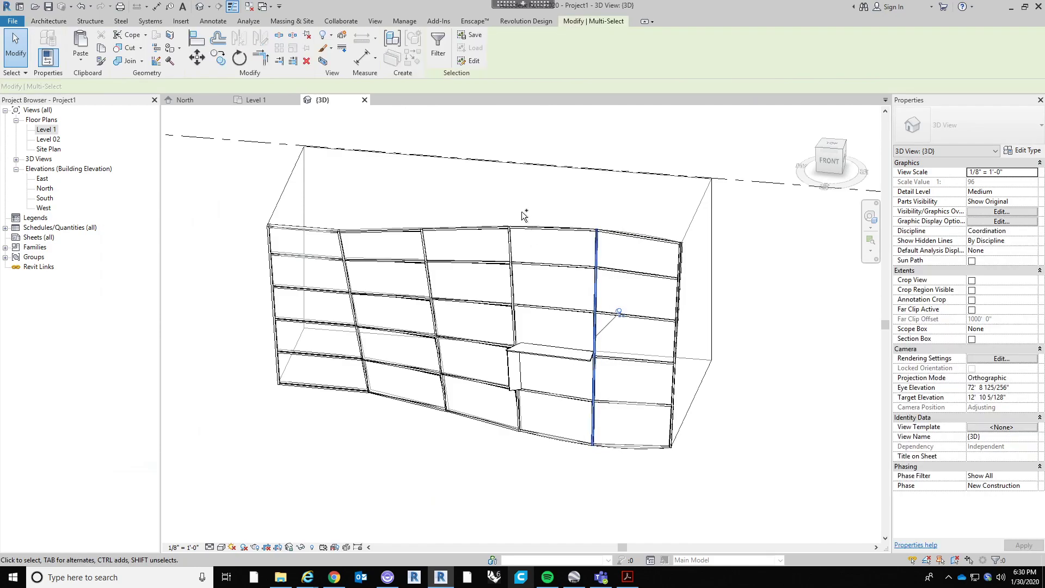
pyautogui.keyDown('ctrl'); pyautogui.moveTo(466, 182); pyautogui.dragTo(557, 448); pyautogui.keyUp('ctrl')
pyautogui.keyDown('ctrl'); pyautogui.moveTo(392, 196); pyautogui.dragTo(485, 458); pyautogui.keyUp('ctrl')
pyautogui.keyDown('ctrl'); pyautogui.moveTo(315, 195); pyautogui.dragTo(393, 427); pyautogui.keyUp('ctrl')
pyautogui.keyDown('ctrl'); pyautogui.moveTo(254, 192); pyautogui.dragTo(289, 407); pyautogui.keyUp('ctrl')
pyautogui.keyDown('ctrl'); pyautogui.moveTo(655, 487); pyautogui.dragTo(707, 190); pyautogui.keyUp('ctrl')
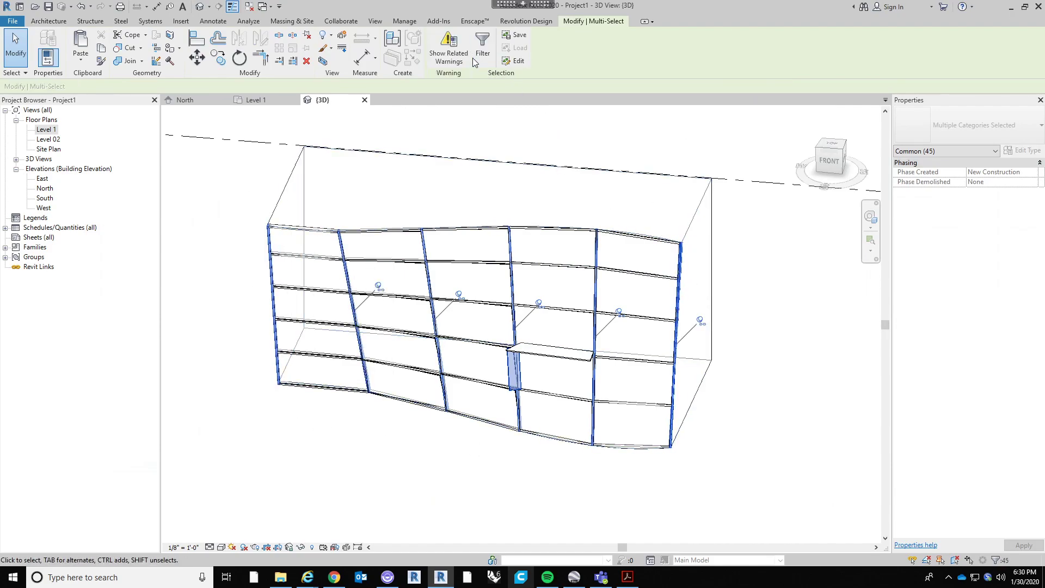
# Filter the selection to Curtain Wall Mullions only, excluding Curtain Panels and Curtain System Grids
pyautogui.click(482, 44)
pyautogui.moveTo(637, 133); pyautogui.dragTo(784, 141)
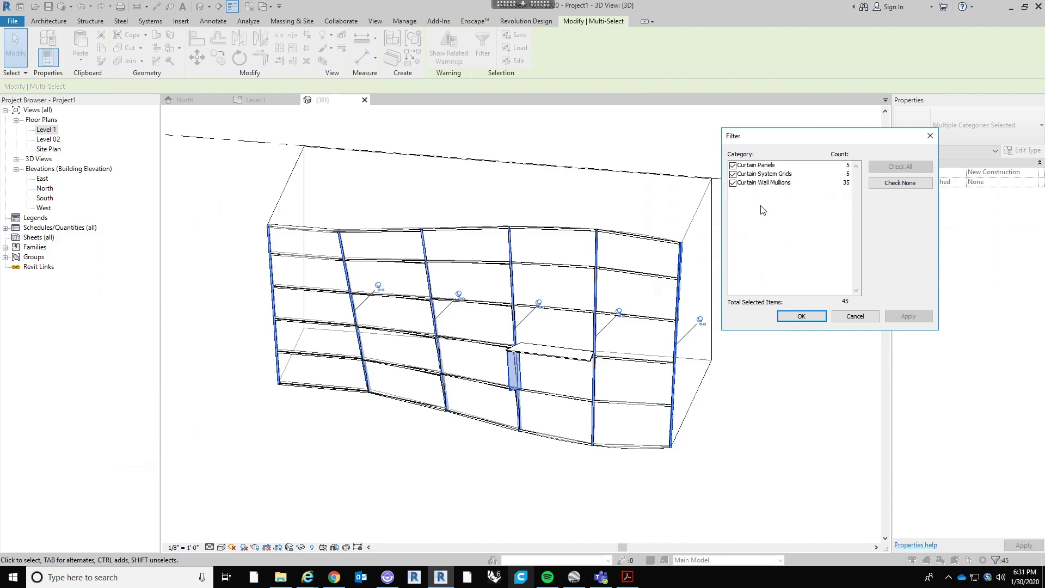
pyautogui.moveTo(794, 140); pyautogui.dragTo(794, 116)
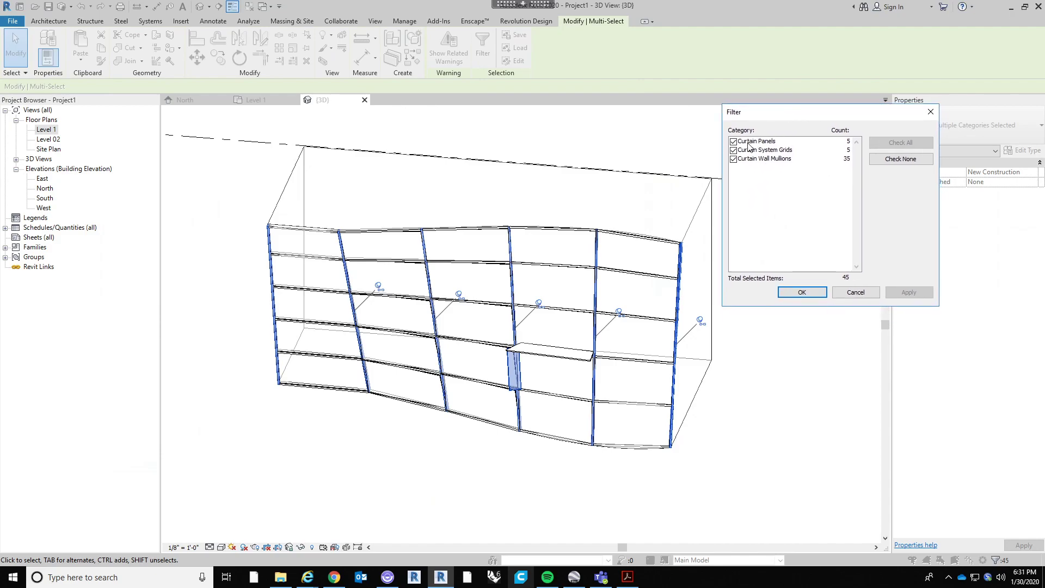
pyautogui.click(734, 142)
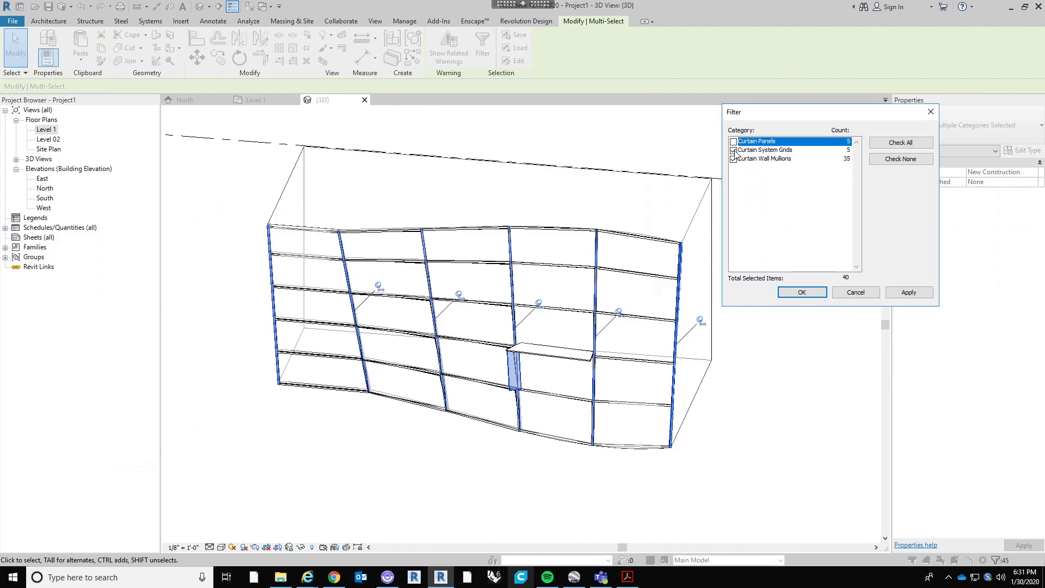
pyautogui.click(734, 151)
pyautogui.click(763, 159)
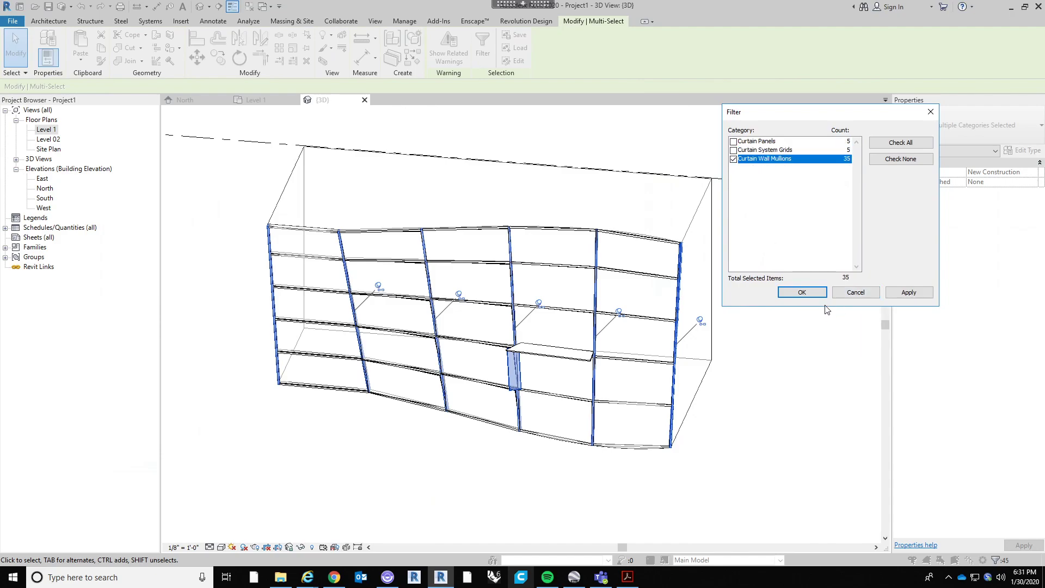
pyautogui.click(815, 293)
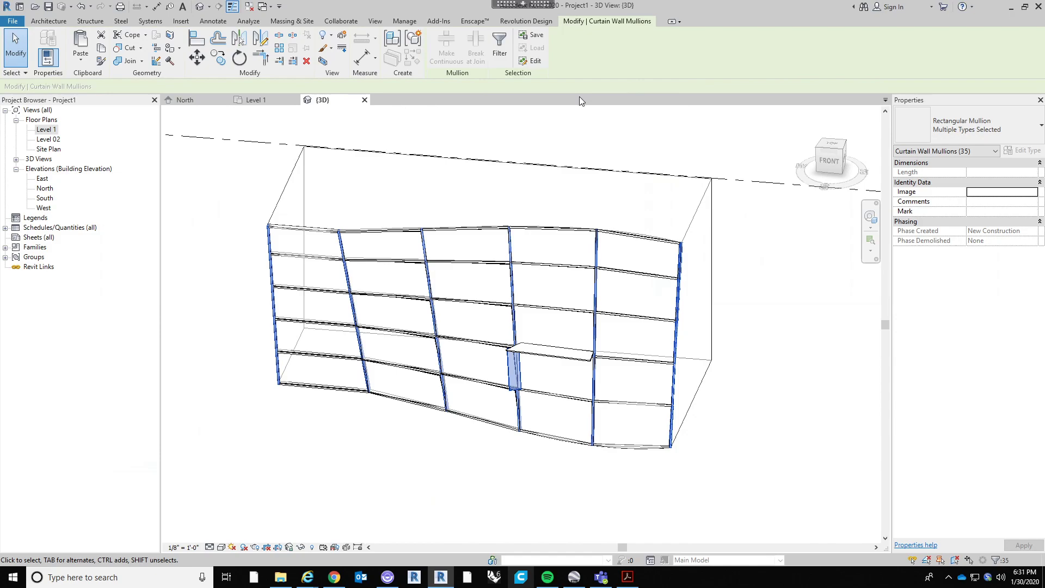
# Restart the selection with the three leftmost vertical mullion lines, added one by one, and clear it
pyautogui.click(243, 183)
pyautogui.moveTo(244, 184); pyautogui.dragTo(323, 464)
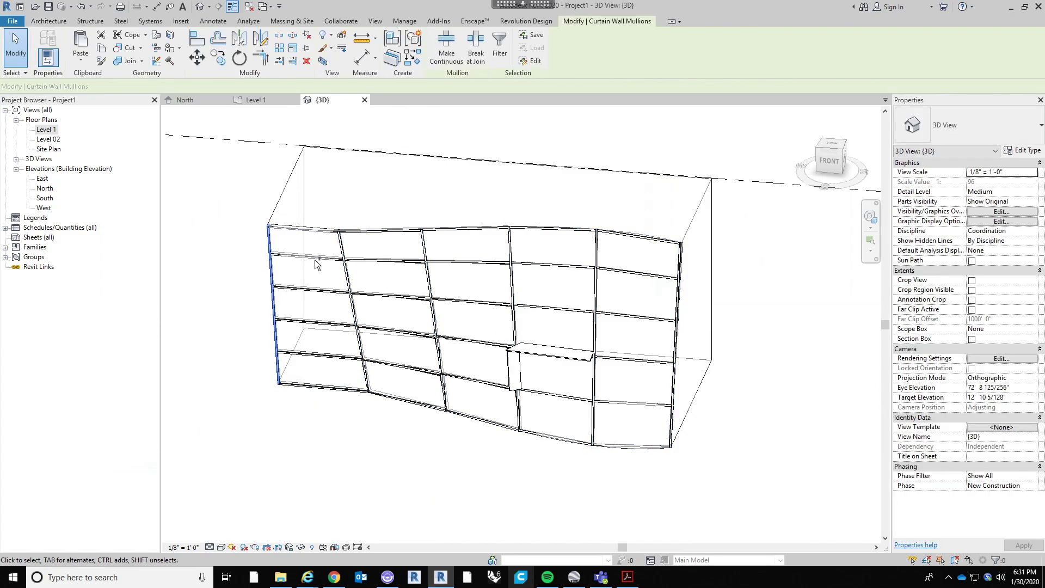
pyautogui.keyDown('ctrl'); pyautogui.moveTo(309, 199); pyautogui.dragTo(400, 483); pyautogui.keyUp('ctrl')
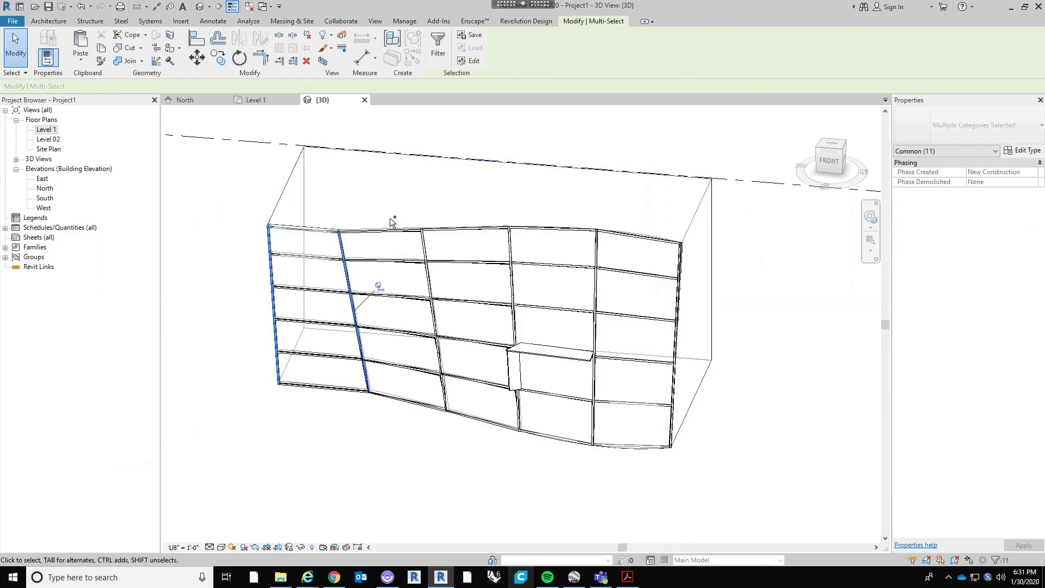
pyautogui.keyDown('ctrl'); pyautogui.moveTo(430, 421); pyautogui.dragTo(465, 482); pyautogui.keyUp('ctrl')
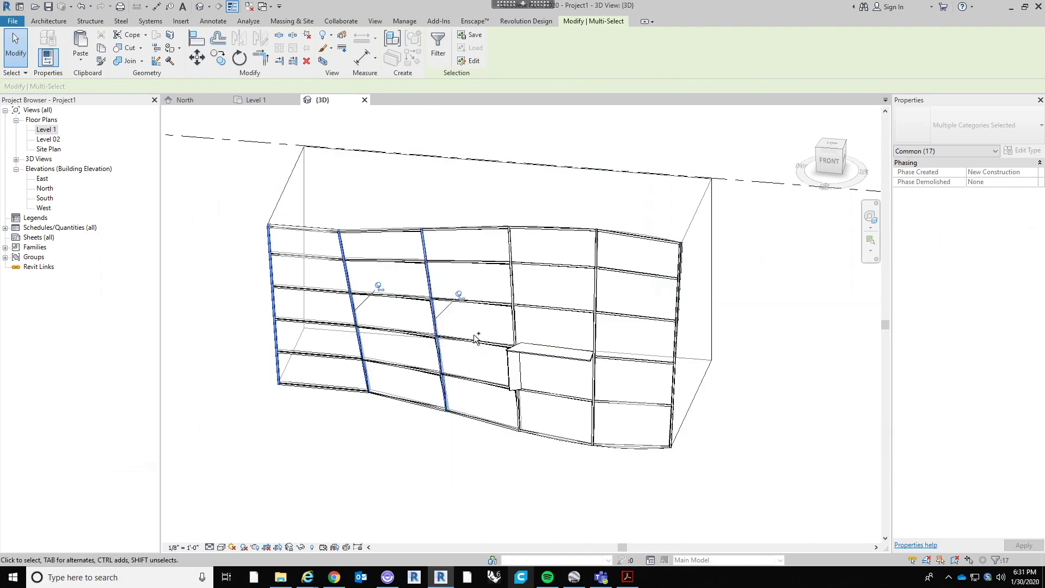
pyautogui.click(410, 191)
# Try a window selection beside the facade and a crossing selection over its rightmost bays
pyautogui.scroll(-3, 554, 401)
pyautogui.scroll(2, 524, 333)
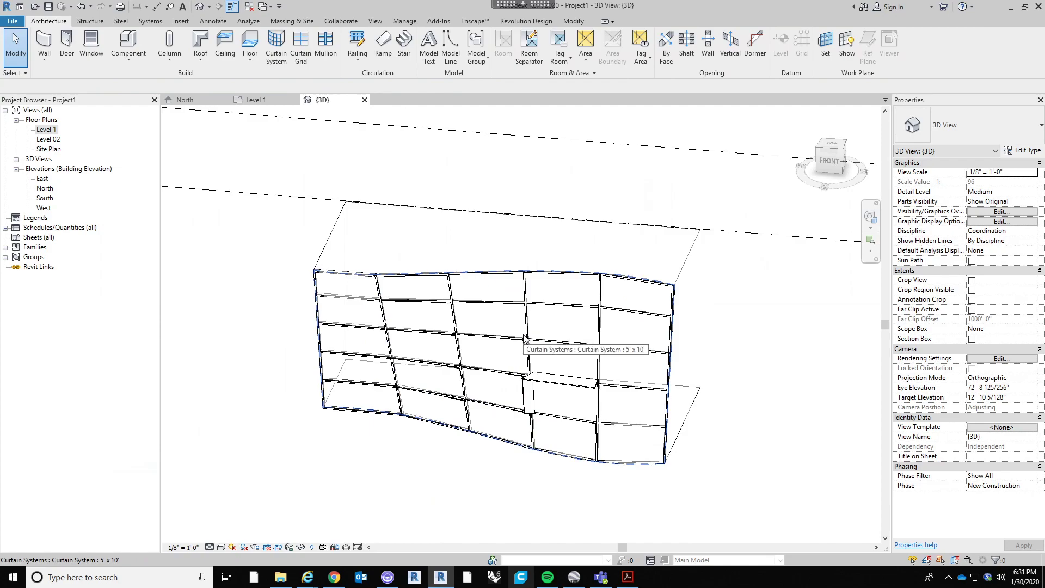
pyautogui.moveTo(240, 219); pyautogui.dragTo(267, 353)
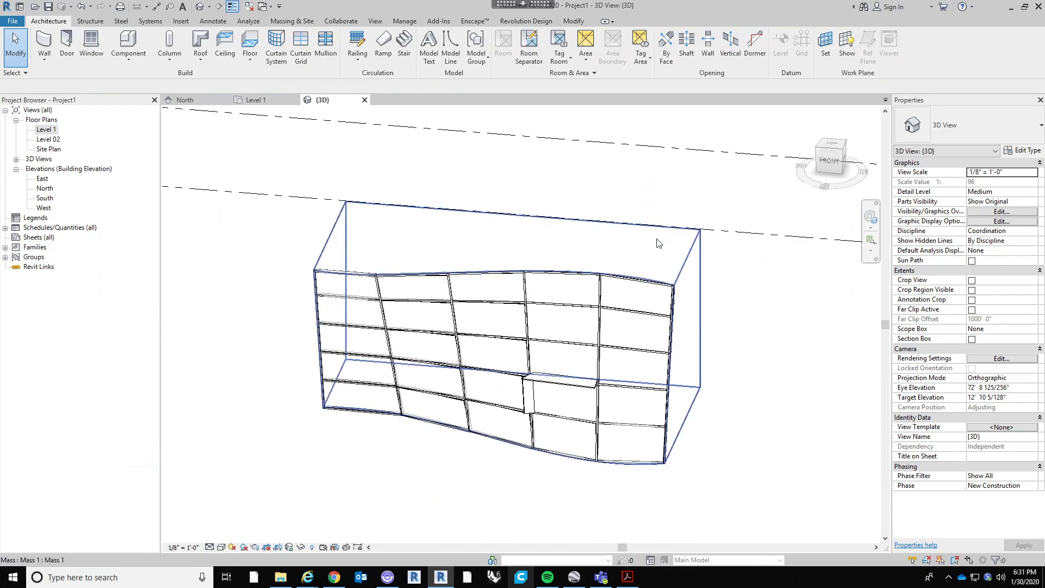
pyautogui.moveTo(755, 248); pyautogui.dragTo(574, 503)
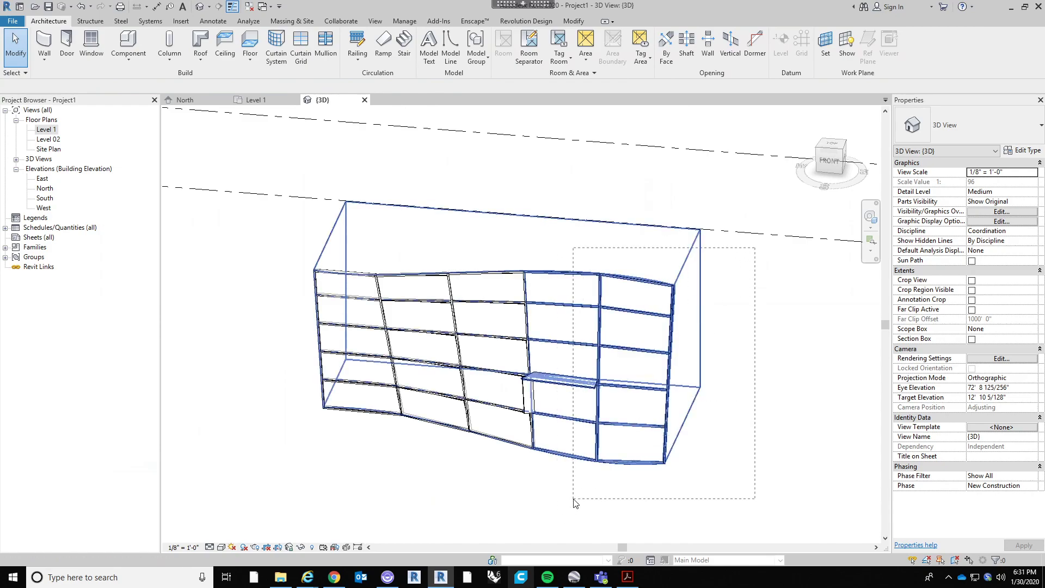
pyautogui.moveTo(574, 503); pyautogui.dragTo(716, 390)
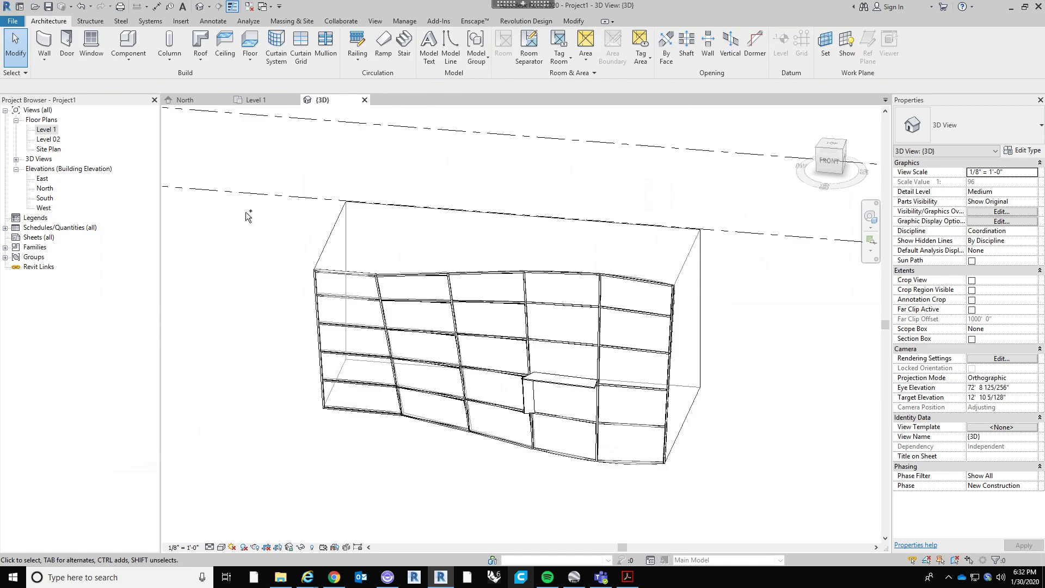
# Reselect all six vertical mullion lines across the facade with additive window selections, one line at a time
pyautogui.click(234, 213)
pyautogui.moveTo(266, 231); pyautogui.dragTo(354, 447)
pyautogui.keyDown('ctrl'); pyautogui.moveTo(361, 235); pyautogui.dragTo(425, 469); pyautogui.keyUp('ctrl')
pyautogui.keyDown('ctrl'); pyautogui.moveTo(417, 234); pyautogui.dragTo(506, 482); pyautogui.keyUp('ctrl')
pyautogui.keyDown('ctrl'); pyautogui.moveTo(478, 235); pyautogui.dragTo(544, 498); pyautogui.keyUp('ctrl')
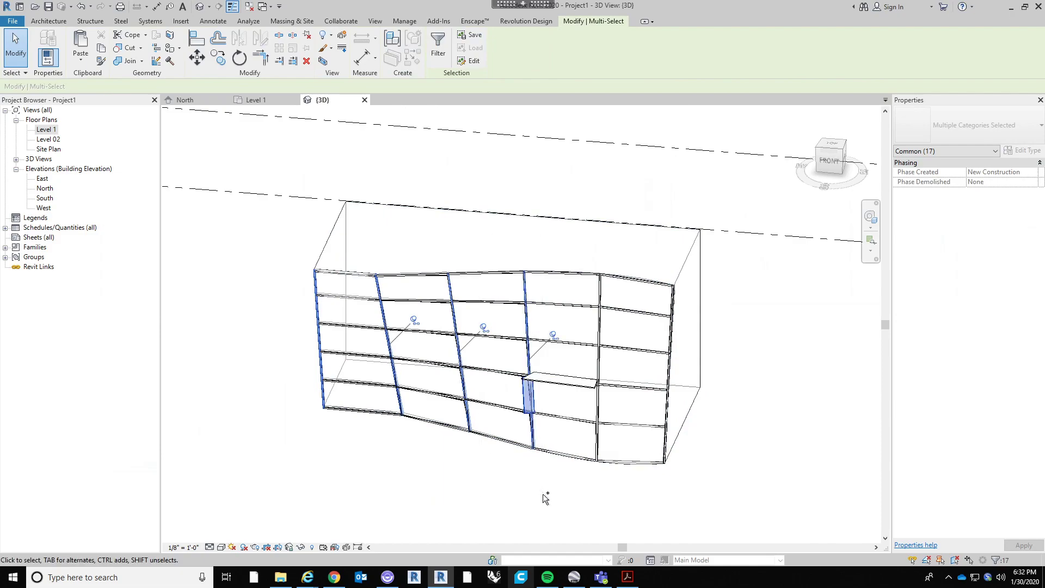
pyautogui.keyDown('ctrl'); pyautogui.moveTo(544, 227); pyautogui.dragTo(621, 470); pyautogui.keyUp('ctrl')
pyautogui.keyDown('ctrl'); pyautogui.moveTo(653, 228); pyautogui.dragTo(690, 489); pyautogui.keyUp('ctrl')
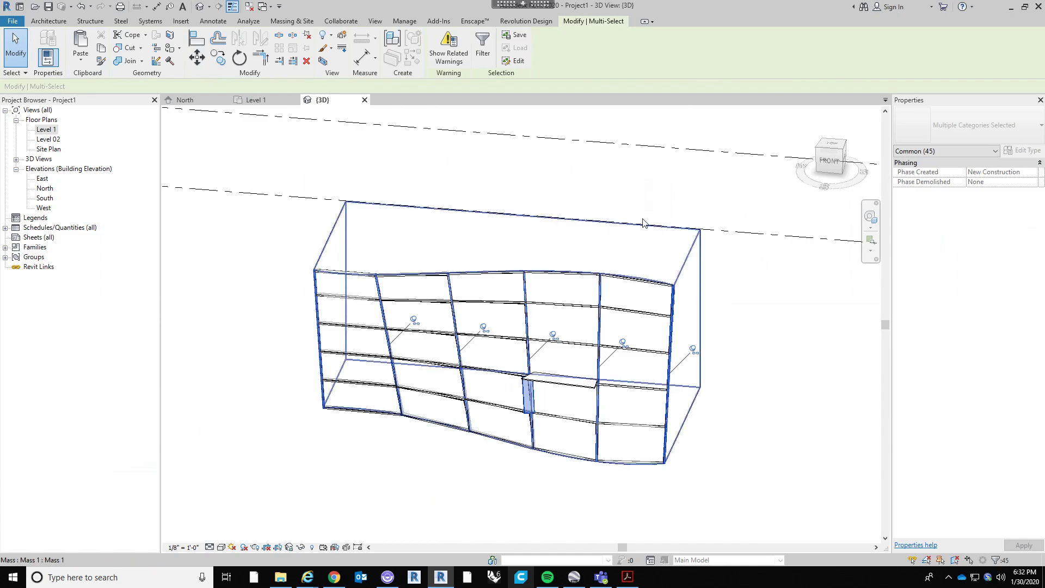
# Filter the selection down to the Curtain Wall Mullions and change their type to Vertical Fin
pyautogui.click(484, 55)
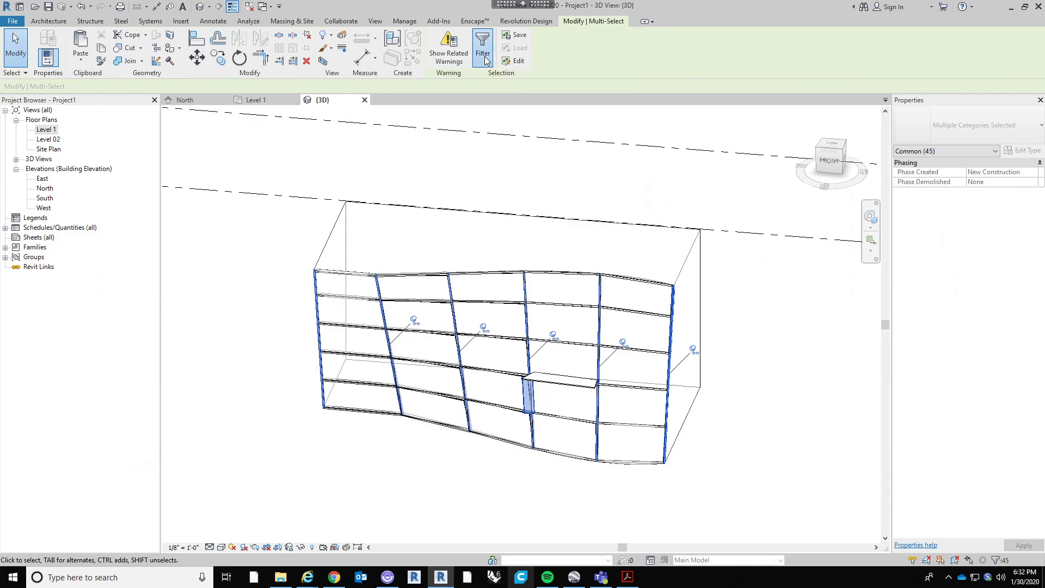
pyautogui.click(733, 150)
pyautogui.click(733, 142)
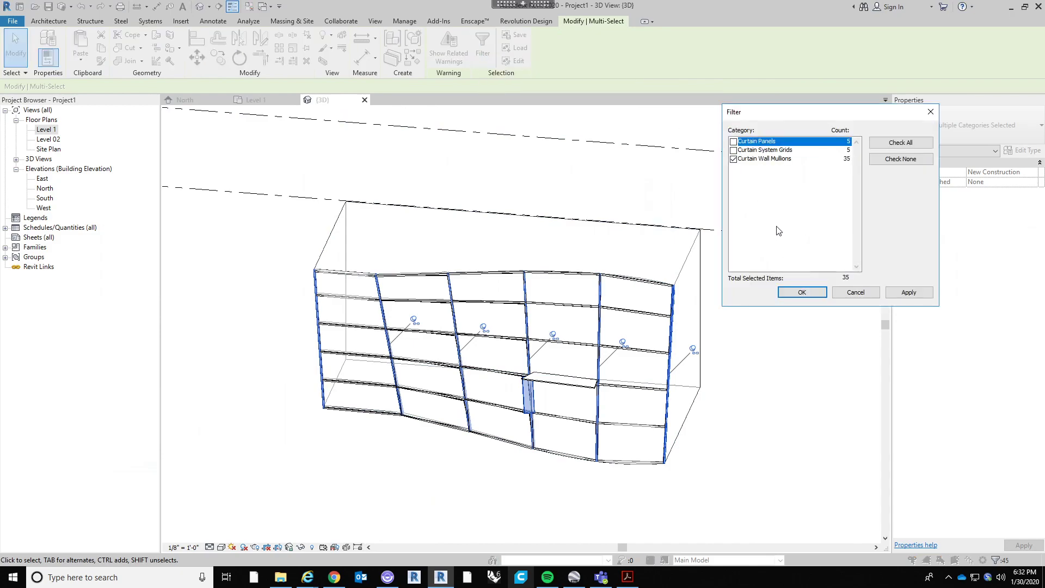
pyautogui.click(803, 294)
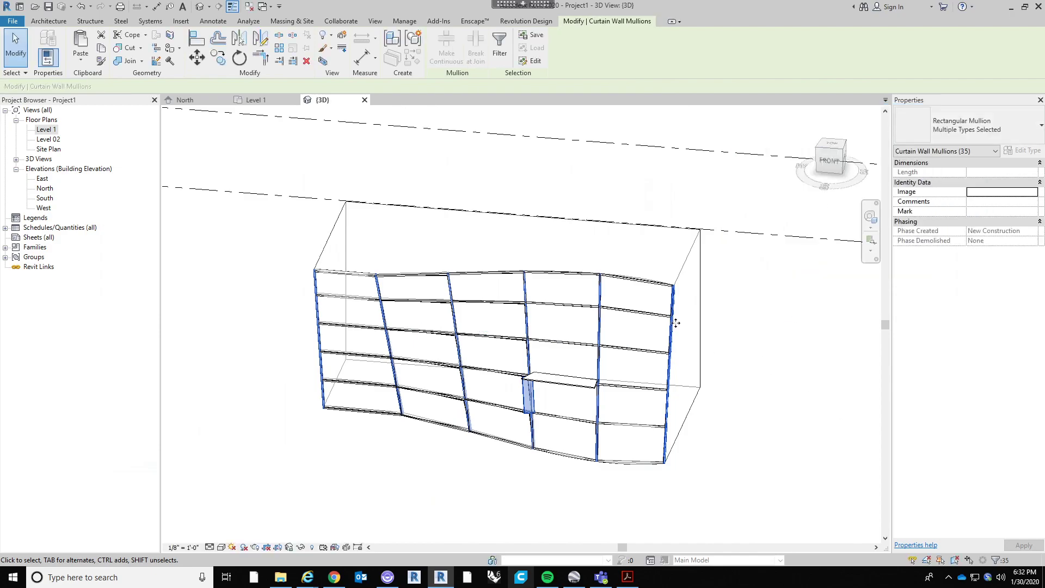
pyautogui.click(961, 129)
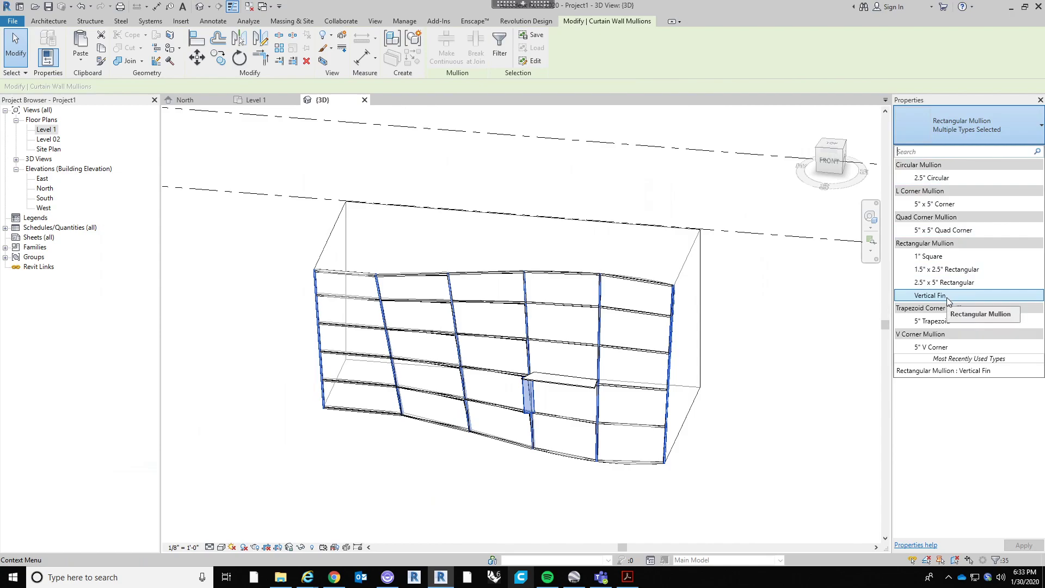
pyautogui.click(947, 297)
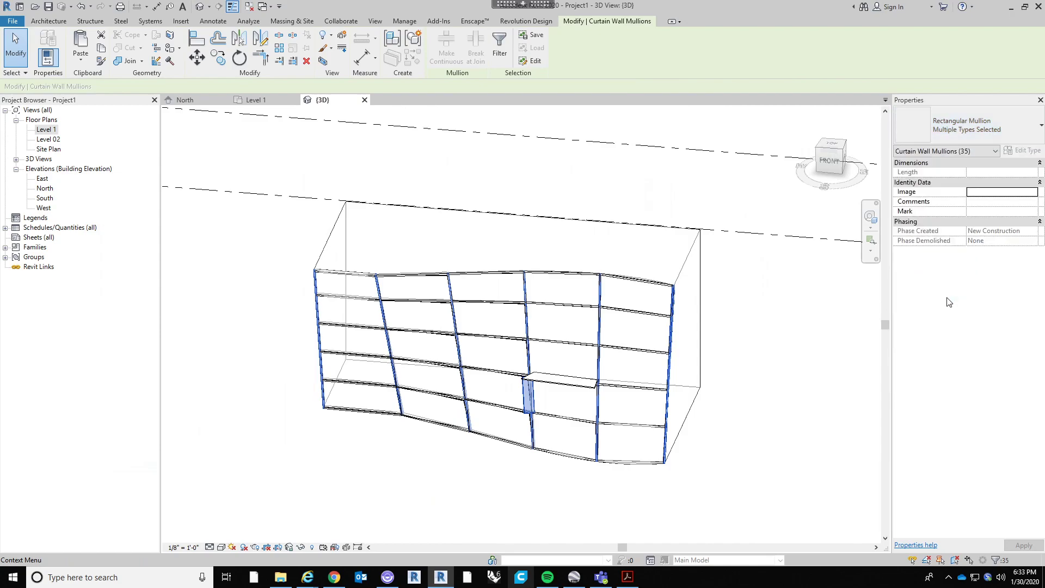
pyautogui.click(817, 374)
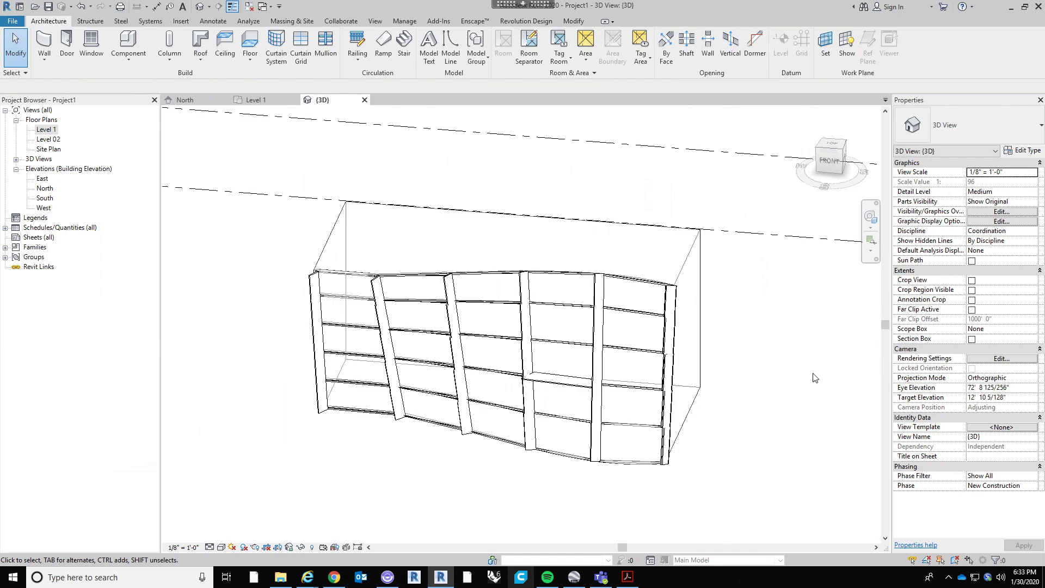
# Examine the vertical fins along the curved facade from several angles and distances
pyautogui.keyDown('shift'); pyautogui.moveTo(727, 428); pyautogui.dragTo(546, 438, button='middle'); pyautogui.keyUp('shift')
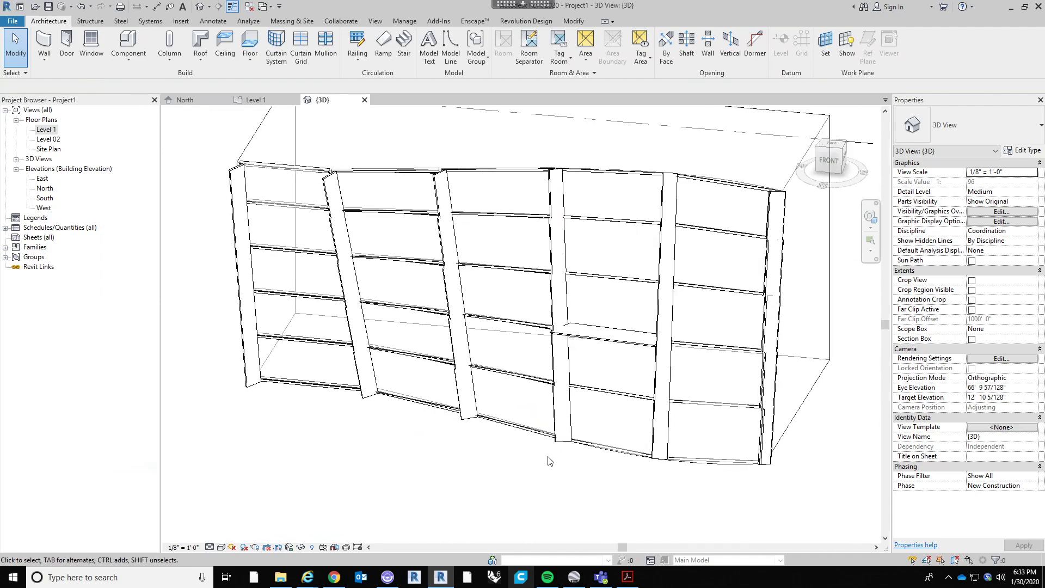
pyautogui.scroll(-3, 582, 397)
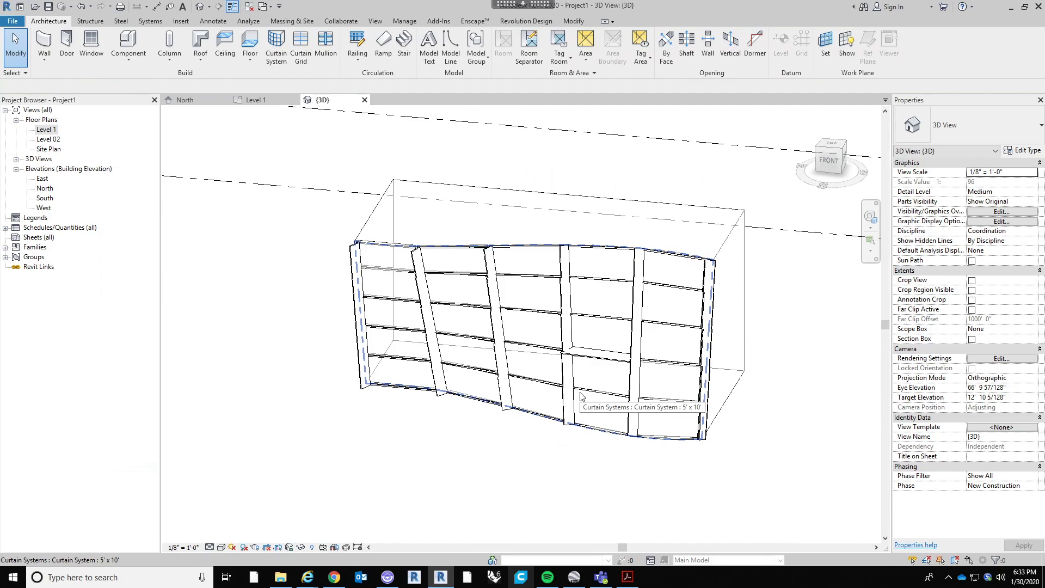
pyautogui.moveTo(560, 446); pyautogui.dragTo(509, 451, button='middle')
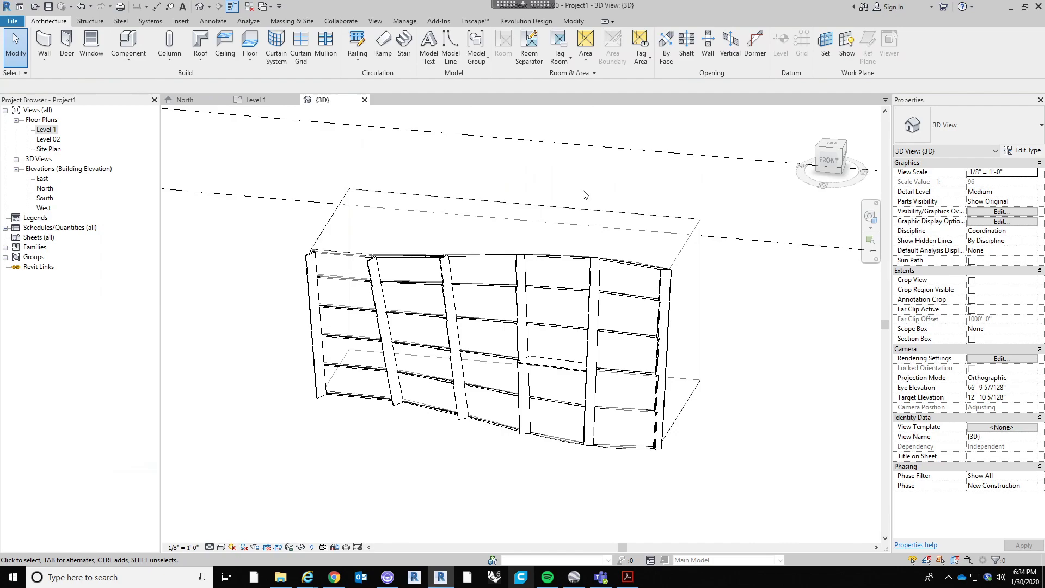
pyautogui.scroll(2, 447, 440)
pyautogui.keyDown('shift'); pyautogui.moveTo(447, 440); pyautogui.dragTo(539, 376, button='middle'); pyautogui.keyUp('shift')
pyautogui.scroll(-4, 539, 375)
pyautogui.keyDown('shift'); pyautogui.moveTo(648, 440); pyautogui.dragTo(602, 460, button='middle'); pyautogui.keyUp('shift')
pyautogui.scroll(2, 639, 353)
pyautogui.moveTo(634, 295); pyautogui.dragTo(589, 477, button='middle')
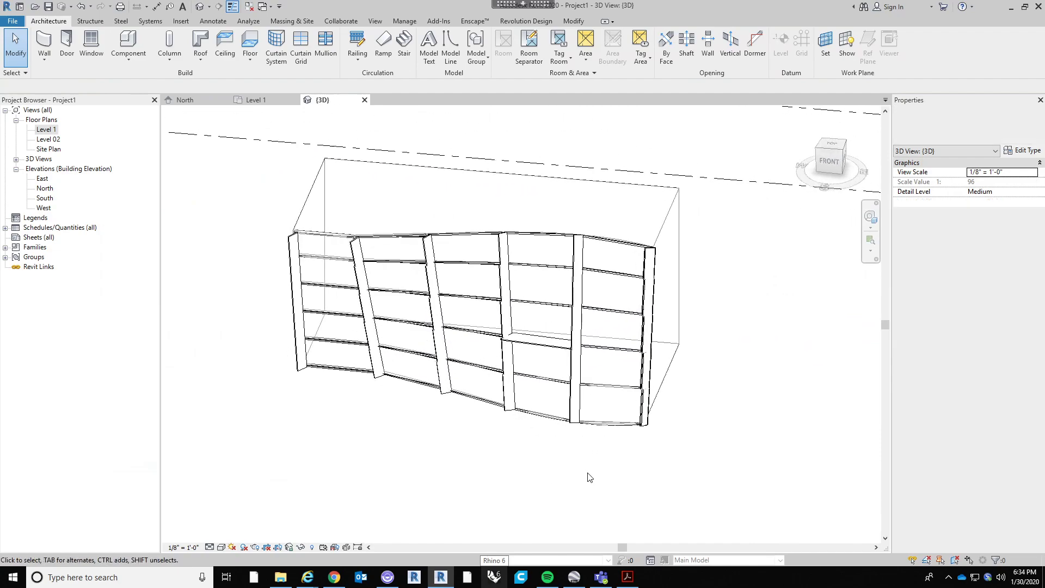
pyautogui.scroll(2, 474, 285)
pyautogui.scroll(2, 483, 278)
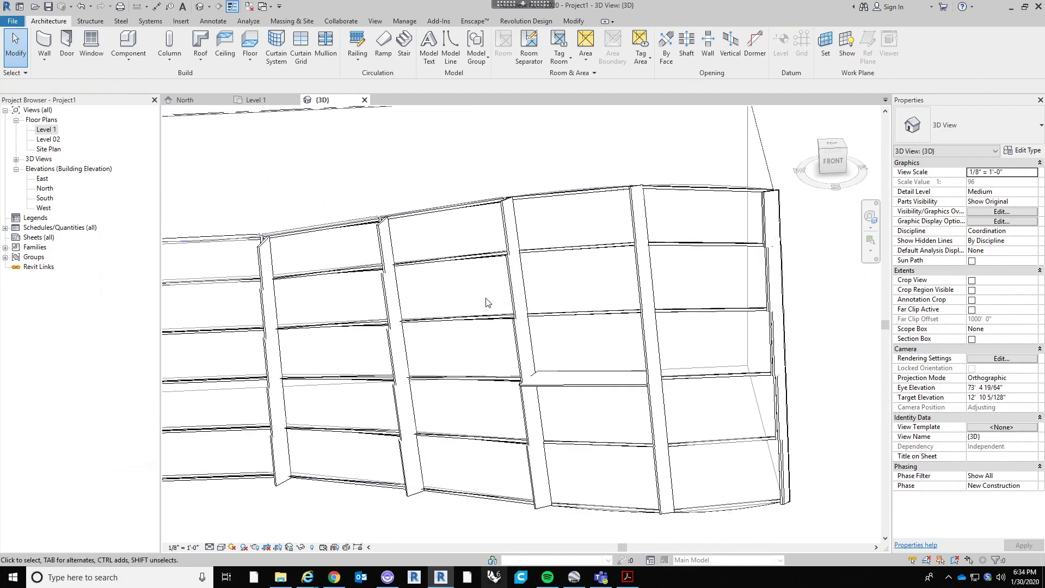
pyautogui.scroll(-4, 490, 229)
pyautogui.keyDown('shift'); pyautogui.moveTo(612, 327); pyautogui.dragTo(590, 341, button='middle'); pyautogui.keyUp('shift')
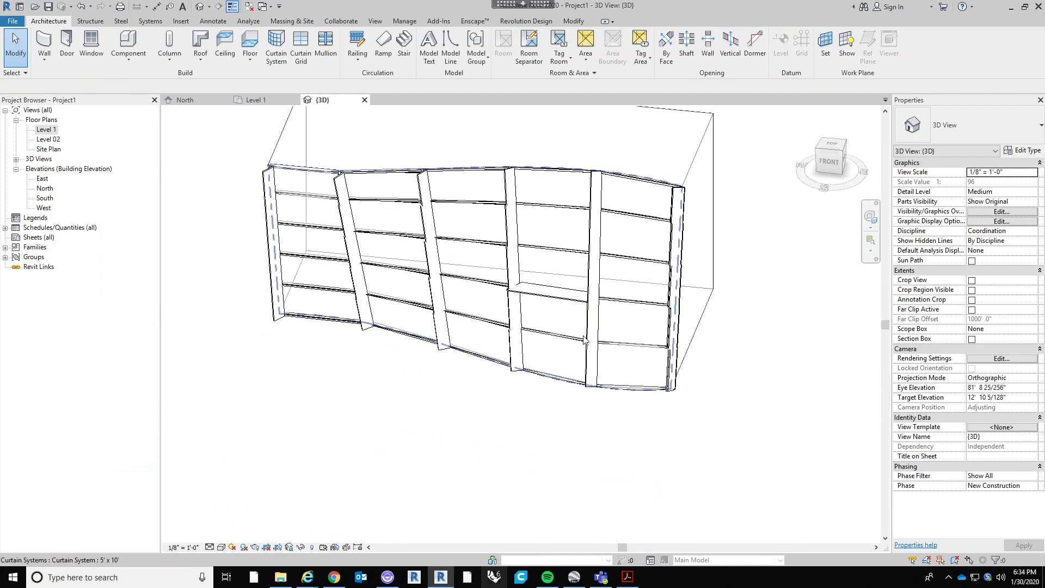
# Select a single horizontal 2.5" x 5" Rectangular mullion near the middle of the facade
pyautogui.scroll(2, 472, 208)
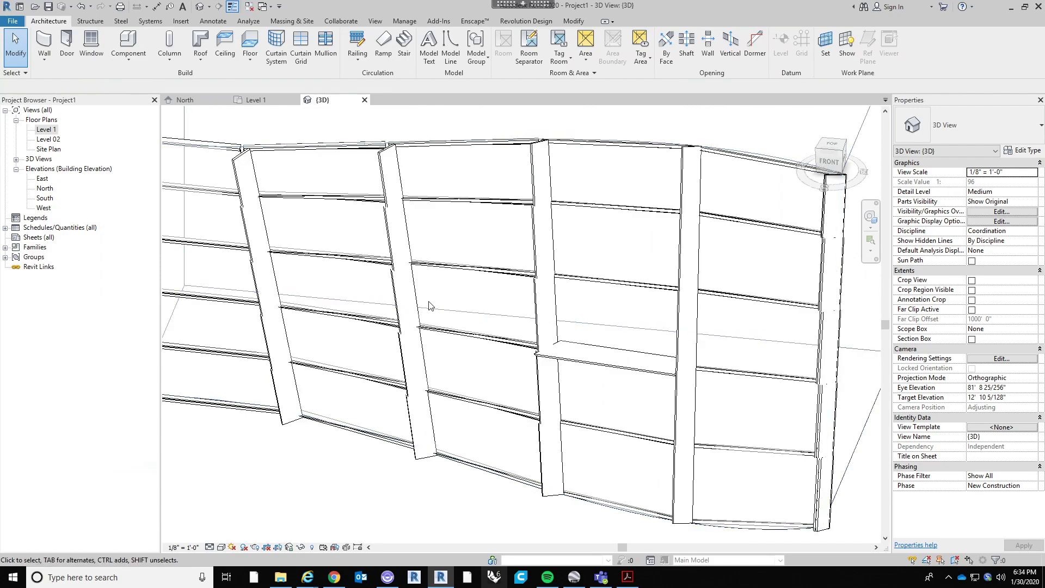
pyautogui.scroll(2, 459, 280)
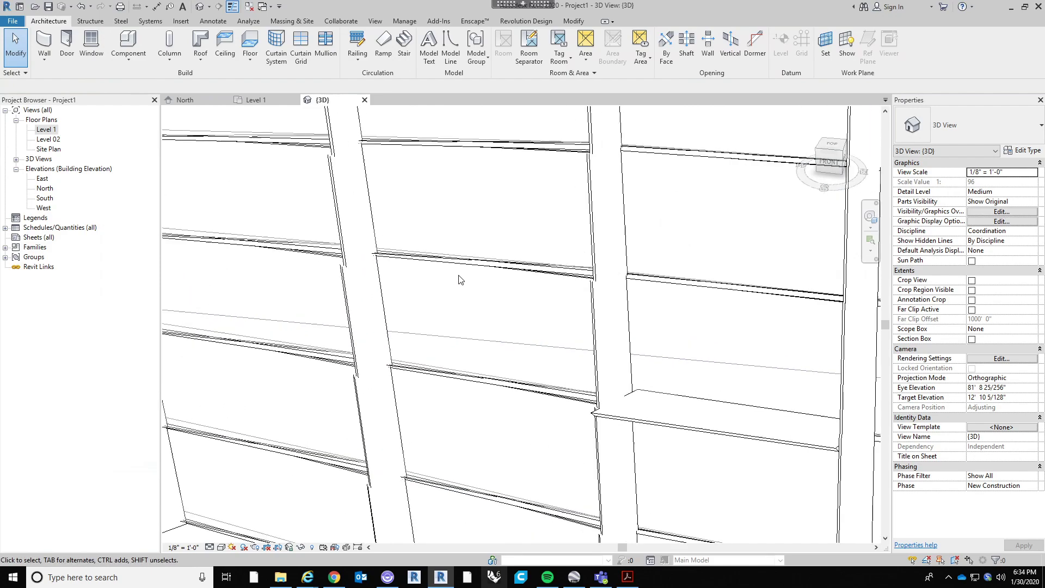
pyautogui.click(485, 262)
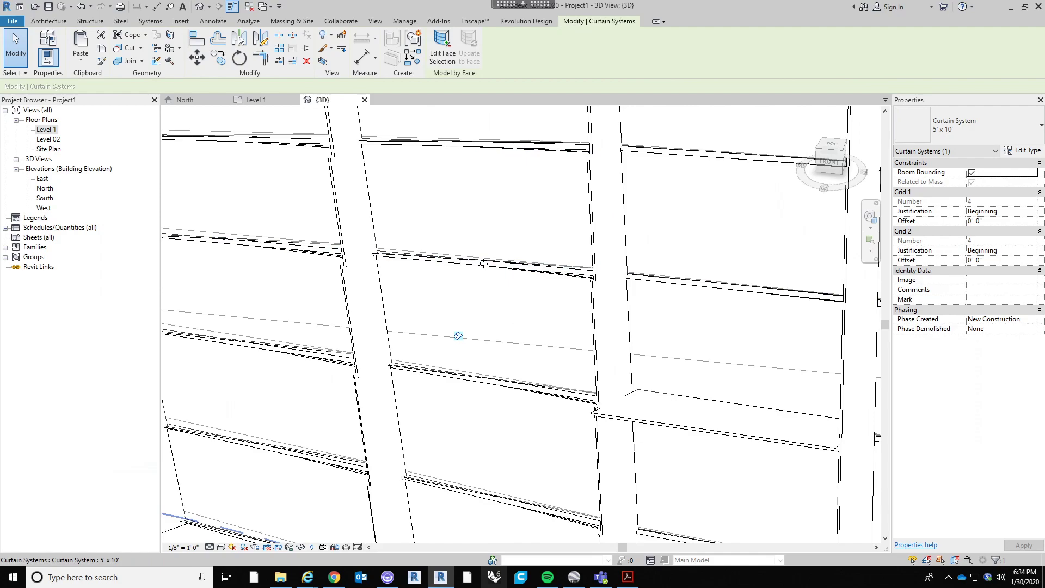
pyautogui.press('Tab')
pyautogui.press('Tab')
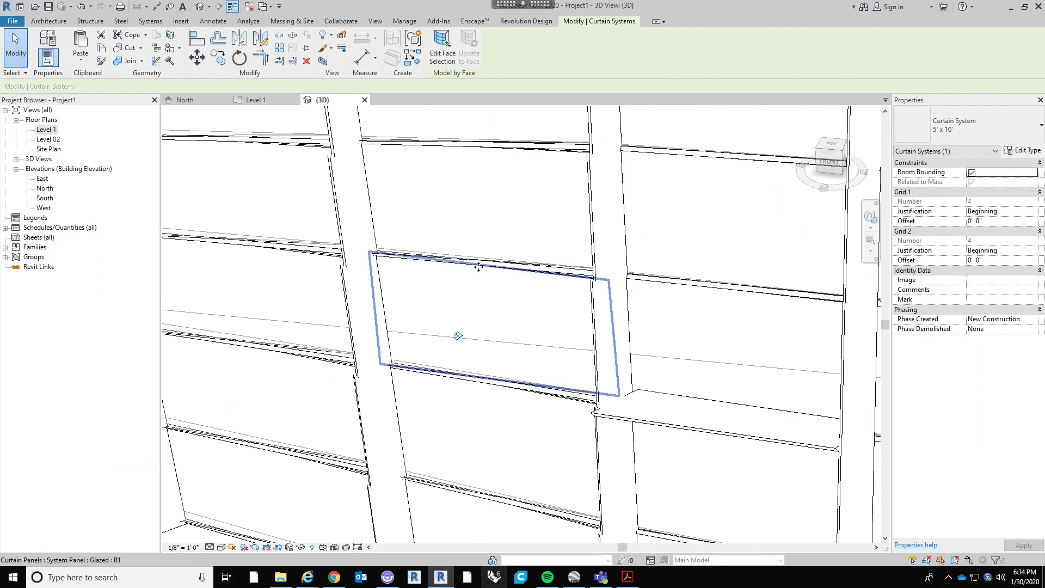
pyautogui.click(478, 267)
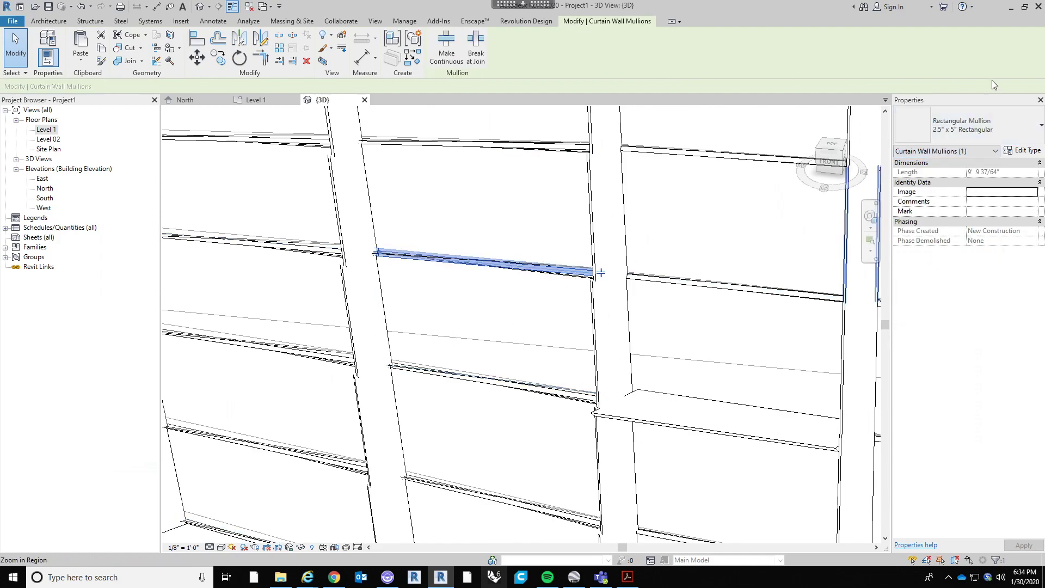
# Duplicate the selected horizontal mullion's type under the name Reveal
pyautogui.click(1030, 146)
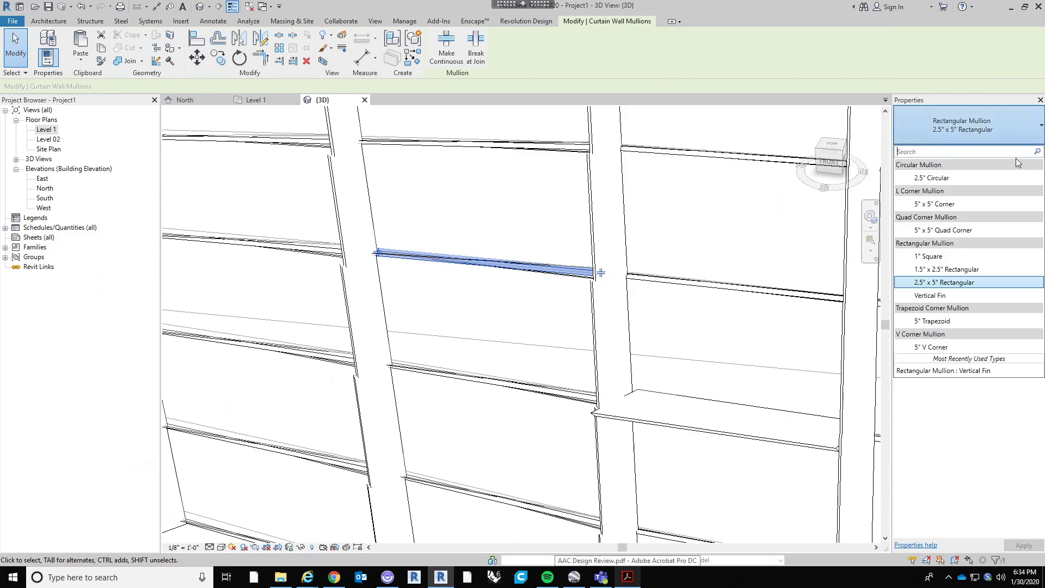
pyautogui.click(1026, 142)
pyautogui.click(1024, 151)
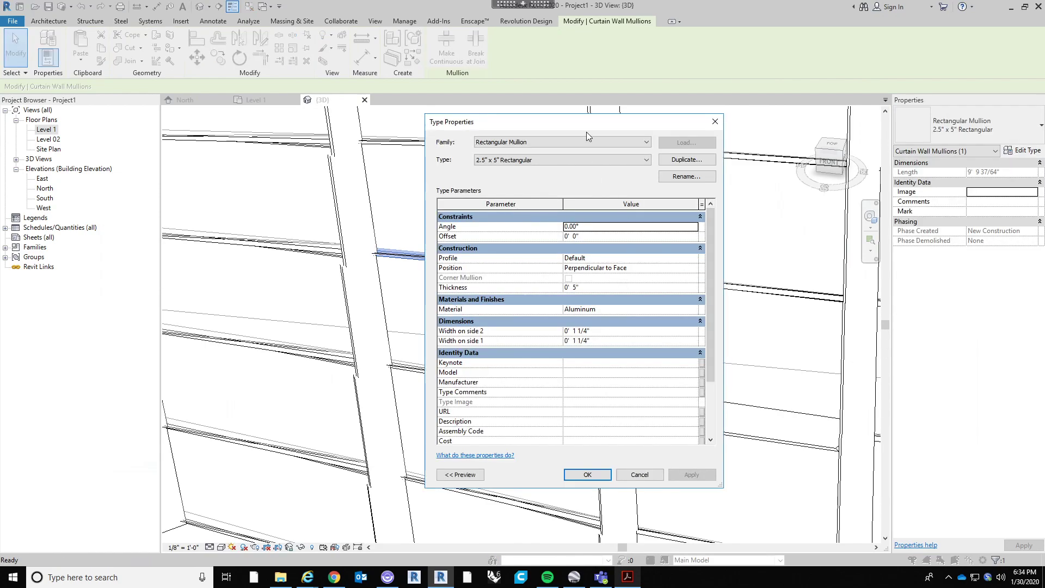
pyautogui.moveTo(624, 119); pyautogui.dragTo(570, 112)
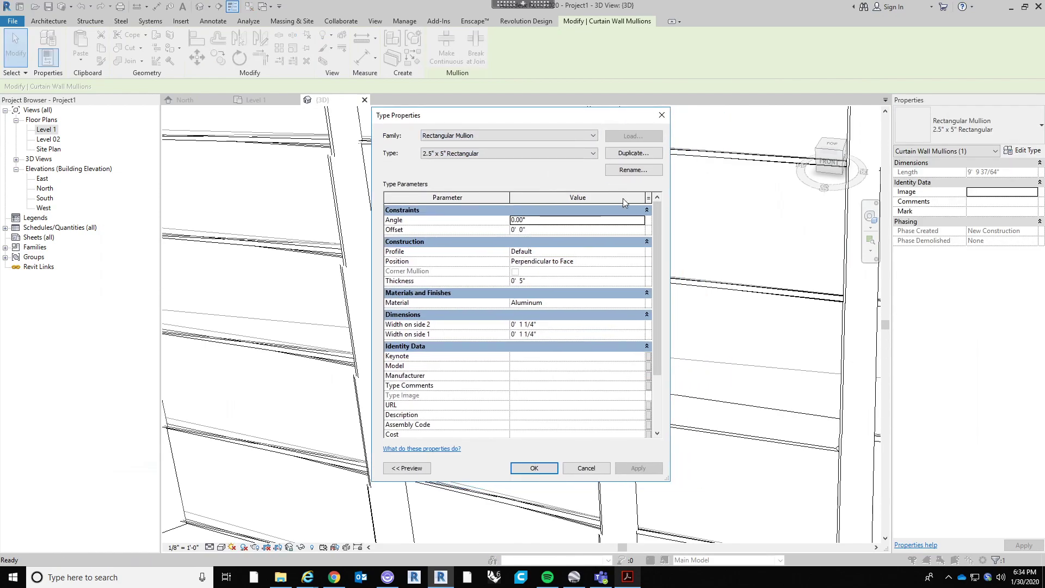
pyautogui.click(623, 153)
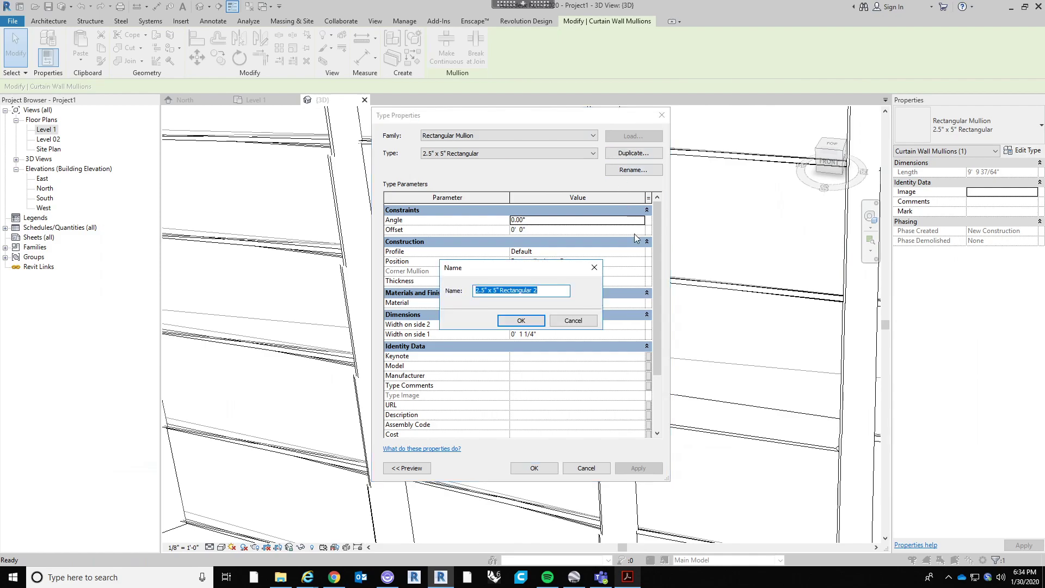
pyautogui.write('Reveal')
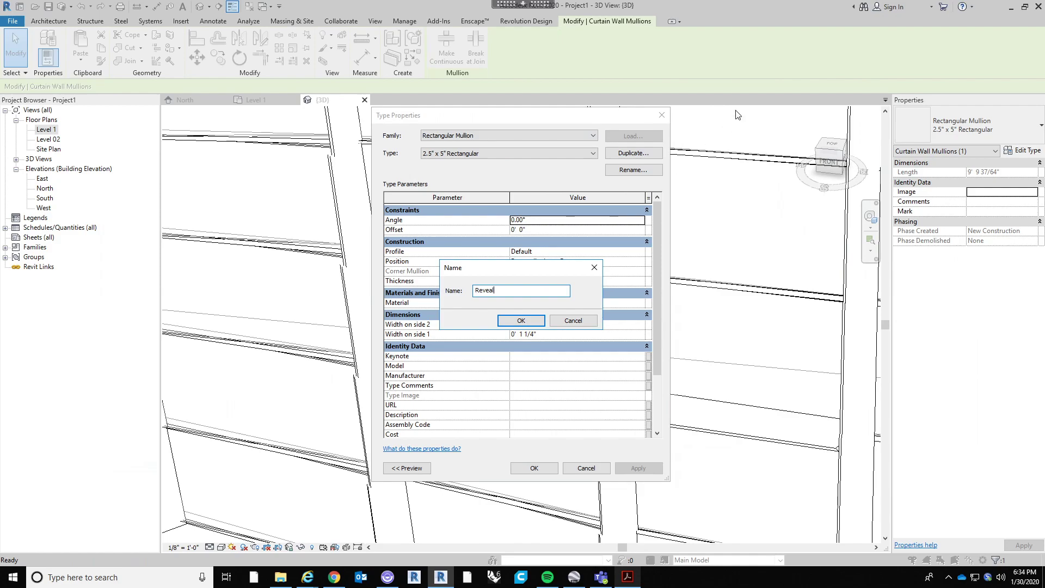
pyautogui.press('Return')
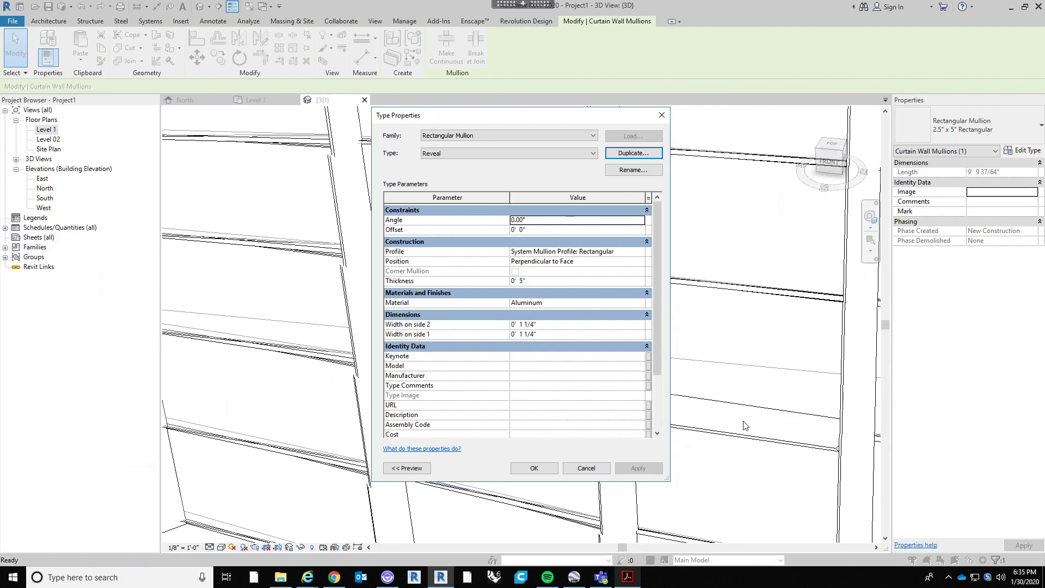
# Set the Reveal type's widths on side 1 and side 2 to 1/2" and its thickness to 1/4"
pyautogui.click(589, 326)
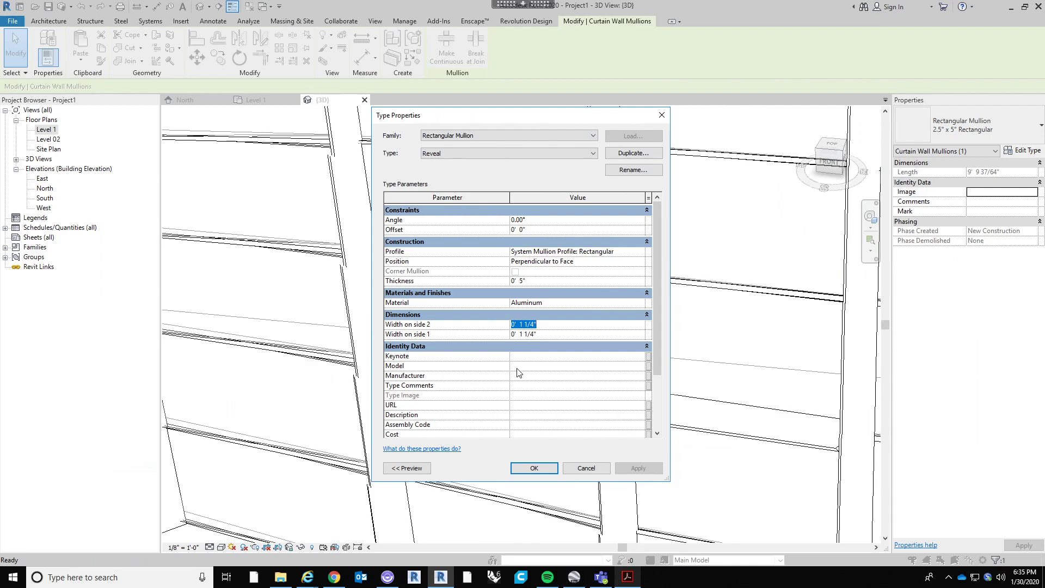
pyautogui.write('.5"')
pyautogui.press('Return')
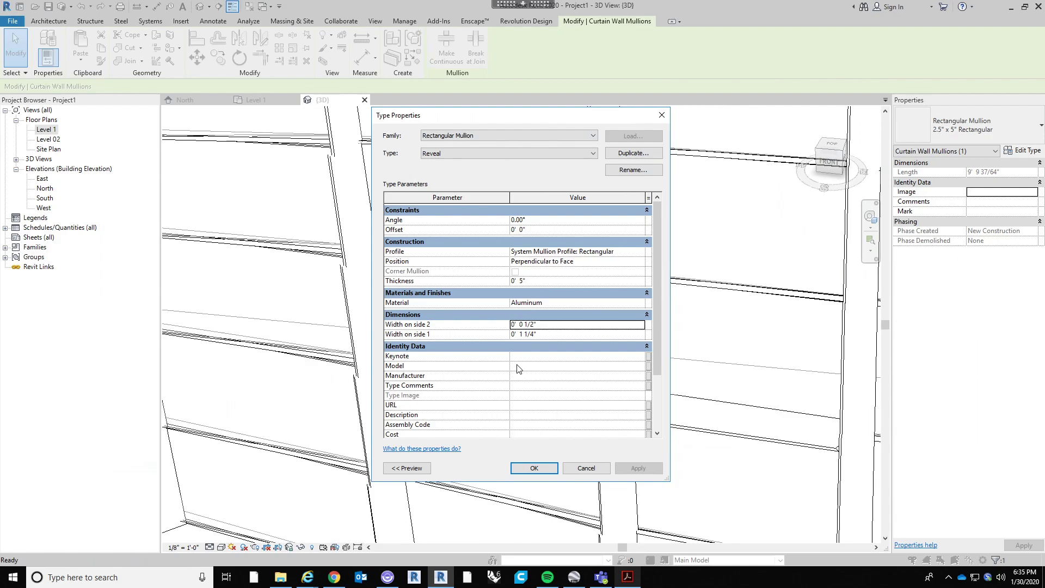
pyautogui.click(553, 326)
pyautogui.hotkey('ctrl', 'c')
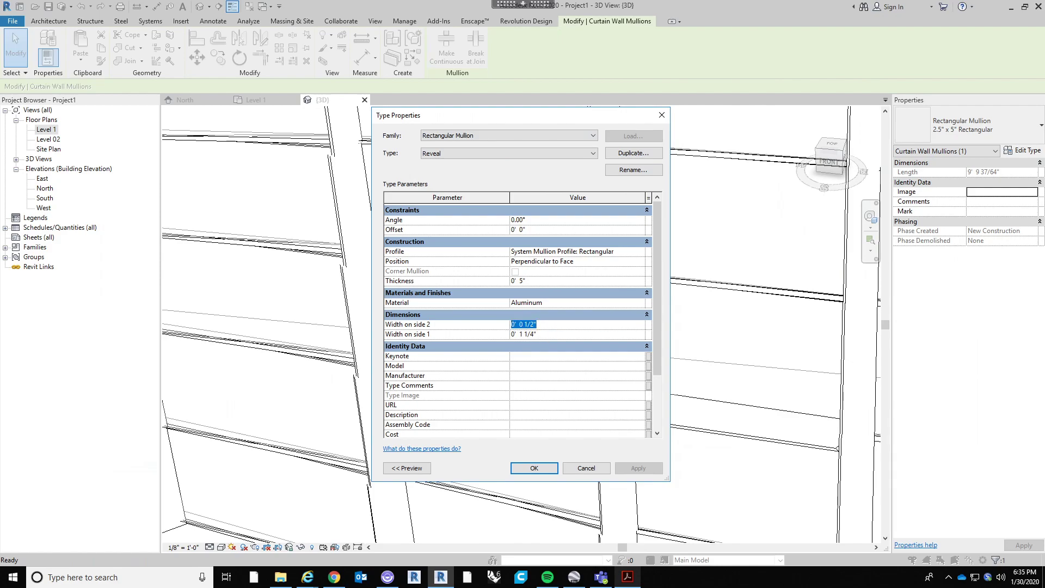
pyautogui.click(557, 335)
pyautogui.hotkey('ctrl', 'v')
pyautogui.click(553, 282)
pyautogui.write('.25')
pyautogui.press('Return')
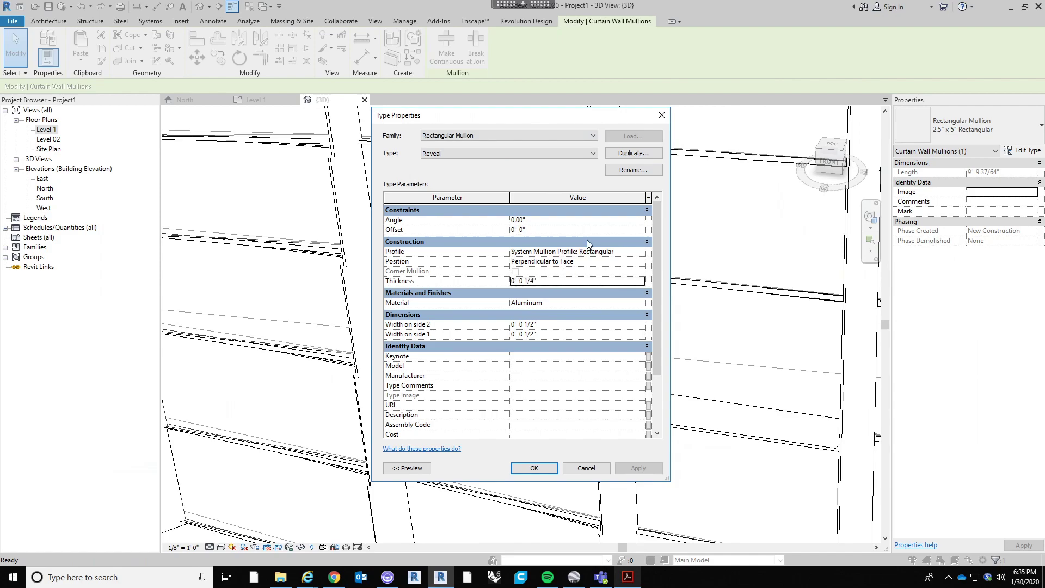
# Set the Reveal type's offset to -1/8", apply the type to the mullion and clear the selection
pyautogui.click(544, 231)
pyautogui.write('-')
pyautogui.write('.25')
pyautogui.press('BackSpace')
pyautogui.press('BackSpace')
pyautogui.press('BackSpace')
pyautogui.write('.125')
pyautogui.press('Return')
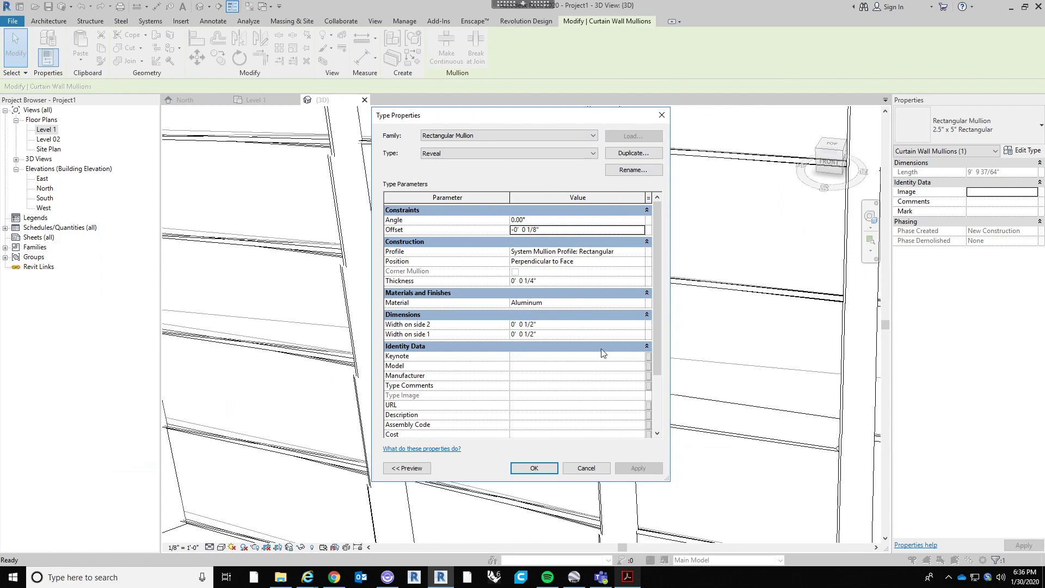
pyautogui.click(534, 469)
pyautogui.click(500, 290)
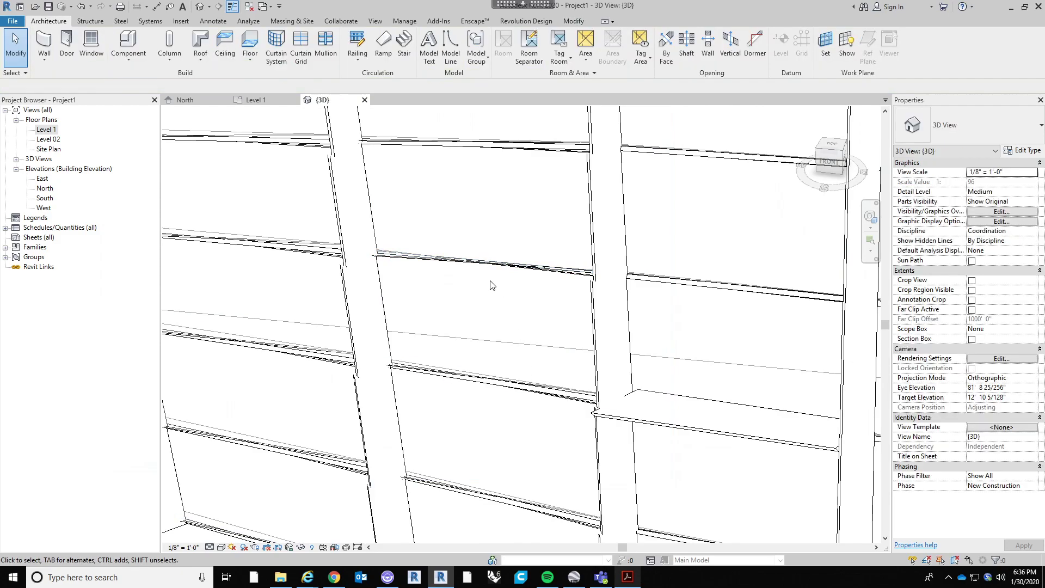
# Examine the horizontal Reveal mullion up close and in the context of the whole facade
pyautogui.scroll(5, 500, 291)
pyautogui.keyDown('shift'); pyautogui.moveTo(513, 408); pyautogui.dragTo(602, 306, button='middle'); pyautogui.keyUp('shift')
pyautogui.scroll(-4, 566, 420)
pyautogui.scroll(3, 576, 317)
pyautogui.scroll(-4, 577, 319)
pyautogui.scroll(-4, 602, 306)
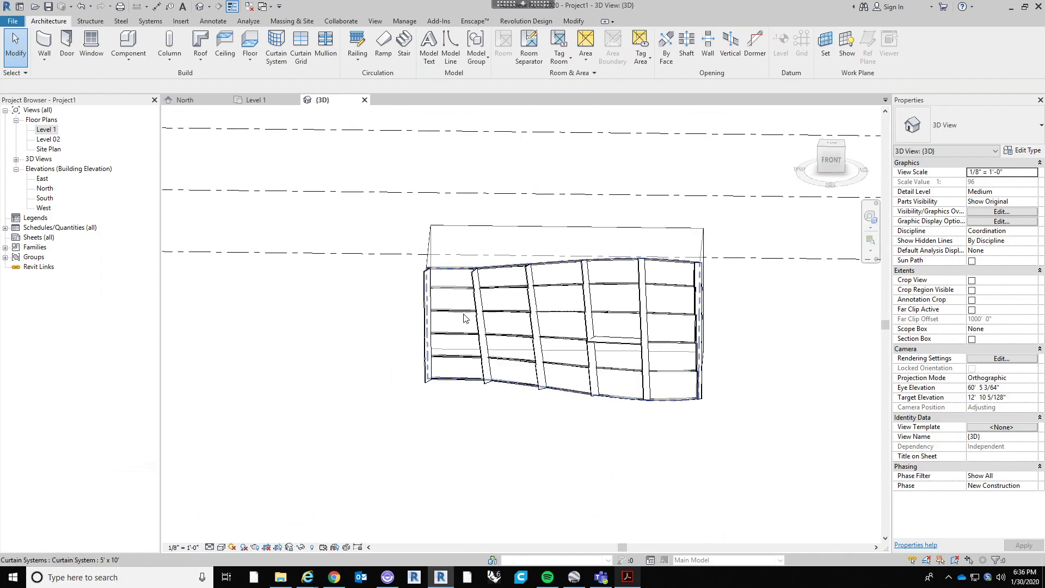
pyautogui.scroll(3, 599, 321)
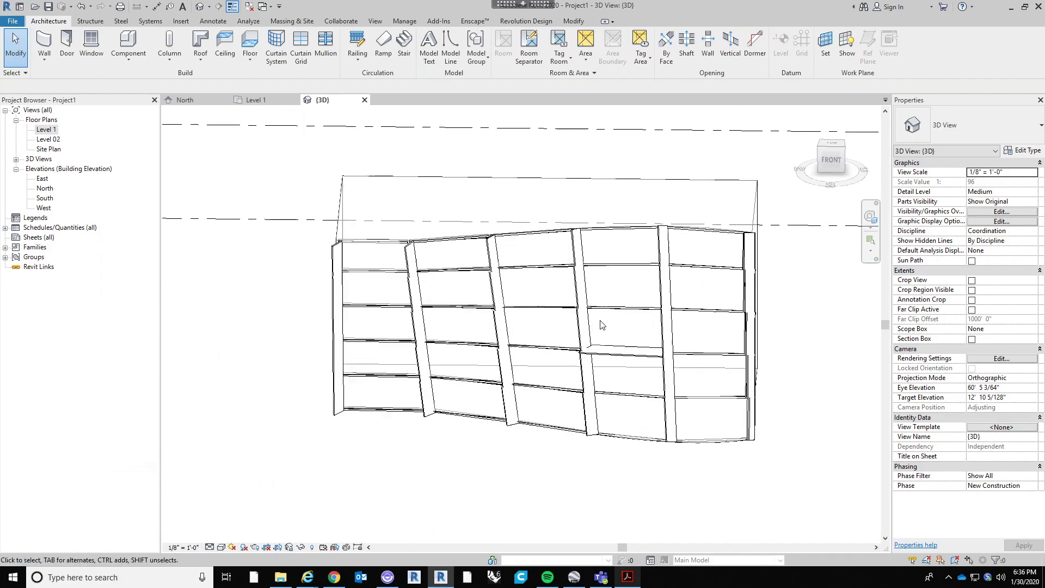
pyautogui.moveTo(185, 218); pyautogui.dragTo(182, 270)
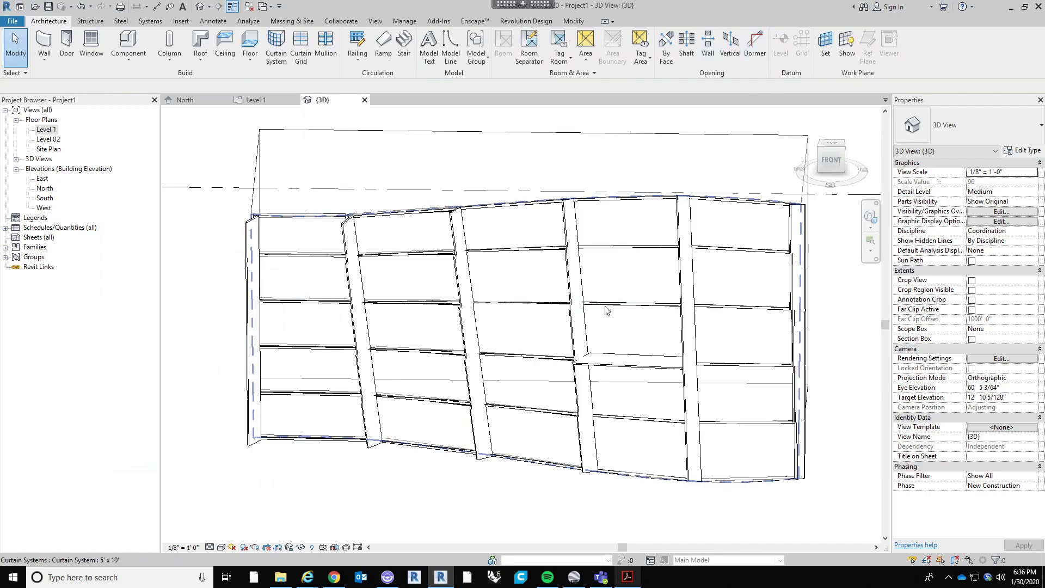
# Select the curtain system and open its type properties, moving the dialog clear of the facade
pyautogui.press('Tab')
pyautogui.click(581, 203)
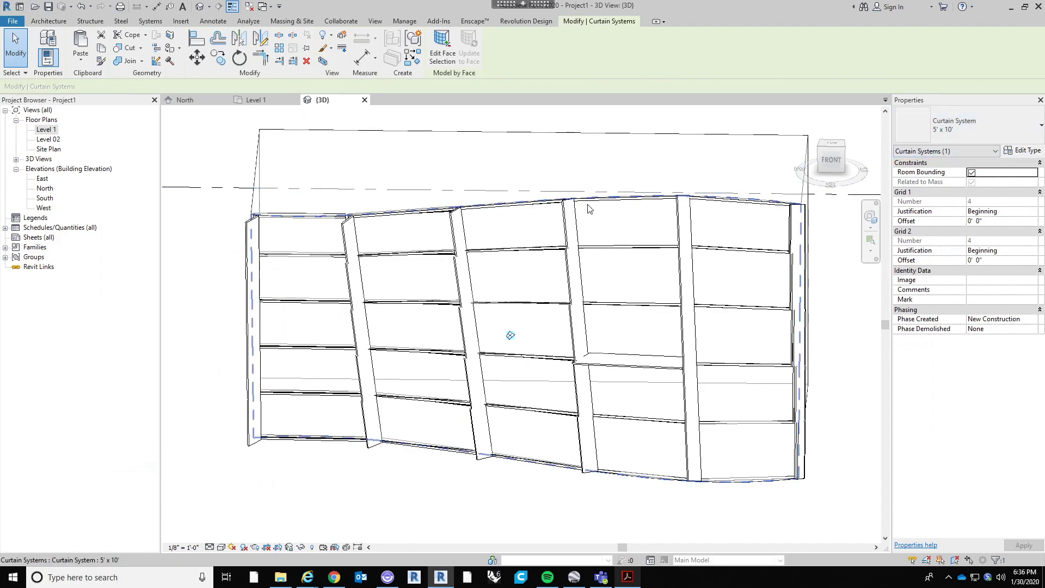
pyautogui.click(475, 171)
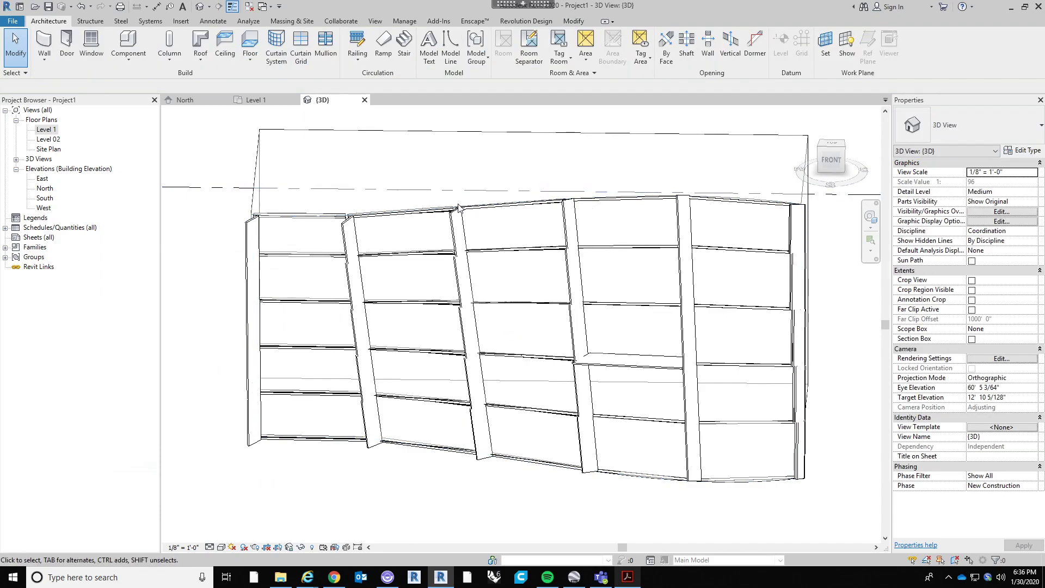
pyautogui.click(488, 205)
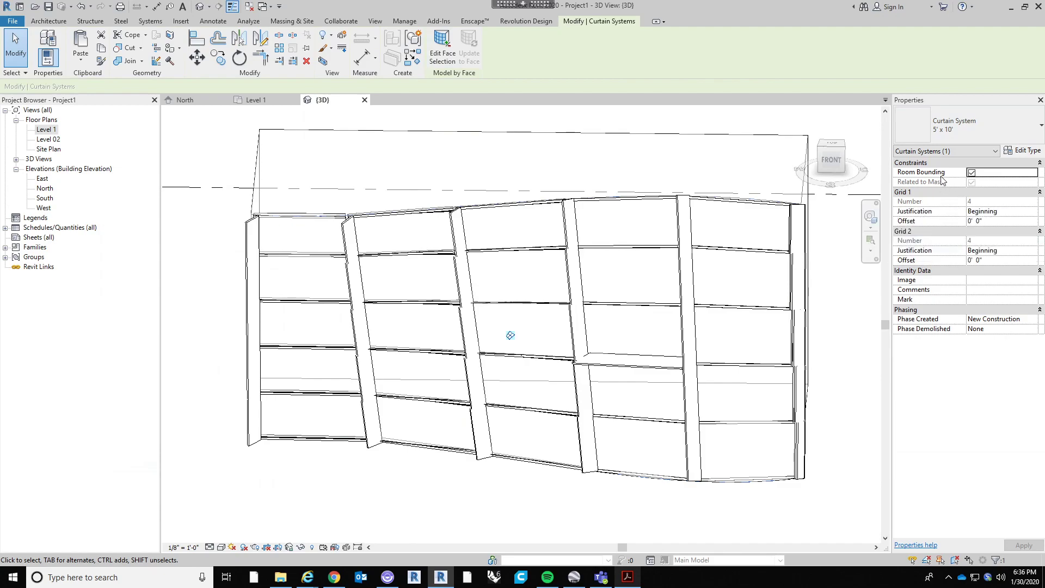
pyautogui.click(1022, 154)
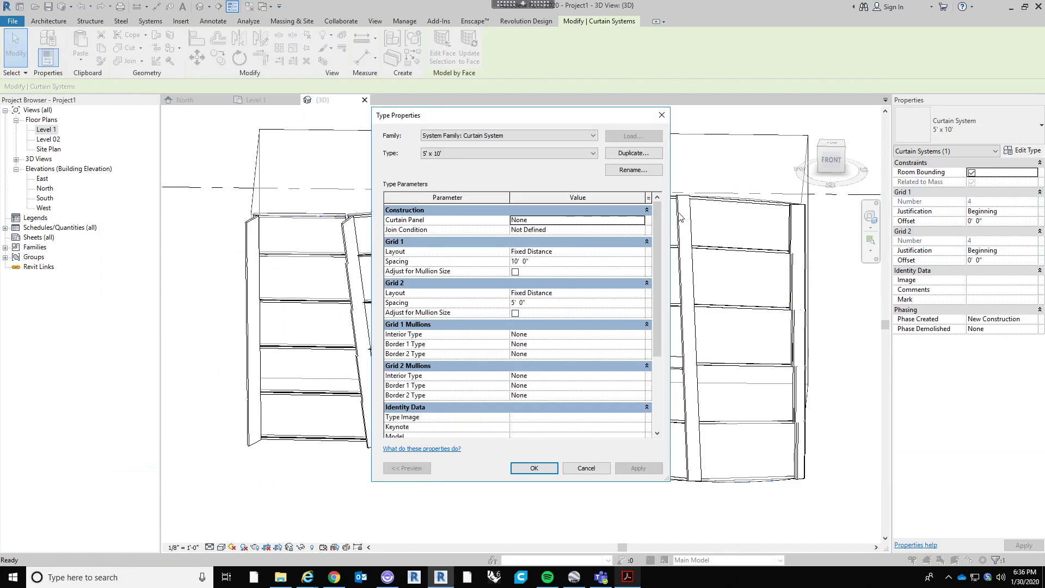
pyautogui.moveTo(555, 116)
pyautogui.mouseDown()
pyautogui.moveTo(646, 115)
pyautogui.moveTo(558, 130)
pyautogui.mouseUp()
pyautogui.click(653, 228)
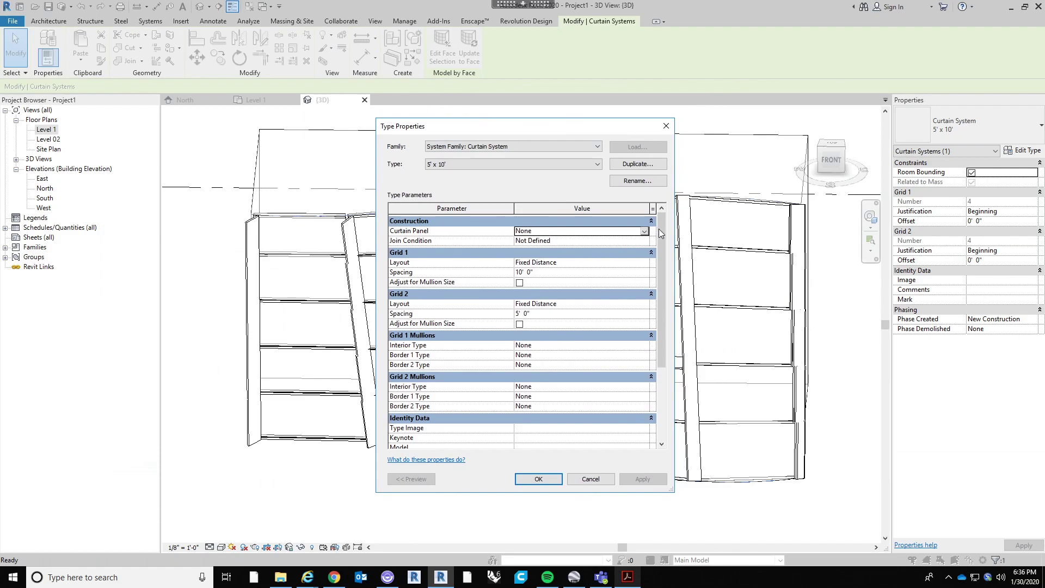
pyautogui.click(652, 223)
pyautogui.click(638, 223)
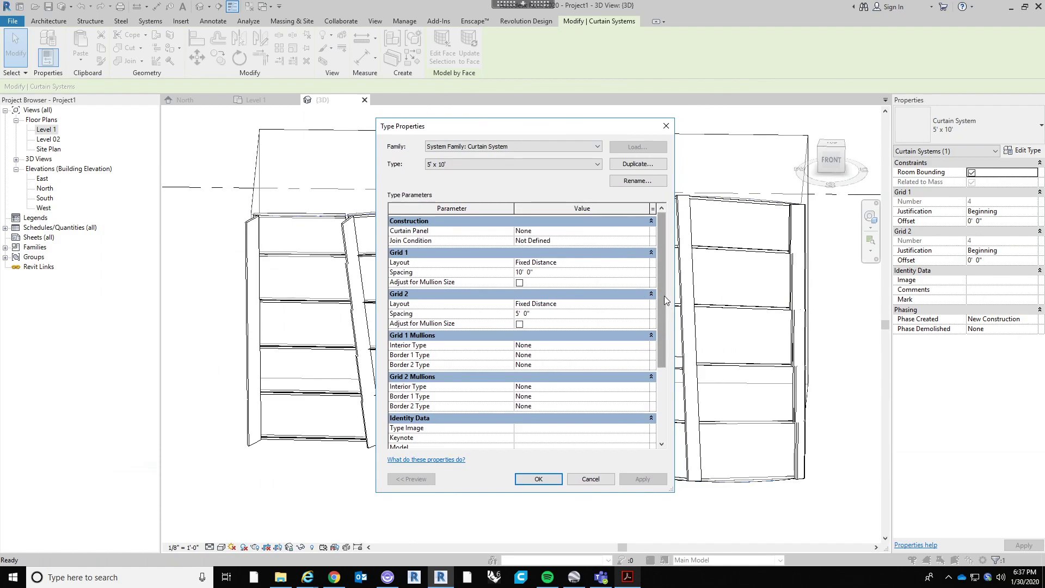
pyautogui.moveTo(660, 257)
pyautogui.mouseDown()
pyautogui.moveTo(664, 329)
pyautogui.moveTo(664, 267)
pyautogui.mouseUp()
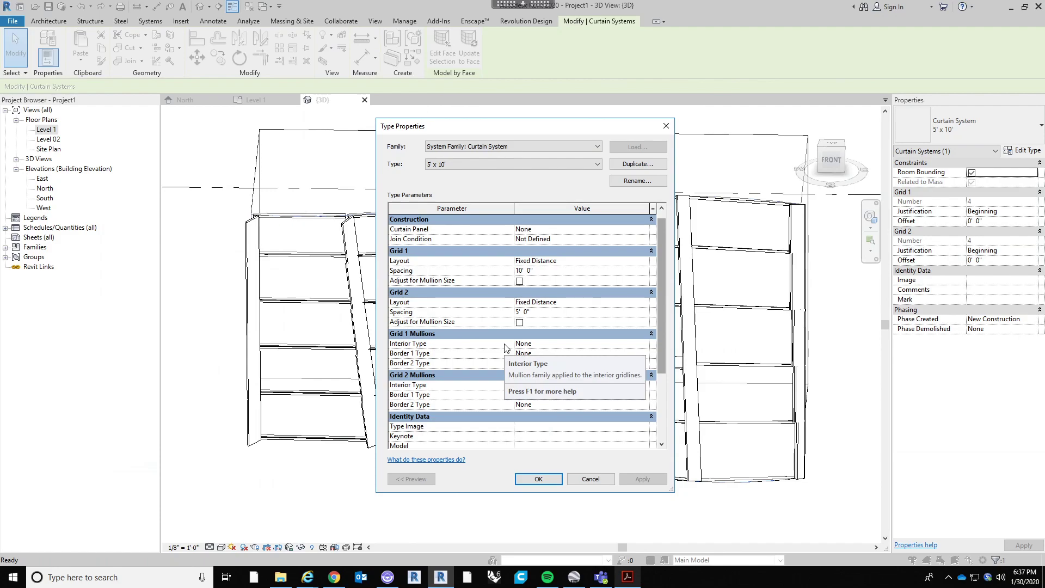
pyautogui.moveTo(551, 127); pyautogui.dragTo(883, 105)
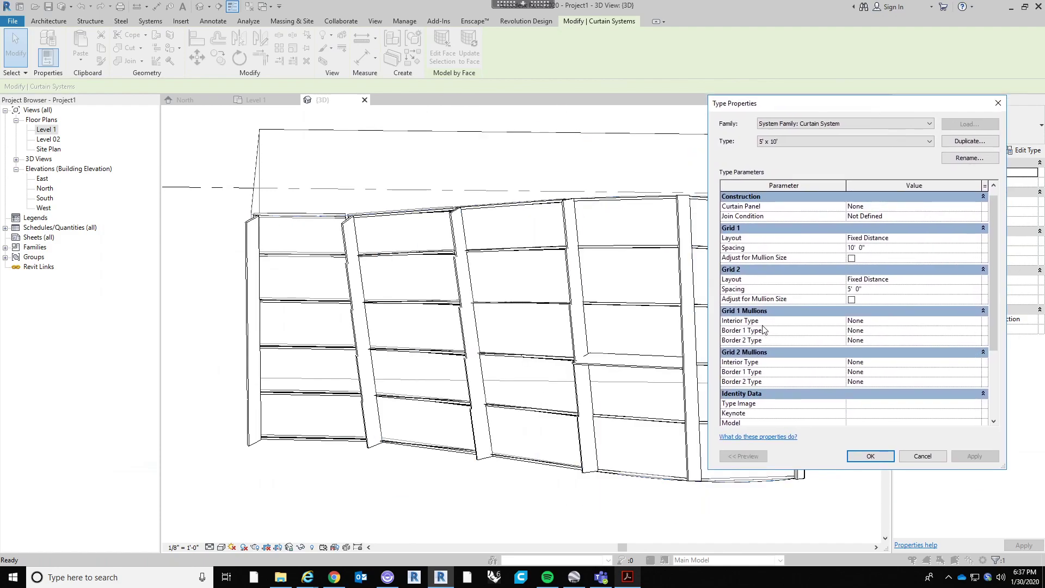
# Try assigning the Reveal mullion to the Grid 1 interior and the Vertical Fin mullion to the Grid 2 interior, and apply it
pyautogui.click(958, 322)
pyautogui.click(977, 323)
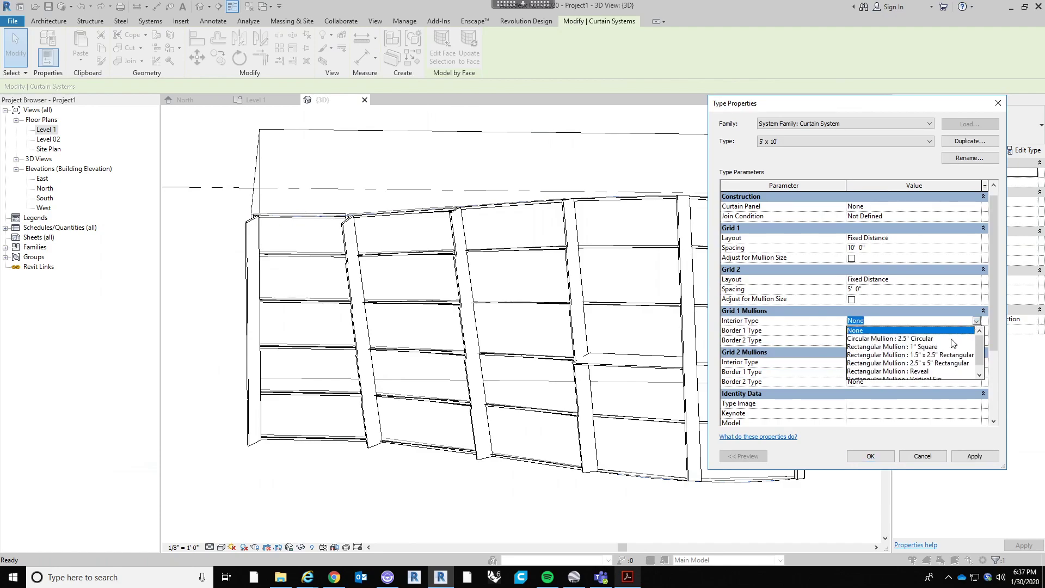
pyautogui.scroll(-1, 980, 360)
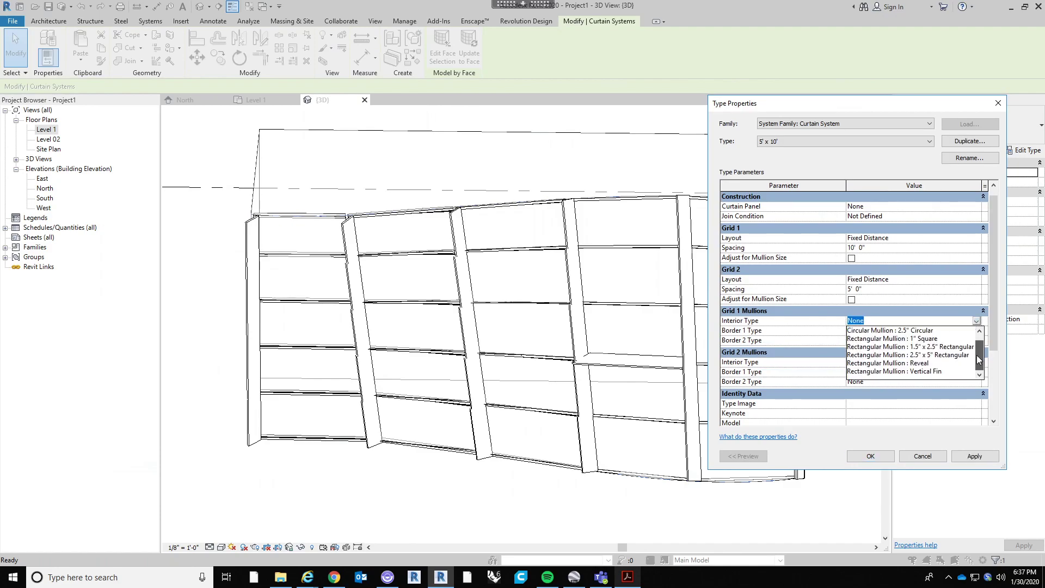
pyautogui.click(918, 364)
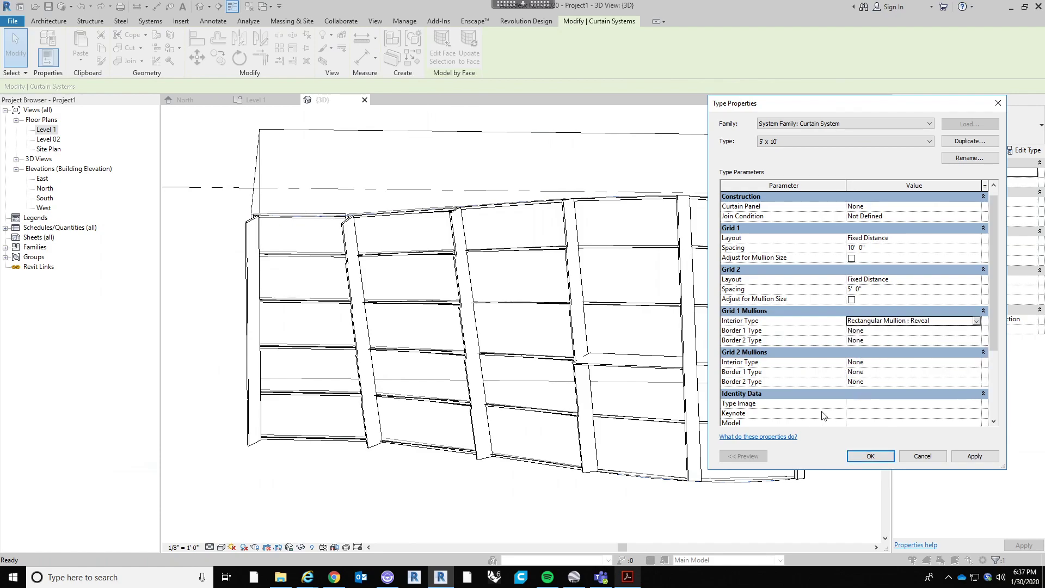
pyautogui.click(925, 362)
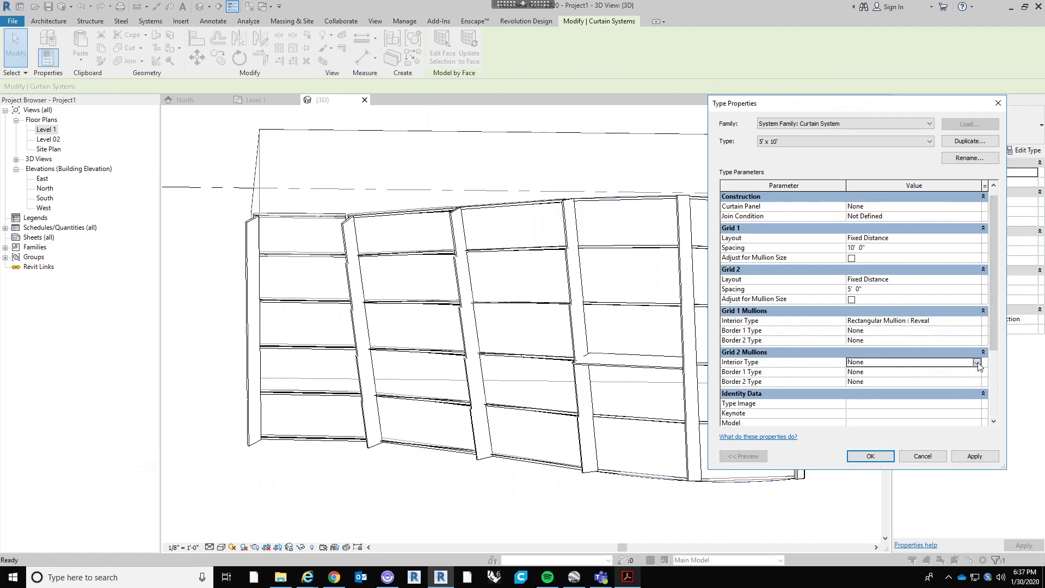
pyautogui.click(976, 362)
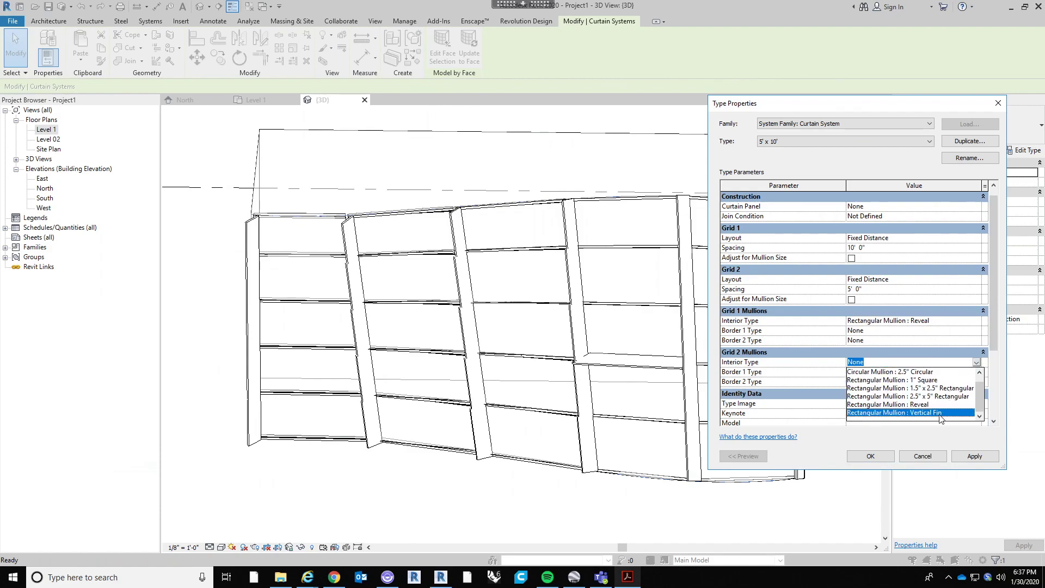
pyautogui.click(941, 414)
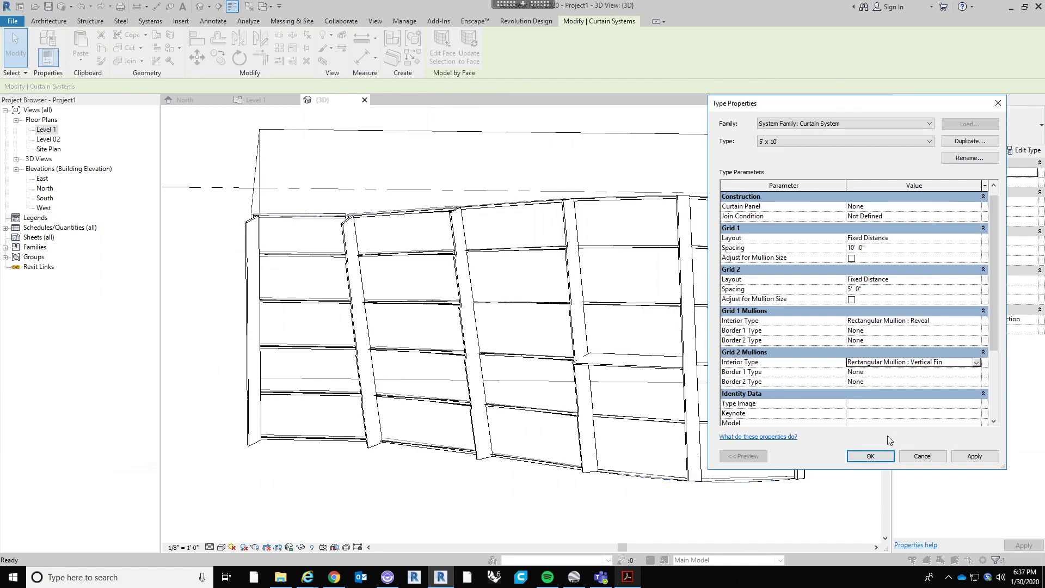
pyautogui.click(977, 456)
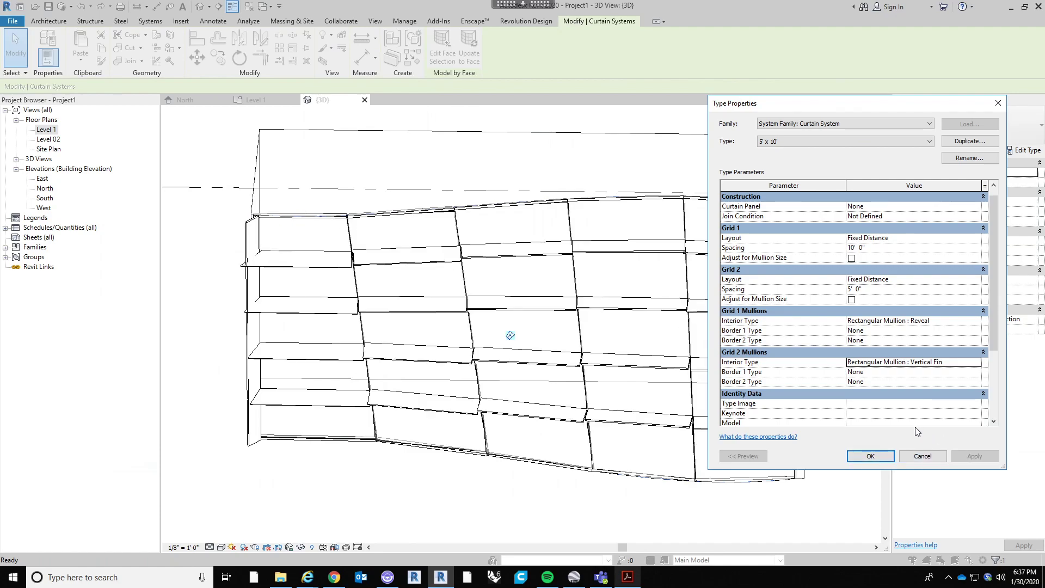
# Assign the Vertical Fin mullion to the Grid 1 interior and the Reveal mullion to the Grid 2 interior, and apply the change
pyautogui.click(975, 326)
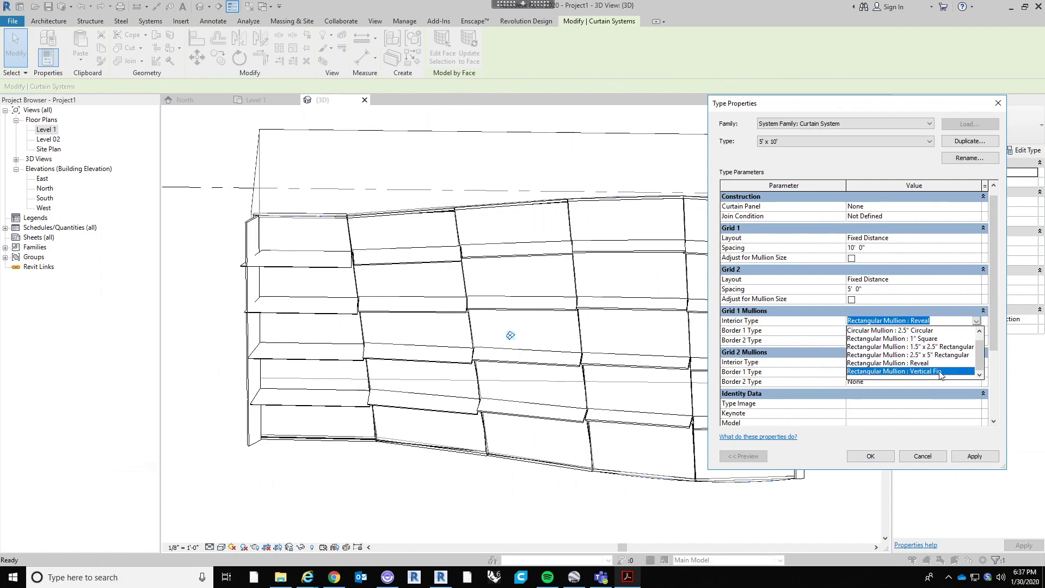
pyautogui.click(926, 372)
pyautogui.click(977, 362)
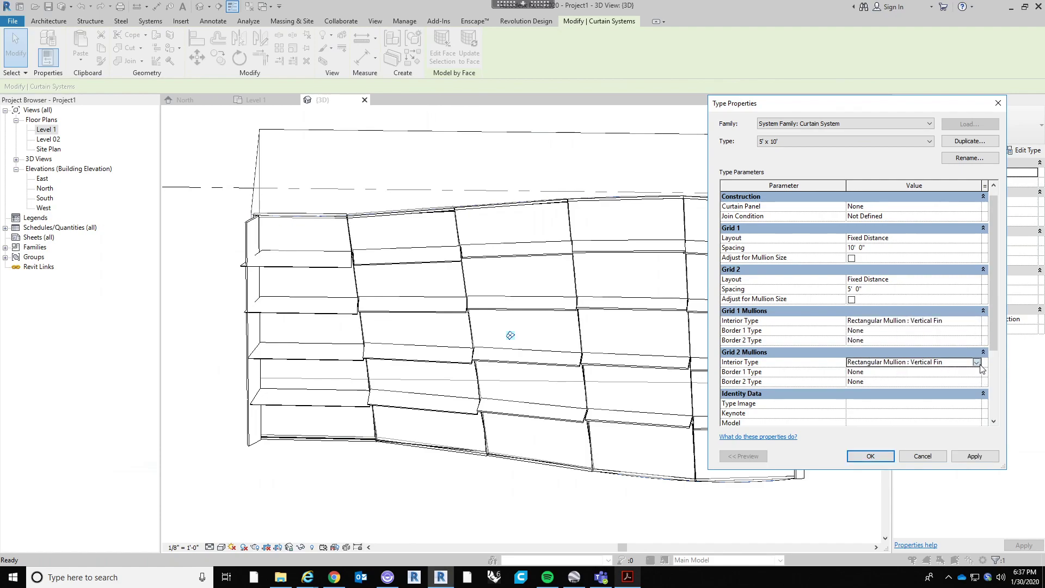
pyautogui.click(922, 404)
pyautogui.click(980, 456)
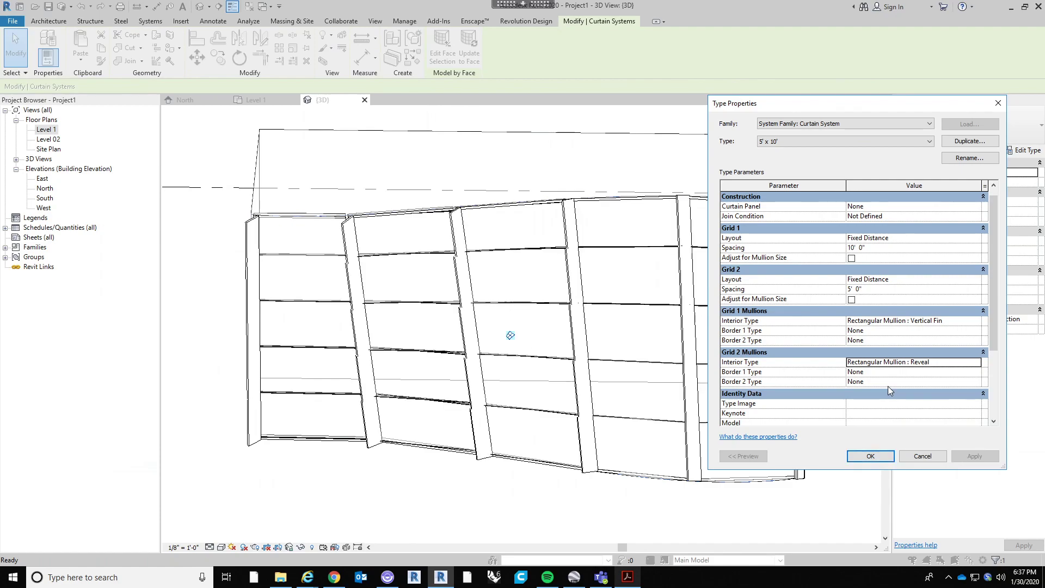
# Try the 2.5" Circular mullion as the Grid 2 interior type and apply it
pyautogui.moveTo(851, 107)
pyautogui.mouseDown()
pyautogui.moveTo(907, 96)
pyautogui.moveTo(859, 91)
pyautogui.moveTo(844, 124)
pyautogui.mouseUp()
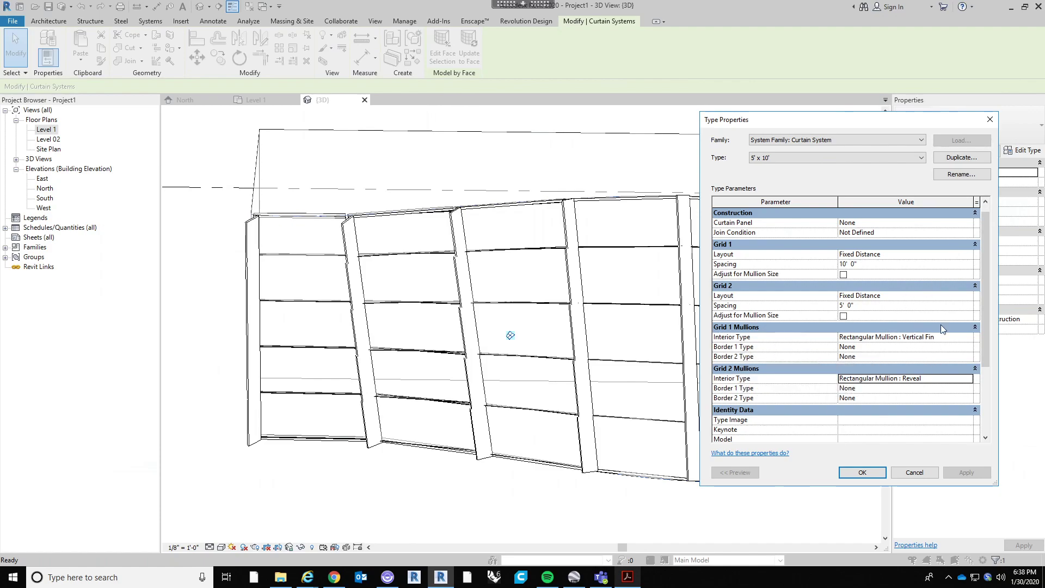
pyautogui.click(968, 378)
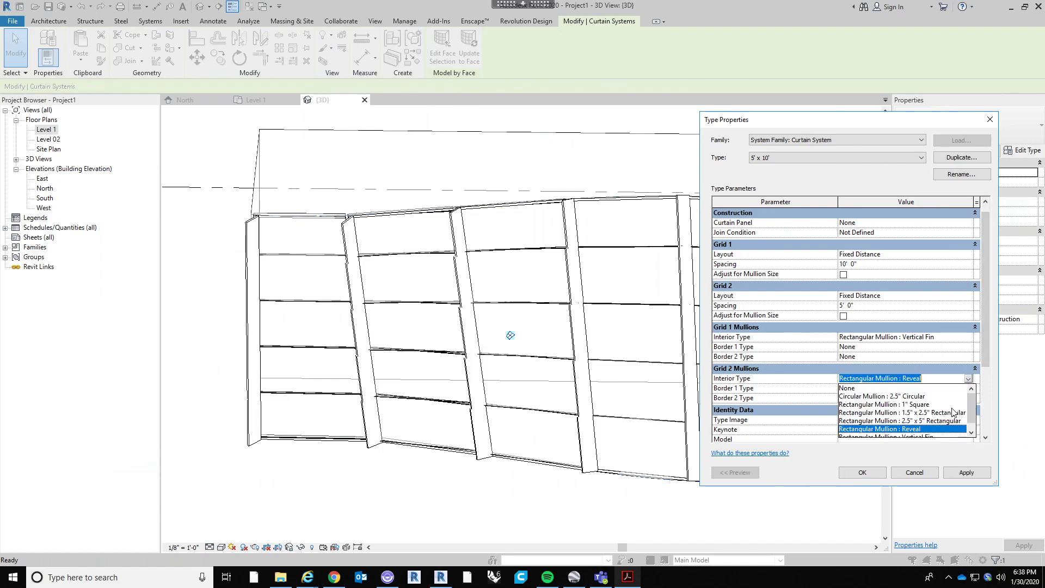
pyautogui.click(922, 400)
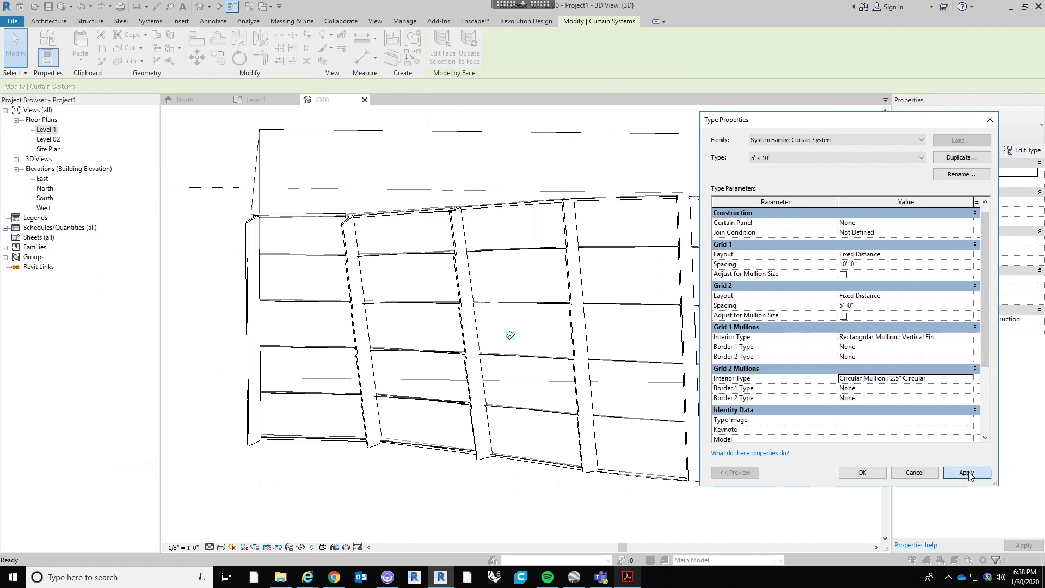
pyautogui.click(966, 472)
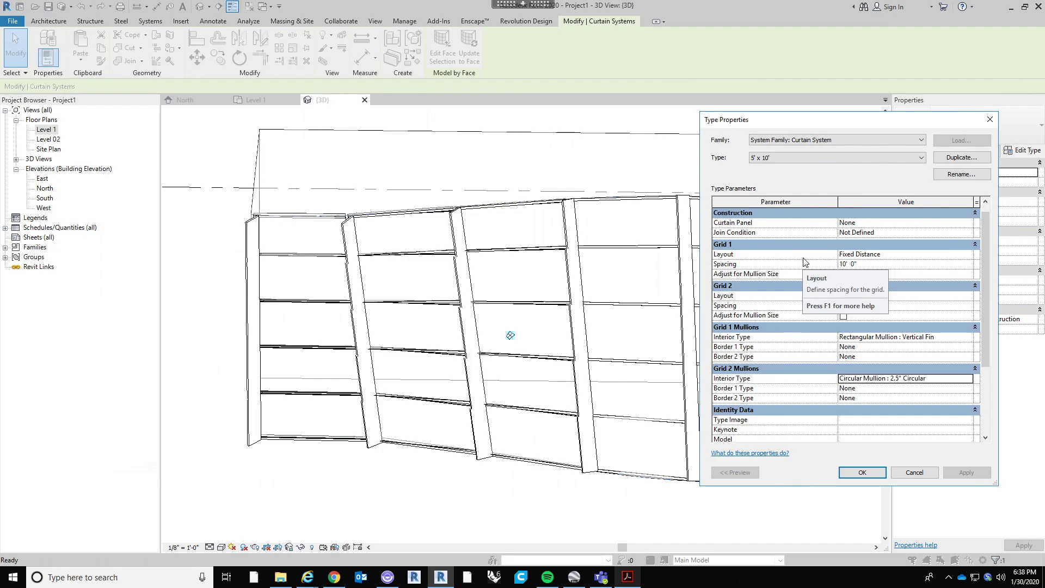
# Set the Grid 2 interior mullion type back to Rectangular Mullion : Reveal
pyautogui.click(969, 378)
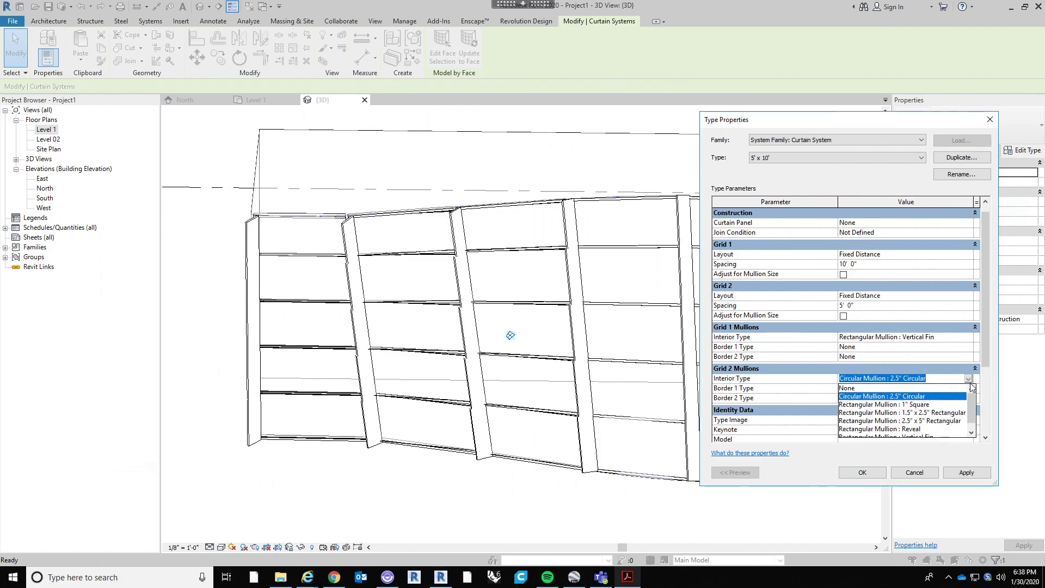
pyautogui.scroll(-1, 890, 388)
pyautogui.scroll(-1, 888, 412)
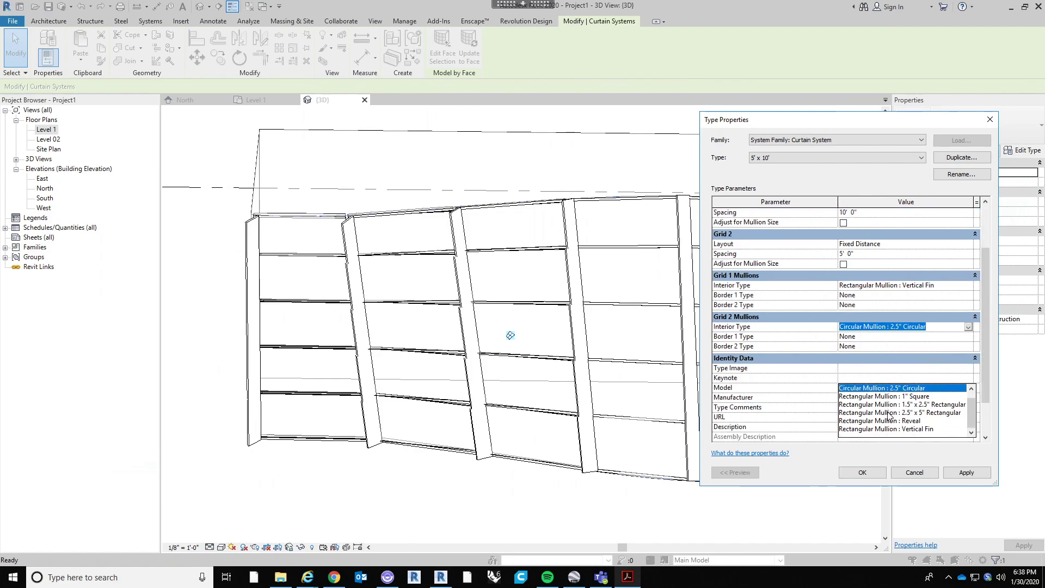
pyautogui.click(906, 421)
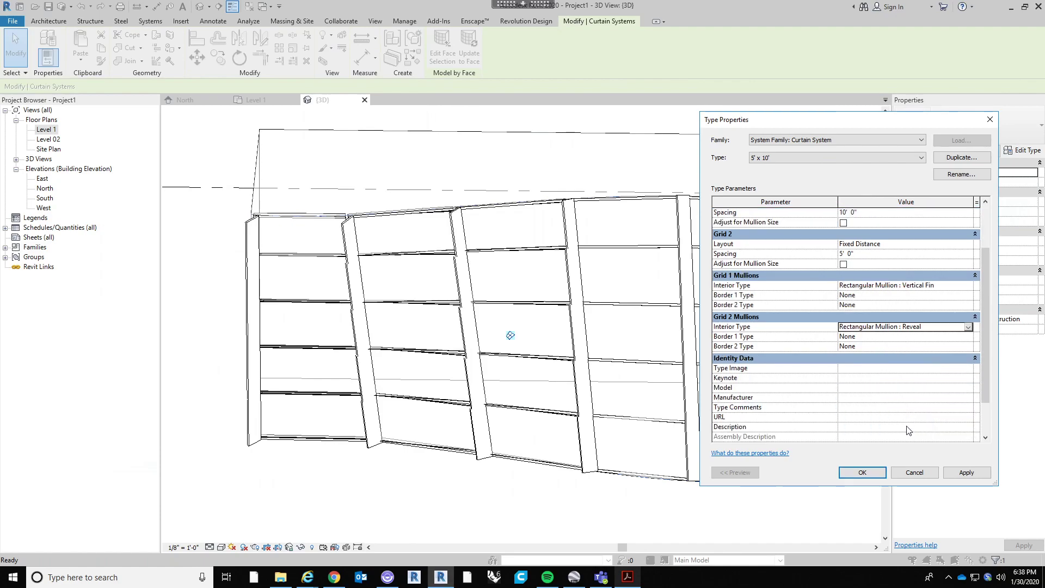
# Review the mullion types available for the Grid 1 Border 1 setting and leave it at None
pyautogui.scroll(2, 986, 328)
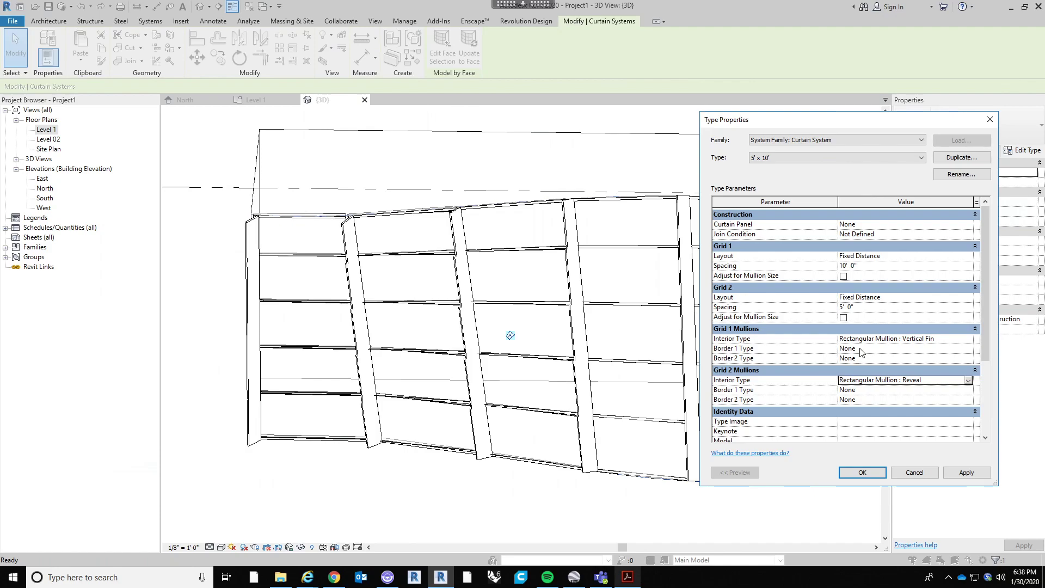
pyautogui.click(967, 349)
pyautogui.click(968, 350)
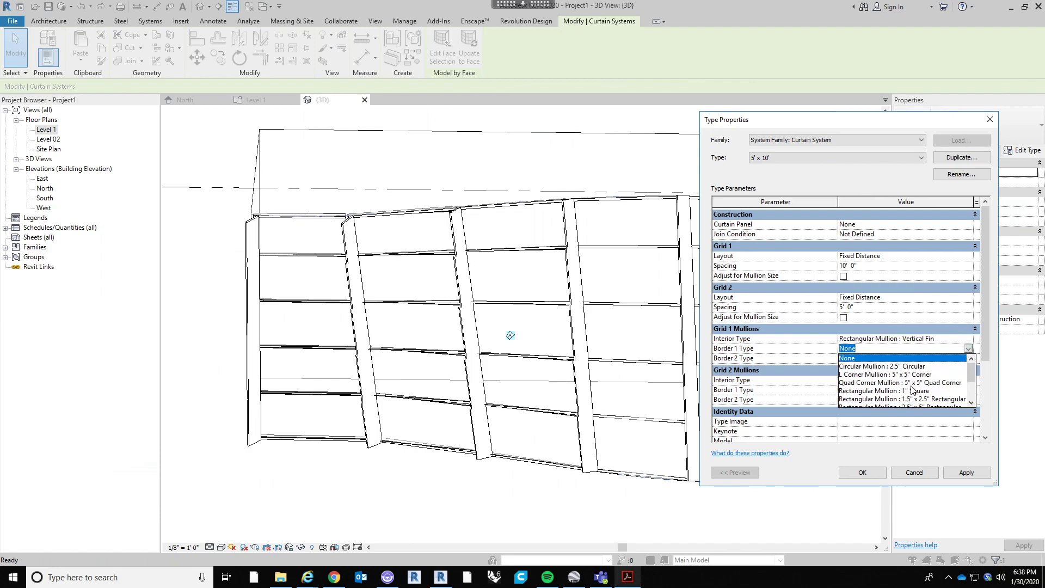
pyautogui.scroll(-2, 788, 331)
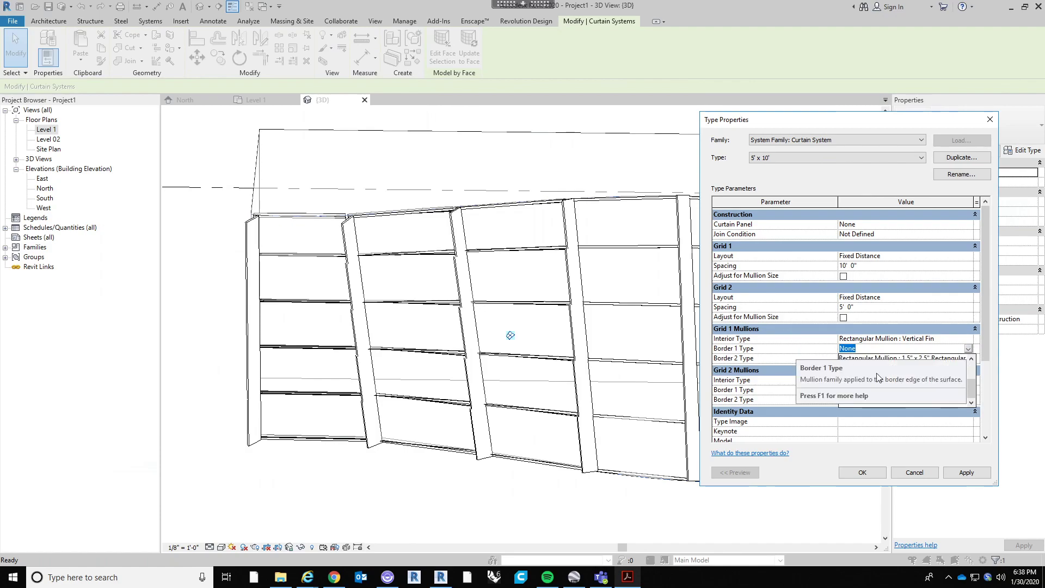
pyautogui.scroll(2, 781, 294)
pyautogui.click(800, 329)
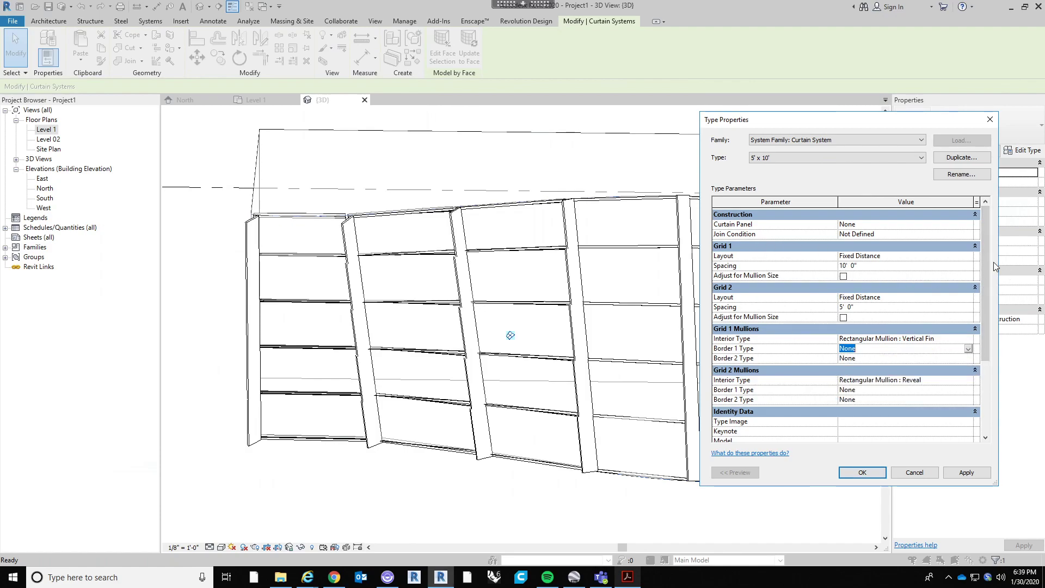
# Look through the Grid 1 layout options and try Maximum Spacing
pyautogui.click(968, 256)
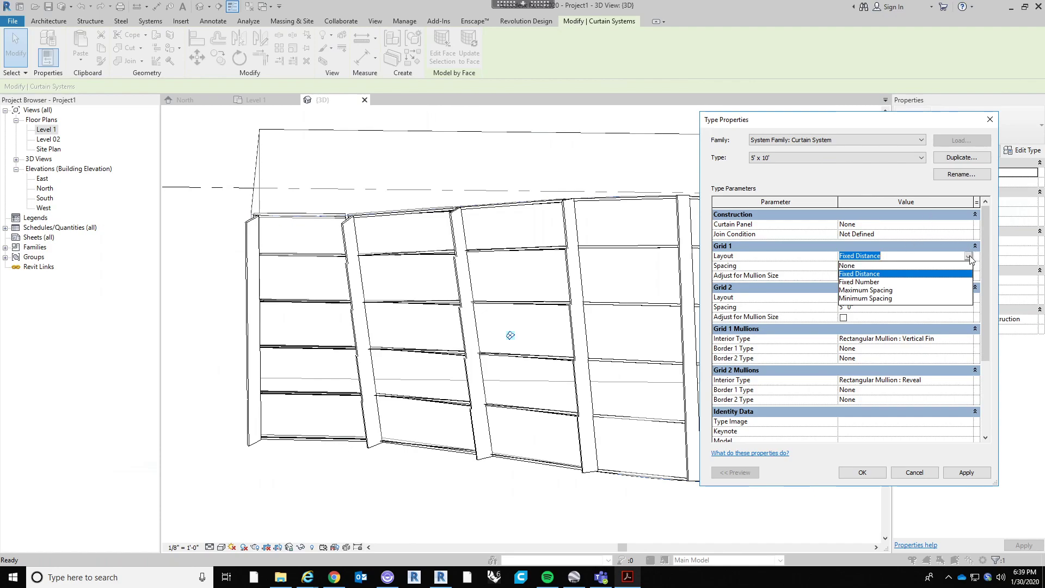
pyautogui.click(967, 272)
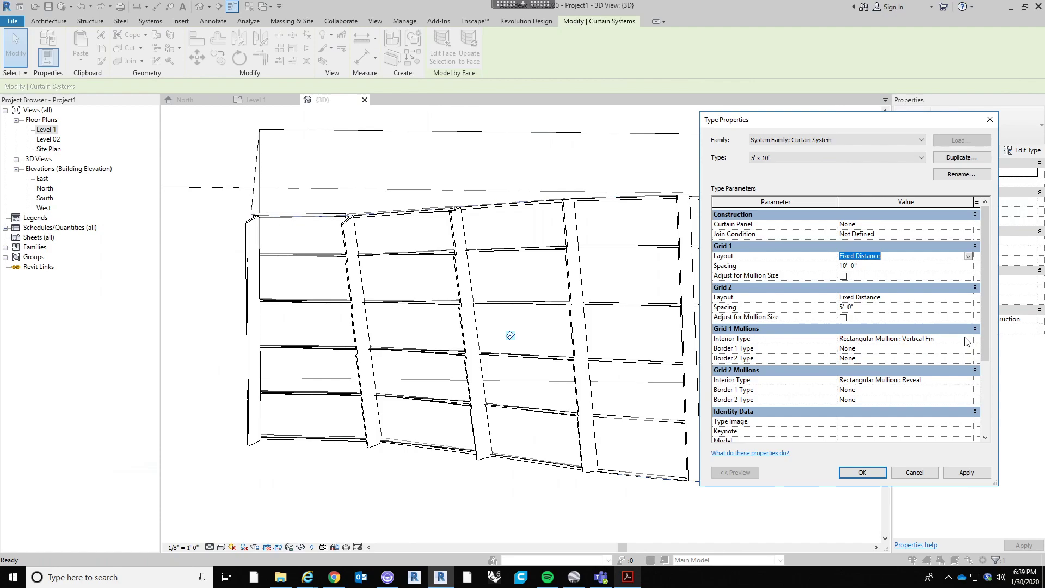
pyautogui.click(969, 256)
pyautogui.click(871, 290)
pyautogui.press('Tab')
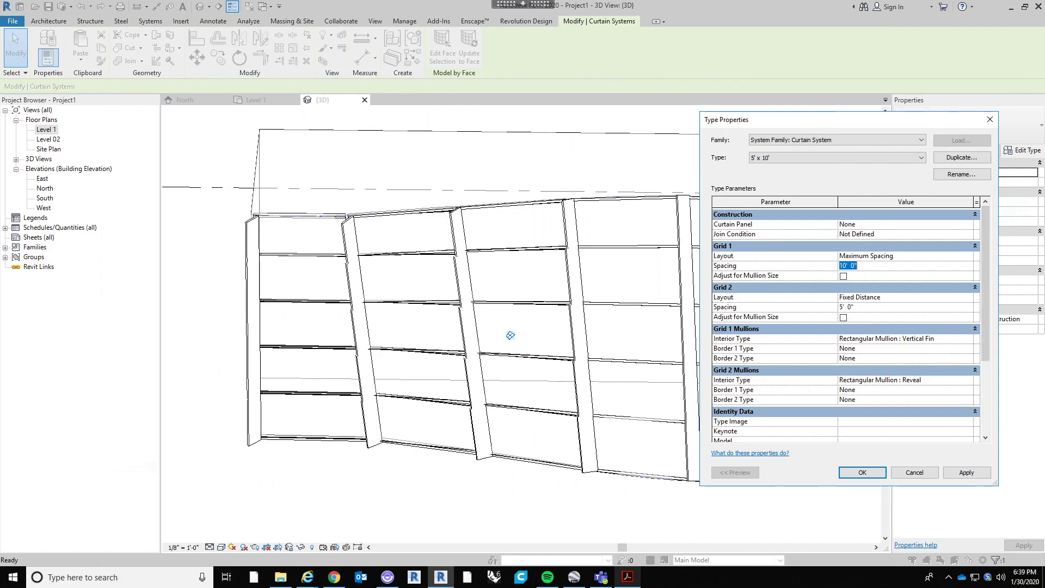
# Set the Grid 1 layout to Fixed Number and accept the curtain system's type changes
pyautogui.click(968, 258)
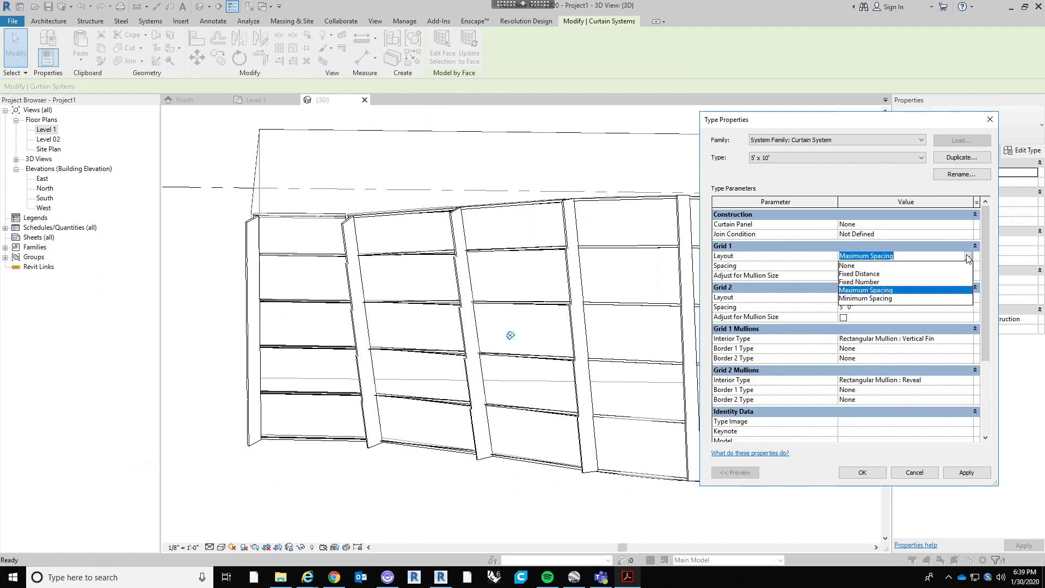
pyautogui.click(865, 281)
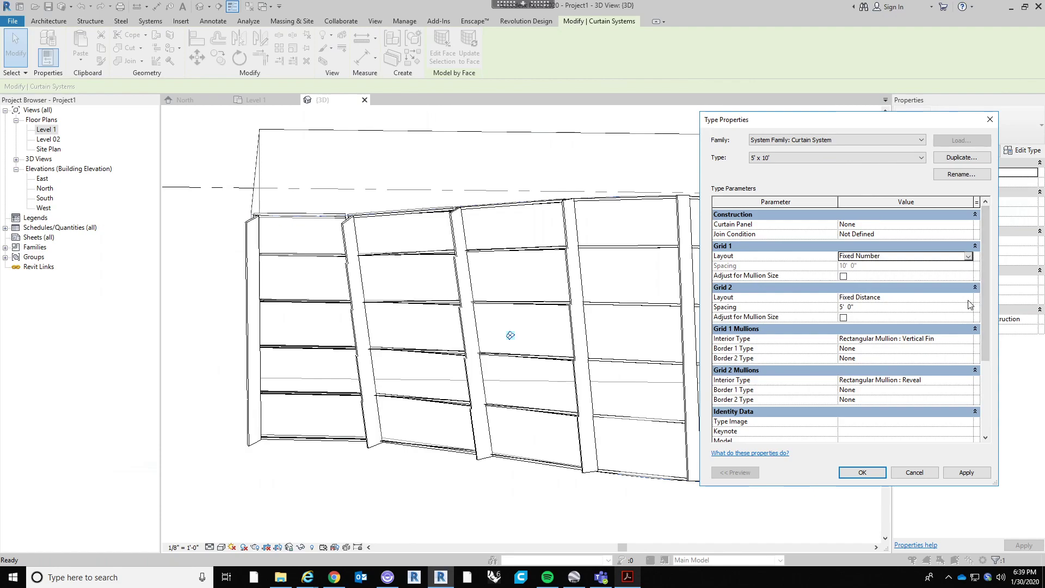
pyautogui.click(857, 473)
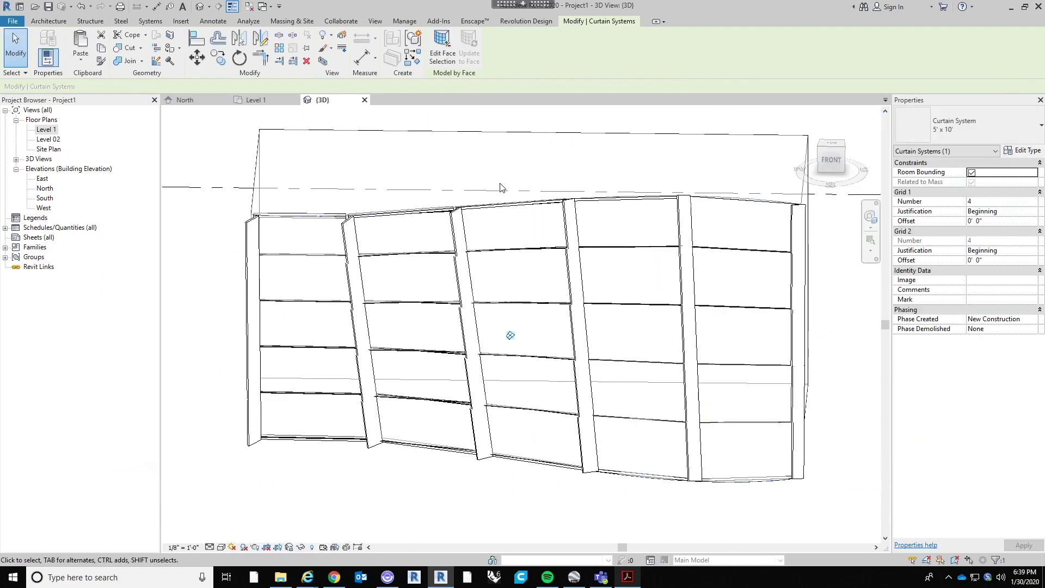
# Set the curtain system's Grid 1 number to 7
pyautogui.click(483, 201)
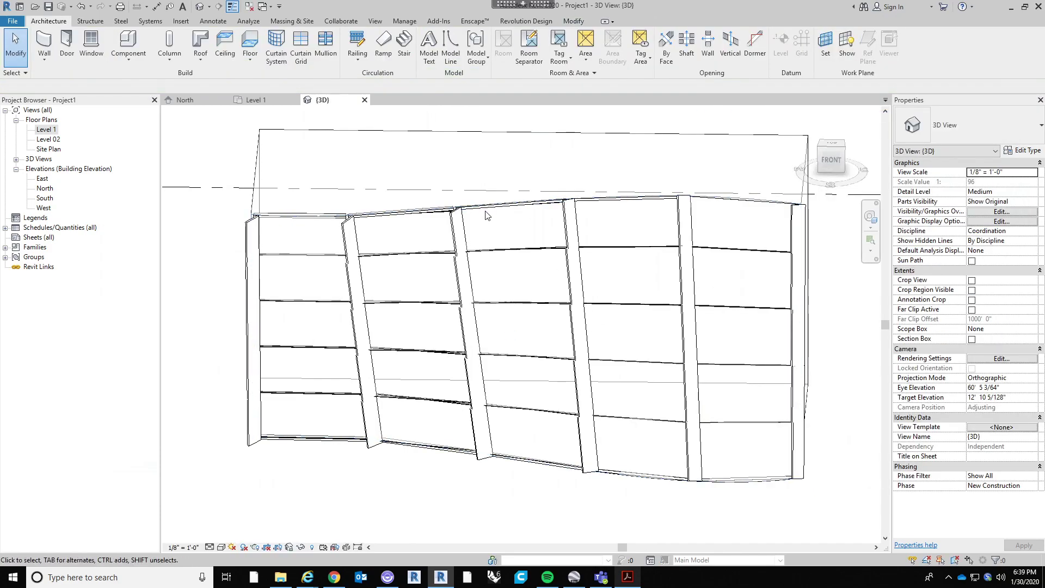
pyautogui.click(488, 209)
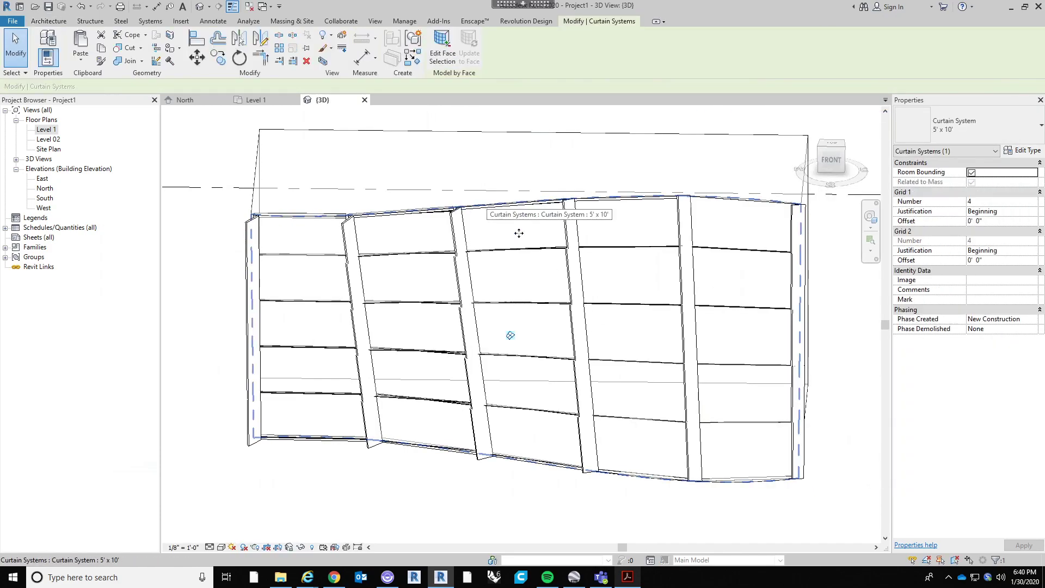
pyautogui.click(977, 202)
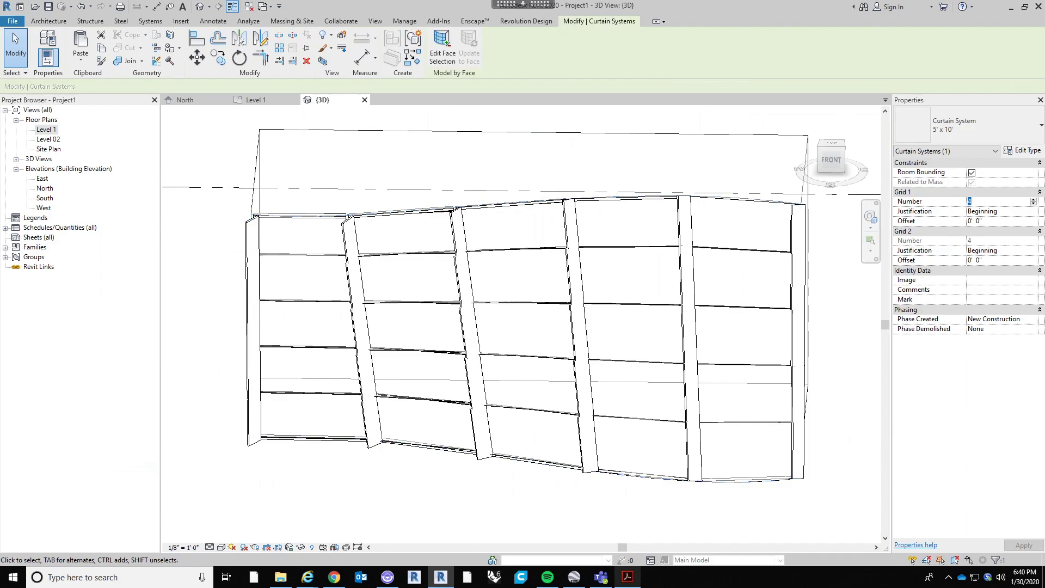
pyautogui.write('7')
pyautogui.press('Return')
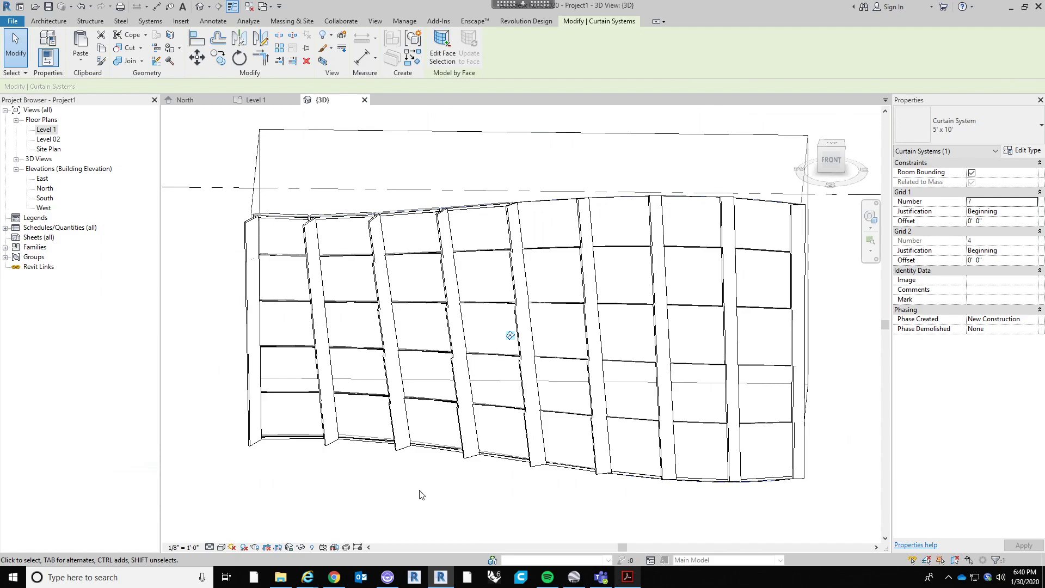
pyautogui.press('Escape')
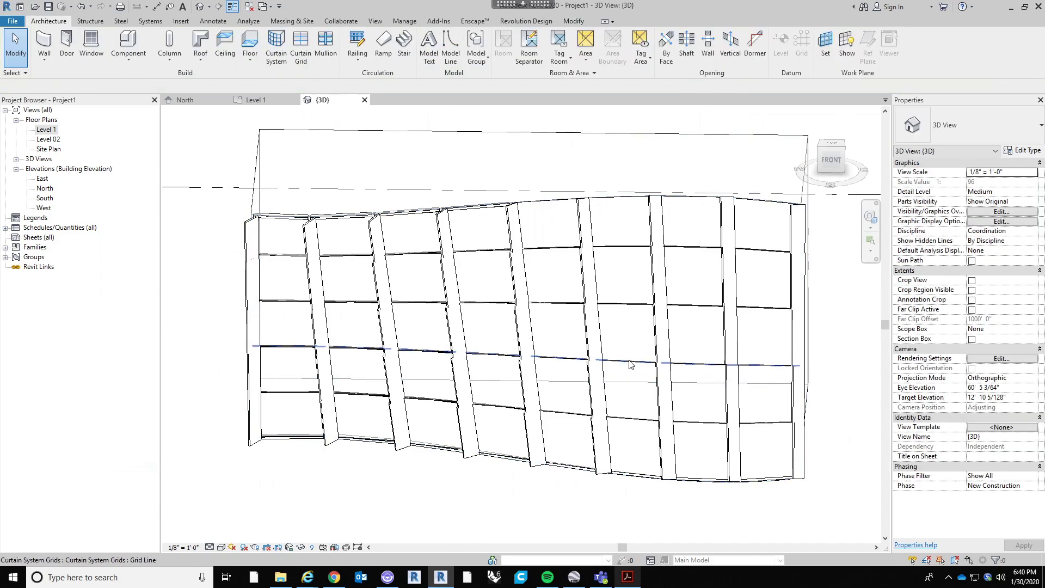
# Review the type properties of a horizontal Reveal mullion in the curtain system without changing them
pyautogui.click(630, 362)
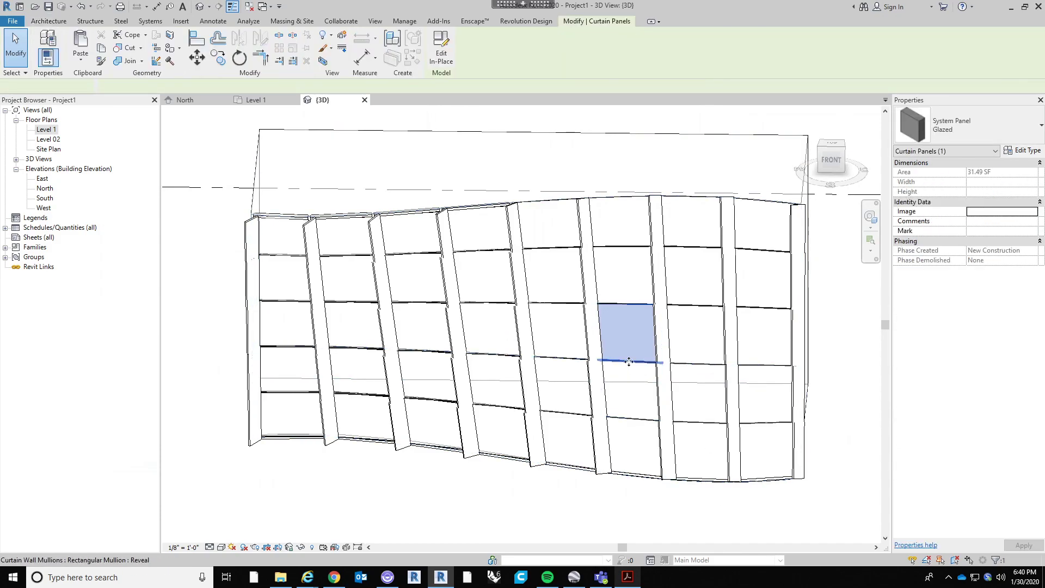
pyautogui.click(629, 361)
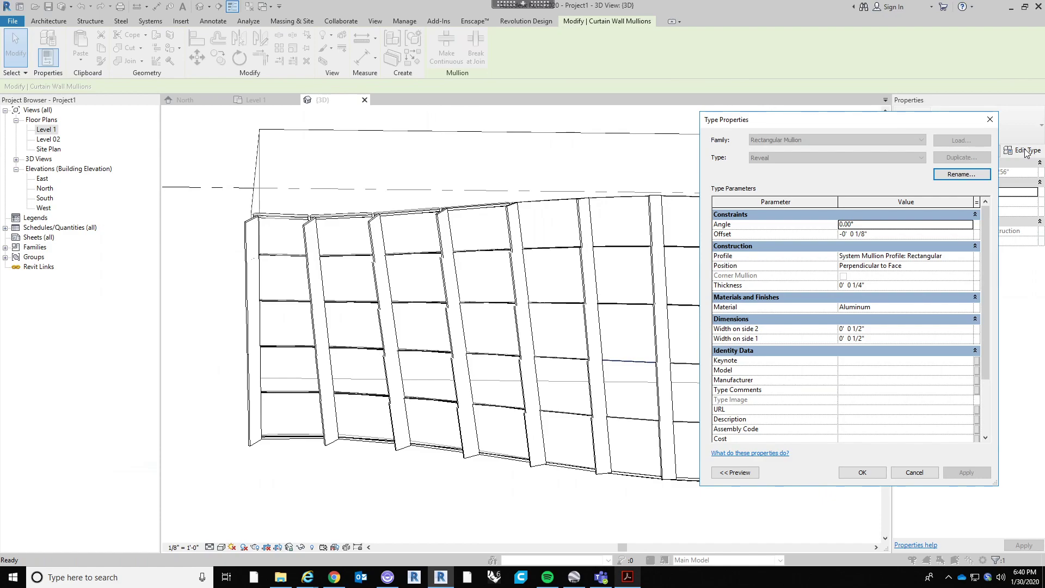
pyautogui.click(914, 472)
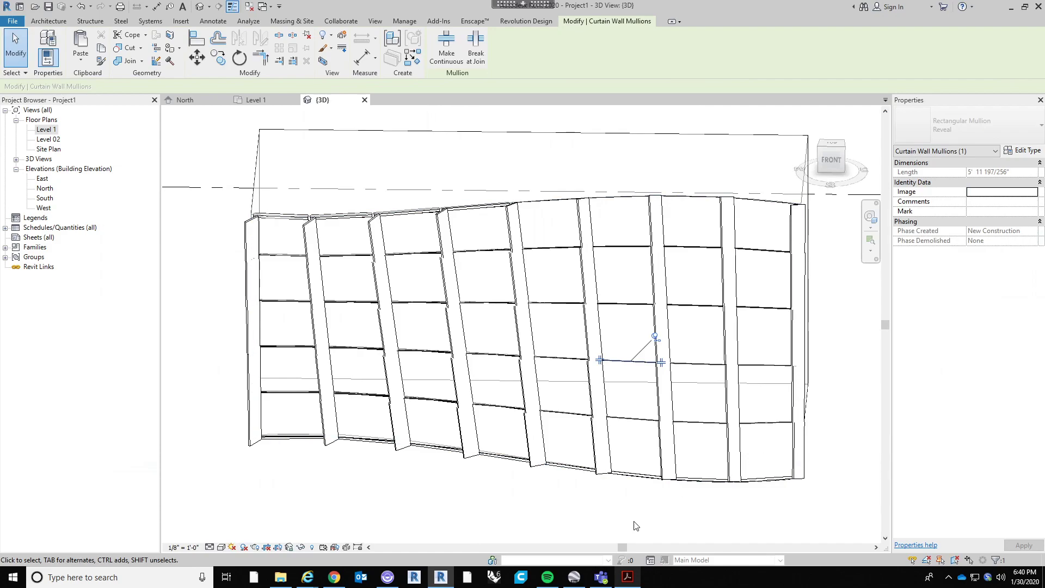
pyautogui.press('Escape')
# Set the curtain system's Grid 1 number to 12
pyautogui.click(617, 203)
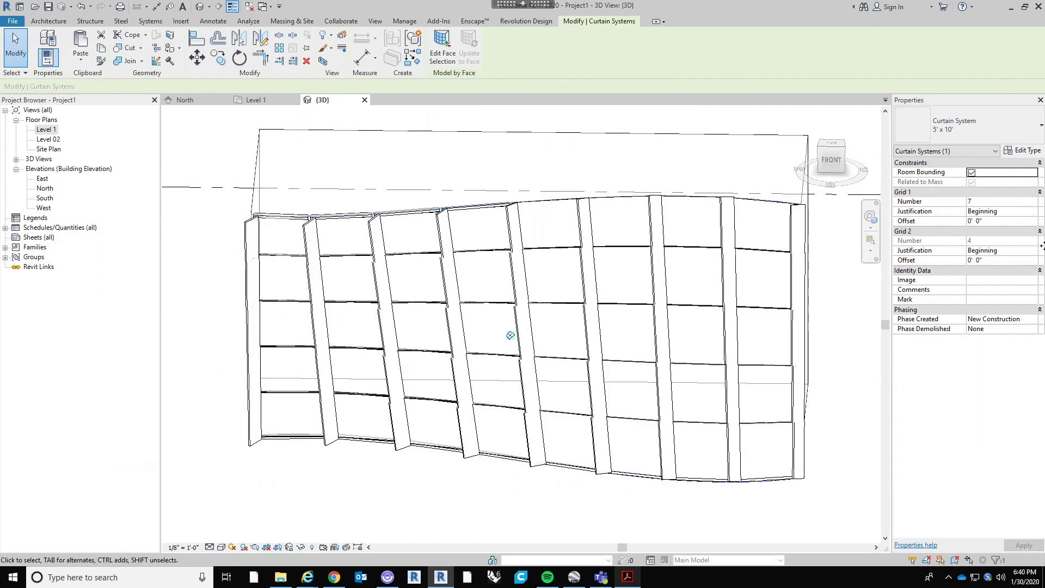
pyautogui.click(995, 202)
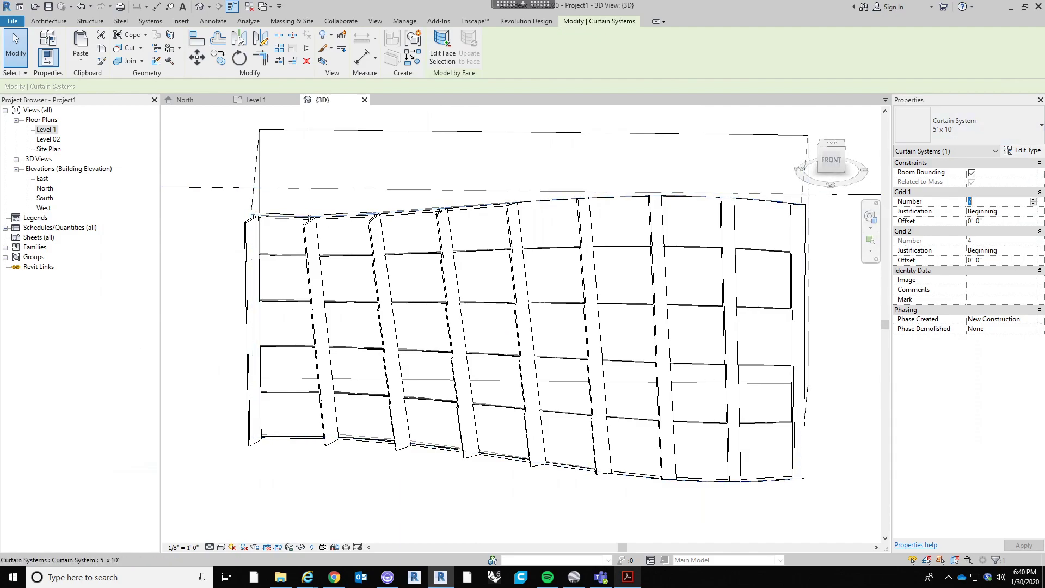
pyautogui.write('12')
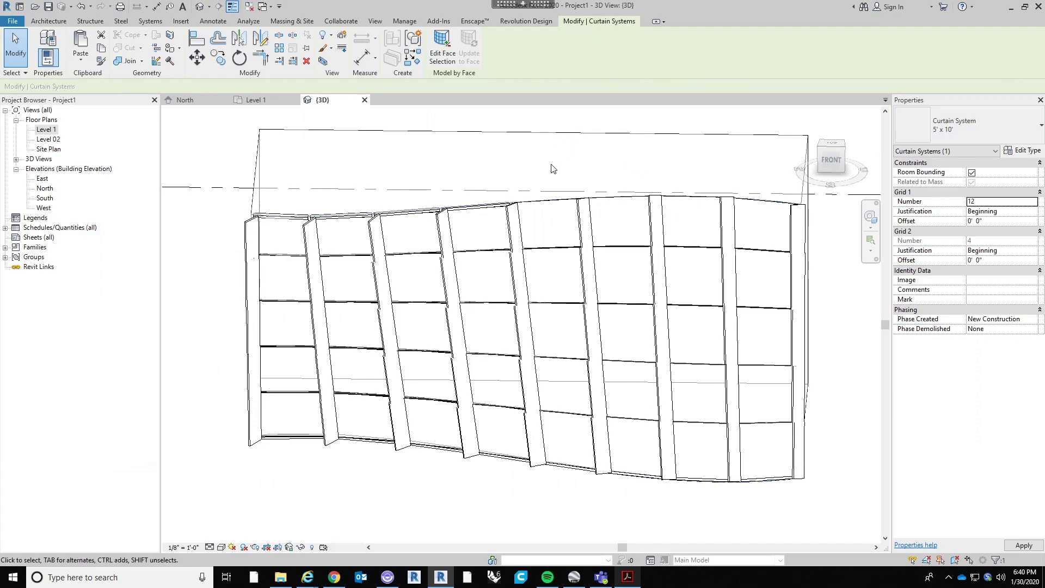
pyautogui.keyDown('shift'); pyautogui.moveTo(552, 179); pyautogui.dragTo(541, 489, button='middle'); pyautogui.keyUp('shift')
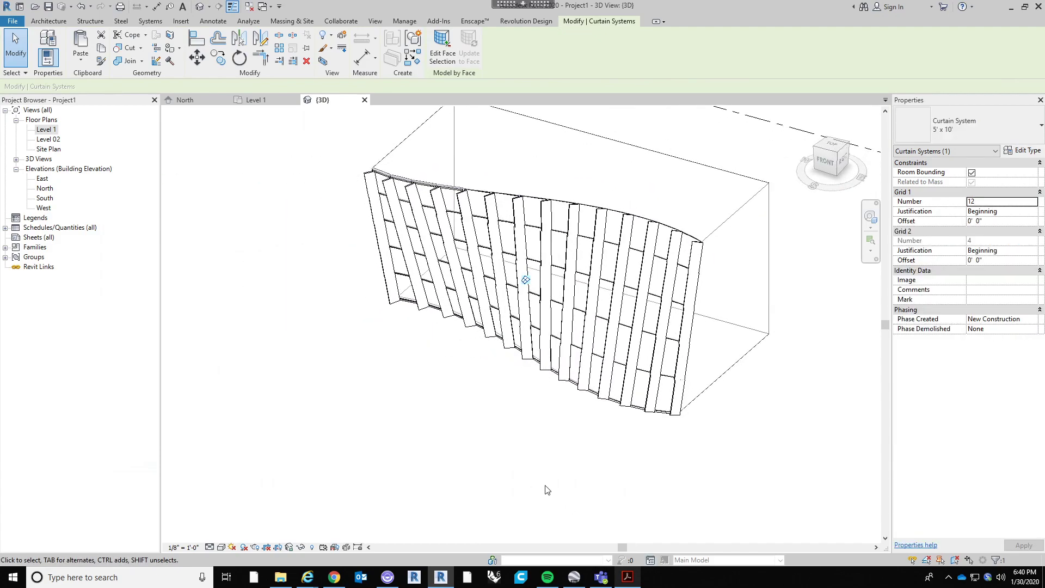
pyautogui.keyDown('shift'); pyautogui.moveTo(482, 420); pyautogui.dragTo(610, 283, button='middle'); pyautogui.keyUp('shift')
pyautogui.click(614, 410)
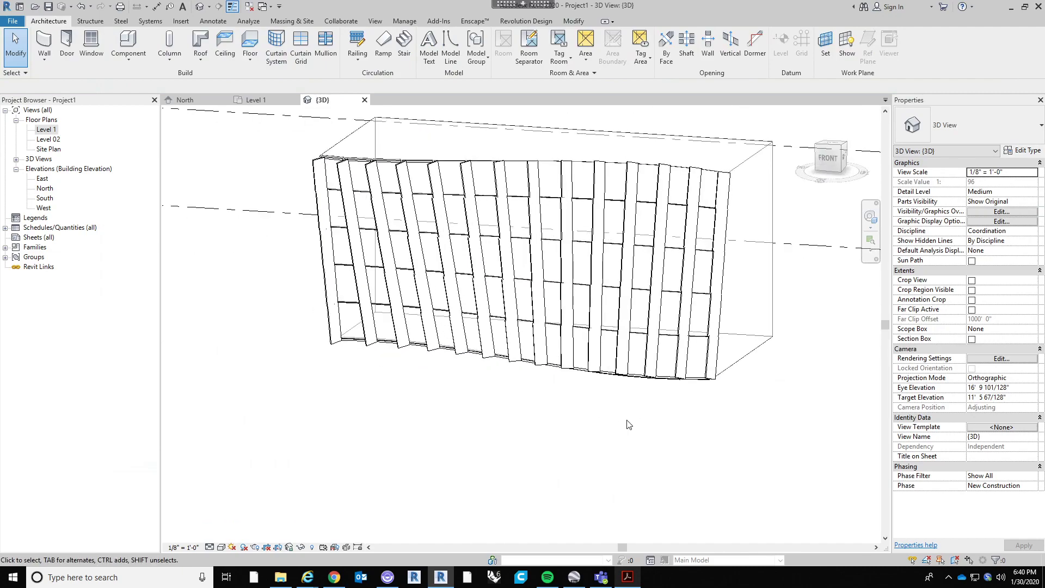
# Set the curtain system type's Curtain Panel to System Panel : Solid
pyautogui.click(586, 166)
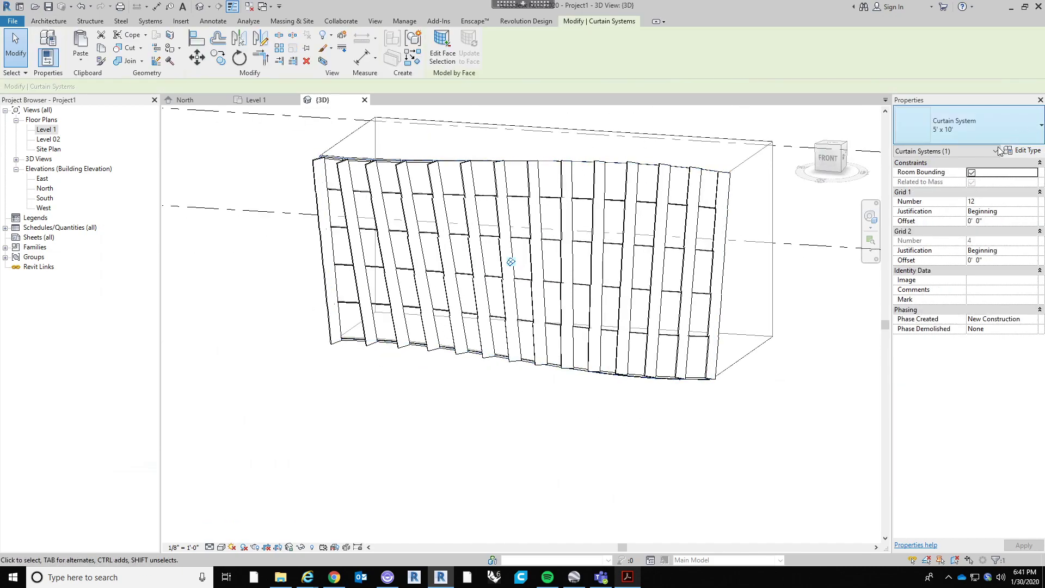
pyautogui.click(1024, 150)
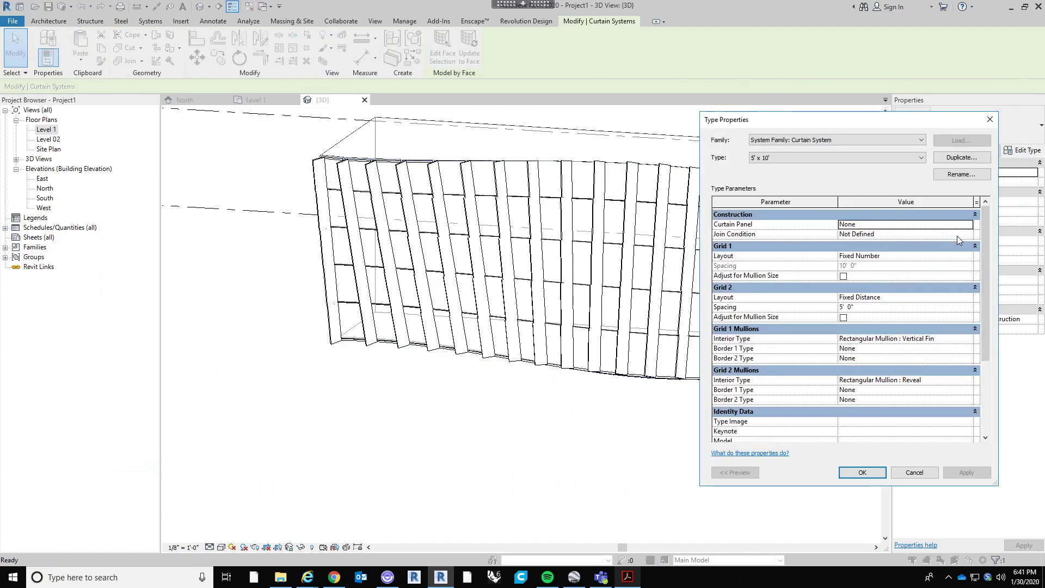
pyautogui.click(968, 225)
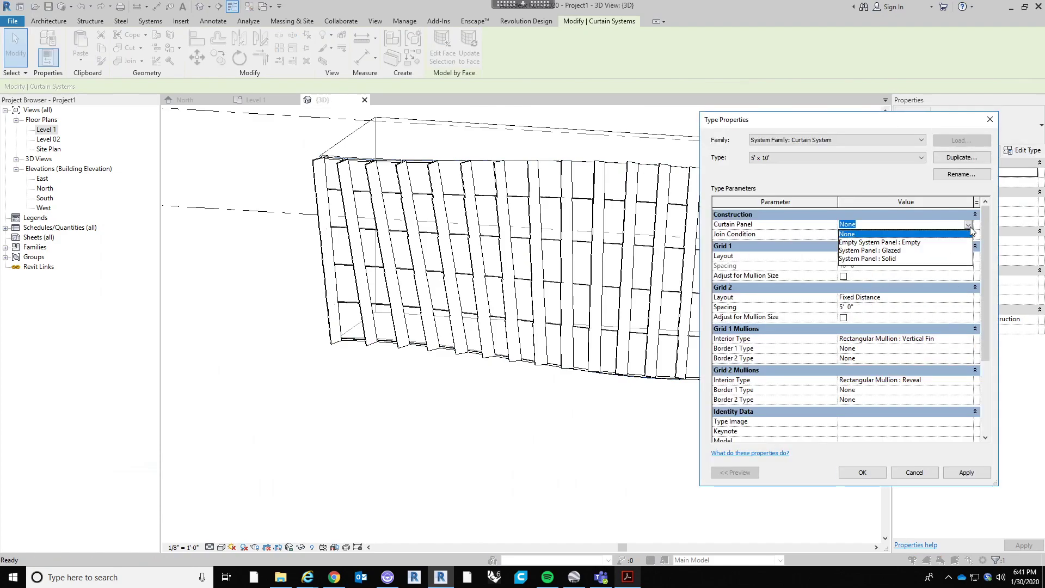
pyautogui.click(882, 259)
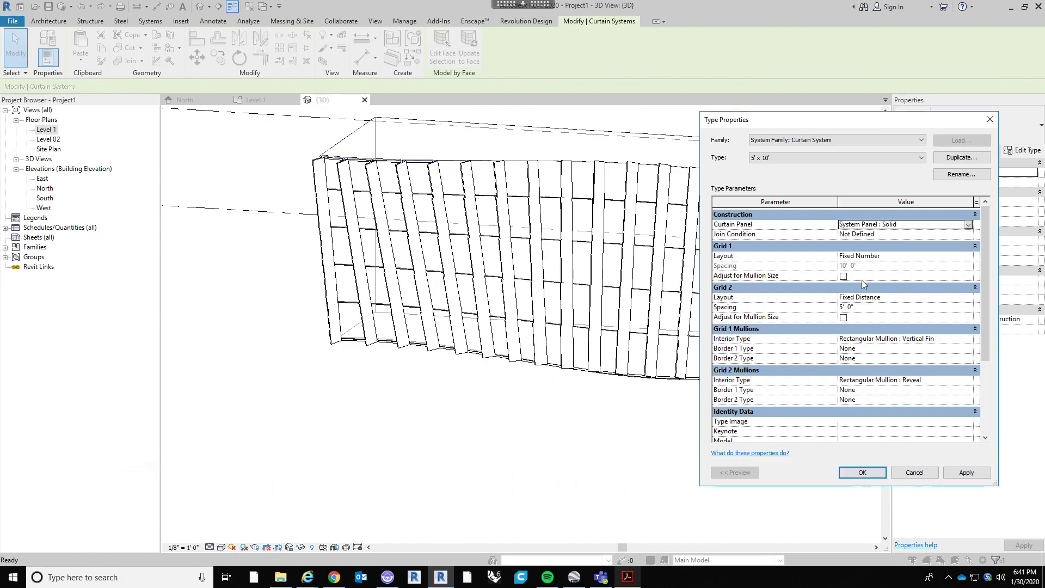
pyautogui.click(861, 472)
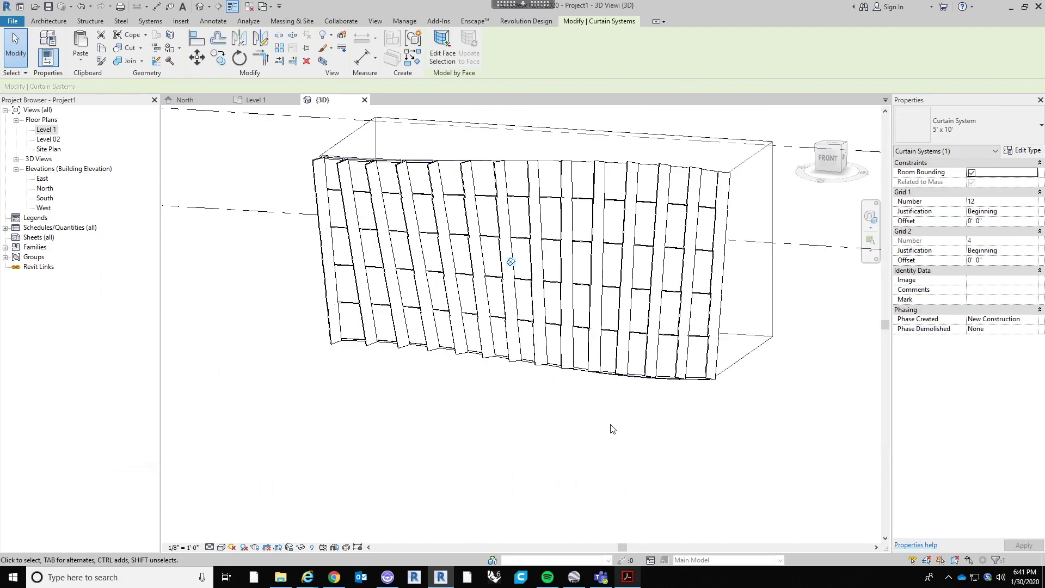
pyautogui.click(571, 389)
# Switch the 3D view's visual style to Shaded and dismiss the save reminder without saving
pyautogui.keyDown('shift'); pyautogui.moveTo(426, 420); pyautogui.dragTo(354, 517, button='middle'); pyautogui.keyUp('shift')
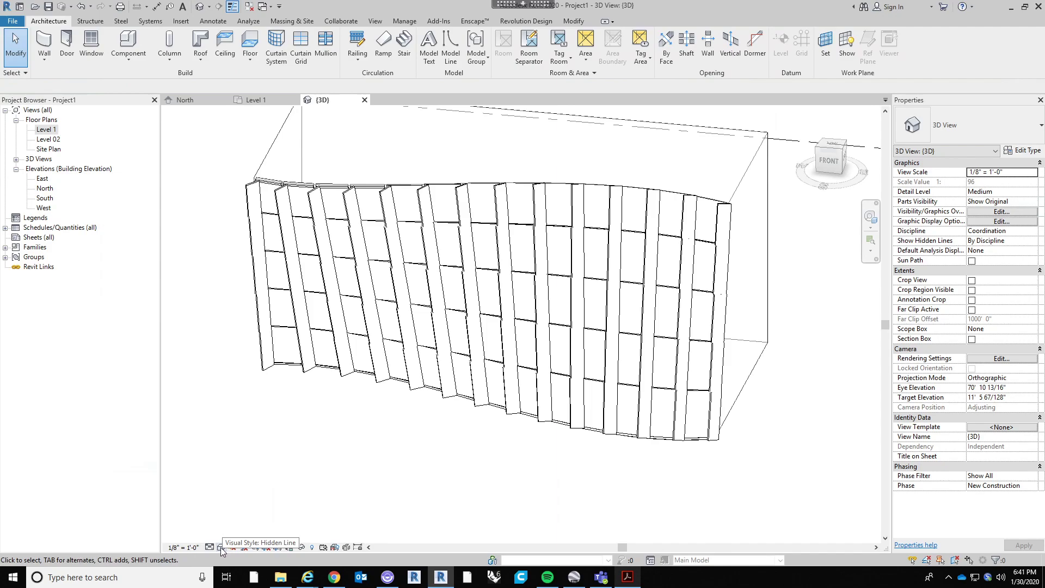
pyautogui.click(221, 547)
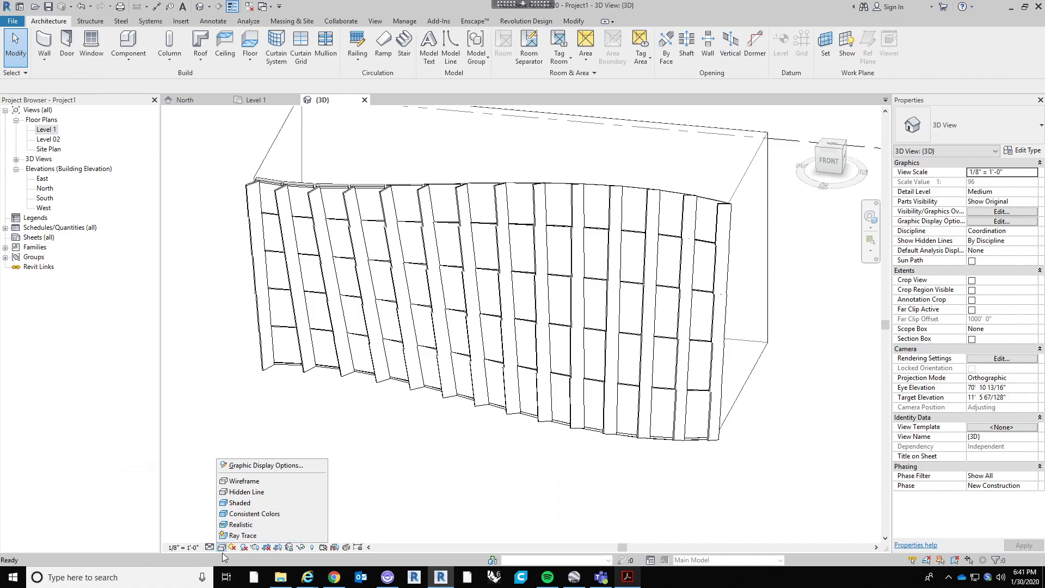
pyautogui.click(244, 503)
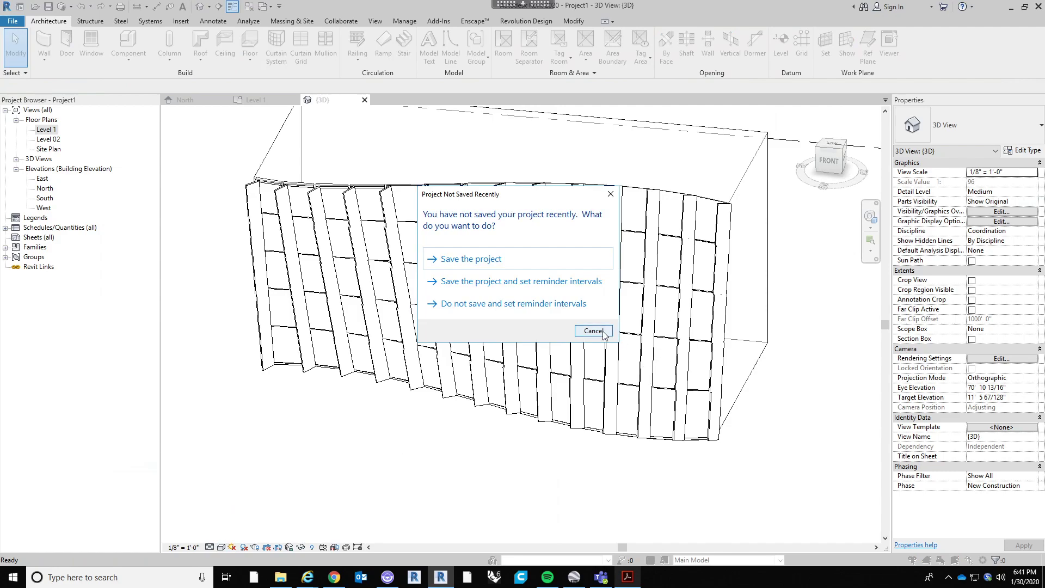
pyautogui.click(594, 331)
pyautogui.moveTo(483, 464)
pyautogui.keyDown('shift'); pyautogui.mouseDown(button='middle')
pyautogui.moveTo(510, 424)
pyautogui.moveTo(475, 260)
pyautogui.moveTo(395, 379)
pyautogui.moveTo(478, 438)
pyautogui.moveTo(439, 518)
pyautogui.moveTo(367, 501)
pyautogui.moveTo(302, 408)
pyautogui.moveTo(368, 418)
pyautogui.mouseUp(button='middle'); pyautogui.keyUp('shift')
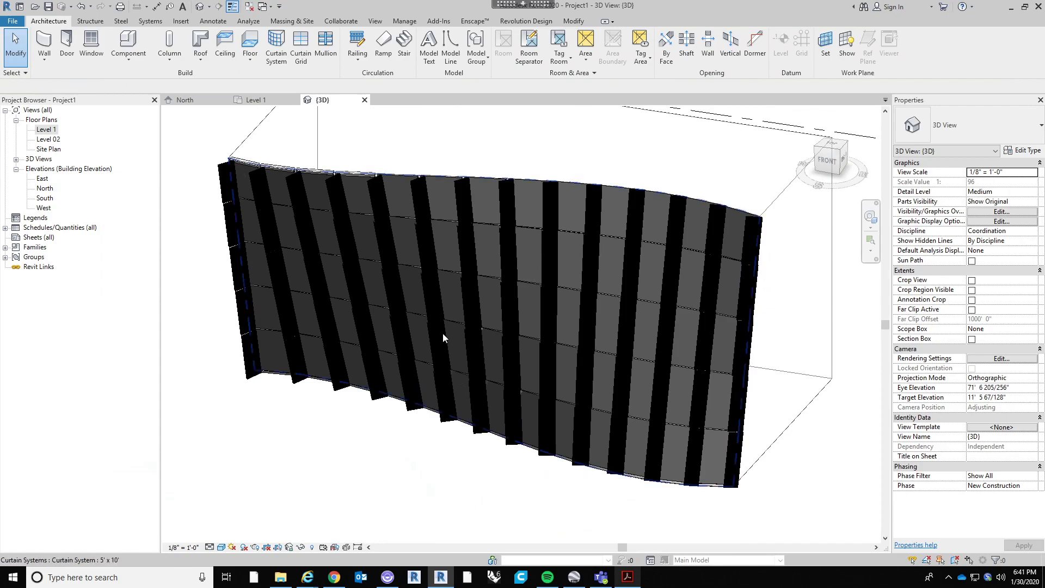
# Examine the solid panels and their joints with the fins and reveals along the curtain system's upper edge
pyautogui.scroll(3, 444, 338)
pyautogui.scroll(3, 435, 125)
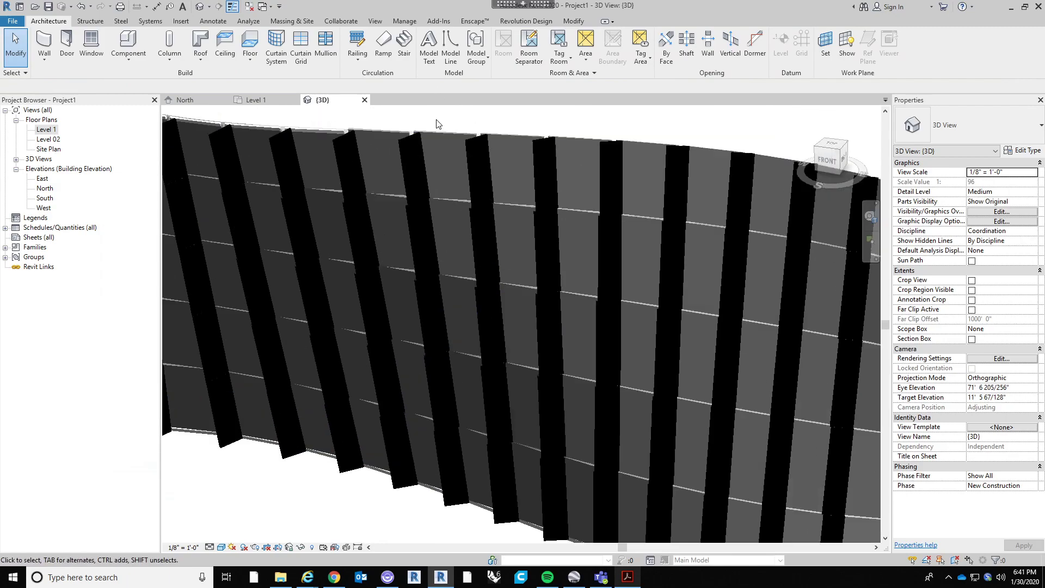
pyautogui.scroll(3, 436, 124)
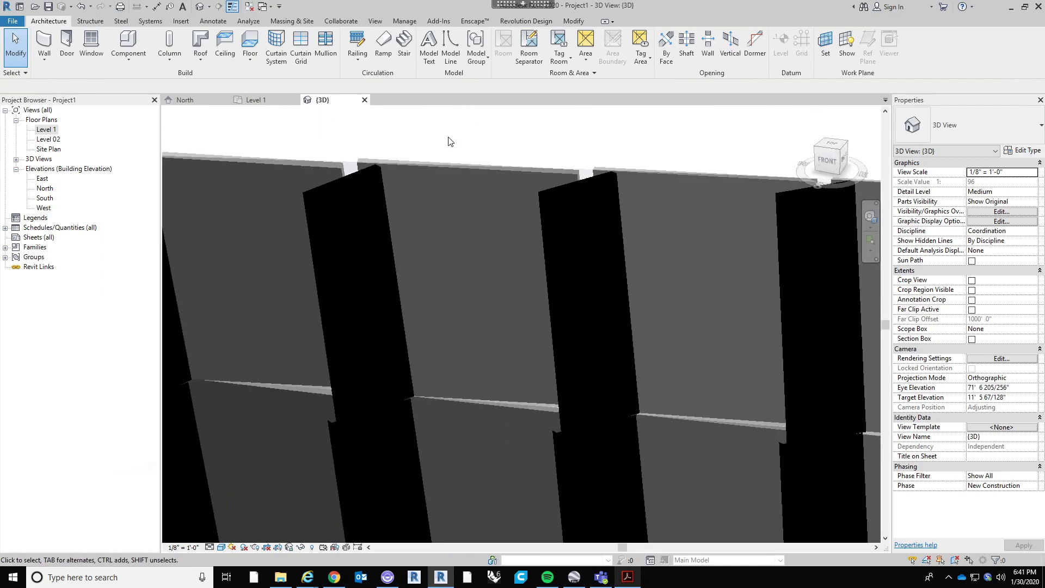
pyautogui.click(447, 171)
pyautogui.scroll(-5, 643, 125)
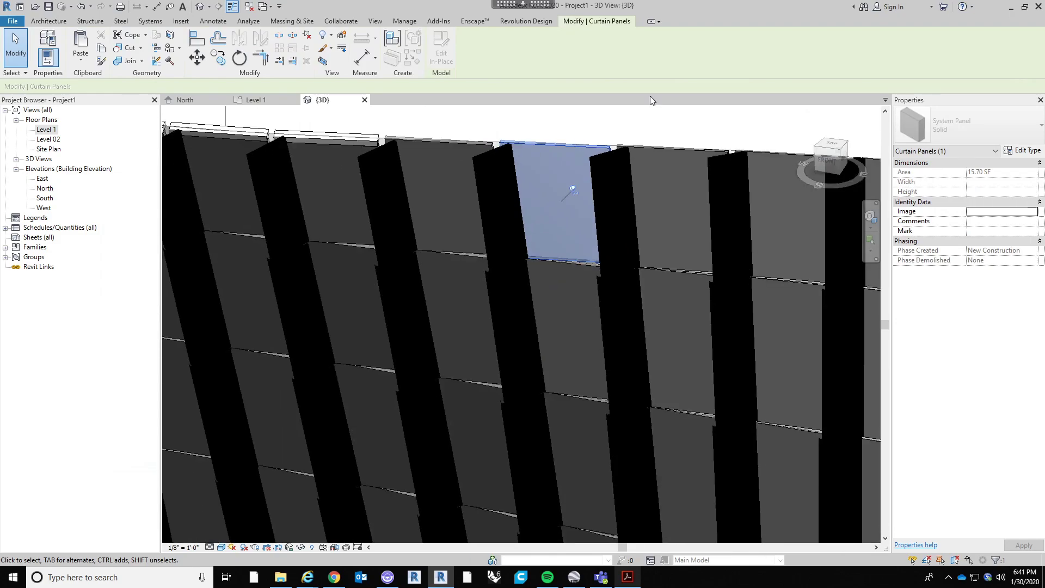
pyautogui.click(643, 122)
pyautogui.scroll(1, 647, 146)
pyautogui.moveTo(647, 150); pyautogui.dragTo(653, 202, button='middle')
pyautogui.scroll(-3, 636, 209)
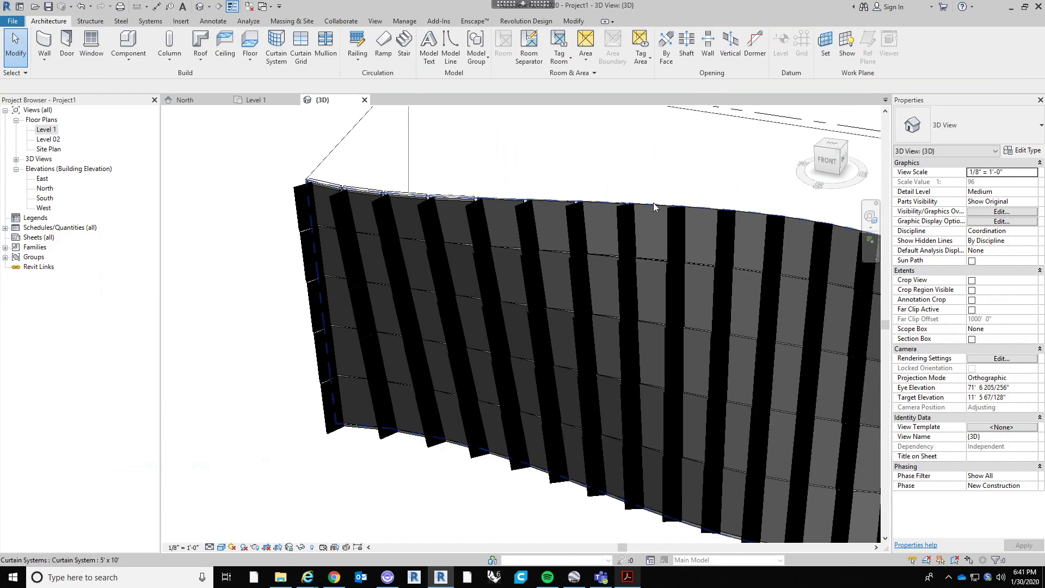
# Review the curtain system's type properties, leaving its panel, grid and mullion settings as they are
pyautogui.click(653, 202)
pyautogui.scroll(-3, 489, 175)
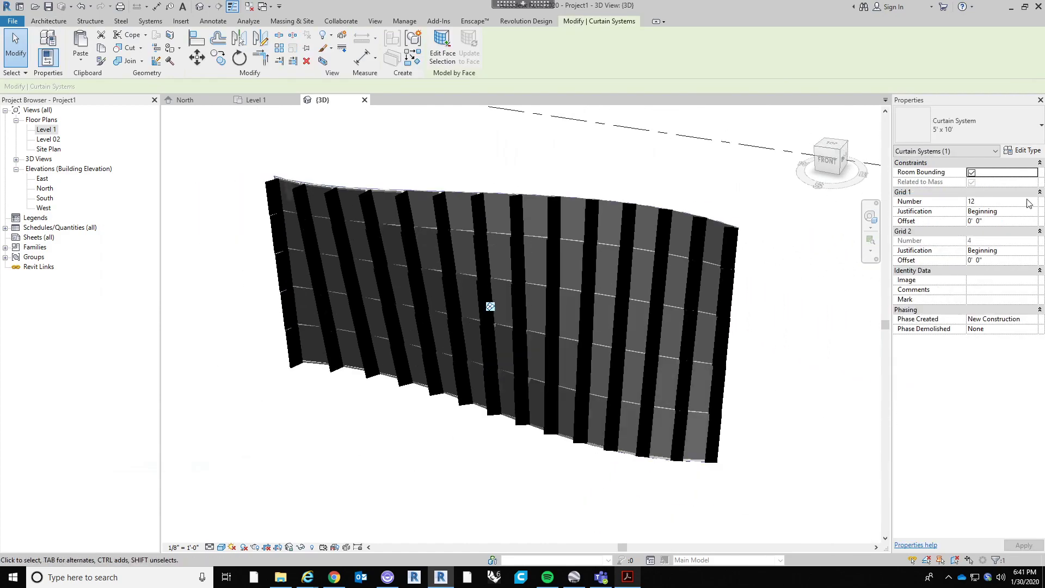
pyautogui.click(1030, 153)
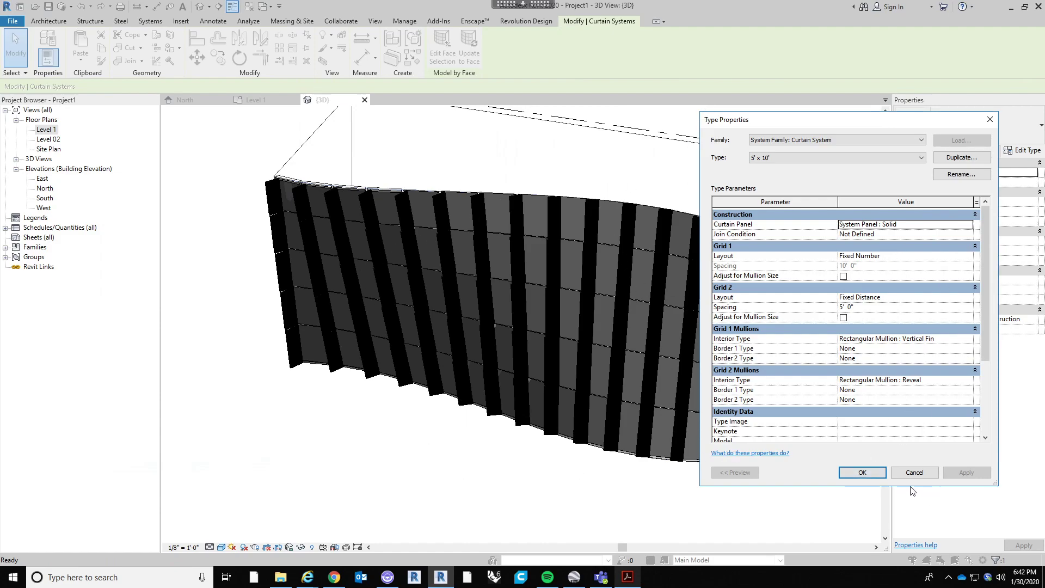
pyautogui.click(865, 477)
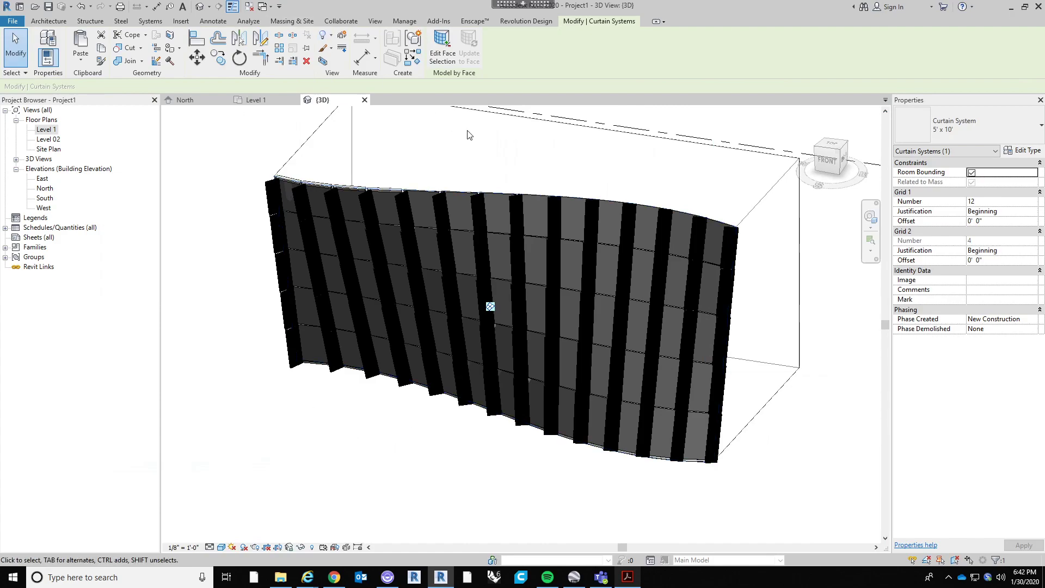
# Rename the type of a solid system panel in the curtain system's uppermost row to Metal Panel
pyautogui.scroll(2, 490, 179)
pyautogui.click(504, 212)
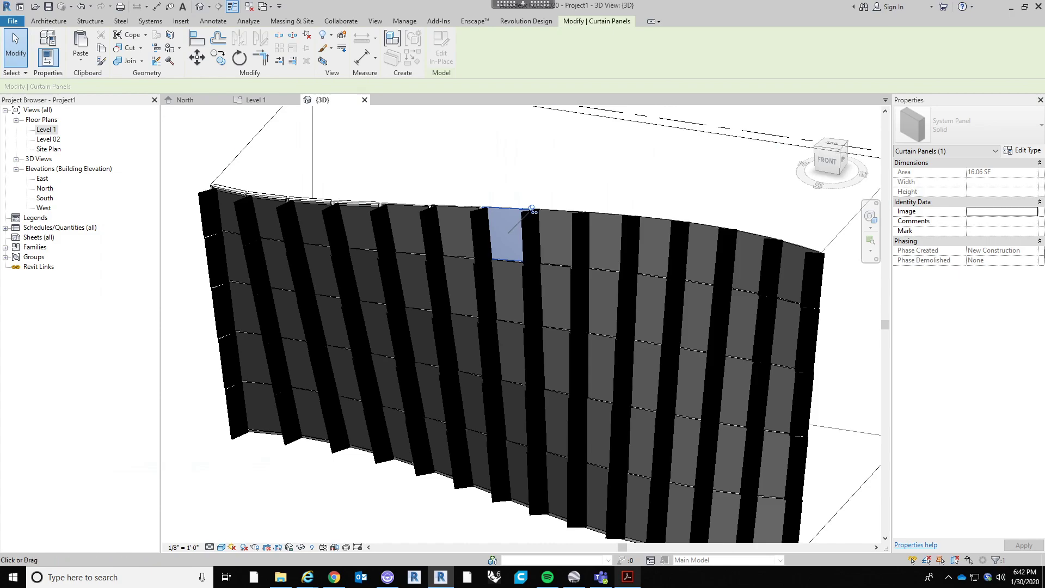
pyautogui.click(1031, 152)
pyautogui.moveTo(924, 120); pyautogui.dragTo(852, 174)
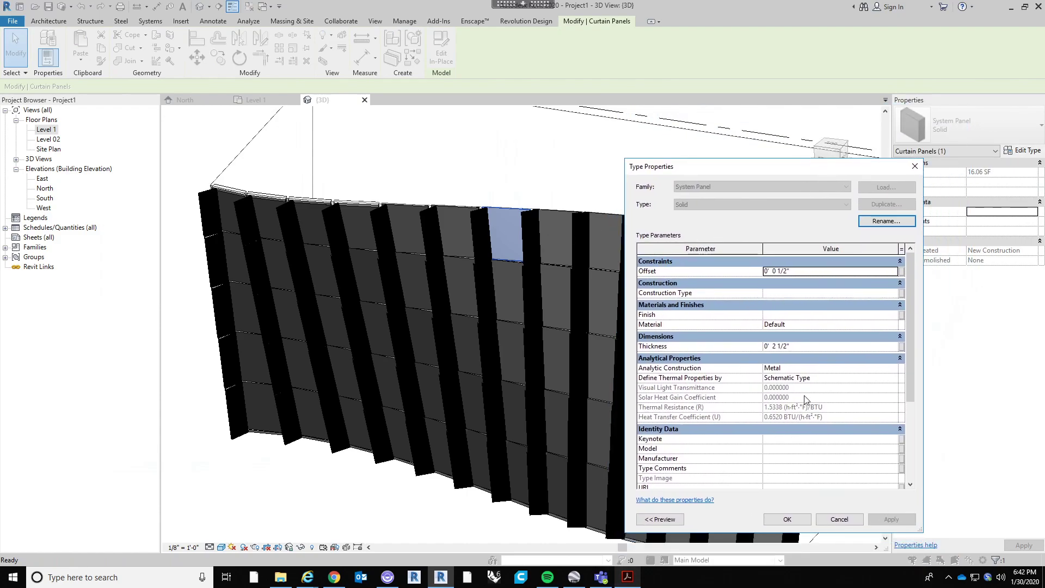
pyautogui.moveTo(910, 330)
pyautogui.mouseDown()
pyautogui.moveTo(924, 374)
pyautogui.moveTo(916, 315)
pyautogui.mouseUp()
pyautogui.click(870, 223)
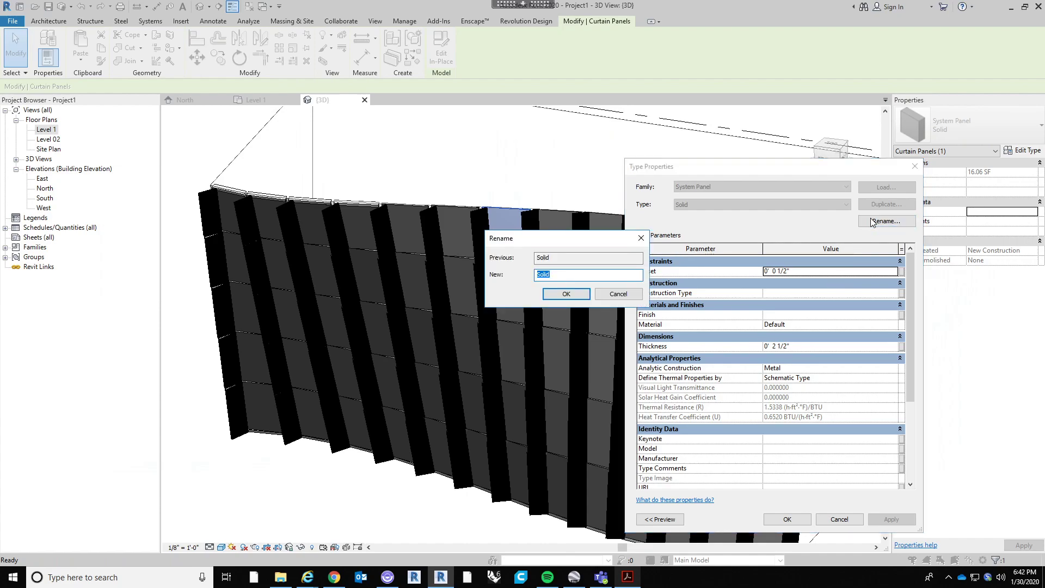
pyautogui.write('Metal Panel')
pyautogui.press('Return')
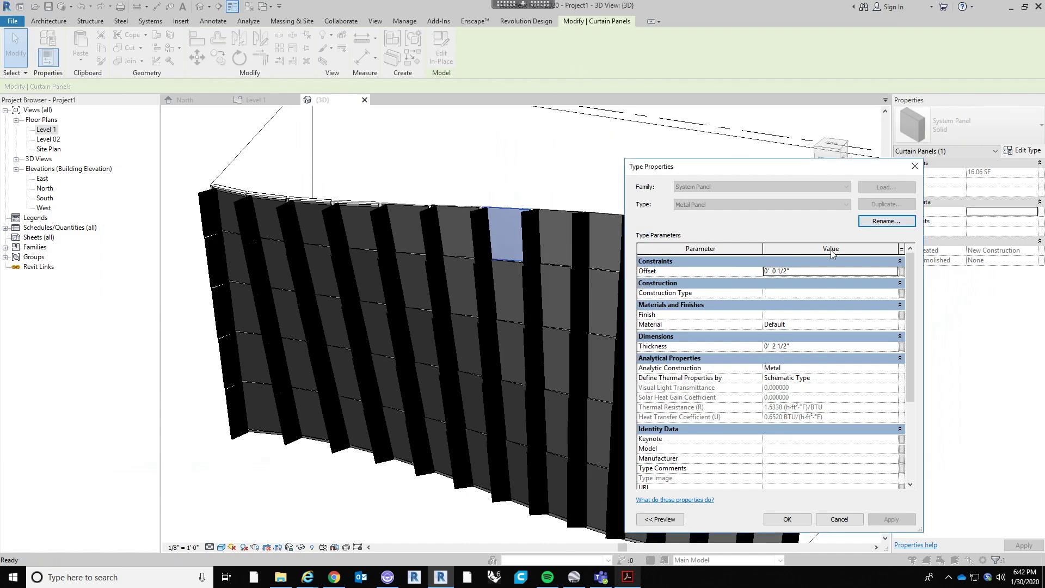
# Set the Metal Panel type's thickness to 6" and its offset to 3"
pyautogui.click(802, 348)
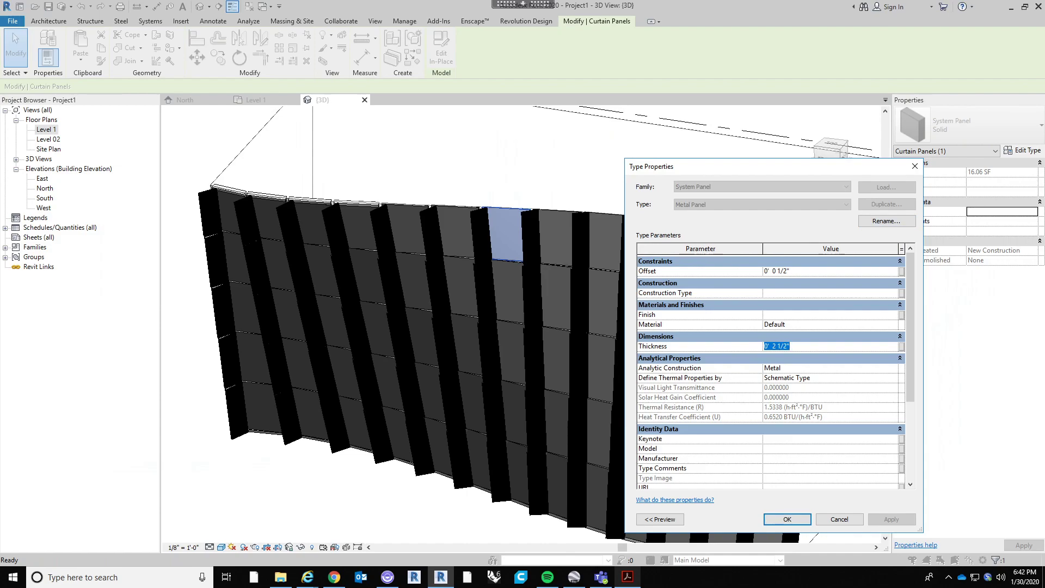
pyautogui.write('6')
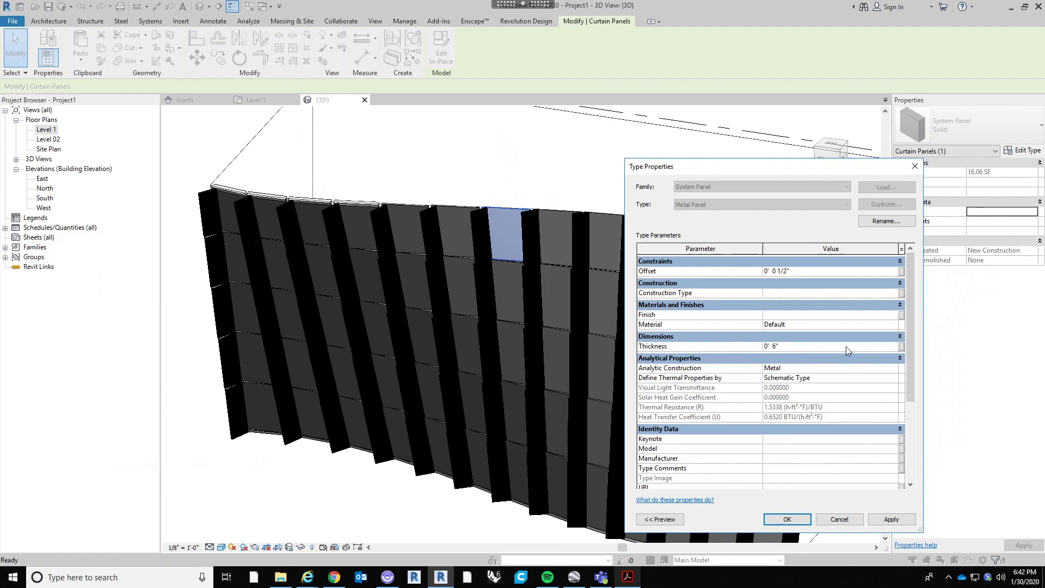
pyautogui.click(828, 274)
pyautogui.write('3')
# Assign the Aluminum material to the Metal Panel type and accept the type changes
pyautogui.click(894, 325)
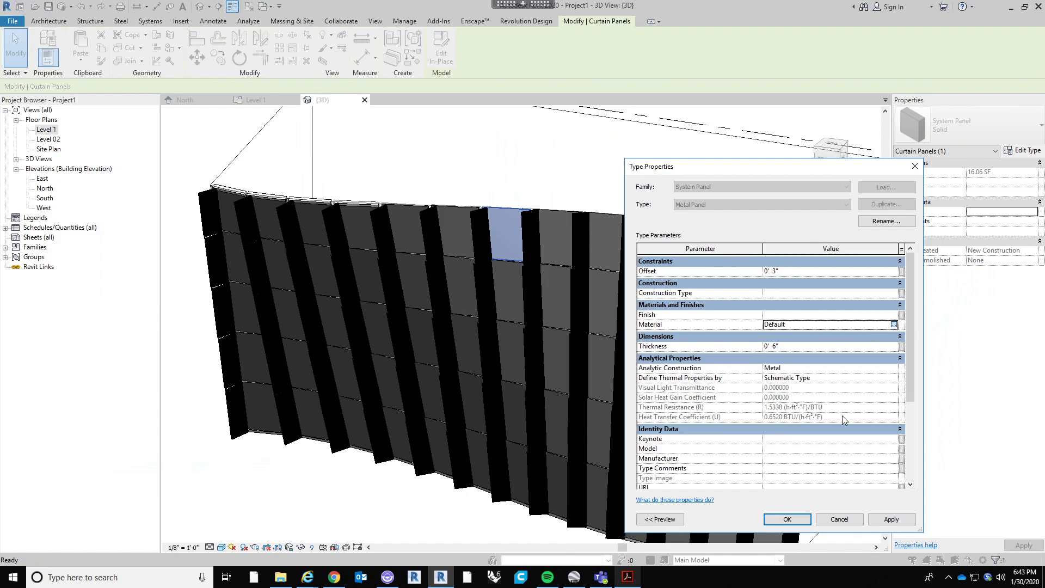
pyautogui.click(901, 324)
pyautogui.scroll(10, 233, 277)
pyautogui.scroll(2, 233, 279)
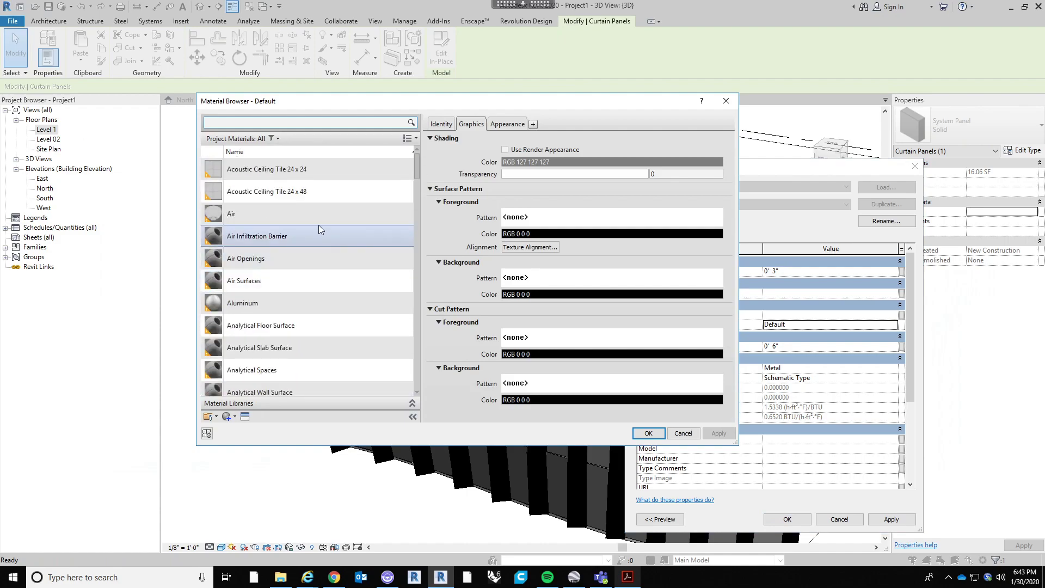
pyautogui.click(281, 301)
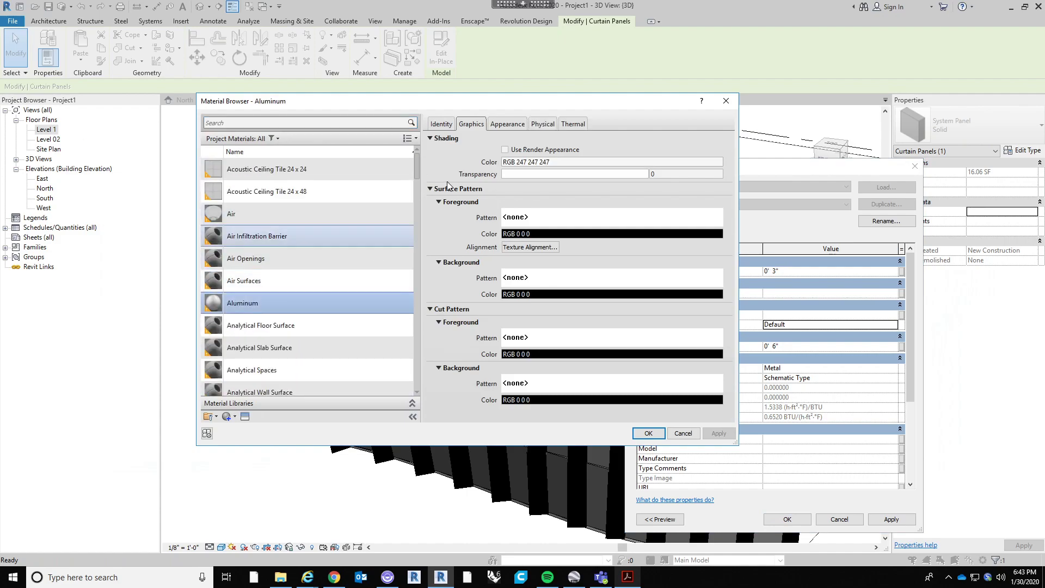
pyautogui.click(648, 434)
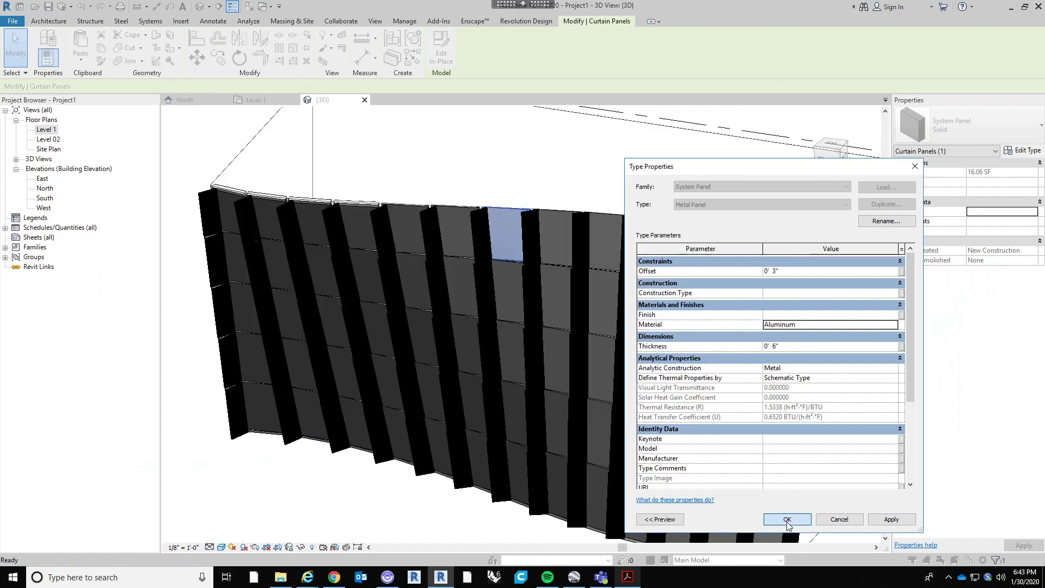
pyautogui.click(787, 523)
# Examine the aluminum panels and vertical fins across the whole curved curtain system from several angles
pyautogui.click(493, 158)
pyautogui.scroll(-1, 493, 155)
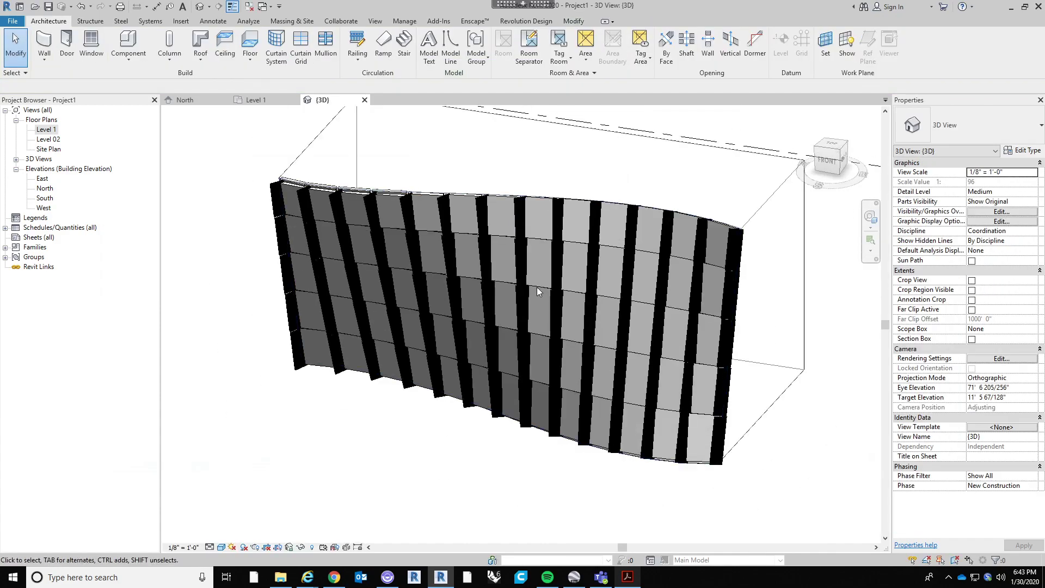
pyautogui.keyDown('shift'); pyautogui.moveTo(481, 443); pyautogui.dragTo(423, 285, button='middle'); pyautogui.keyUp('shift')
pyautogui.keyDown('shift'); pyautogui.moveTo(495, 471); pyautogui.dragTo(528, 318, button='middle'); pyautogui.keyUp('shift')
pyautogui.scroll(3, 528, 316)
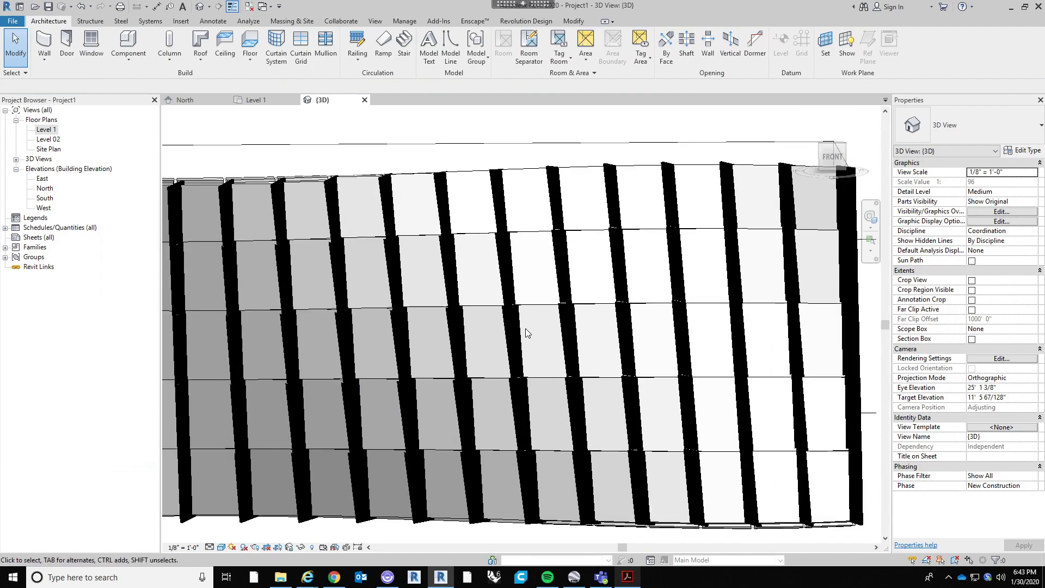
pyautogui.scroll(-2, 471, 488)
pyautogui.keyDown('shift'); pyautogui.moveTo(434, 473); pyautogui.dragTo(515, 503, button='middle'); pyautogui.keyUp('shift')
pyautogui.keyDown('shift'); pyautogui.moveTo(572, 462); pyautogui.dragTo(531, 215, button='middle'); pyautogui.keyUp('shift')
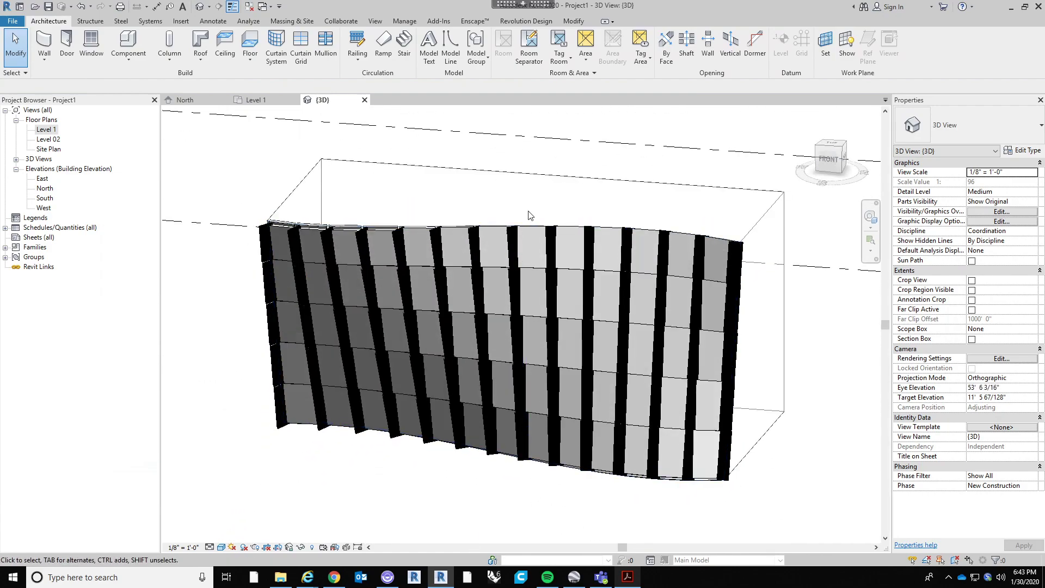
# Cycle through the elements along the curtain system's upper edge and inspect a single panel in the uppermost row
pyautogui.scroll(3, 615, 291)
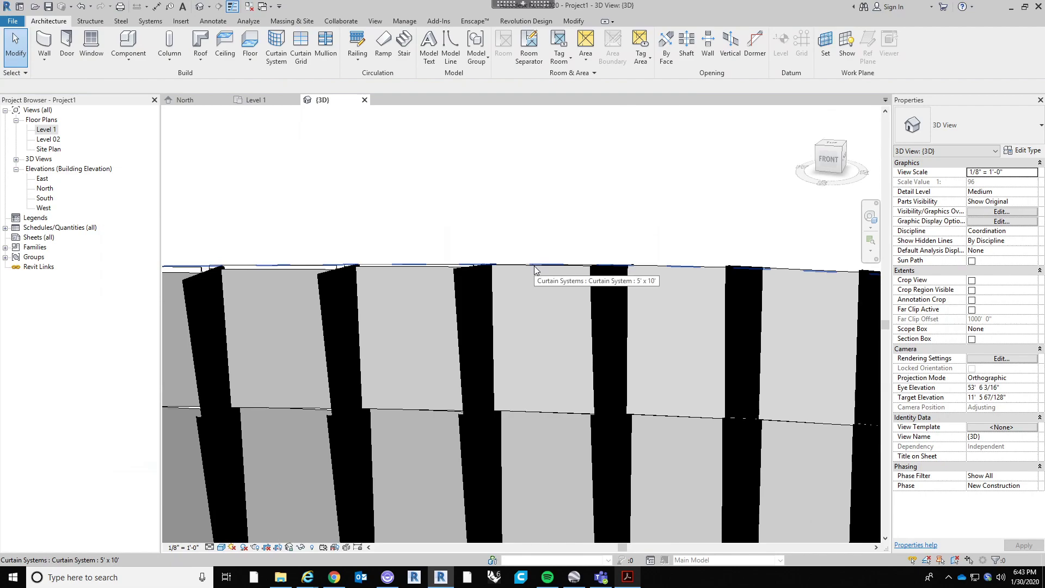
pyautogui.press('Tab')
pyautogui.press('Tab')
pyautogui.press('Tab')
pyautogui.press('Tab')
pyautogui.press('Tab')
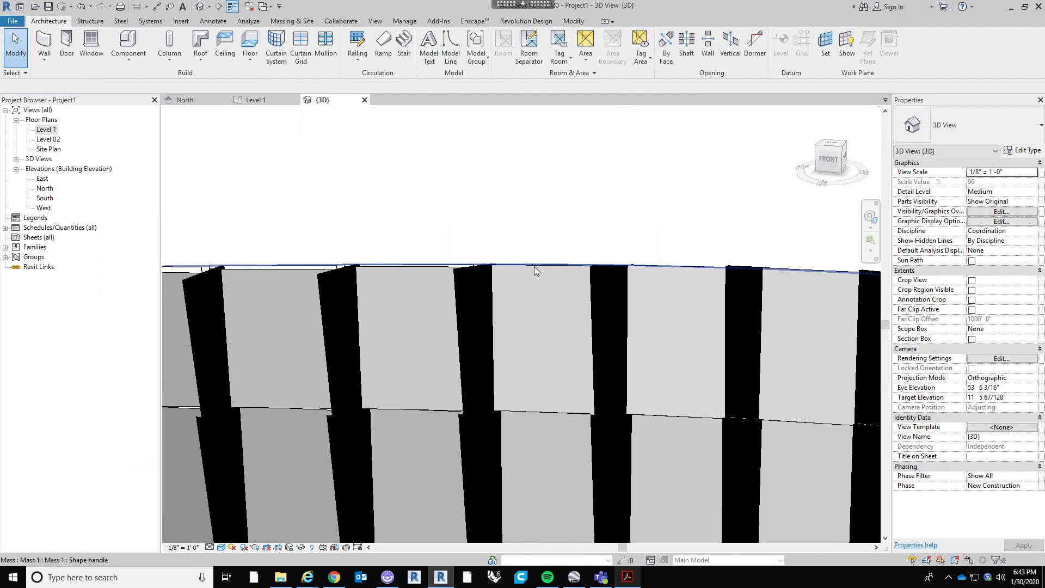
pyautogui.press('Tab')
pyautogui.press('Tab')
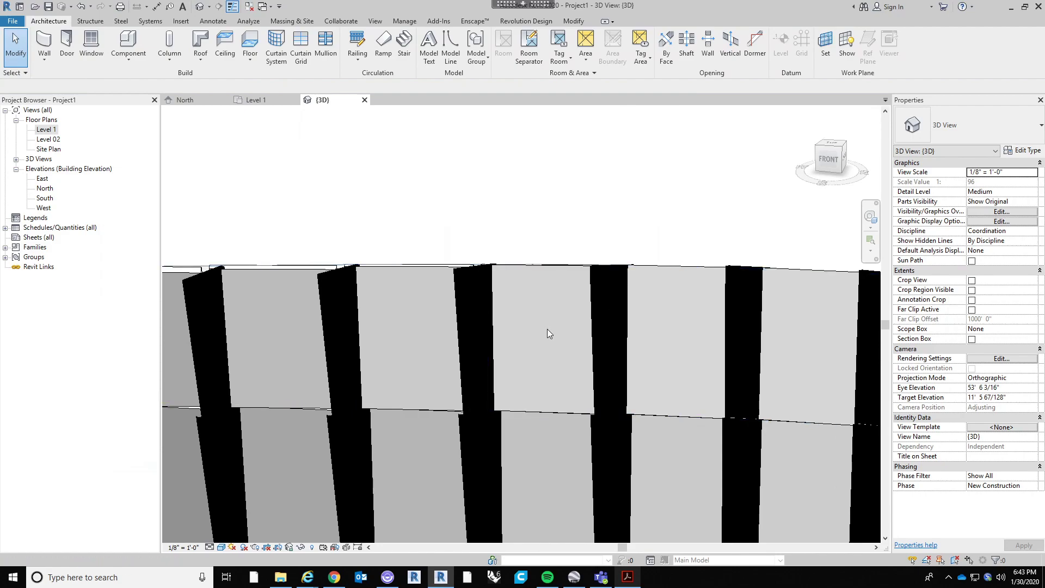
pyautogui.click(539, 414)
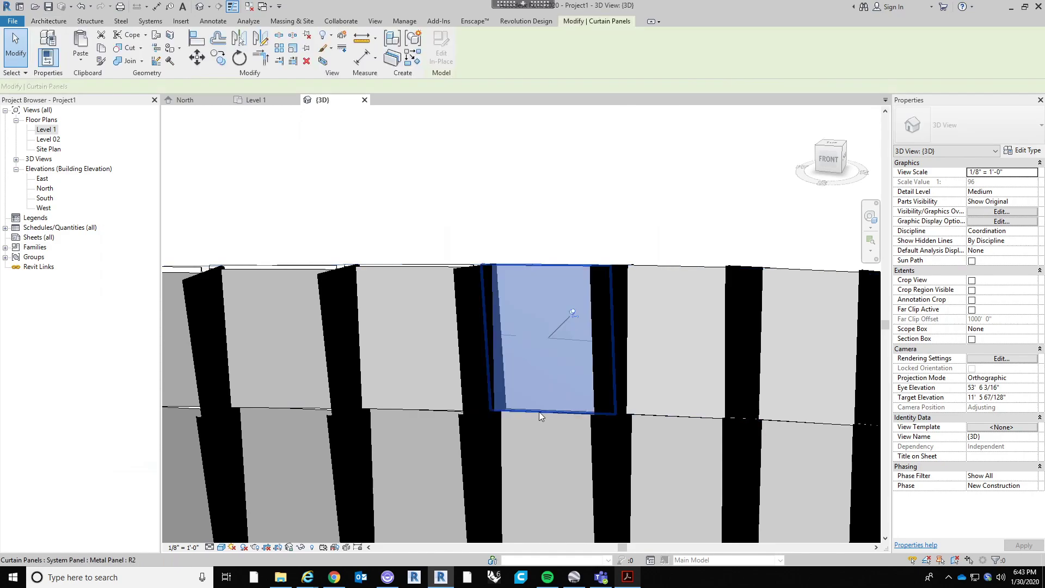
pyautogui.scroll(-5, 439, 201)
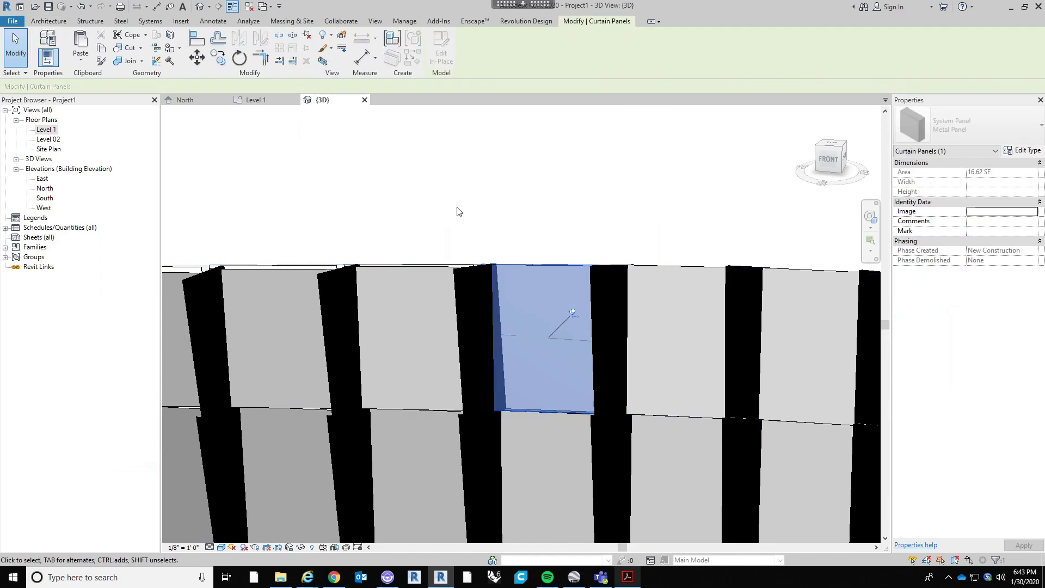
pyautogui.scroll(5, 548, 206)
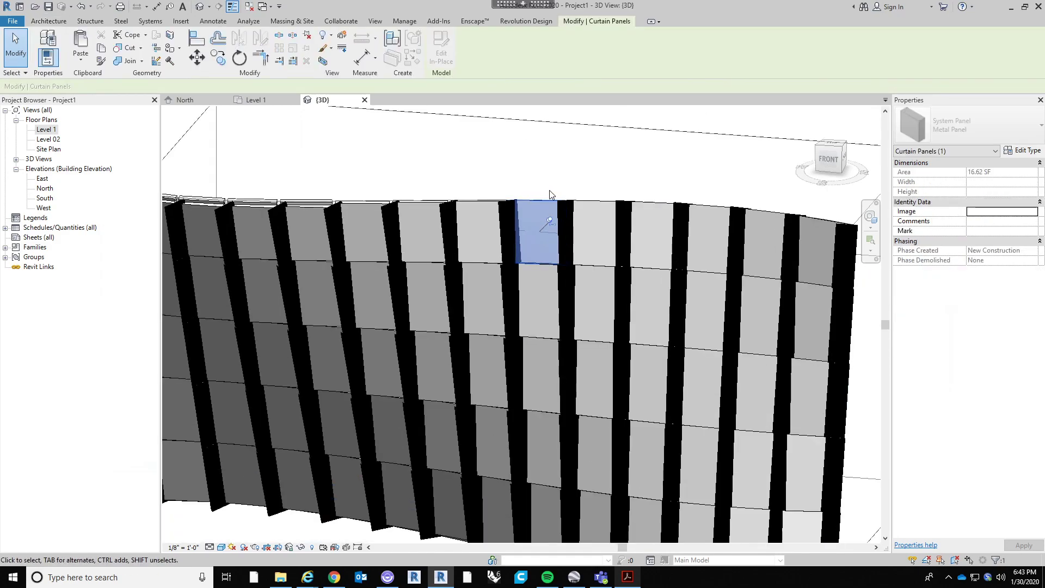
pyautogui.click(554, 180)
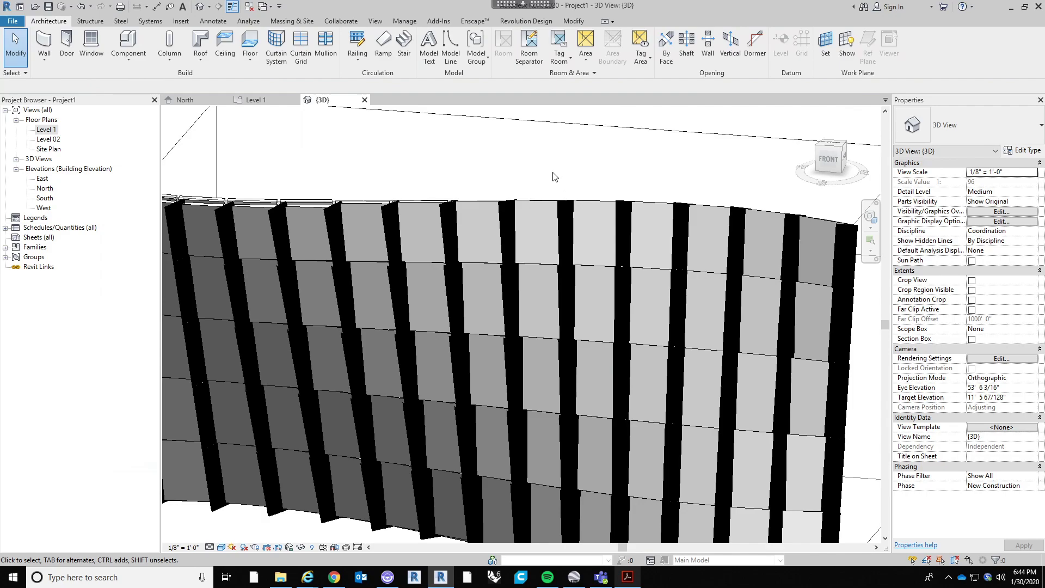
# Review the curtain system's type properties for panel, grid and mullion assignments, leaving them as they are
pyautogui.scroll(-2, 531, 144)
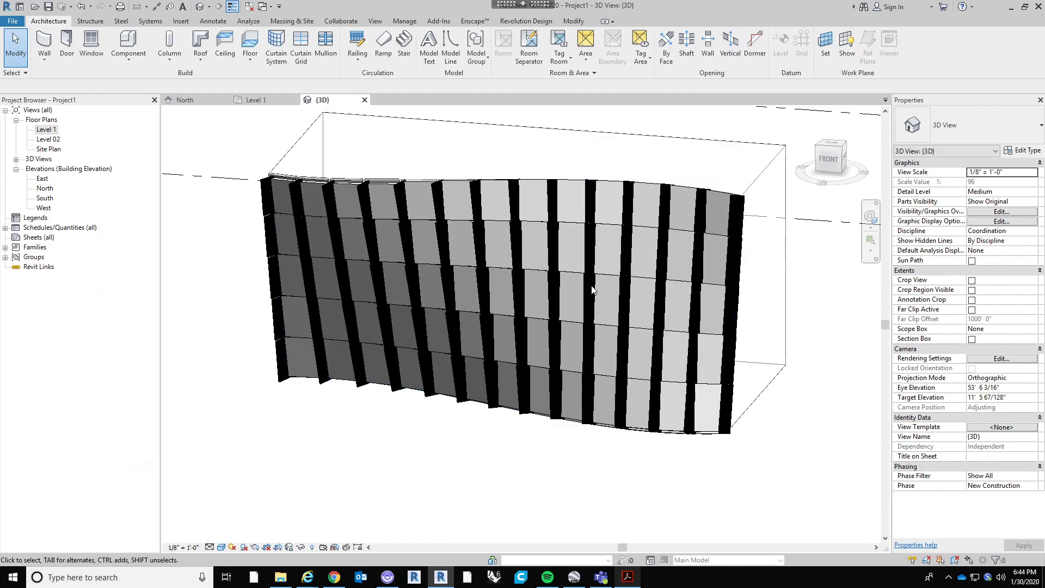
pyautogui.click(847, 128)
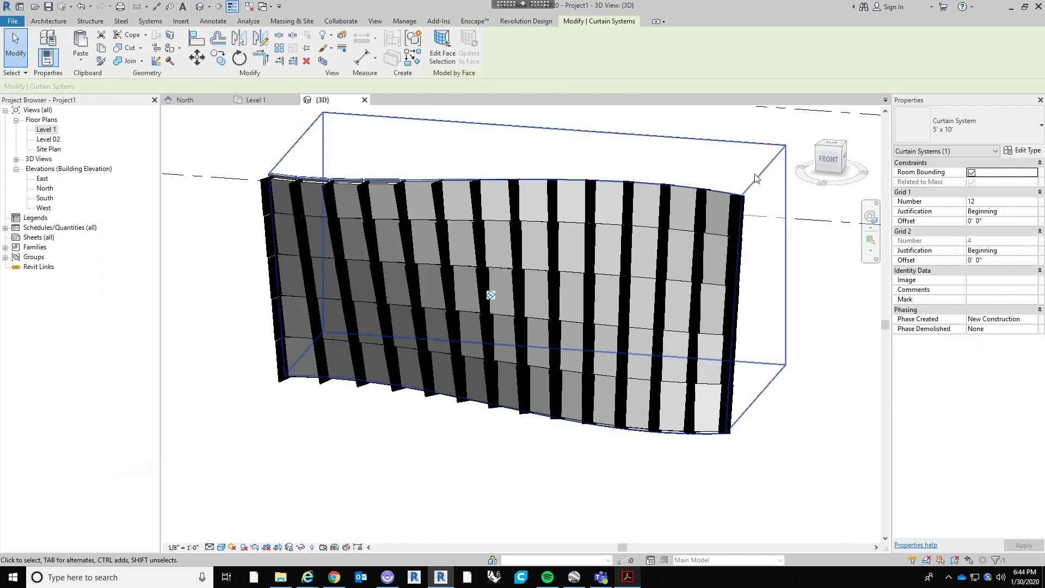
pyautogui.moveTo(636, 147); pyautogui.dragTo(626, 170, button='middle')
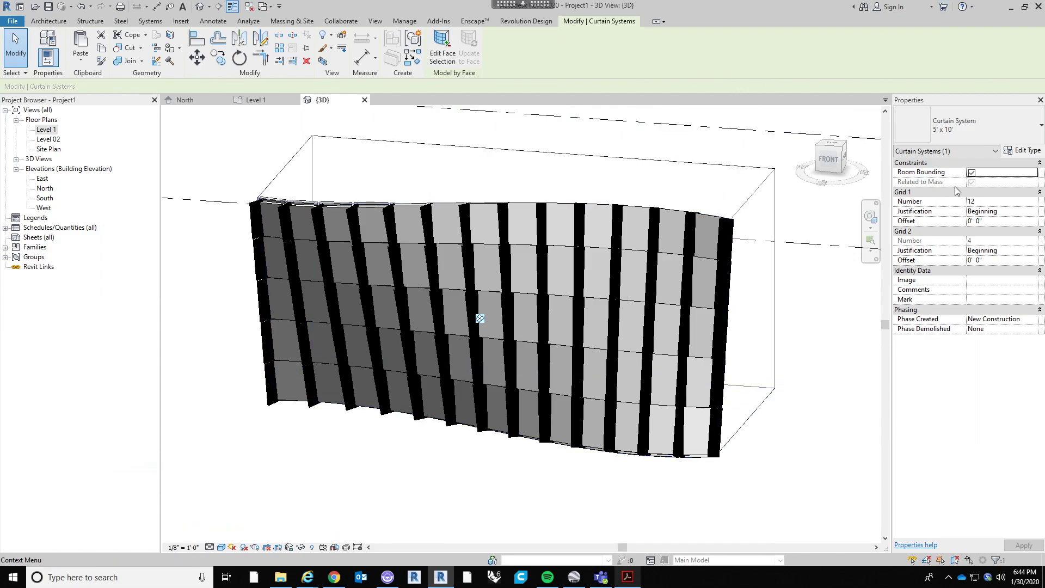
pyautogui.click(1024, 150)
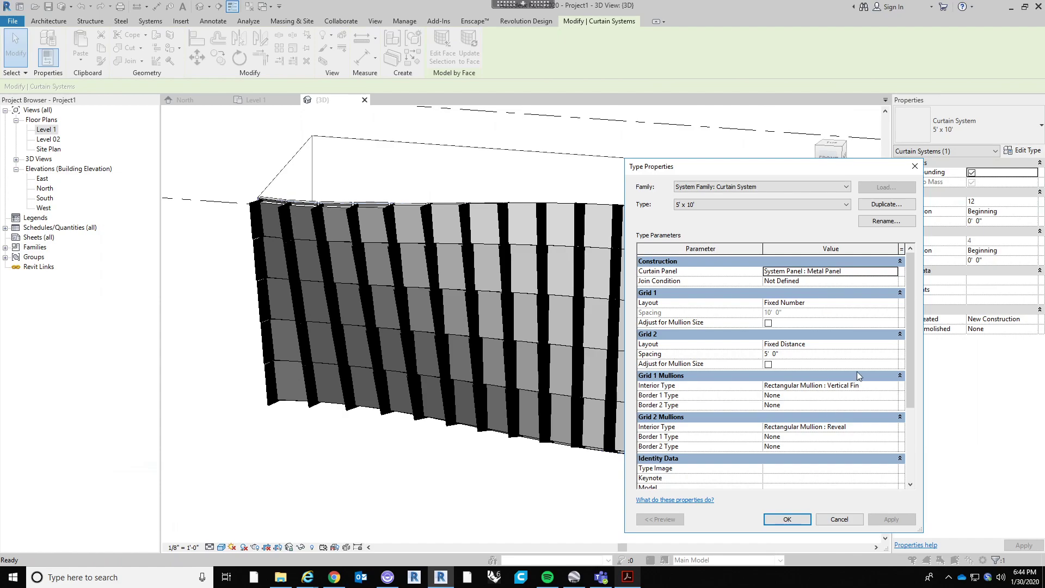
pyautogui.click(787, 519)
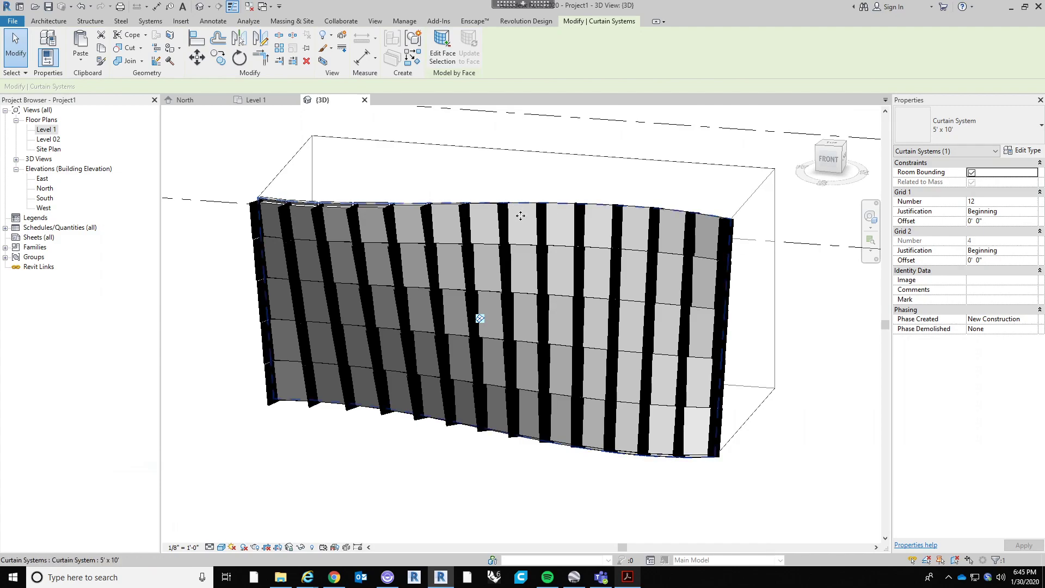
# Unpin a single vertical fin segment in the middle row near the centre of the curtain system
pyautogui.scroll(3, 524, 289)
pyautogui.scroll(-1, 496, 321)
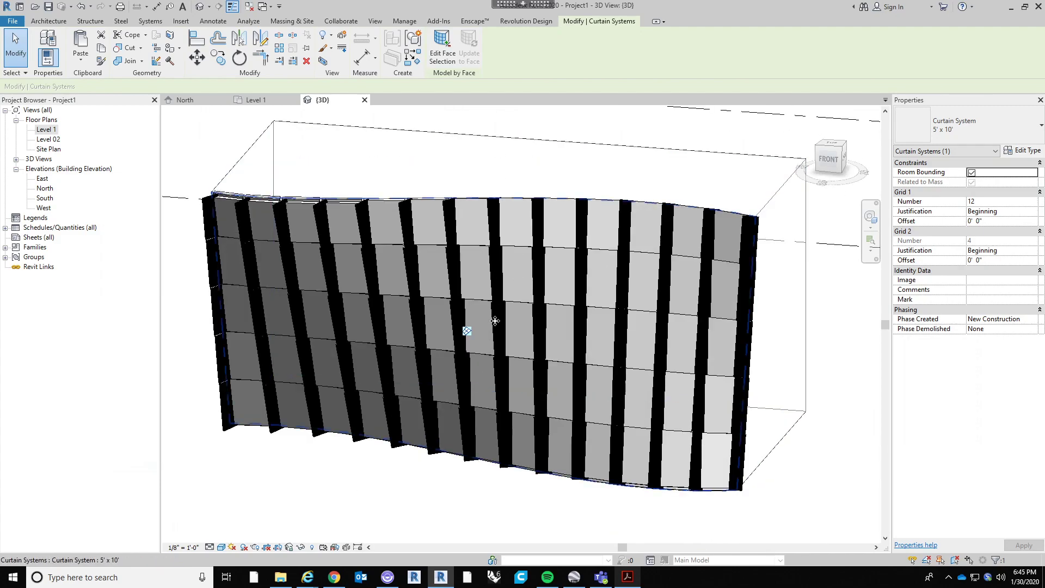
pyautogui.click(495, 322)
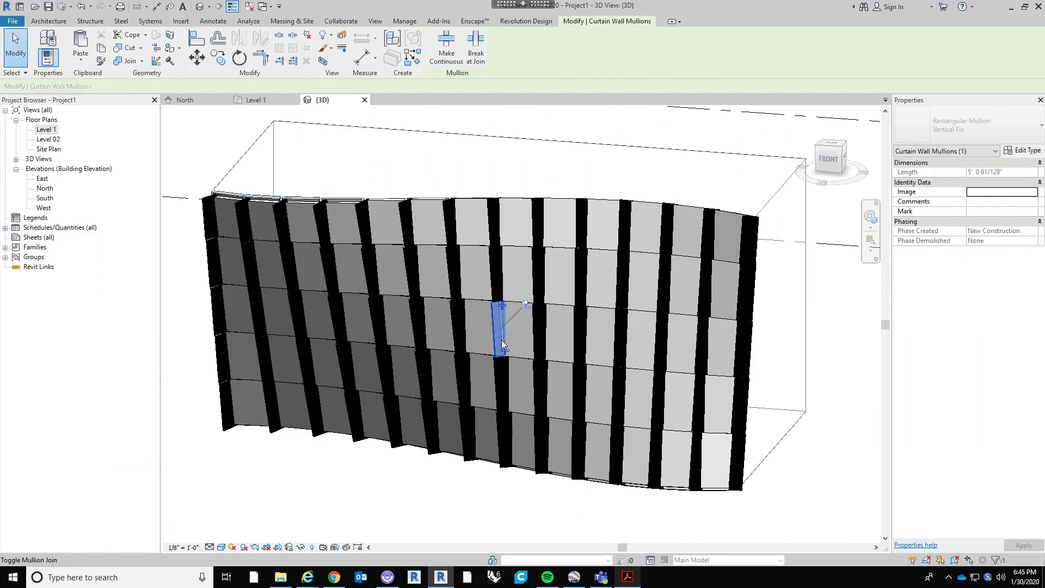
pyautogui.scroll(3, 511, 319)
pyautogui.scroll(1, 511, 319)
pyautogui.scroll(2, 579, 284)
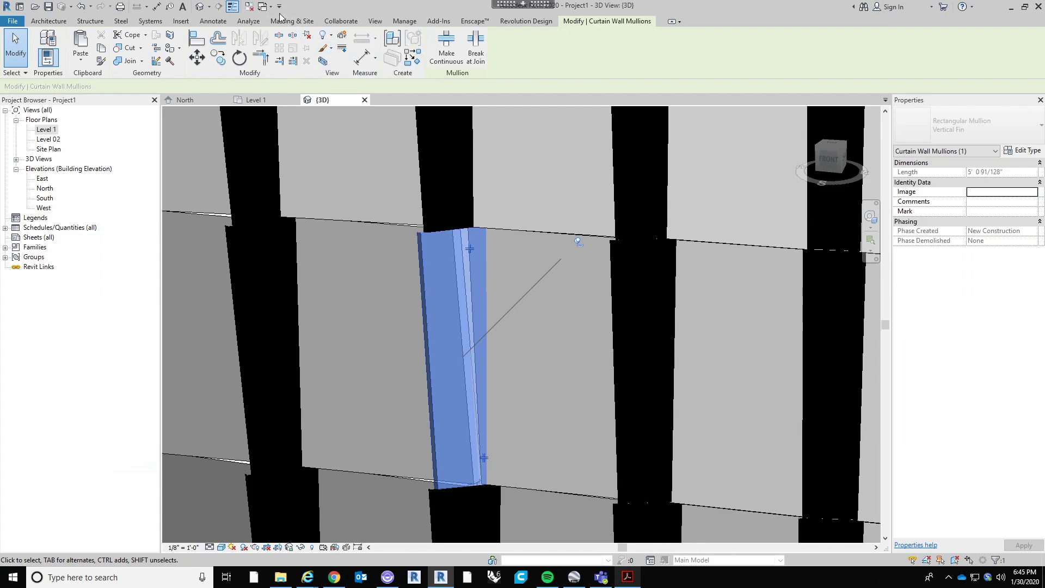
pyautogui.click(308, 41)
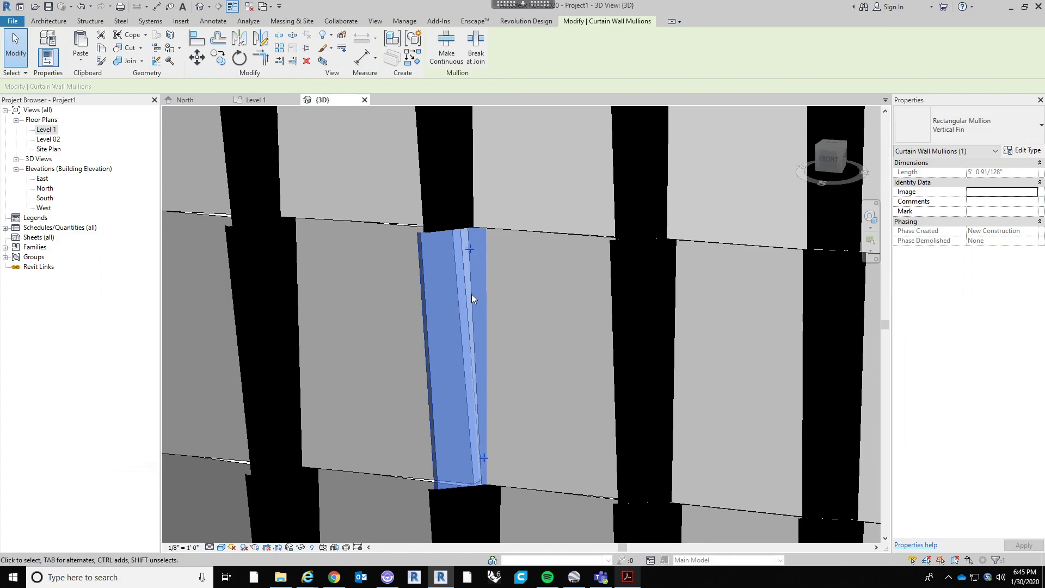
# Change the unpinned fin segment to the 2.5" x 5" Rectangular mullion type
pyautogui.scroll(-5, 471, 294)
pyautogui.click(982, 122)
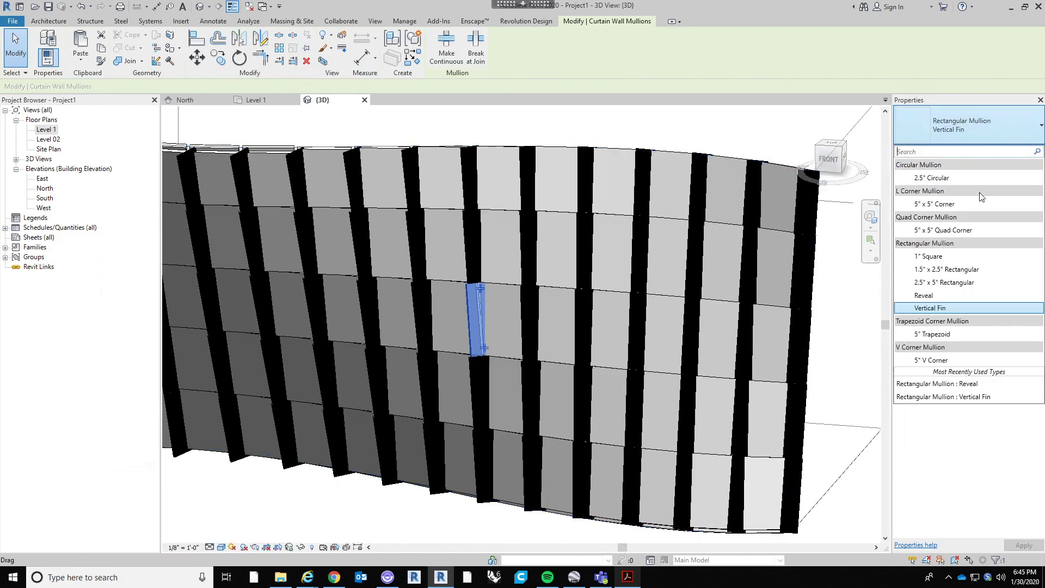
pyautogui.click(957, 282)
pyautogui.scroll(3, 517, 139)
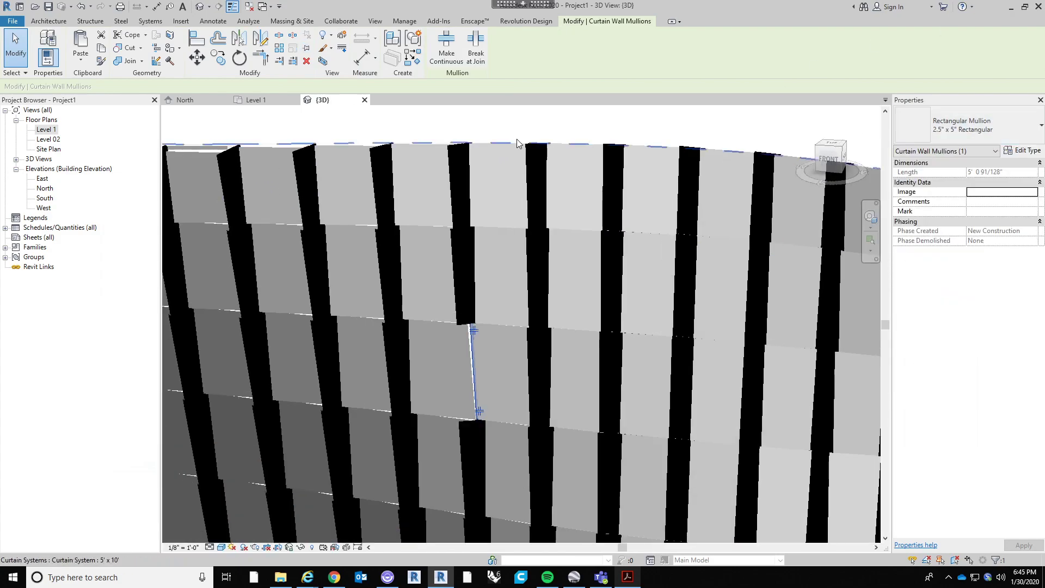
pyautogui.press('Escape')
pyautogui.scroll(-4, 503, 288)
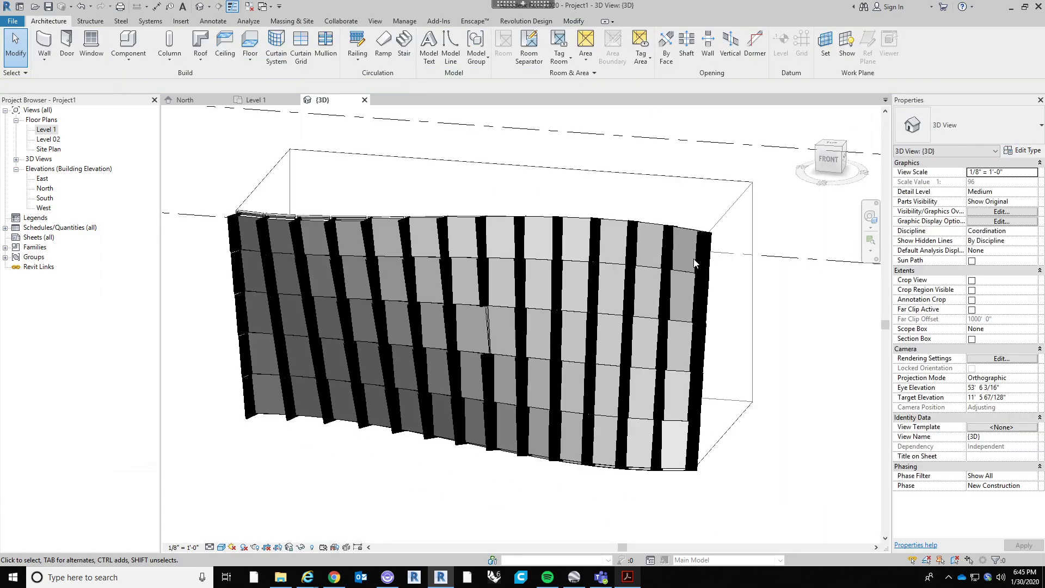
# Set the curtain system type's Grid 1 interior mullions to Rectangular Mullion : 2.5" x 5" Rectangular and inspect the resulting joints
pyautogui.click(670, 245)
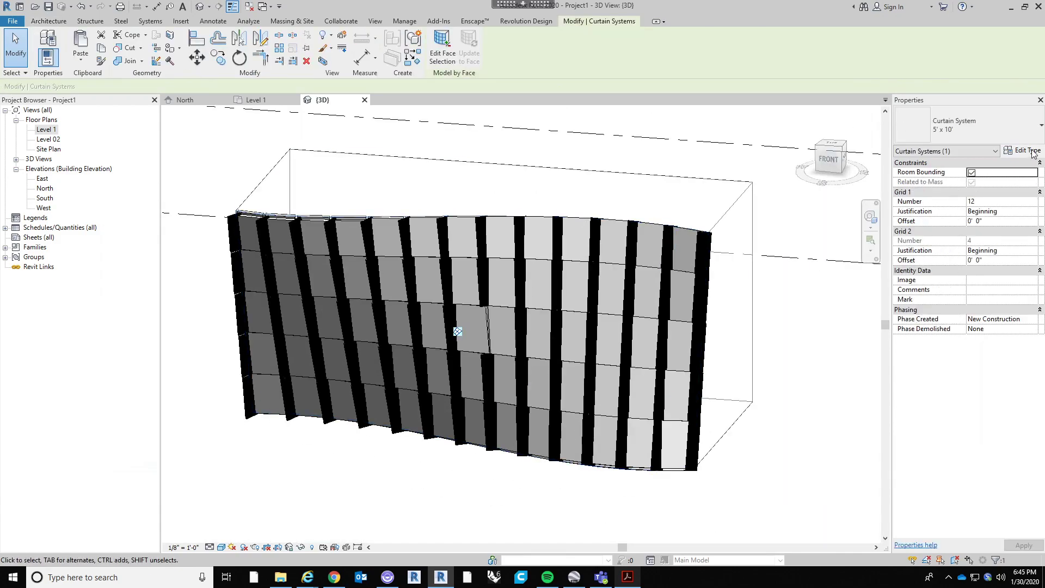
pyautogui.click(1033, 151)
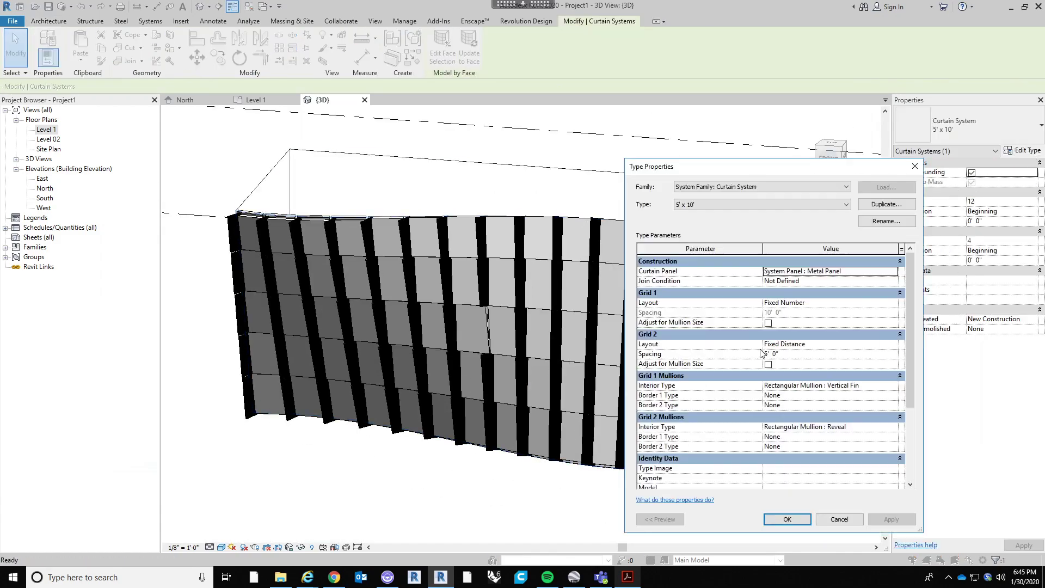
pyautogui.click(895, 386)
pyautogui.click(893, 386)
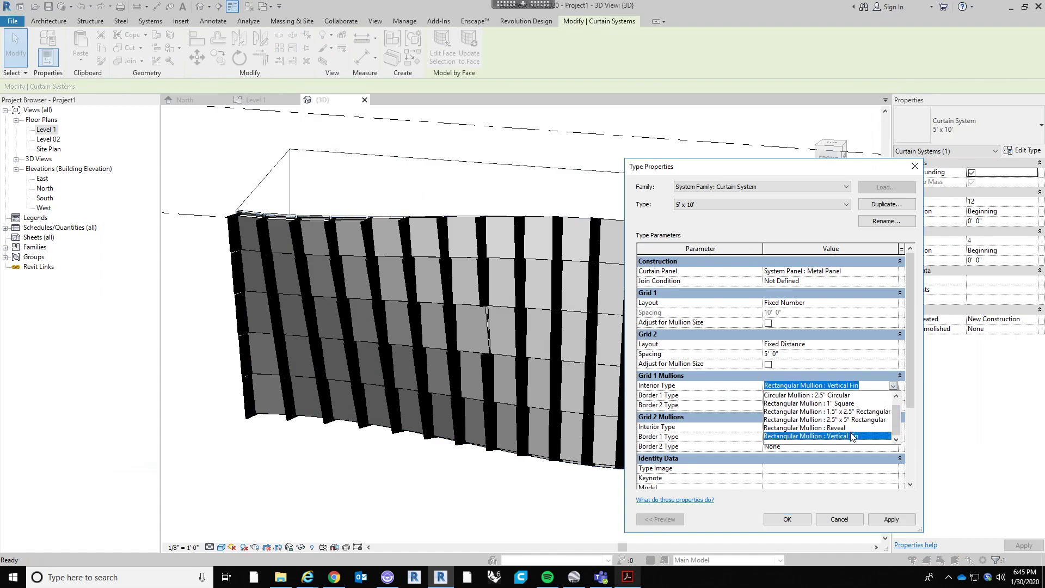
pyautogui.click(858, 421)
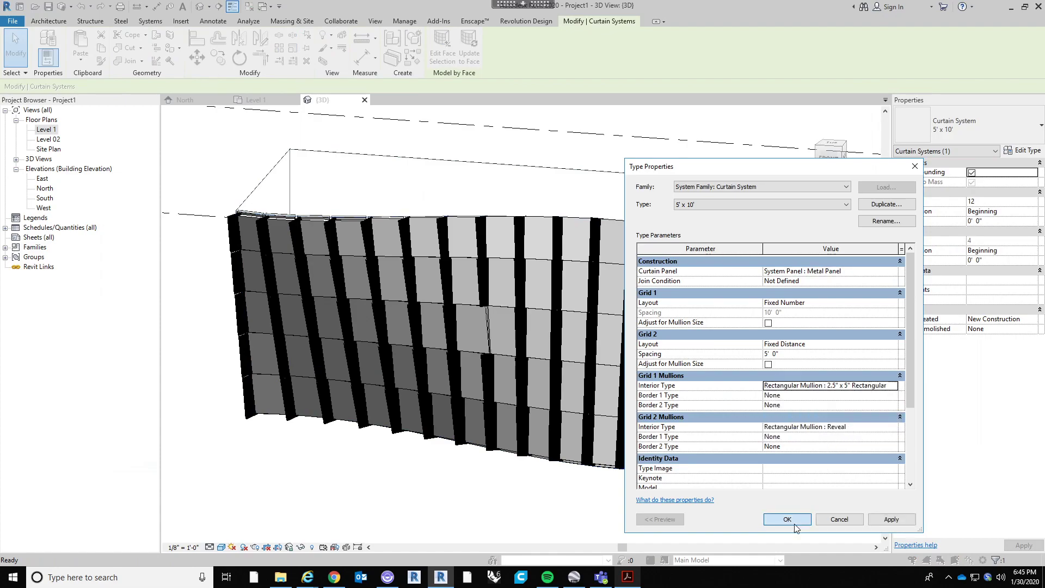
pyautogui.click(788, 519)
pyautogui.scroll(6, 509, 327)
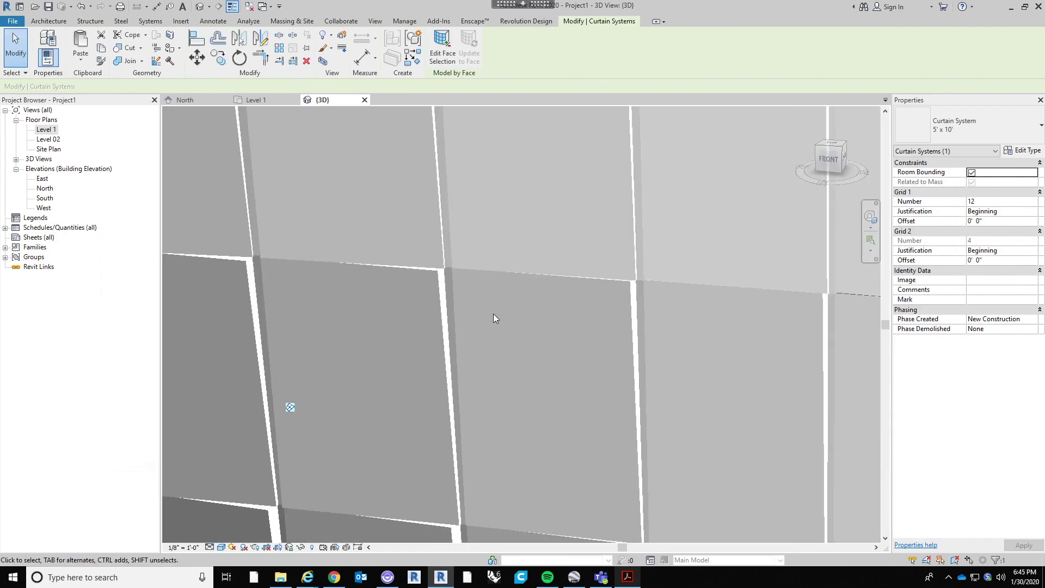
pyautogui.moveTo(407, 234); pyautogui.dragTo(420, 261)
pyautogui.scroll(-1, 421, 259)
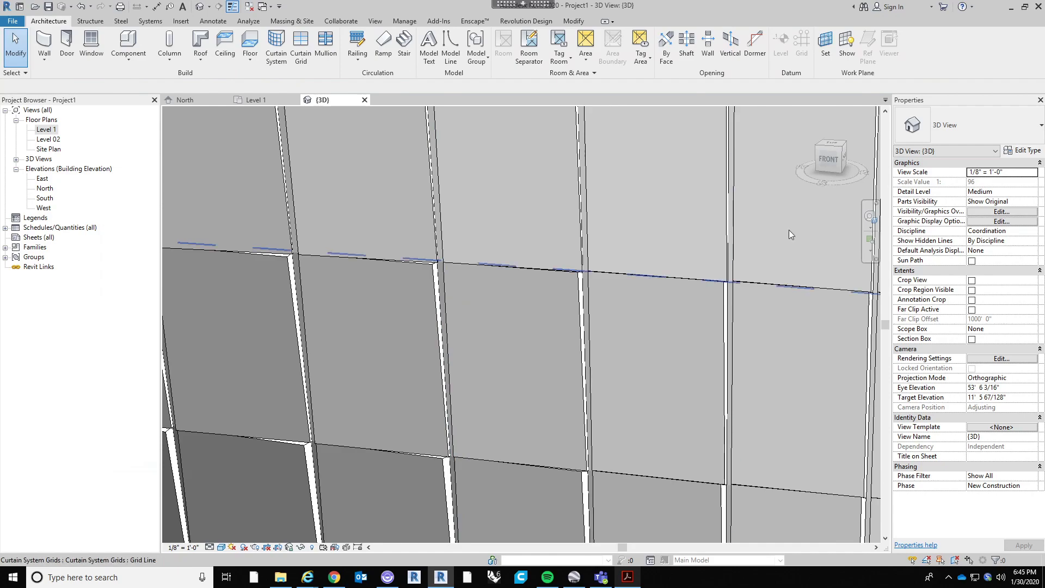
pyautogui.scroll(-5, 554, 342)
# Set the curtain system type's Grid 1 interior mullions to Rectangular Mullion : Vertical Fin
pyautogui.click(482, 354)
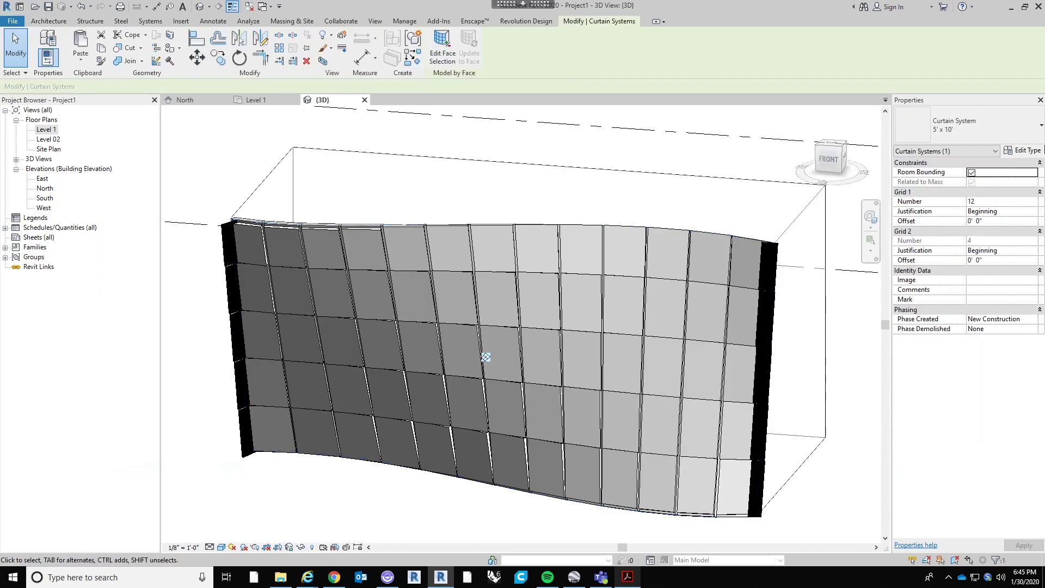
pyautogui.click(1023, 150)
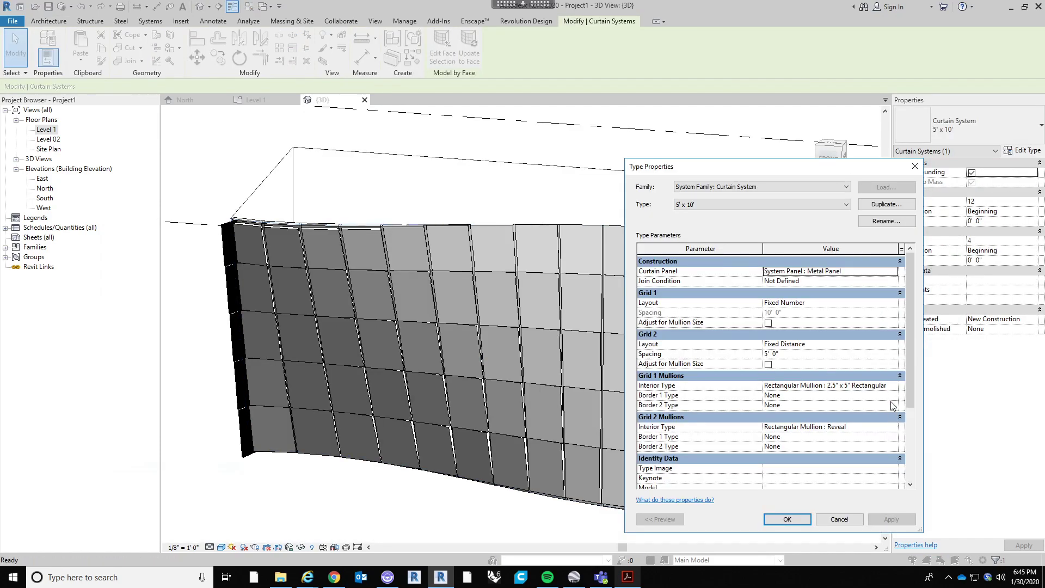
pyautogui.click(897, 390)
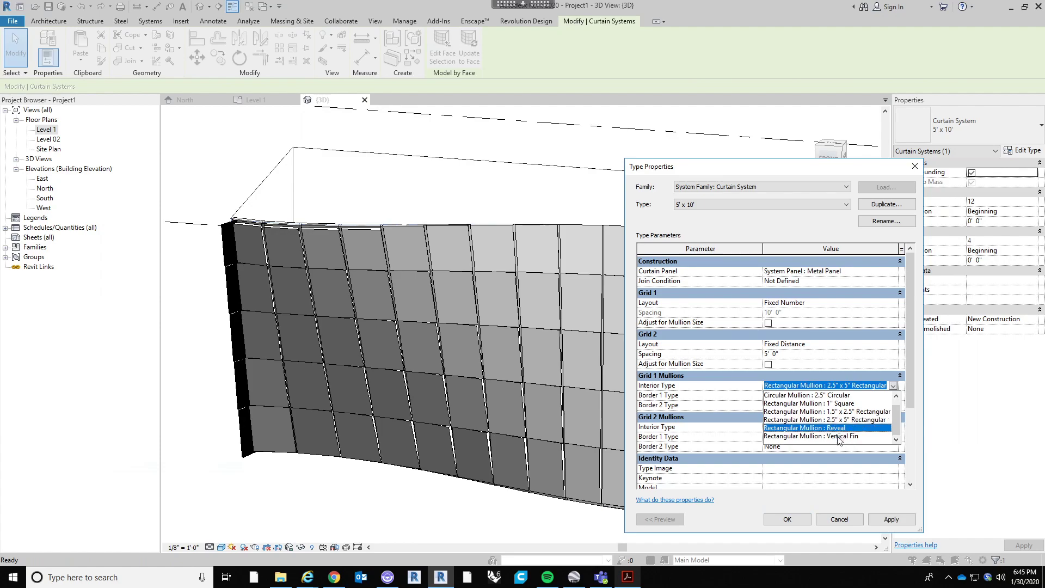
pyautogui.click(837, 442)
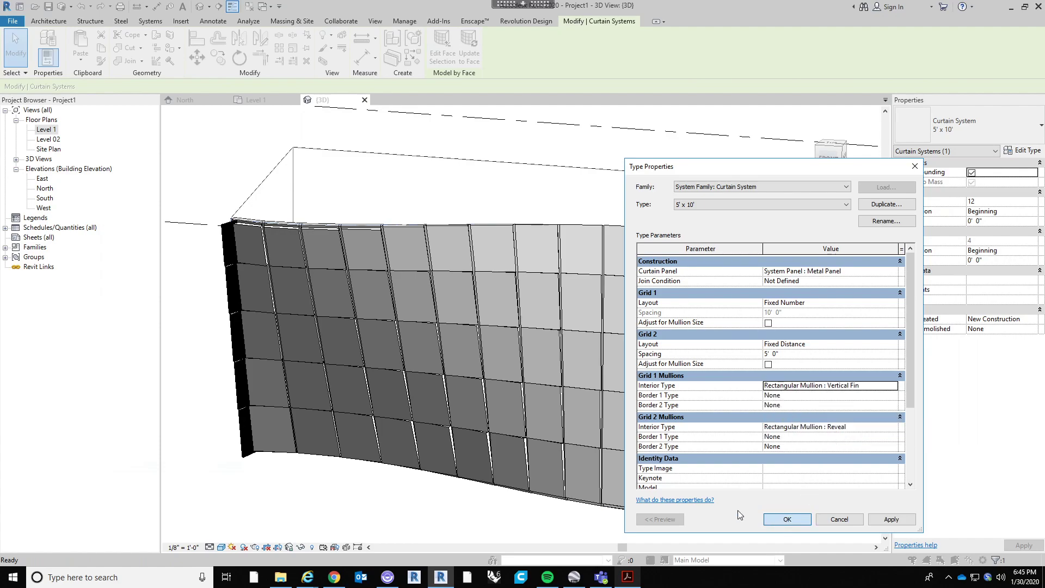
pyautogui.press('Return')
# Examine the vertical fins around the individually overridden mullion segment near the centre of the curtain system
pyautogui.scroll(5, 508, 375)
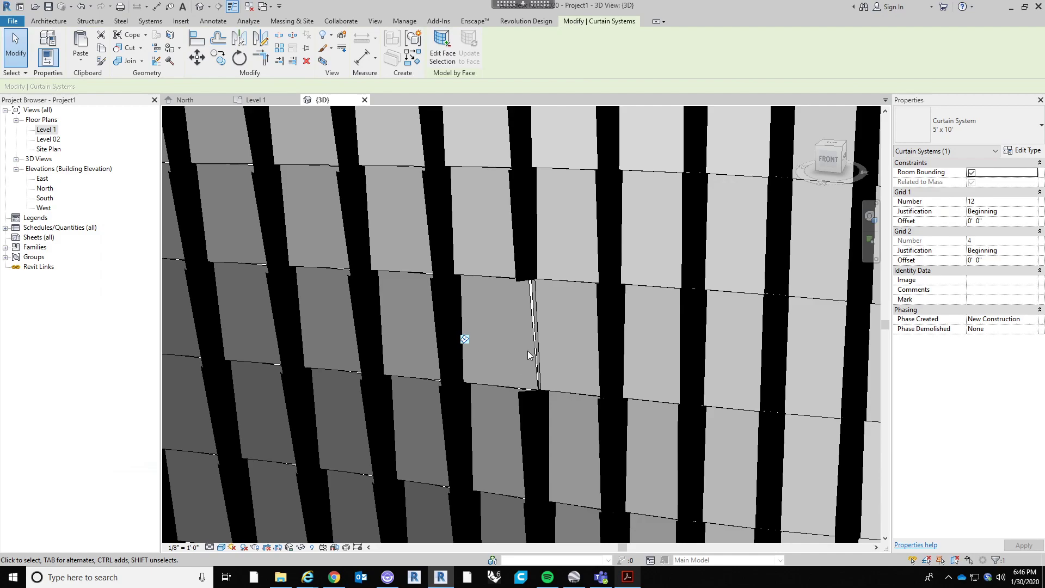
pyautogui.scroll(-6, 535, 321)
pyautogui.scroll(2, 546, 226)
pyautogui.click(545, 221)
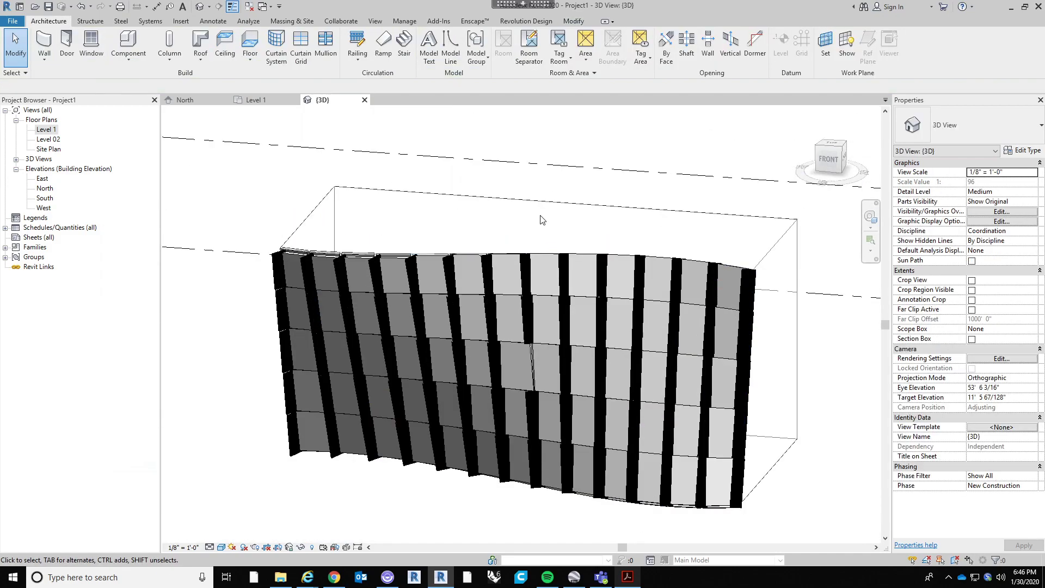
pyautogui.scroll(4, 523, 361)
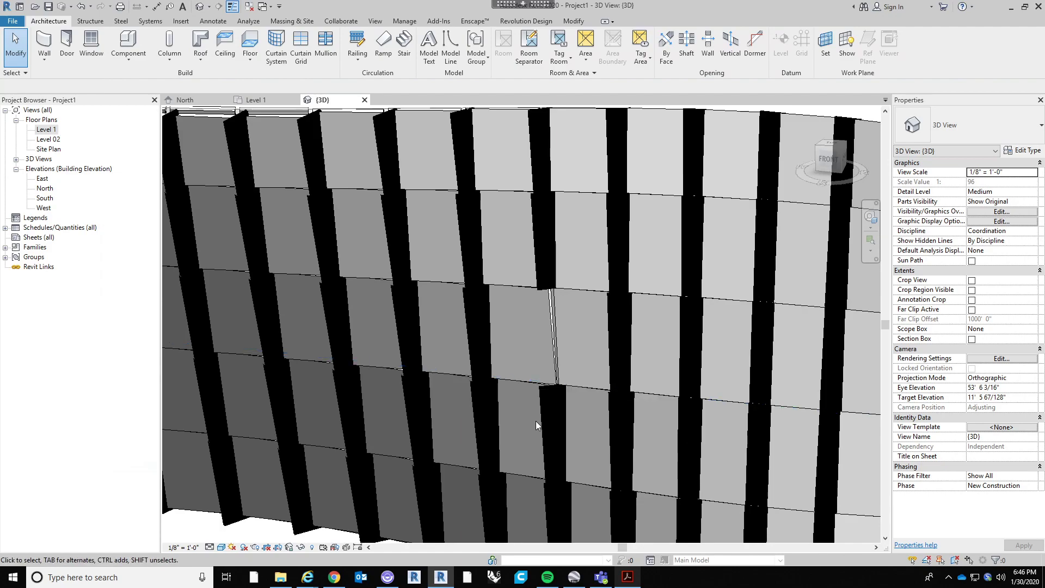
pyautogui.scroll(-1, 535, 421)
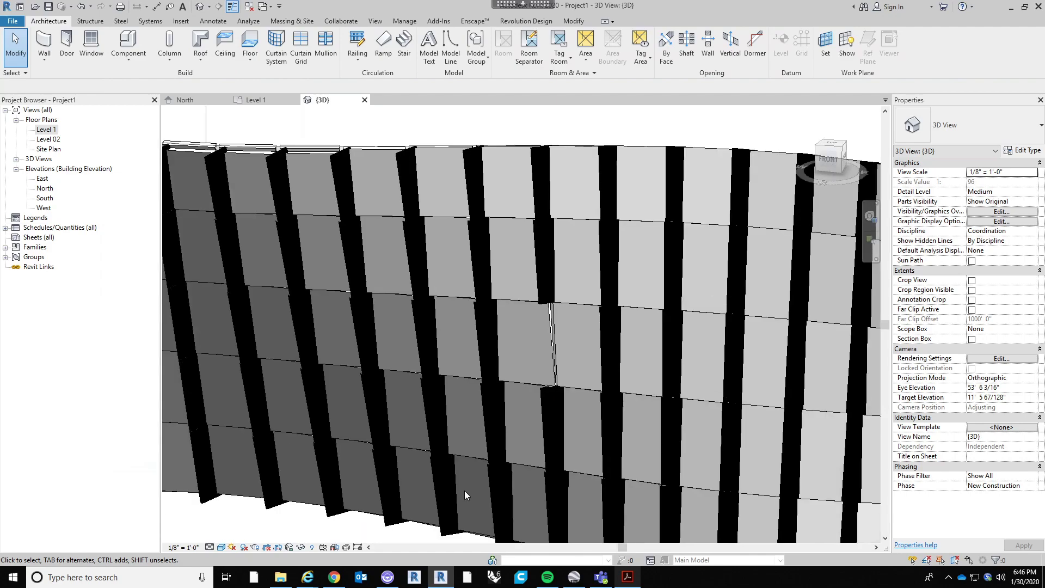
pyautogui.scroll(-6, 462, 334)
pyautogui.scroll(3, 474, 339)
pyautogui.scroll(-2, 464, 180)
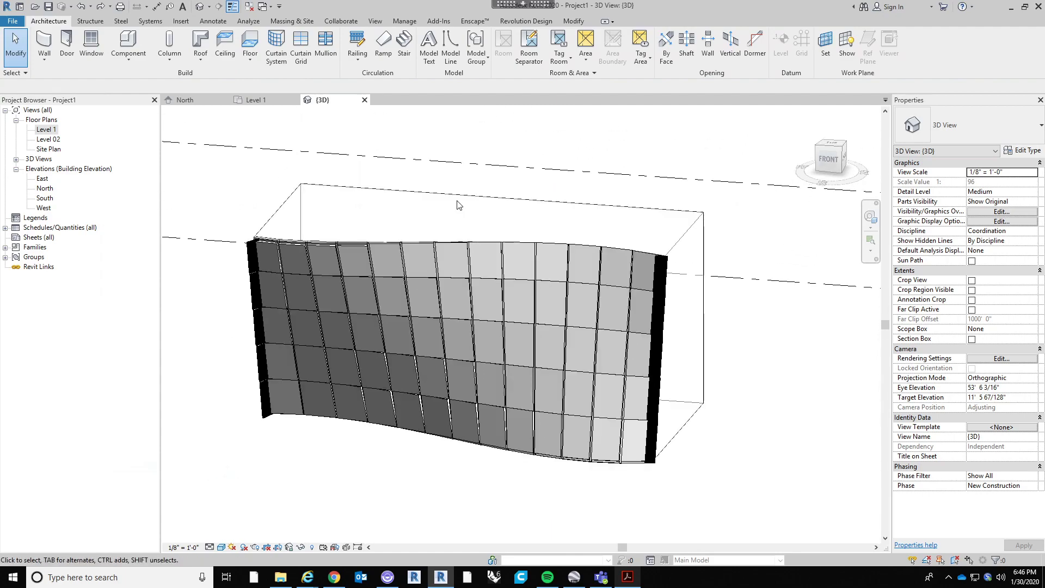
# Undo the last mullion type change and save the project as Project1 in the Comp Practice Spring 2020 folder
pyautogui.hotkey('ctrl', 'z')
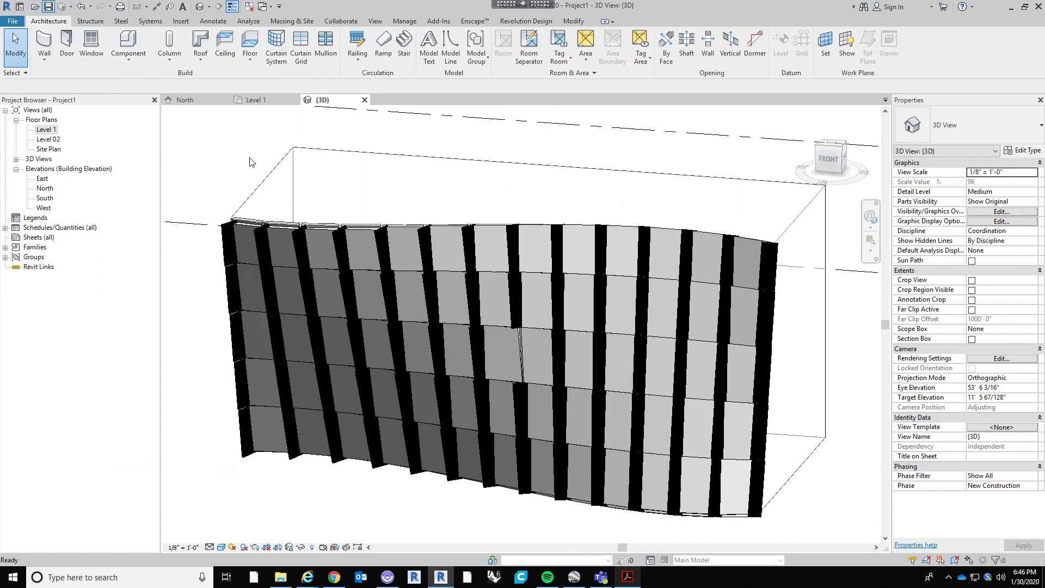
pyautogui.hotkey('ctrl', 's')
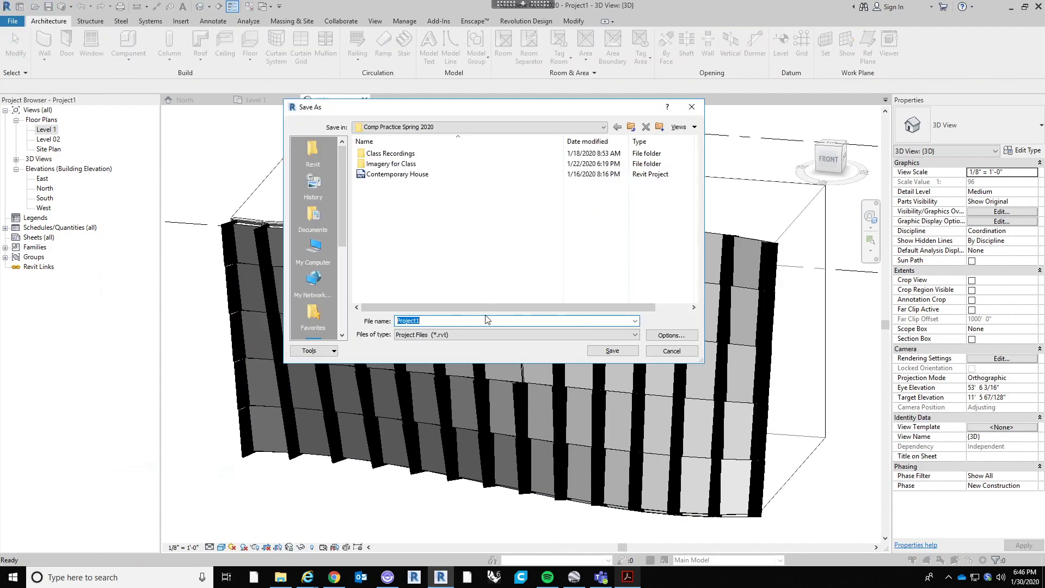
pyautogui.click(626, 353)
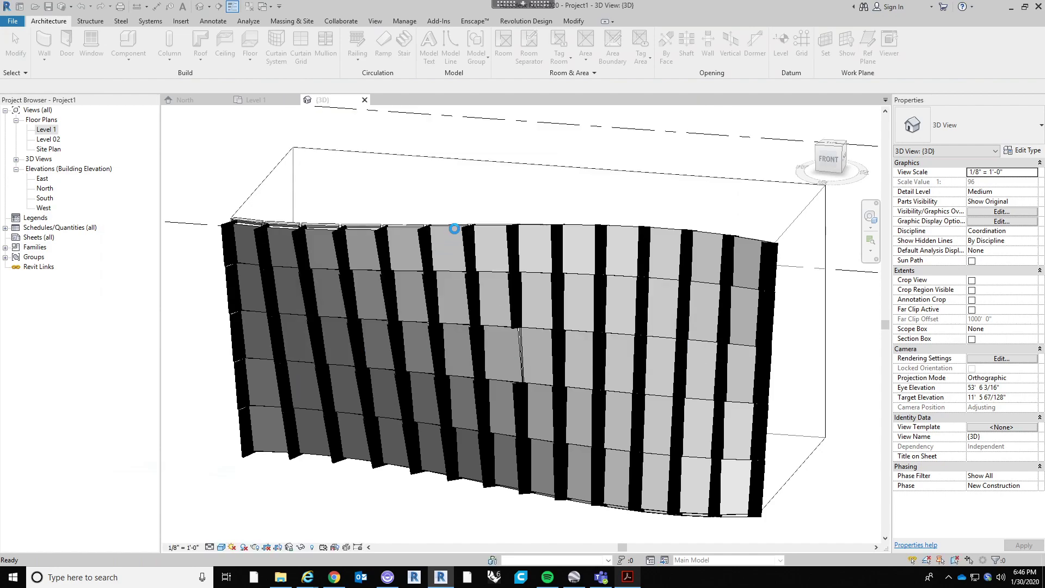
pyautogui.scroll(-3, 451, 231)
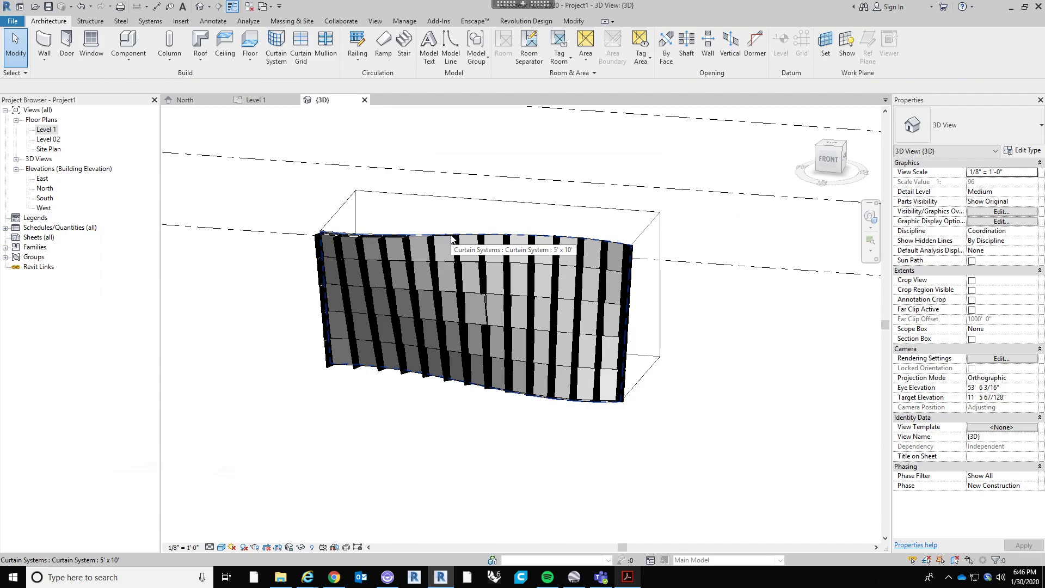
pyautogui.moveTo(517, 368); pyautogui.dragTo(427, 470, button='middle')
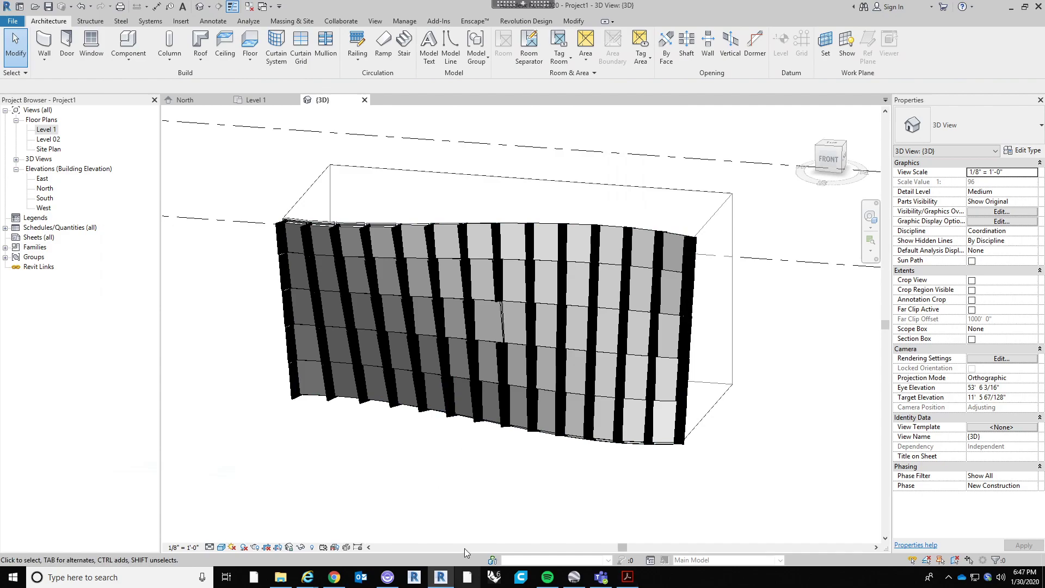
pyautogui.scroll(3, 438, 460)
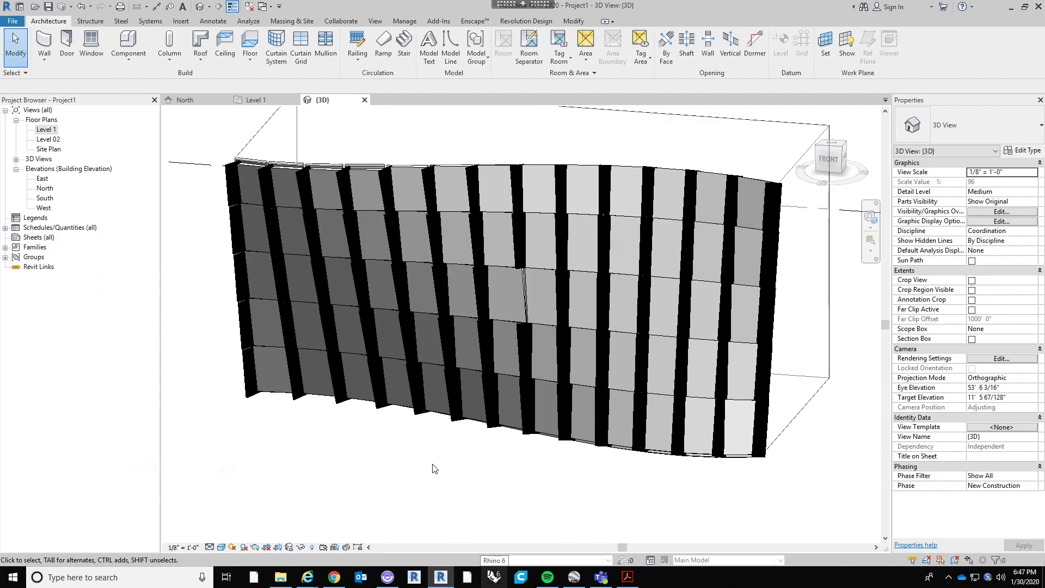
pyautogui.keyDown('shift'); pyautogui.moveTo(464, 457); pyautogui.dragTo(473, 458, button='middle'); pyautogui.keyUp('shift')
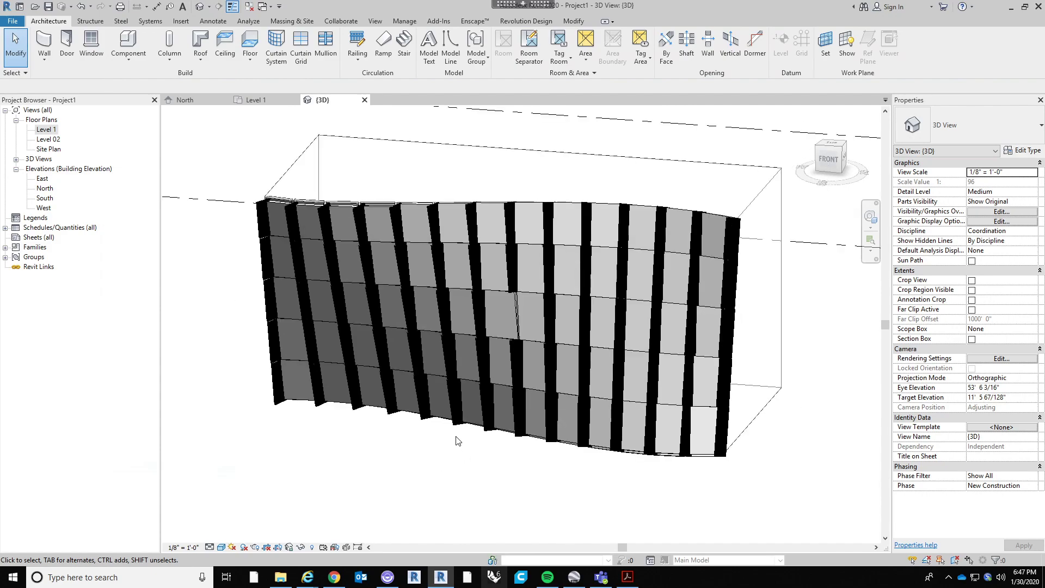
pyautogui.scroll(-3, 459, 433)
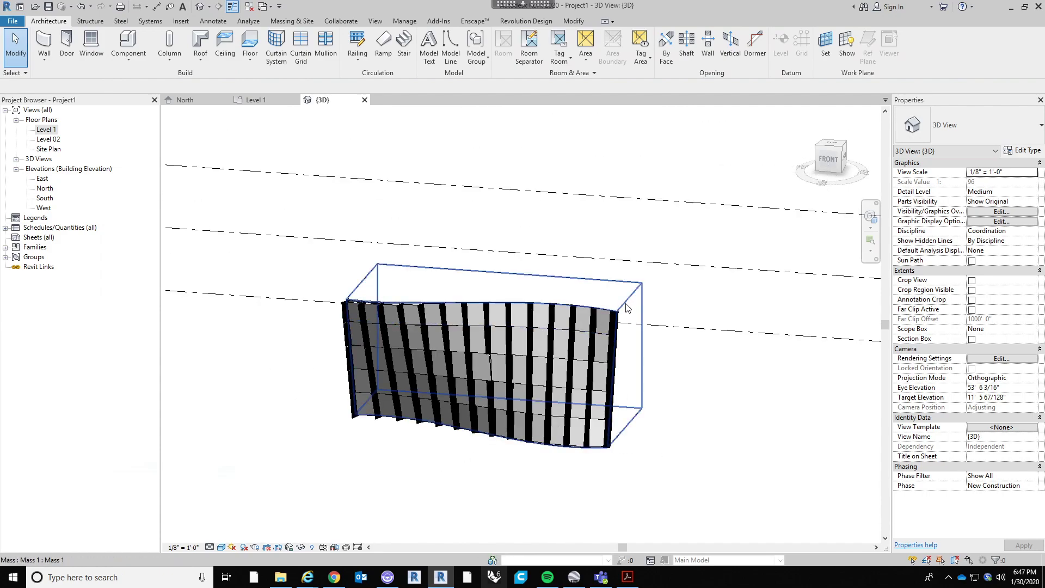
pyautogui.scroll(-3, 620, 310)
pyautogui.moveTo(622, 411); pyautogui.dragTo(608, 418, button='middle')
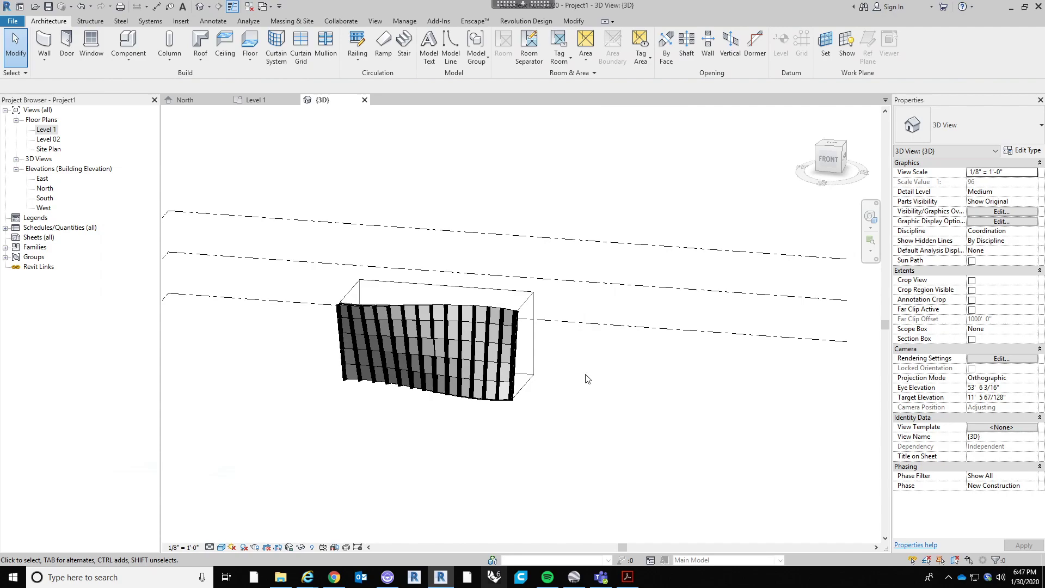
# Browse the template files available for a new project, without creating one
pyautogui.click(12, 22)
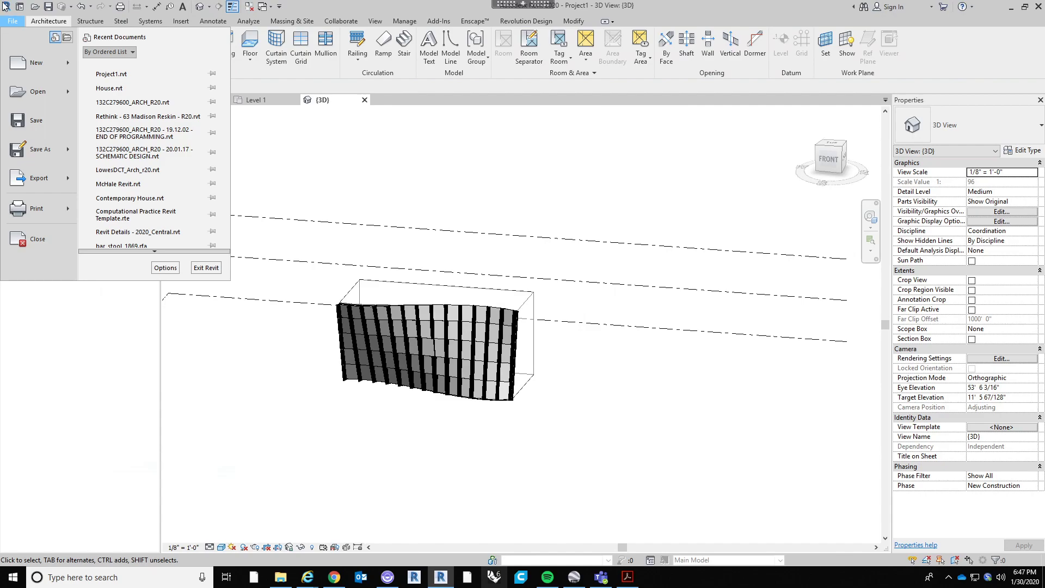
pyautogui.moveTo(73, 67)
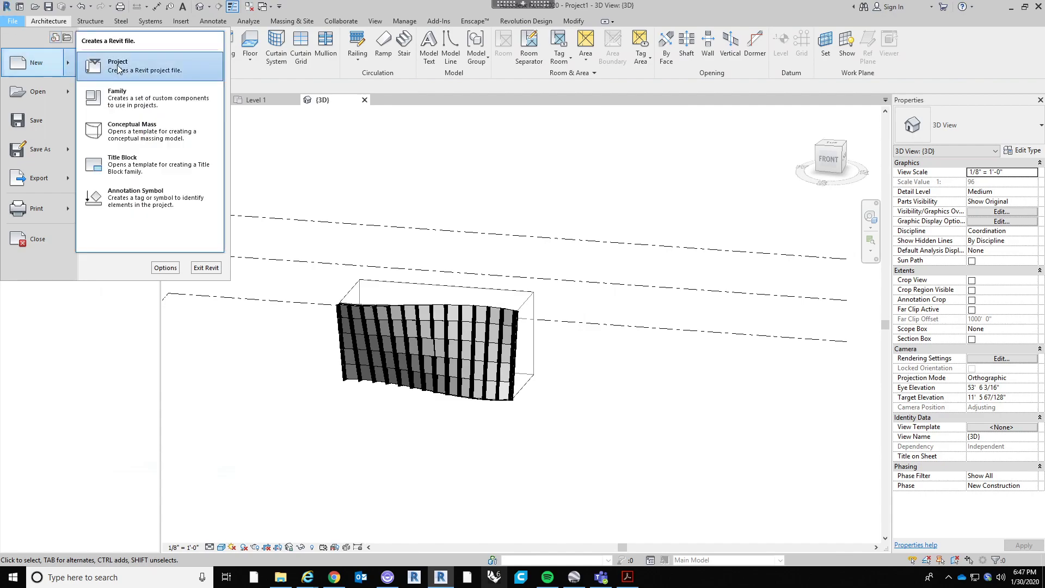
pyautogui.click(117, 69)
pyautogui.moveTo(492, 187); pyautogui.dragTo(492, 102)
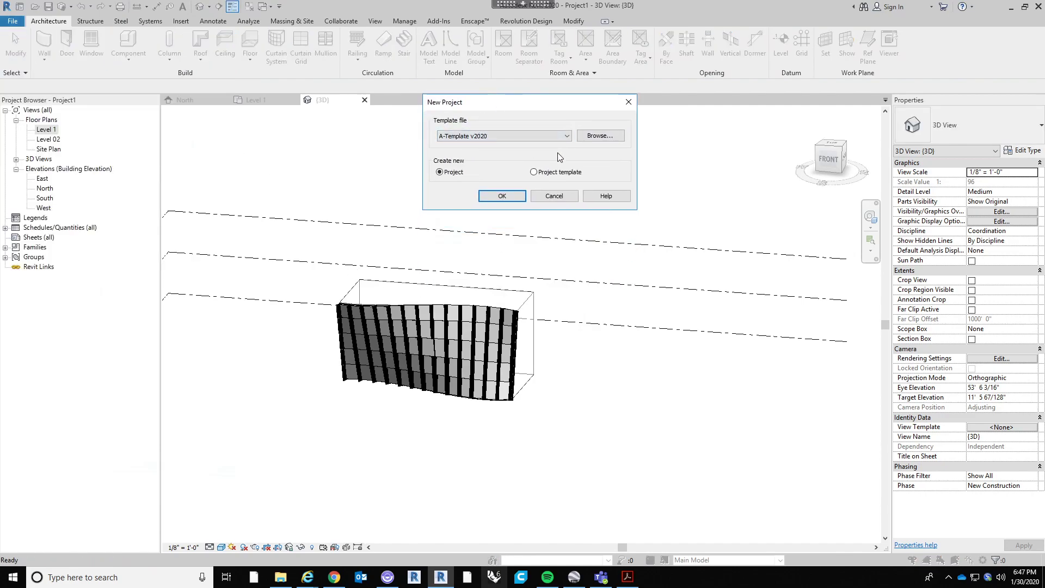
pyautogui.click(597, 141)
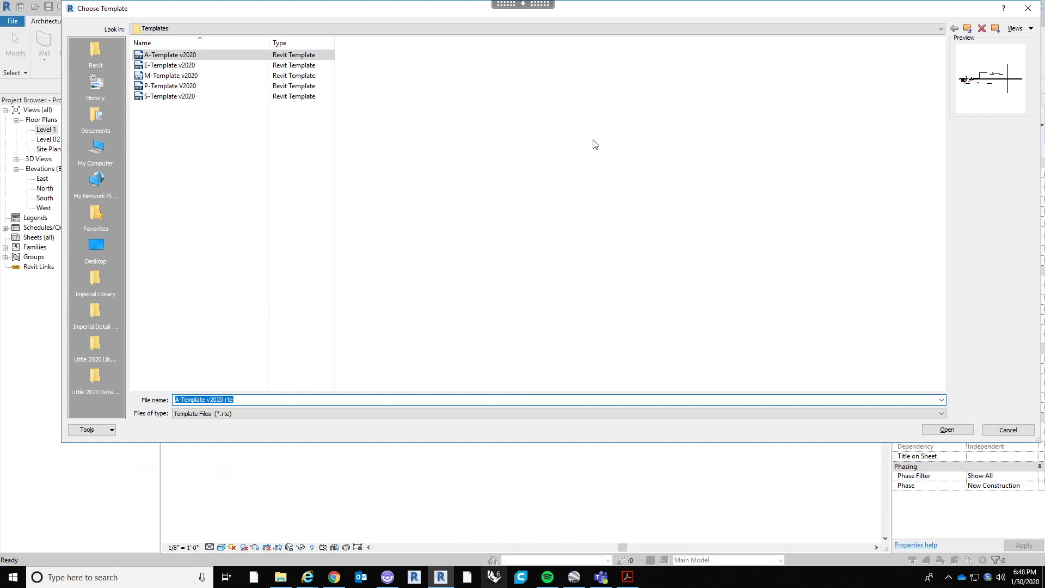
pyautogui.click(1008, 430)
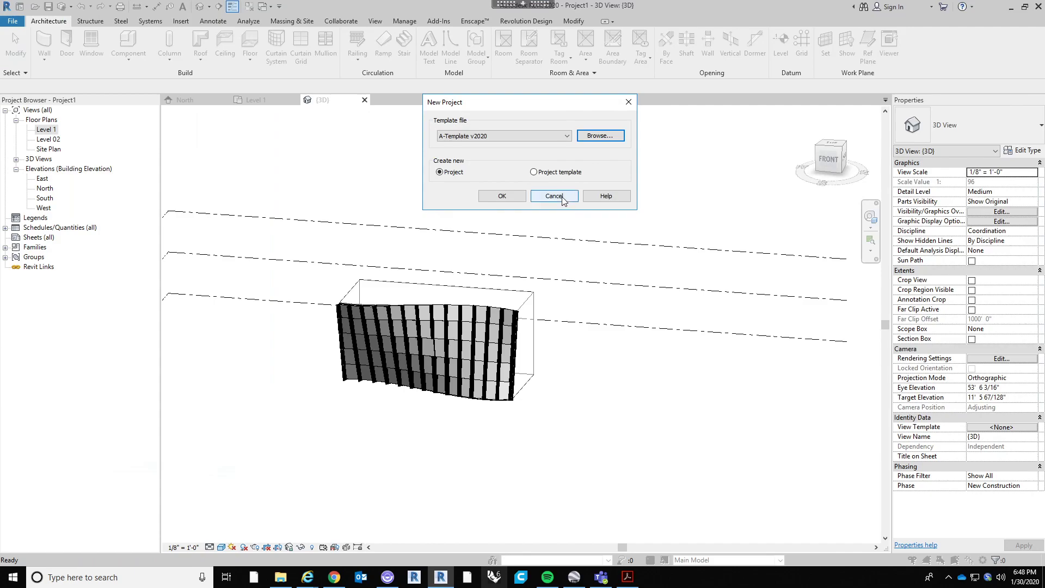
pyautogui.click(566, 201)
# Hide the box mass and its whole curtain system as elements in the 3D view
pyautogui.scroll(-2, 555, 300)
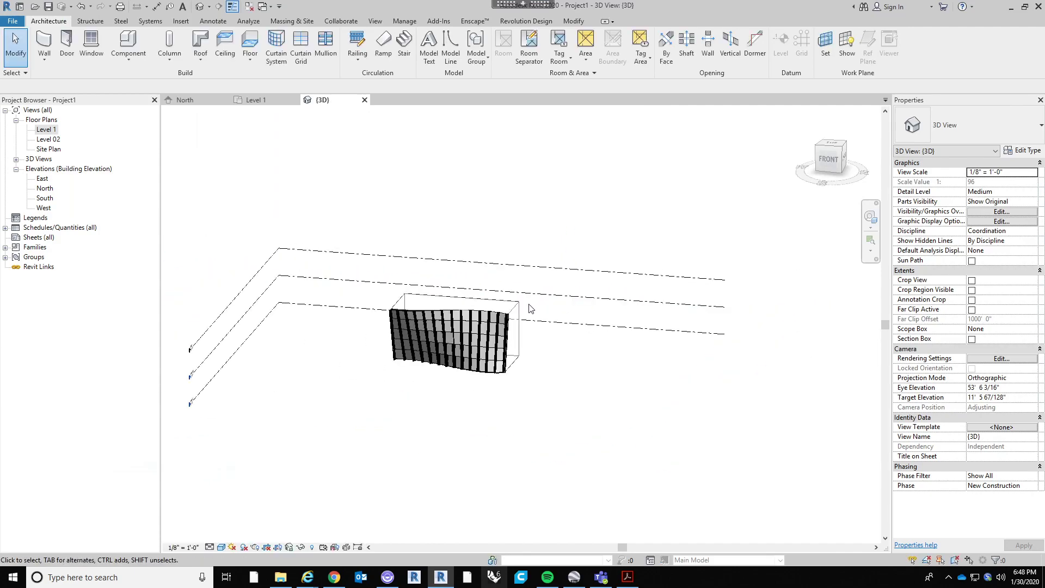
pyautogui.keyDown('shift'); pyautogui.moveTo(587, 315); pyautogui.dragTo(527, 454, button='middle'); pyautogui.keyUp('shift')
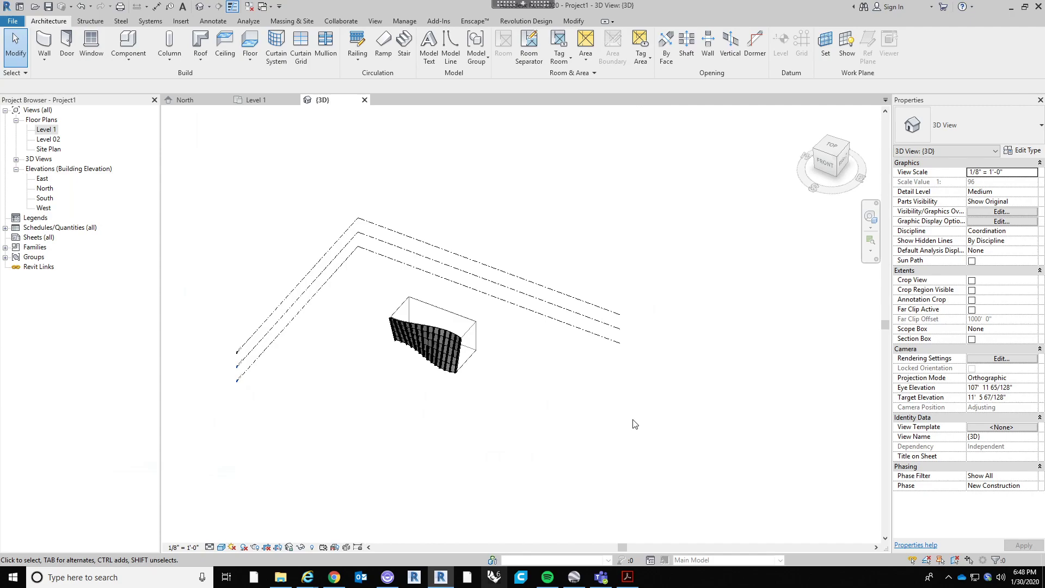
pyautogui.moveTo(602, 413); pyautogui.dragTo(579, 409, button='middle')
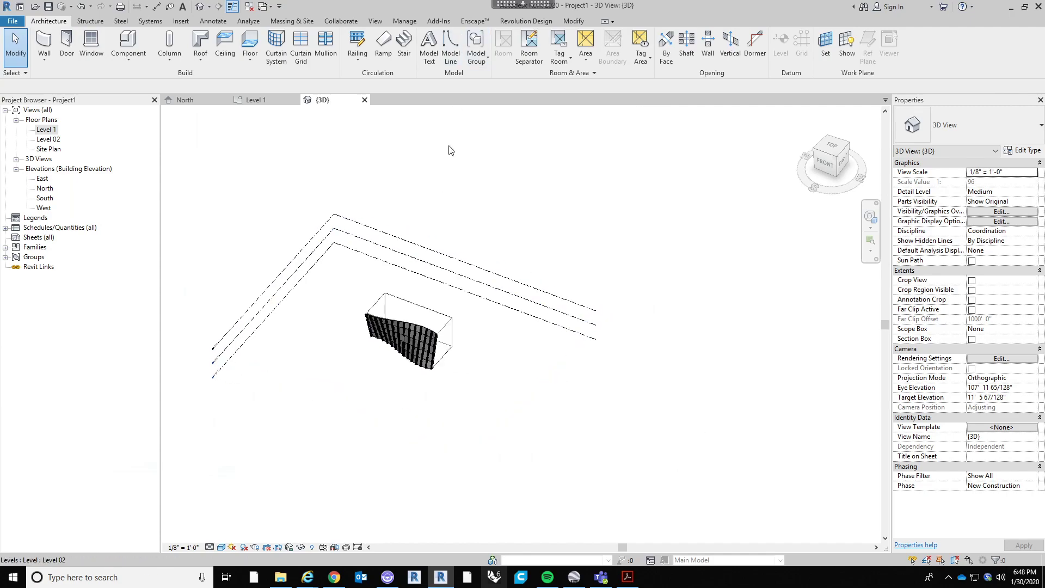
pyautogui.moveTo(312, 447); pyautogui.dragTo(495, 252)
pyautogui.rightClick(472, 362)
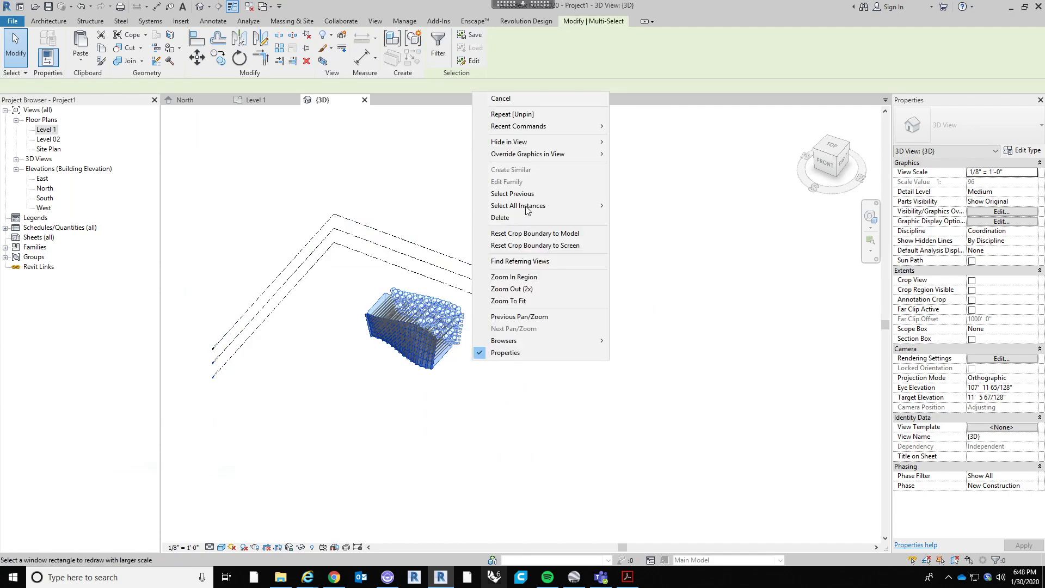
pyautogui.click(373, 434)
pyautogui.moveTo(304, 462); pyautogui.dragTo(346, 303)
pyautogui.moveTo(323, 432); pyautogui.dragTo(488, 233)
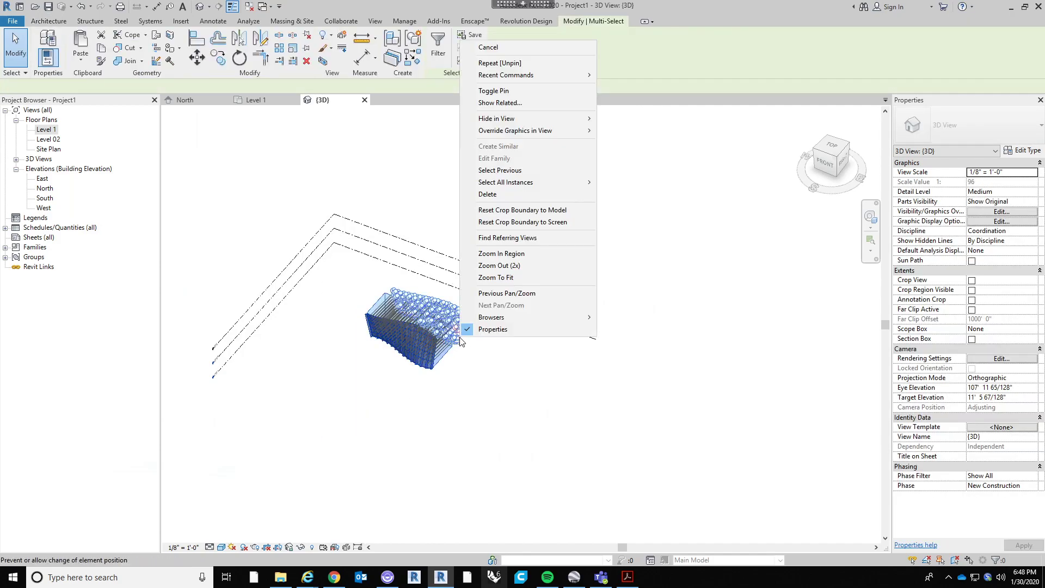
pyautogui.rightClick(462, 339)
pyautogui.moveTo(561, 123)
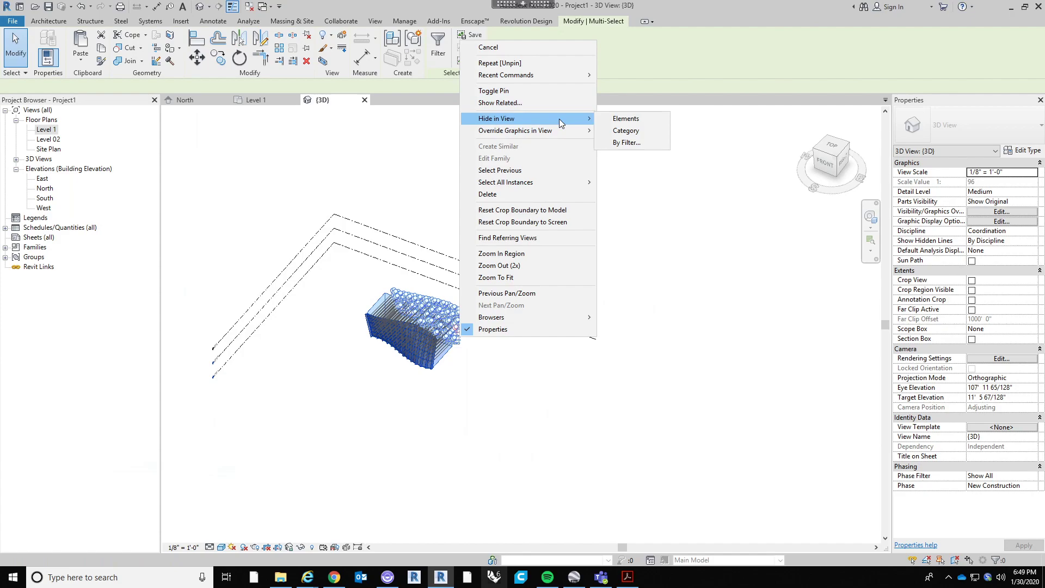
pyautogui.click(626, 119)
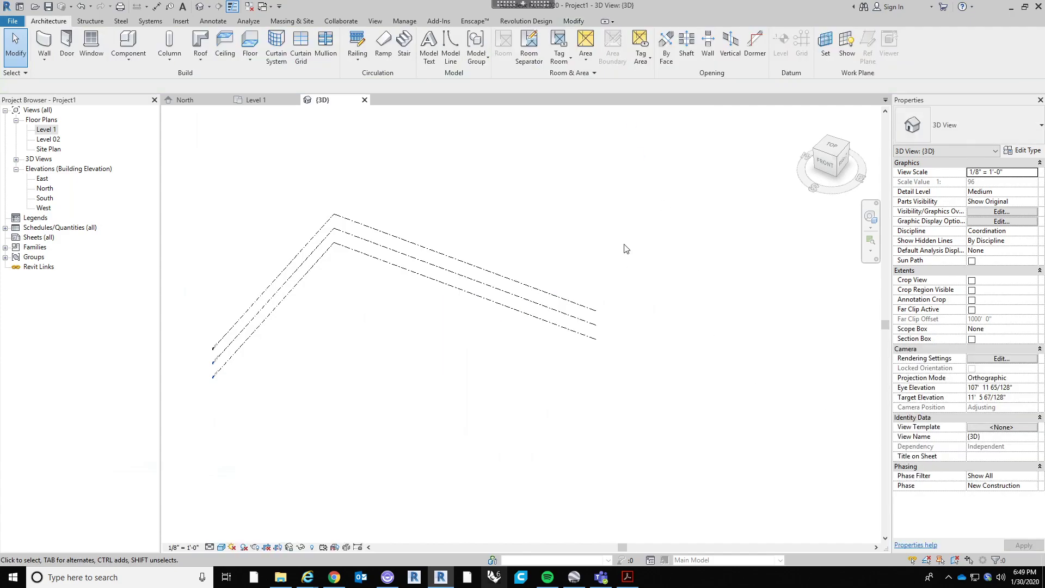
# Start a new in-place mass named Mass 2 in the 3D view
pyautogui.moveTo(470, 228); pyautogui.dragTo(473, 308, button='middle')
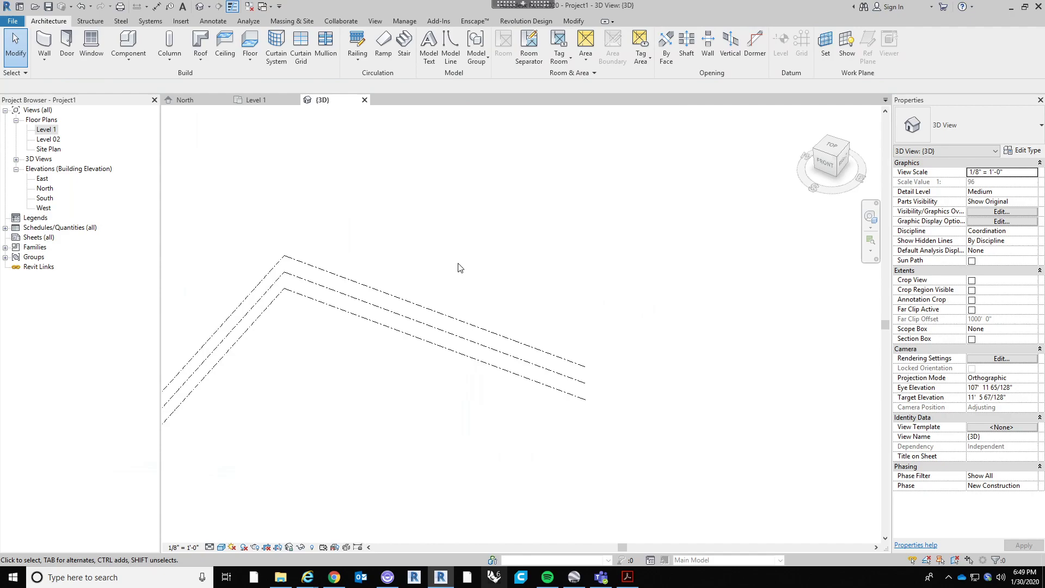
pyautogui.click(294, 21)
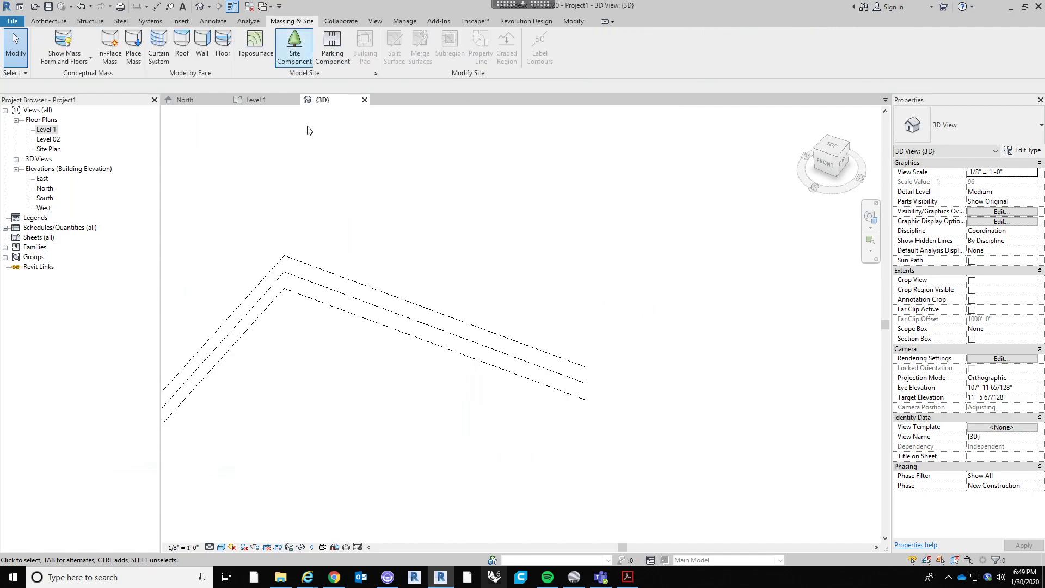
pyautogui.click(109, 47)
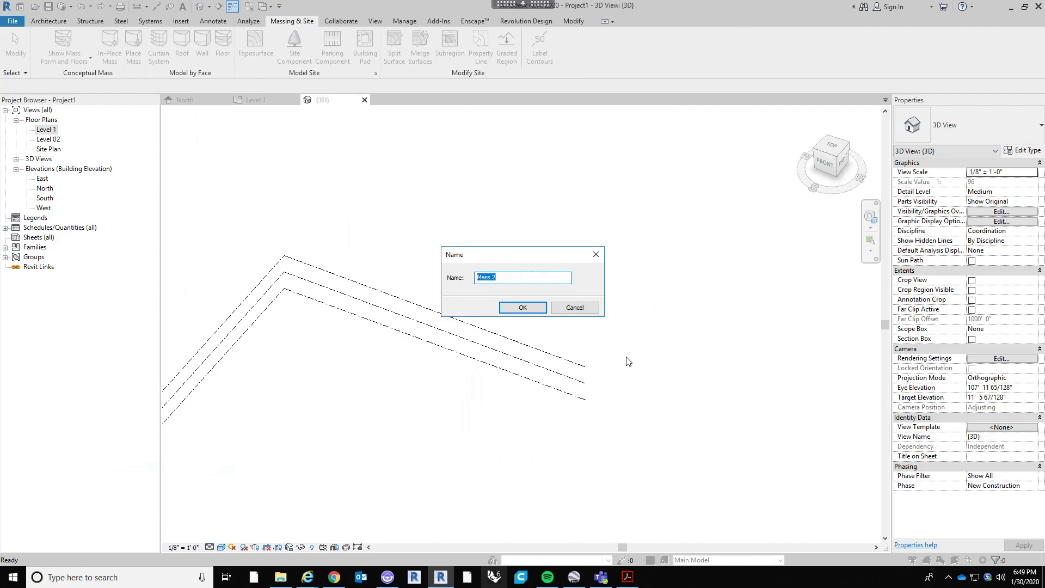
pyautogui.click(523, 308)
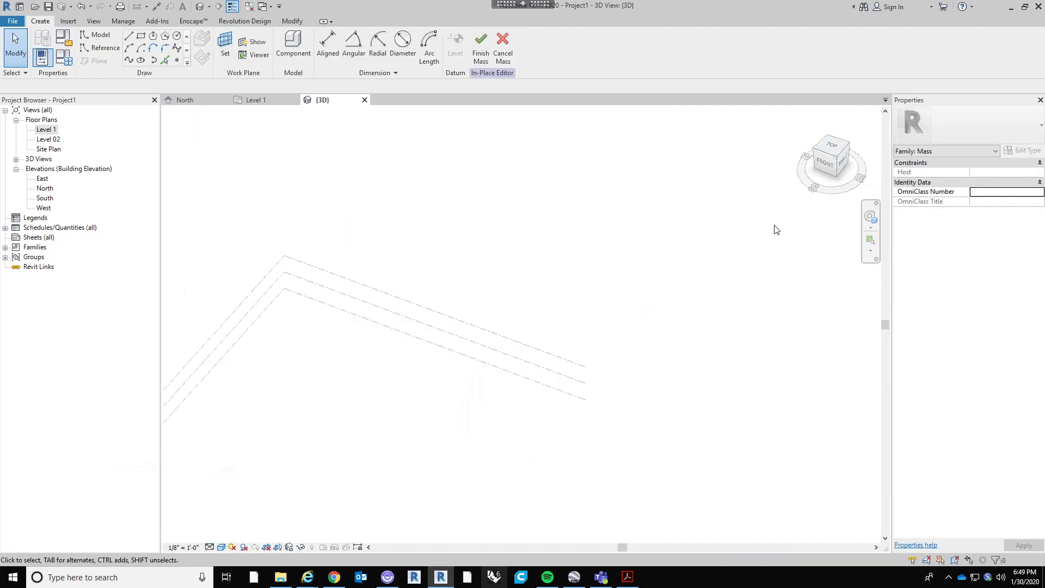
pyautogui.moveTo(681, 313); pyautogui.dragTo(664, 259, button='middle')
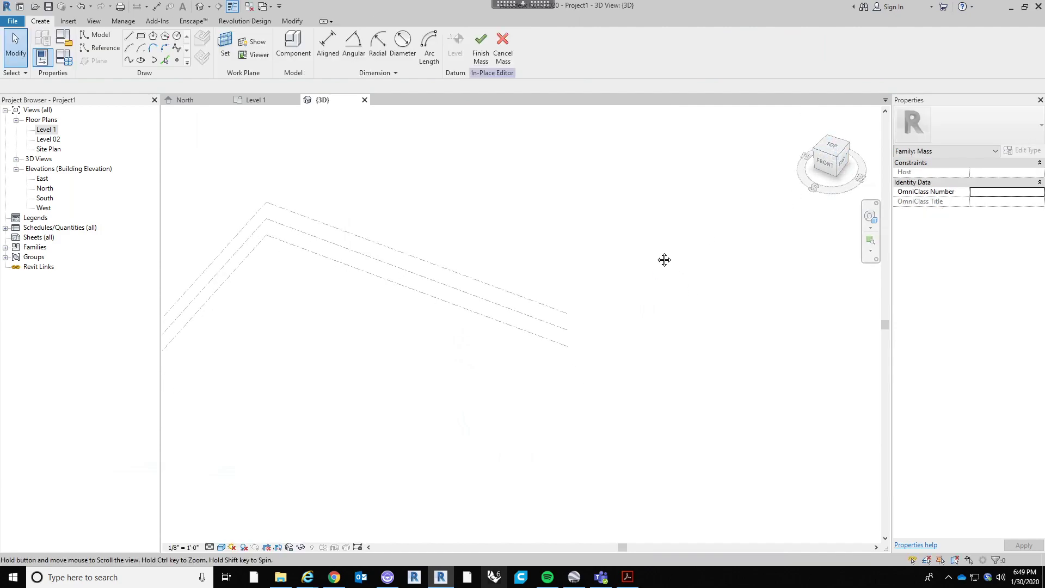
pyautogui.click(832, 147)
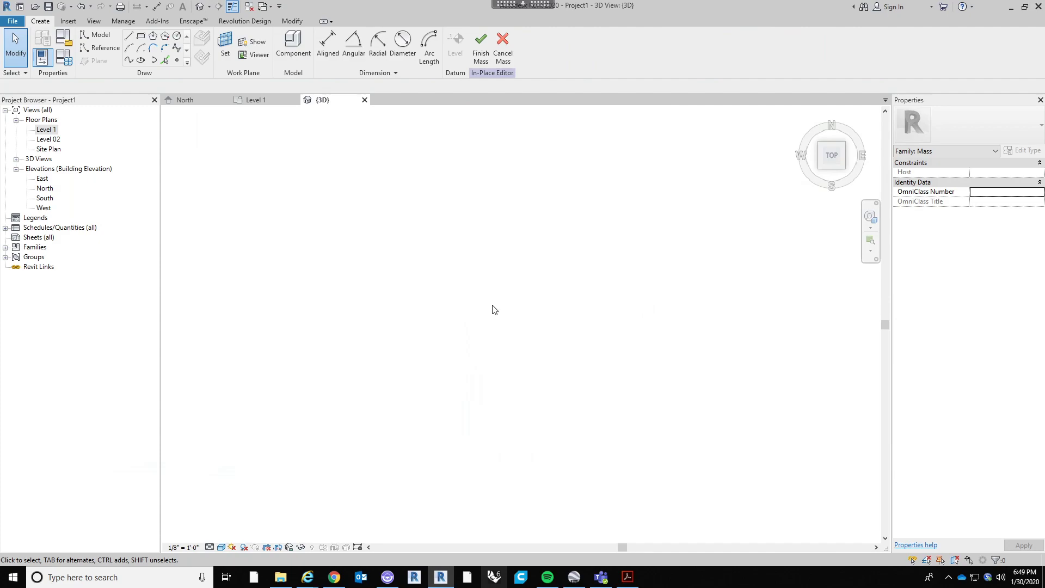
pyautogui.keyDown('shift'); pyautogui.moveTo(600, 385); pyautogui.dragTo(567, 321, button='middle'); pyautogui.keyUp('shift')
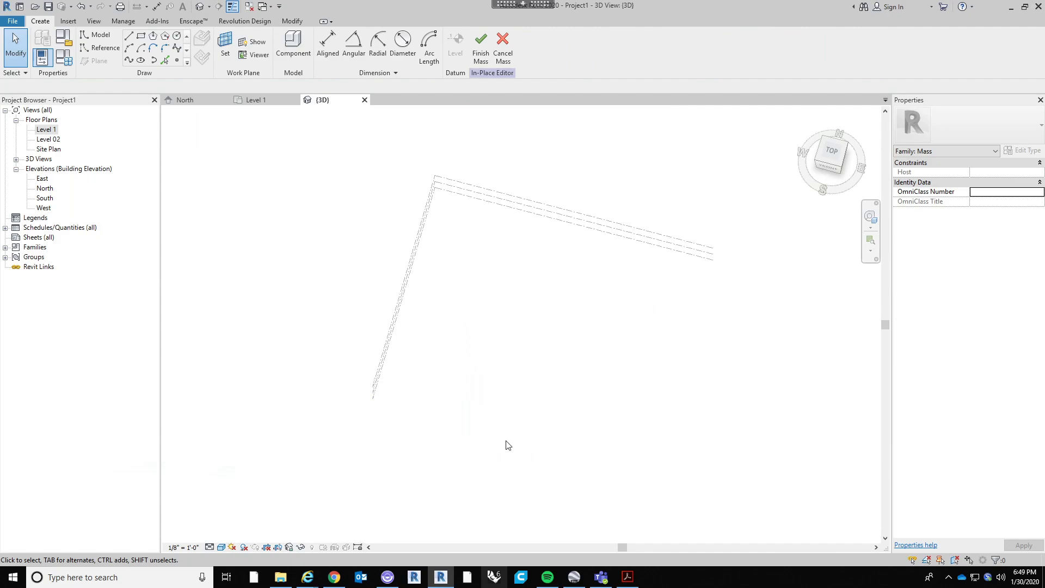
pyautogui.moveTo(448, 273); pyautogui.dragTo(378, 305, button='middle')
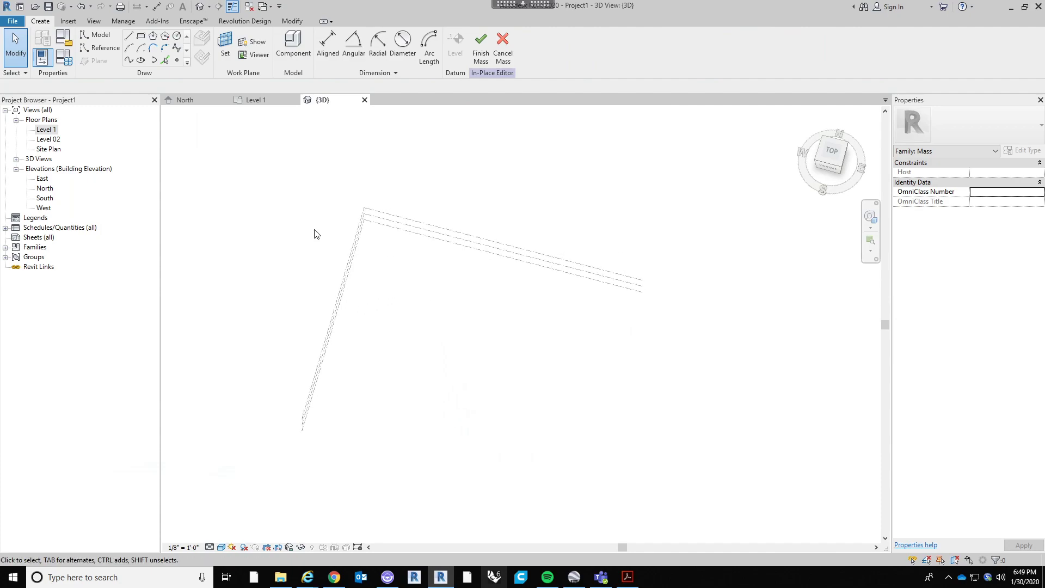
# In the Level 1 floor plan, draw a horizontal reference plane in the open area east of the box mass and name it centerline
pyautogui.doubleClick(43, 131)
pyautogui.scroll(-5, 554, 329)
pyautogui.moveTo(702, 324); pyautogui.dragTo(614, 348, button='middle')
pyautogui.scroll(3, 693, 380)
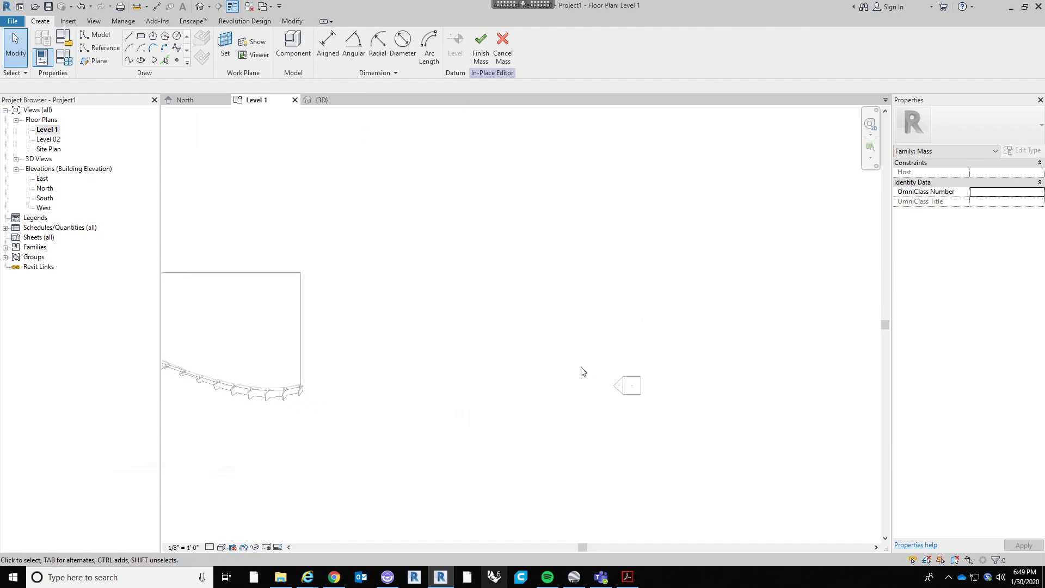
pyautogui.click(103, 65)
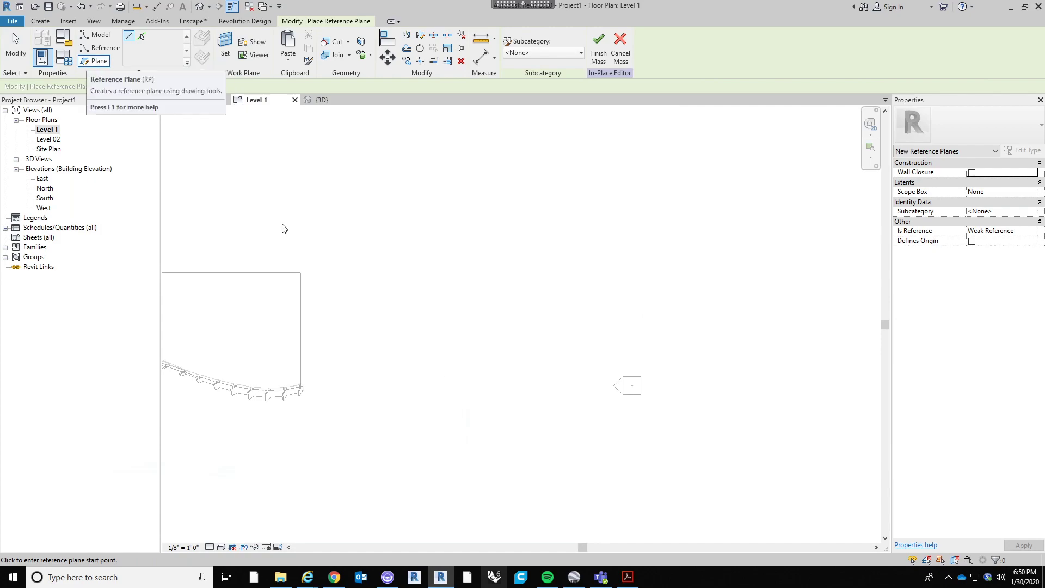
pyautogui.click(430, 326)
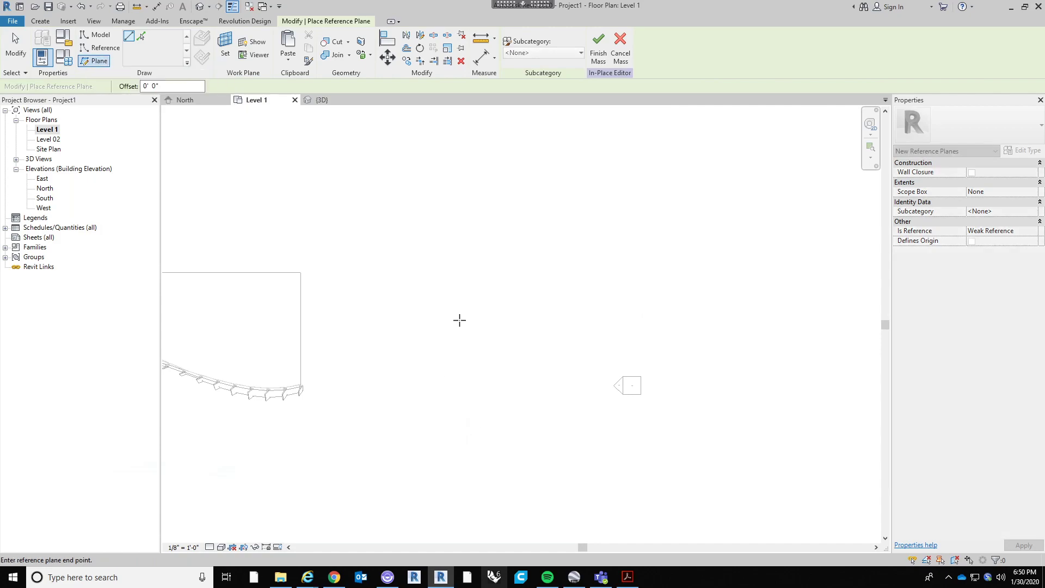
pyautogui.click(726, 326)
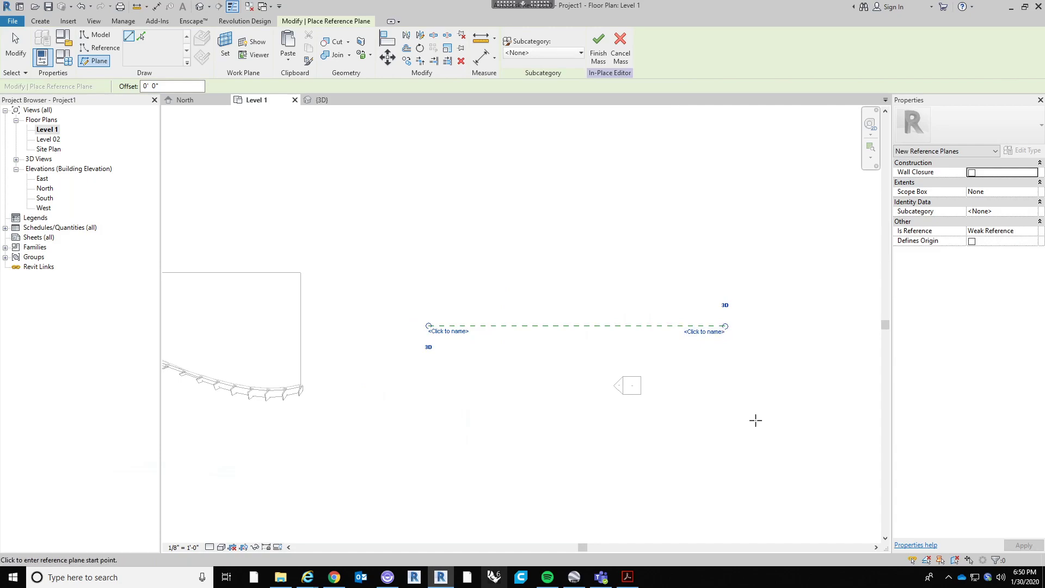
pyautogui.click(704, 332)
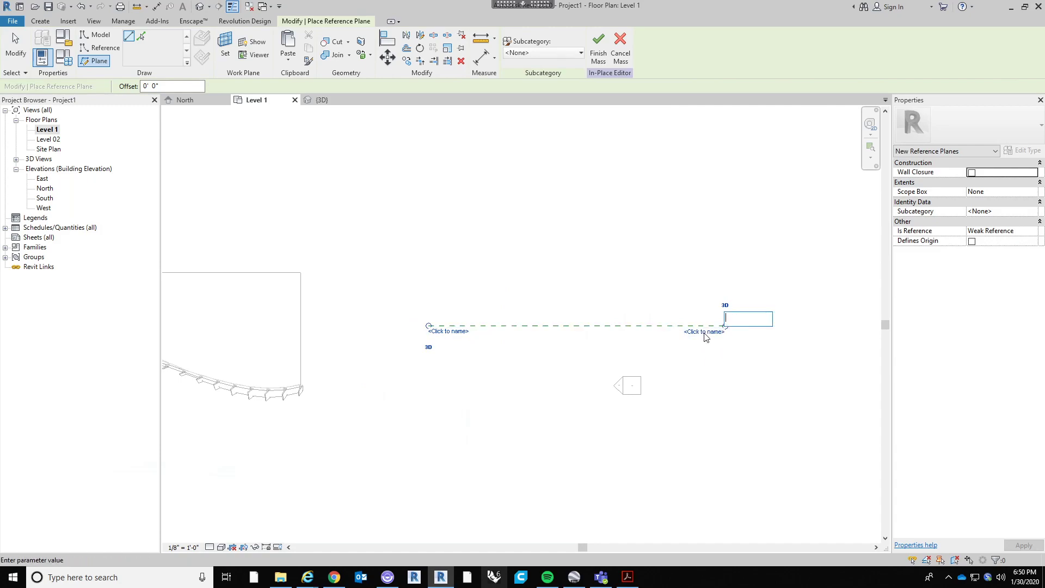
pyautogui.write('centerline')
pyautogui.press('Return')
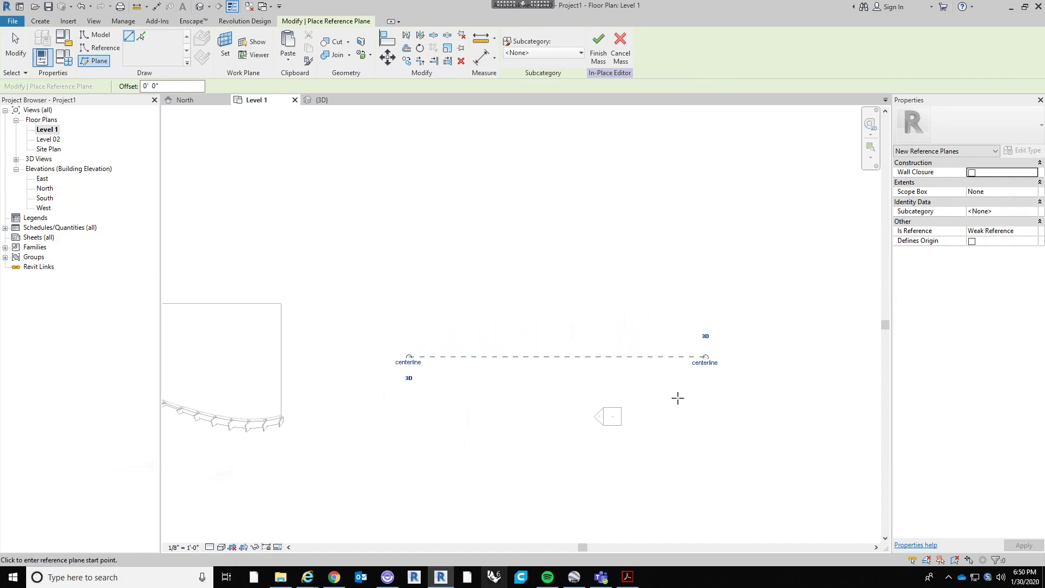
pyautogui.press('Escape')
pyautogui.moveTo(700, 406); pyautogui.dragTo(635, 369, button='middle')
pyautogui.scroll(-2, 635, 369)
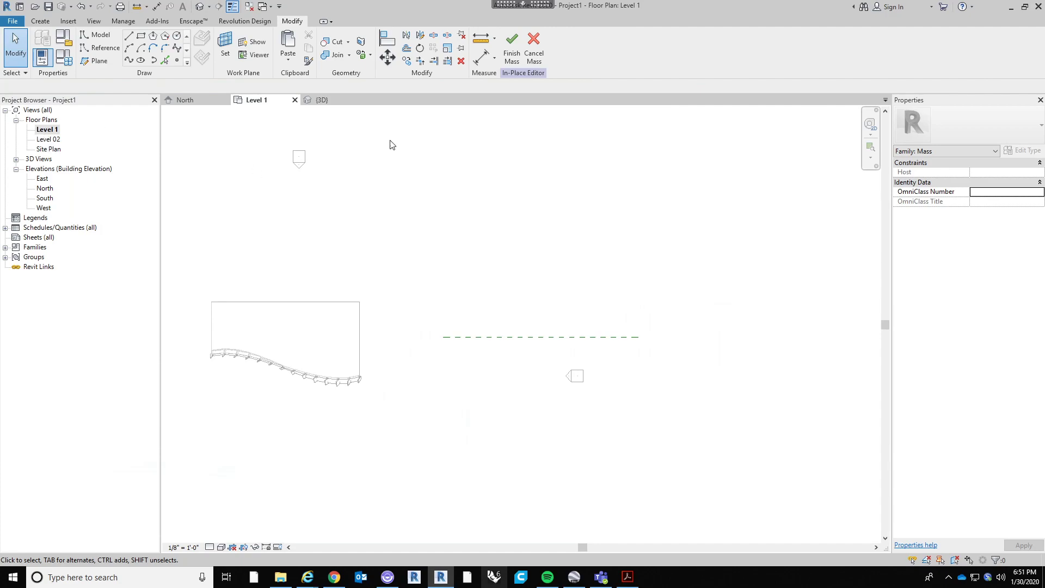
pyautogui.scroll(-1, 203, 215)
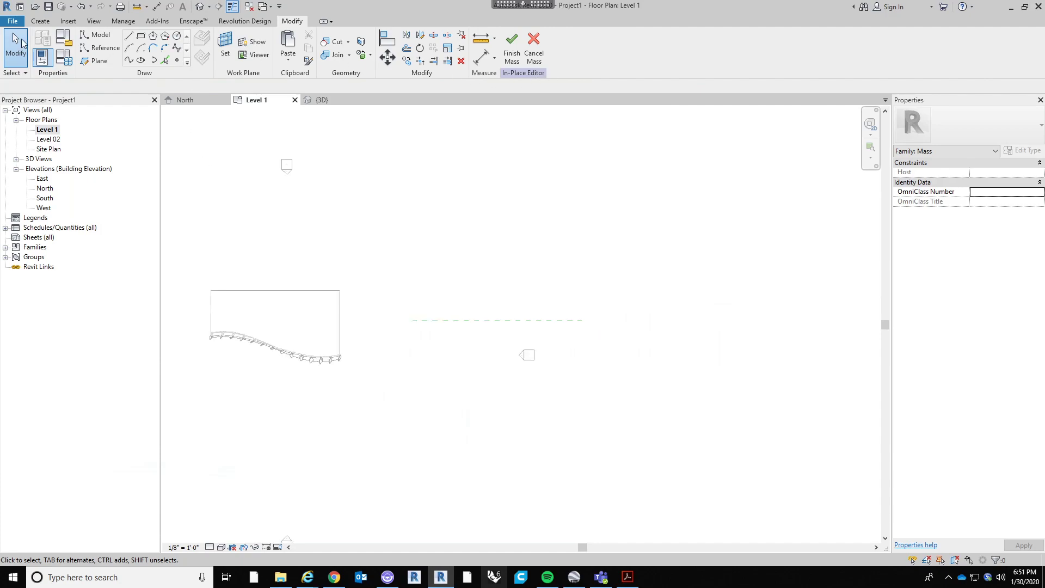
# Draw a horizontal reference plane about 17' 3" above the centerline plane on Level 1
pyautogui.click(98, 62)
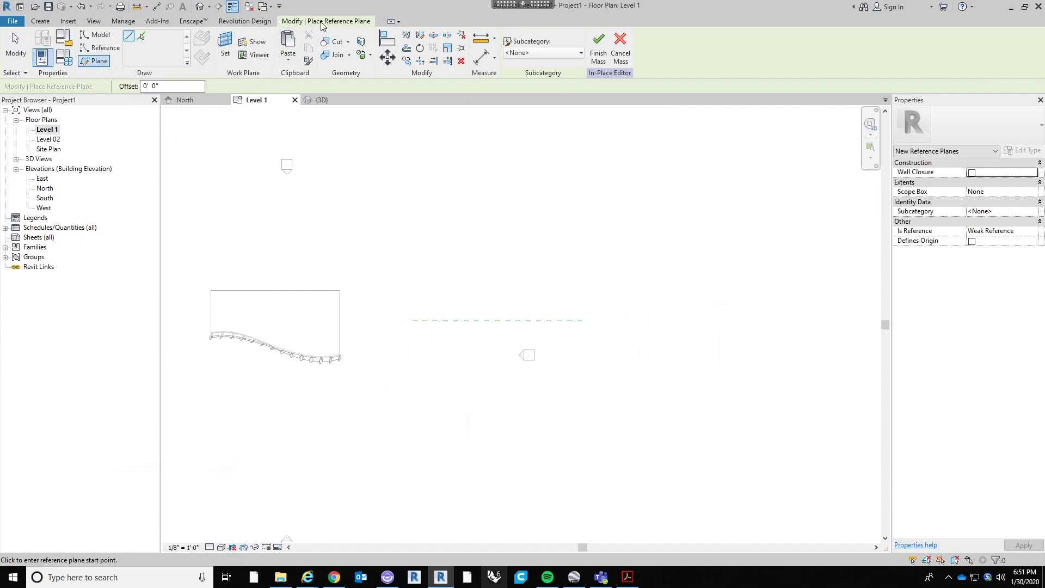
pyautogui.press('Escape')
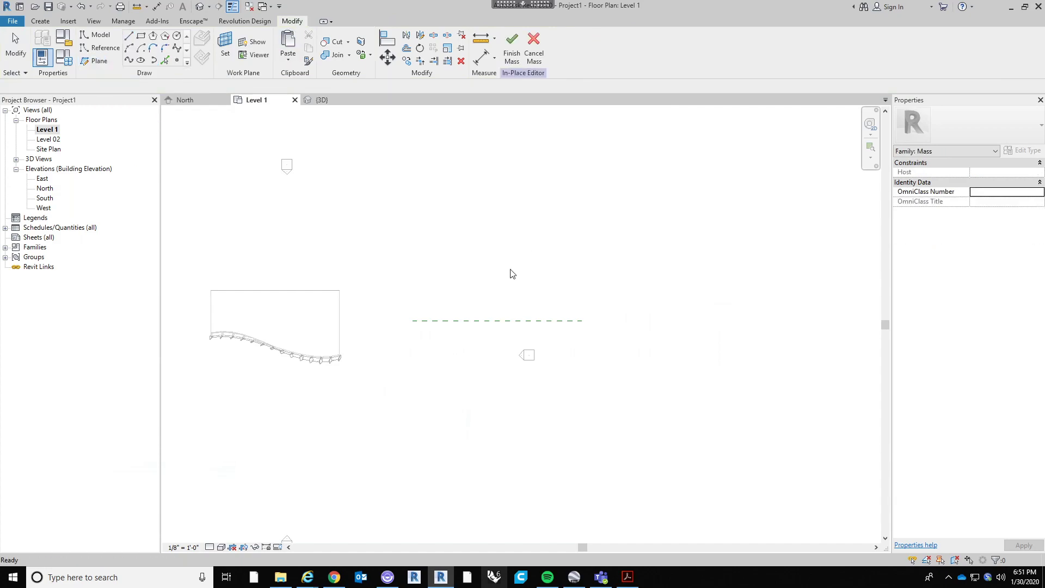
pyautogui.click(108, 62)
pyautogui.click(408, 276)
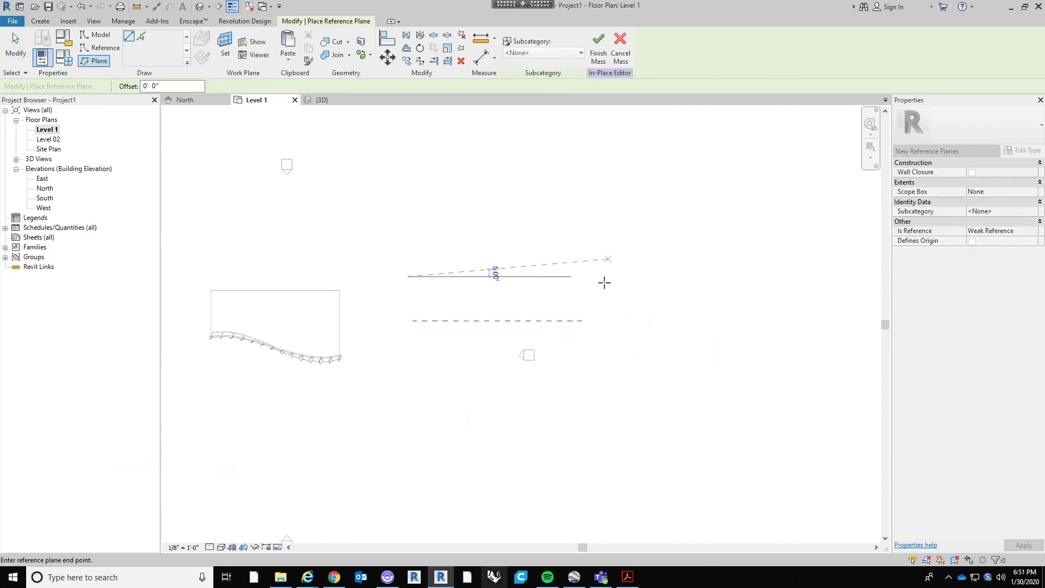
pyautogui.click(602, 276)
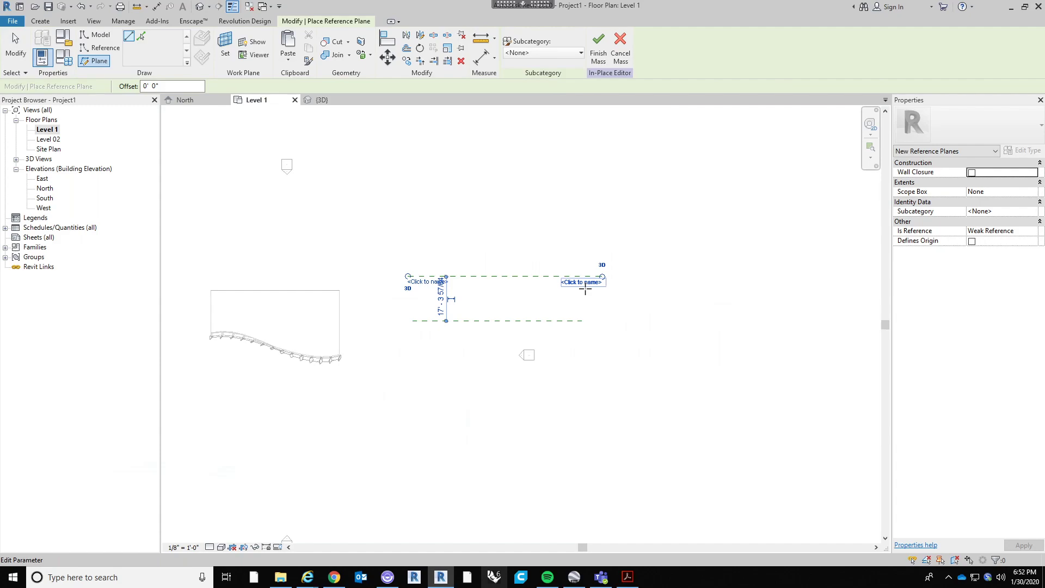
pyautogui.press('Escape')
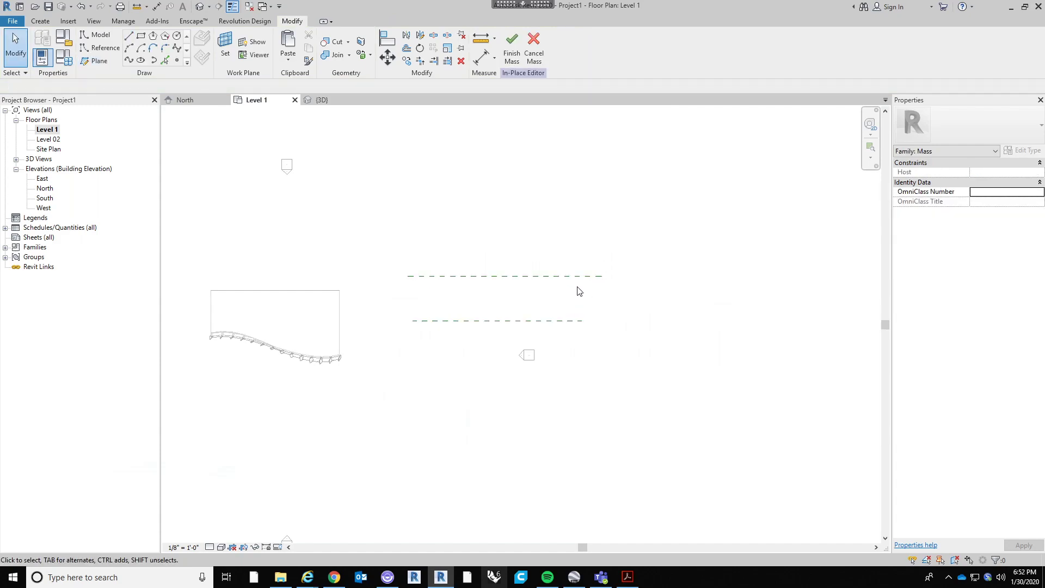
# Delete the unnamed reference plane above the centerline plane
pyautogui.click(578, 277)
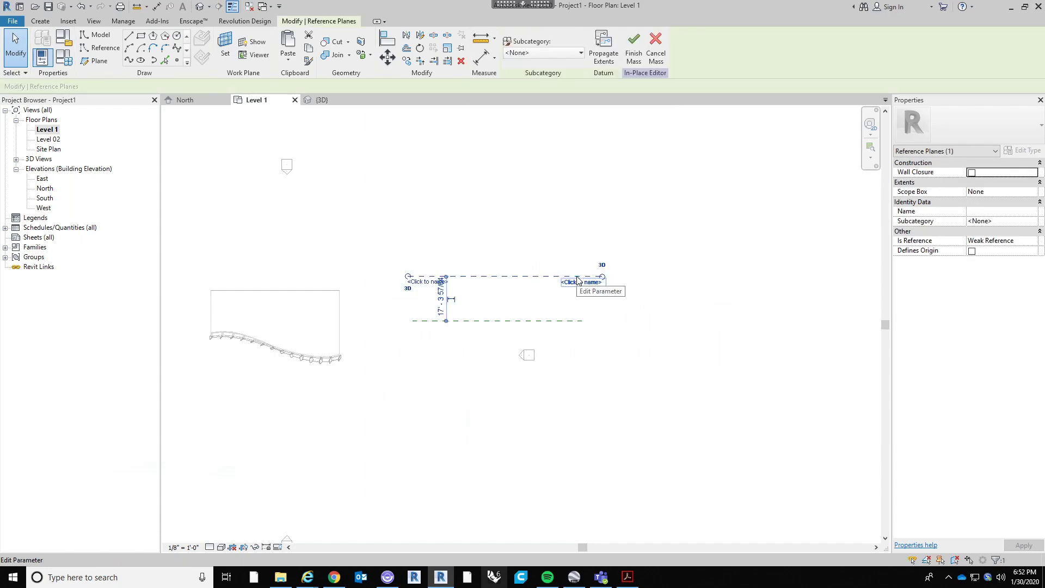
pyautogui.press('Escape')
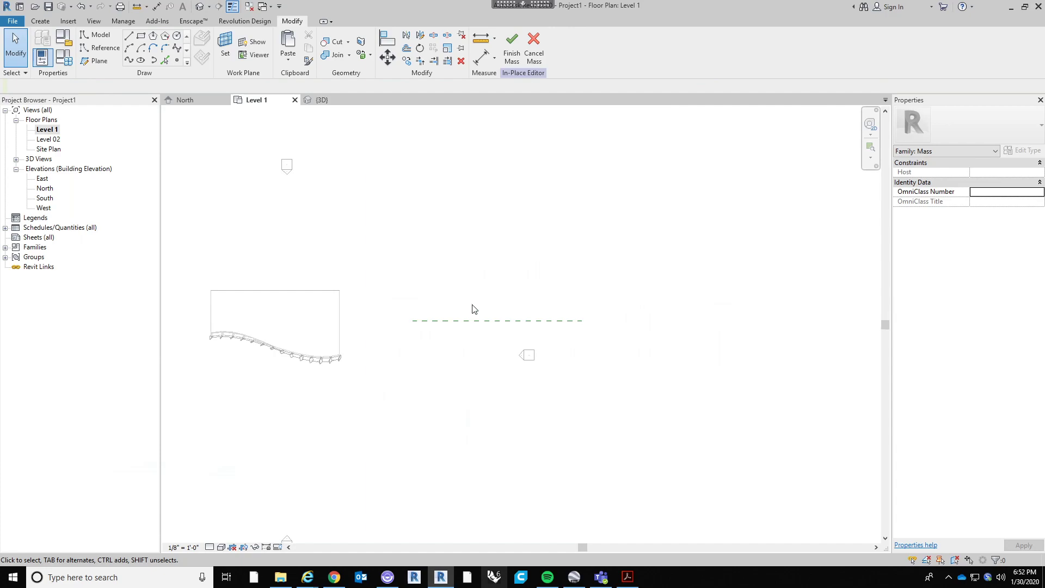
pyautogui.click(469, 321)
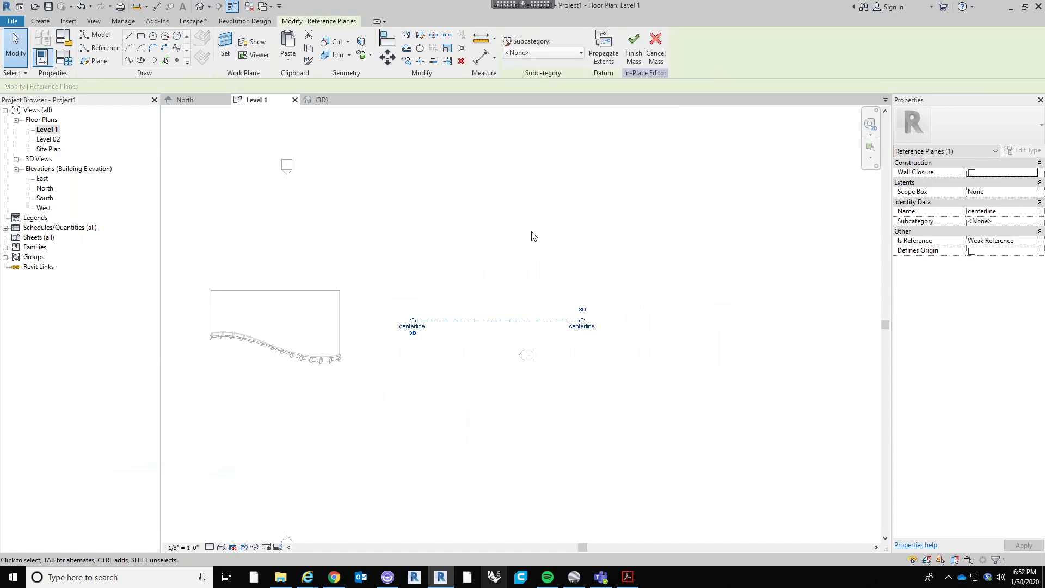
pyautogui.press('Escape')
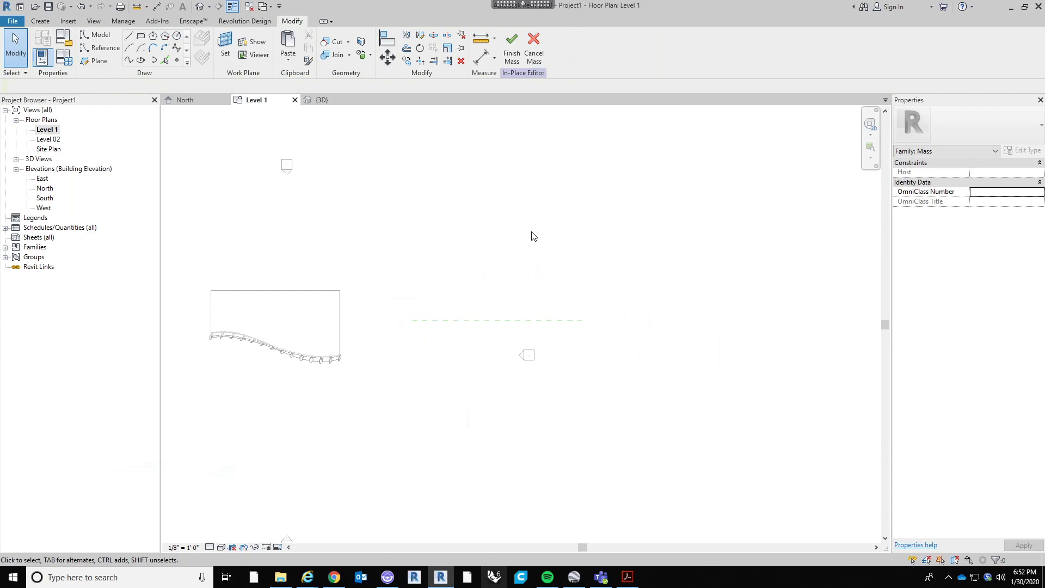
# Examine the centerline plane's surroundings in plan and open the South elevation view
pyautogui.moveTo(553, 362)
pyautogui.mouseDown(button='middle')
pyautogui.moveTo(590, 329)
pyautogui.moveTo(499, 370)
pyautogui.mouseUp(button='middle')
pyautogui.scroll(-2, 588, 326)
pyautogui.scroll(2, 487, 366)
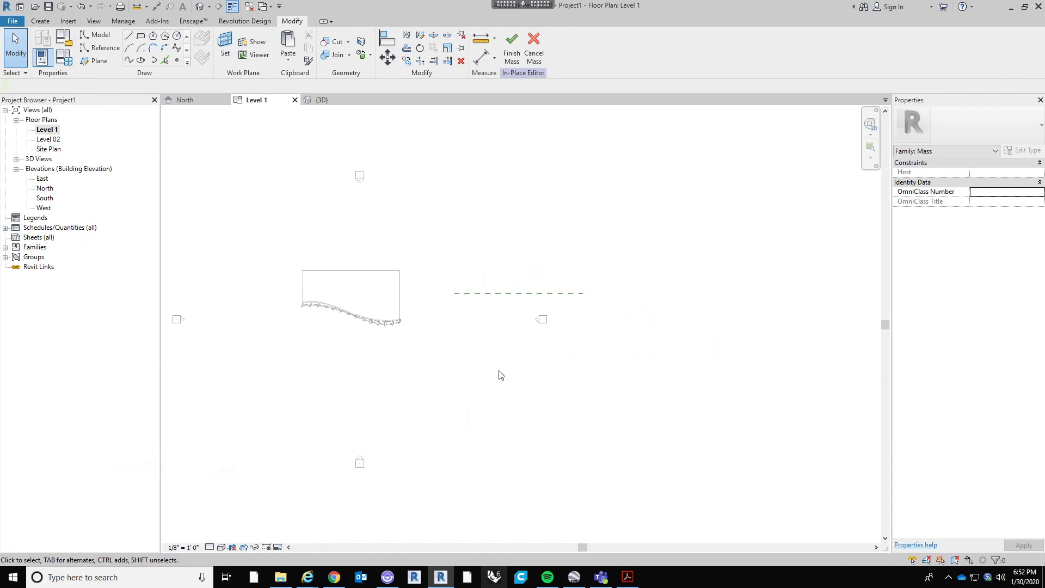
pyautogui.scroll(-4, 362, 335)
pyautogui.scroll(6, 426, 363)
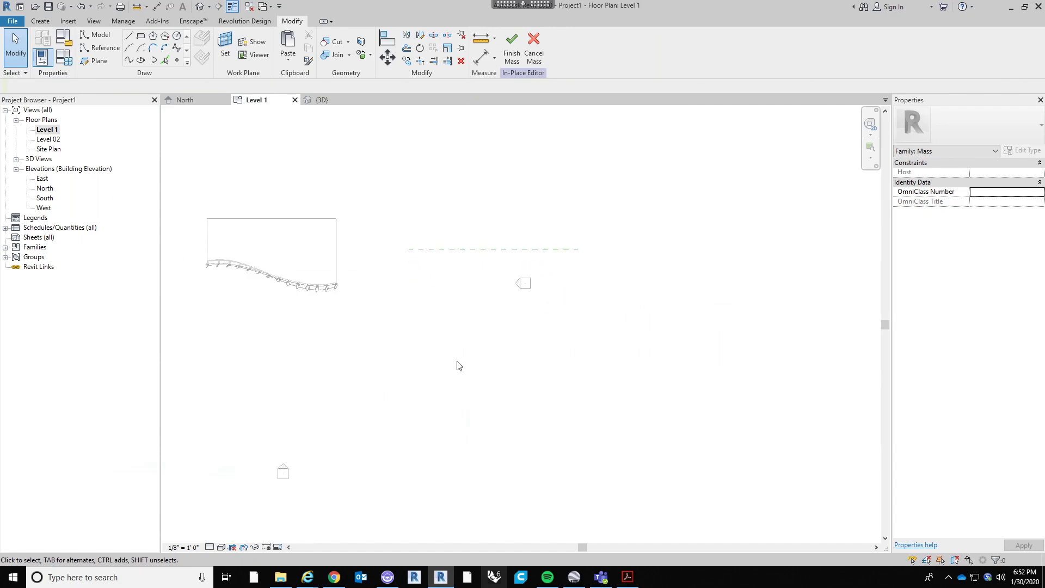
pyautogui.doubleClick(45, 198)
pyautogui.moveTo(588, 252); pyautogui.dragTo(439, 256, button='middle')
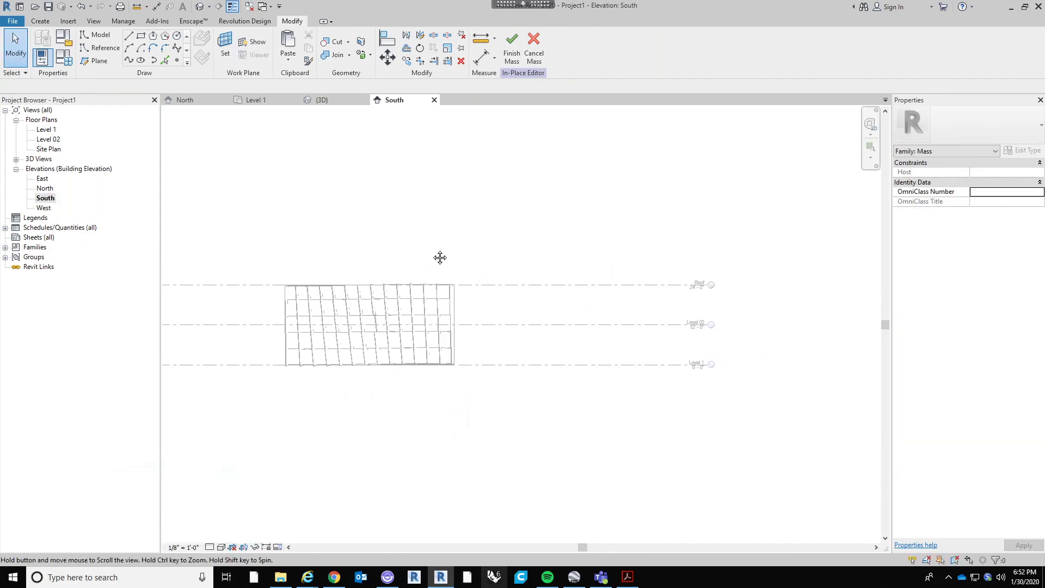
# Open the 3D view and set the work plane to Reference Plane : centerline
pyautogui.click(200, 7)
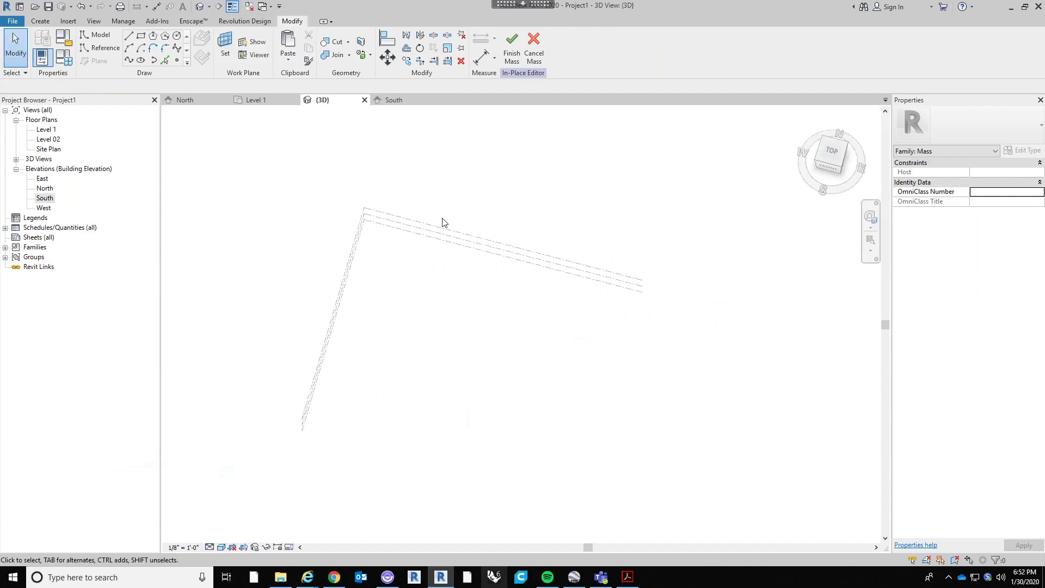
pyautogui.keyDown('shift'); pyautogui.moveTo(538, 436); pyautogui.dragTo(588, 323, button='middle'); pyautogui.keyUp('shift')
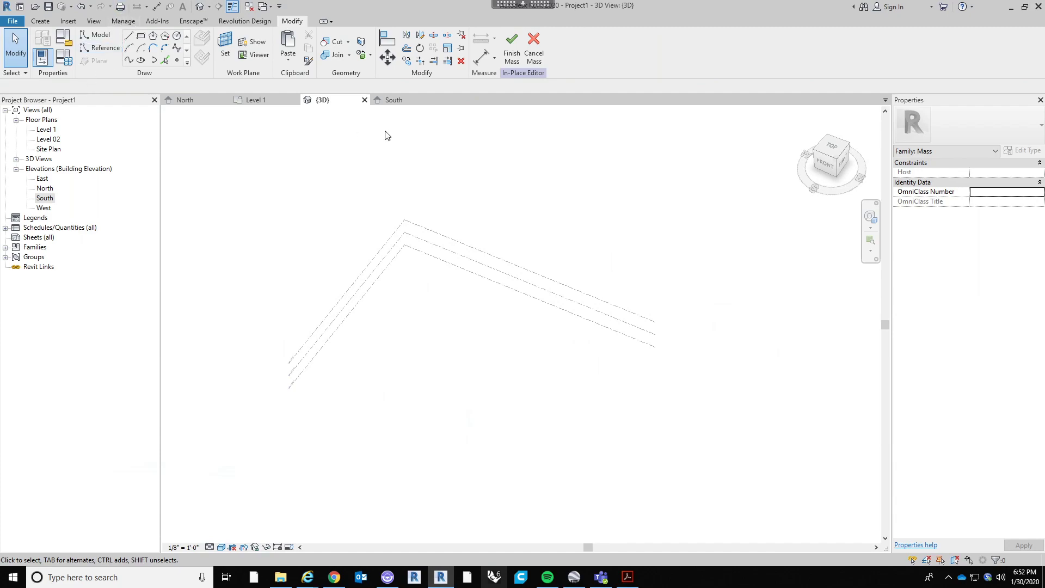
pyautogui.click(227, 53)
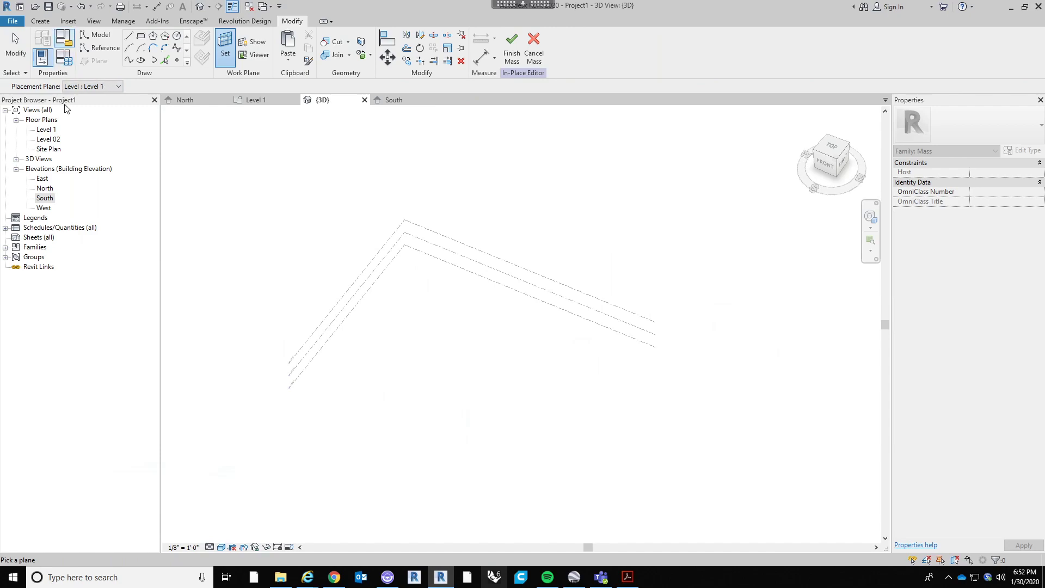
pyautogui.click(103, 87)
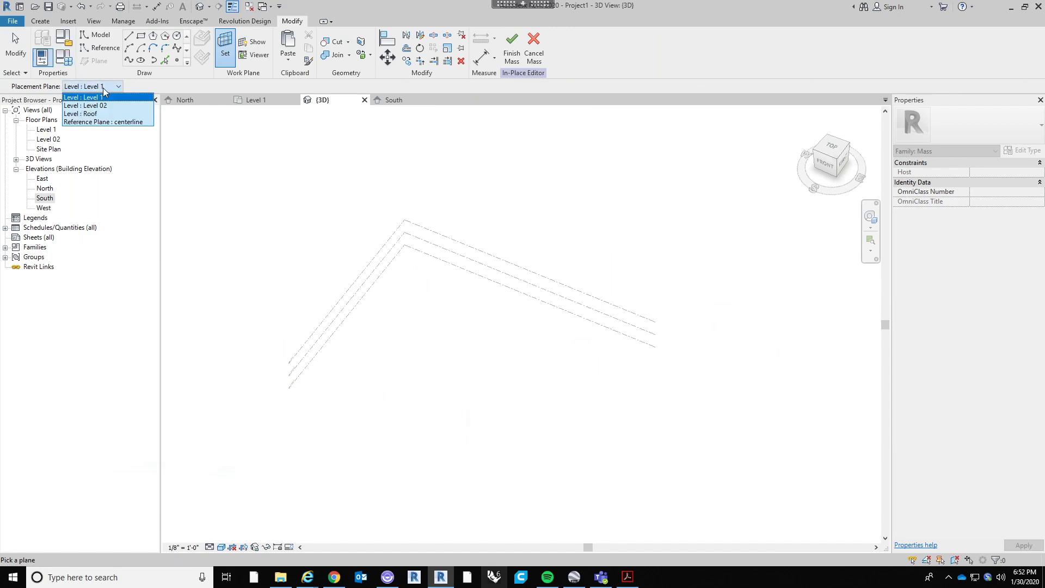
pyautogui.click(90, 122)
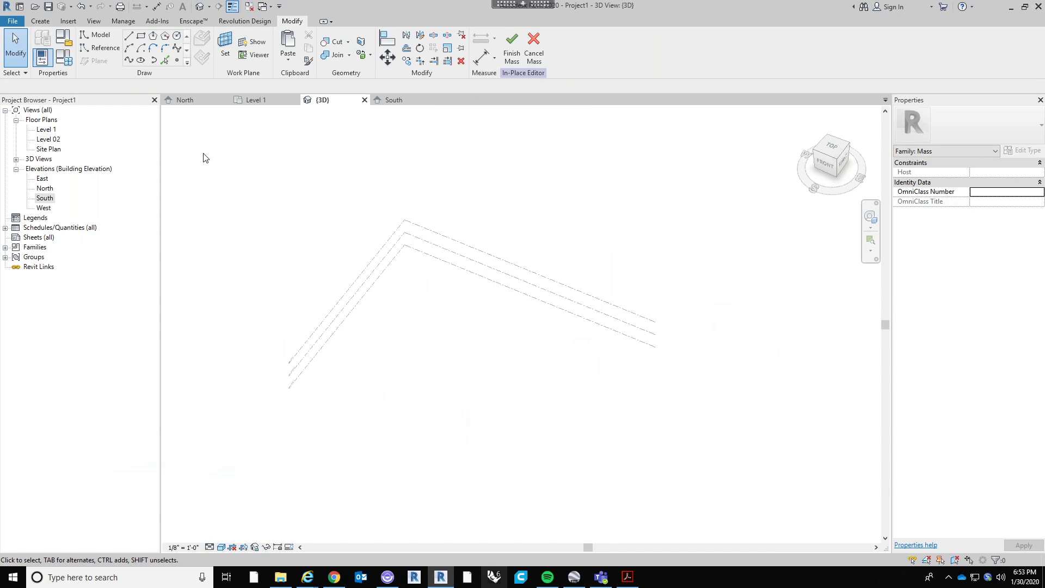
# Draw a vertical reference line about 46' 6" long on the centerline work plane
pyautogui.click(99, 48)
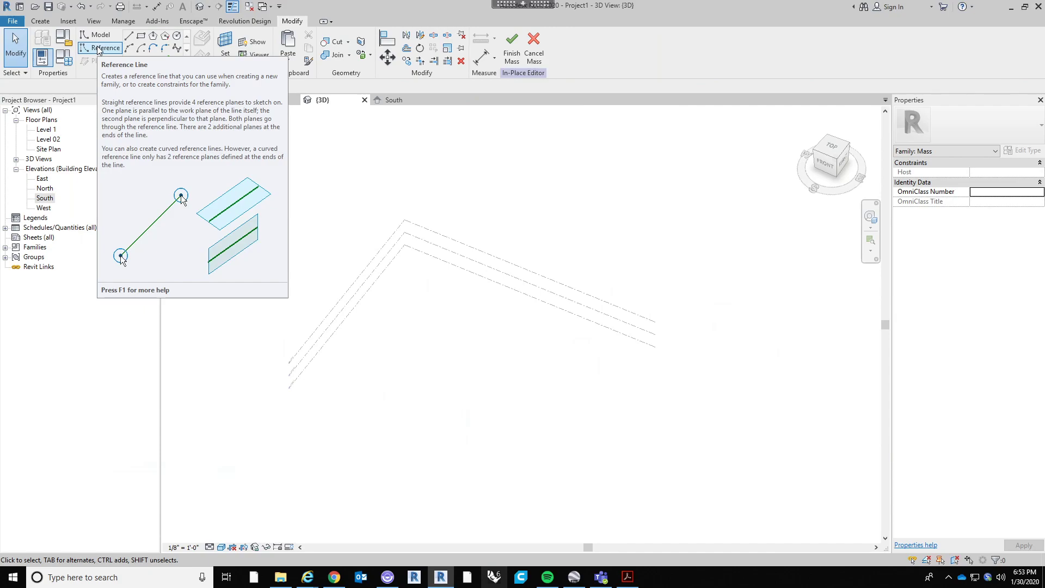
pyautogui.click(98, 48)
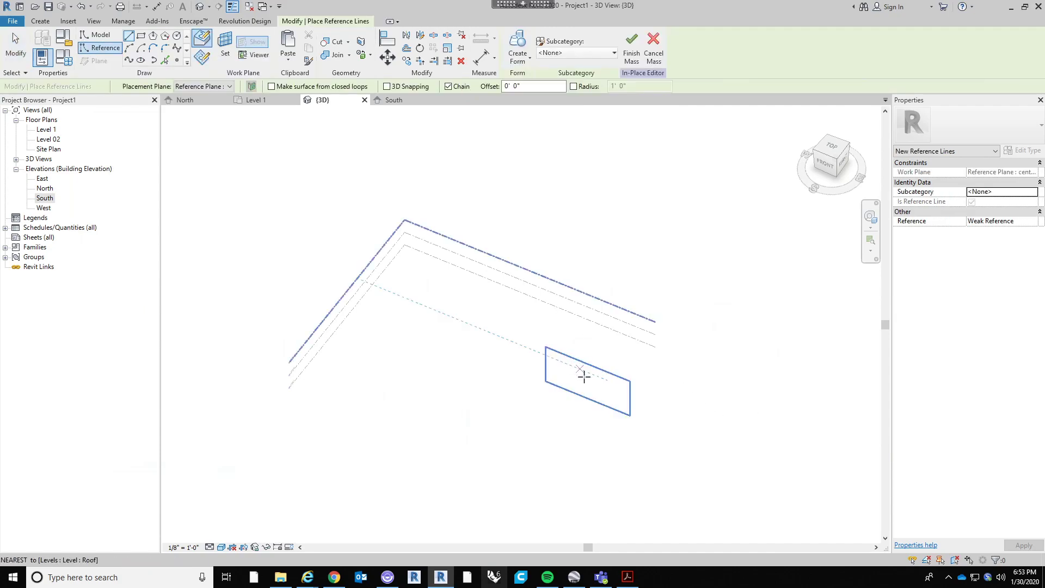
pyautogui.scroll(1, 582, 374)
pyautogui.scroll(1, 600, 327)
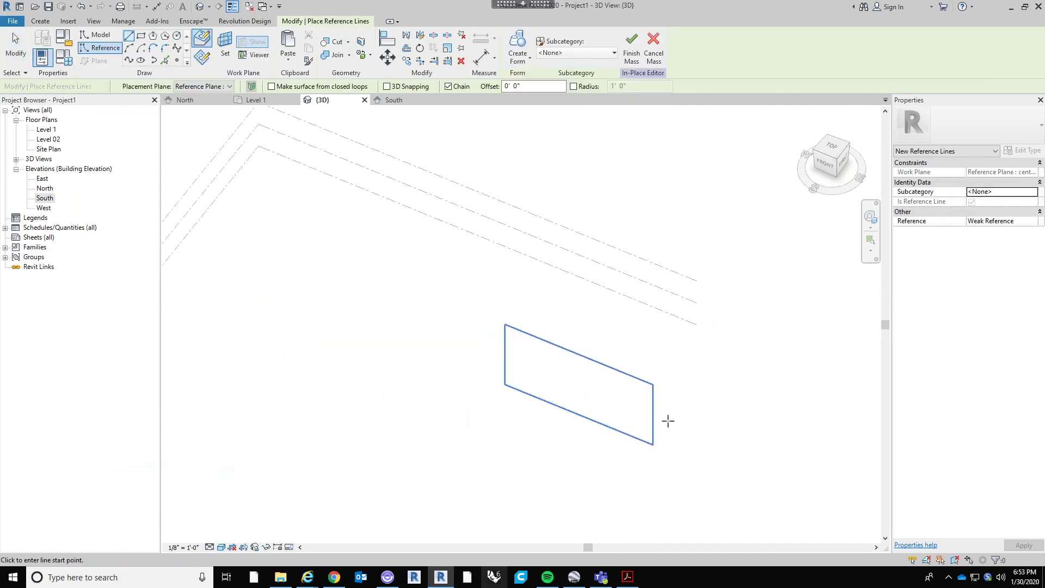
pyautogui.click(574, 321)
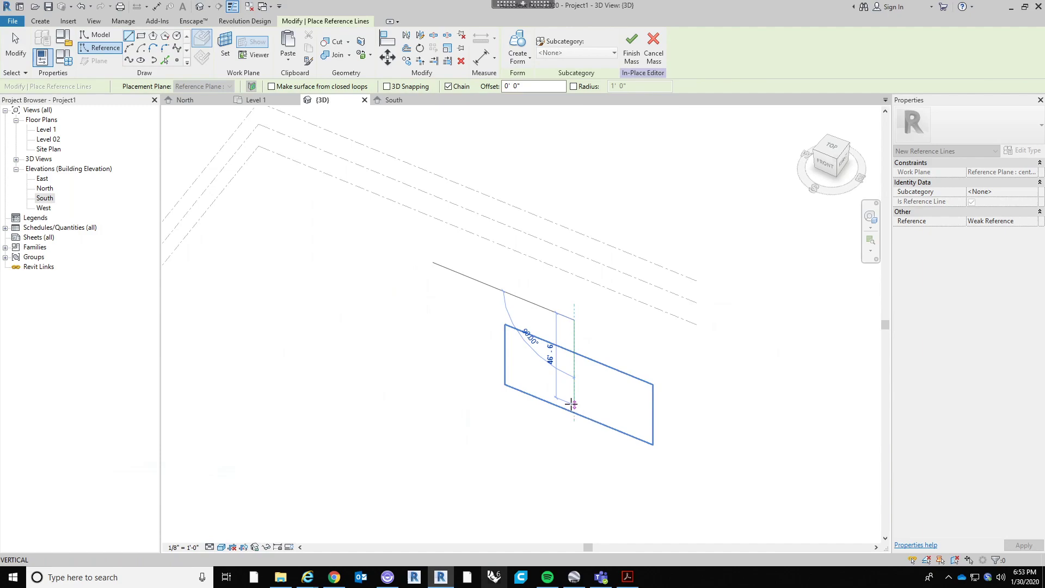
pyautogui.click(573, 404)
pyautogui.press('Escape')
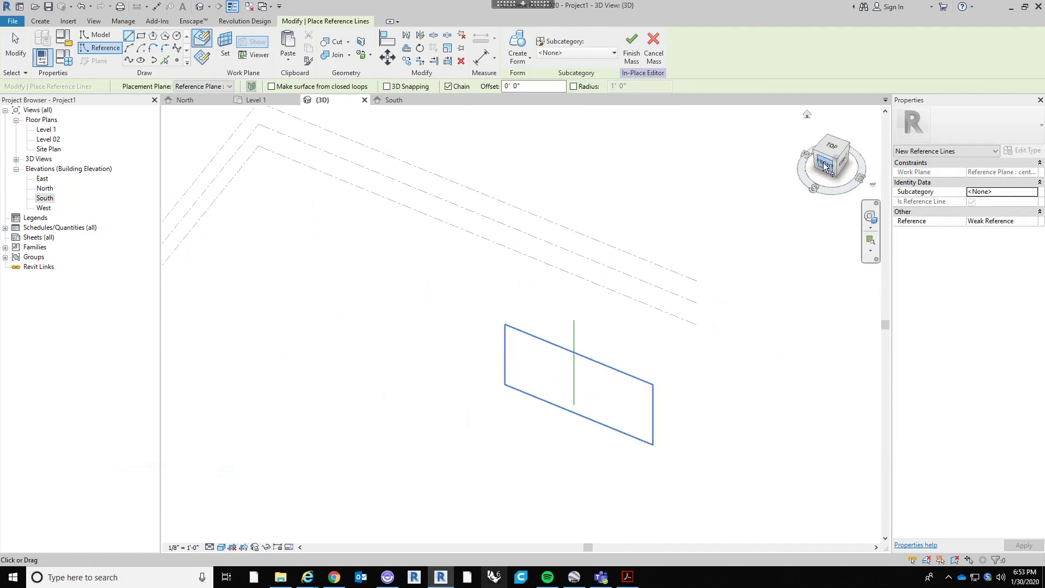
# Examine the vertical reference line and its own reference planes from the front and at an angle in 3D
pyautogui.moveTo(505, 331); pyautogui.dragTo(625, 320, button='middle')
pyautogui.scroll(6, 624, 321)
pyautogui.moveTo(766, 238); pyautogui.dragTo(640, 233, button='middle')
pyautogui.scroll(-1, 640, 234)
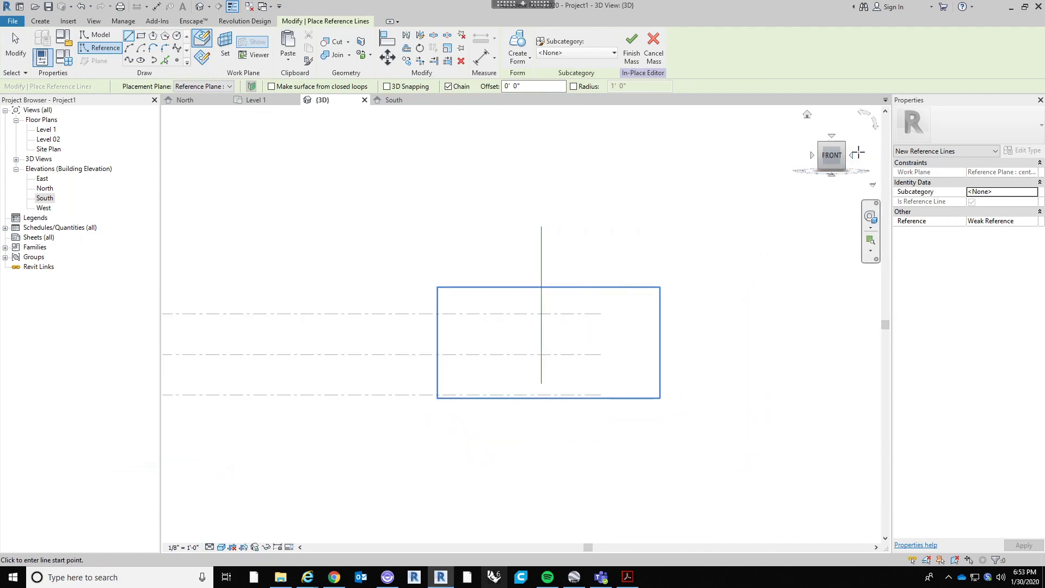
pyautogui.scroll(-1, 753, 373)
pyautogui.keyDown('shift'); pyautogui.moveTo(752, 373); pyautogui.dragTo(721, 392, button='middle'); pyautogui.keyUp('shift')
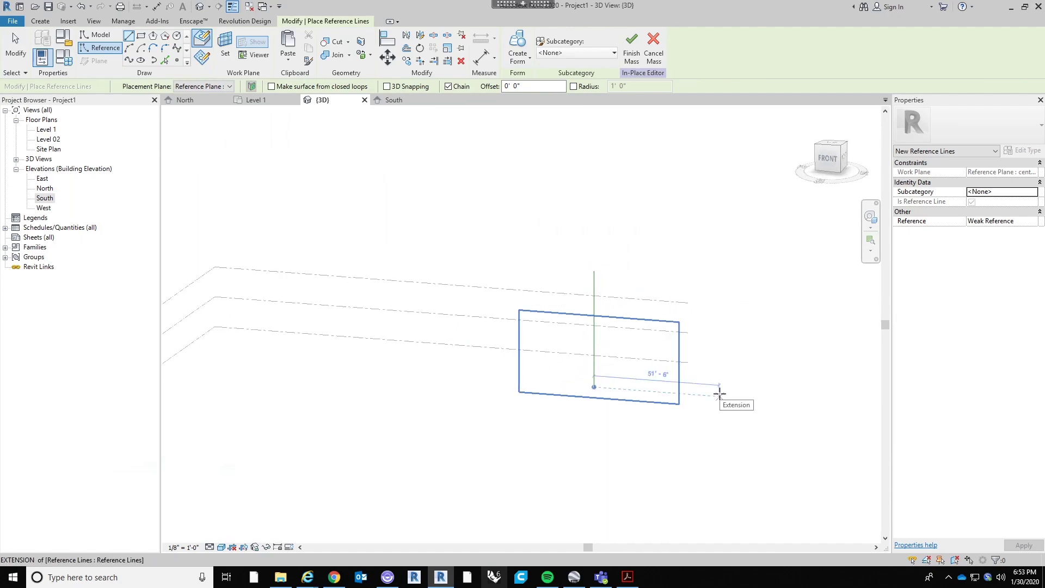
pyautogui.scroll(1, 706, 377)
pyautogui.press('Escape')
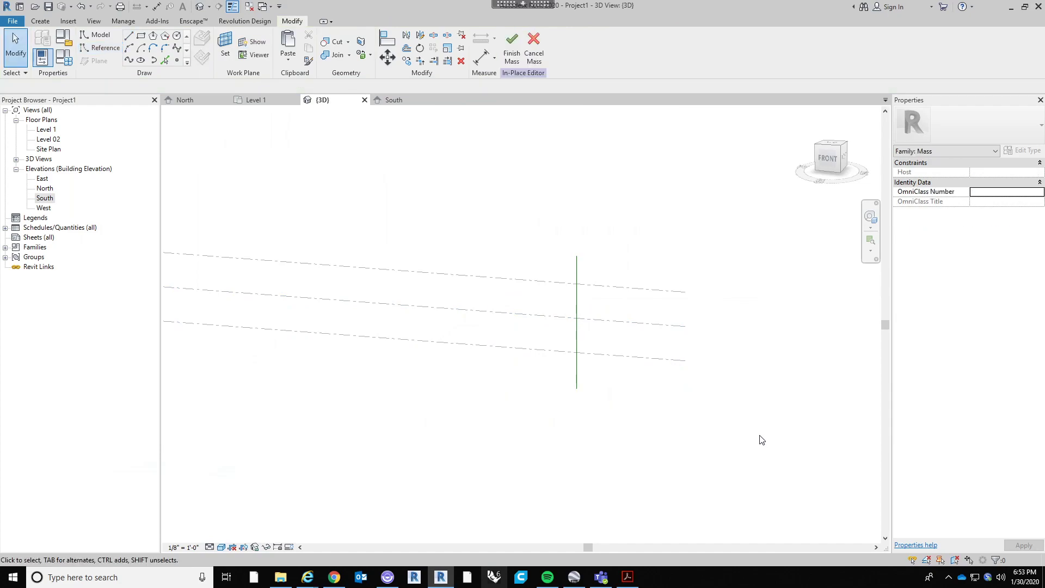
pyautogui.keyDown('shift'); pyautogui.moveTo(672, 363); pyautogui.dragTo(614, 320, button='middle'); pyautogui.keyUp('shift')
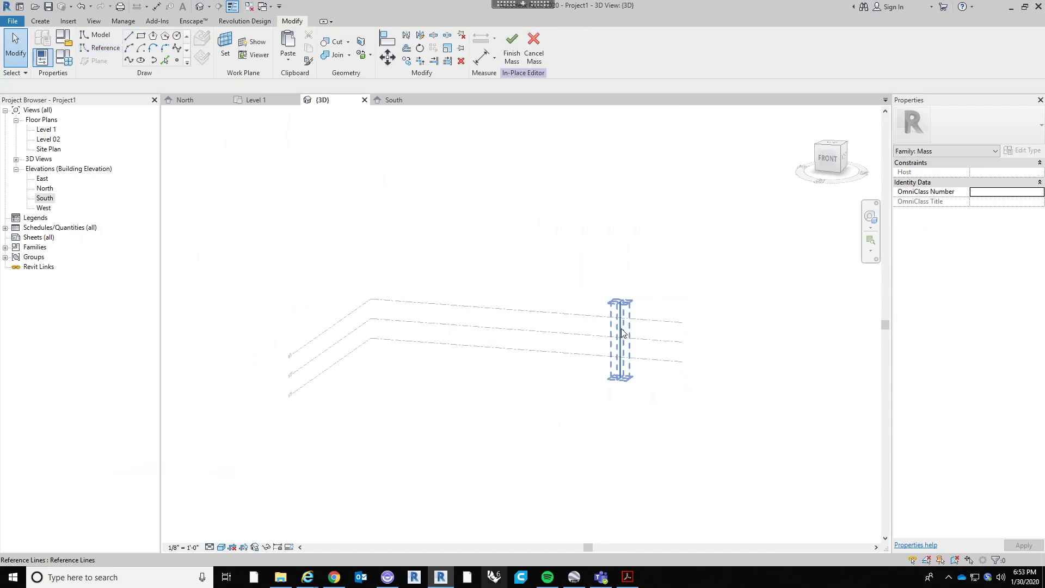
pyautogui.click(621, 332)
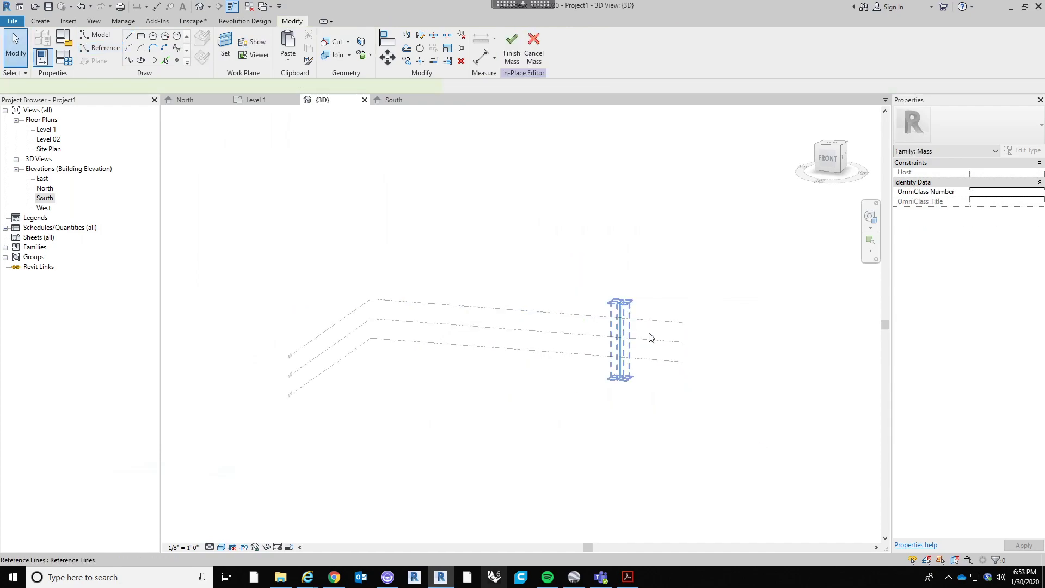
pyautogui.click(720, 366)
pyautogui.keyDown('shift'); pyautogui.moveTo(679, 365); pyautogui.dragTo(542, 333, button='middle'); pyautogui.keyUp('shift')
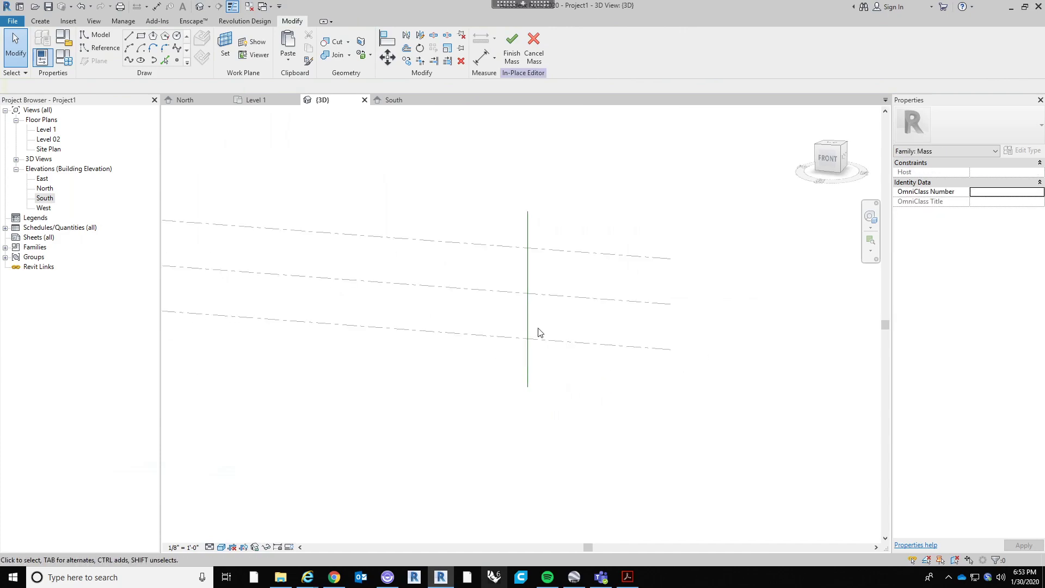
# From the front in 3D, draw a semicircular model arc of 23' 3" radius between the vertical reference line's upper and lower endpoints
pyautogui.click(827, 158)
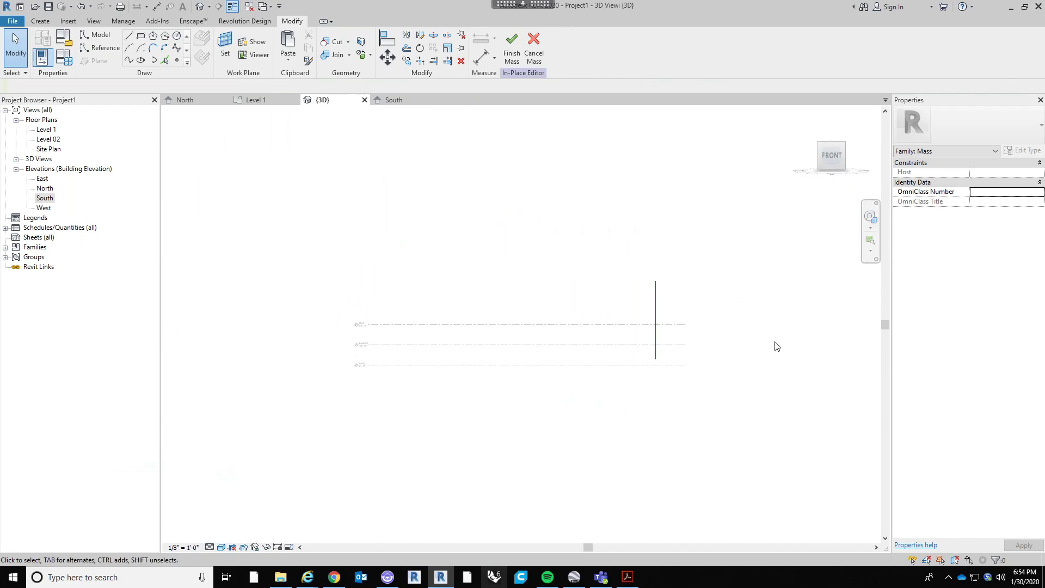
pyautogui.scroll(2, 685, 284)
pyautogui.moveTo(690, 308); pyautogui.dragTo(603, 301, button='middle')
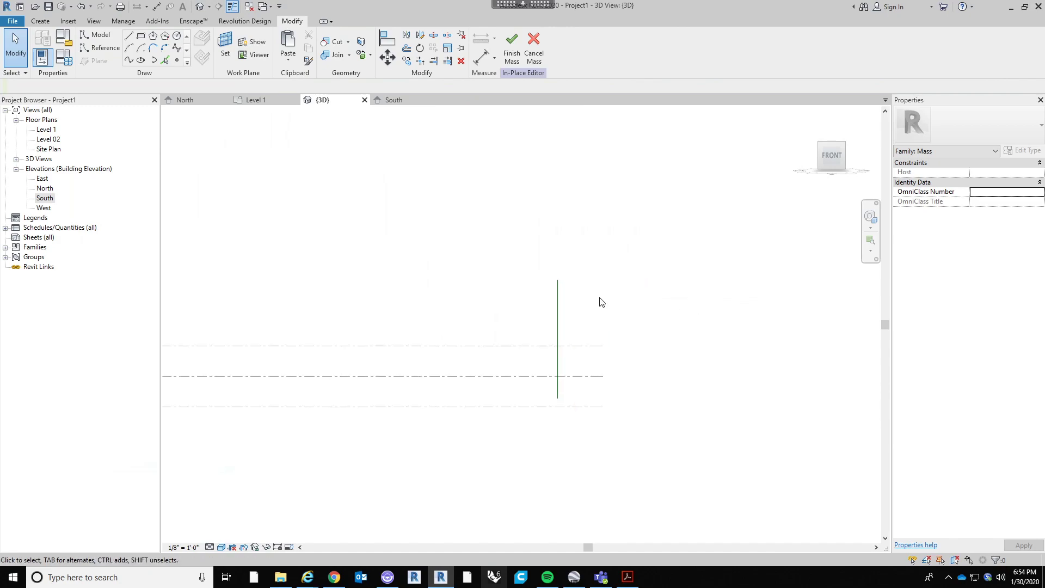
pyautogui.scroll(2, 601, 299)
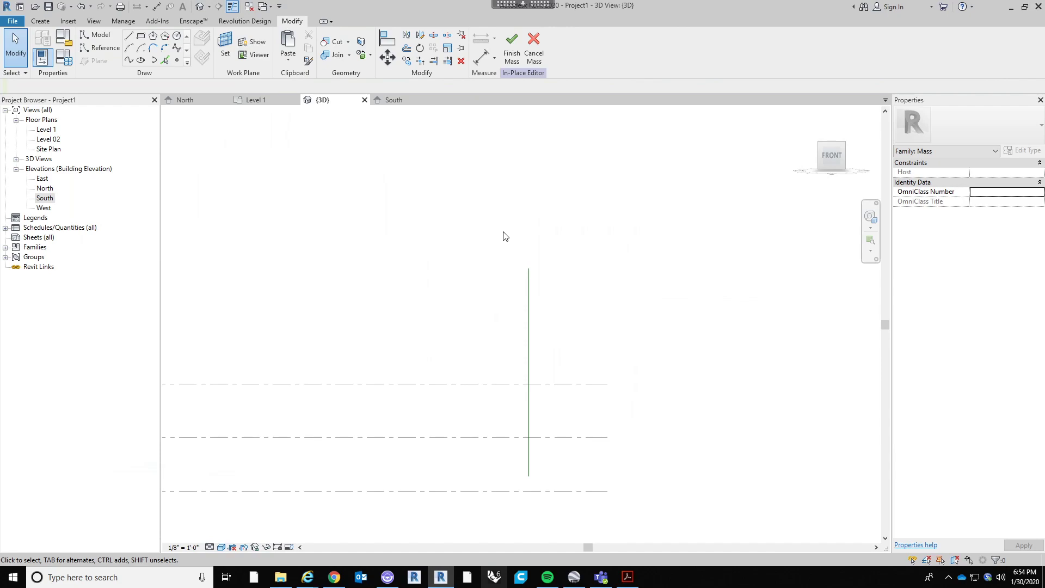
pyautogui.click(129, 48)
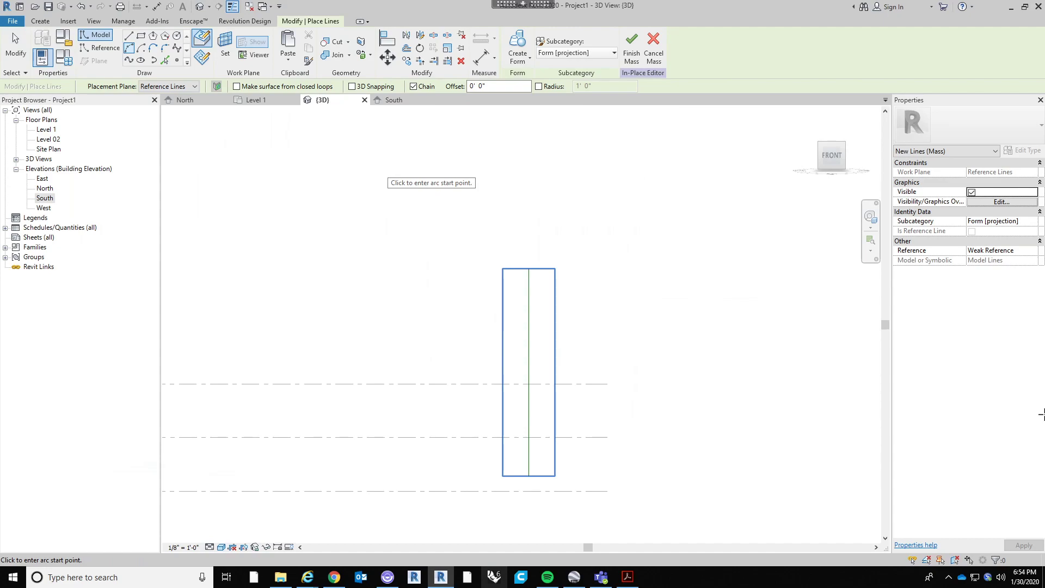
pyautogui.click(528, 269)
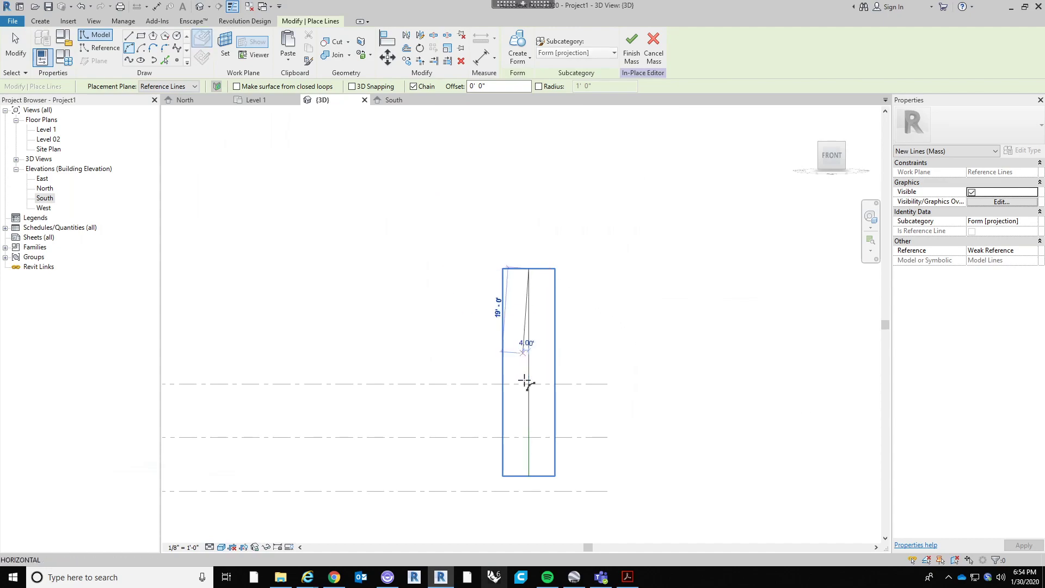
pyautogui.click(530, 476)
pyautogui.click(623, 393)
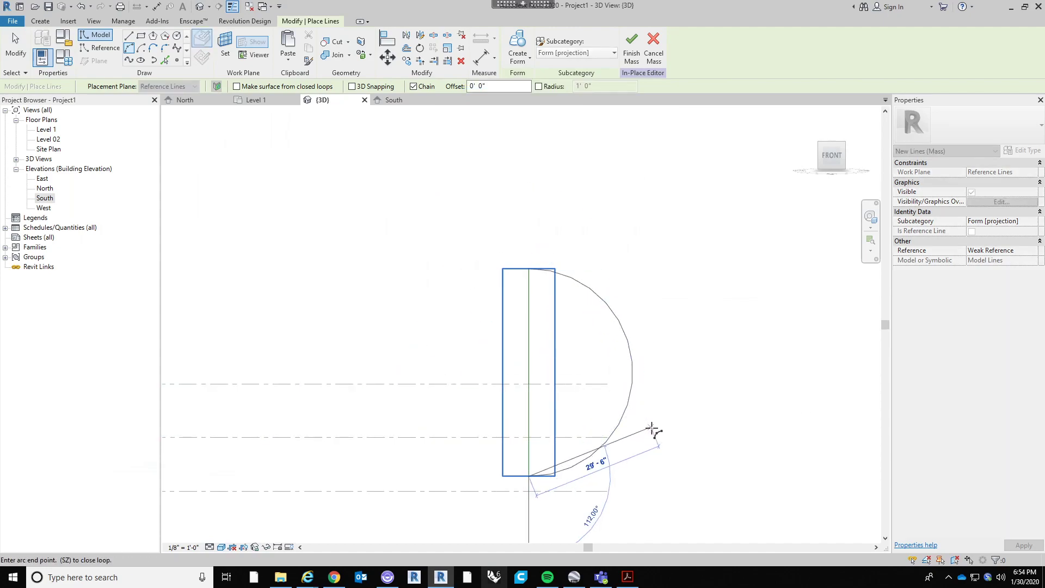
pyautogui.press('Escape')
pyautogui.press('Escape')
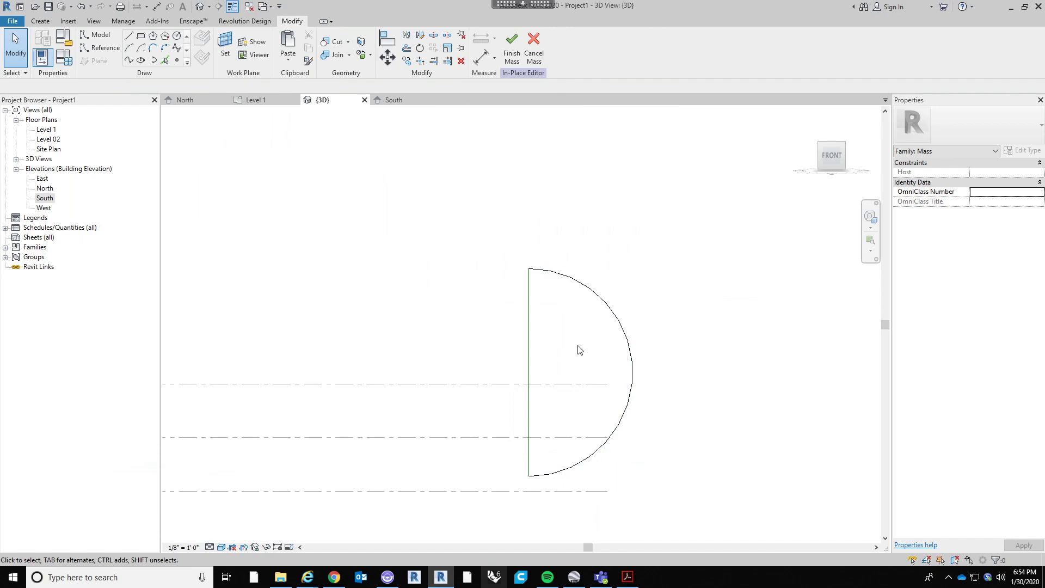
# Move the semicircular arc 2' 0" horizontally away from the vertical reference line
pyautogui.click(569, 281)
pyautogui.press('m')
pyautogui.press('v')
pyautogui.click(657, 344)
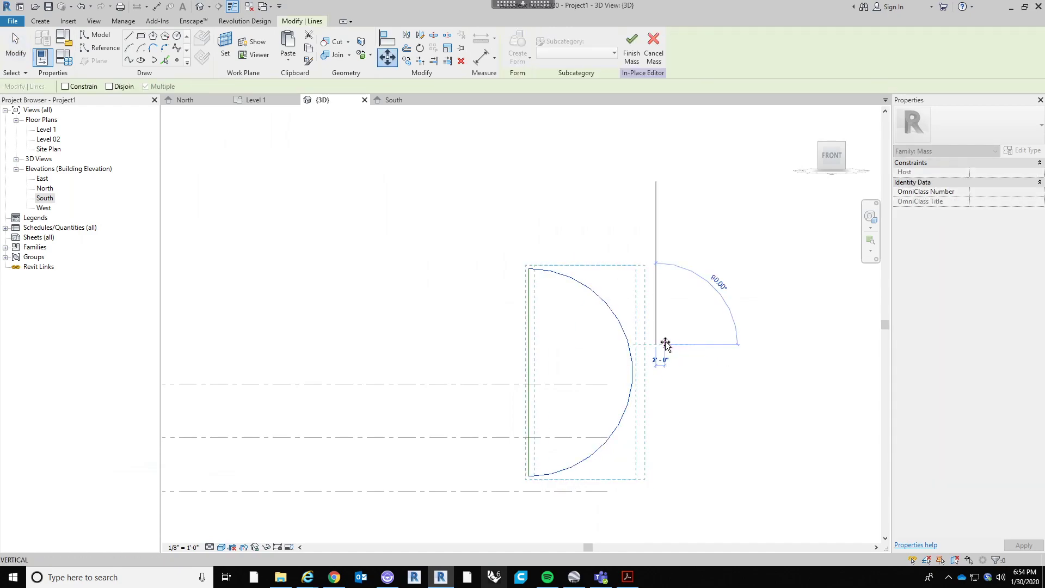
pyautogui.click(665, 341)
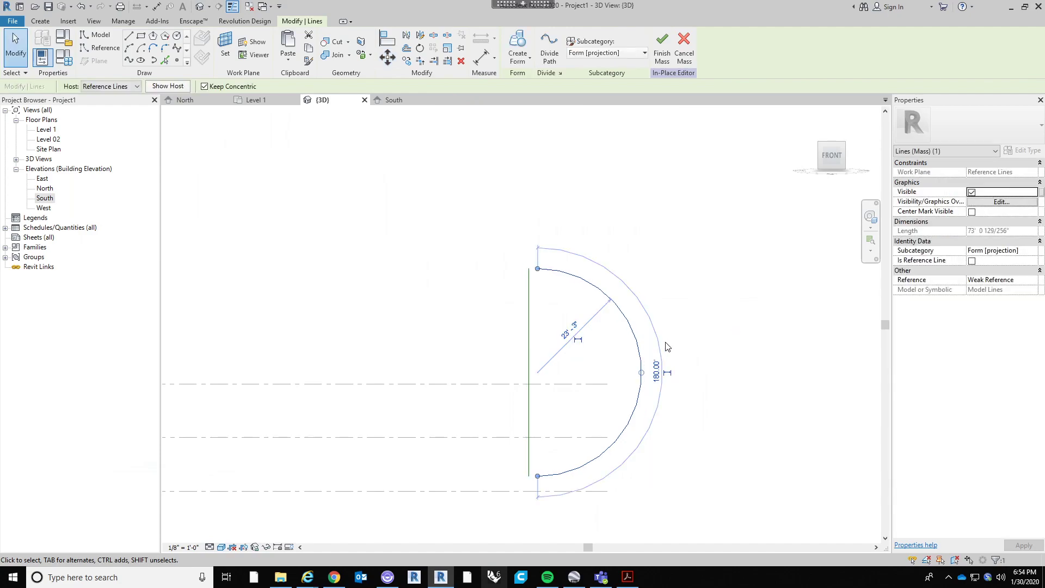
# Move the arc horizontally back toward the reference line, leaving a small gap between them
pyautogui.scroll(10, 544, 278)
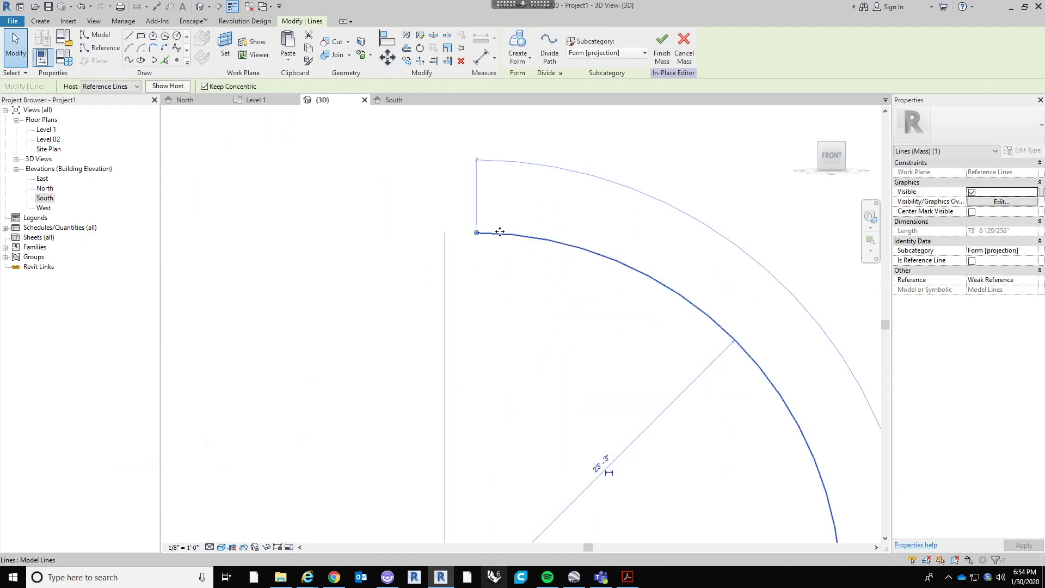
pyautogui.press('m')
pyautogui.press('v')
pyautogui.click(510, 303)
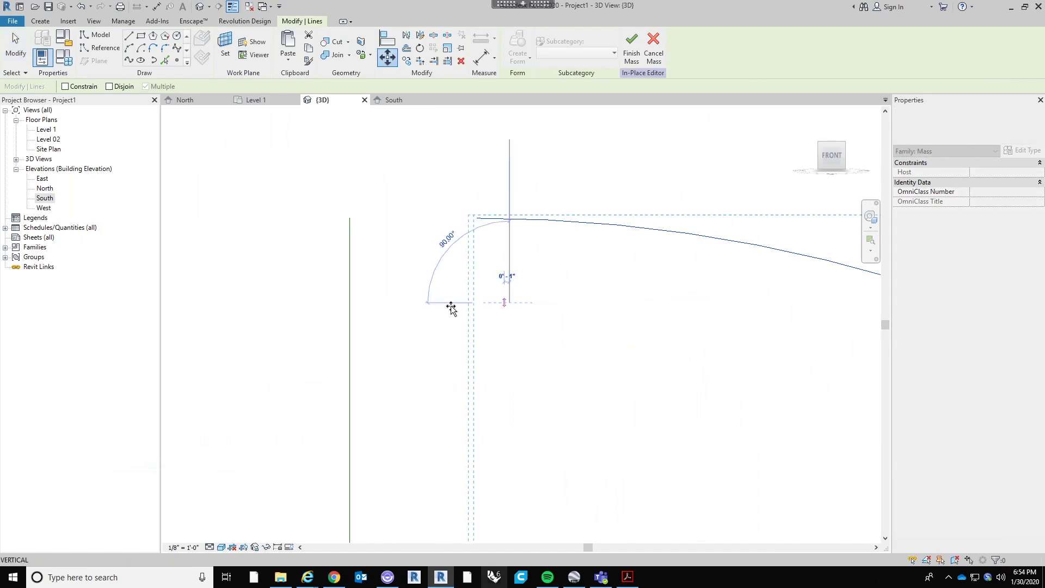
pyautogui.click(404, 306)
pyautogui.scroll(-2, 513, 315)
pyautogui.press('Escape')
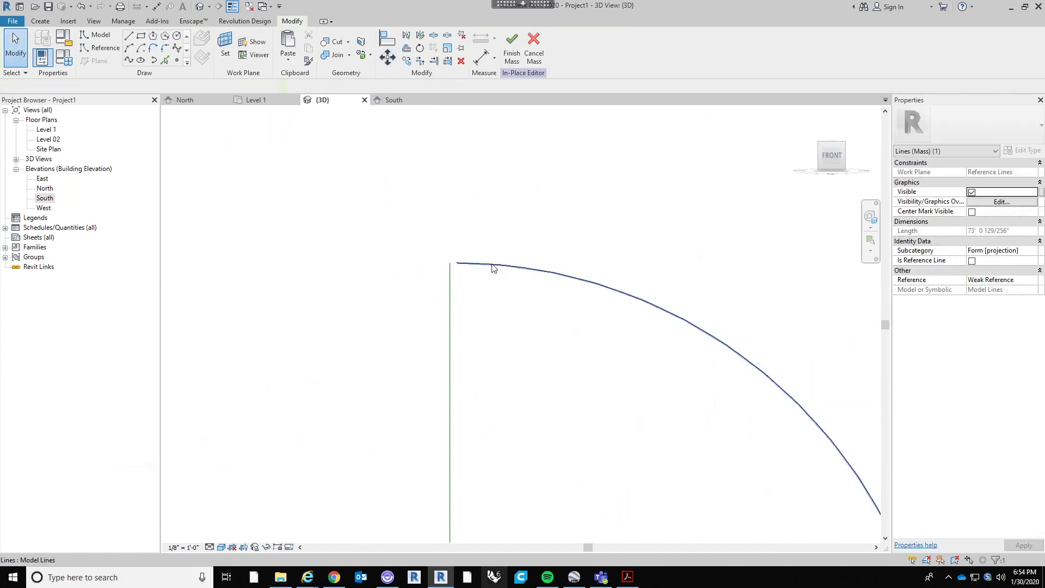
# Look at the gap from an angle, then shorten the arc by pulling its lower endpoint up along the curve
pyautogui.scroll(-5, 494, 265)
pyautogui.keyDown('shift'); pyautogui.moveTo(604, 251); pyautogui.dragTo(542, 268, button='middle'); pyautogui.keyUp('shift')
pyautogui.scroll(8, 469, 280)
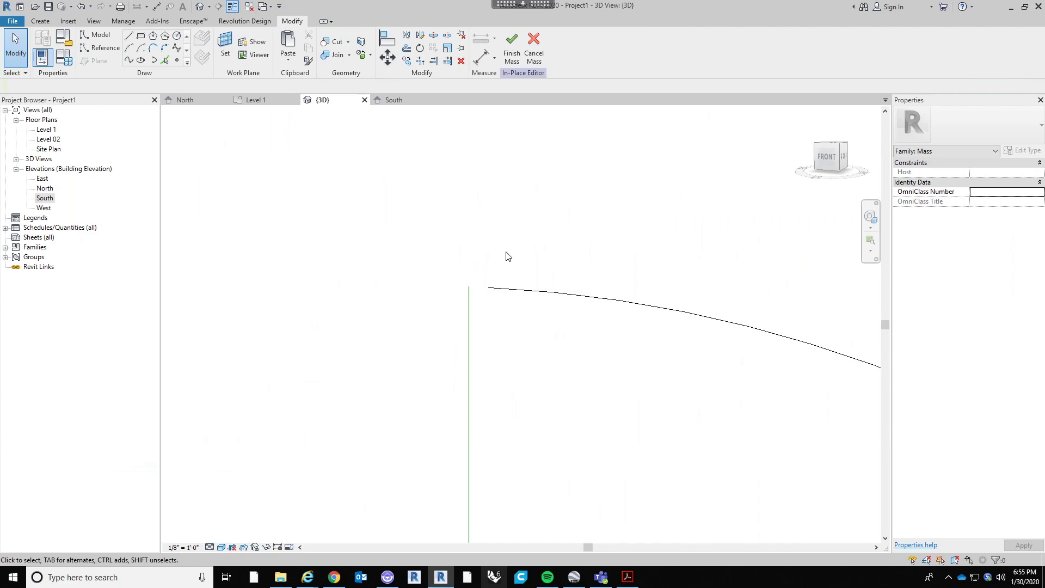
pyautogui.scroll(-5, 493, 266)
pyautogui.moveTo(583, 270); pyautogui.dragTo(581, 309, button='middle')
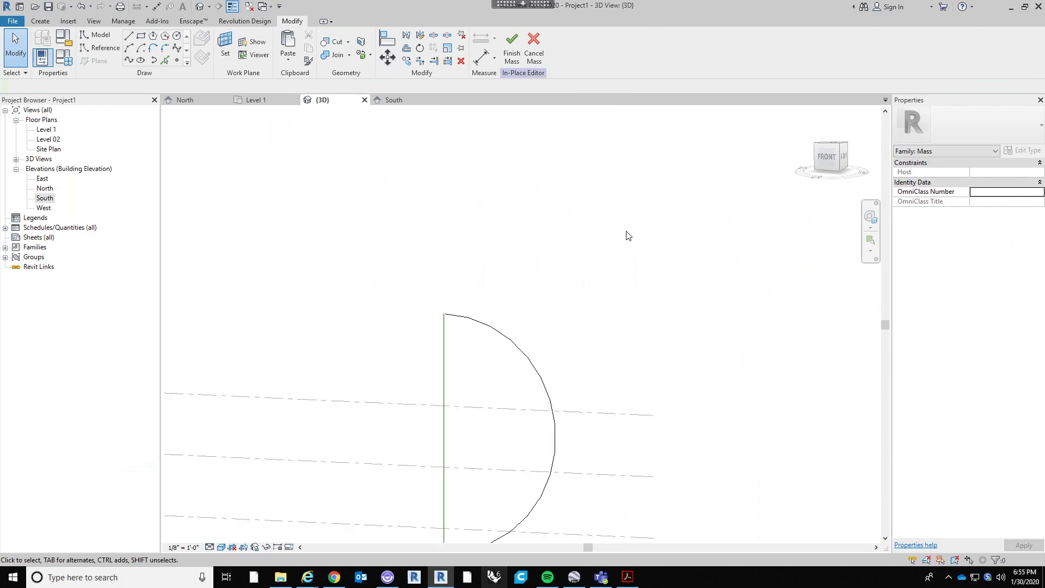
pyautogui.click(830, 162)
pyautogui.scroll(5, 412, 348)
pyautogui.moveTo(714, 305); pyautogui.dragTo(164, 286, button='middle')
pyautogui.scroll(-1, 515, 270)
pyautogui.click(572, 272)
pyautogui.moveTo(470, 408); pyautogui.dragTo(559, 360)
# Extend the arc's upper endpoint across the gap to the reference line's upper endpoint
pyautogui.scroll(5, 482, 204)
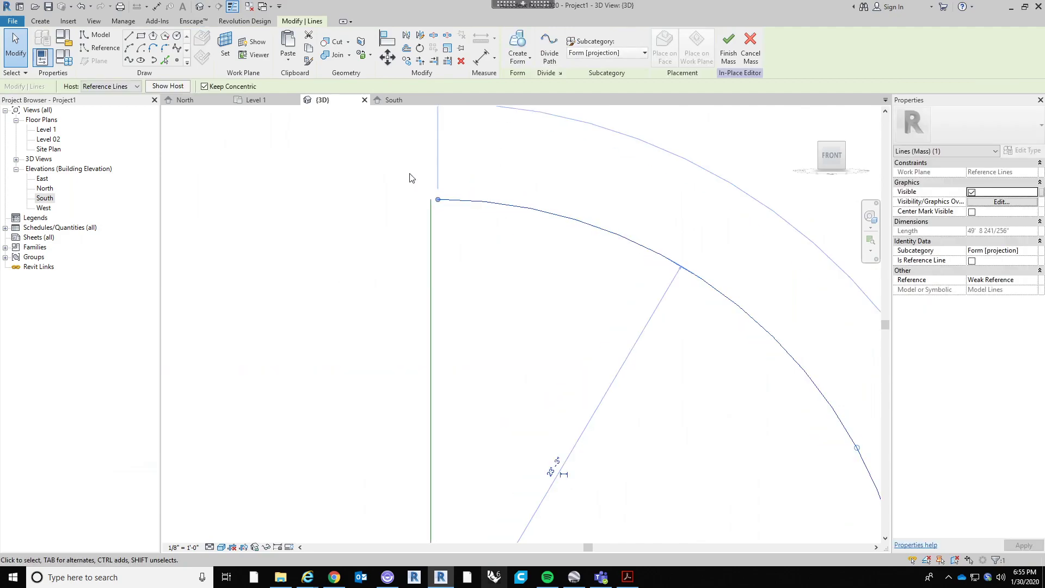
pyautogui.moveTo(437, 199); pyautogui.dragTo(431, 200)
pyautogui.click(506, 294)
pyautogui.scroll(-5, 531, 244)
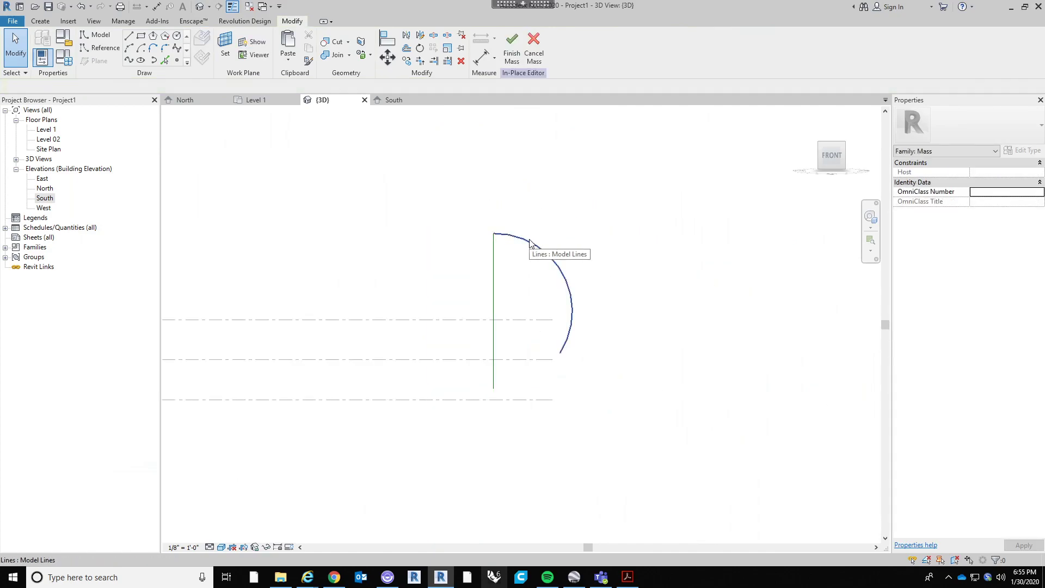
pyautogui.scroll(-2, 530, 242)
pyautogui.scroll(3, 529, 239)
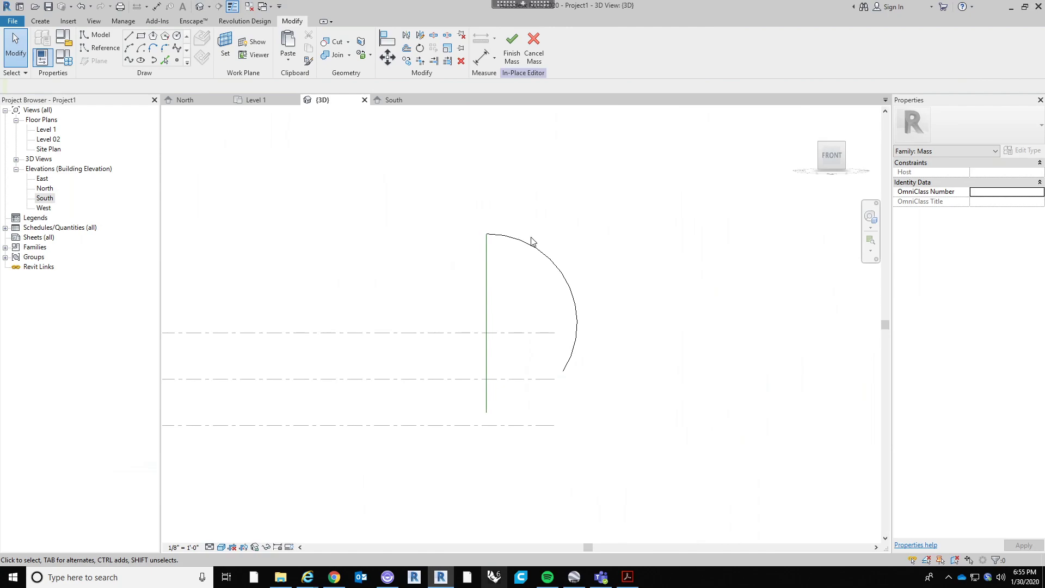
# Undo the arc's moves and endpoint edits
pyautogui.click(233, 8)
pyautogui.hotkey('ctrl', 'z')
pyautogui.hotkey('ctrl', 'z')
pyautogui.hotkey('ctrl', 'z')
pyautogui.hotkey('ctrl', 'z')
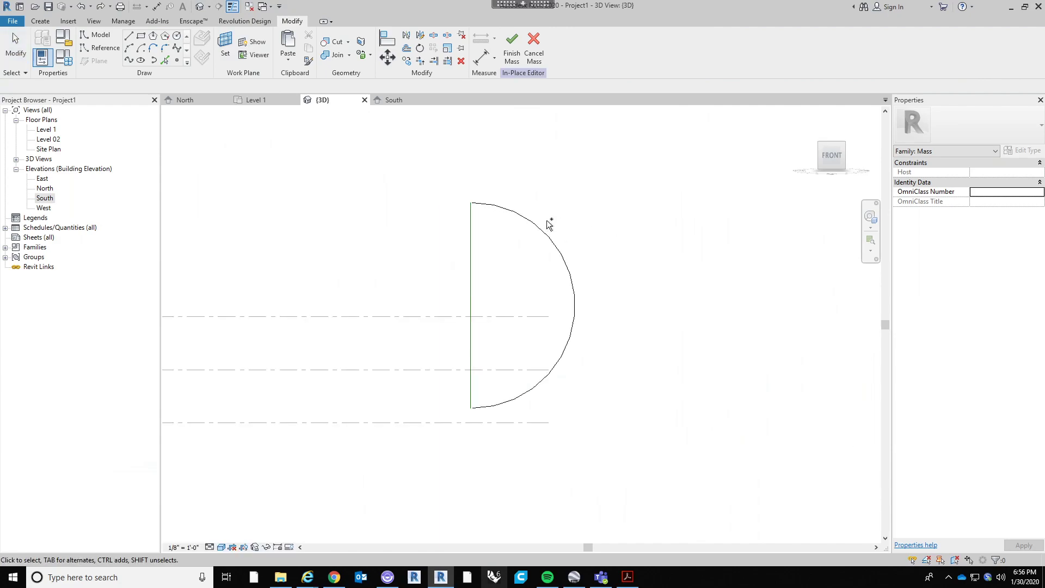
pyautogui.press('Escape')
# Create a solid sphere by revolving the semicircular arc around the vertical reference line, picking the sphere form option
pyautogui.scroll(4, 493, 213)
pyautogui.scroll(-4, 394, 231)
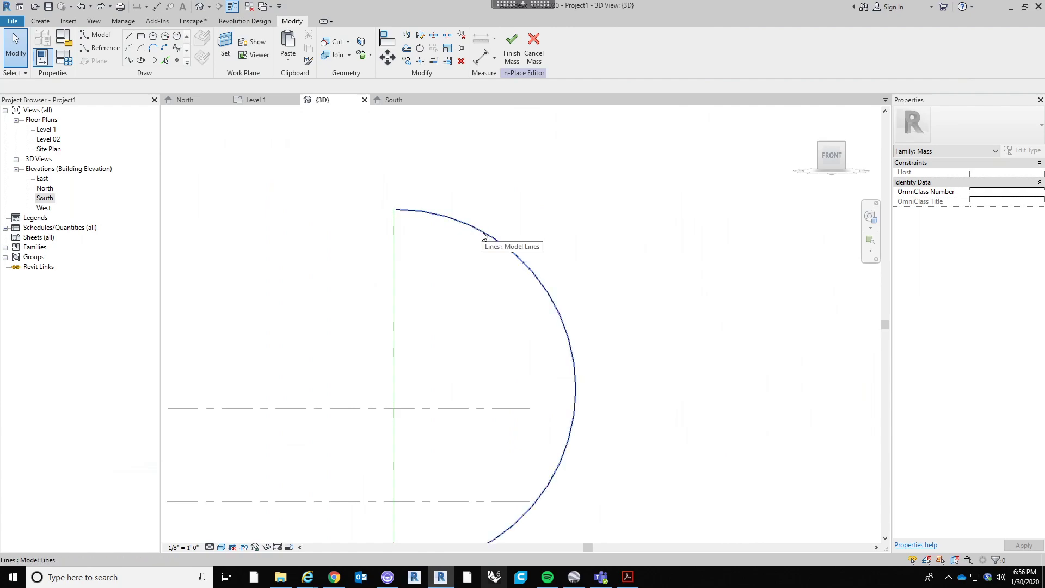
pyautogui.keyDown('shift'); pyautogui.moveTo(557, 196); pyautogui.dragTo(532, 276, button='middle'); pyautogui.keyUp('shift')
pyautogui.click(532, 282)
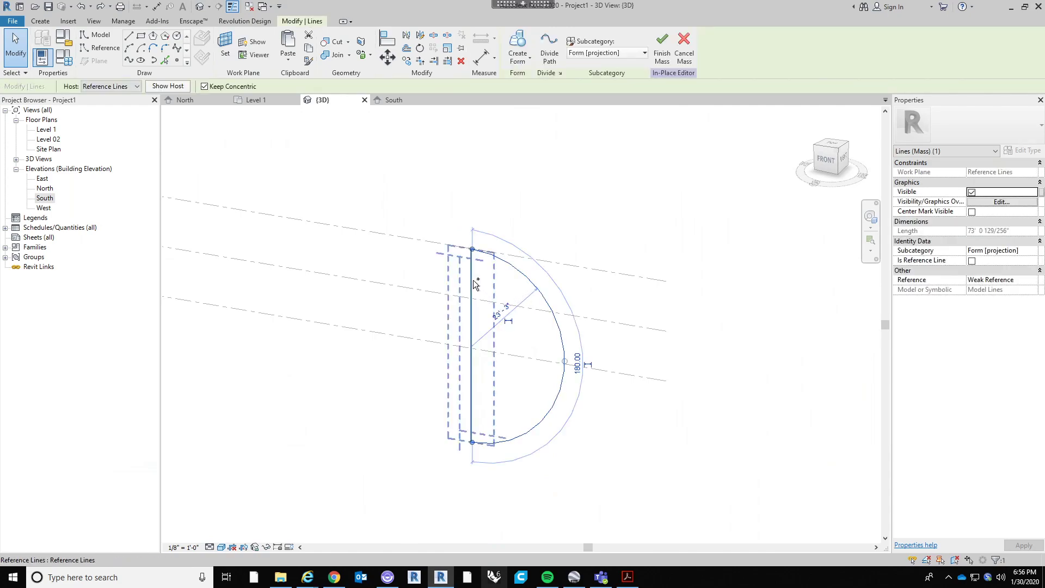
pyautogui.keyDown('ctrl'); pyautogui.click(473, 283); pyautogui.keyUp('ctrl')
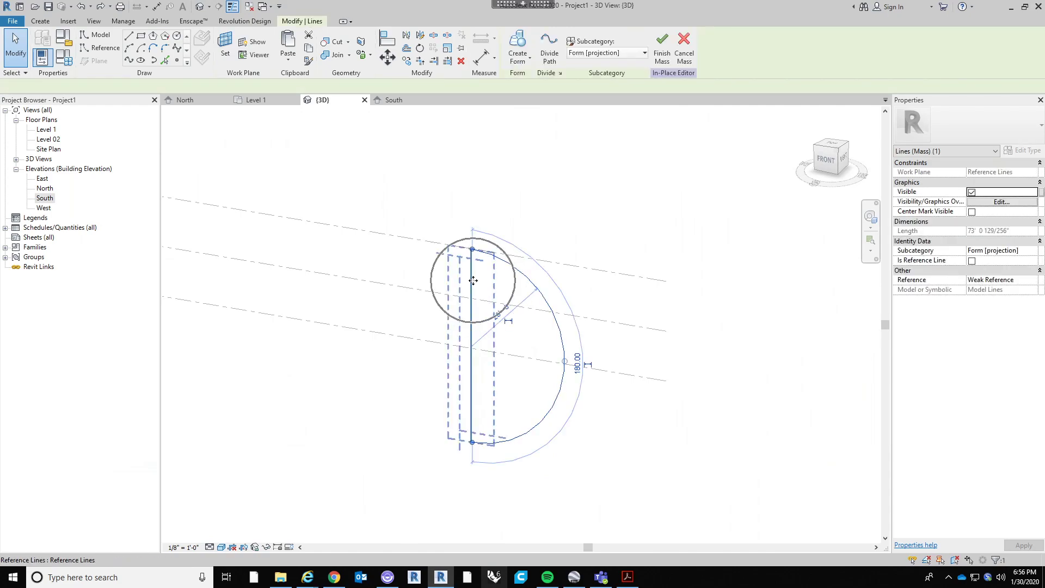
pyautogui.click(524, 44)
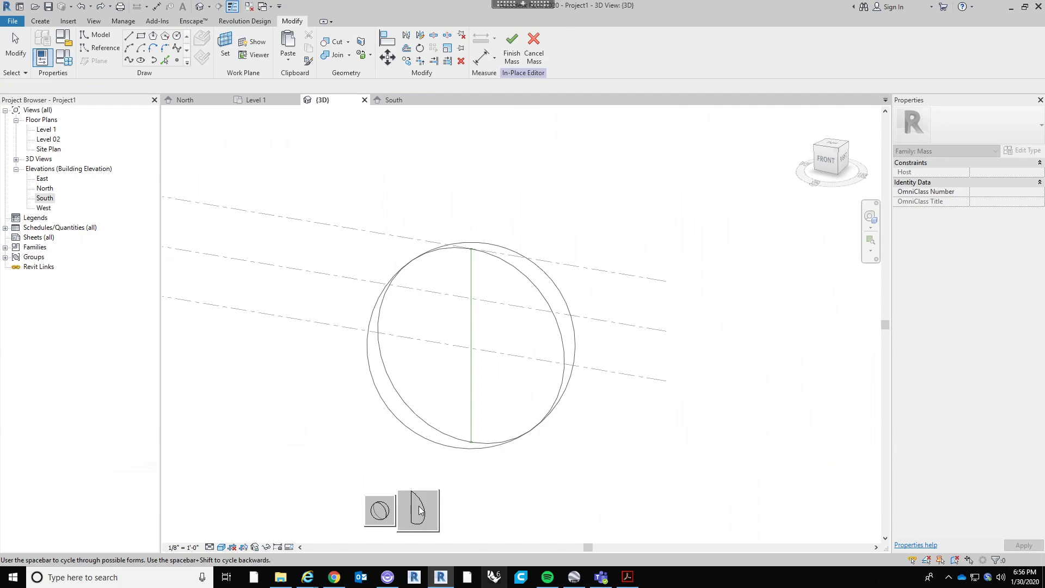
pyautogui.click(381, 513)
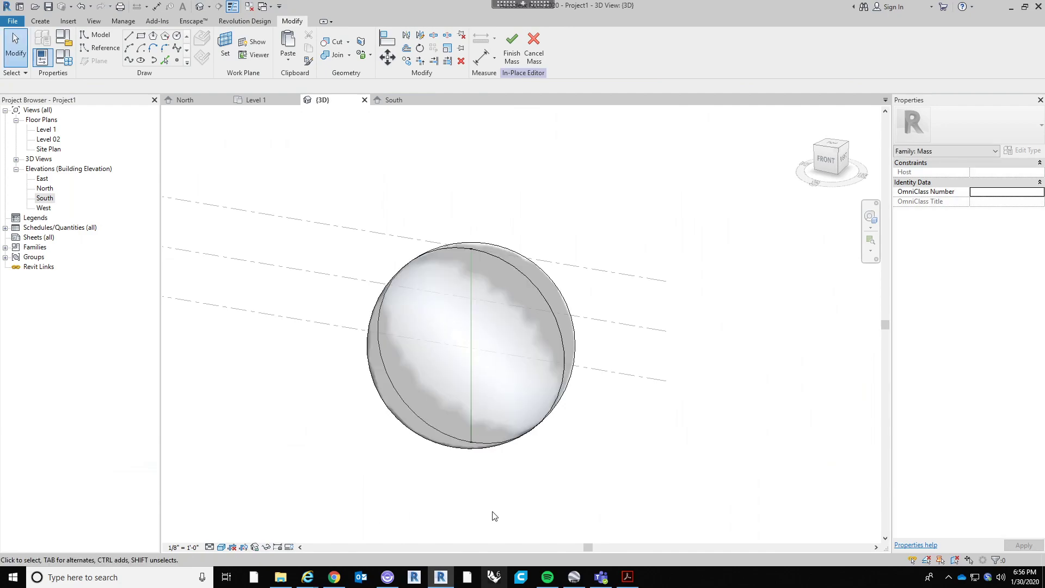
# Examine the revolved sphere and its form properties from several angles in 3D
pyautogui.keyDown('shift'); pyautogui.moveTo(392, 432); pyautogui.dragTo(587, 411, button='middle'); pyautogui.keyUp('shift')
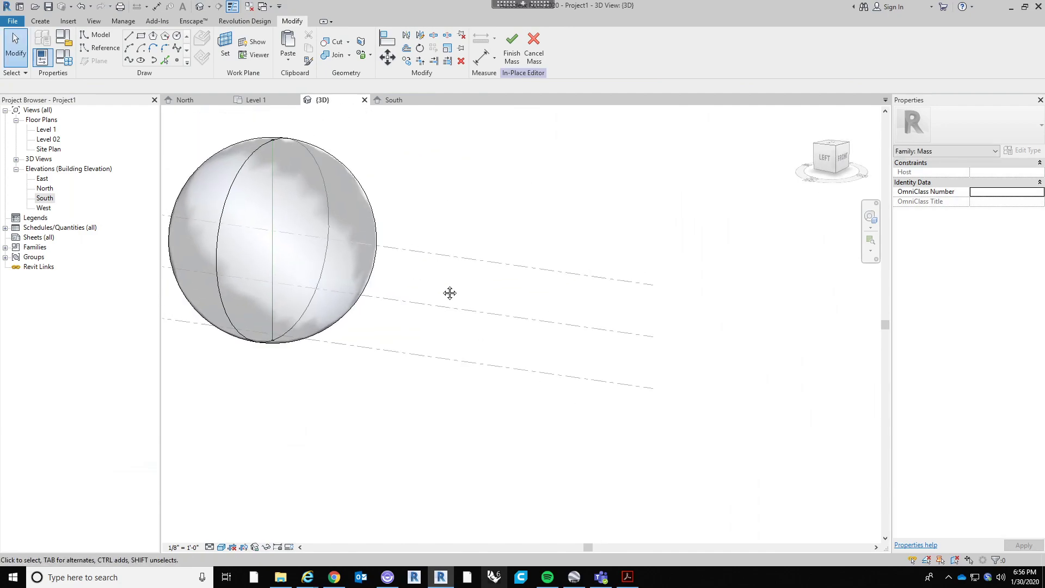
pyautogui.moveTo(440, 279); pyautogui.dragTo(539, 423, button='middle')
pyautogui.moveTo(455, 255); pyautogui.dragTo(423, 308)
pyautogui.keyDown('shift'); pyautogui.moveTo(494, 289); pyautogui.dragTo(517, 430, button='middle'); pyautogui.keyUp('shift')
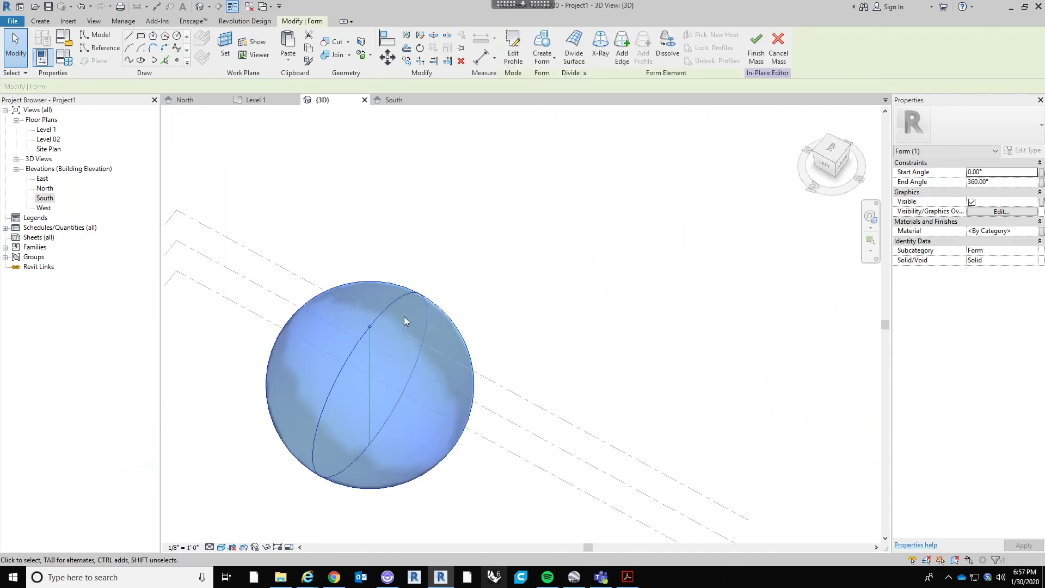
pyautogui.scroll(6, 373, 332)
pyautogui.scroll(-6, 448, 300)
pyautogui.keyDown('shift'); pyautogui.moveTo(501, 415); pyautogui.dragTo(626, 326, button='middle'); pyautogui.keyUp('shift')
pyautogui.keyDown('shift'); pyautogui.moveTo(581, 512); pyautogui.dragTo(619, 431, button='middle'); pyautogui.keyUp('shift')
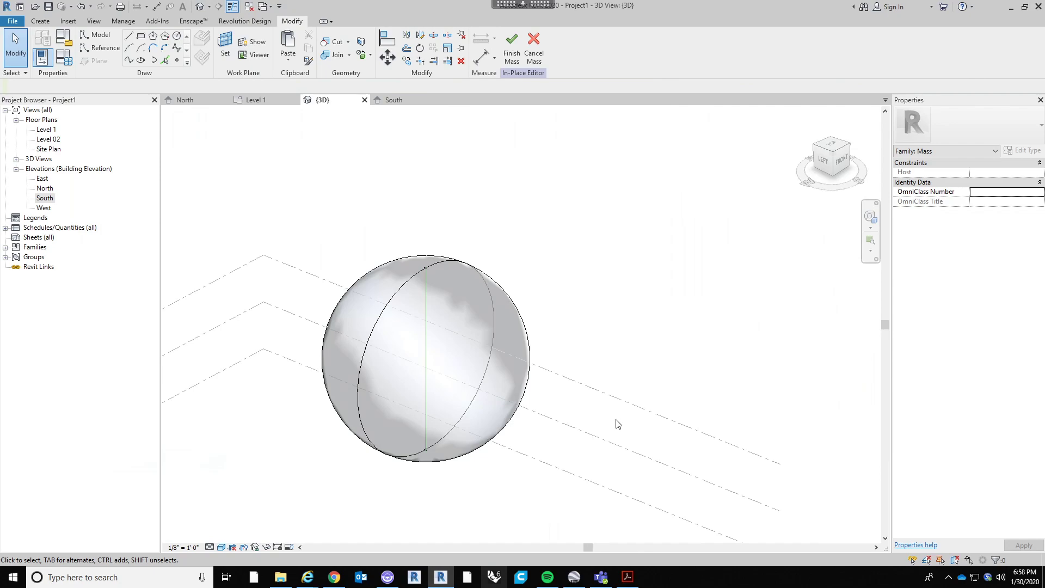
# Undo the sphere form and delete the semicircular arc, keeping only the vertical reference line
pyautogui.hotkey('ctrl', 'z')
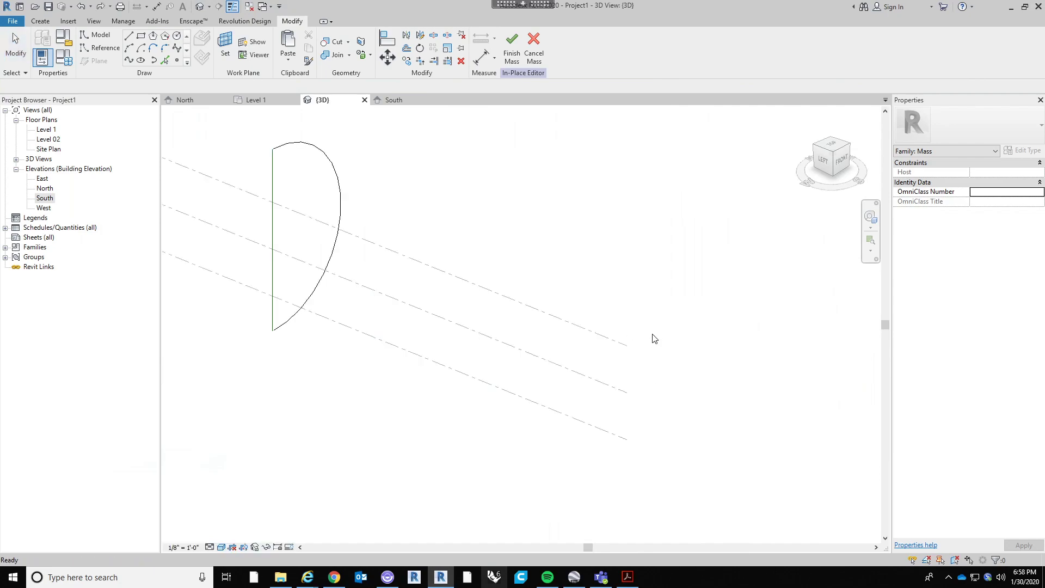
pyautogui.scroll(1, 792, 193)
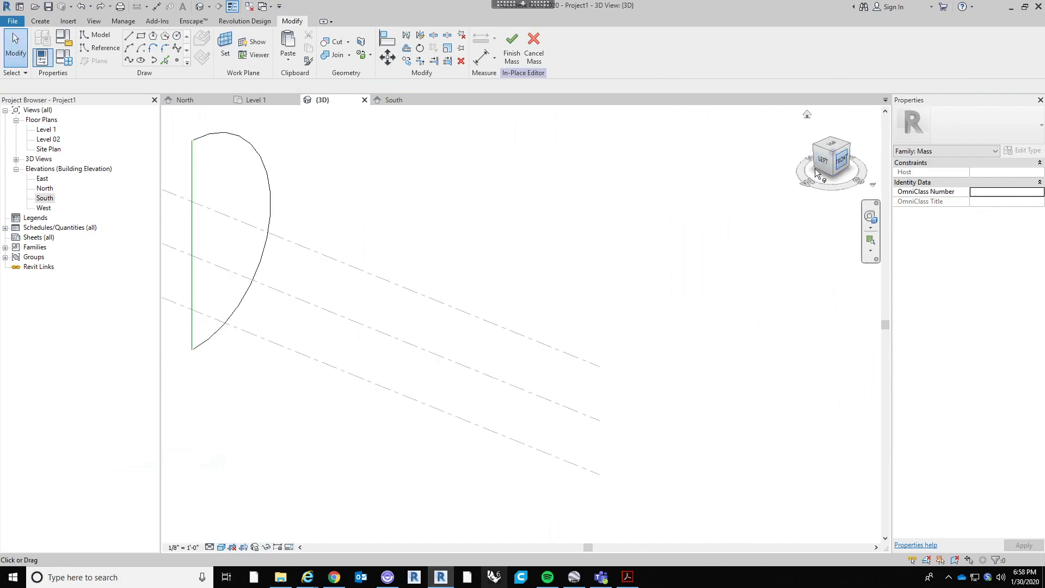
pyautogui.click(843, 162)
pyautogui.scroll(5, 697, 310)
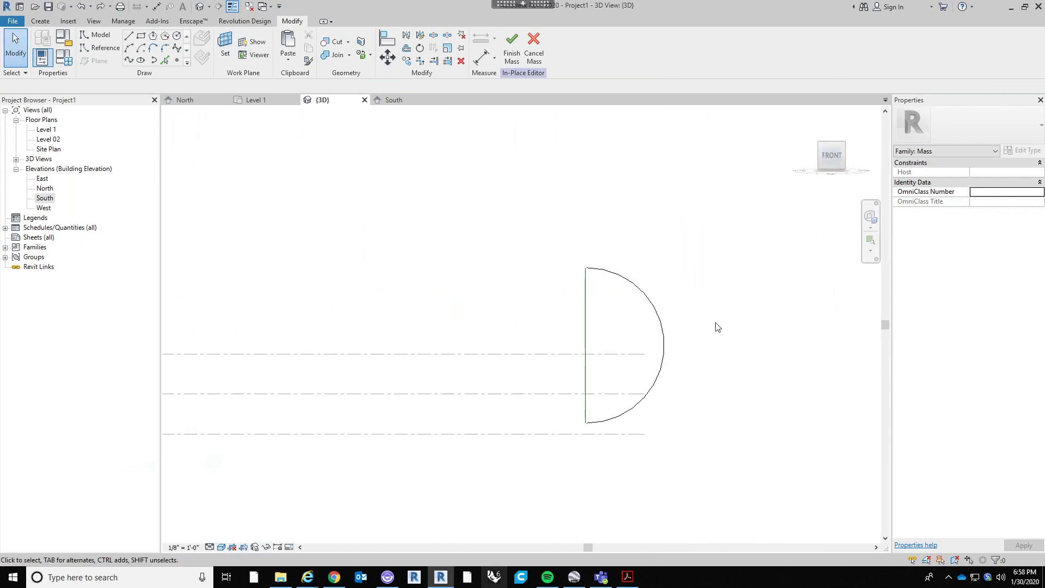
pyautogui.moveTo(667, 256); pyautogui.dragTo(589, 329)
pyautogui.press('Delete')
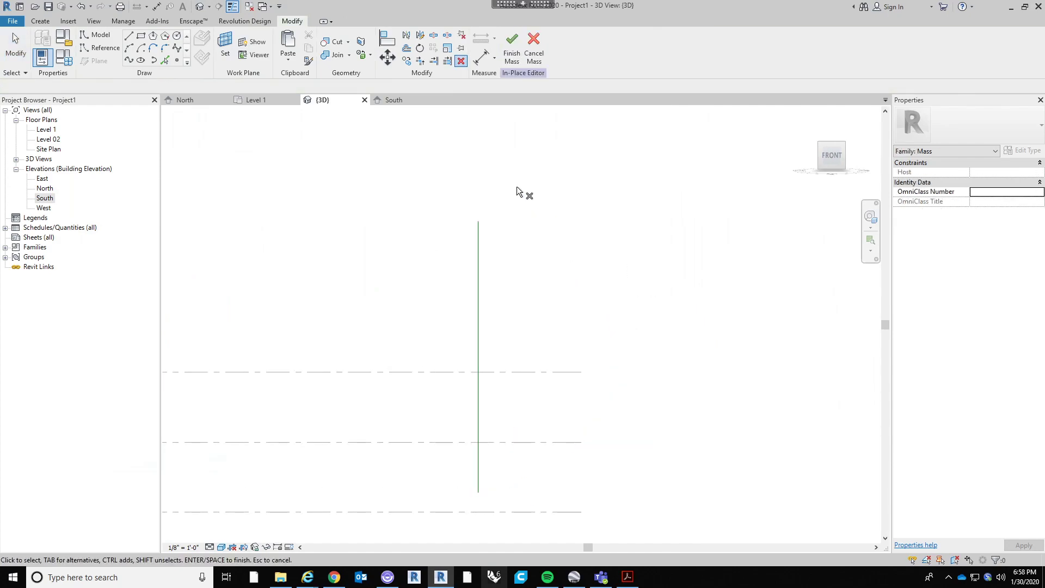
# Draw a model circle of 23' 3" radius centered on the reference line's midpoint and reaching its upper endpoint
pyautogui.click(176, 35)
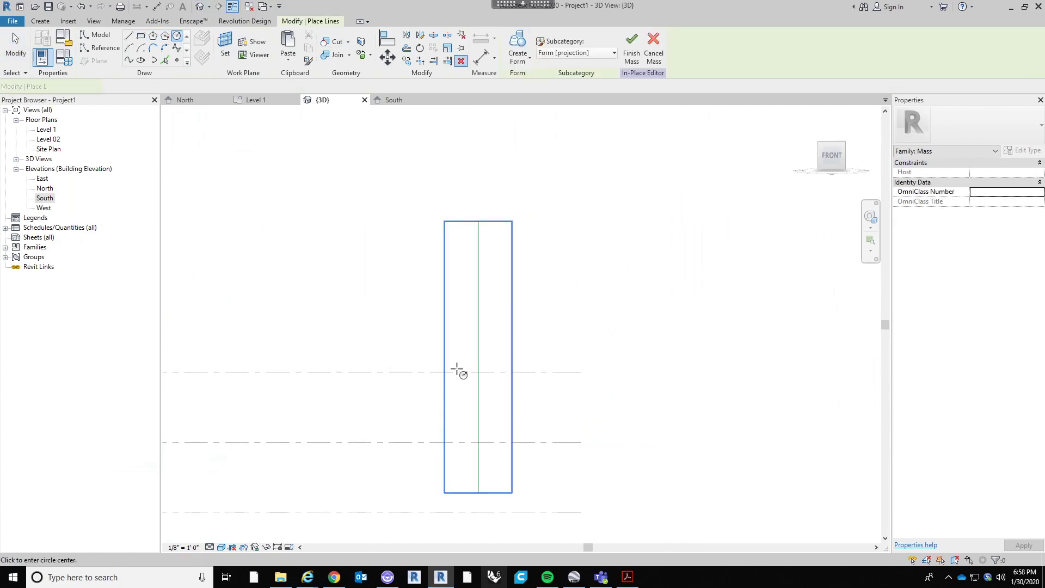
pyautogui.click(479, 358)
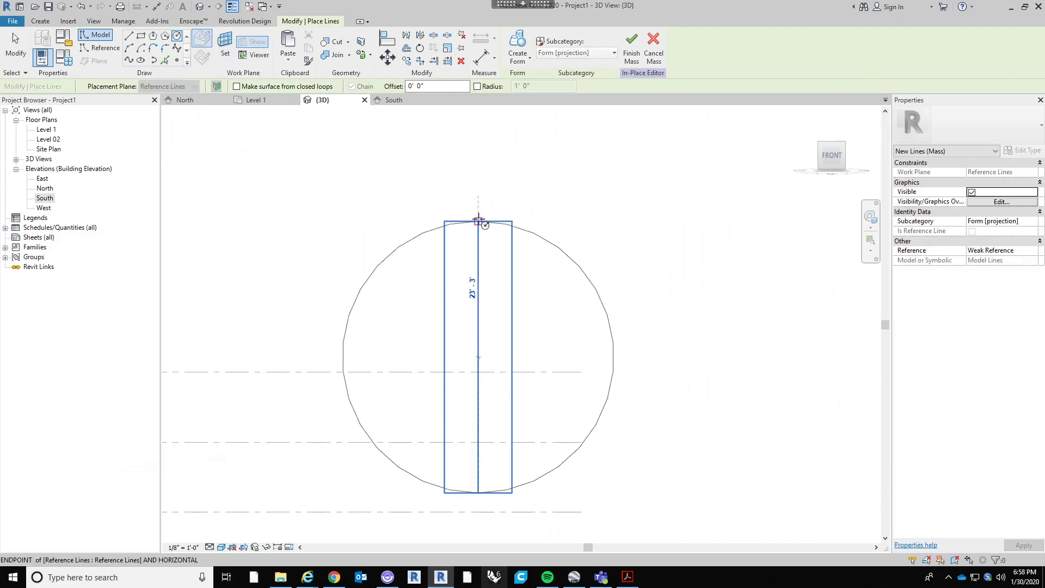
pyautogui.click(479, 222)
pyautogui.press('Escape')
pyautogui.scroll(-2, 644, 252)
pyautogui.scroll(1, 624, 261)
pyautogui.moveTo(624, 262); pyautogui.dragTo(566, 322, button='middle')
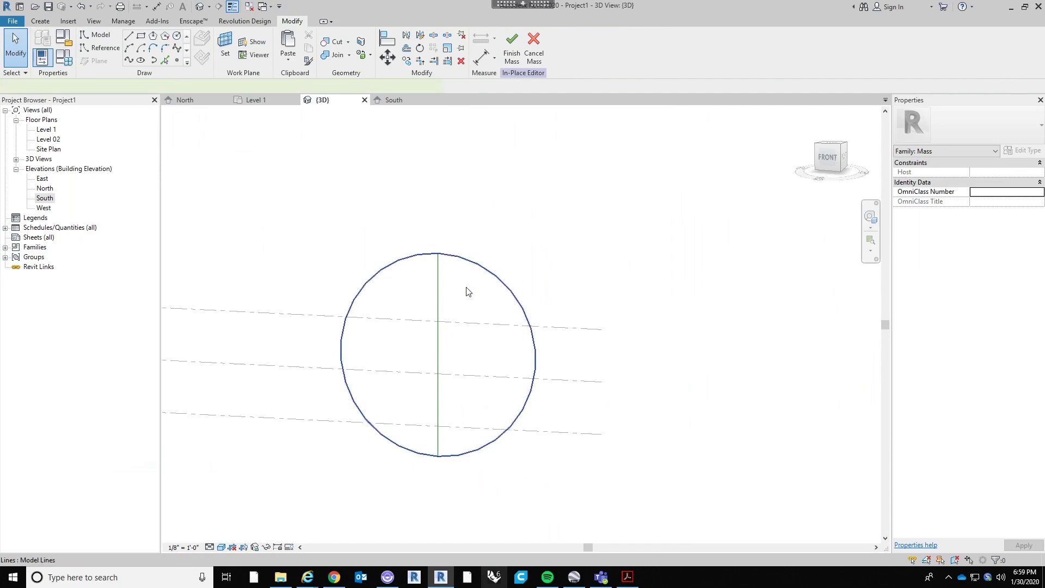
# Create a solid sphere form from the circle and the vertical reference line, and inspect it from several angles
pyautogui.click(495, 275)
pyautogui.keyDown('ctrl'); pyautogui.click(439, 305); pyautogui.keyUp('ctrl')
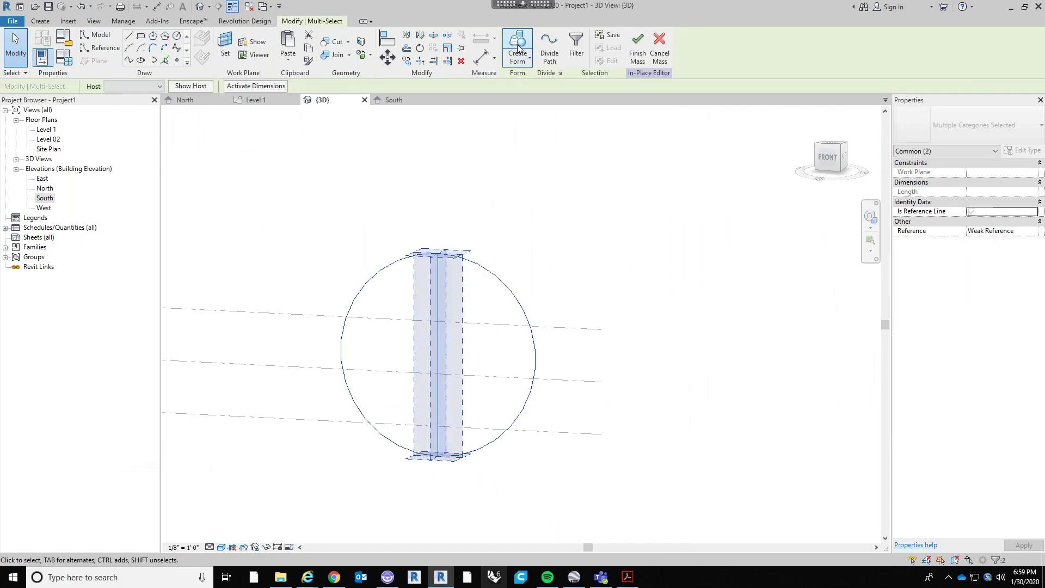
pyautogui.click(518, 44)
pyautogui.keyDown('shift'); pyautogui.moveTo(514, 233); pyautogui.dragTo(589, 279, button='middle'); pyautogui.keyUp('shift')
pyautogui.scroll(2, 391, 253)
pyautogui.keyDown('shift'); pyautogui.moveTo(390, 253); pyautogui.dragTo(579, 286, button='middle'); pyautogui.keyUp('shift')
pyautogui.moveTo(404, 299); pyautogui.dragTo(816, 363, button='middle')
pyautogui.scroll(-4, 703, 359)
pyautogui.moveTo(705, 361); pyautogui.dragTo(813, 374, button='middle')
pyautogui.keyDown('shift'); pyautogui.moveTo(813, 374); pyautogui.dragTo(636, 319, button='middle'); pyautogui.keyUp('shift')
pyautogui.scroll(1, 735, 327)
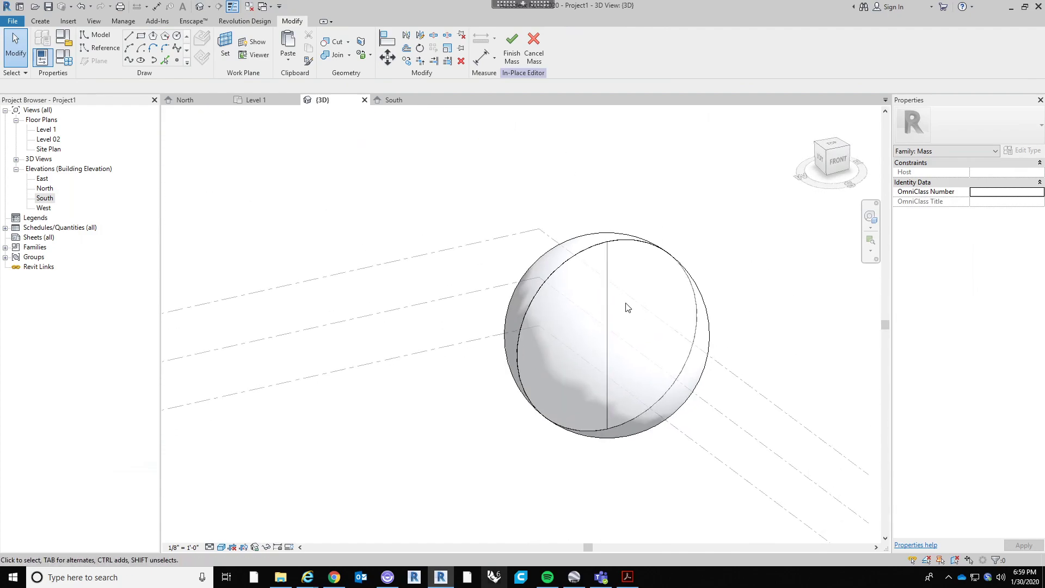
# Undo the sphere and its circle, keeping only the vertical reference line, and orient the 3D view to Front
pyautogui.scroll(2, 790, 282)
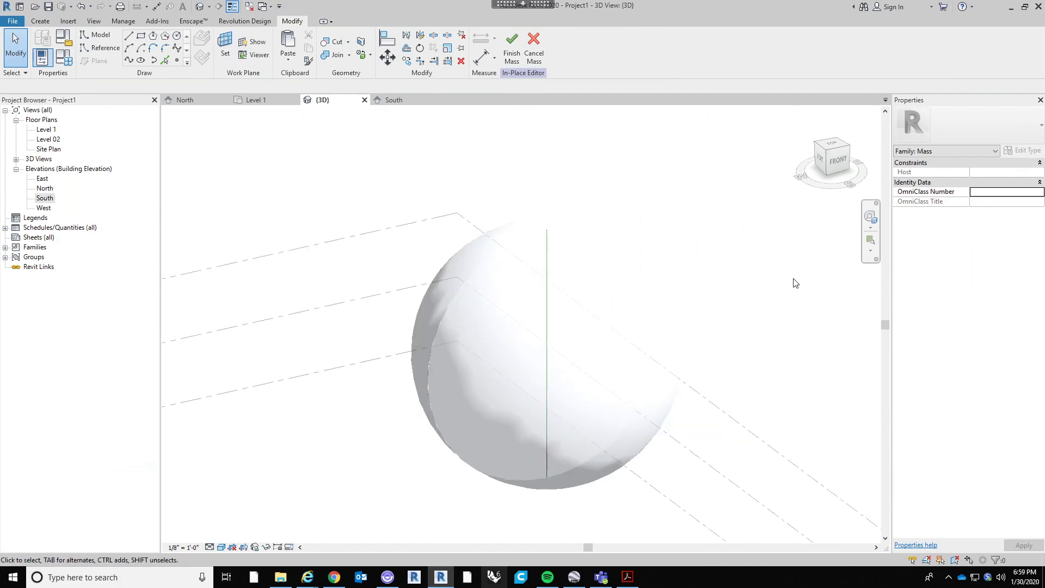
pyautogui.click(833, 167)
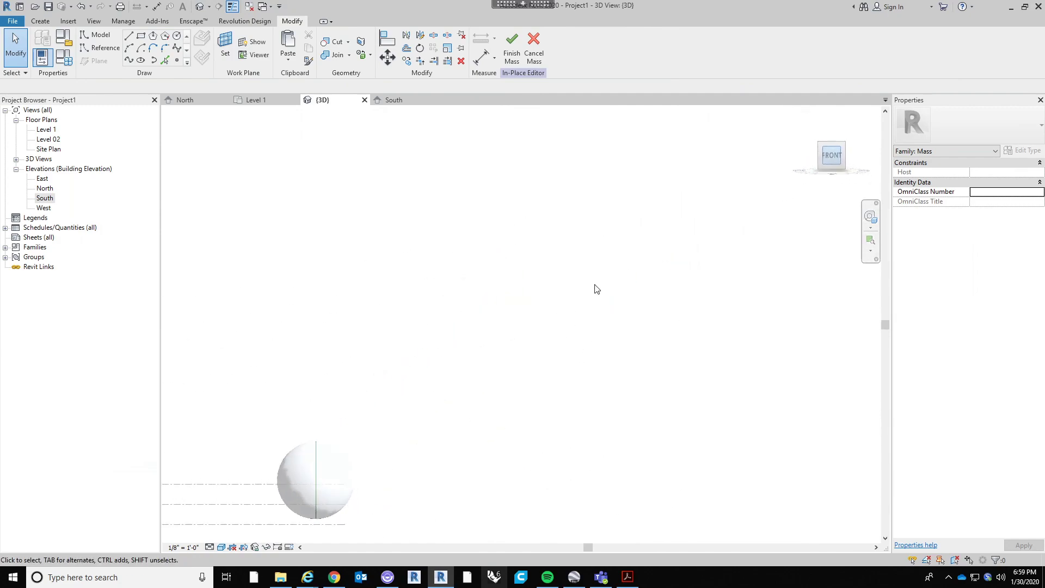
pyautogui.moveTo(472, 338); pyautogui.dragTo(522, 344, button='middle')
pyautogui.scroll(2, 523, 344)
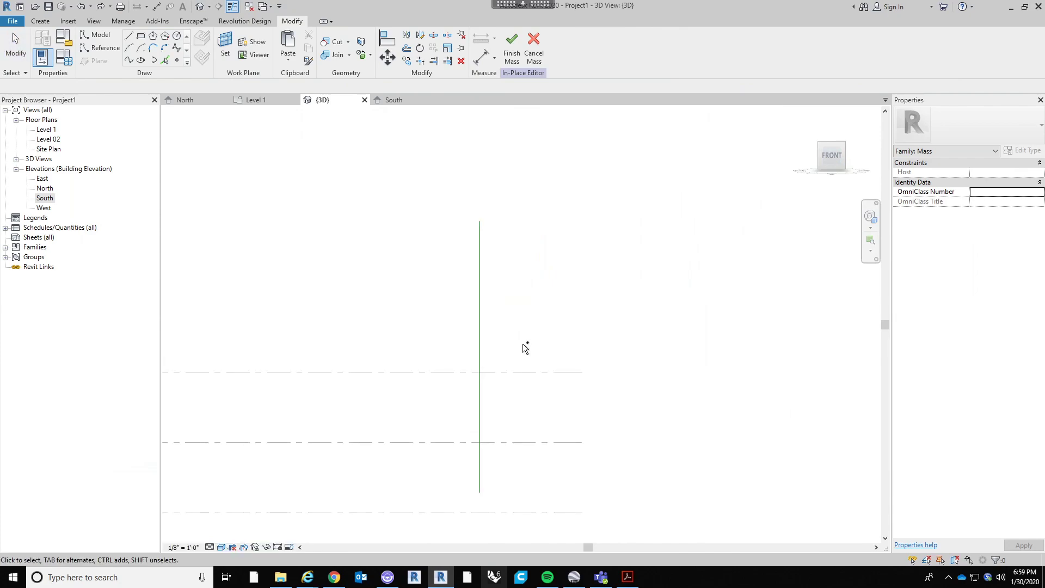
# Draw an outward-bulging model arc of about 86' 7" radius from the reference line's upper endpoint to the level of its lower endpoint
pyautogui.click(129, 48)
pyautogui.click(479, 221)
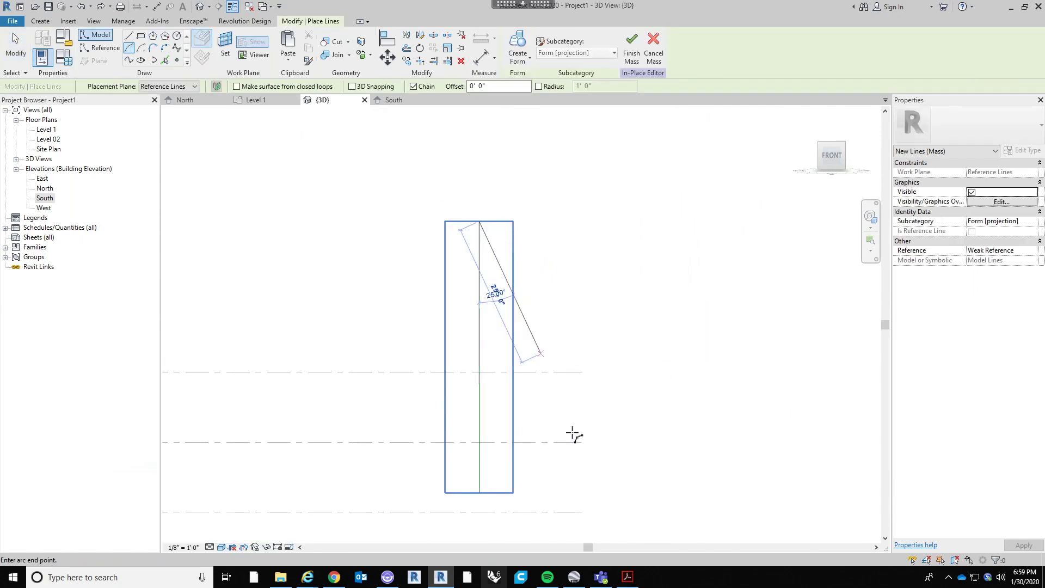
pyautogui.click(538, 494)
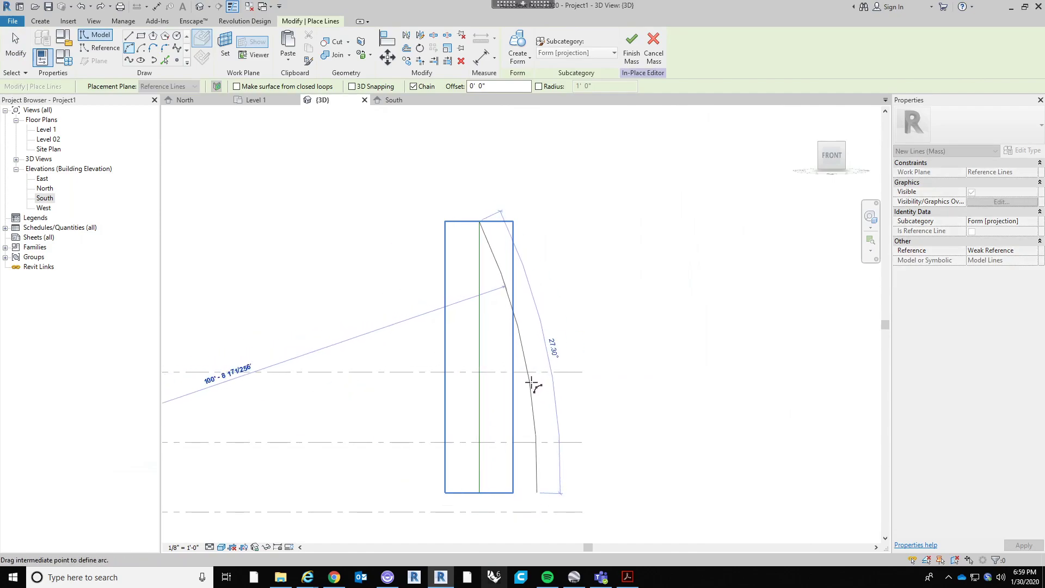
pyautogui.click(516, 348)
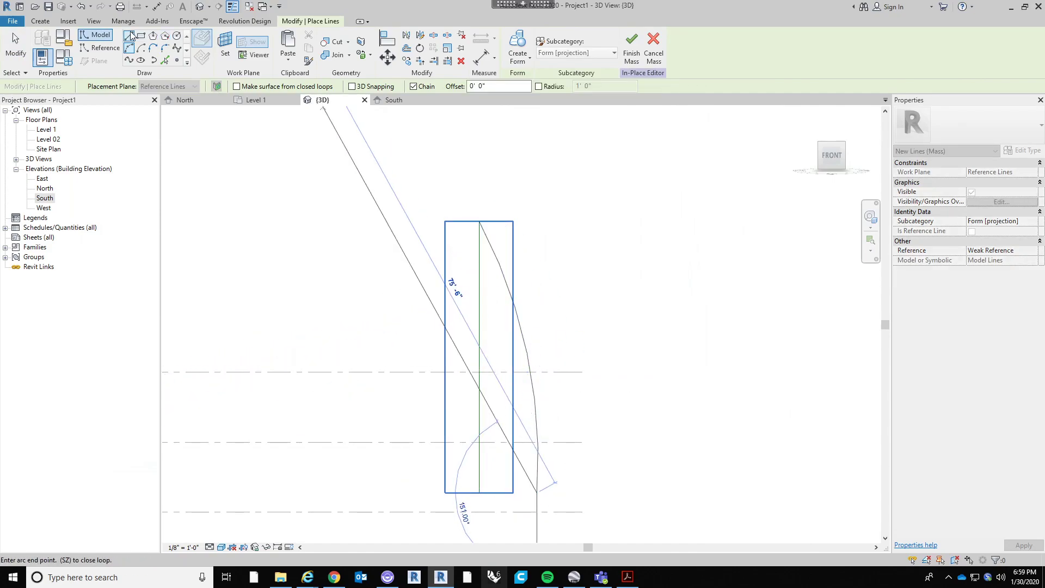
pyautogui.press('Escape')
pyautogui.press('Escape')
# Mirror the arc about the vertical reference line and close the pointed profile with a horizontal base line
pyautogui.click(527, 351)
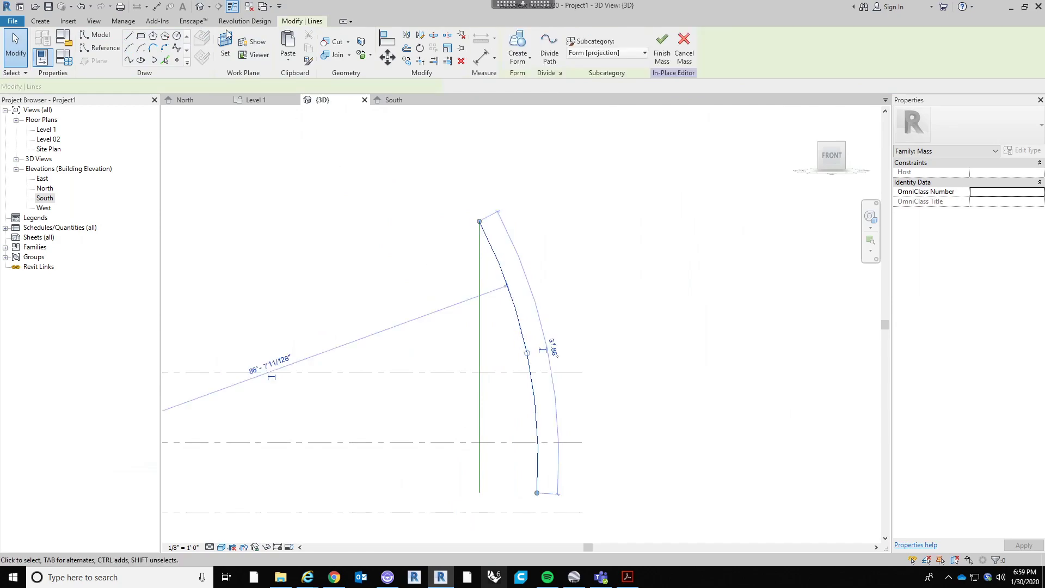
pyautogui.click(405, 36)
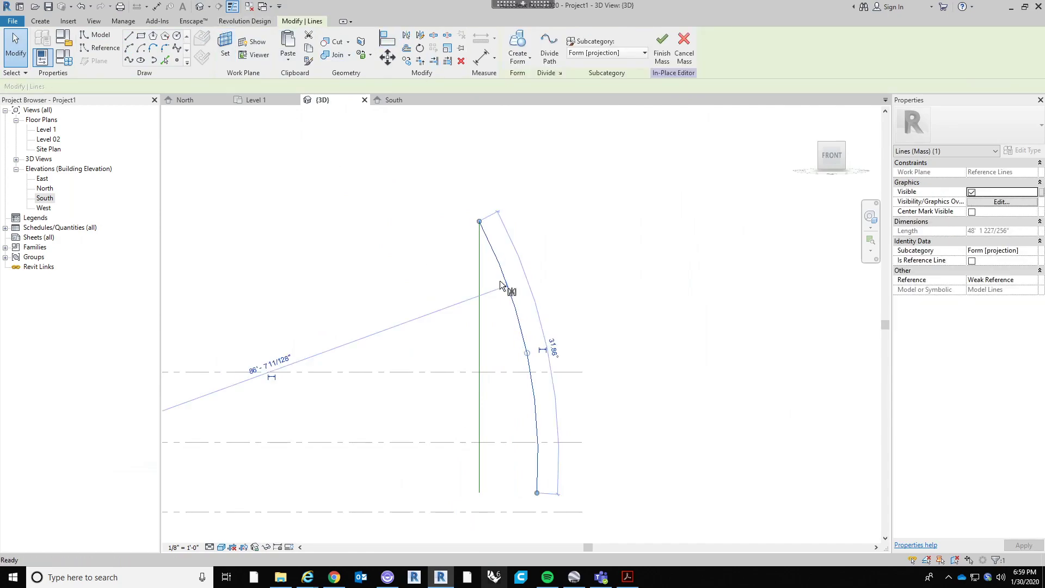
pyautogui.click(479, 278)
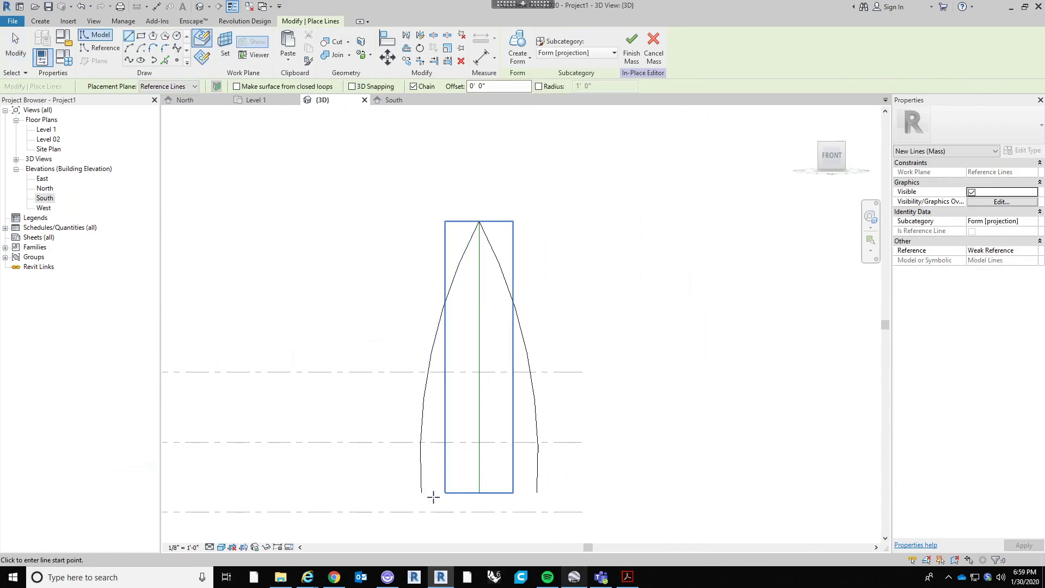
pyautogui.click(421, 493)
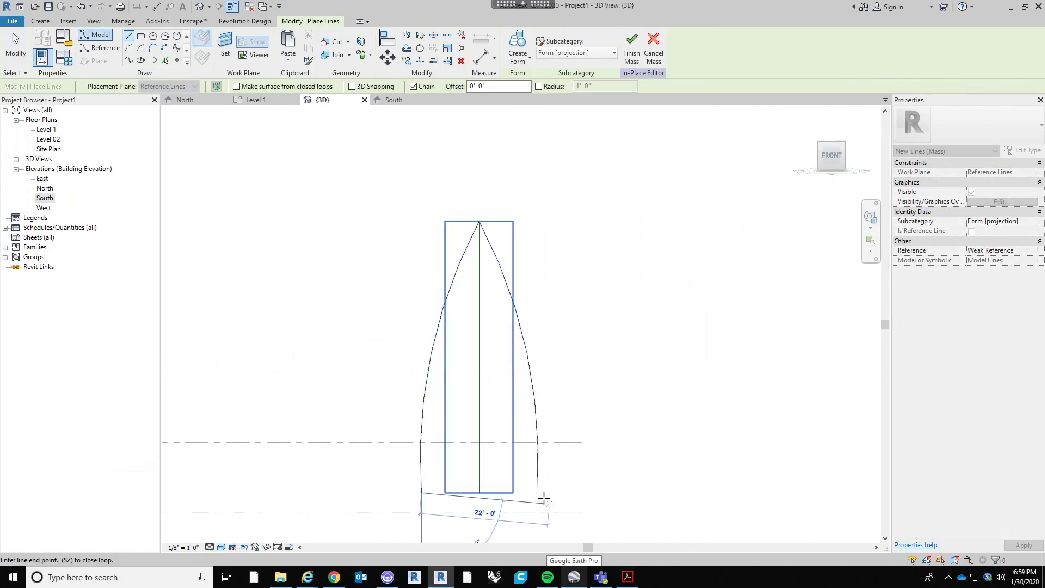
pyautogui.click(537, 493)
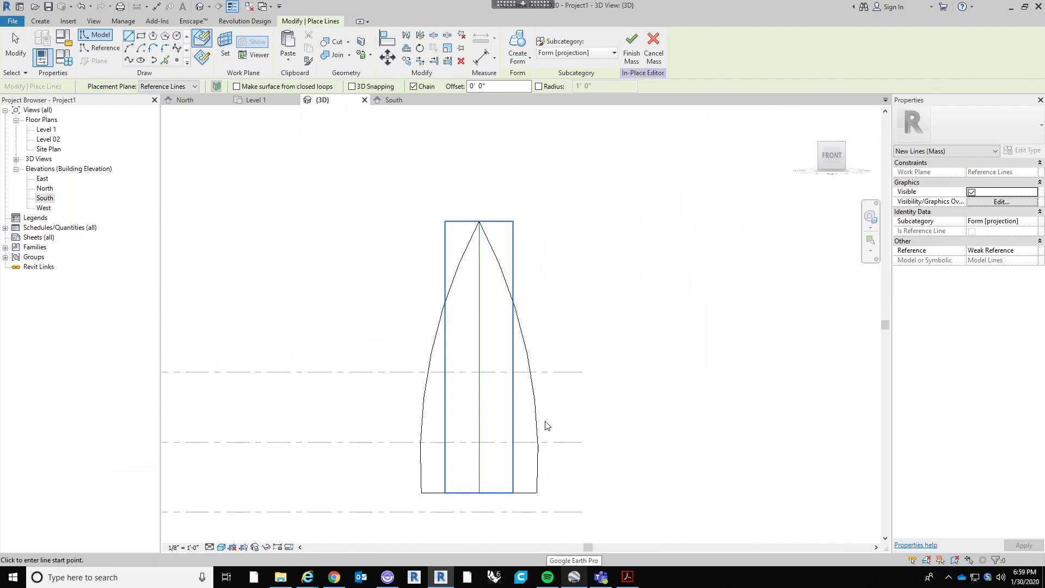
pyautogui.press('Escape')
pyautogui.press('Escape')
# Create a revolved solid form from the closed pointed profile and the vertical reference line
pyautogui.click(490, 380)
pyautogui.keyDown('ctrl'); pyautogui.click(480, 393); pyautogui.keyUp('ctrl')
pyautogui.click(518, 45)
pyautogui.keyDown('shift'); pyautogui.moveTo(618, 240); pyautogui.dragTo(400, 473, button='middle'); pyautogui.keyUp('shift')
pyautogui.scroll(4, 381, 468)
pyautogui.scroll(-1, 370, 463)
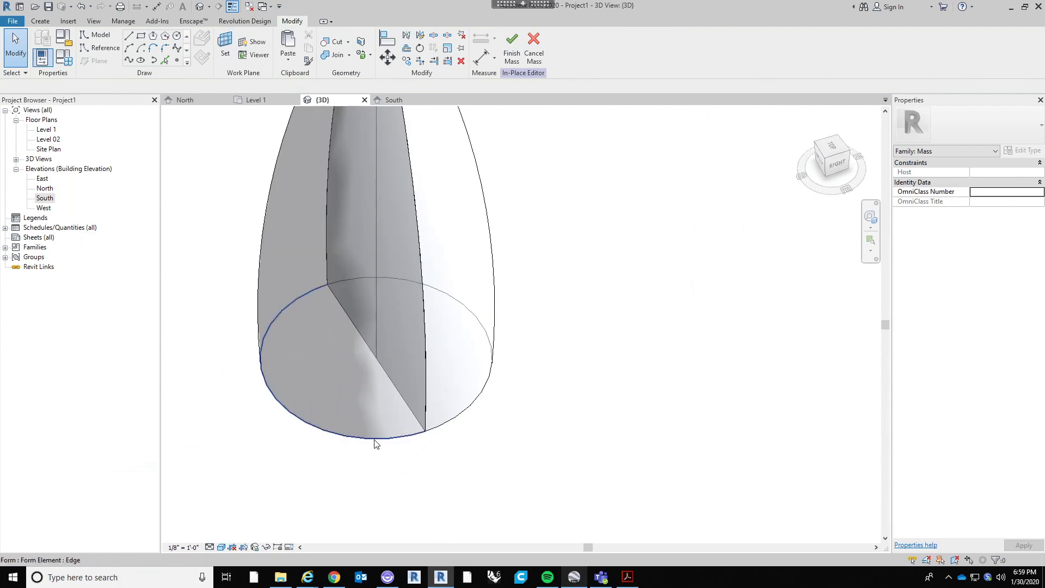
# Examine the pointed form's circular base and revolved faces from several angles in 3D
pyautogui.click(285, 411)
pyautogui.scroll(-3, 399, 421)
pyautogui.keyDown('shift'); pyautogui.moveTo(459, 443); pyautogui.dragTo(371, 471, button='middle'); pyautogui.keyUp('shift')
pyautogui.click(384, 473)
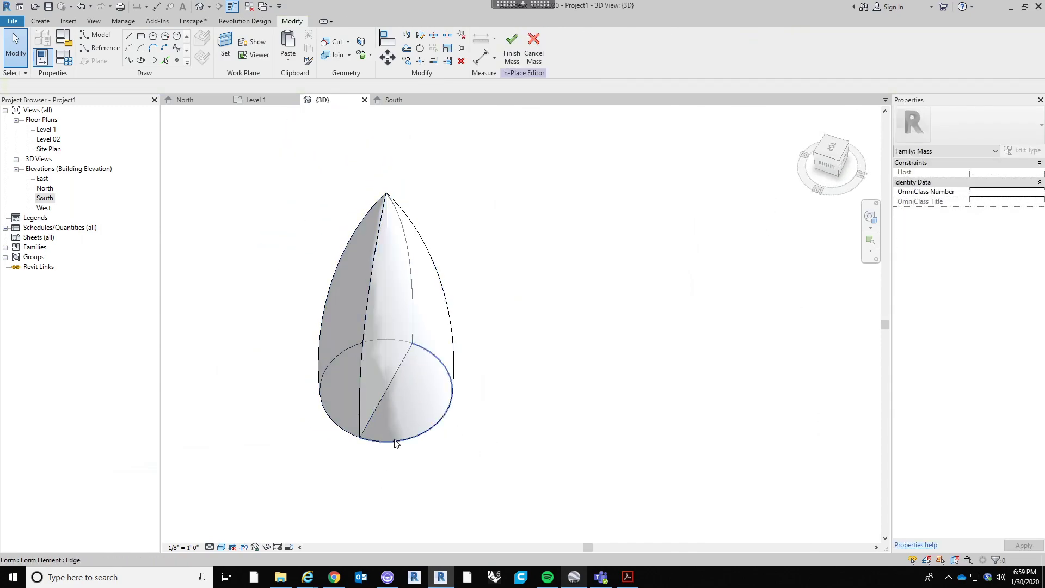
pyautogui.keyDown('shift'); pyautogui.moveTo(371, 474); pyautogui.dragTo(477, 383, button='middle'); pyautogui.keyUp('shift')
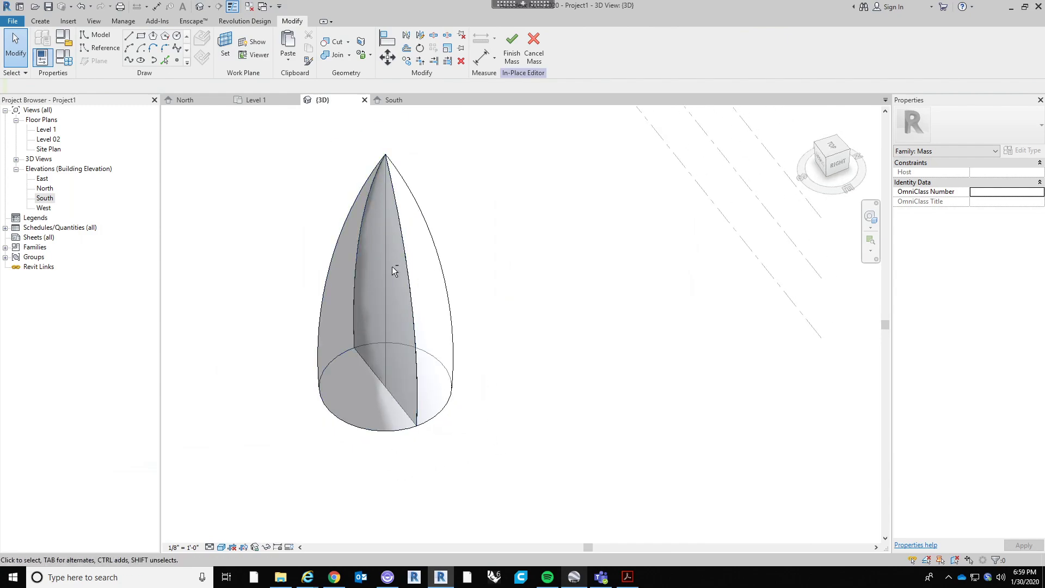
pyautogui.scroll(1, 361, 335)
pyautogui.scroll(1, 383, 421)
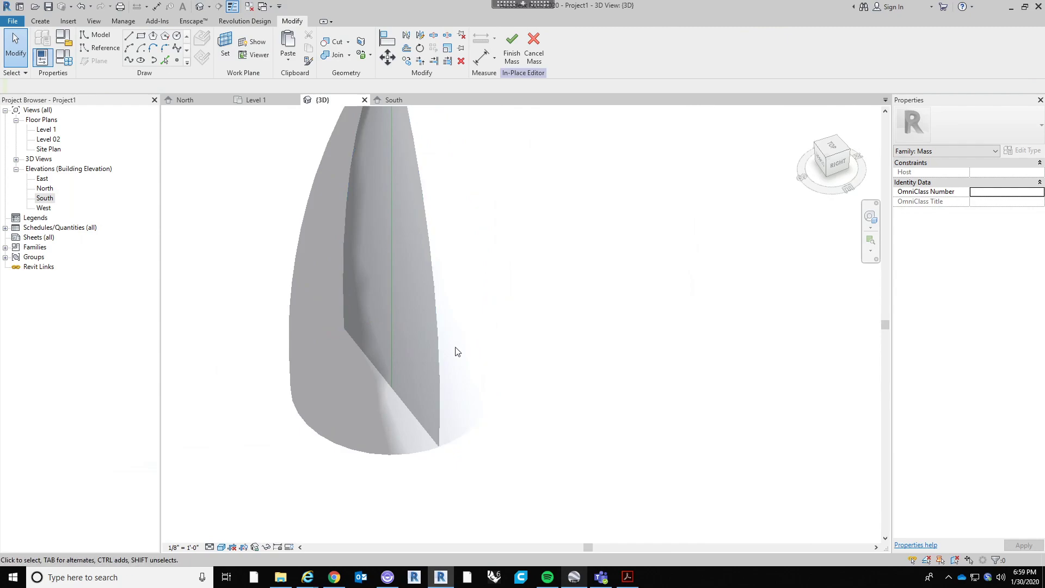
pyautogui.keyDown('shift'); pyautogui.moveTo(383, 416); pyautogui.dragTo(393, 248, button='middle'); pyautogui.keyUp('shift')
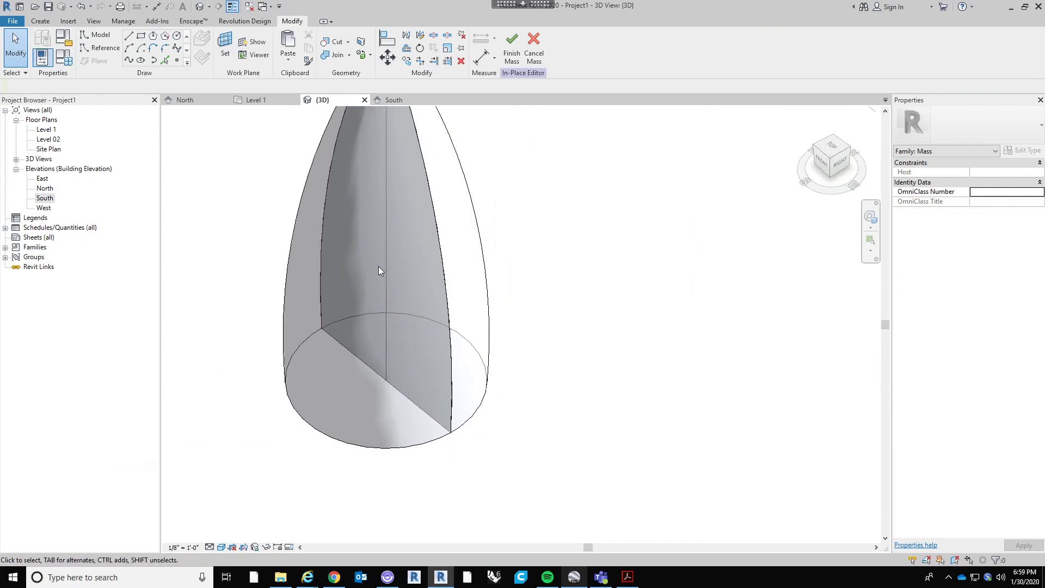
pyautogui.scroll(-5, 468, 402)
pyautogui.keyDown('shift'); pyautogui.moveTo(552, 415); pyautogui.dragTo(454, 409, button='middle'); pyautogui.keyUp('shift')
pyautogui.scroll(3, 448, 403)
pyautogui.scroll(1, 449, 403)
# Select the form's half surfaces one at a time and check their start and end angle properties
pyautogui.press('Tab')
pyautogui.click(500, 439)
pyautogui.keyDown('shift'); pyautogui.moveTo(501, 439); pyautogui.dragTo(444, 437, button='middle'); pyautogui.keyUp('shift')
pyautogui.keyDown('shift'); pyautogui.moveTo(380, 440); pyautogui.dragTo(497, 430, button='middle'); pyautogui.keyUp('shift')
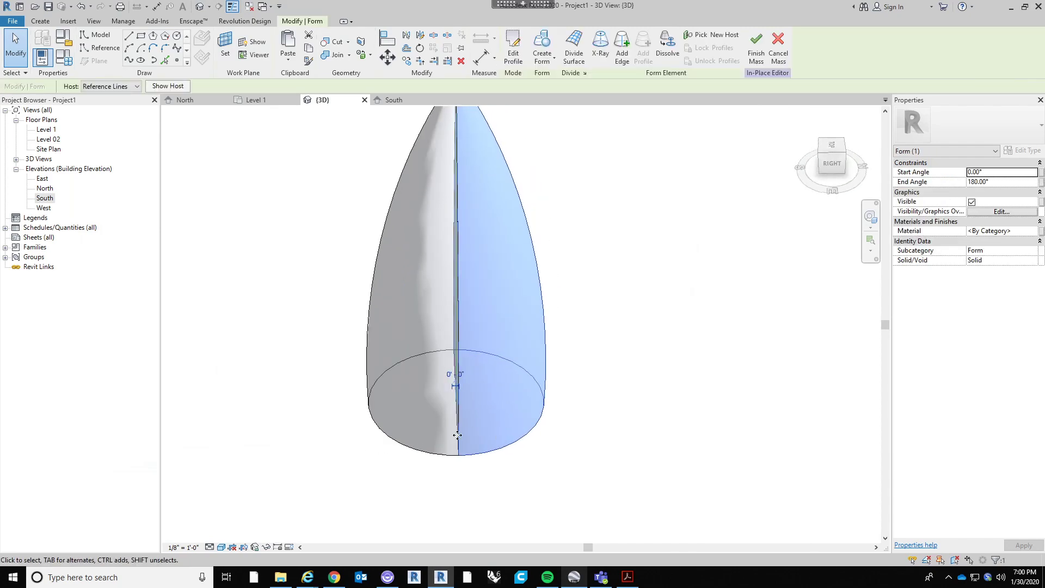
pyautogui.click(425, 467)
pyautogui.keyDown('shift'); pyautogui.moveTo(439, 470); pyautogui.dragTo(444, 466, button='middle'); pyautogui.keyUp('shift')
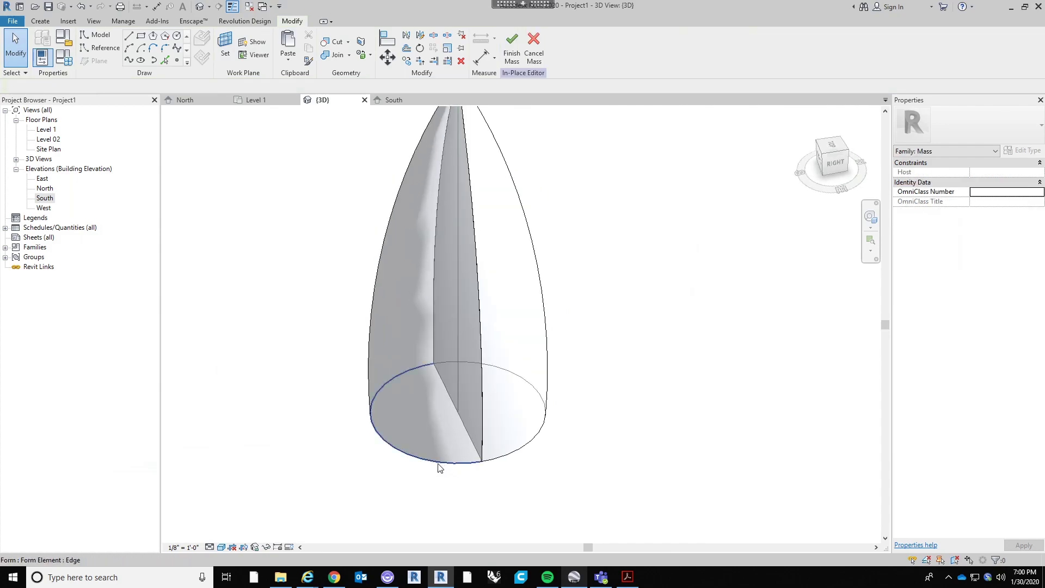
pyautogui.press('Tab')
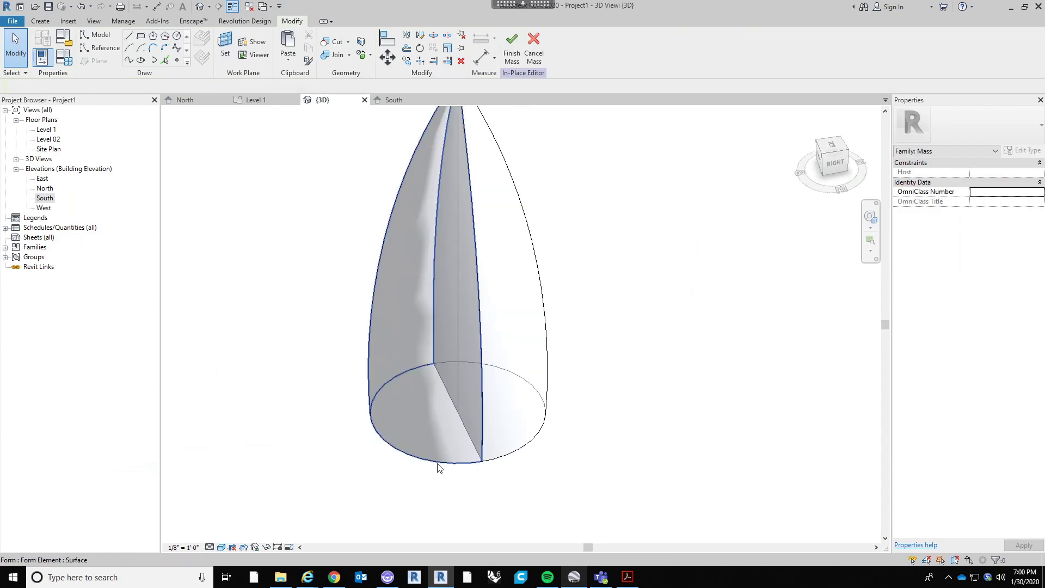
pyautogui.click(411, 478)
pyautogui.keyDown('shift'); pyautogui.moveTo(410, 478); pyautogui.dragTo(466, 477, button='middle'); pyautogui.keyUp('shift')
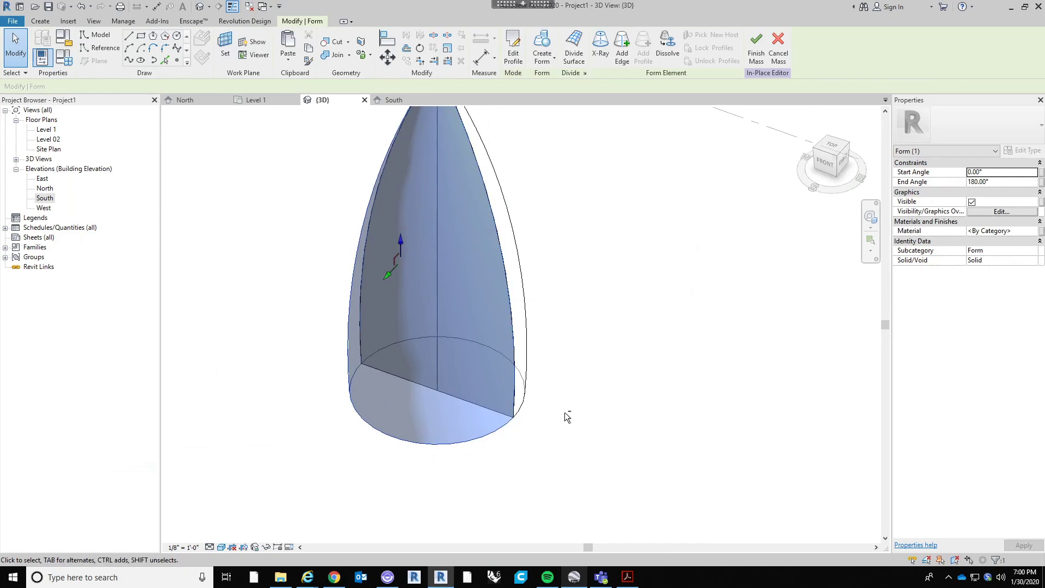
pyautogui.keyDown('shift'); pyautogui.moveTo(566, 416); pyautogui.dragTo(480, 434, button='middle'); pyautogui.keyUp('shift')
pyautogui.click(721, 456)
pyautogui.scroll(-3, 524, 367)
pyautogui.keyDown('shift'); pyautogui.moveTo(523, 367); pyautogui.dragTo(565, 366, button='middle'); pyautogui.keyUp('shift')
pyautogui.scroll(3, 537, 350)
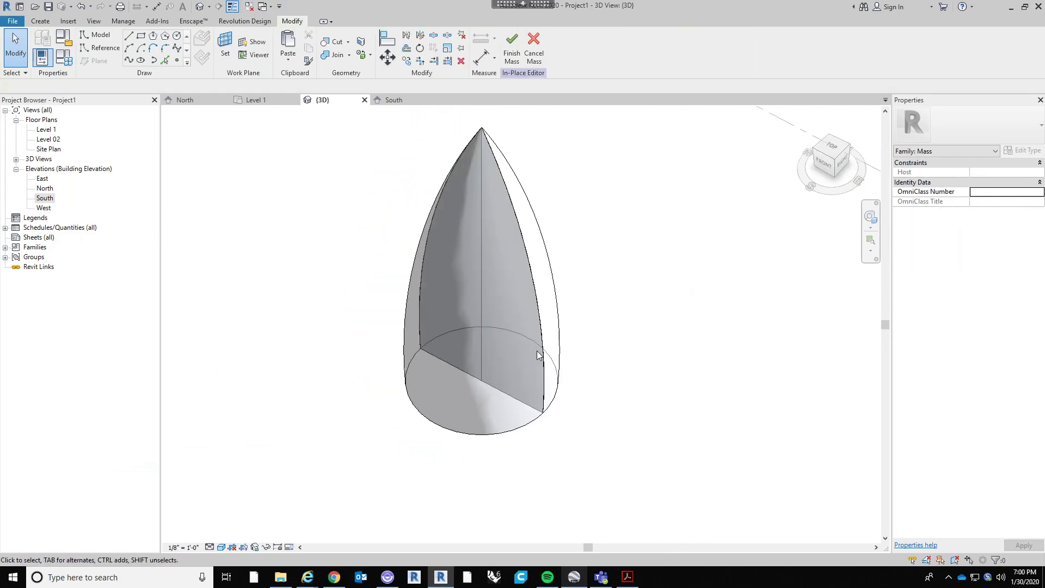
# Undo the pointed form and its profile lines and arcs, keeping only the vertical reference line
pyautogui.hotkey('ctrl', 'z')
pyautogui.hotkey('ctrl', 'z')
pyautogui.scroll(-5, 556, 349)
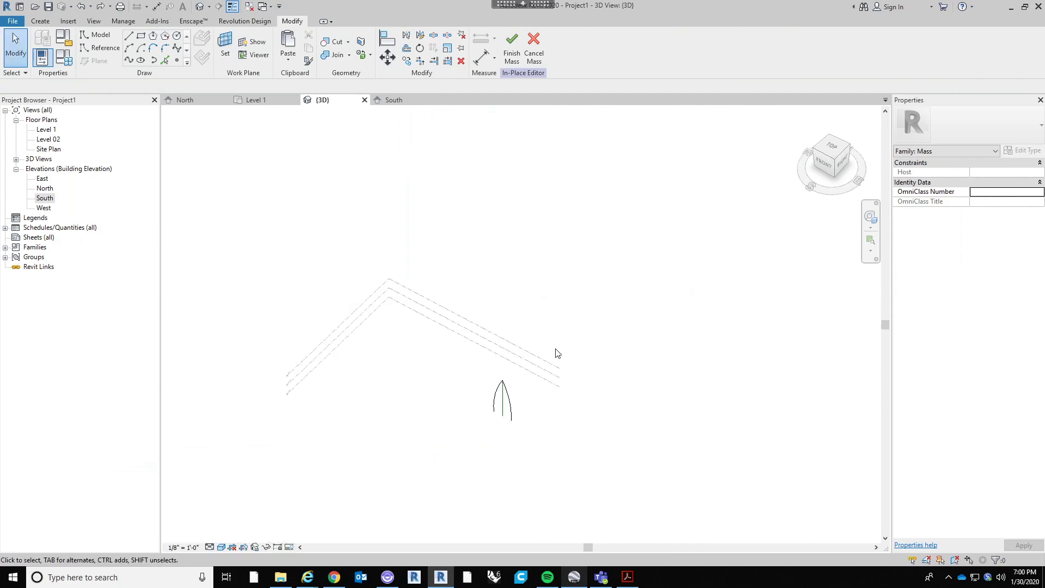
pyautogui.scroll(4, 534, 398)
pyautogui.hotkey('ctrl', 'z')
pyautogui.moveTo(534, 401); pyautogui.dragTo(644, 198, button='middle')
pyautogui.scroll(-3, 626, 220)
pyautogui.scroll(2, 501, 436)
pyautogui.hotkey('ctrl', 'z')
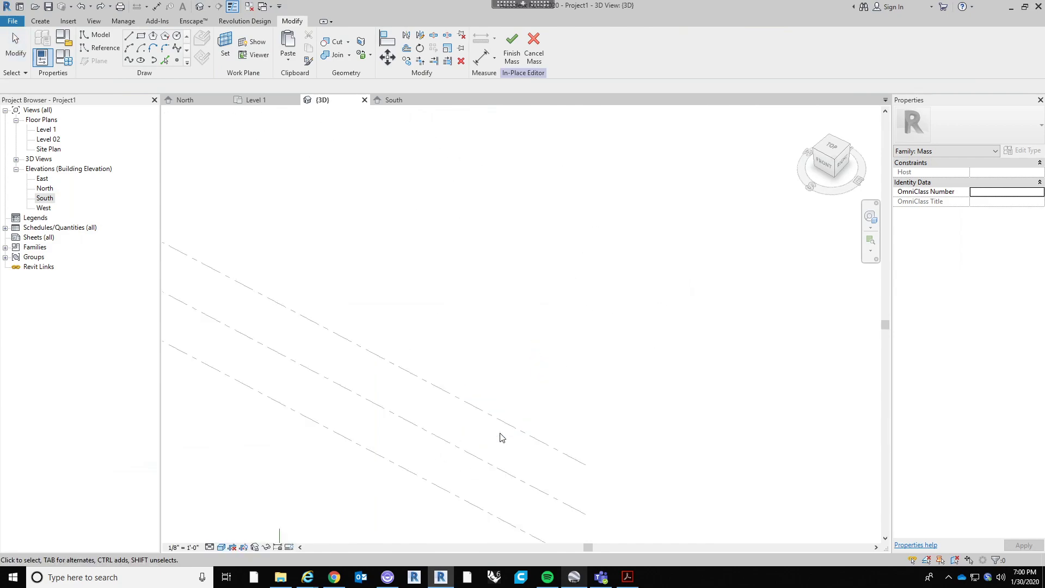
pyautogui.scroll(-7, 656, 142)
pyautogui.scroll(6, 539, 299)
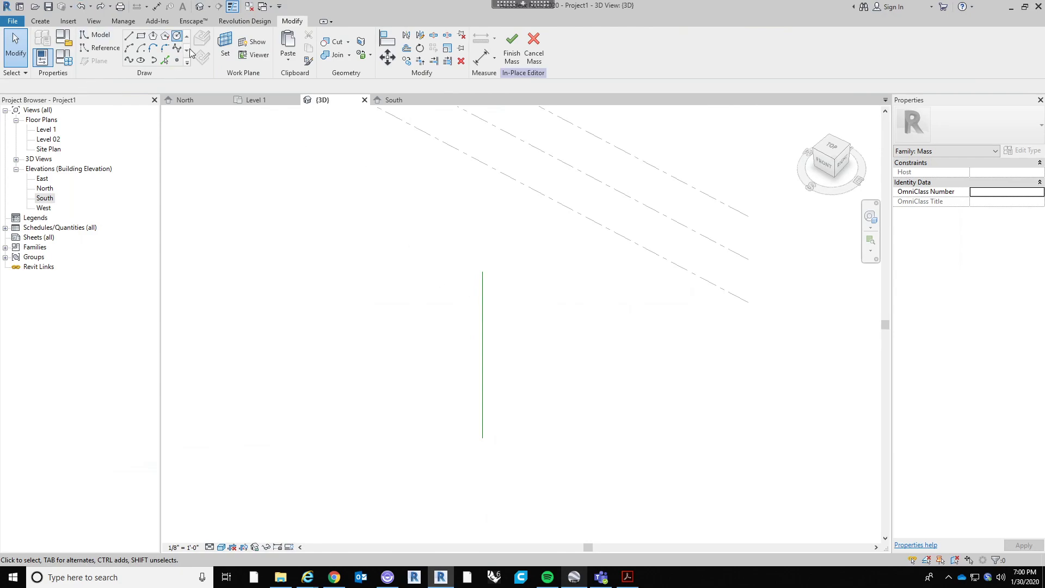
# Draw a model circle of 23' 3" radius centered on the reference line's midpoint and reaching its upper endpoint
pyautogui.click(177, 35)
pyautogui.click(480, 356)
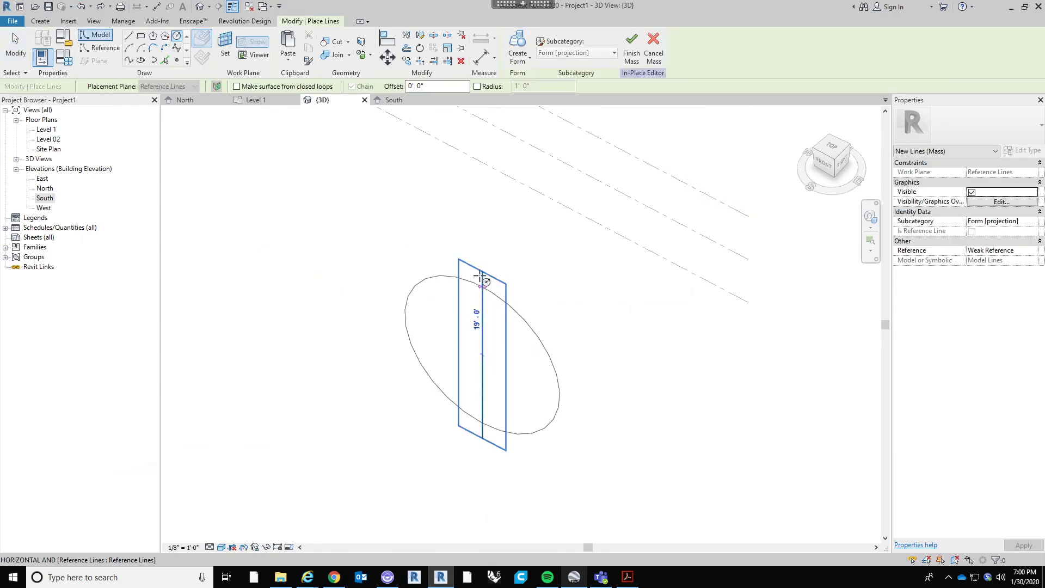
pyautogui.click(479, 270)
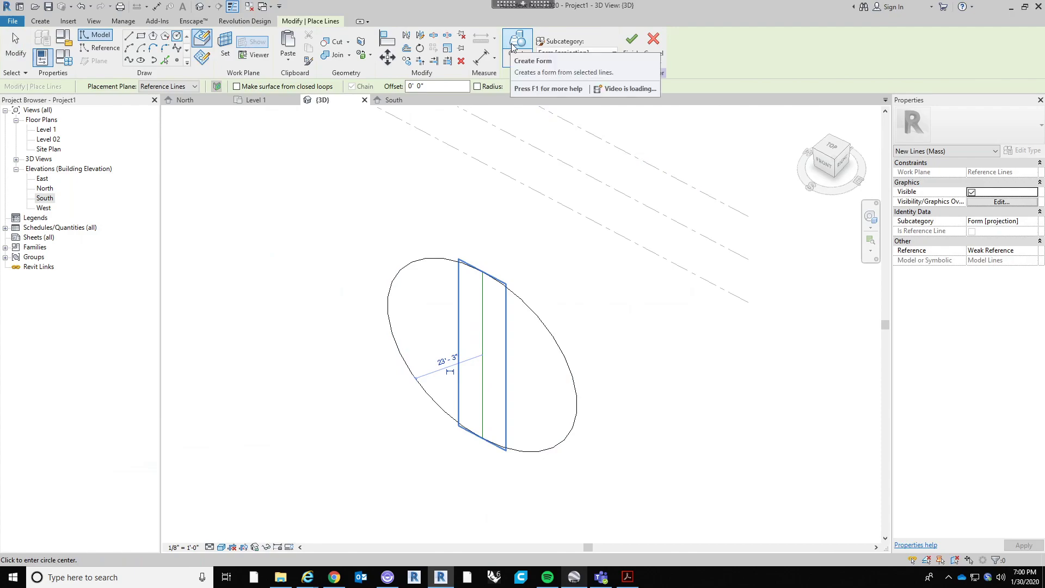
pyautogui.press('Escape')
pyautogui.press('Escape')
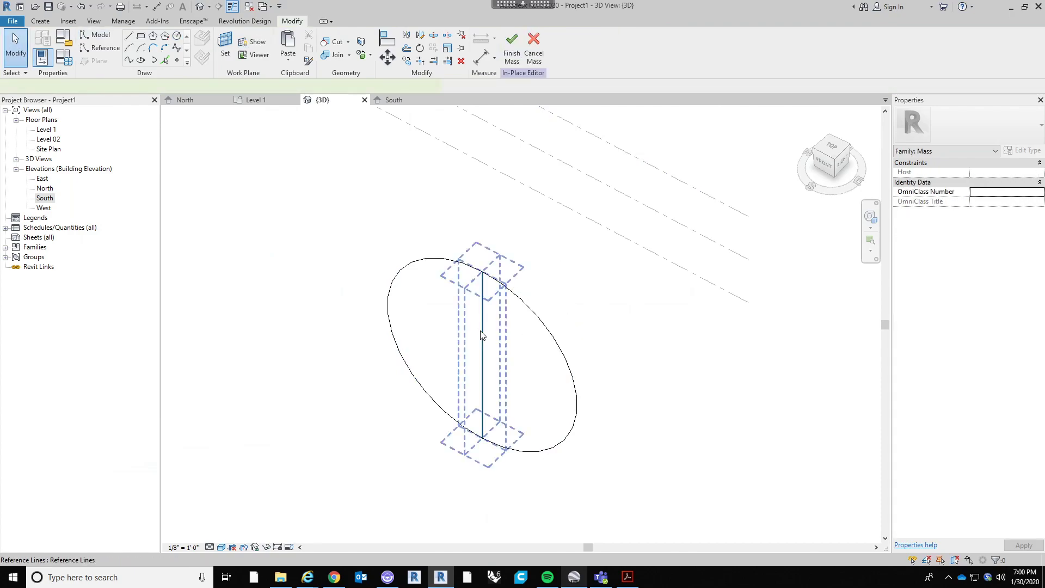
# Create a solid sphere form from the reference line and the circle, and select one half of its surface for inspection
pyautogui.click(482, 335)
pyautogui.keyDown('ctrl'); pyautogui.click(519, 275); pyautogui.keyUp('ctrl')
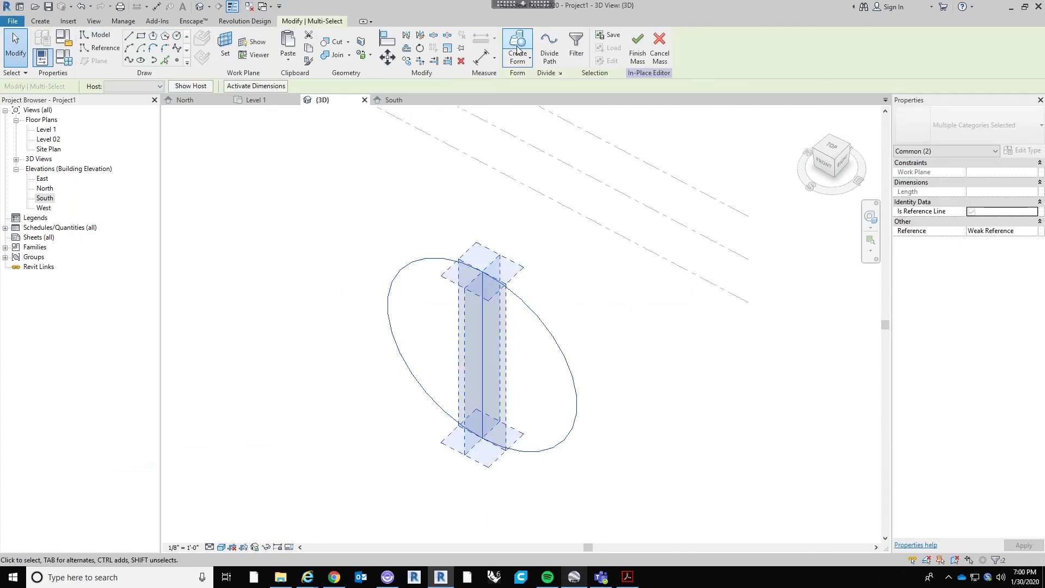
pyautogui.click(517, 49)
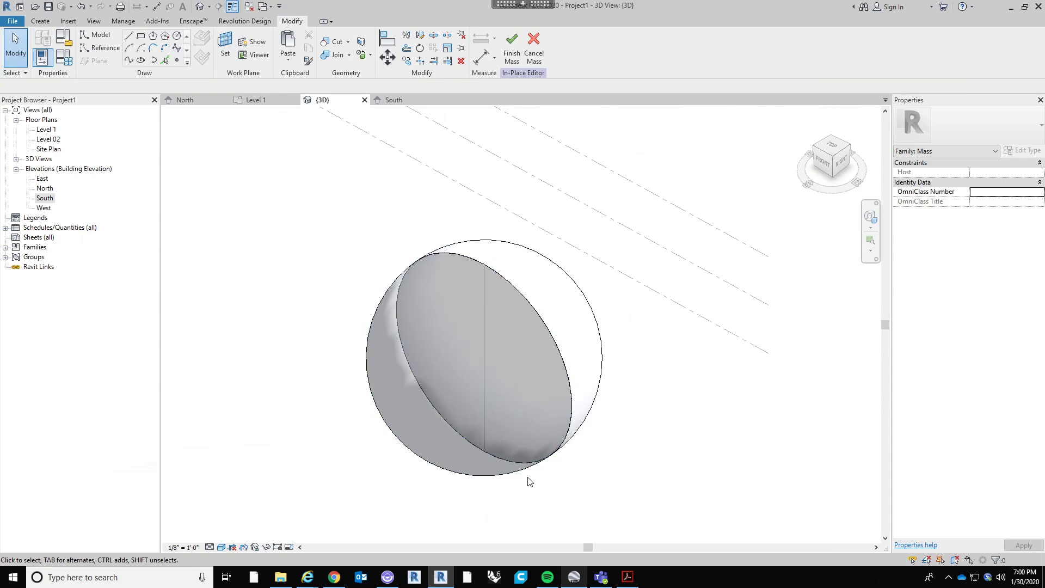
pyautogui.click(561, 464)
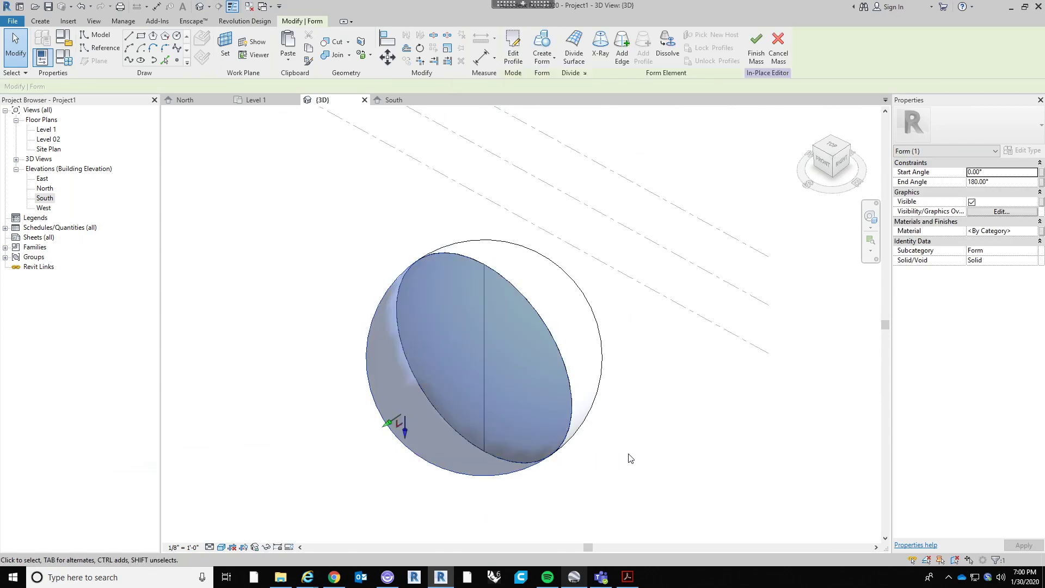
pyautogui.keyDown('shift'); pyautogui.moveTo(651, 424); pyautogui.dragTo(590, 375, button='middle'); pyautogui.keyUp('shift')
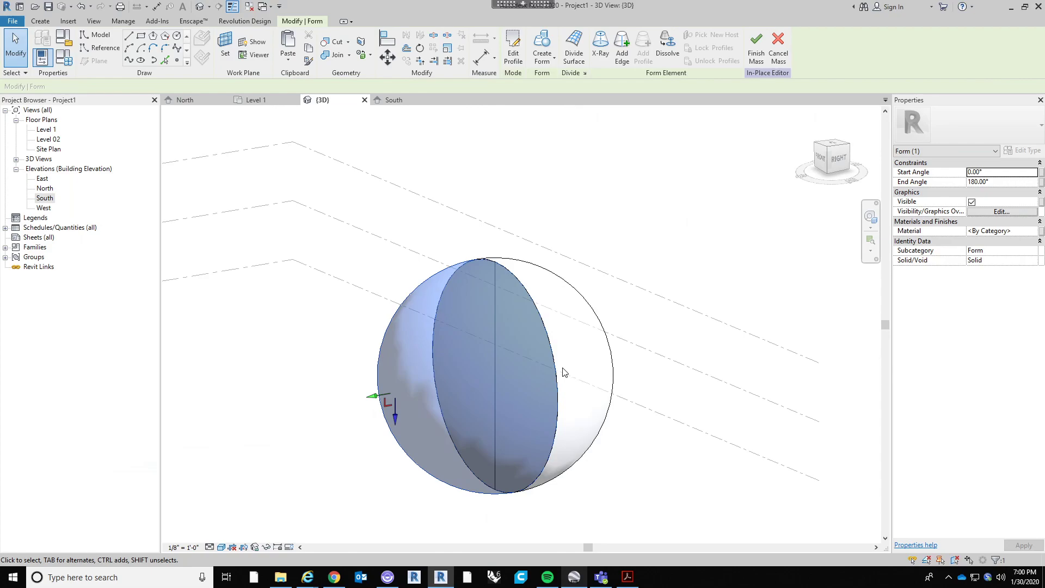
pyautogui.keyDown('shift'); pyautogui.moveTo(564, 372); pyautogui.dragTo(609, 418, button='middle'); pyautogui.keyUp('shift')
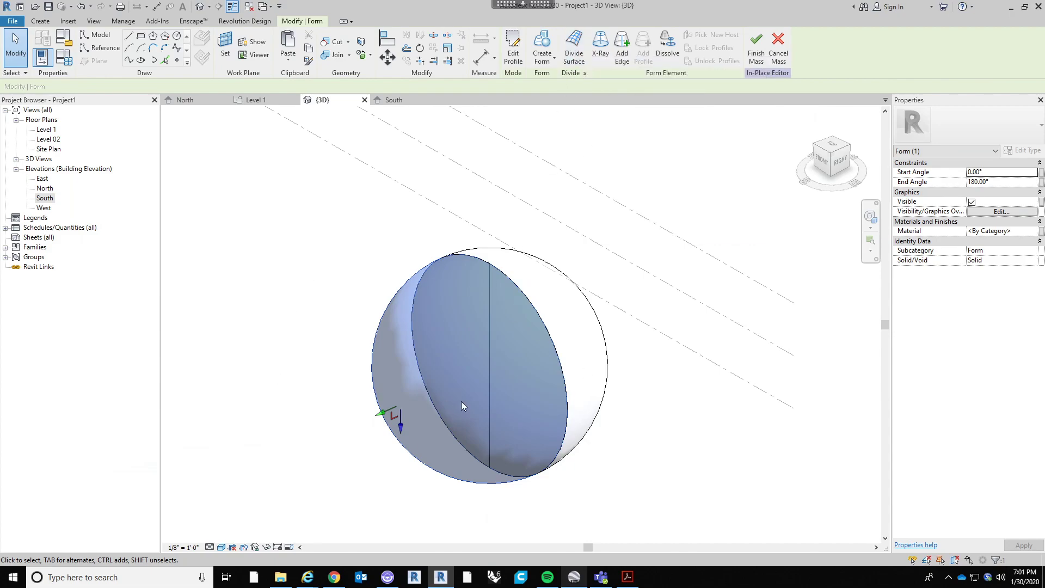
# Divide the selected half of the sphere's surface into a 12 by 12 UV grid and inspect it from several angles
pyautogui.click(578, 60)
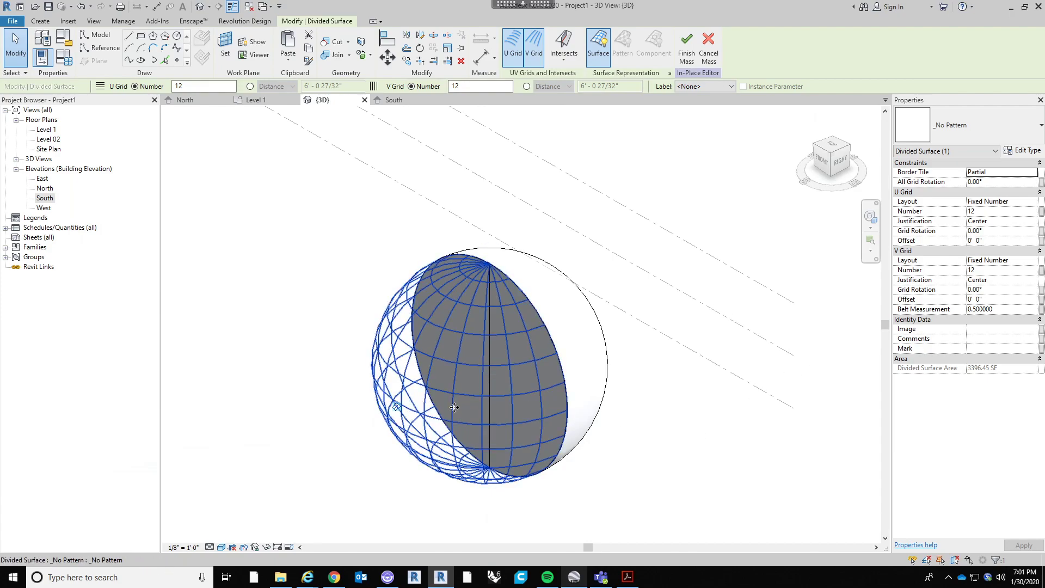
pyautogui.keyDown('shift'); pyautogui.moveTo(653, 459); pyautogui.dragTo(606, 426, button='middle'); pyautogui.keyUp('shift')
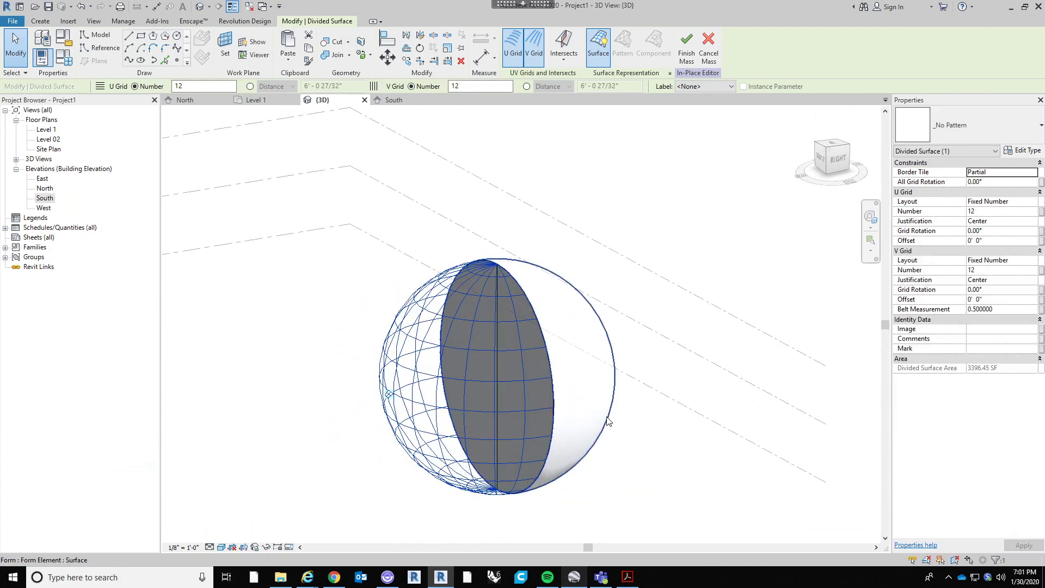
pyautogui.keyDown('shift'); pyautogui.moveTo(441, 411); pyautogui.dragTo(562, 354, button='middle'); pyautogui.keyUp('shift')
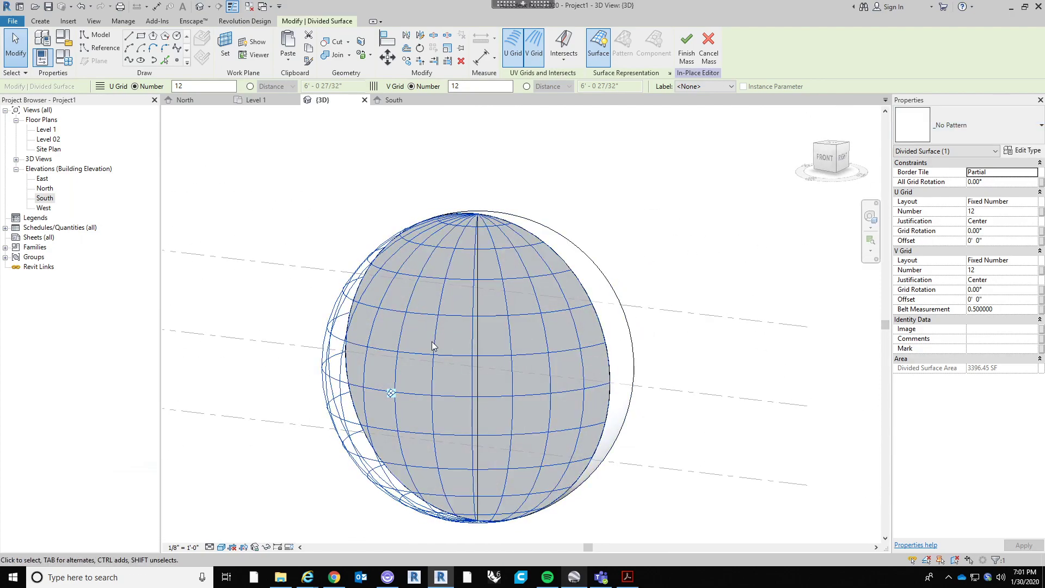
# Browse the available surface patterns and apply the Hexagon pattern to the sphere's divided surface
pyautogui.click(998, 127)
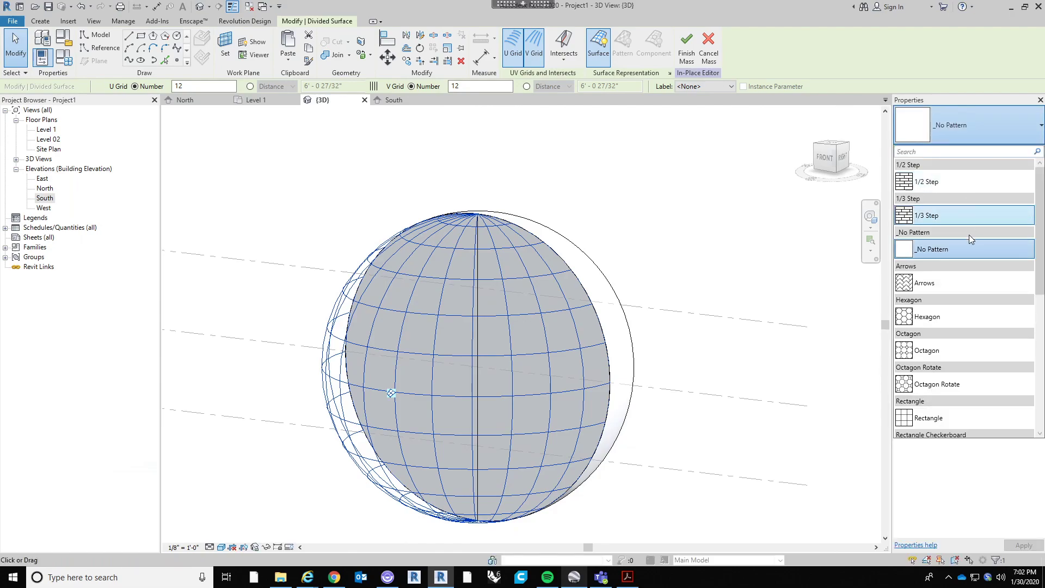
pyautogui.scroll(-3, 969, 234)
pyautogui.scroll(-3, 969, 237)
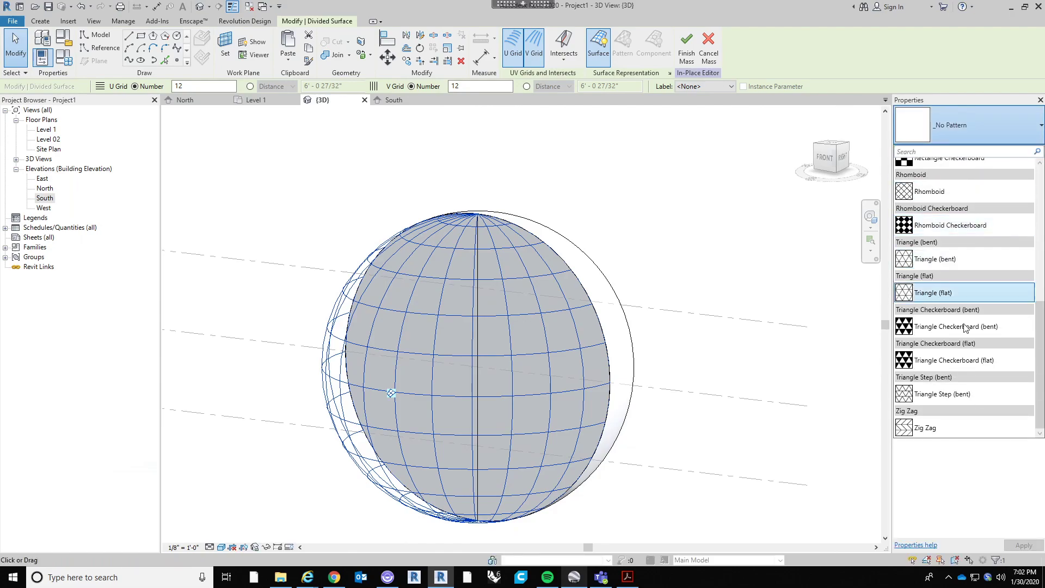
pyautogui.scroll(6, 984, 413)
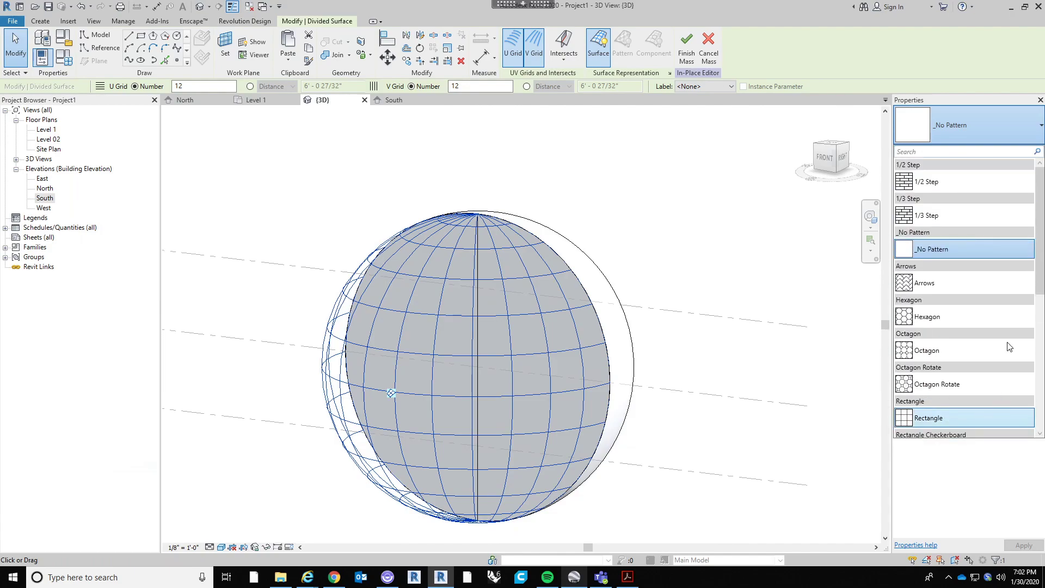
pyautogui.click(992, 321)
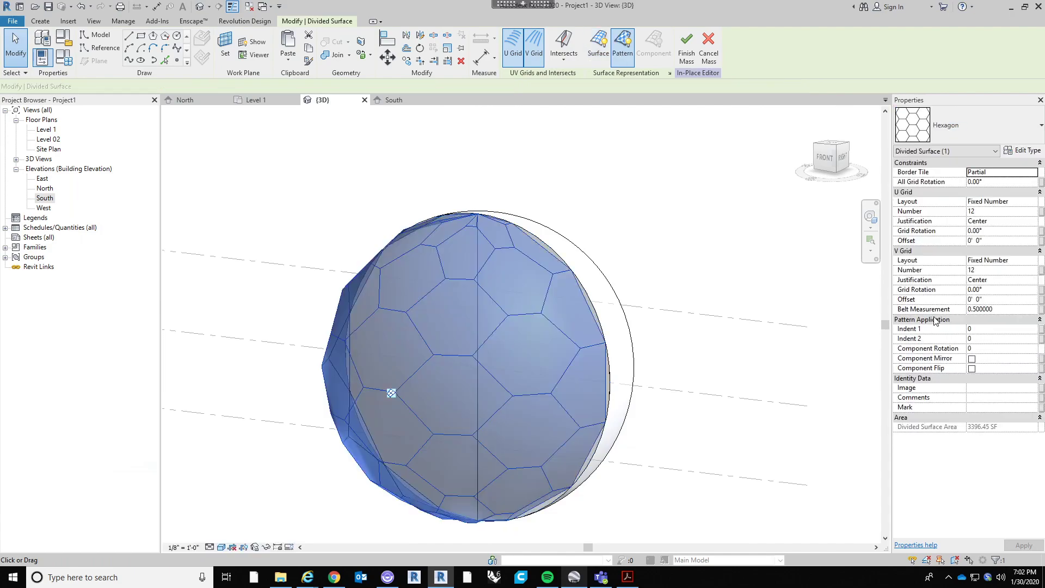
# Apply the Triangle (bent) pattern to the sphere's divided surface
pyautogui.click(1005, 133)
pyautogui.scroll(-4, 992, 277)
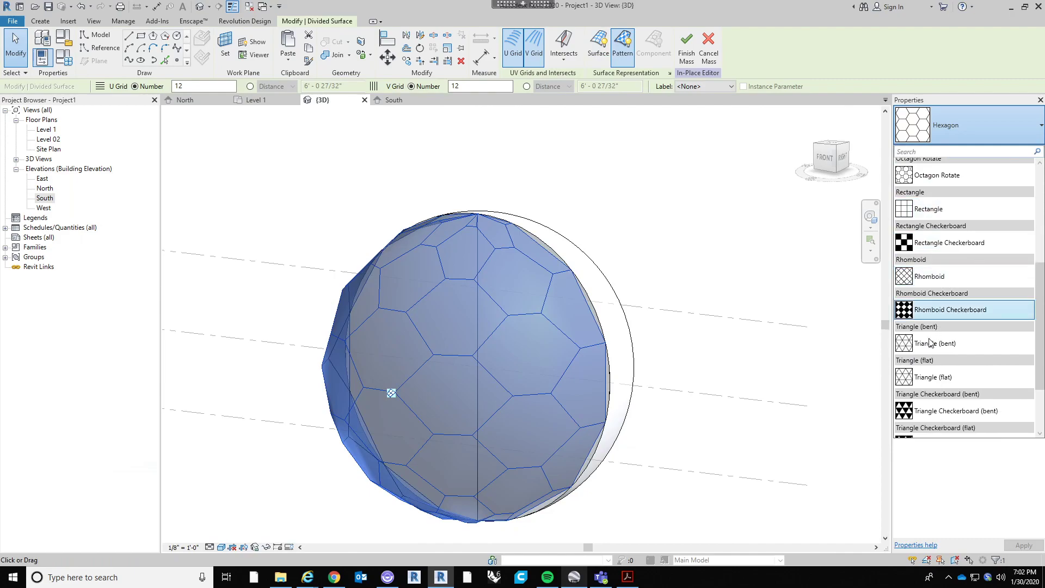
pyautogui.click(942, 350)
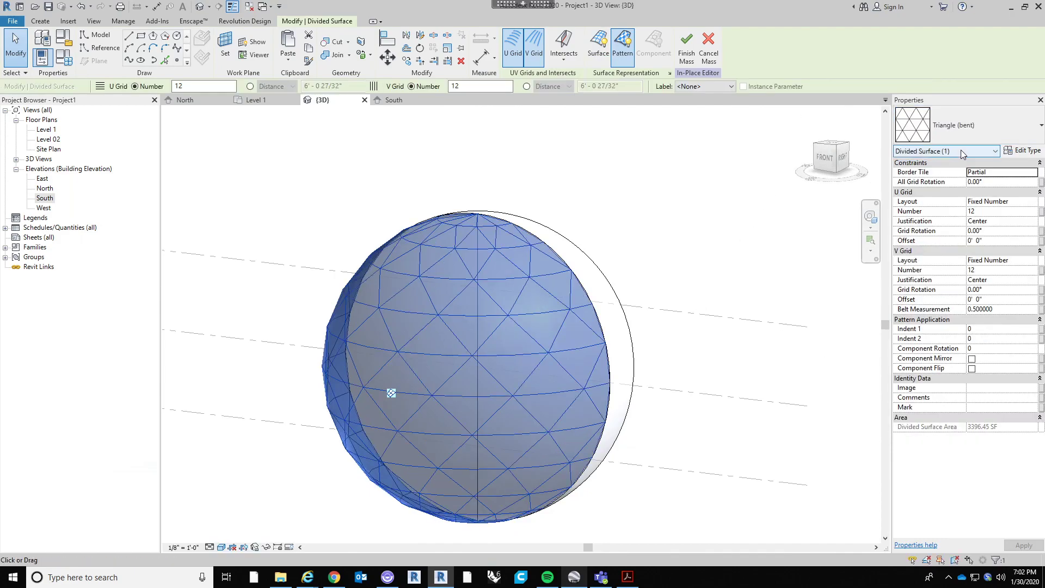
# Try the Triangle Step (bent) pattern on the divided surface, and switch back to Triangle (bent)
pyautogui.click(961, 128)
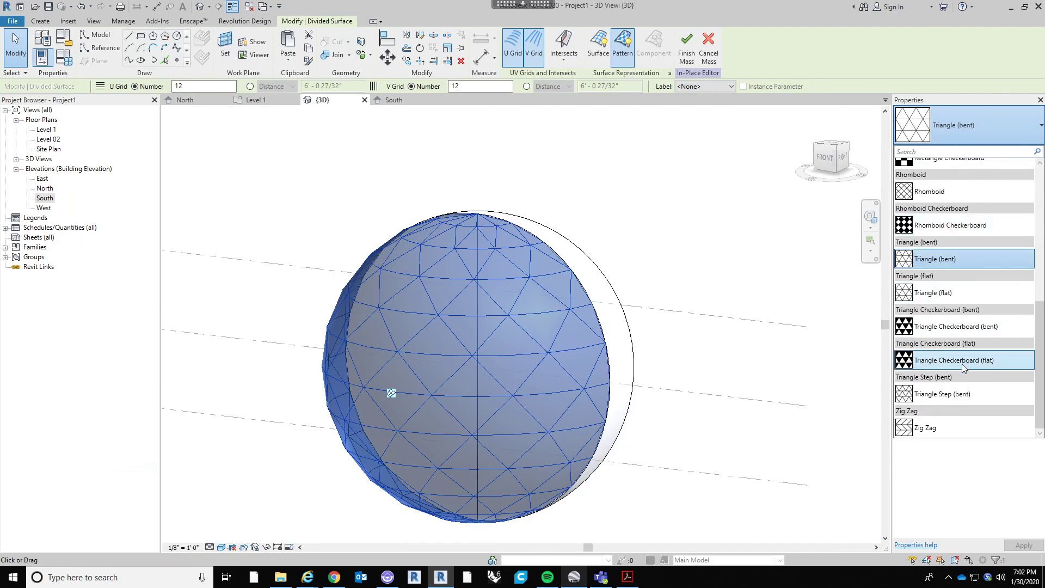
pyautogui.click(962, 393)
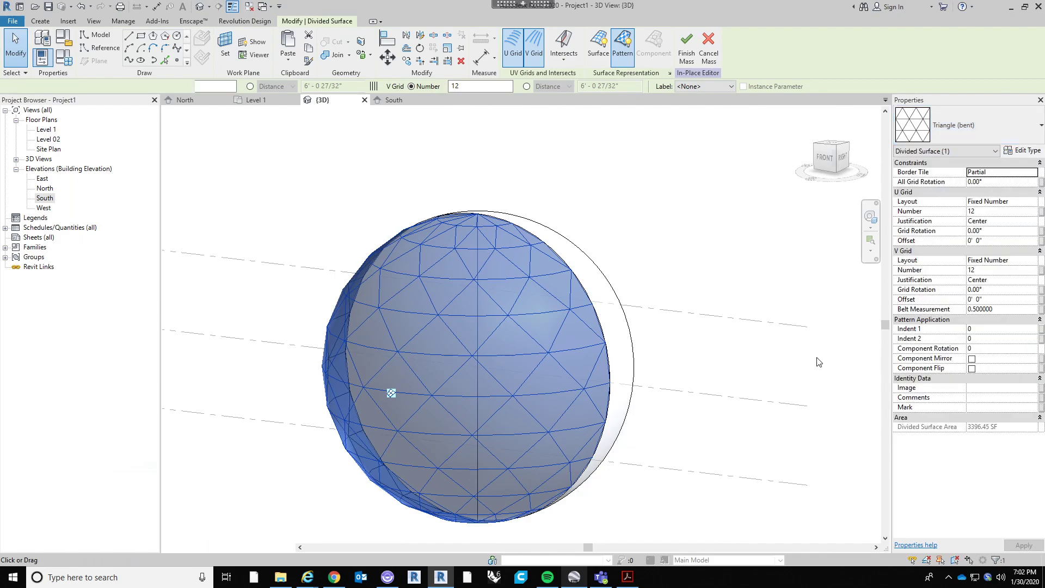
pyautogui.click(959, 130)
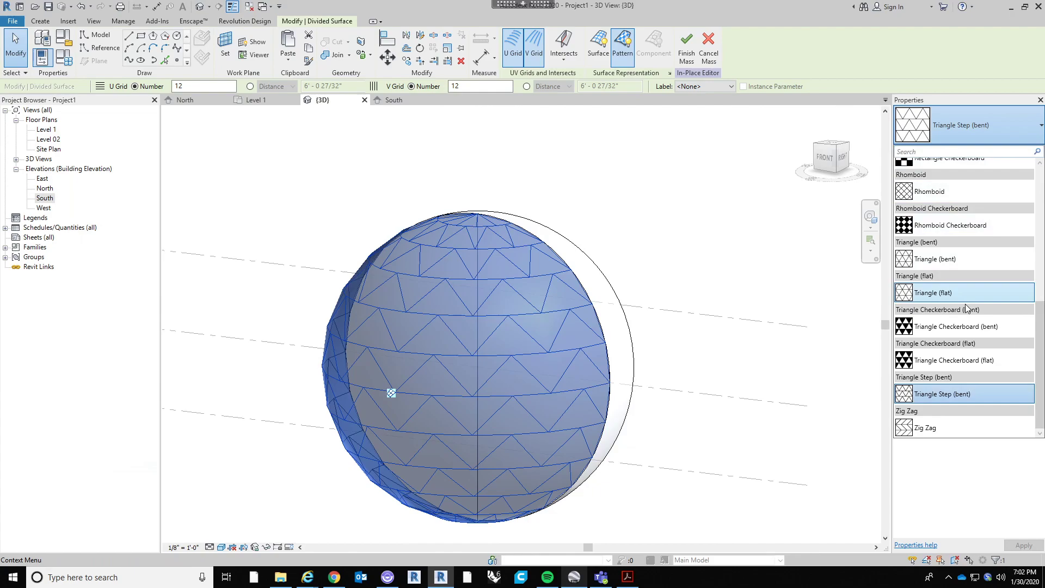
pyautogui.moveTo(955, 261)
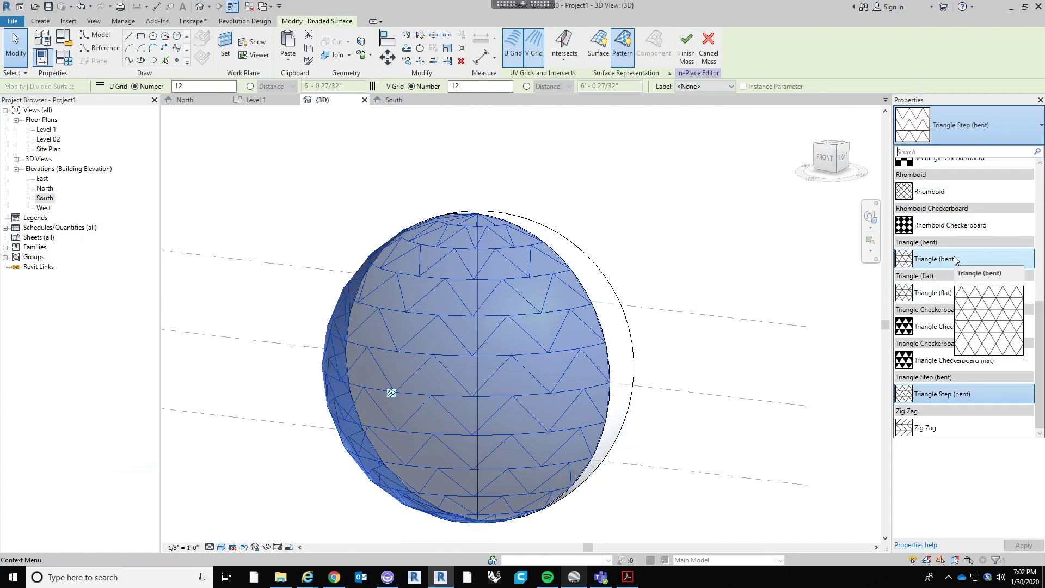
pyautogui.click(956, 260)
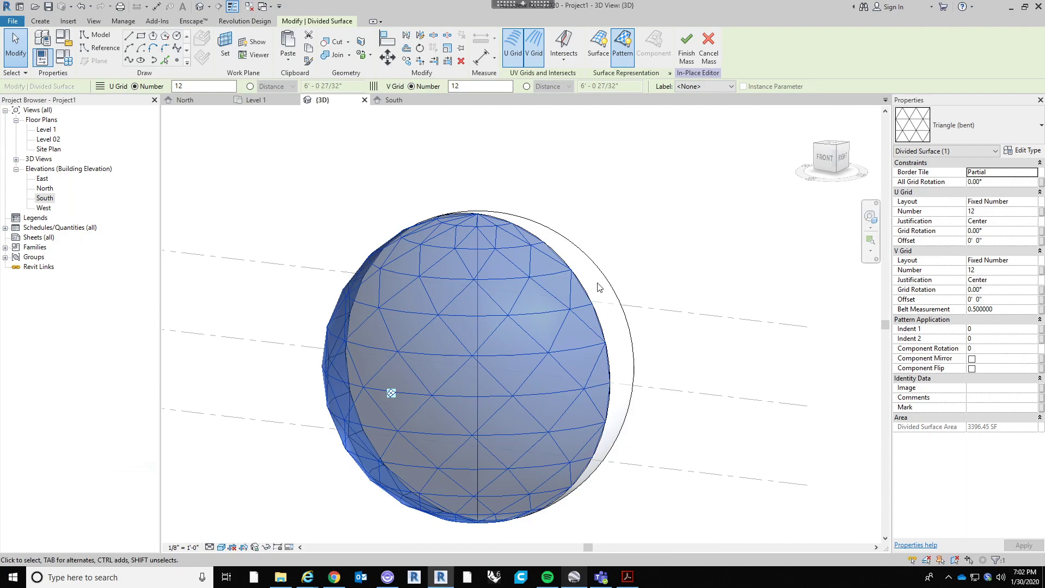
# Examine the triangular pattern on the sphere half from several angles, with the divided surface selected and deselected
pyautogui.keyDown('shift'); pyautogui.moveTo(588, 202); pyautogui.dragTo(684, 225, button='middle'); pyautogui.keyUp('shift')
pyautogui.press('Escape')
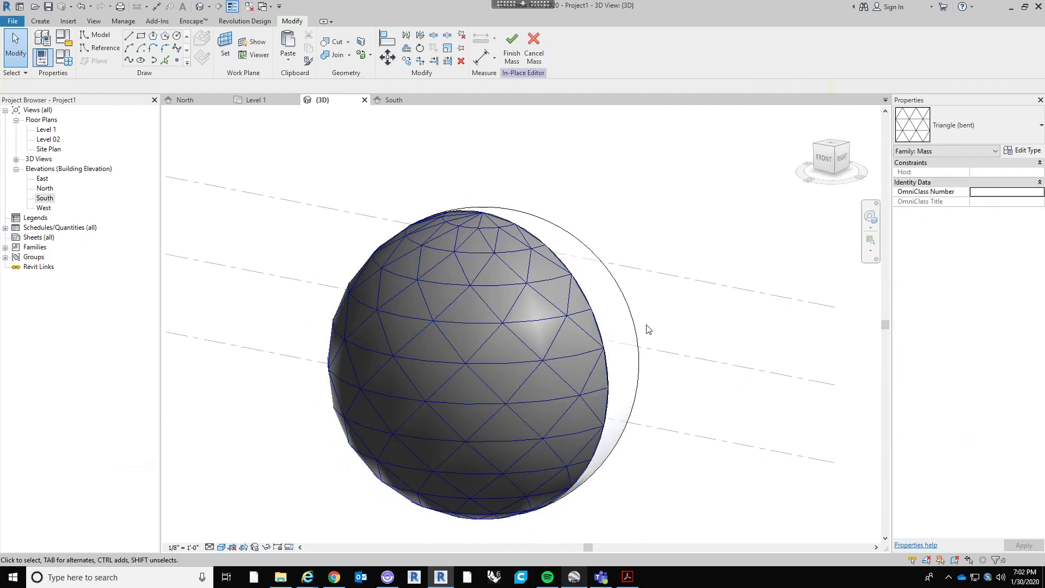
pyautogui.scroll(-3, 603, 381)
pyautogui.scroll(5, 603, 376)
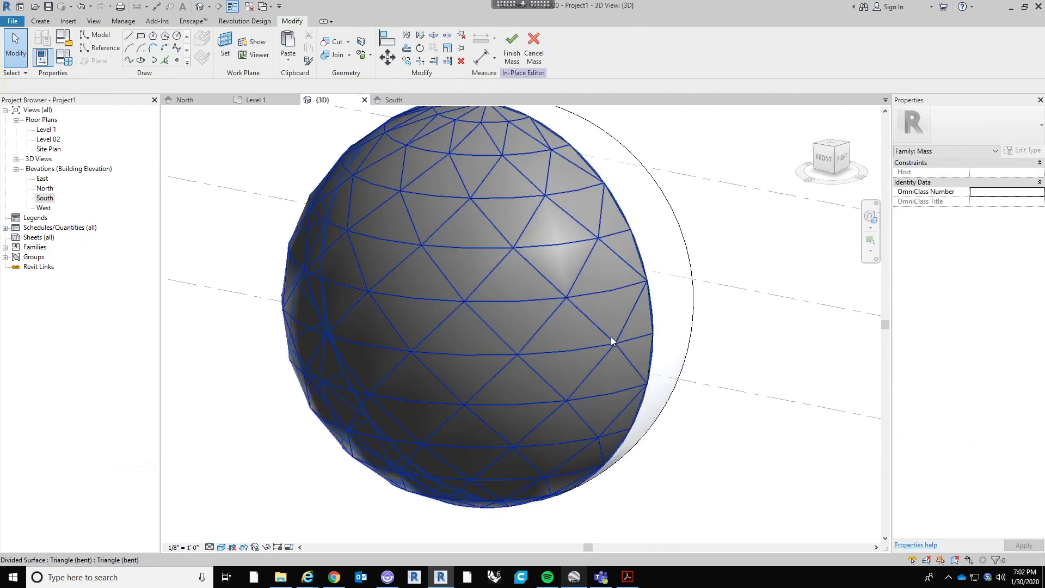
pyautogui.click(656, 435)
pyautogui.keyDown('shift'); pyautogui.moveTo(673, 458); pyautogui.dragTo(709, 458, button='middle'); pyautogui.keyUp('shift')
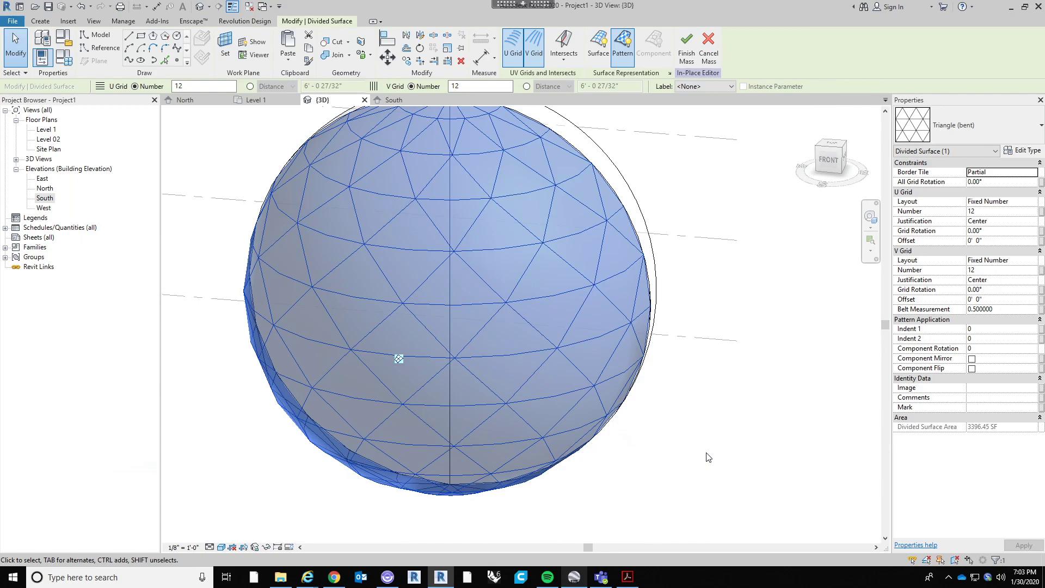
pyautogui.scroll(-2, 689, 307)
pyautogui.moveTo(719, 391)
pyautogui.keyDown('shift'); pyautogui.mouseDown(button='middle')
pyautogui.moveTo(691, 398)
pyautogui.moveTo(700, 396)
pyautogui.mouseUp(button='middle'); pyautogui.keyUp('shift')
pyautogui.click(700, 396)
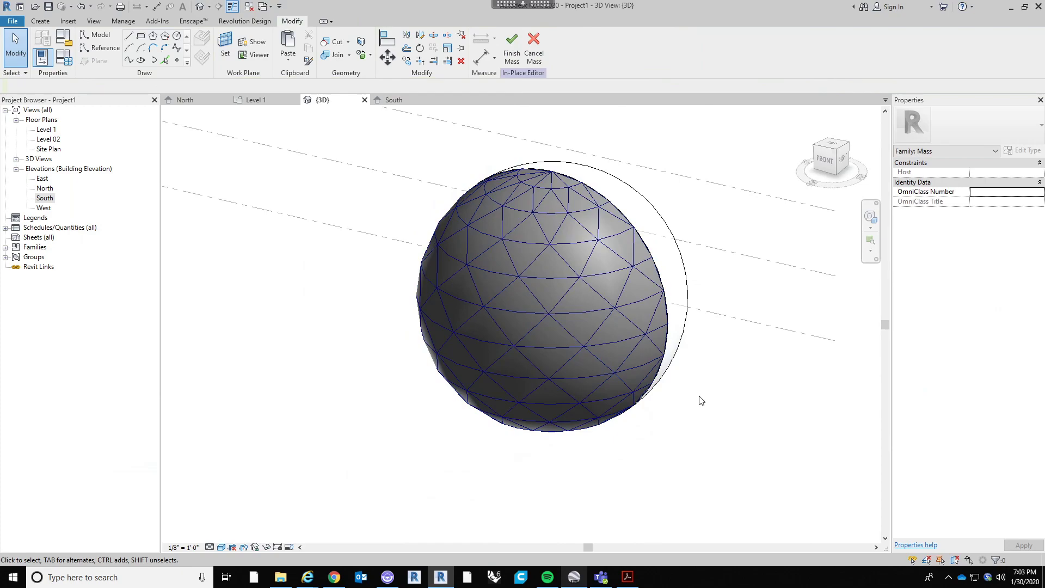
# Create a new family from the Curtain Panel Pattern Based template
pyautogui.click(13, 21)
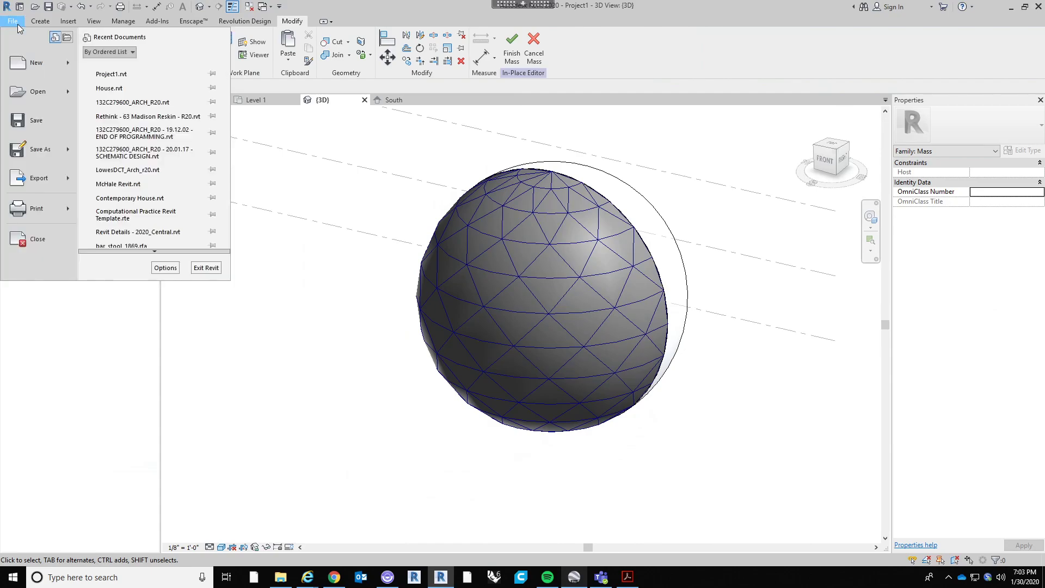
pyautogui.moveTo(70, 61)
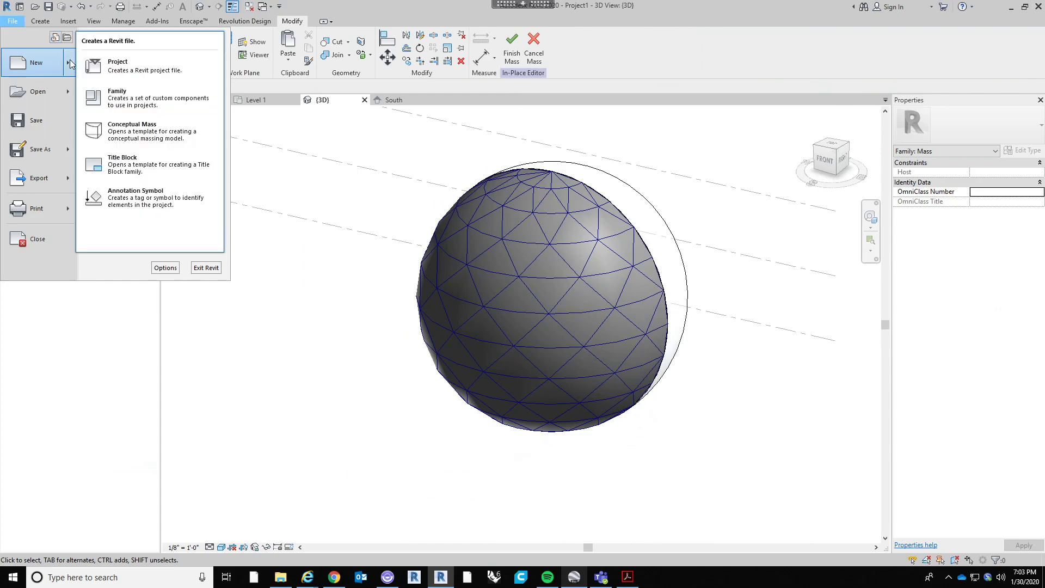
pyautogui.click(140, 104)
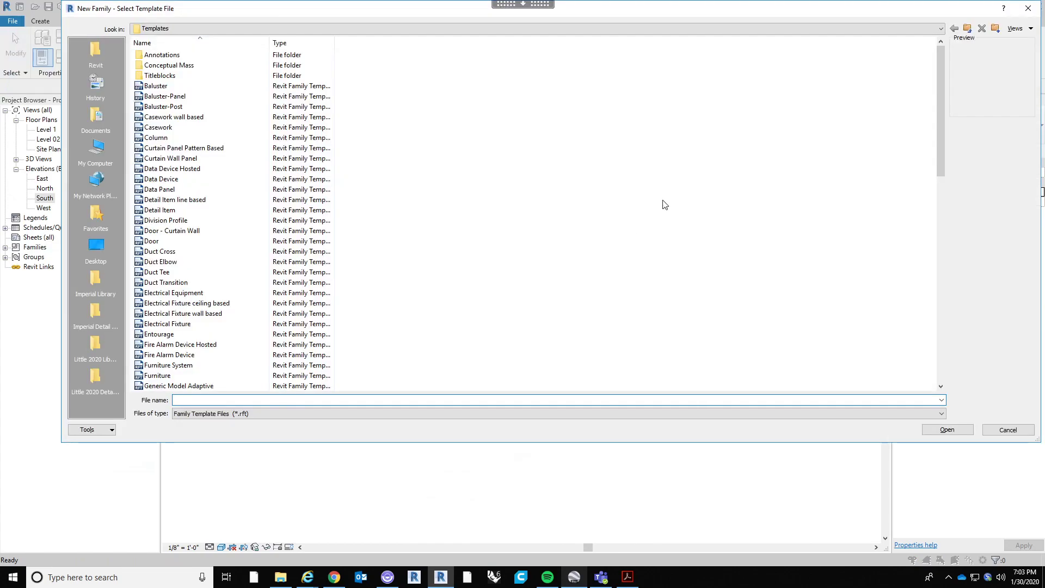
pyautogui.moveTo(934, 105)
pyautogui.mouseDown()
pyautogui.moveTo(935, 305)
pyautogui.moveTo(947, 147)
pyautogui.moveTo(982, 56)
pyautogui.mouseUp()
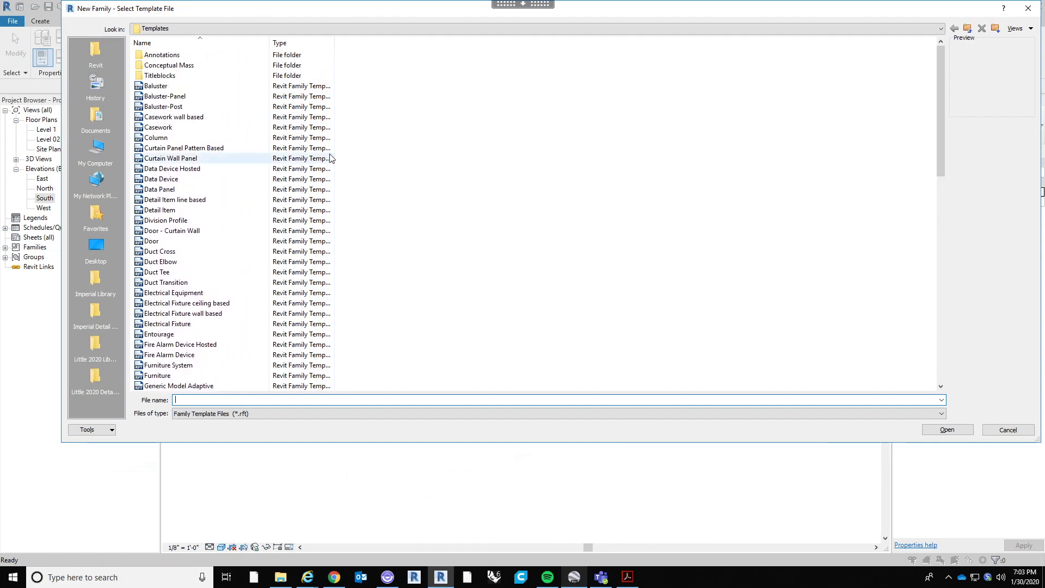
pyautogui.click(210, 148)
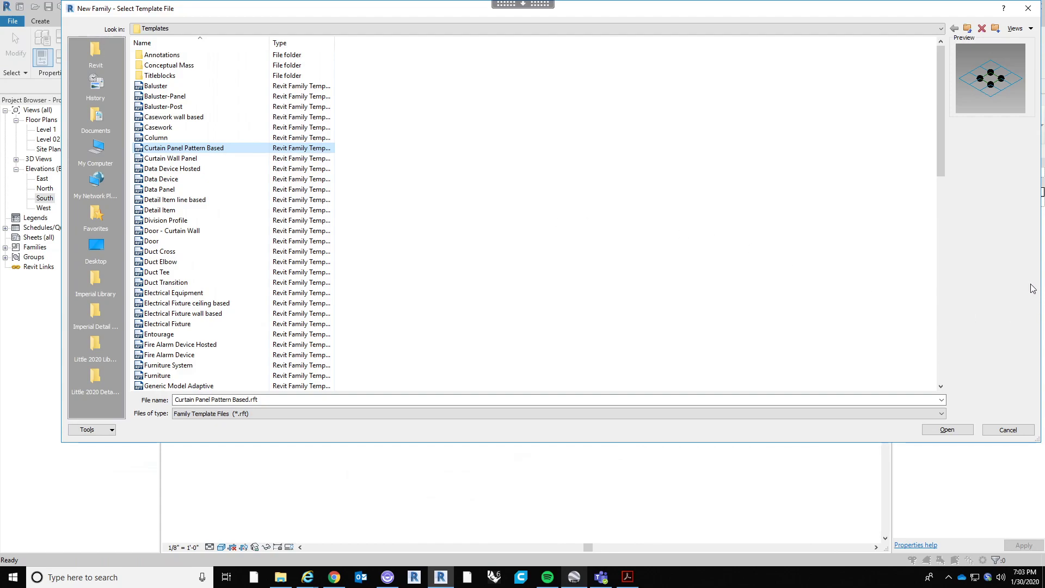
pyautogui.moveTo(1041, 277); pyautogui.dragTo(817, 295)
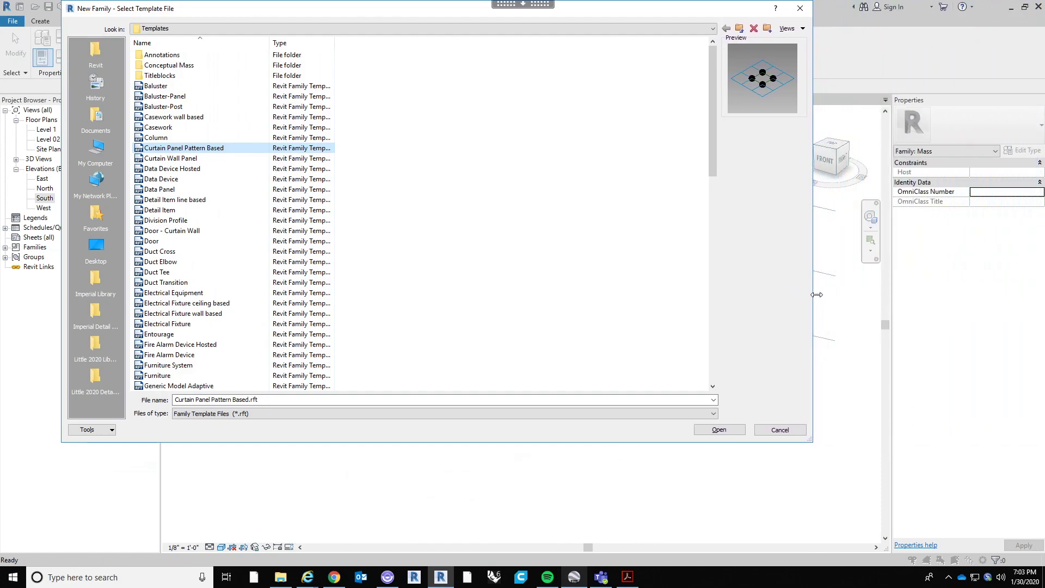
pyautogui.click(720, 430)
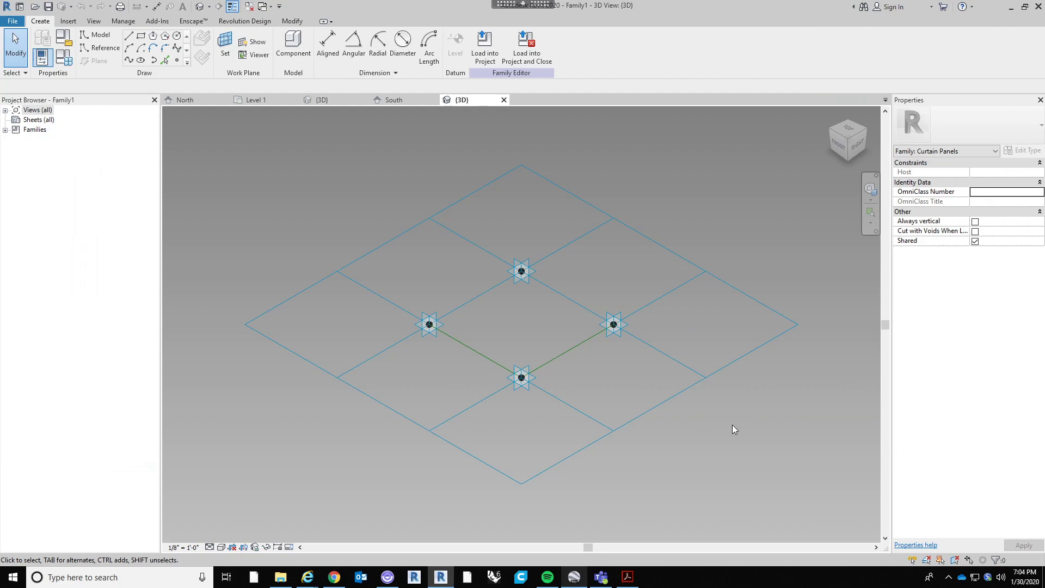
# Change the panel family's tile pattern grid from Rectangle to Triangle (bent)
pyautogui.keyDown('shift'); pyautogui.moveTo(519, 329); pyautogui.dragTo(605, 308, button='middle'); pyautogui.keyUp('shift')
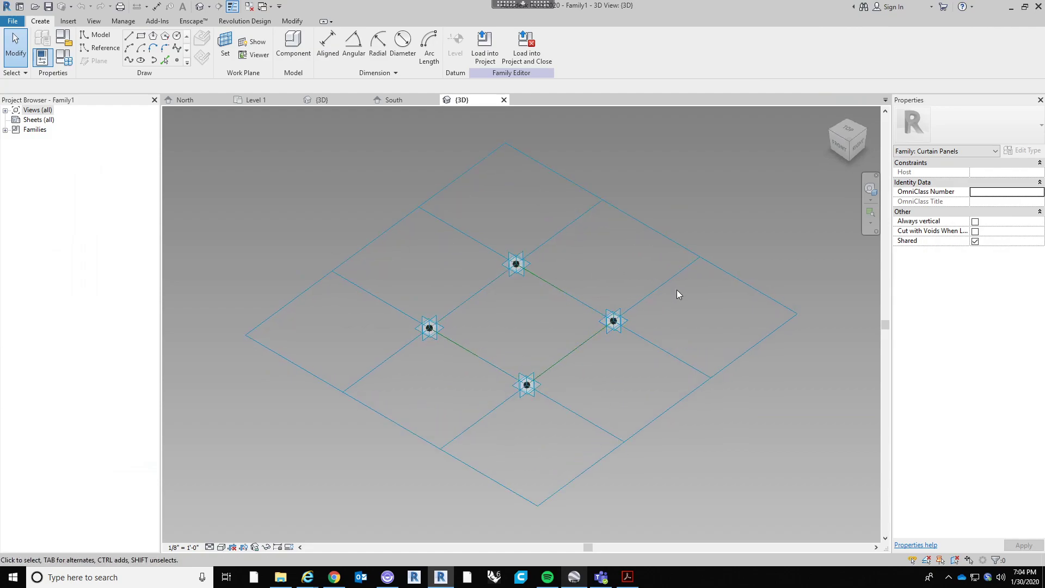
pyautogui.click(721, 269)
pyautogui.scroll(1, 703, 240)
pyautogui.scroll(-3, 698, 241)
pyautogui.scroll(2, 698, 242)
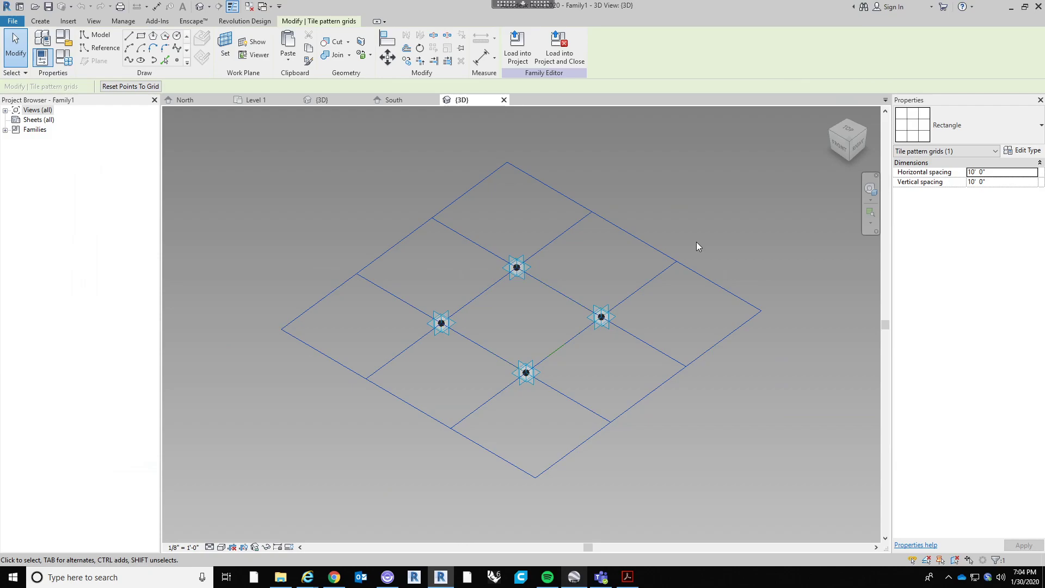
pyautogui.click(697, 243)
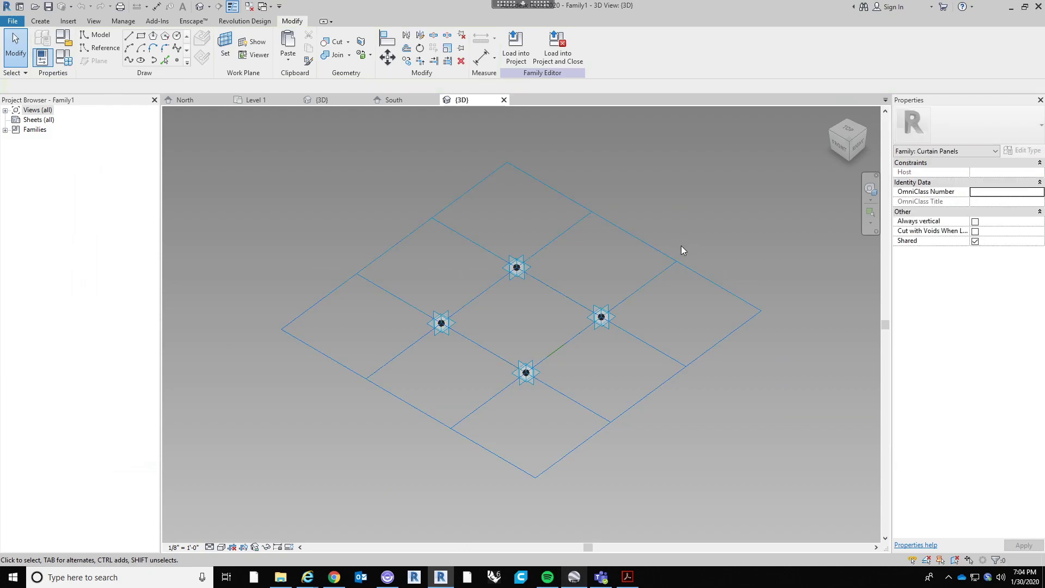
pyautogui.click(669, 253)
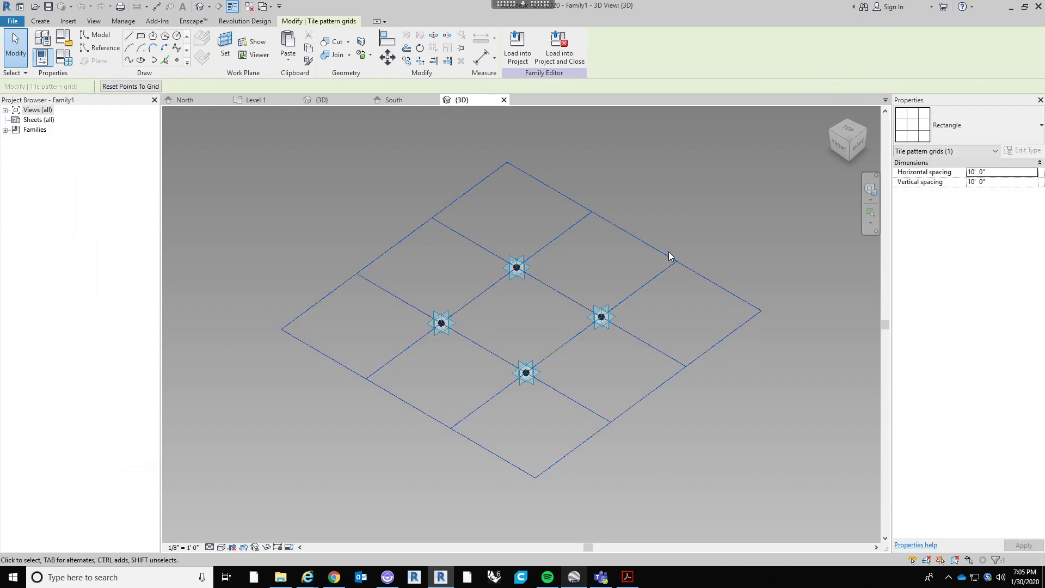
pyautogui.click(970, 140)
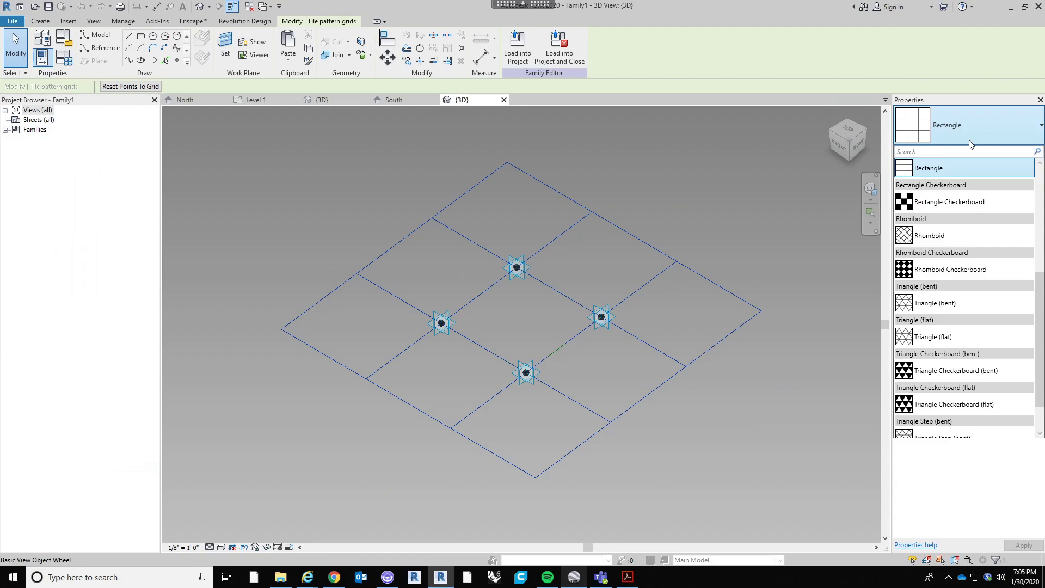
pyautogui.click(974, 301)
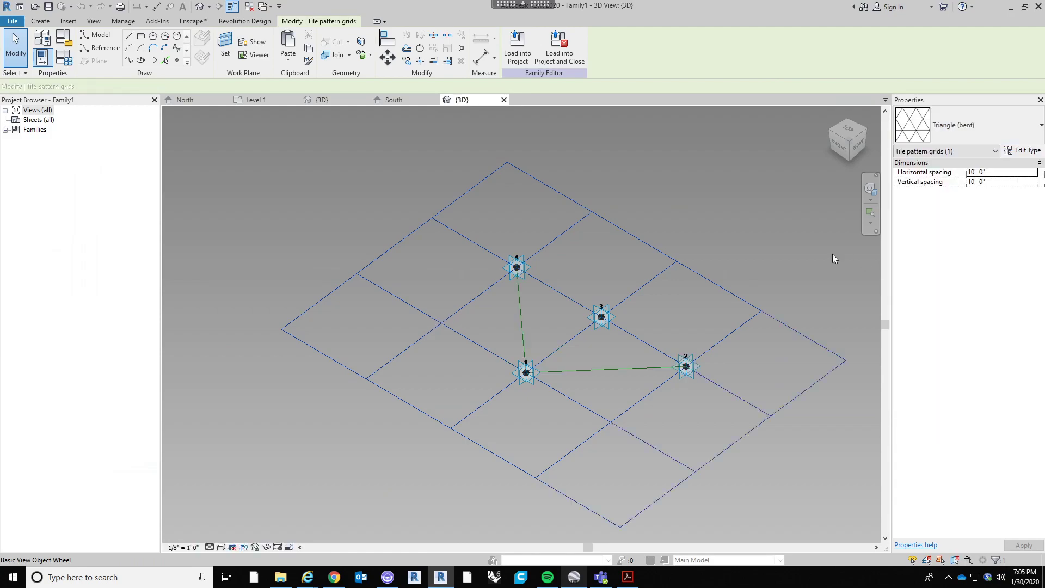
pyautogui.click(768, 209)
# Examine the triangular tile grid's numbered points and the reference lines connecting them
pyautogui.scroll(1, 768, 210)
pyautogui.moveTo(767, 209); pyautogui.dragTo(689, 186, button='middle')
pyautogui.scroll(-2, 689, 186)
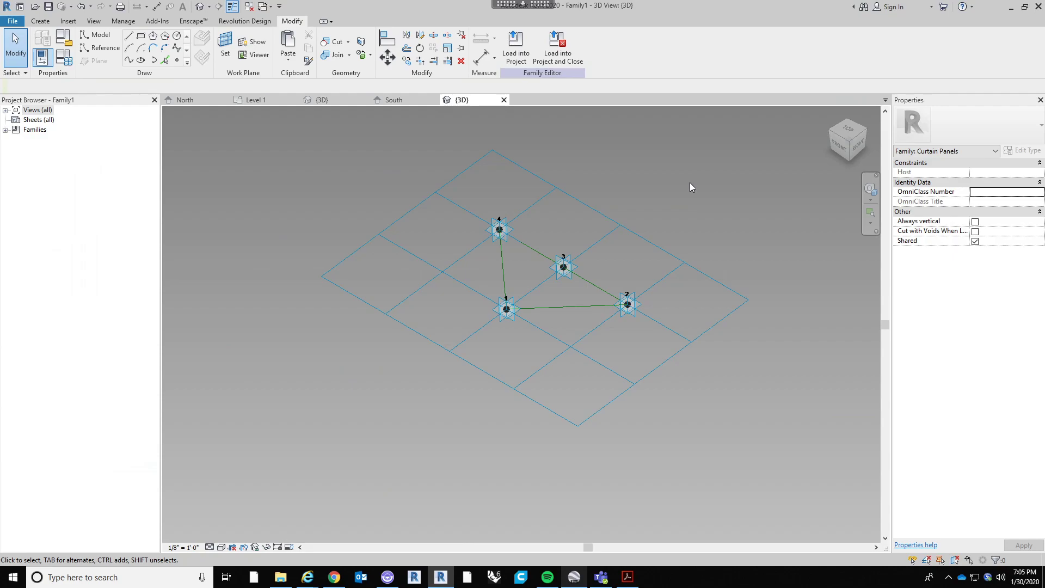
pyautogui.scroll(1, 668, 204)
pyautogui.moveTo(669, 204); pyautogui.dragTo(654, 214, button='middle')
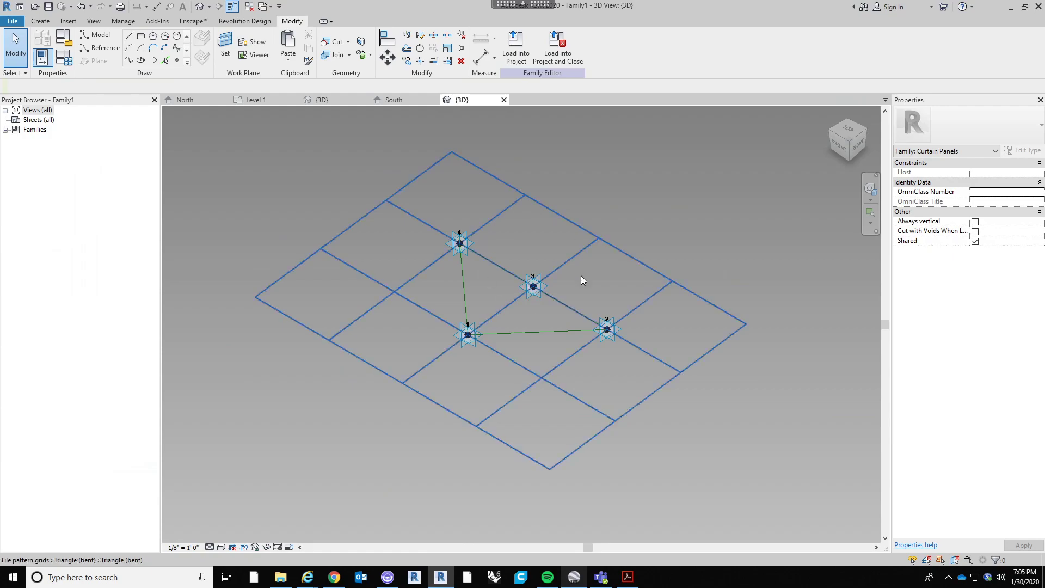
pyautogui.scroll(2, 516, 287)
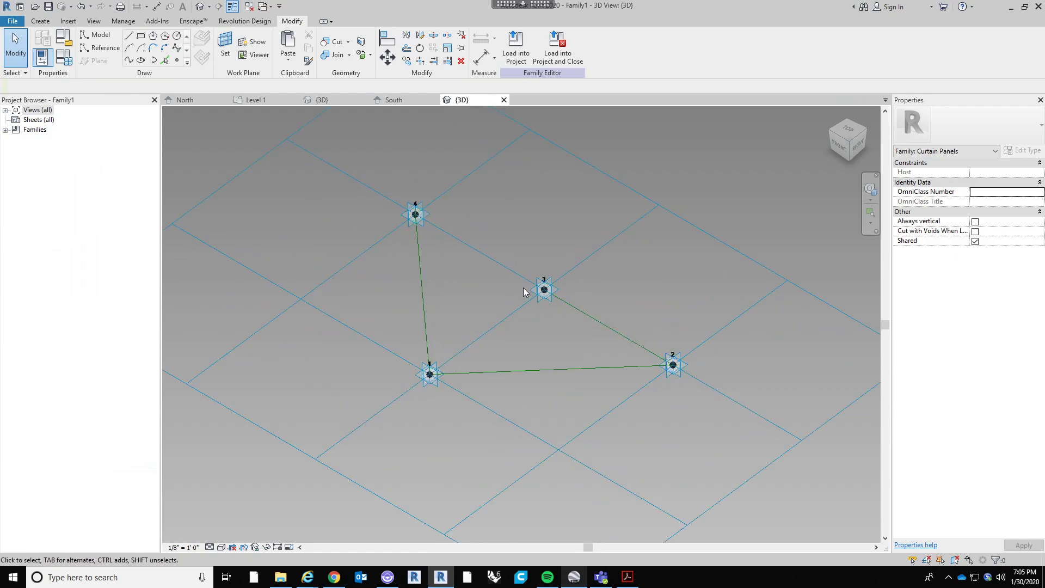
pyautogui.press('Tab')
pyautogui.scroll(-2, 686, 269)
pyautogui.scroll(4, 686, 296)
pyautogui.moveTo(679, 290); pyautogui.dragTo(611, 312, button='middle')
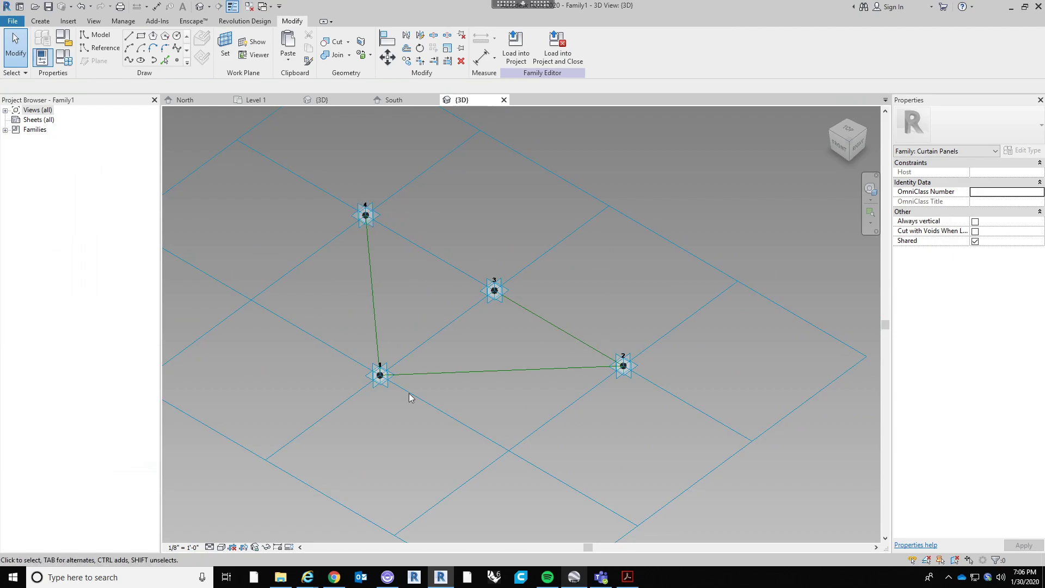
# Select the whole chain of reference lines around the triangular panel for inspection, and clear the selection
pyautogui.press('Tab')
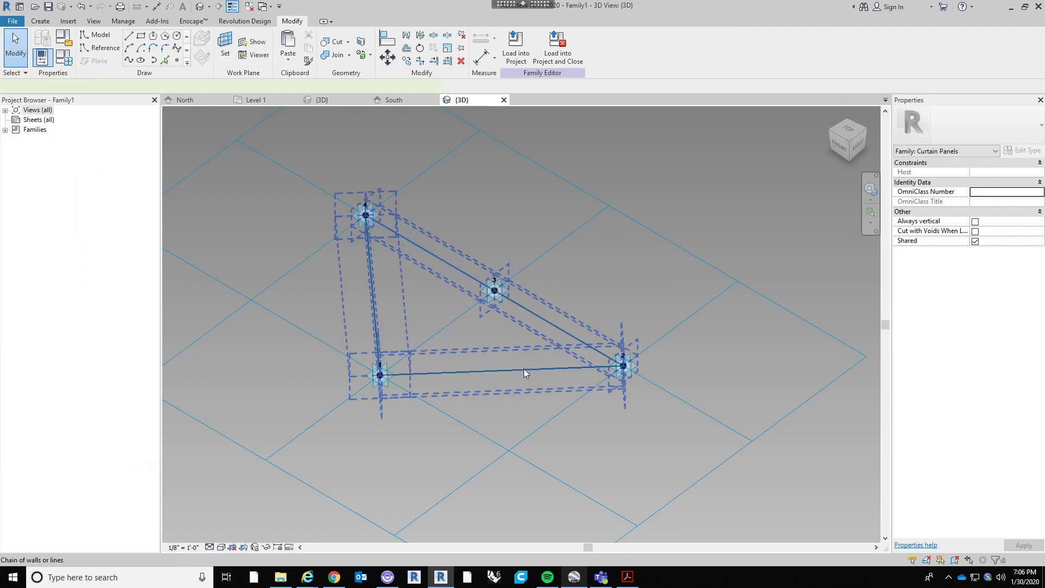
pyautogui.click(524, 368)
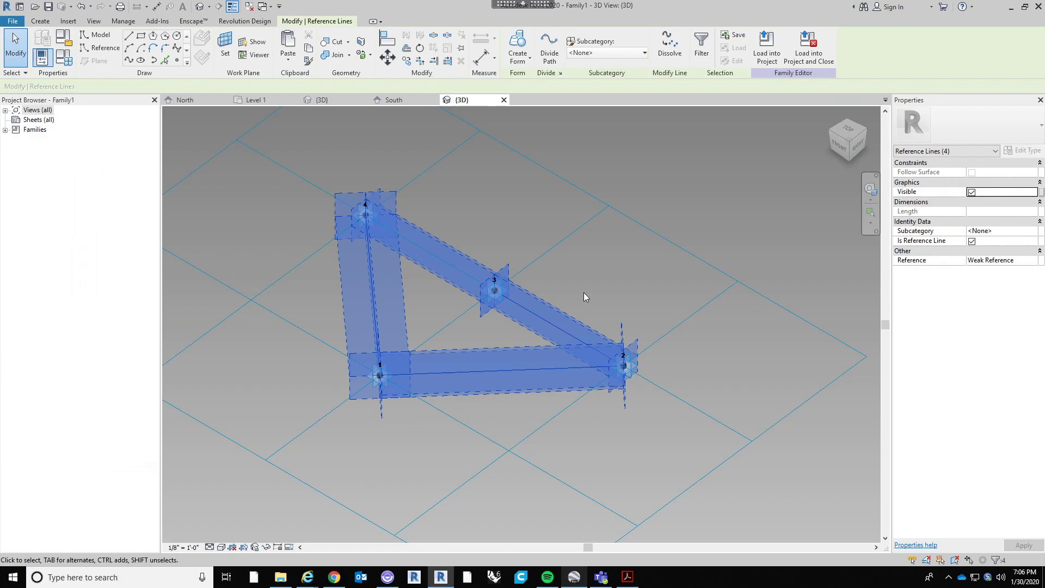
pyautogui.click(583, 292)
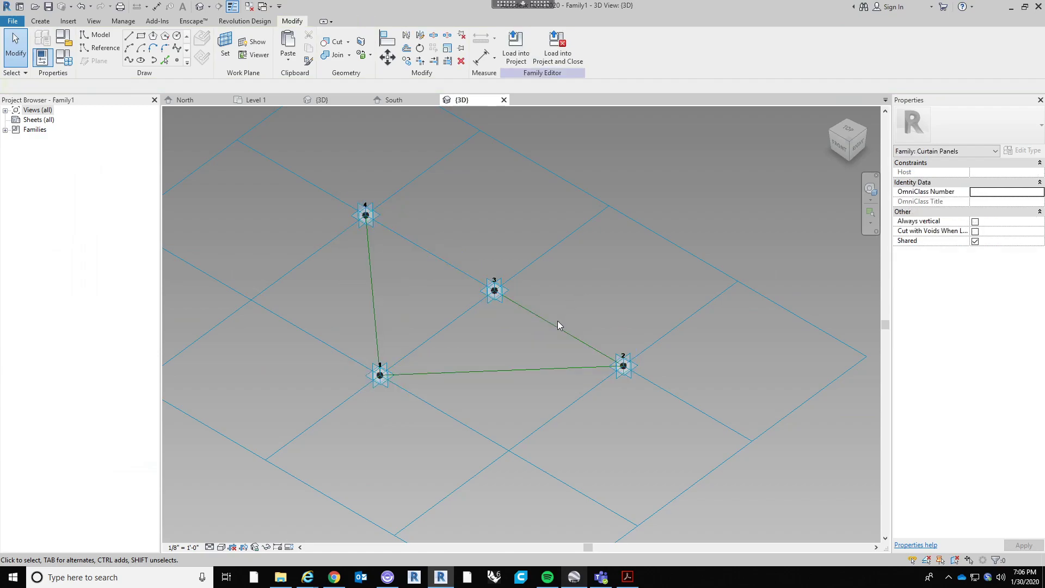
# Create a solid extruded form from the chain of reference lines around the triangular panel
pyautogui.press('Tab')
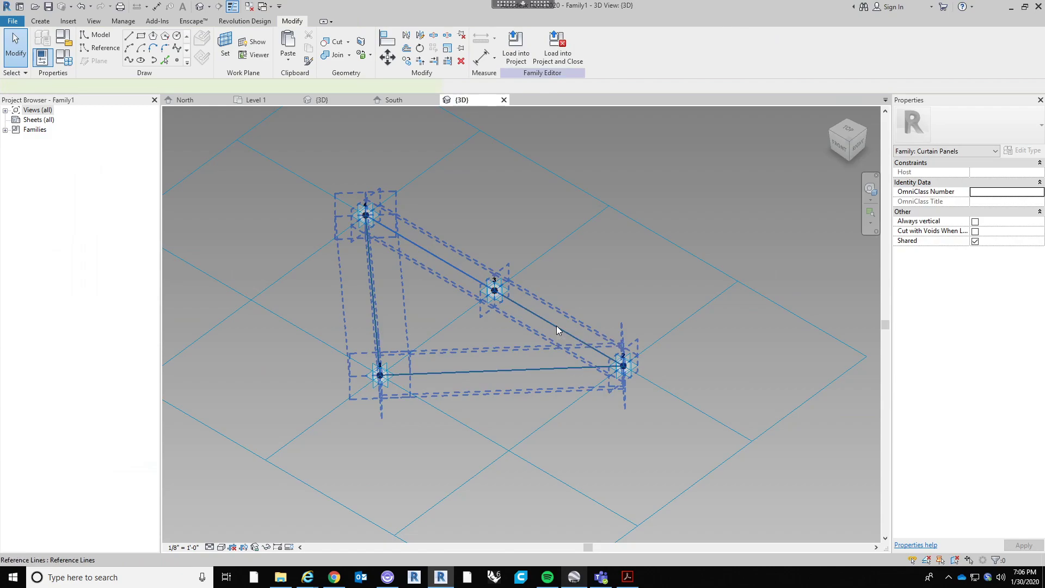
pyautogui.click(557, 326)
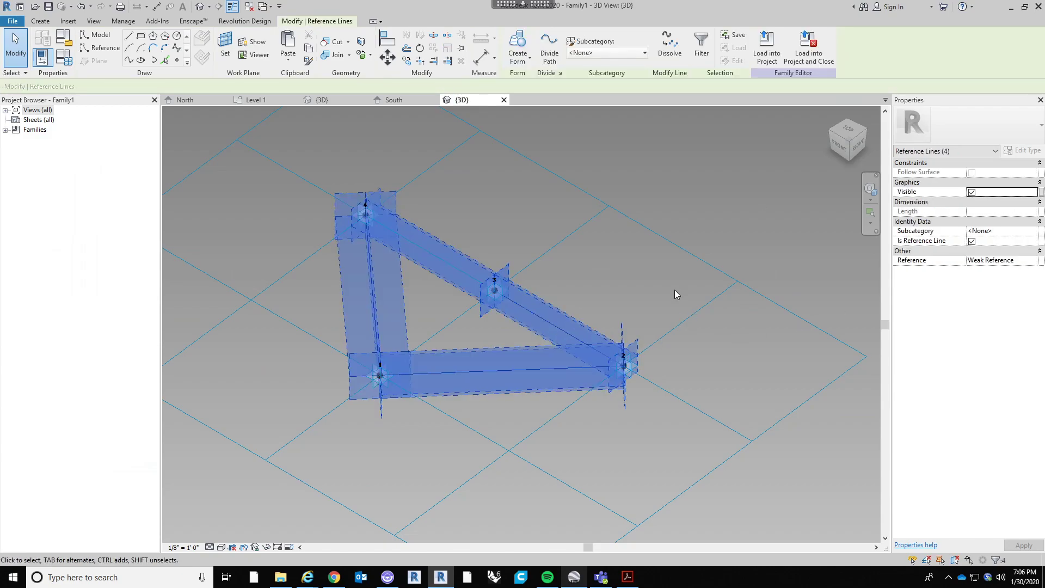
pyautogui.click(518, 44)
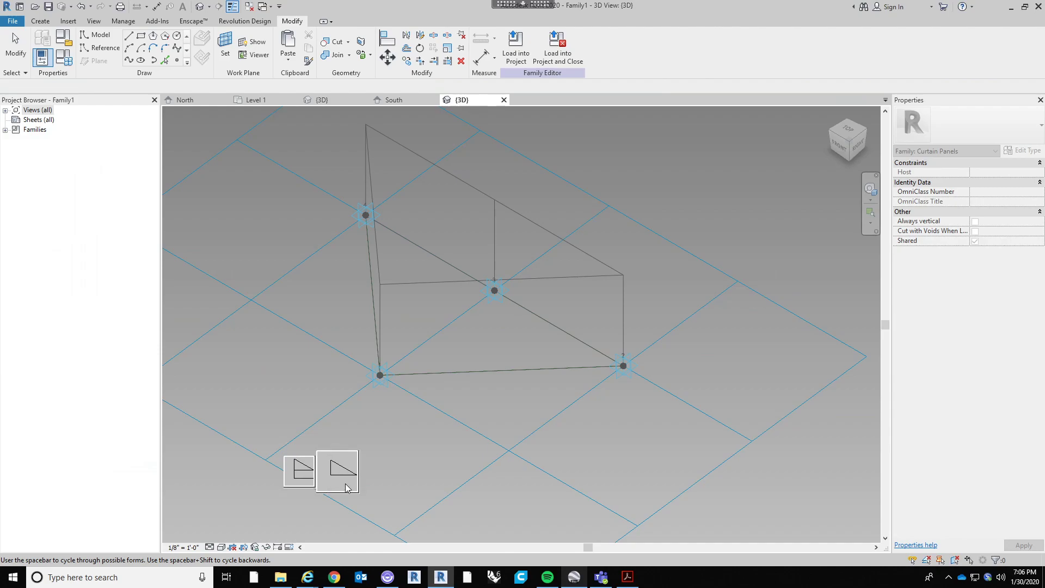
pyautogui.click(298, 475)
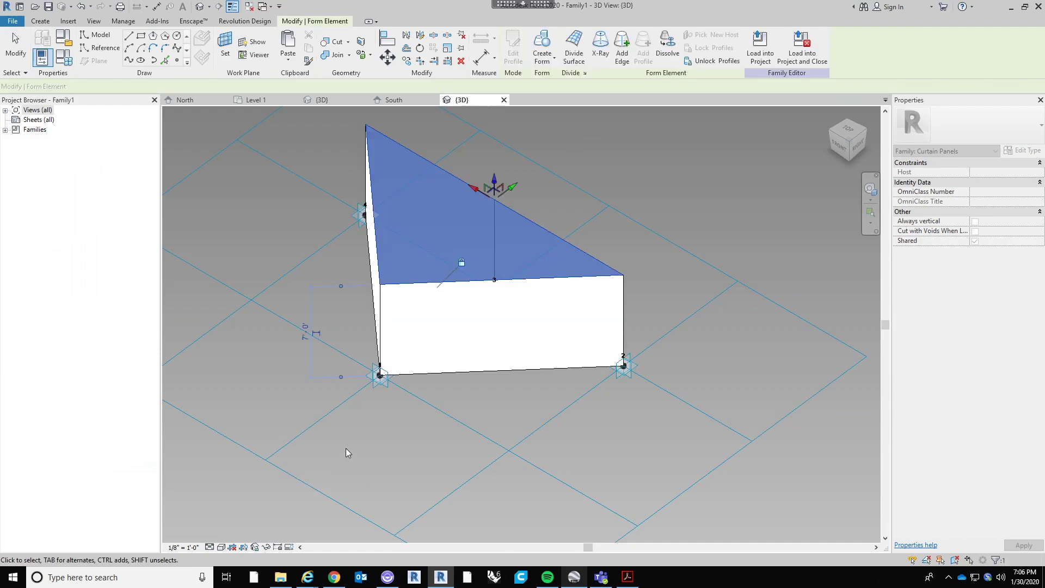
# Convert the temporary height dimension of the extruded triangular form into a permanent dimension
pyautogui.moveTo(345, 447); pyautogui.dragTo(417, 497, button='middle')
pyautogui.scroll(1, 418, 498)
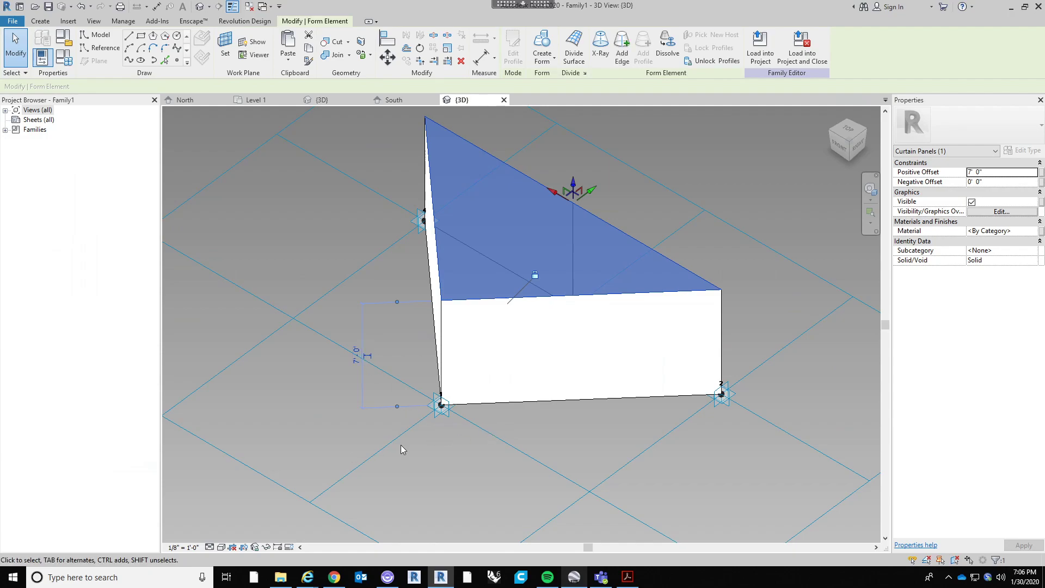
pyautogui.click(368, 358)
pyautogui.click(424, 468)
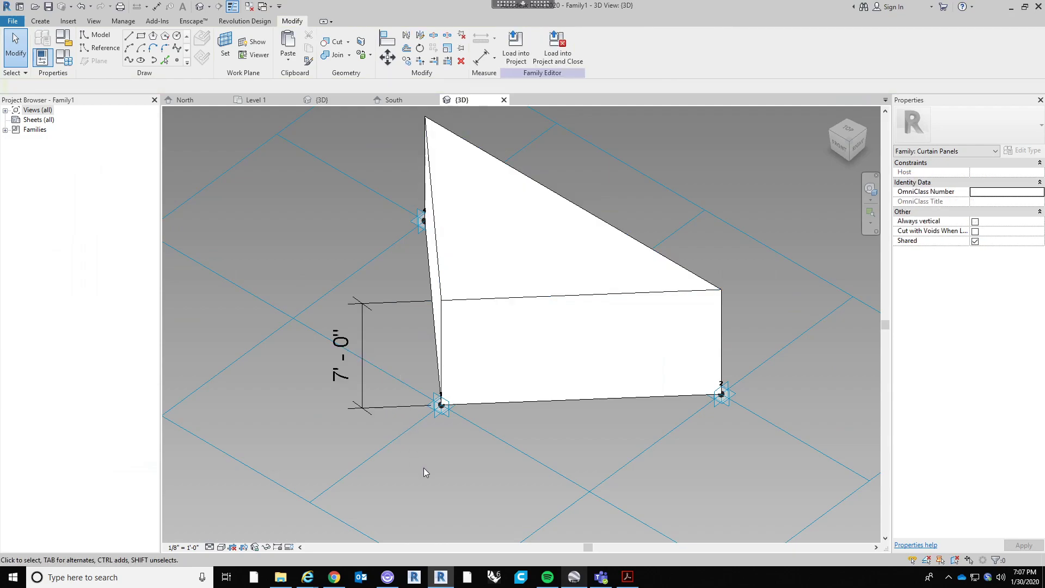
# Examine the extruded triangular form and its height dimension from several angles, selecting and deselecting the top face
pyautogui.keyDown('shift'); pyautogui.moveTo(593, 443); pyautogui.dragTo(507, 423, button='middle'); pyautogui.keyUp('shift')
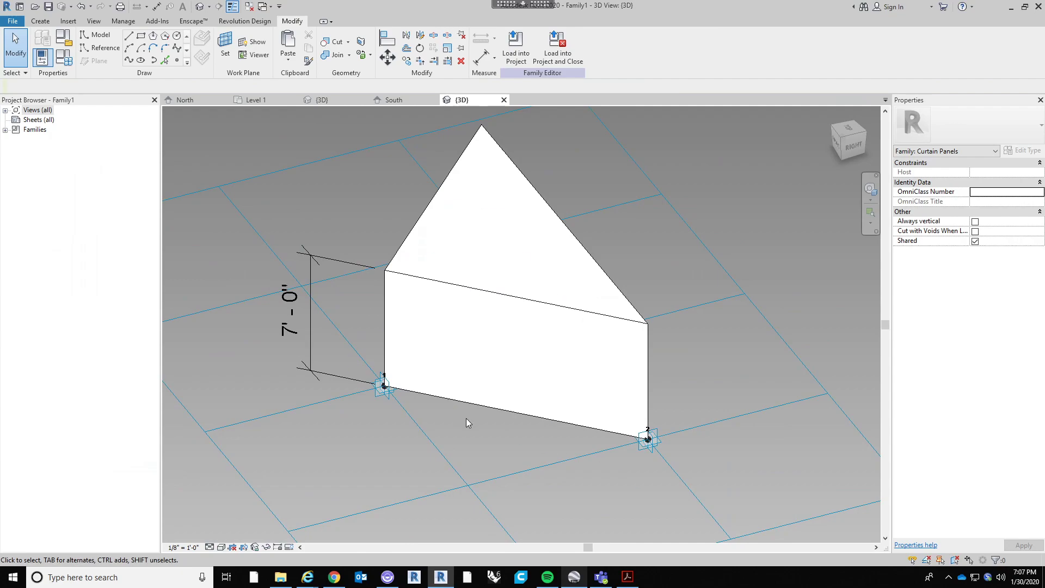
pyautogui.scroll(-1, 463, 417)
pyautogui.moveTo(463, 417); pyautogui.dragTo(500, 411, button='middle')
pyautogui.scroll(-1, 500, 411)
pyautogui.scroll(2, 512, 201)
pyautogui.click(496, 223)
pyautogui.keyDown('shift'); pyautogui.moveTo(714, 327); pyautogui.dragTo(615, 299, button='middle'); pyautogui.keyUp('shift')
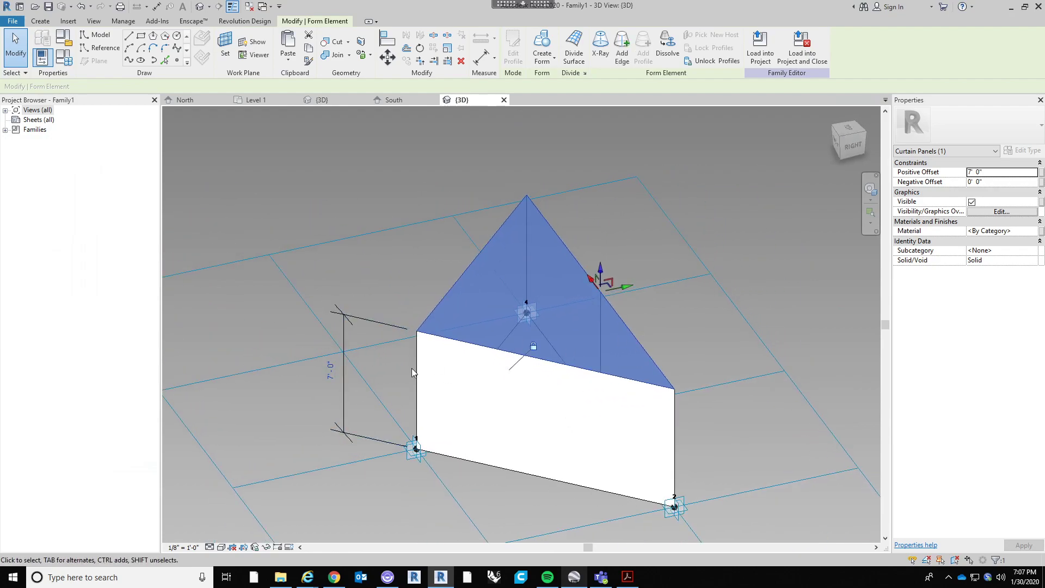
pyautogui.keyDown('shift'); pyautogui.moveTo(303, 407); pyautogui.dragTo(426, 266, button='middle'); pyautogui.keyUp('shift')
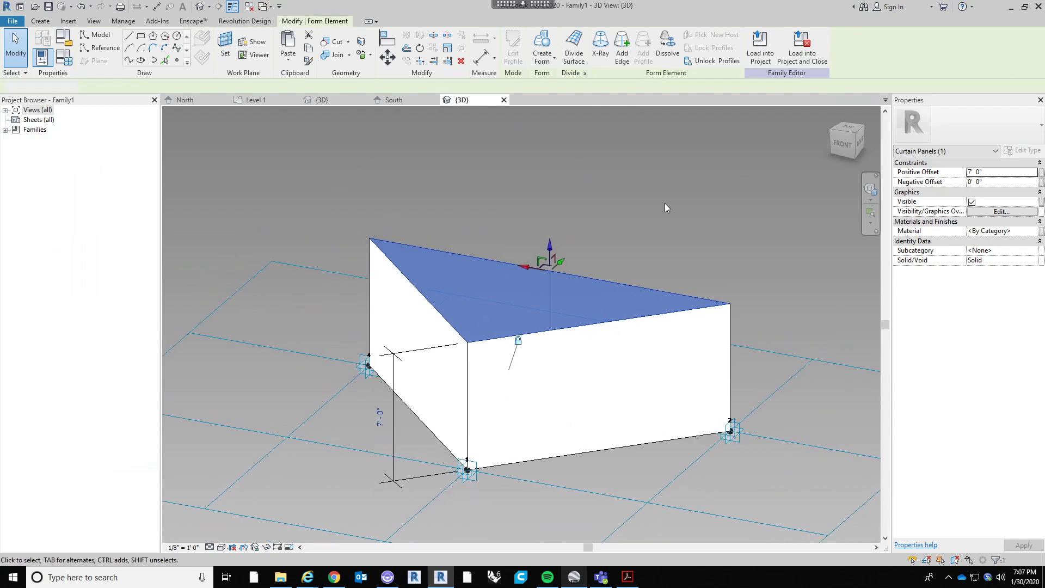
pyautogui.click(660, 240)
pyautogui.keyDown('shift'); pyautogui.moveTo(660, 243); pyautogui.dragTo(514, 354, button='middle'); pyautogui.keyUp('shift')
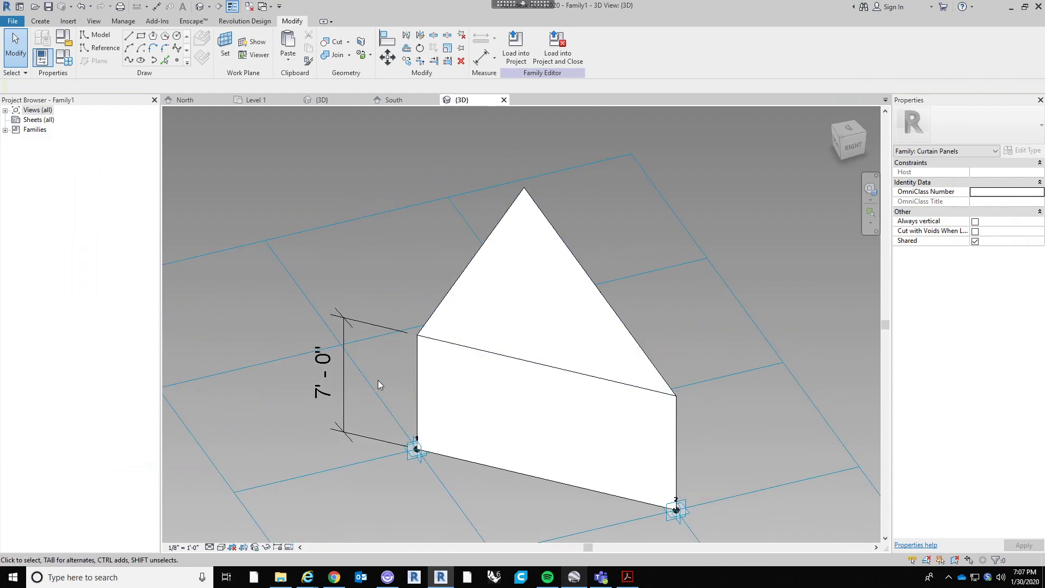
# Set the triangular form's height to 2.5 feet by editing the dimension with the top face selected
pyautogui.click(352, 376)
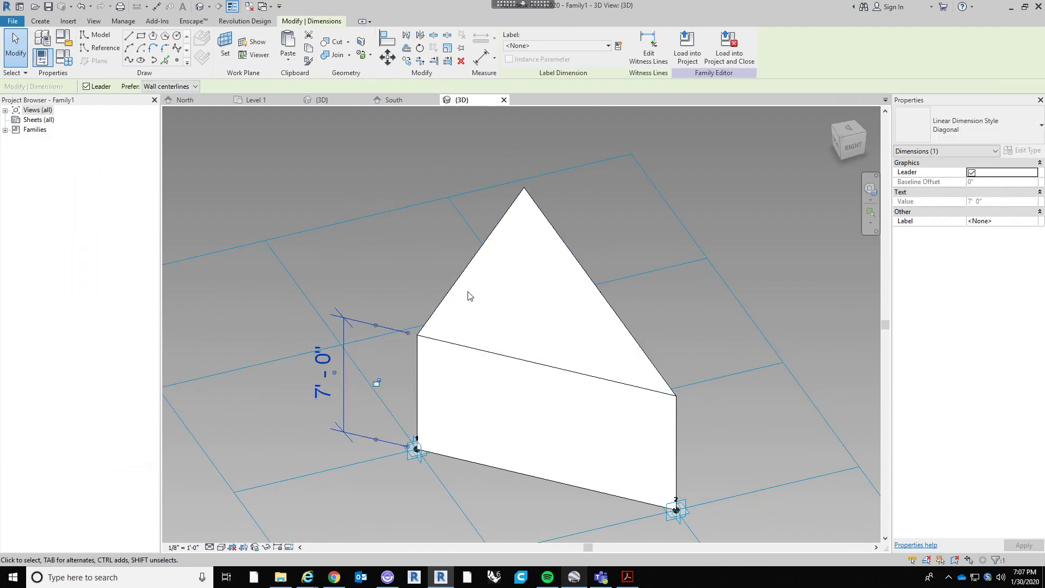
pyautogui.click(455, 289)
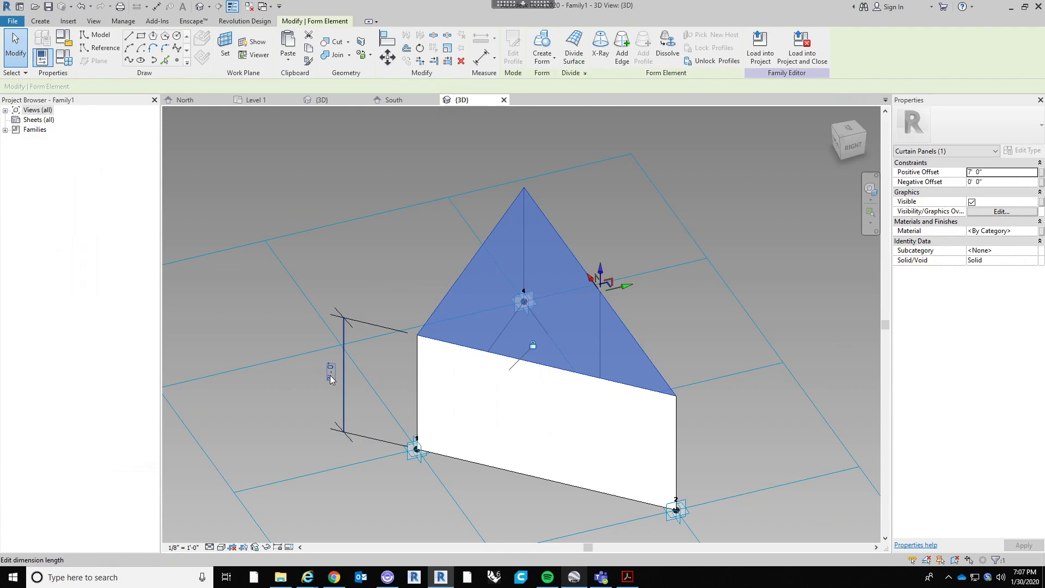
pyautogui.click(330, 372)
pyautogui.write('2.5')
pyautogui.press('Return')
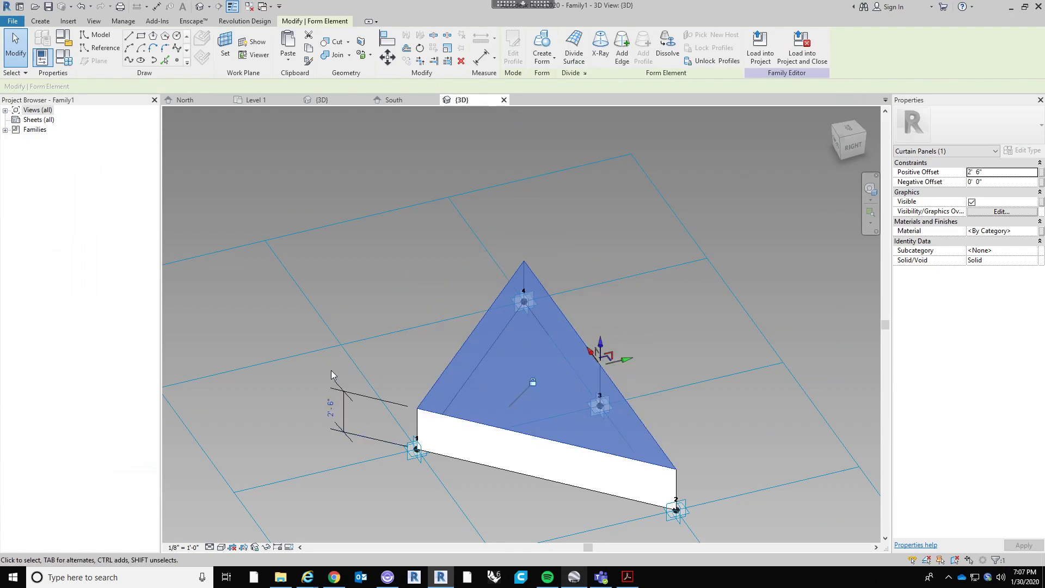
pyautogui.click(406, 270)
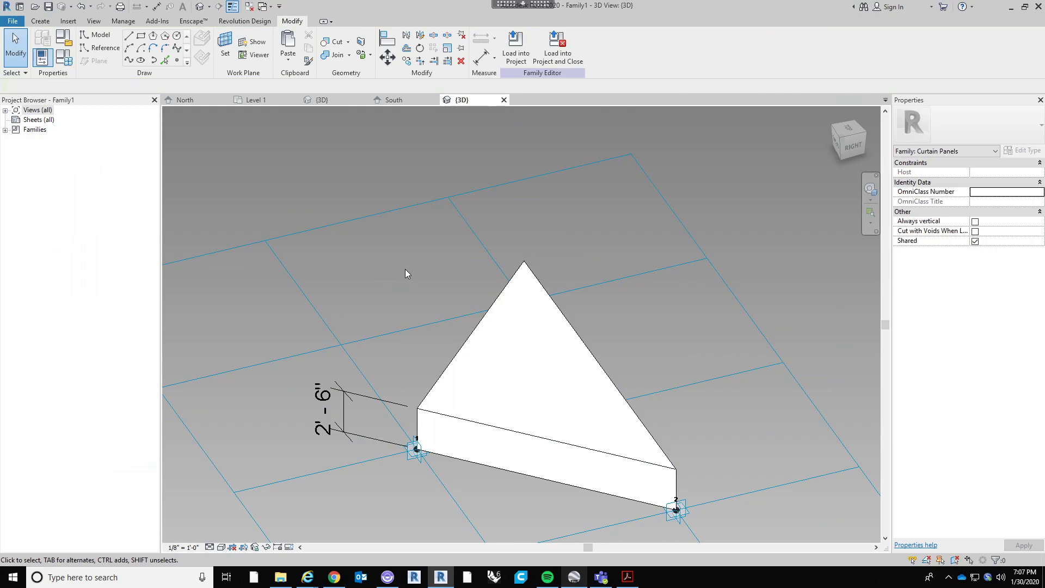
# Label the form's height dimension with a new family type parameter named Panel Depth, grouped under Dimensions
pyautogui.scroll(-4, 405, 269)
pyautogui.scroll(4, 475, 356)
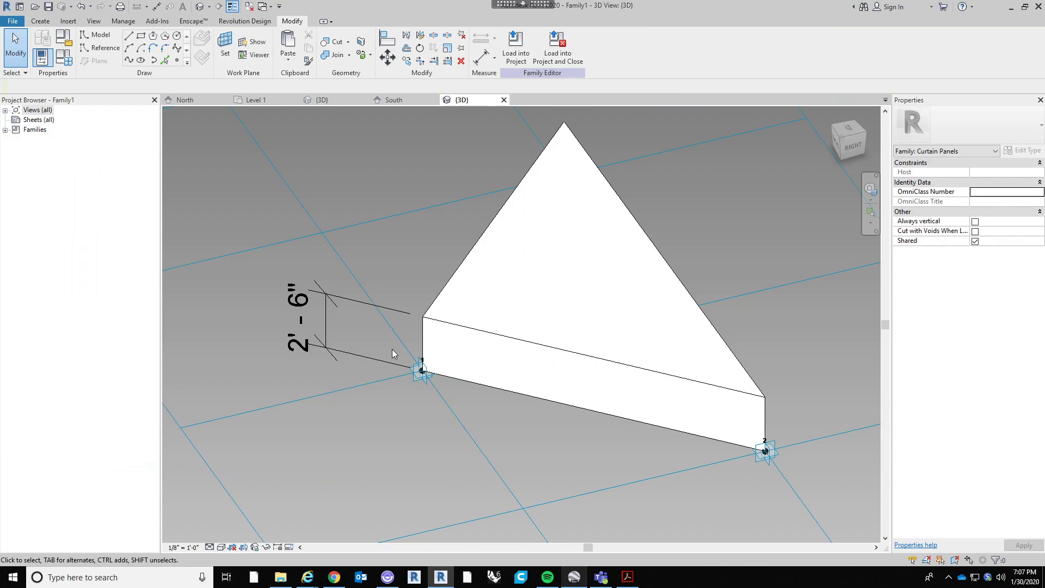
pyautogui.click(325, 327)
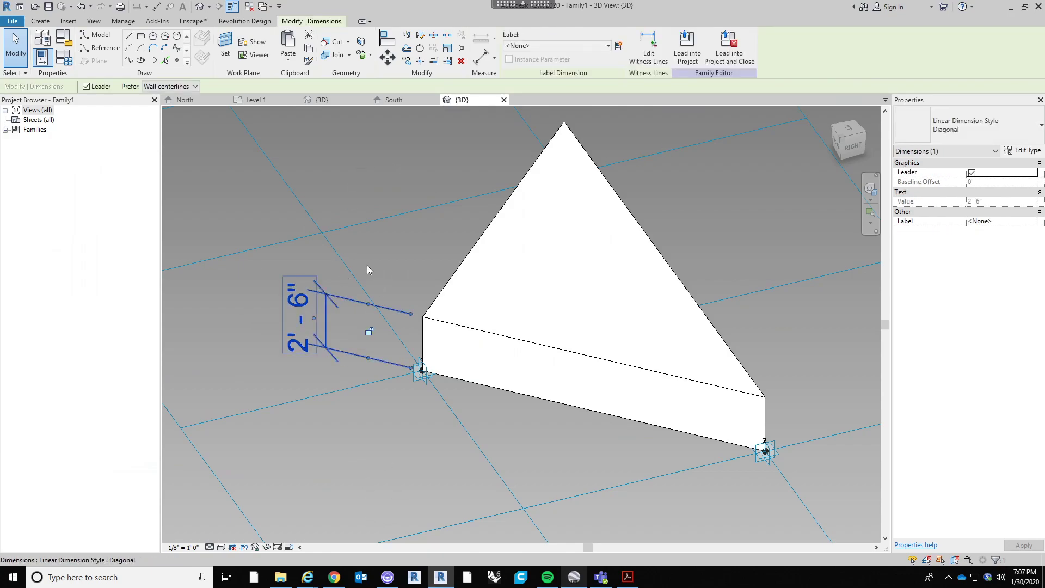
pyautogui.click(620, 48)
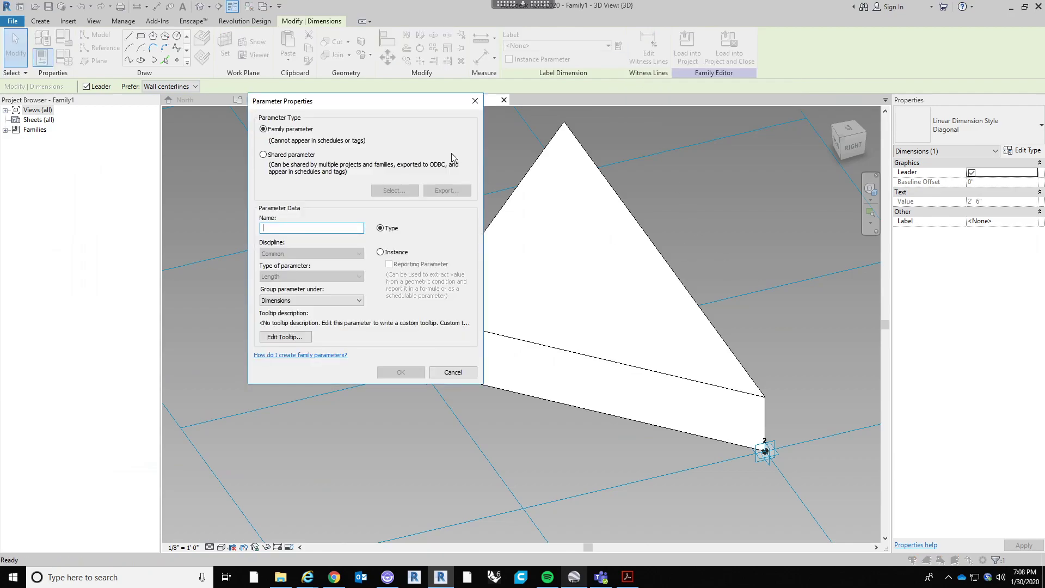
pyautogui.moveTo(483, 149); pyautogui.dragTo(502, 142)
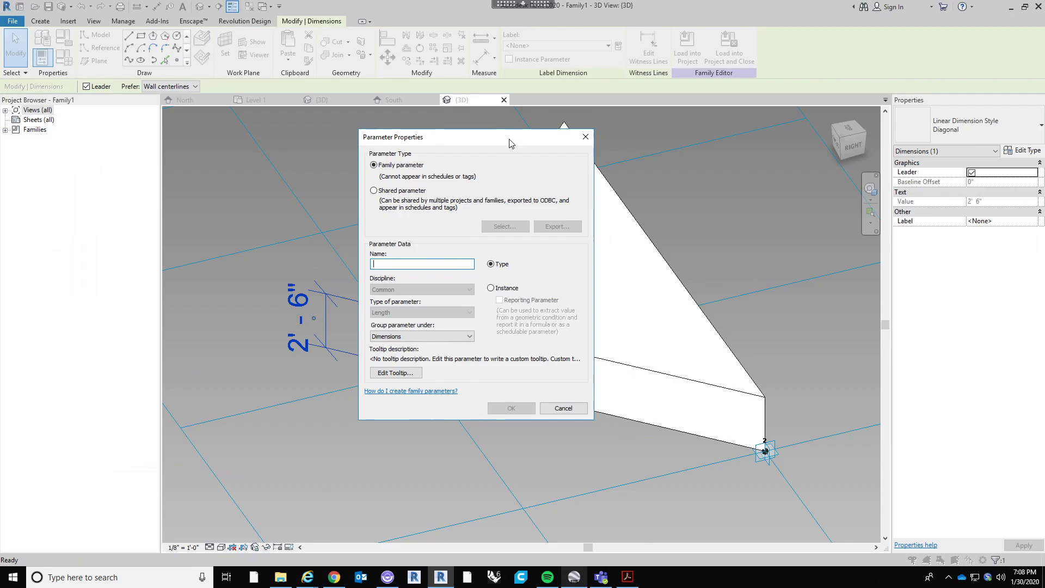
pyautogui.write('Panel Depth')
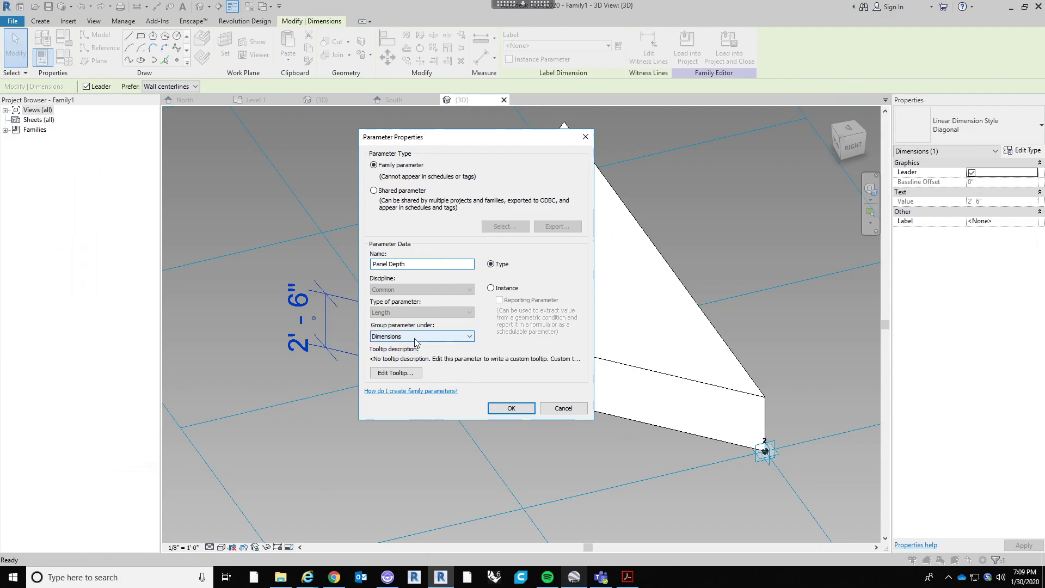
pyautogui.click(497, 409)
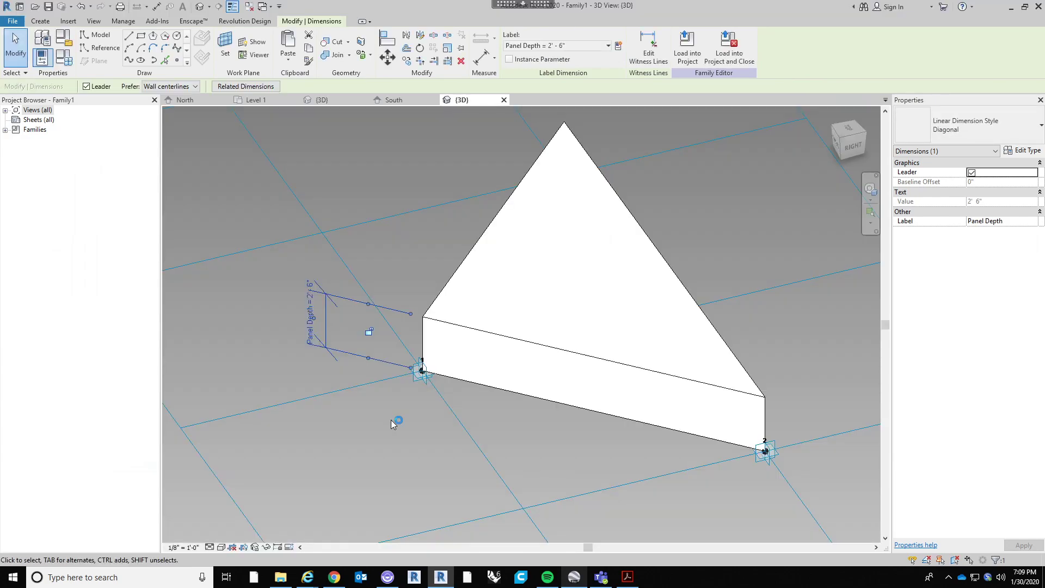
pyautogui.click(391, 419)
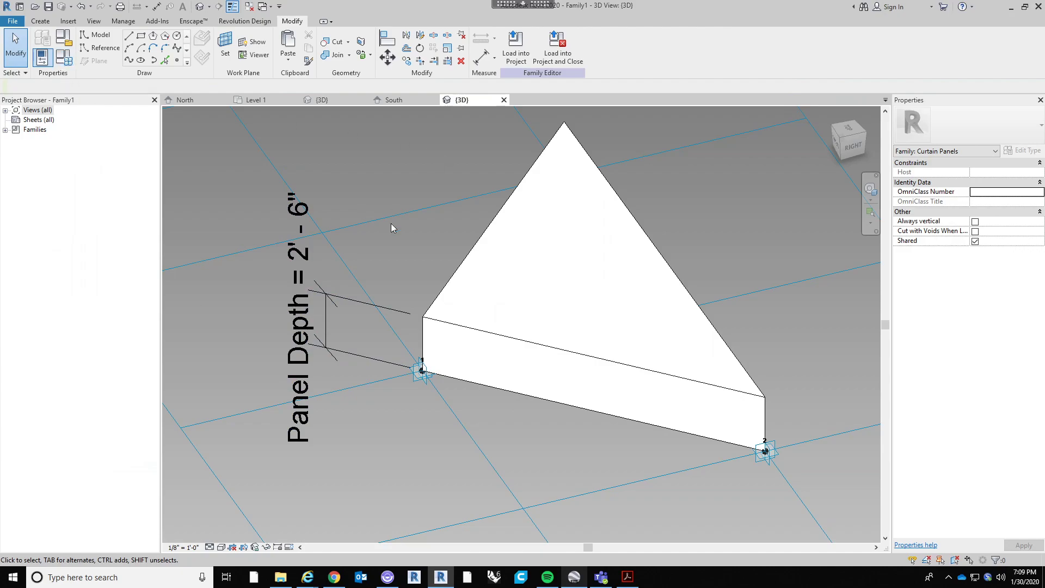
# Set the Panel Depth parameter to 0' 6" in the family types and apply it to the form
pyautogui.click(482, 236)
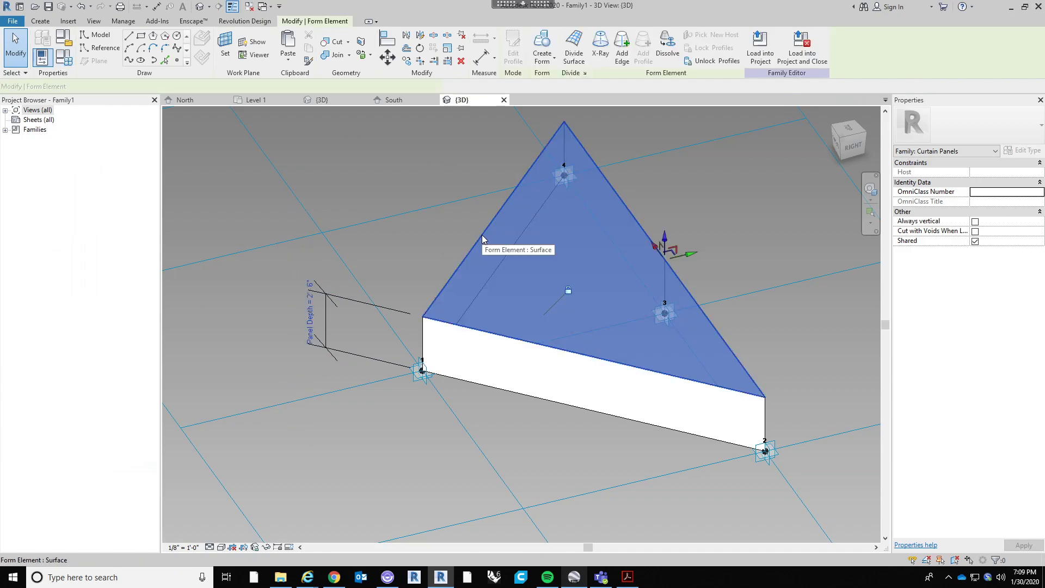
pyautogui.click(384, 245)
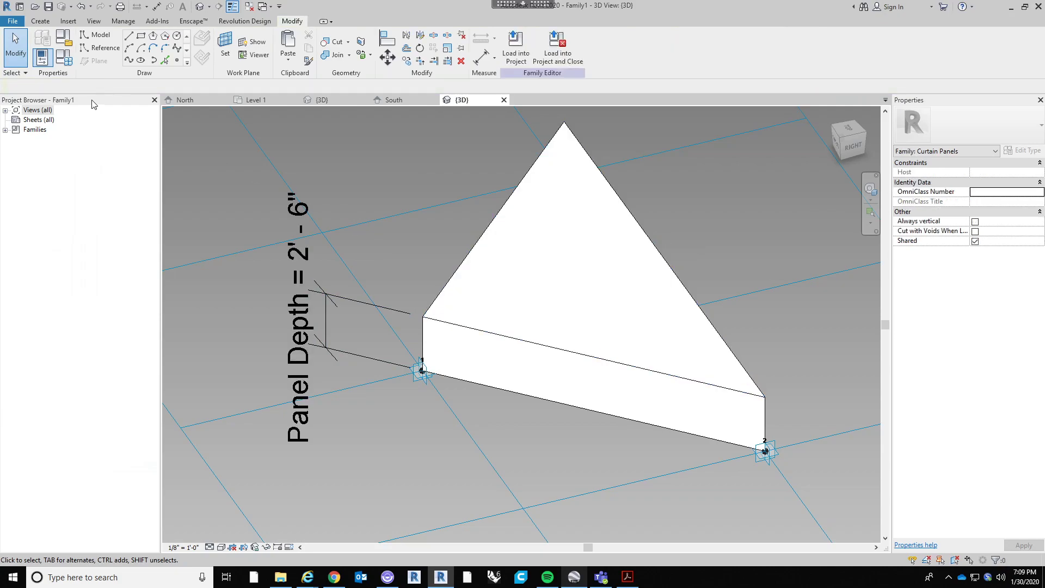
pyautogui.click(69, 60)
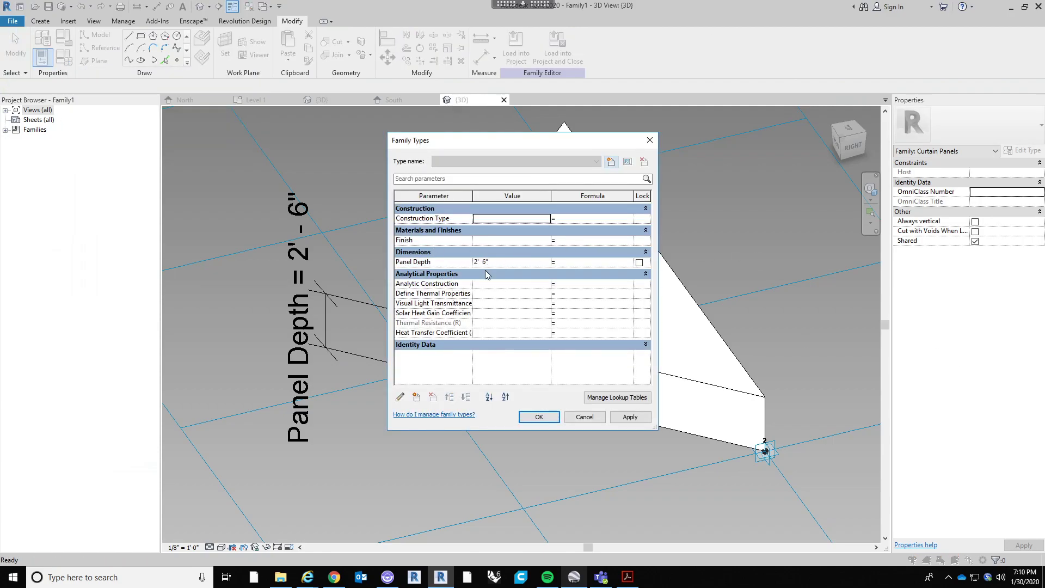
pyautogui.click(503, 263)
pyautogui.write('0\' 6"')
pyautogui.press('Tab')
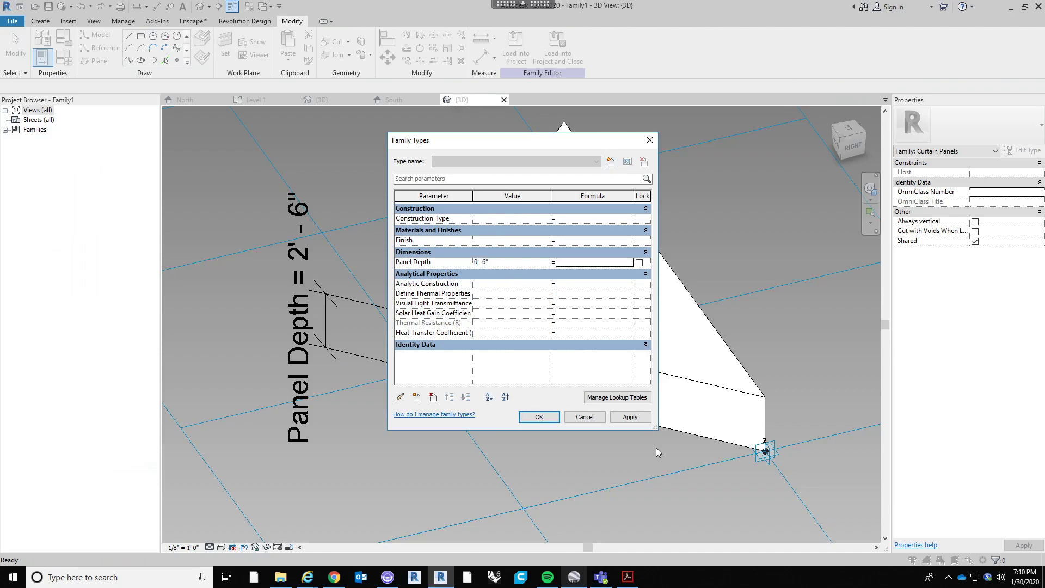
pyautogui.click(536, 419)
pyautogui.moveTo(568, 476); pyautogui.dragTo(514, 452, button='middle')
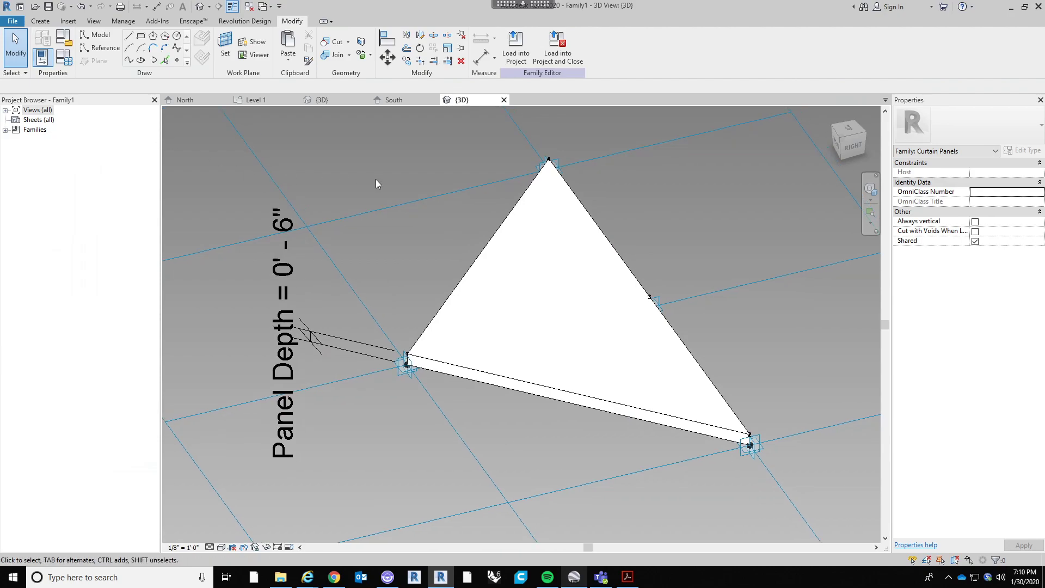
# Save the curtain panel family as "Triangle Panel;"
pyautogui.scroll(-3, 377, 183)
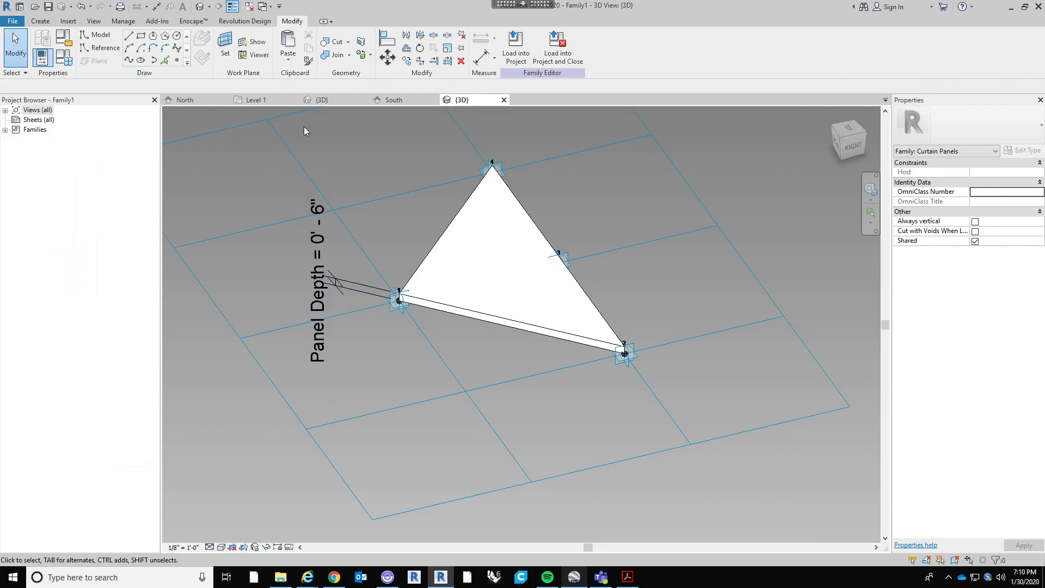
pyautogui.click(49, 7)
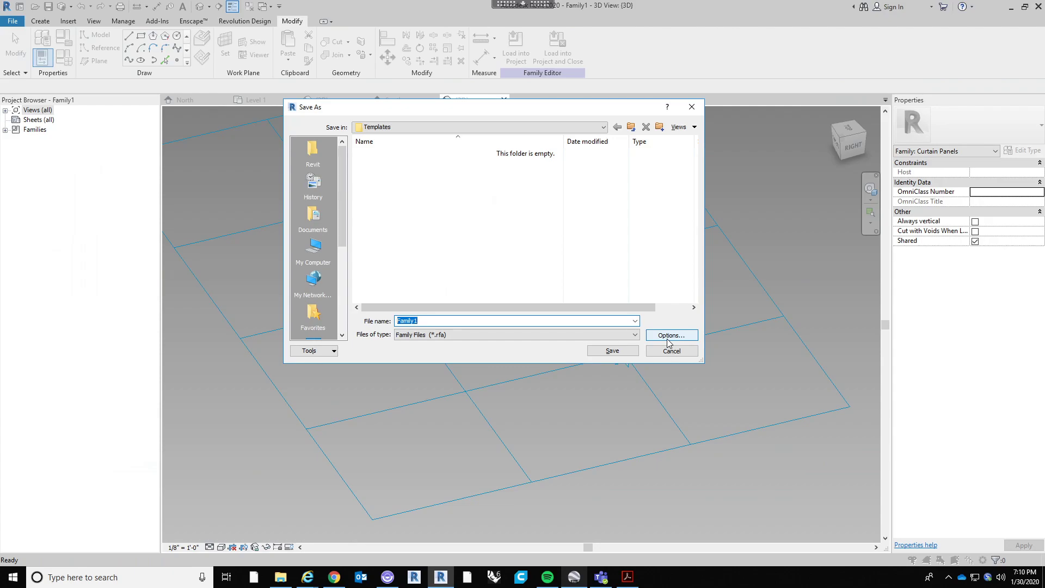
pyautogui.write('Triangle Panel;')
pyautogui.press('Return')
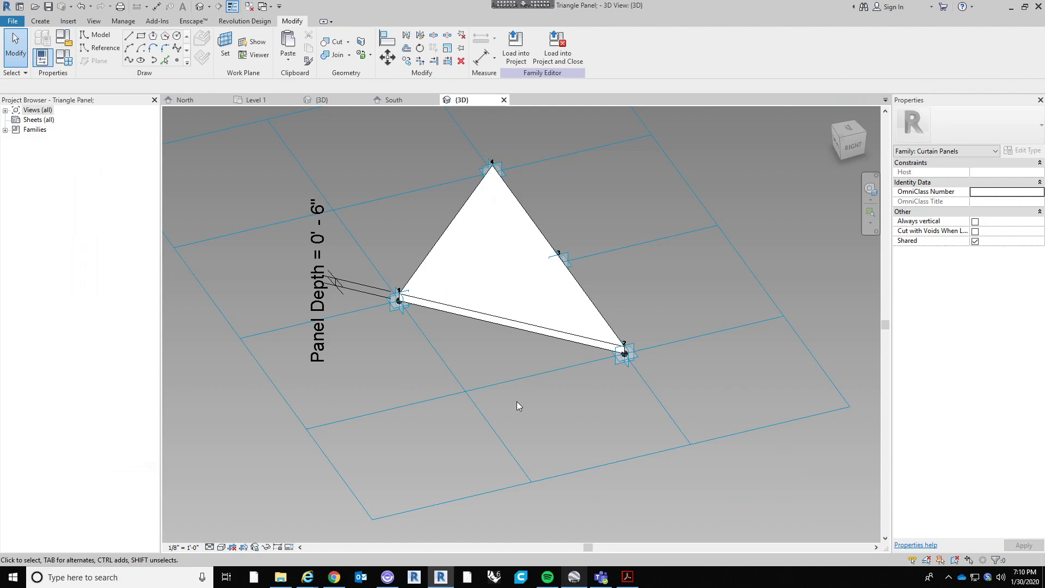
pyautogui.click(48, 7)
# Load the triangular panel family into the project and open the project's 3D view of the sphere mass
pyautogui.moveTo(615, 178); pyautogui.dragTo(612, 224, button='middle')
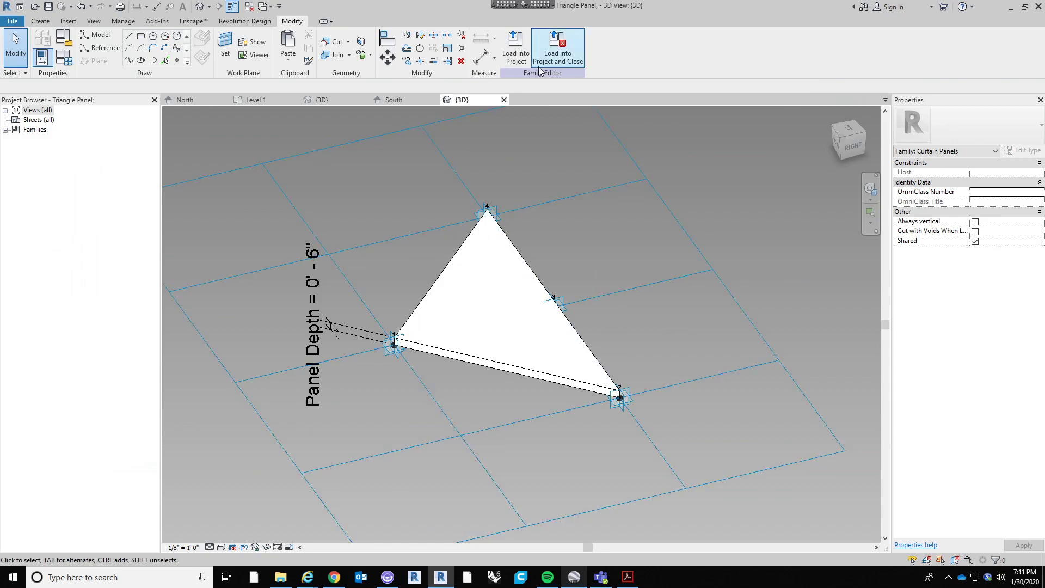
pyautogui.click(523, 53)
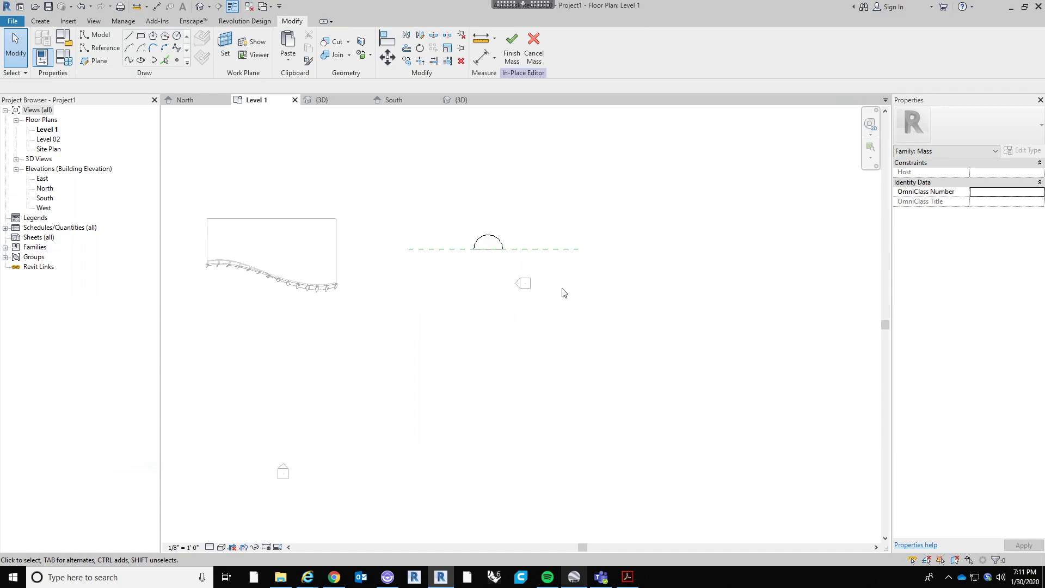
pyautogui.scroll(2, 549, 273)
pyautogui.moveTo(427, 294); pyautogui.dragTo(588, 325, button='middle')
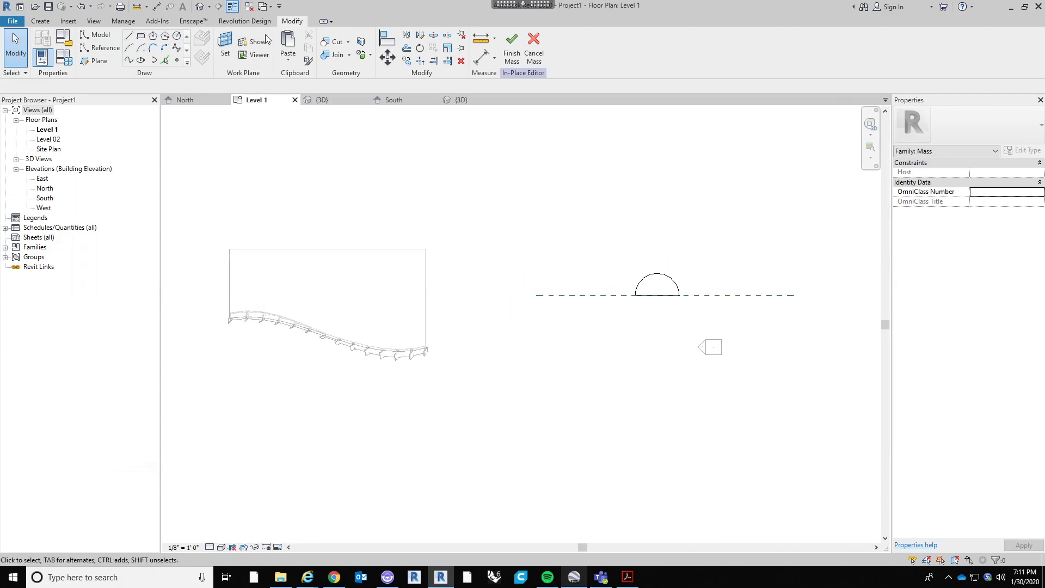
pyautogui.click(200, 9)
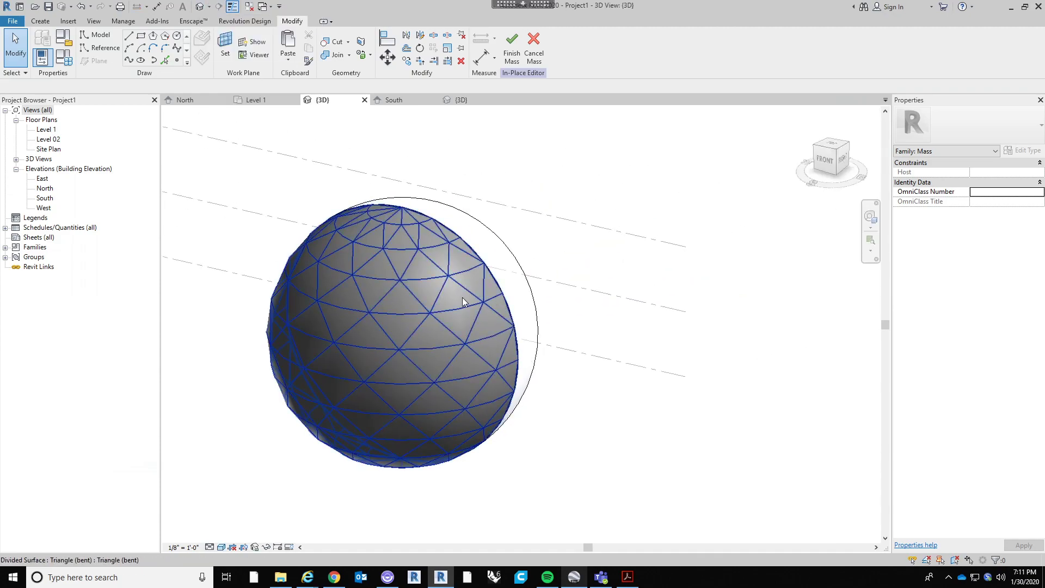
# Apply the Triangle Panel; type to the sphere's Triangle (bent) divided surface and resolve the errors with Delete Type
pyautogui.click(421, 316)
pyautogui.scroll(1, 501, 380)
pyautogui.moveTo(502, 379); pyautogui.dragTo(547, 337, button='middle')
pyautogui.scroll(-2, 467, 398)
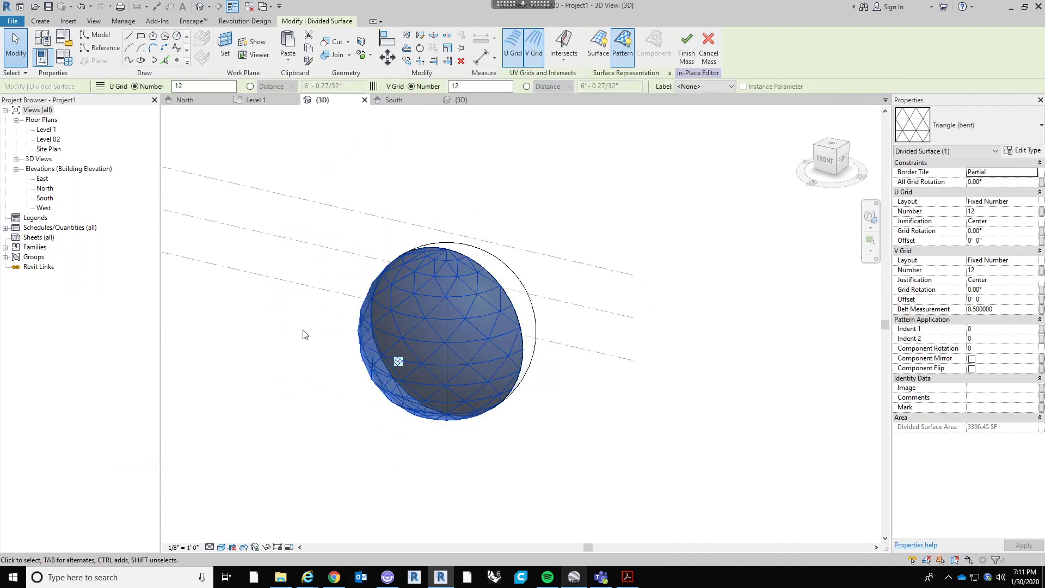
pyautogui.scroll(1, 303, 331)
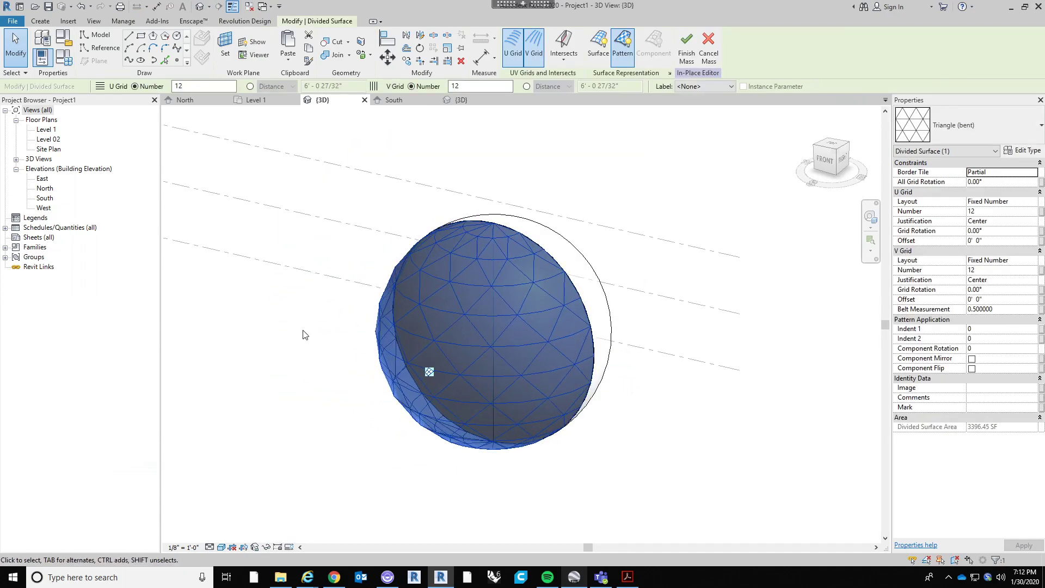
pyautogui.click(989, 129)
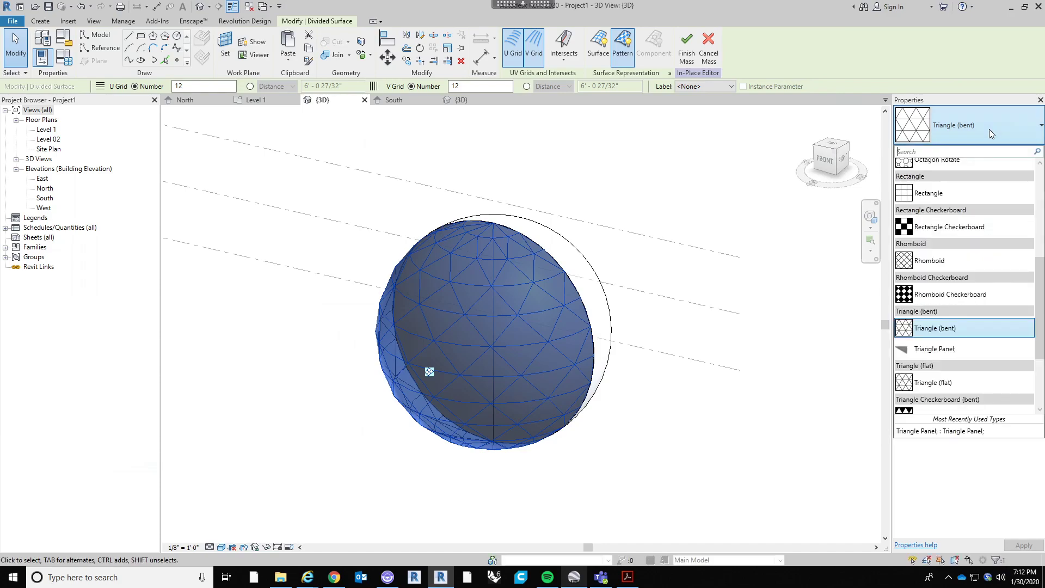
pyautogui.click(959, 351)
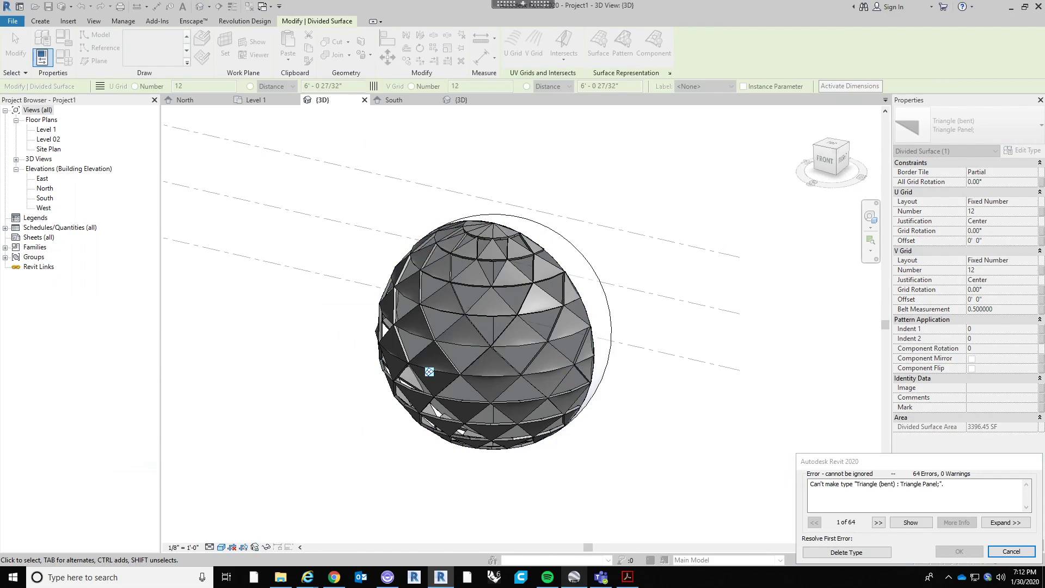
pyautogui.click(850, 554)
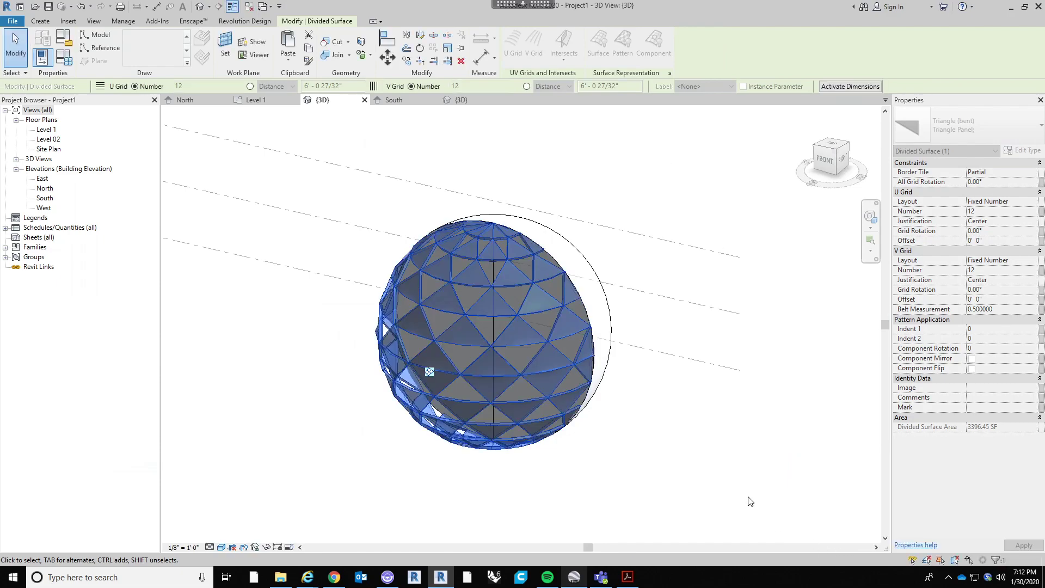
pyautogui.click(688, 430)
# Zoom in on the panelled sphere and review the pattern and panel types available for its divided surface
pyautogui.scroll(4, 486, 355)
pyautogui.keyDown('shift'); pyautogui.moveTo(453, 387); pyautogui.dragTo(484, 411, button='middle'); pyautogui.keyUp('shift')
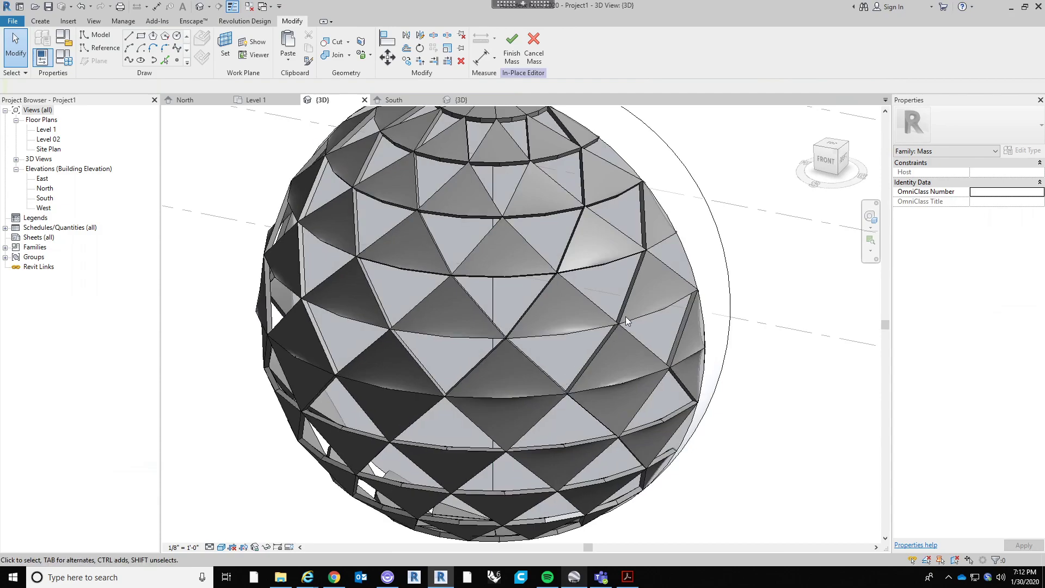
pyautogui.click(688, 257)
pyautogui.scroll(-3, 697, 334)
pyautogui.scroll(6, 562, 212)
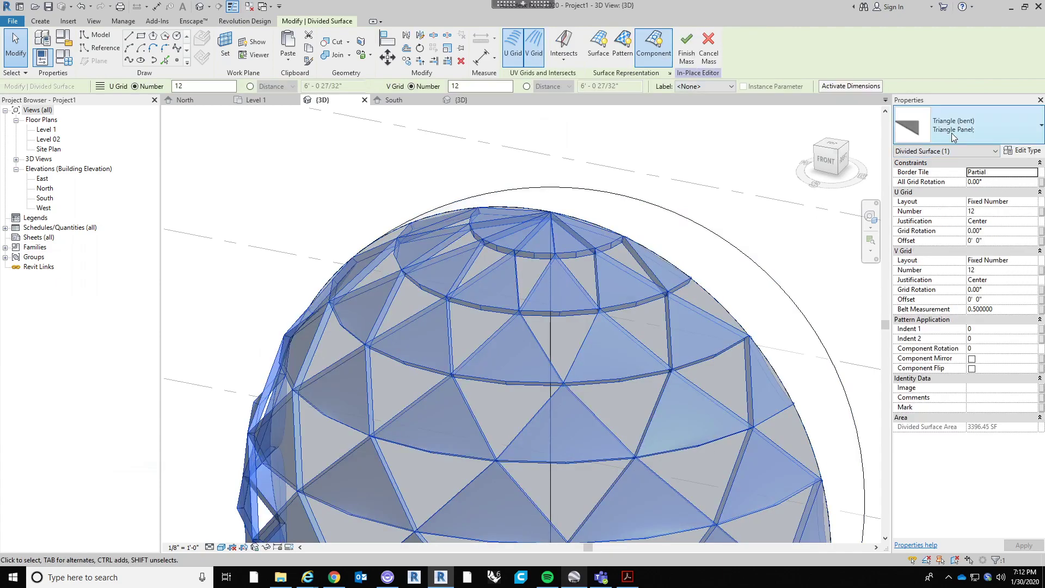
pyautogui.click(951, 133)
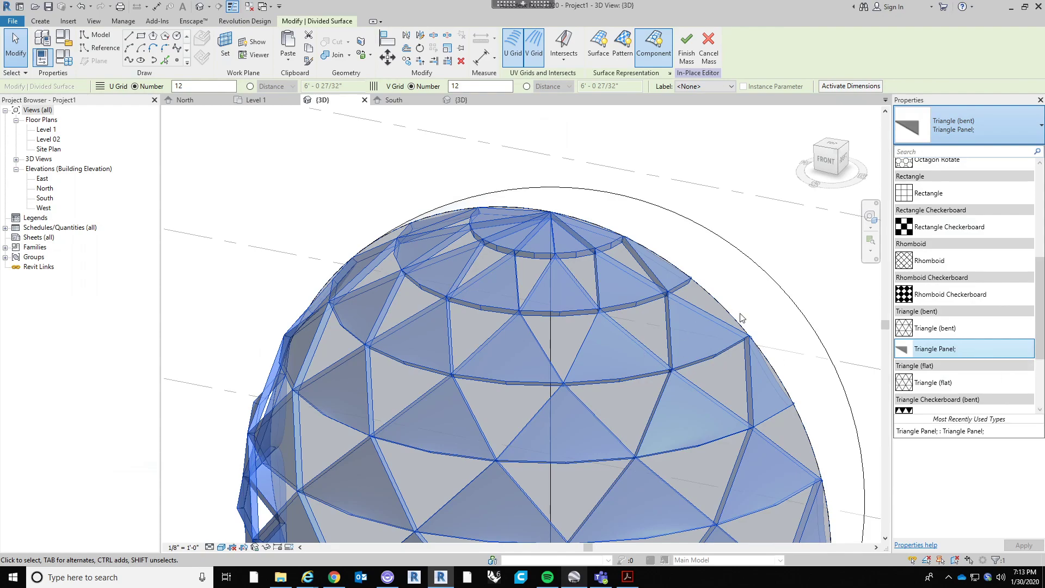
pyautogui.click(727, 226)
# Examine the triangular panels and the openings between them from several angles around the sphere
pyautogui.keyDown('shift'); pyautogui.moveTo(728, 226); pyautogui.dragTo(648, 271, button='middle'); pyautogui.keyUp('shift')
pyautogui.scroll(2, 653, 251)
pyautogui.scroll(2, 648, 271)
pyautogui.scroll(-3, 672, 250)
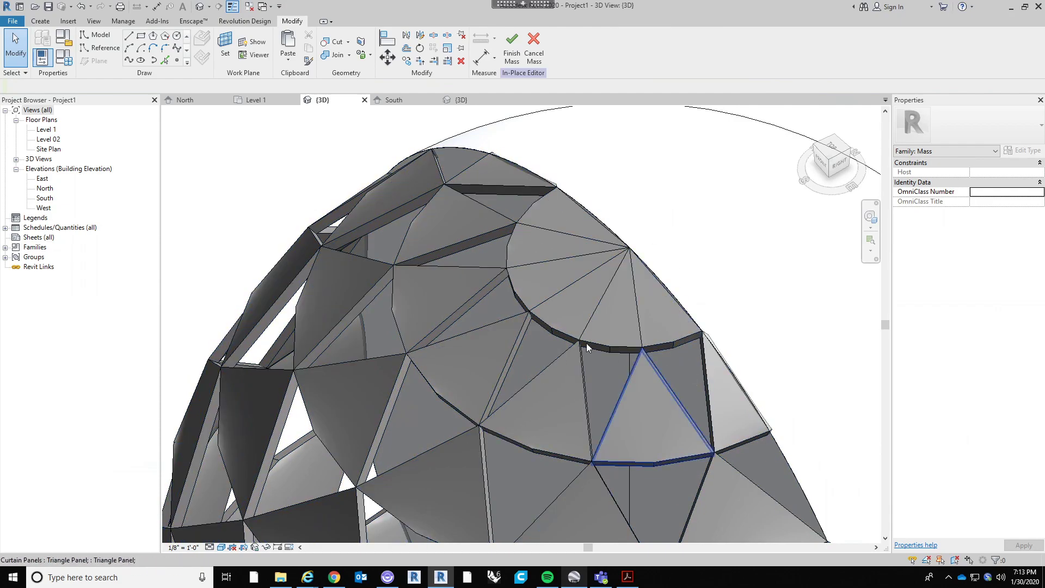
pyautogui.keyDown('shift'); pyautogui.moveTo(533, 200); pyautogui.dragTo(605, 275, button='middle'); pyautogui.keyUp('shift')
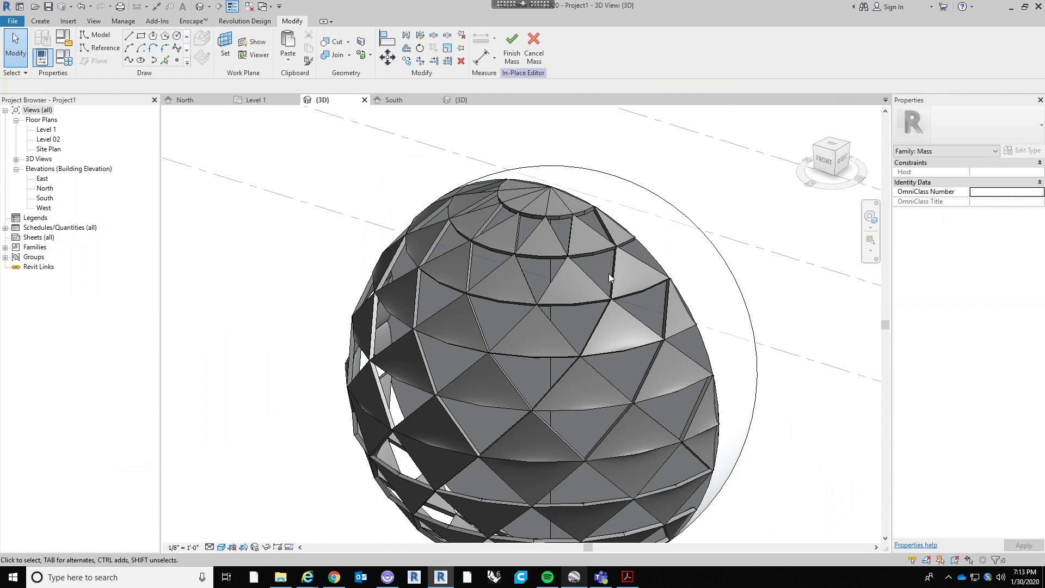
pyautogui.moveTo(630, 283); pyautogui.dragTo(603, 244, button='middle')
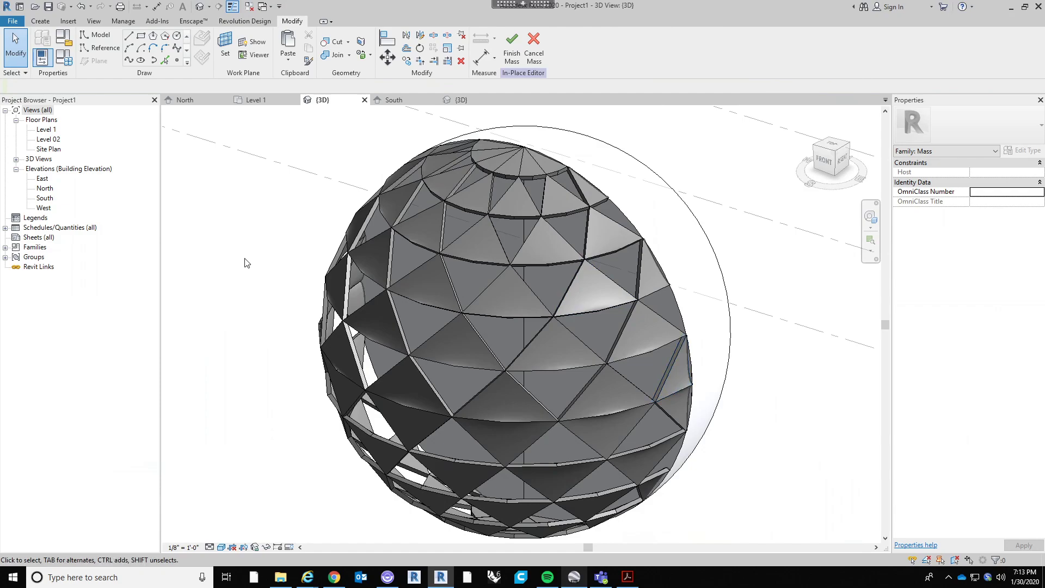
pyautogui.moveTo(681, 254); pyautogui.dragTo(533, 293, button='middle')
pyautogui.scroll(5, 501, 277)
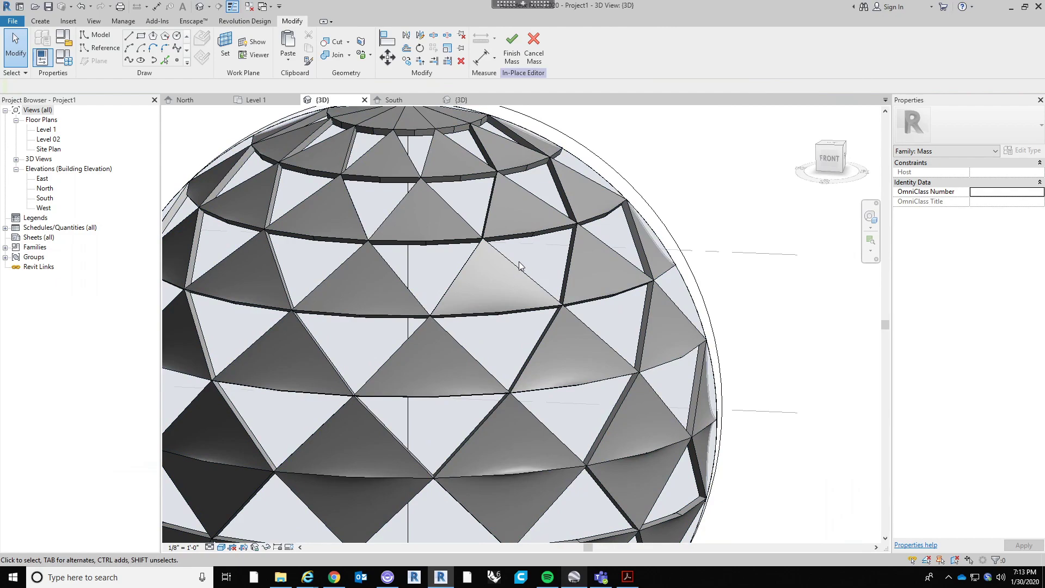
# Set the Panel Depth type parameter of the sphere's triangular panels to 0' 2"
pyautogui.click(590, 172)
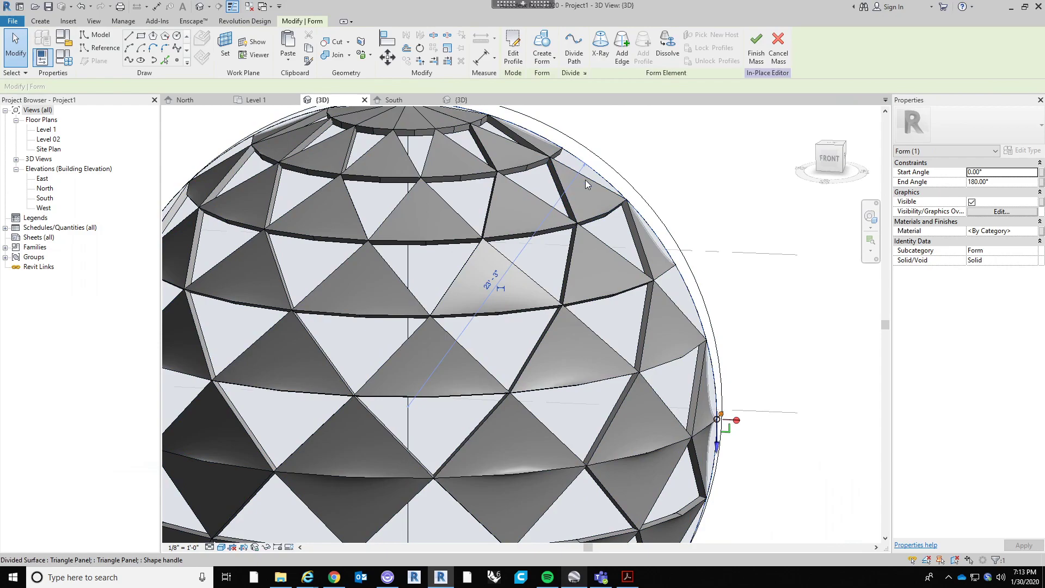
pyautogui.click(586, 180)
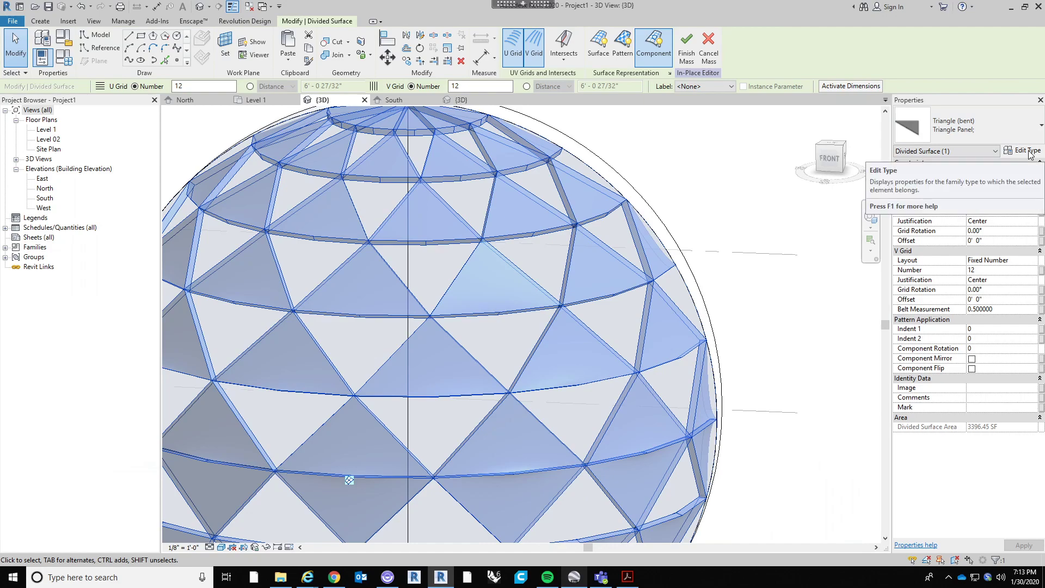
pyautogui.click(1027, 151)
pyautogui.moveTo(801, 174); pyautogui.dragTo(716, 108)
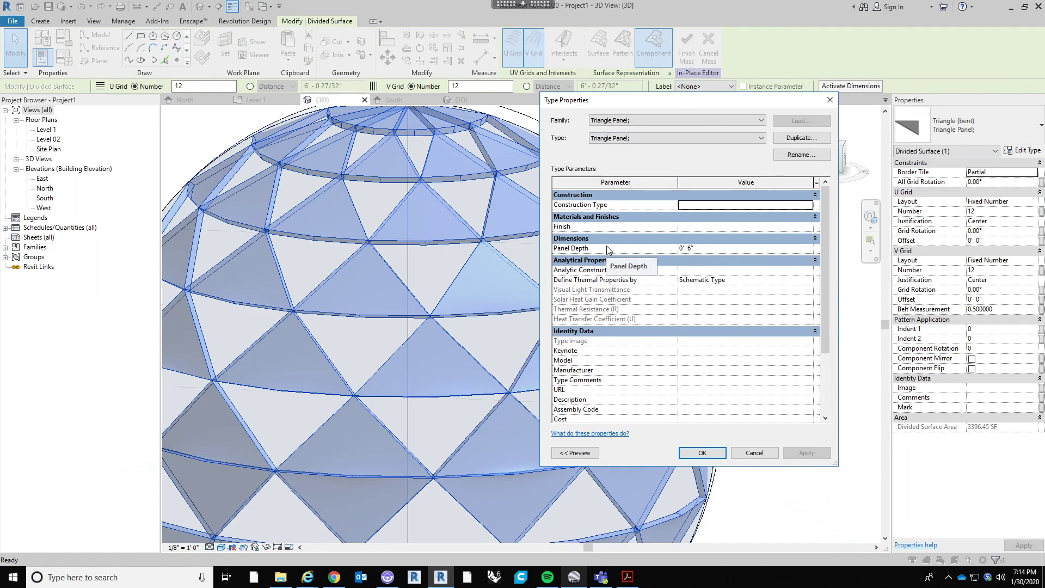
pyautogui.click(698, 248)
pyautogui.write('2')
pyautogui.press('Return')
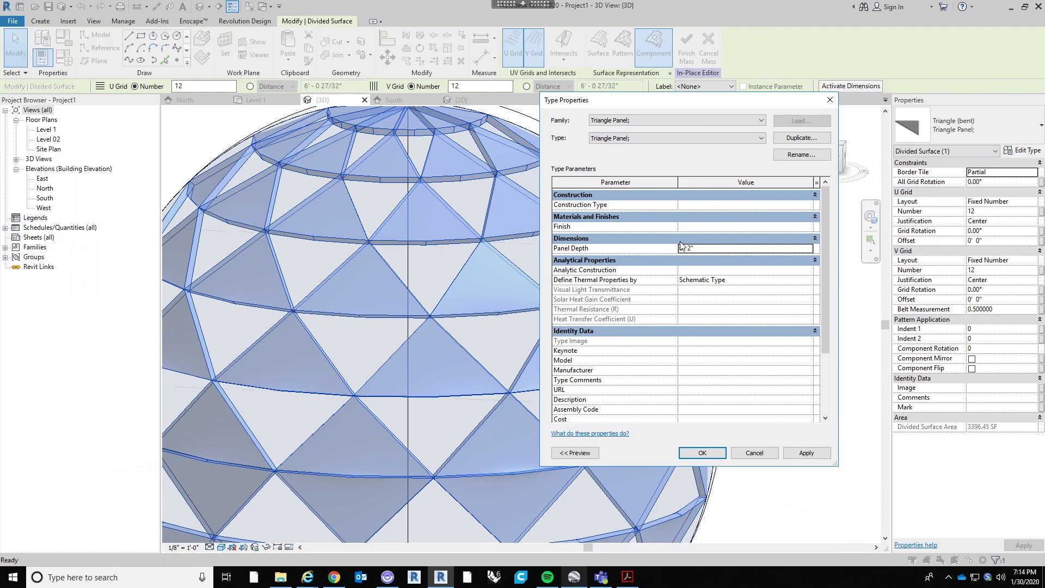
pyautogui.click(702, 455)
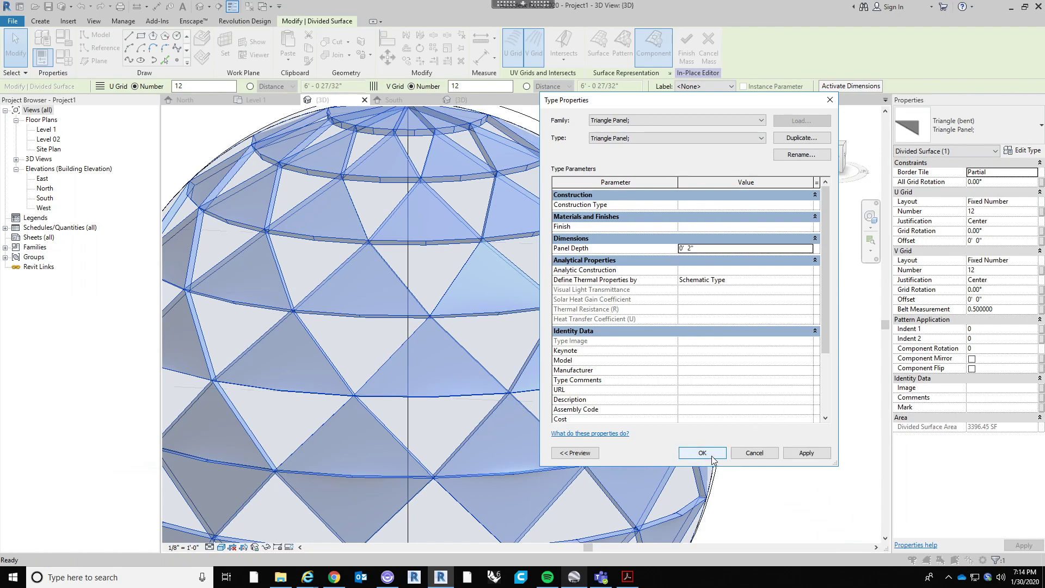
pyautogui.click(721, 257)
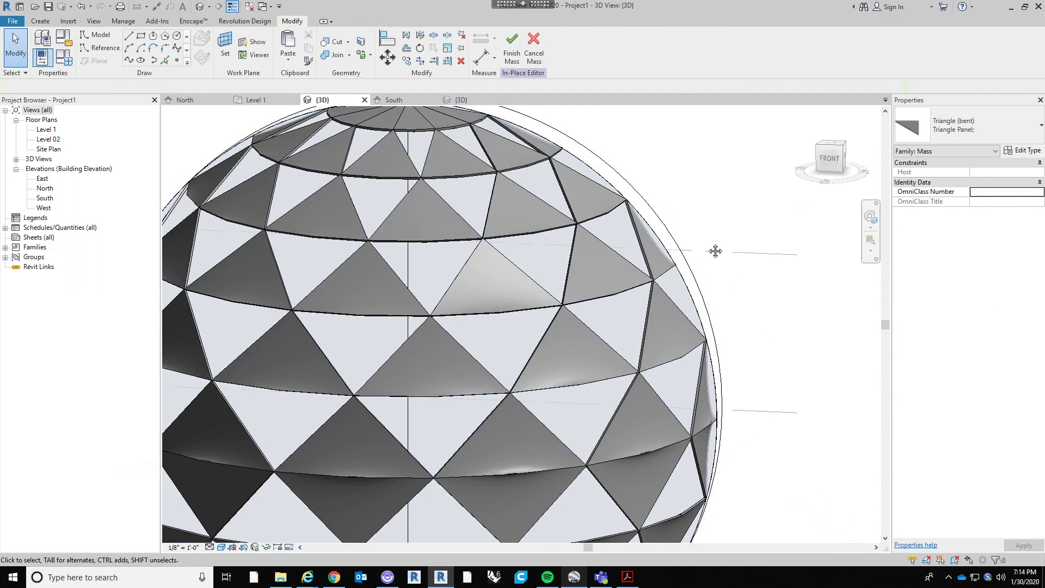
pyautogui.scroll(-5, 742, 306)
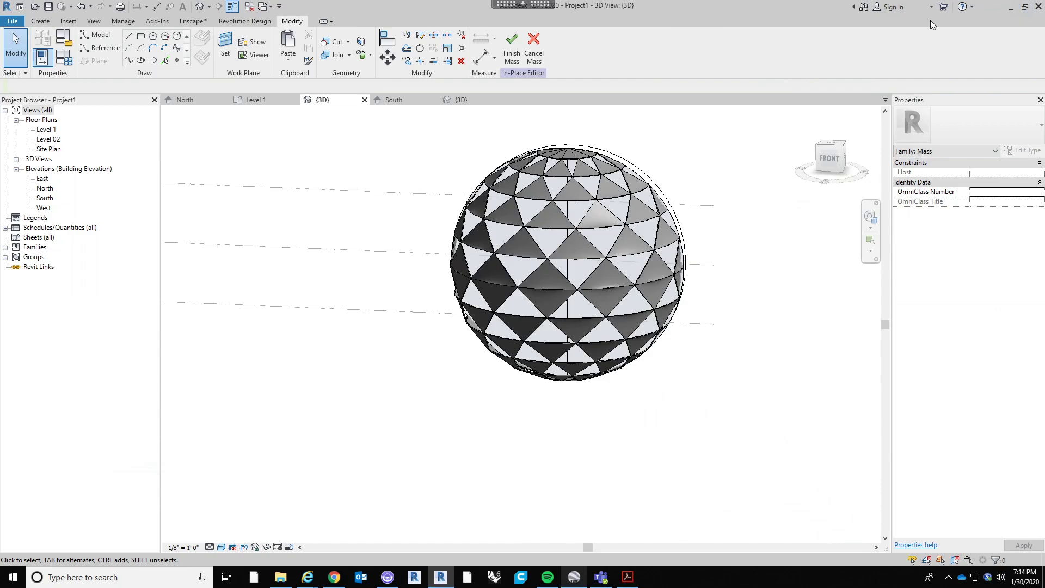
pyautogui.moveTo(736, 228); pyautogui.dragTo(704, 275, button='middle')
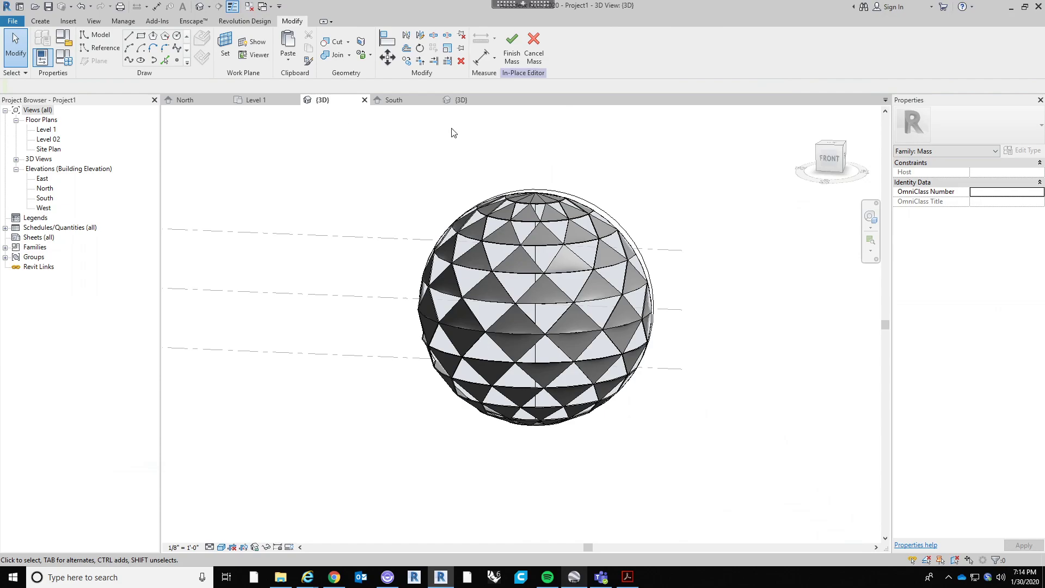
# Open the Triangle Panel; family's 3D view and inspect the panel form's edges and thickness
pyautogui.click(464, 100)
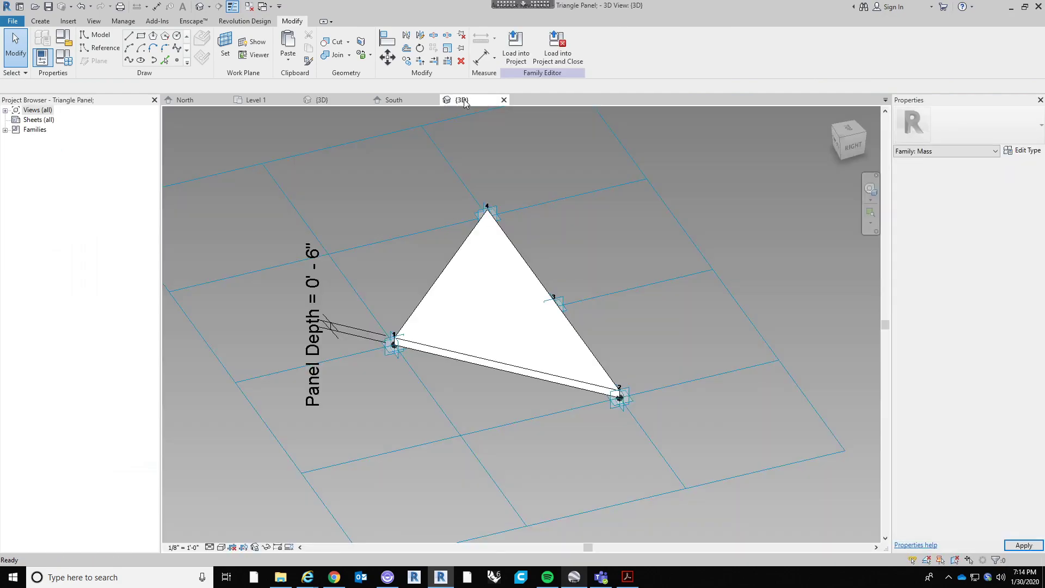
pyautogui.keyDown('shift'); pyautogui.moveTo(720, 326); pyautogui.dragTo(543, 424, button='middle'); pyautogui.keyUp('shift')
pyautogui.scroll(4, 531, 384)
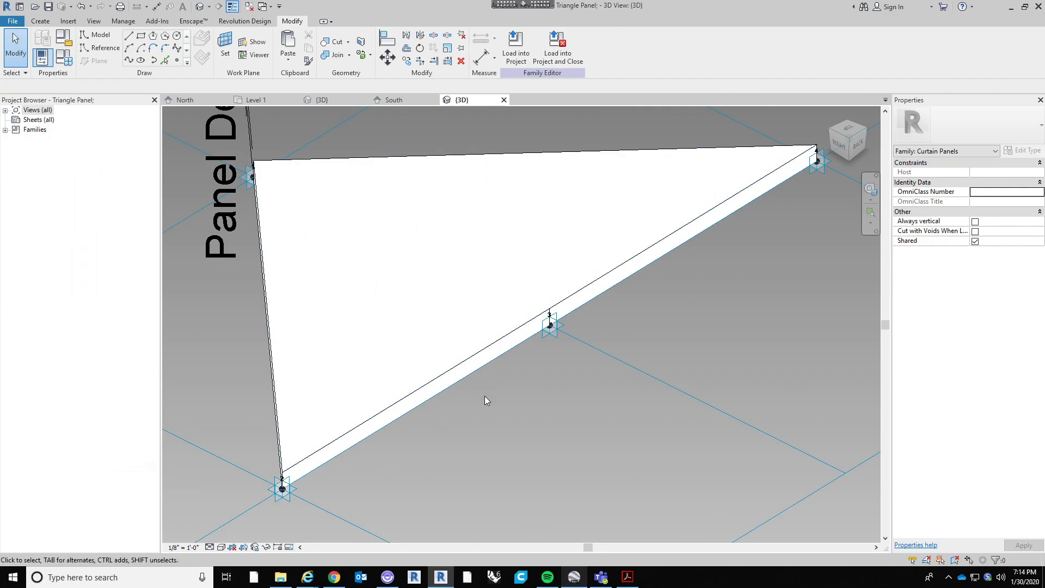
pyautogui.scroll(-3, 494, 408)
pyautogui.scroll(2, 432, 346)
pyautogui.keyDown('shift'); pyautogui.moveTo(412, 355); pyautogui.dragTo(501, 420, button='middle'); pyautogui.keyUp('shift')
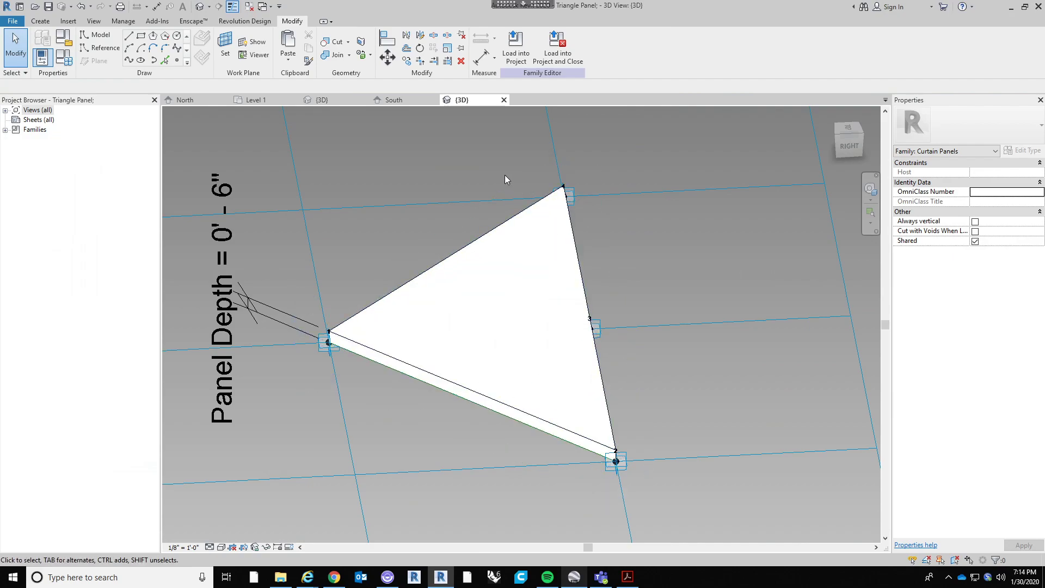
# Switch to the project's South elevation and review the list of open windows
pyautogui.click(422, 104)
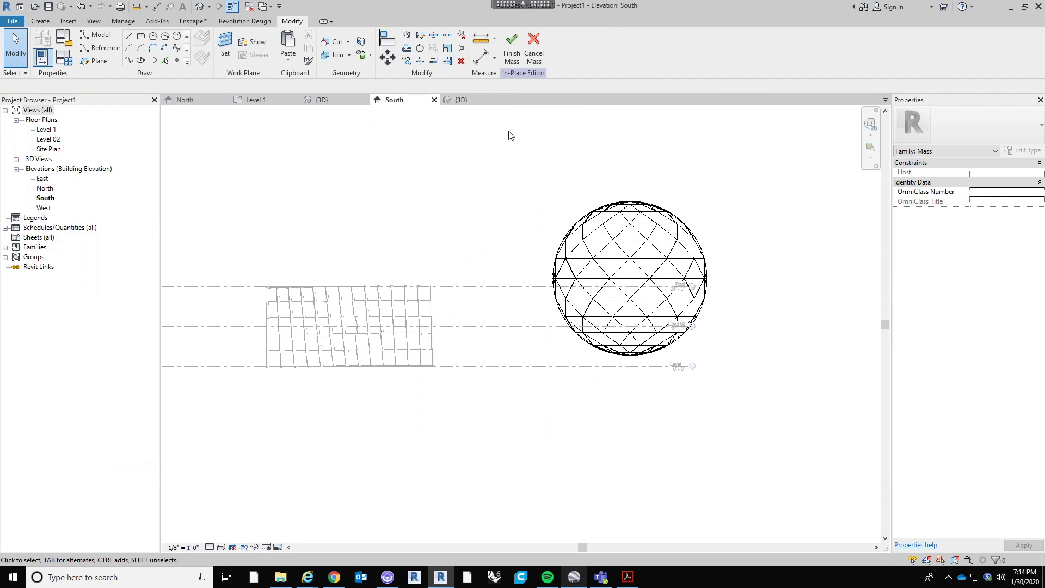
pyautogui.click(93, 22)
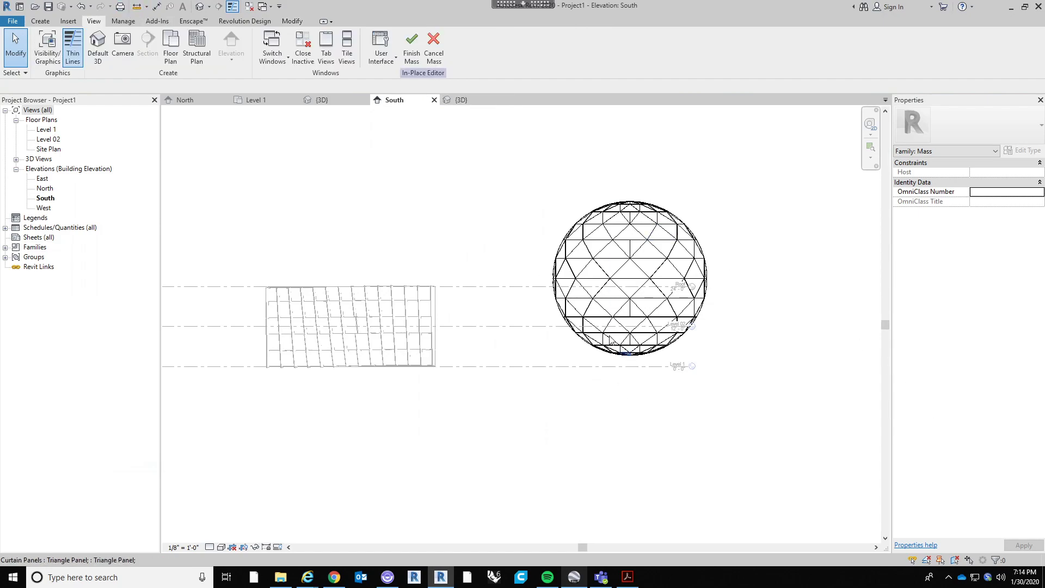
pyautogui.click(279, 59)
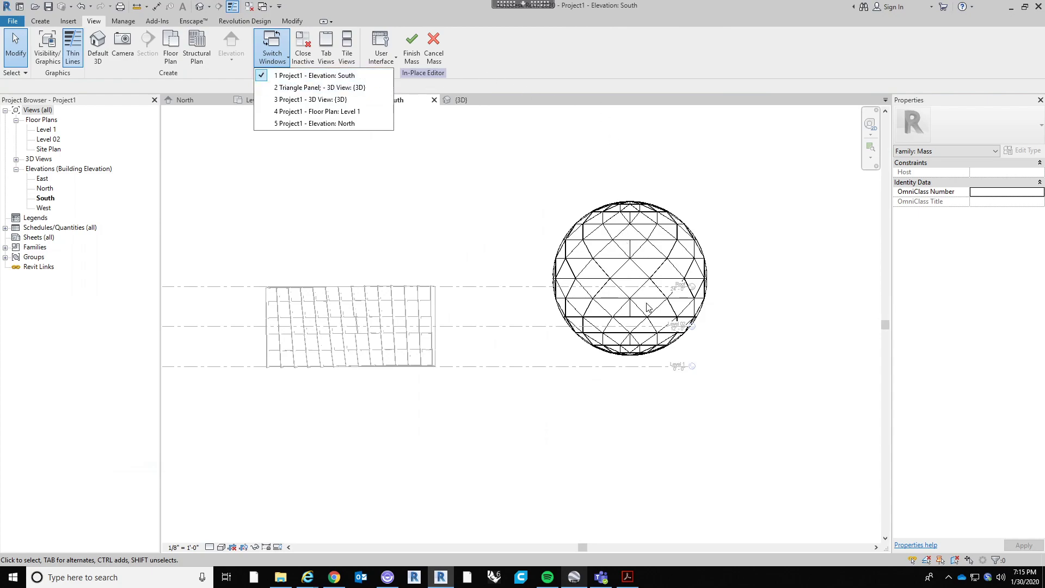
pyautogui.click(731, 186)
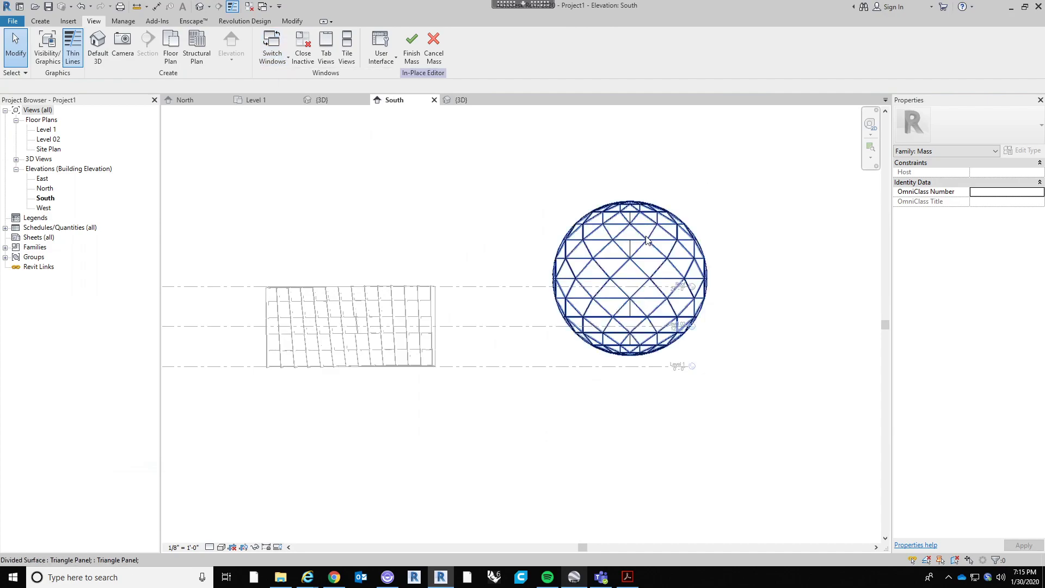
# Check the type properties of the sphere's divided surface in the South elevation, leaving nothing selected
pyautogui.click(662, 262)
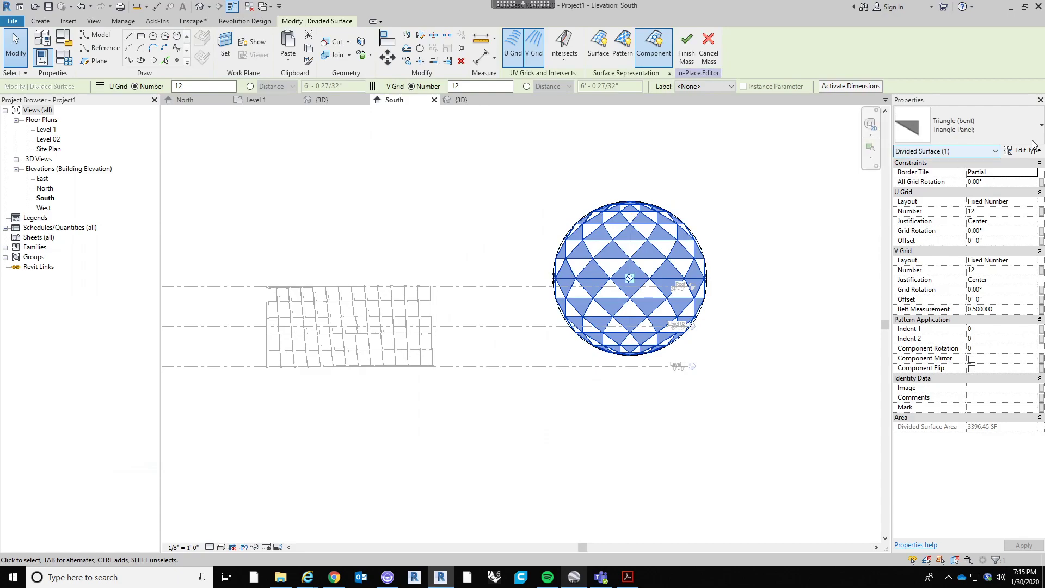
pyautogui.click(1027, 151)
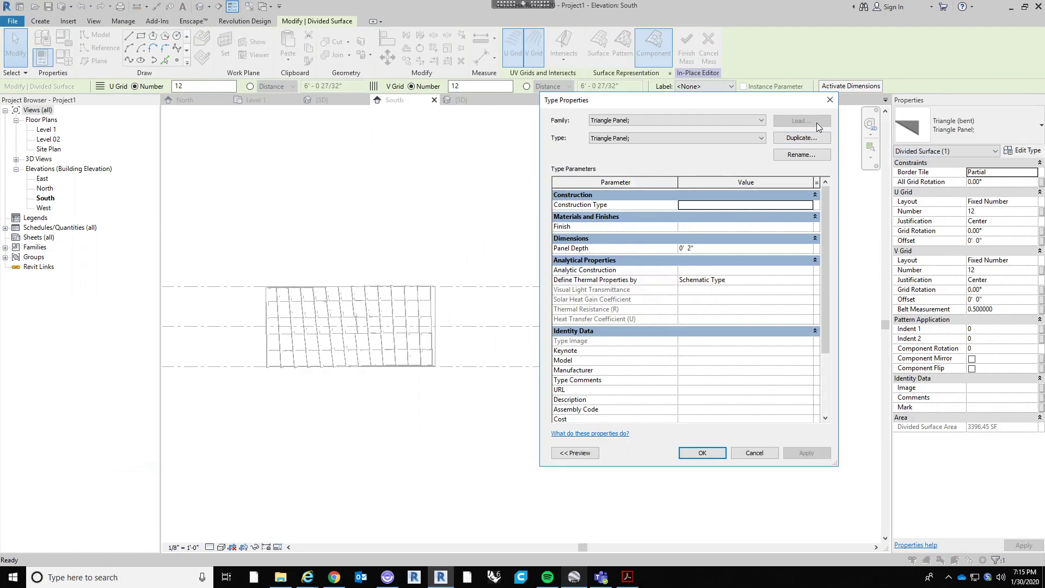
pyautogui.click(830, 100)
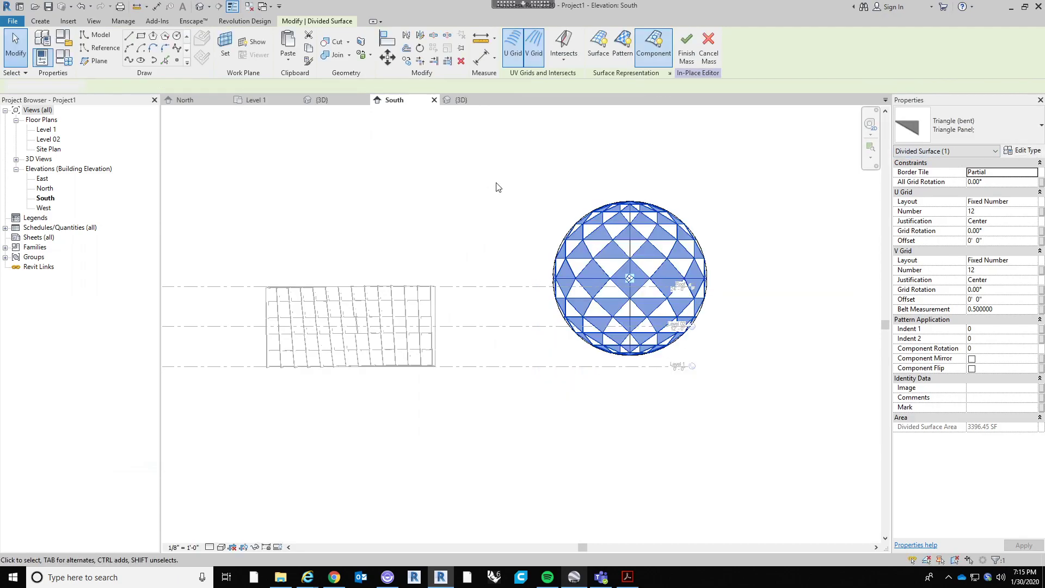
pyautogui.click(497, 187)
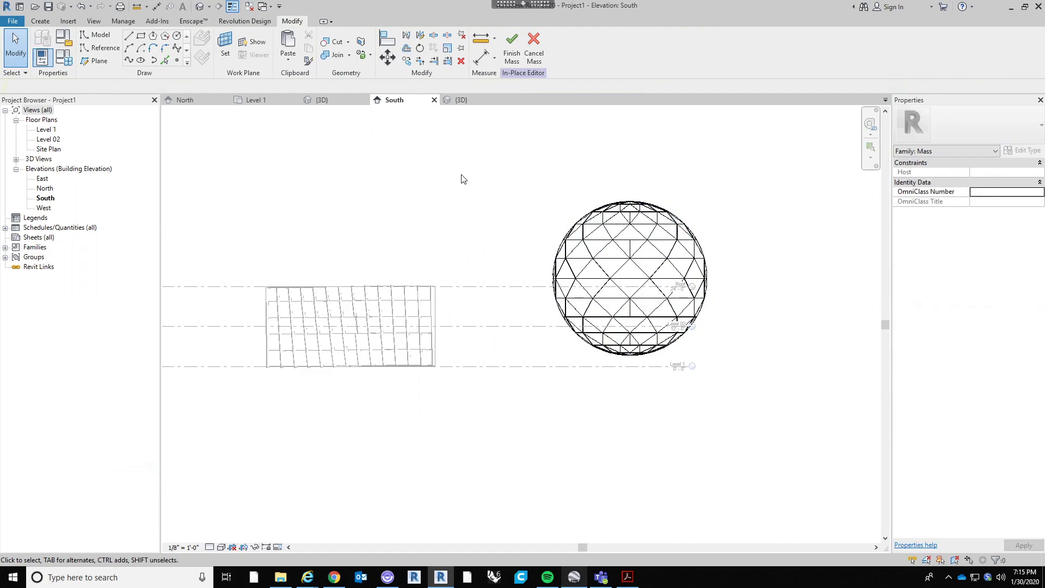
pyautogui.press('Tab')
pyautogui.click(624, 247)
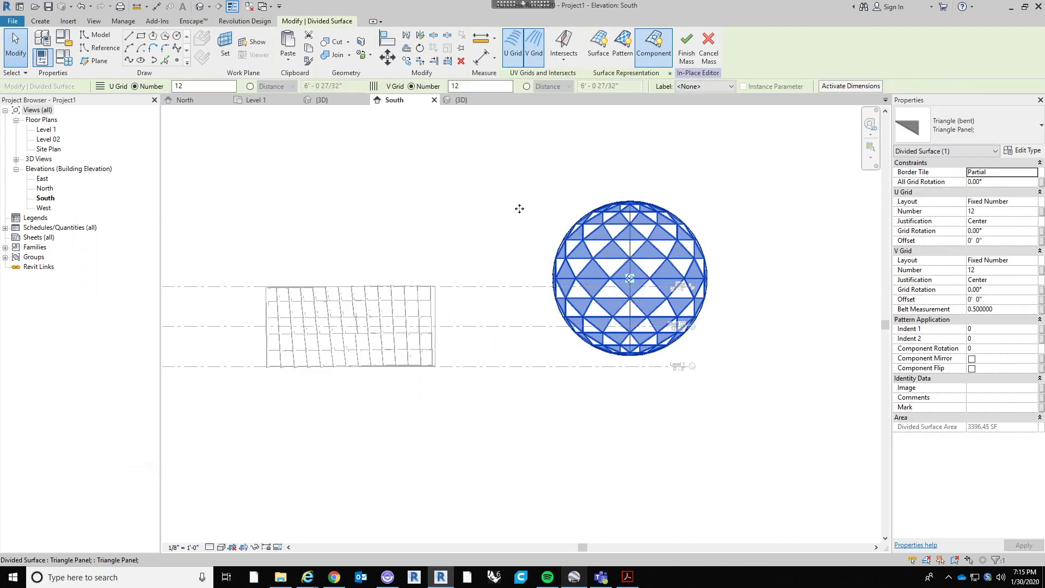
pyautogui.press('Escape')
# Revisit the panel family's view and the South elevation, and return to the project's default 3D view
pyautogui.click(464, 99)
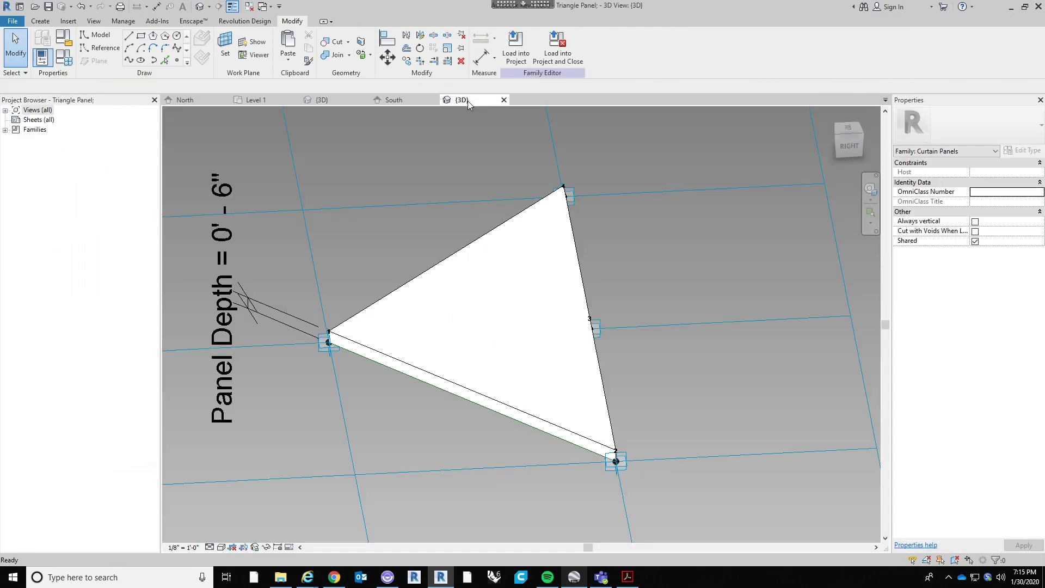
pyautogui.click(413, 103)
pyautogui.moveTo(704, 226); pyautogui.dragTo(600, 288, button='middle')
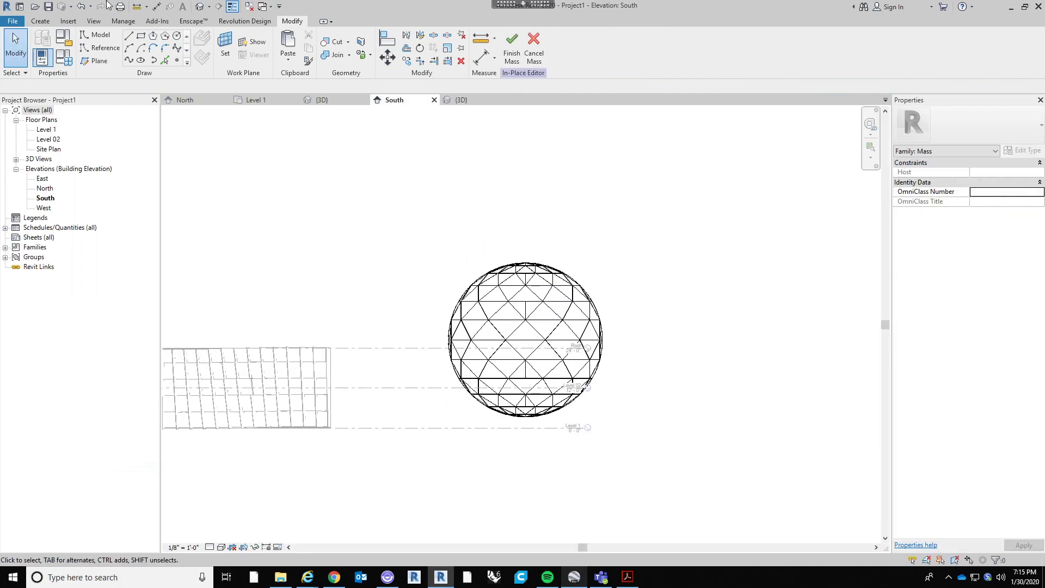
pyautogui.click(199, 5)
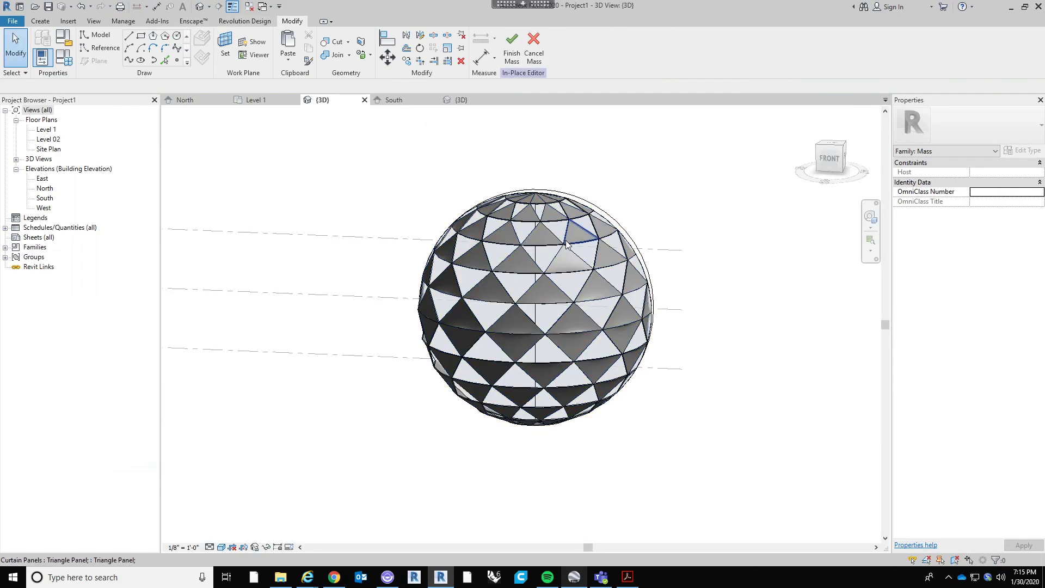
# Set both the U Grid and V Grid numbers of the sphere's divided surface to 11 and accept the resulting warnings
pyautogui.click(580, 256)
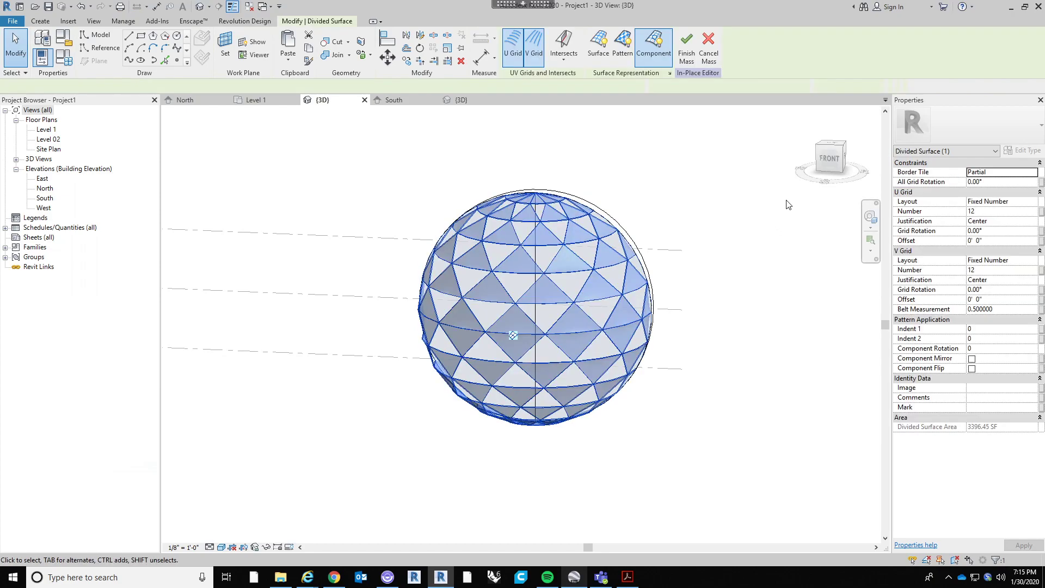
pyautogui.click(983, 212)
pyautogui.write('11')
pyautogui.click(984, 271)
pyautogui.write('11')
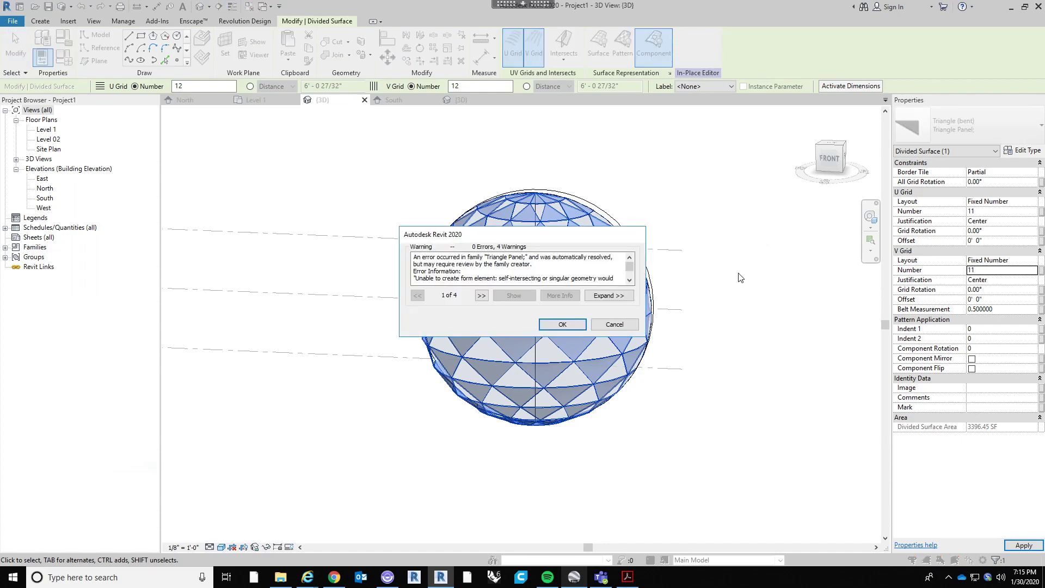
pyautogui.click(562, 324)
pyautogui.keyDown('shift'); pyautogui.moveTo(737, 299); pyautogui.dragTo(804, 366, button='middle'); pyautogui.keyUp('shift')
pyautogui.click(727, 318)
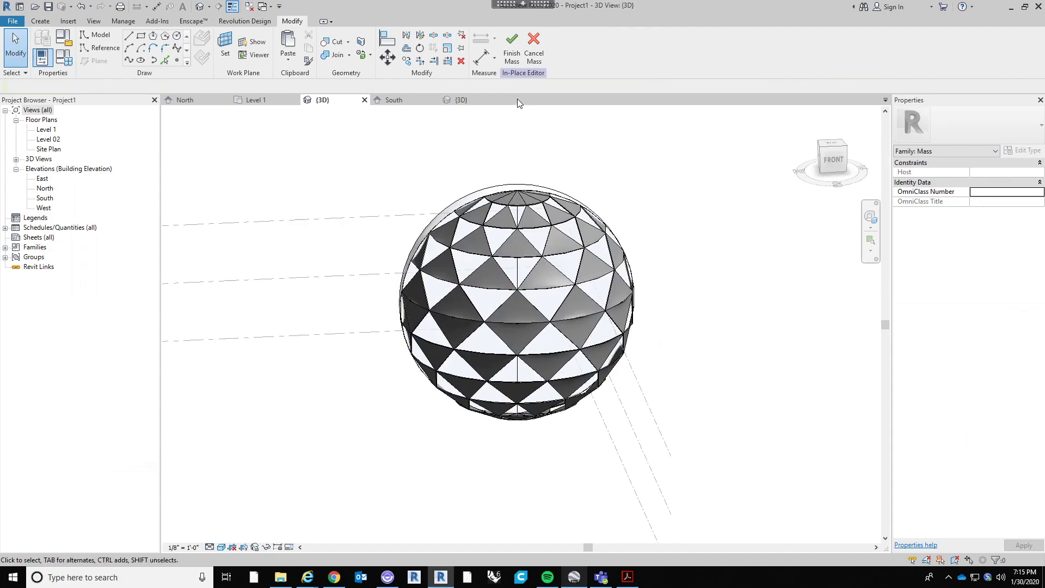
# Return to the Triangle Panel; family's 3D view and check the panel's reference line chain, leaving nothing selected
pyautogui.click(474, 100)
pyautogui.keyDown('shift'); pyautogui.moveTo(741, 473); pyautogui.dragTo(572, 477, button='middle'); pyautogui.keyUp('shift')
pyautogui.scroll(1, 475, 368)
pyautogui.moveTo(475, 368); pyautogui.dragTo(536, 302, button='middle')
pyautogui.scroll(-2, 536, 303)
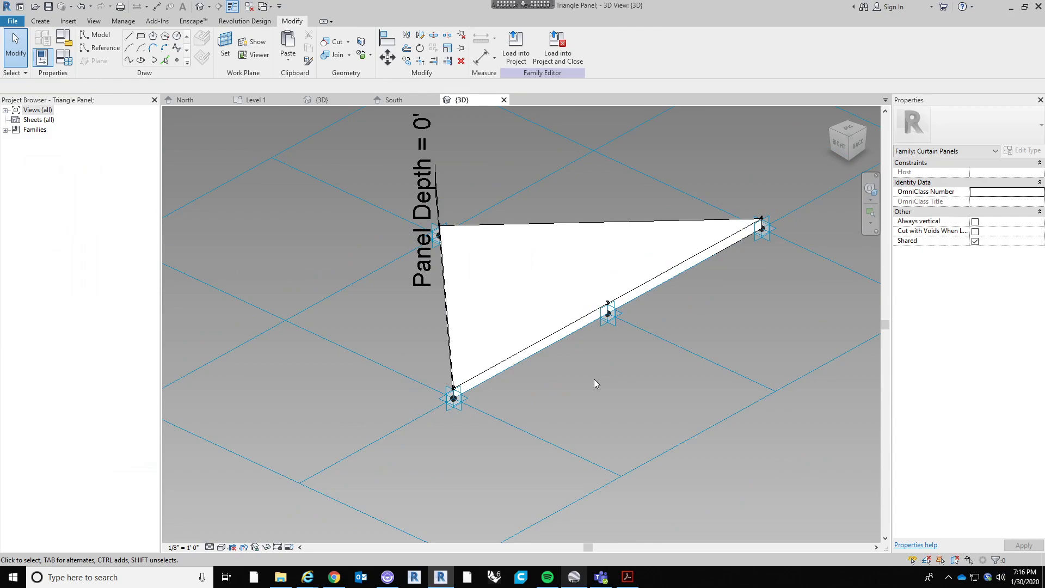
pyautogui.press('Tab')
pyautogui.click(574, 333)
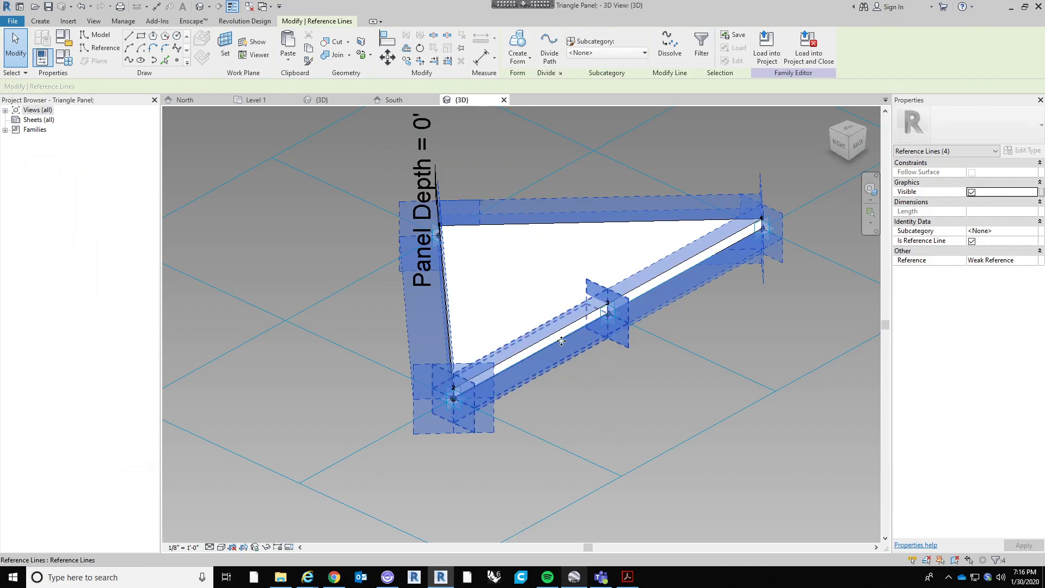
pyautogui.click(553, 374)
# Select the triangular panel form and temporarily hide that element in the view
pyautogui.keyDown('shift'); pyautogui.moveTo(585, 417); pyautogui.dragTo(581, 337, button='middle'); pyautogui.keyUp('shift')
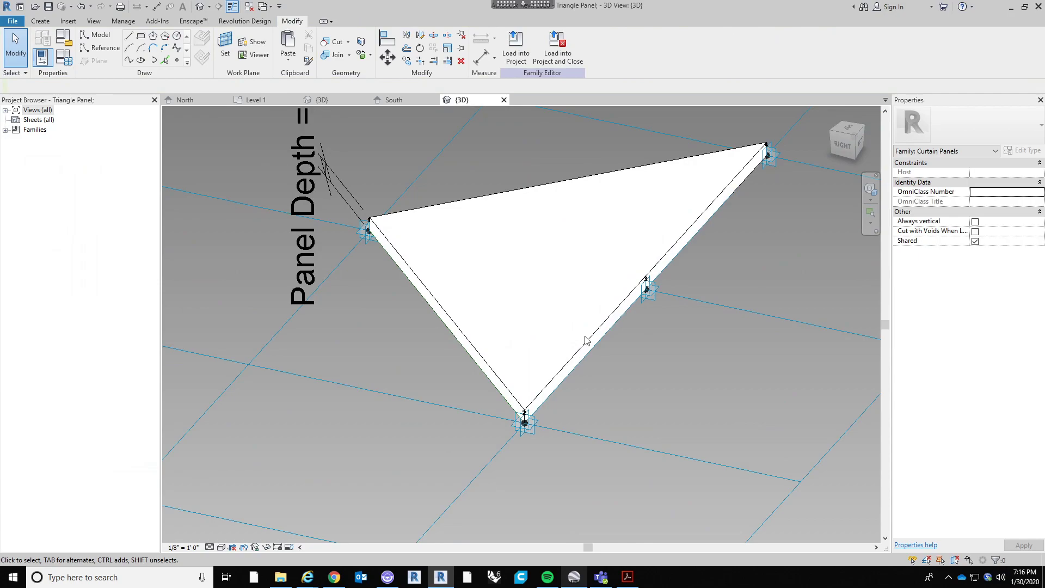
pyautogui.press('Tab')
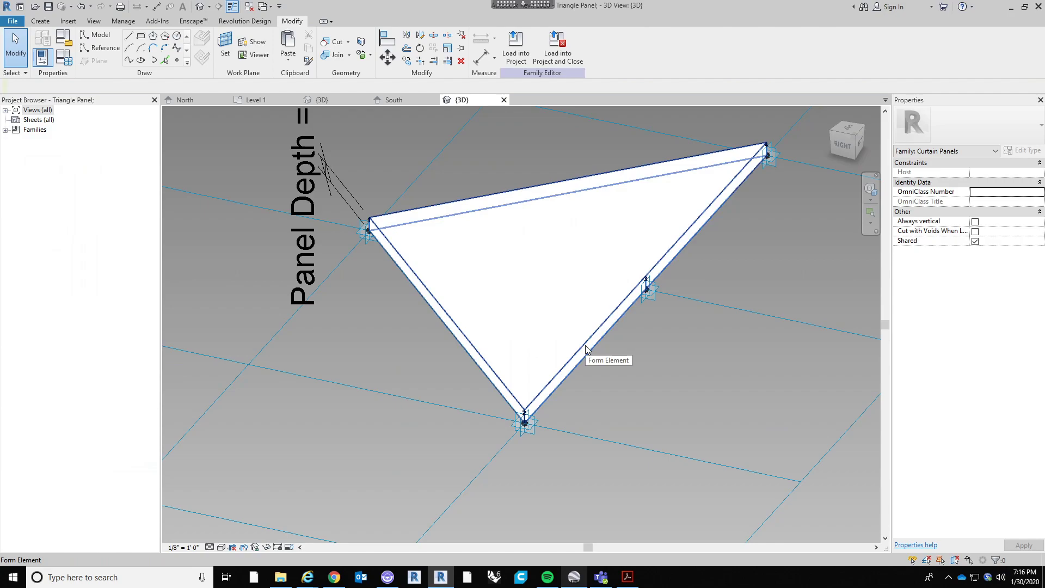
pyautogui.click(585, 348)
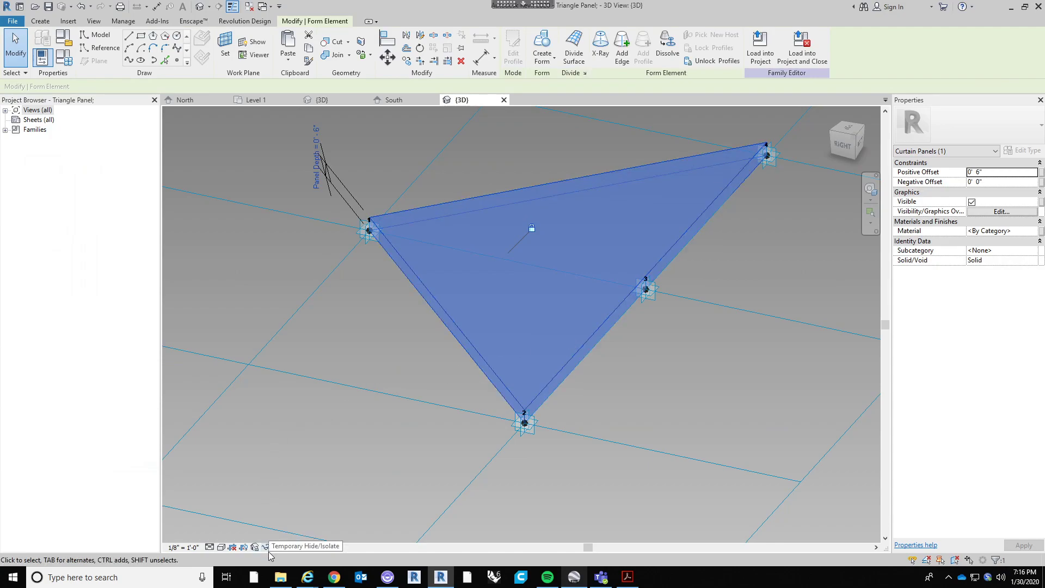
pyautogui.rightClick(641, 341)
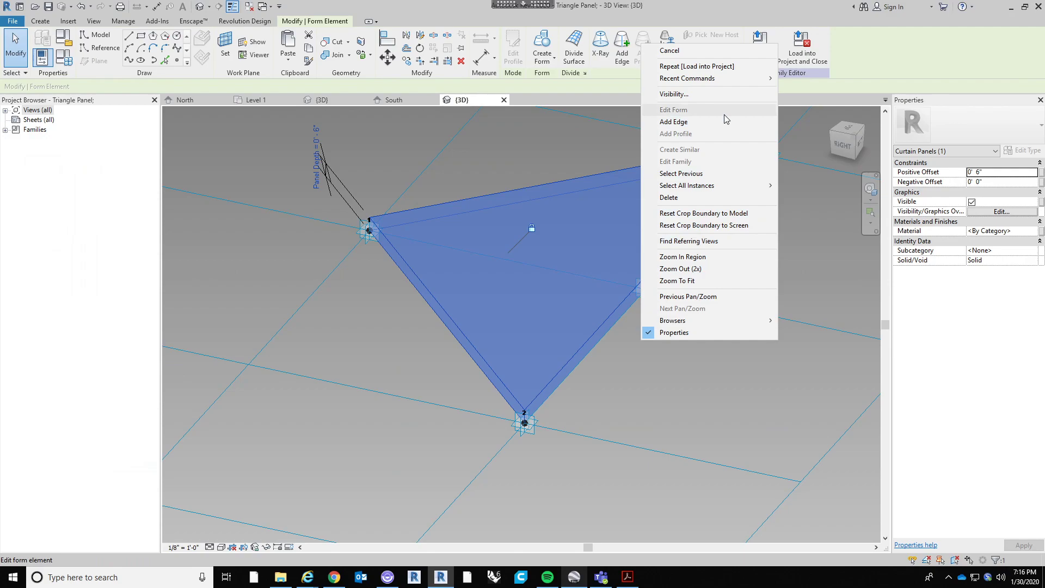
pyautogui.click(267, 548)
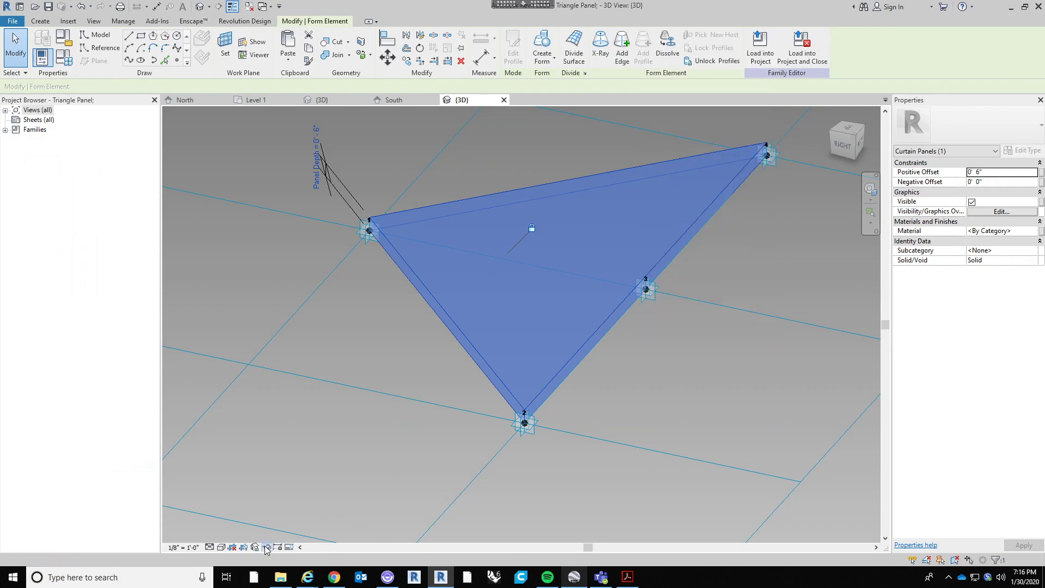
pyautogui.click(266, 548)
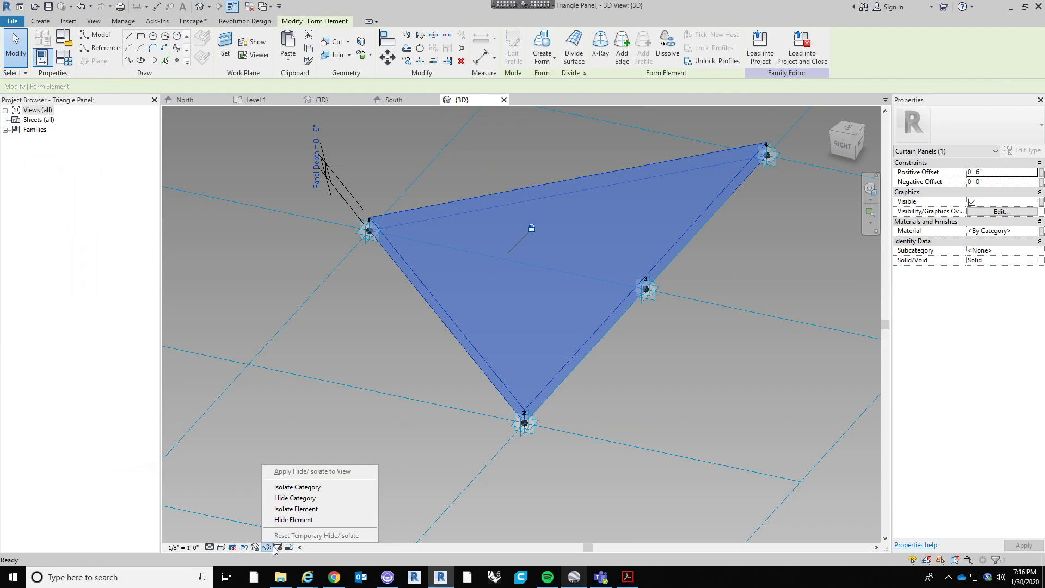
pyautogui.click(324, 524)
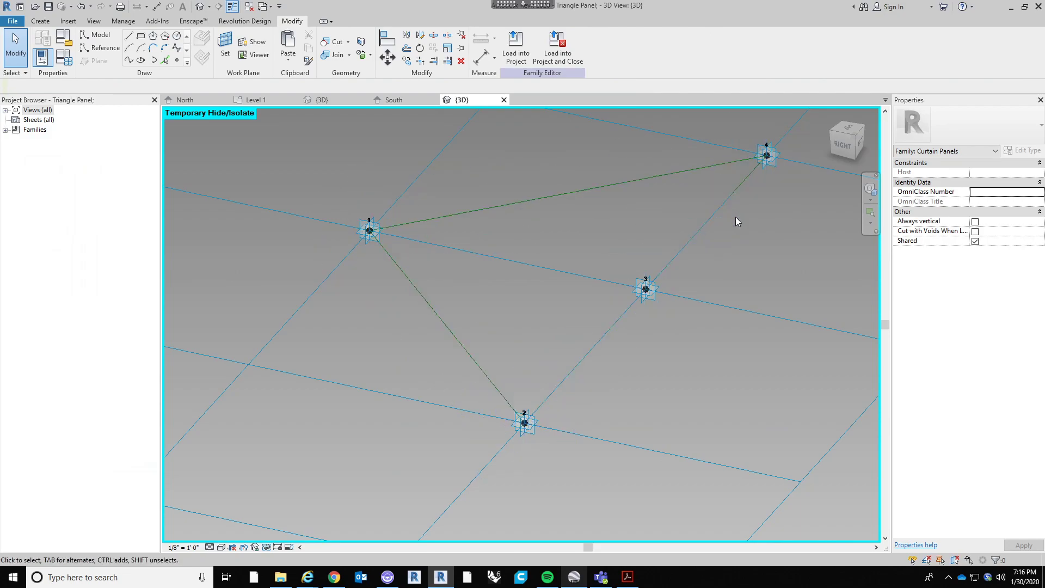
# Place a reference point near the middle of the reference line between adaptive points 1 and 4
pyautogui.moveTo(730, 250); pyautogui.dragTo(710, 283, button='middle')
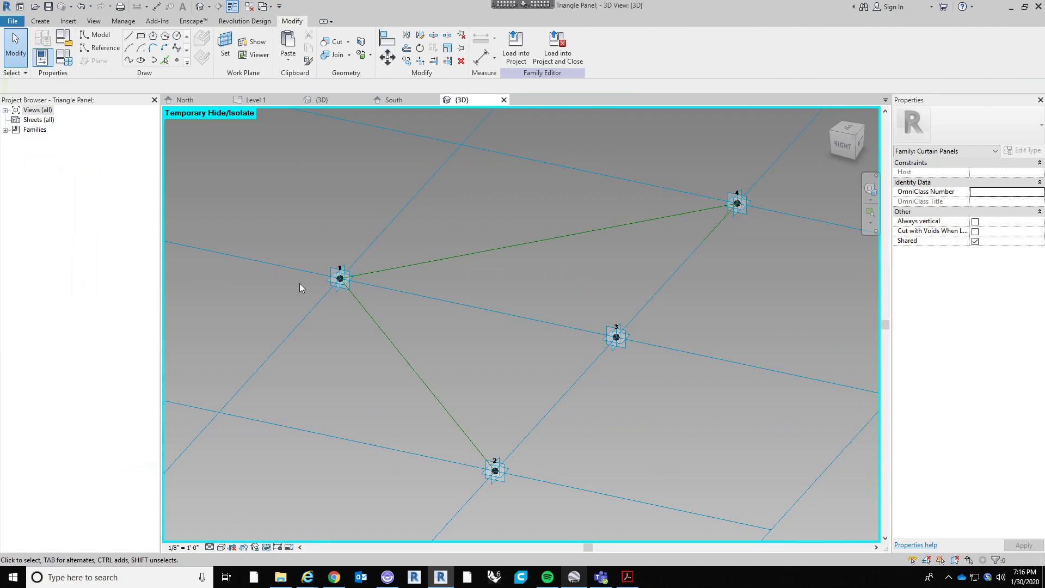
pyautogui.moveTo(594, 359); pyautogui.dragTo(514, 392, button='middle')
pyautogui.scroll(-3, 492, 335)
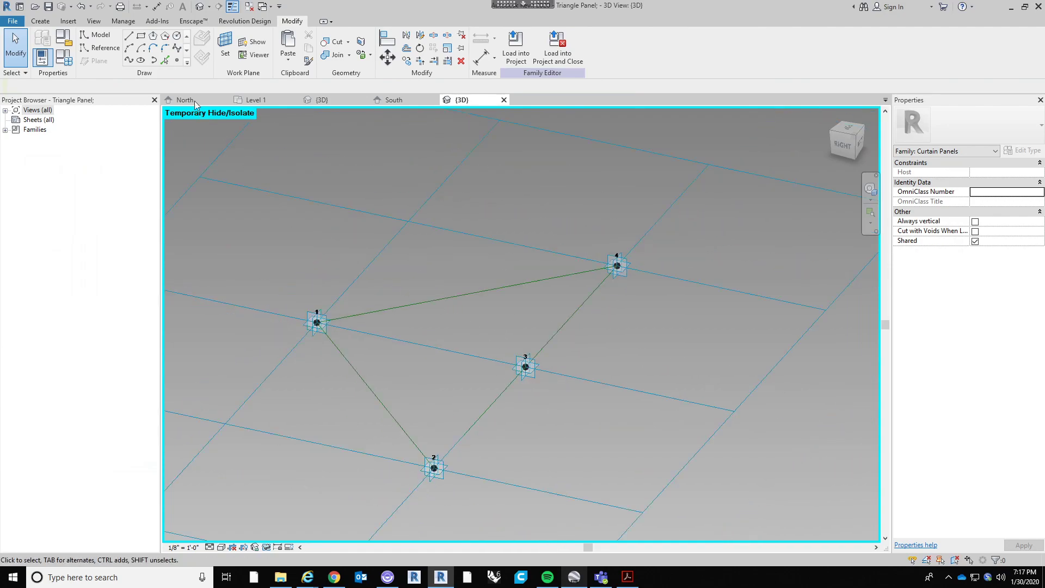
pyautogui.click(177, 61)
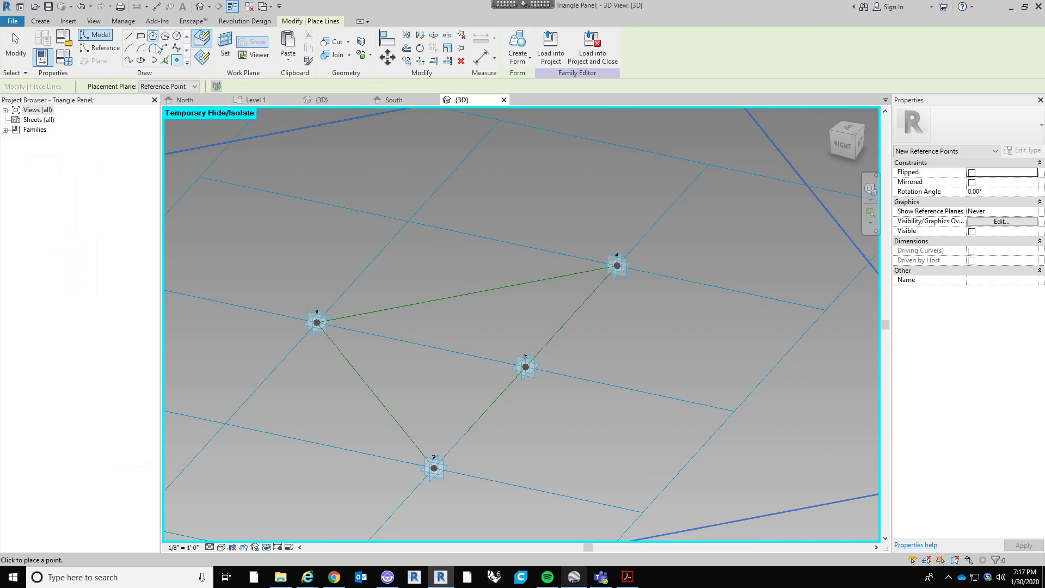
pyautogui.click(444, 299)
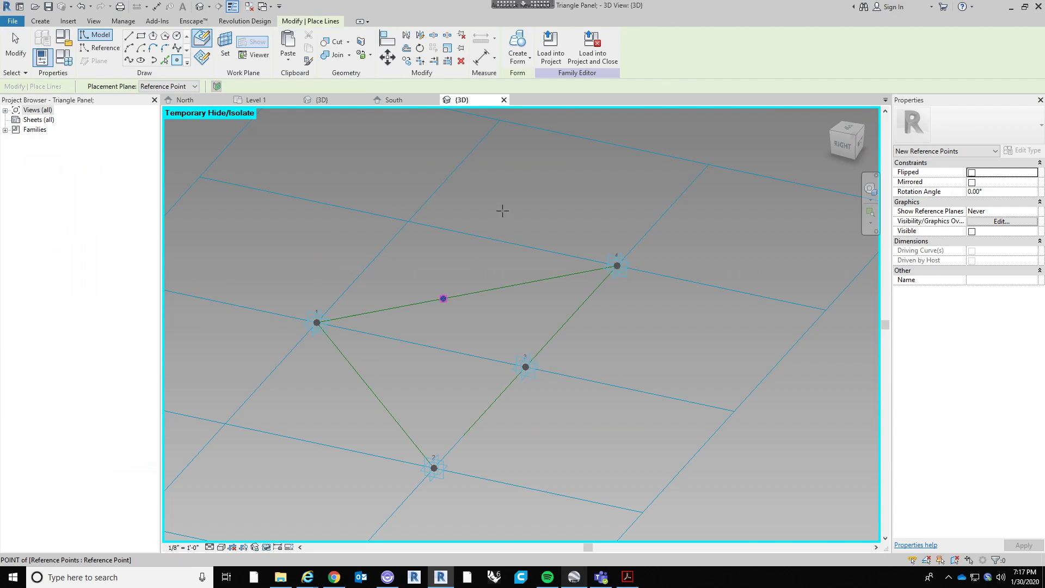
pyautogui.press('Escape')
pyautogui.press('Escape')
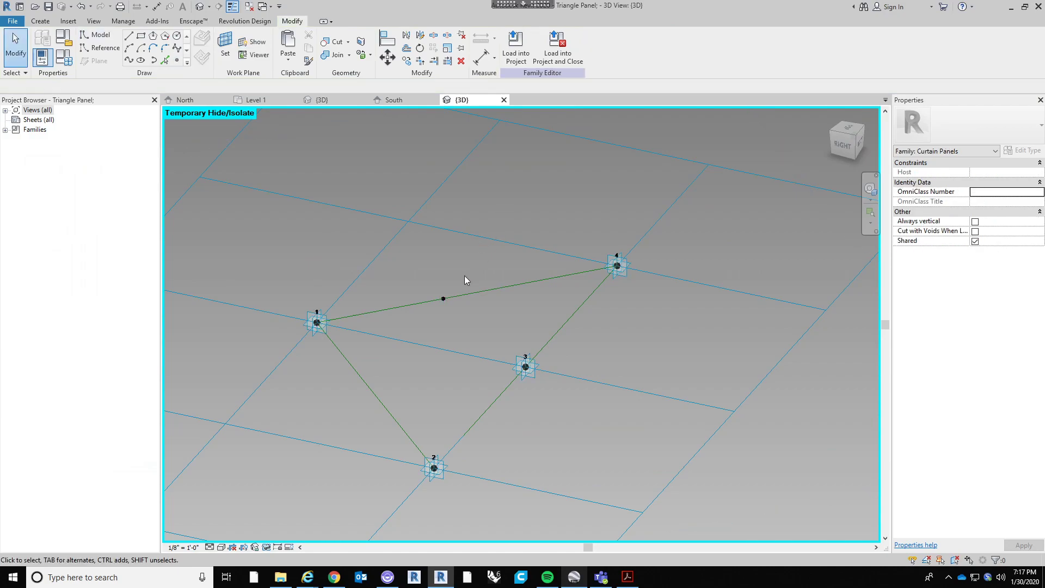
# Examine the new reference point's properties and its plane perpendicular to the host line from several angles, leaving nothing selected
pyautogui.click(442, 299)
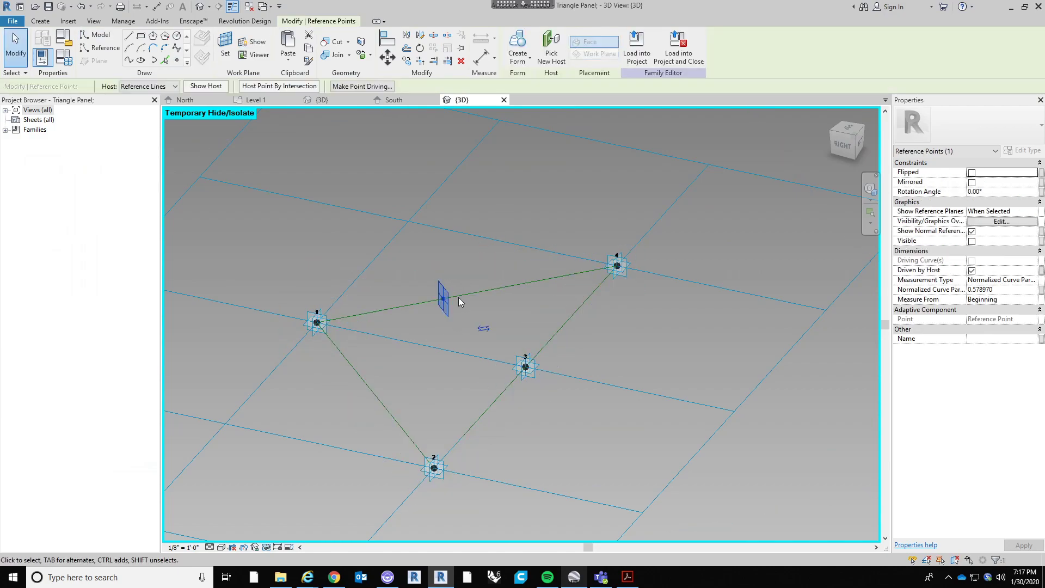
pyautogui.scroll(2, 458, 297)
pyautogui.scroll(-2, 626, 255)
pyautogui.keyDown('shift'); pyautogui.moveTo(505, 311); pyautogui.dragTo(511, 368, button='middle'); pyautogui.keyUp('shift')
pyautogui.scroll(3, 498, 207)
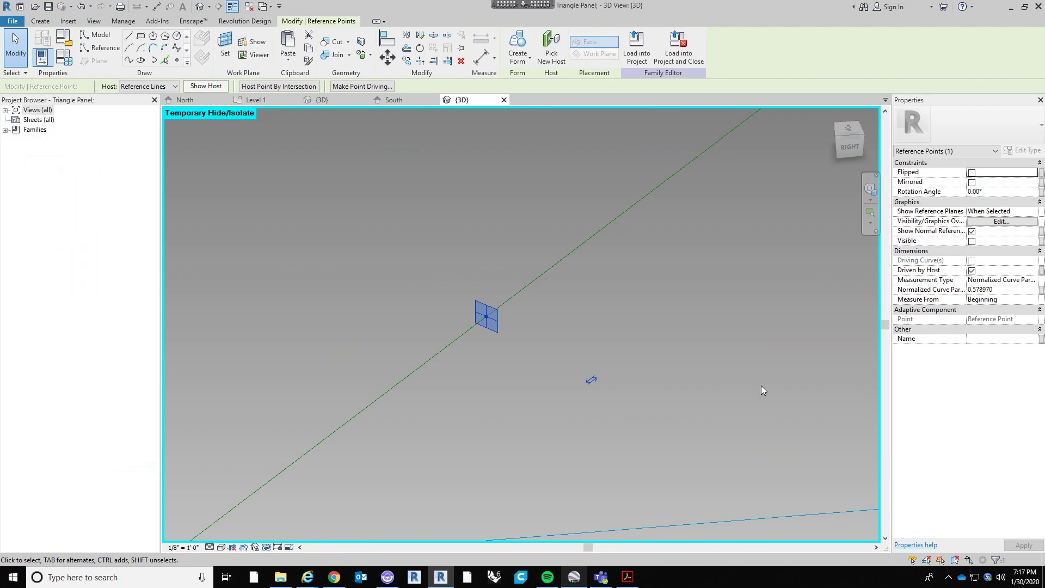
pyautogui.scroll(-2, 599, 341)
pyautogui.click(591, 338)
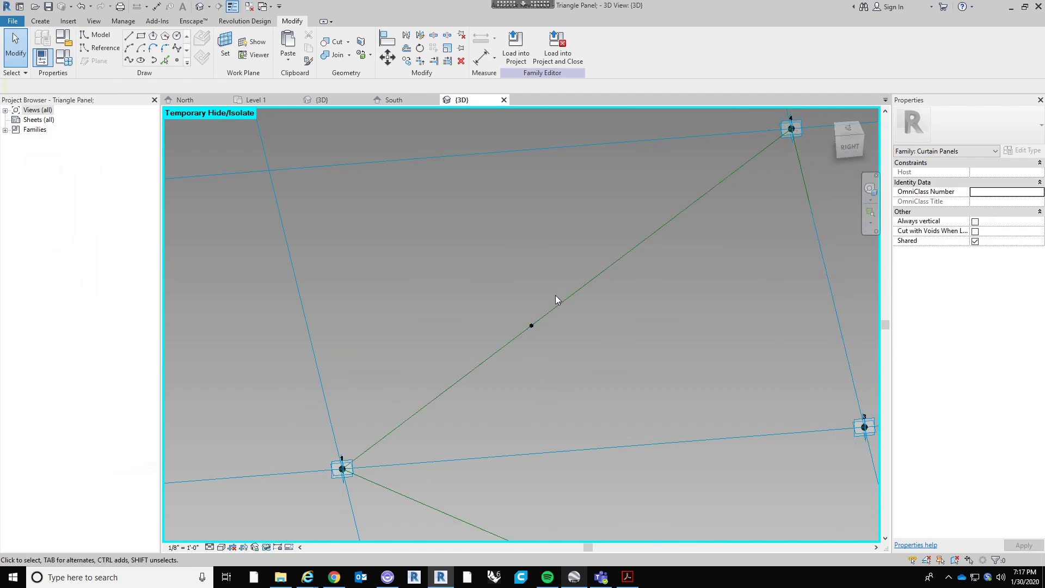
pyautogui.click(532, 325)
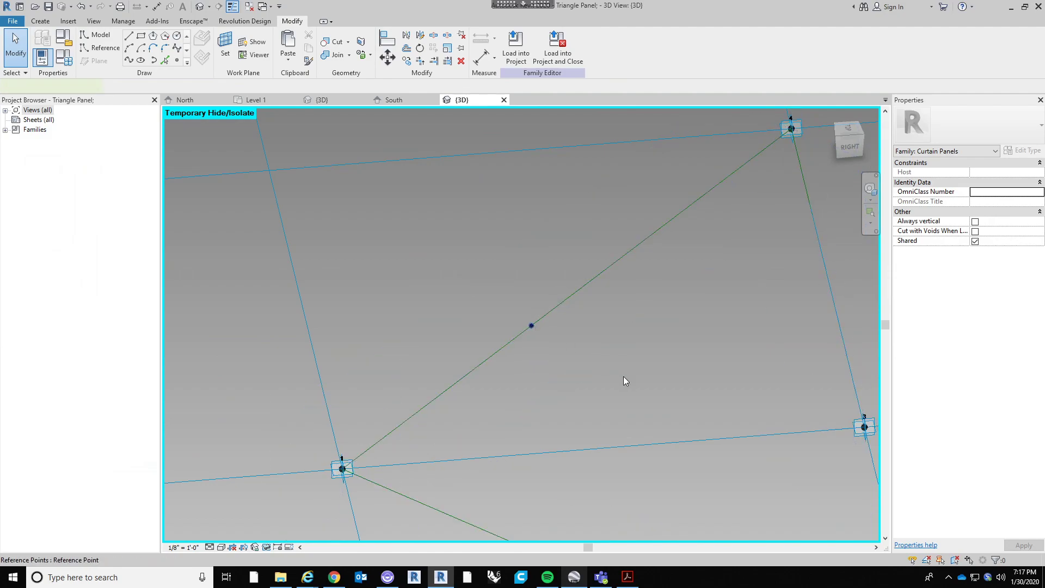
pyautogui.keyDown('shift'); pyautogui.moveTo(440, 315); pyautogui.dragTo(566, 328, button='middle'); pyautogui.keyUp('shift')
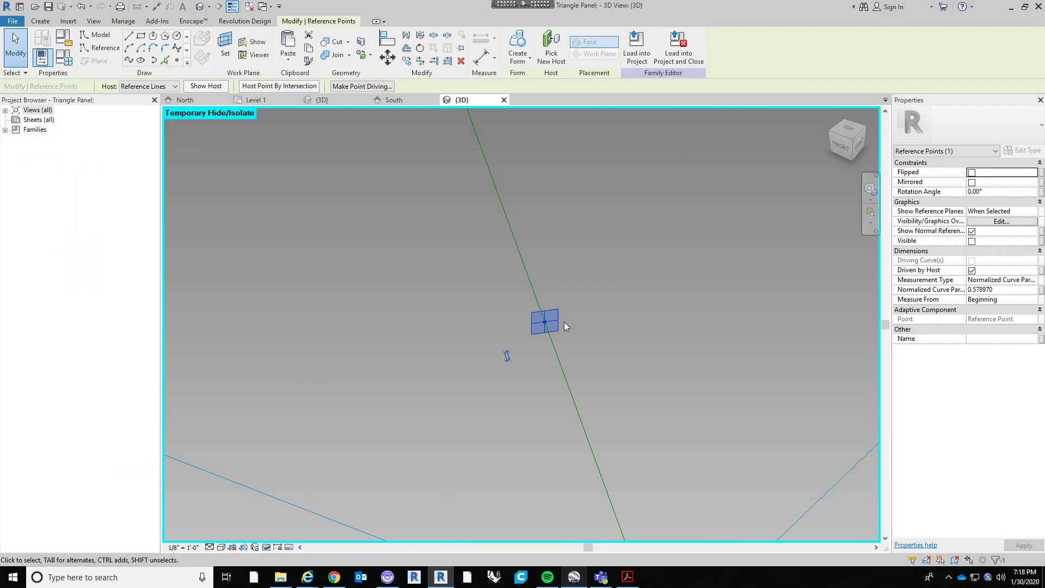
pyautogui.keyDown('shift'); pyautogui.moveTo(568, 320); pyautogui.dragTo(553, 377, button='middle'); pyautogui.keyUp('shift')
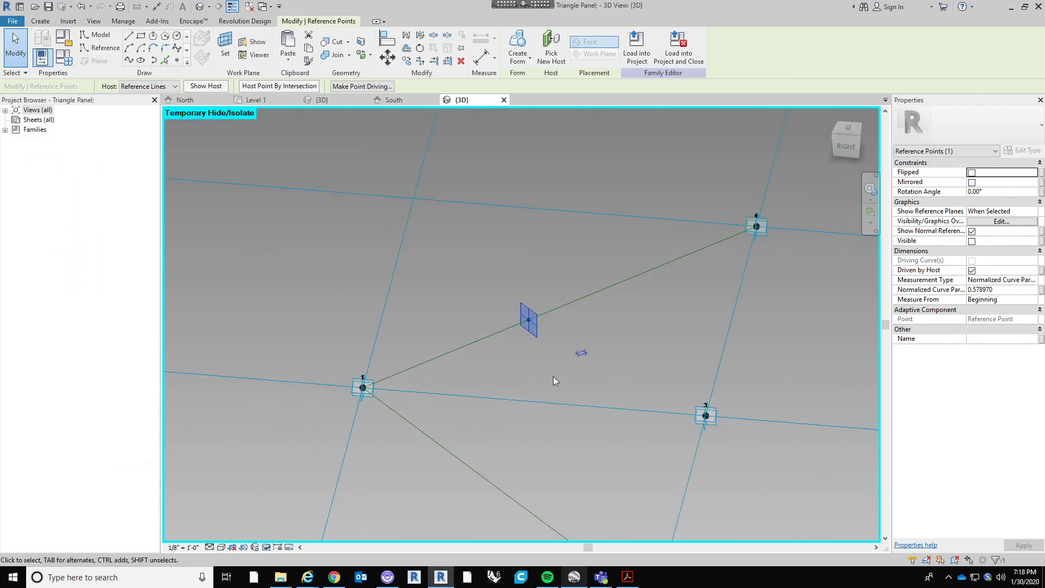
pyautogui.click(629, 342)
pyautogui.moveTo(628, 342); pyautogui.dragTo(584, 364, button='middle')
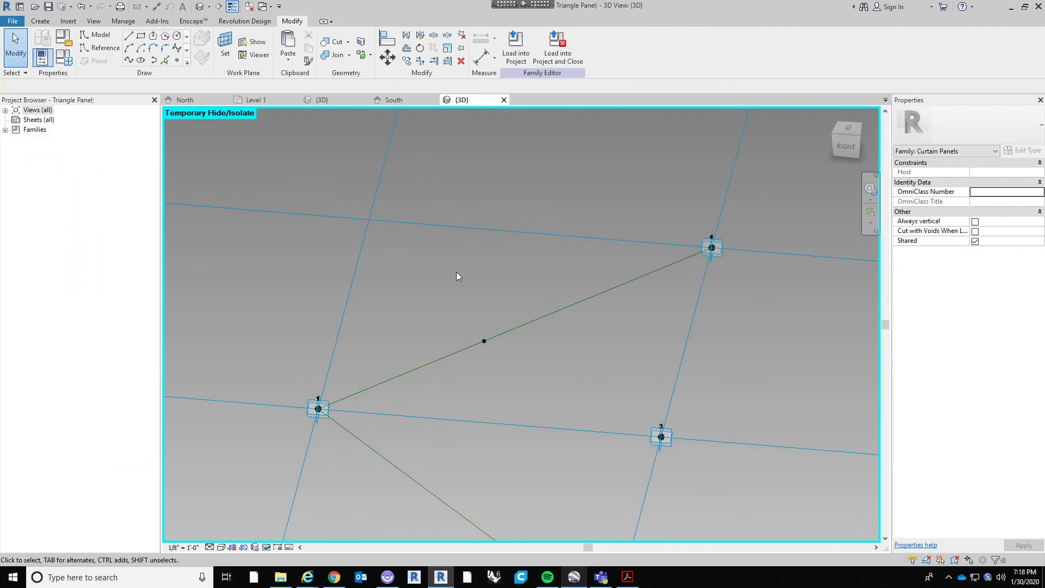
# Set the work plane to the plane of the reference point on the line between adaptive points 1 and 4
pyautogui.scroll(3, 485, 340)
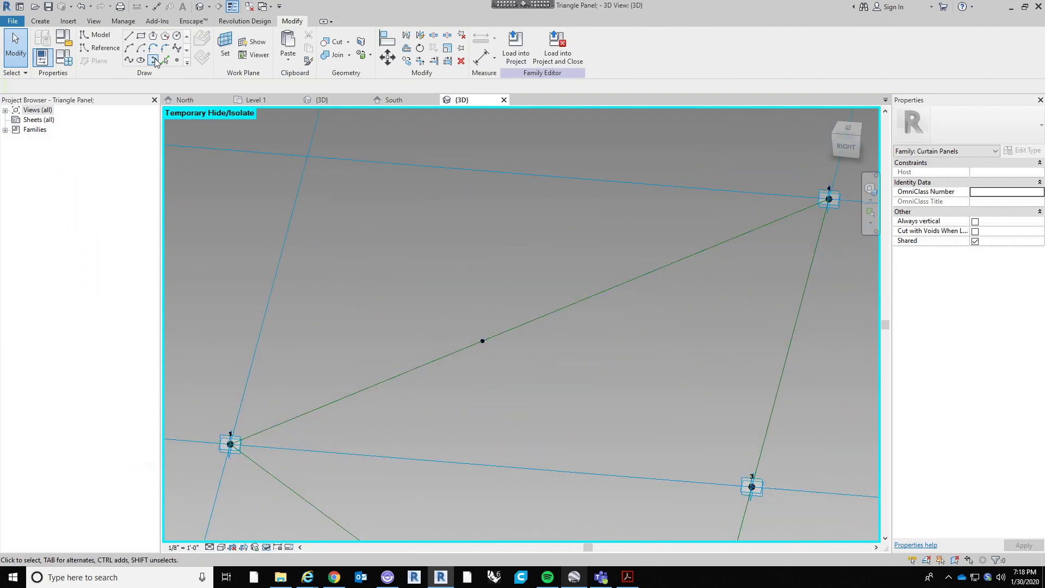
pyautogui.keyDown('shift'); pyautogui.moveTo(539, 387); pyautogui.dragTo(495, 324, button='middle'); pyautogui.keyUp('shift')
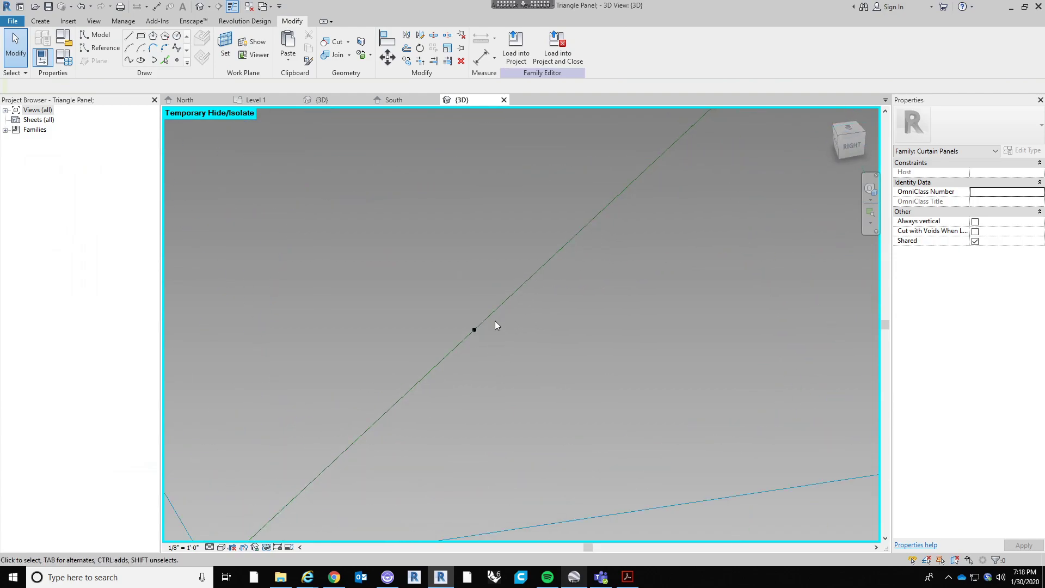
pyautogui.click(220, 47)
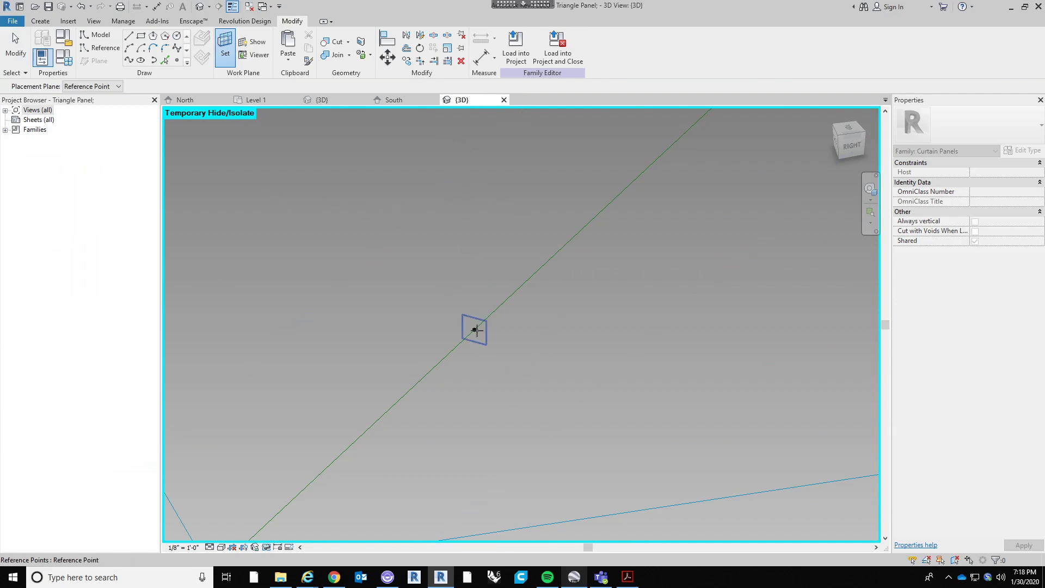
pyautogui.scroll(-4, 497, 294)
pyautogui.scroll(5, 492, 309)
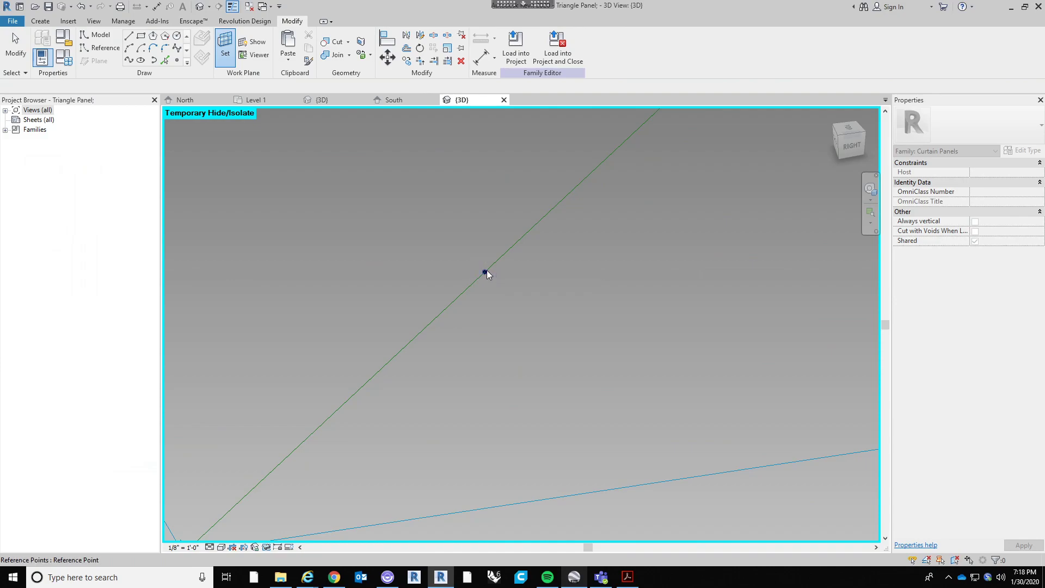
pyautogui.click(486, 270)
pyautogui.scroll(-3, 523, 322)
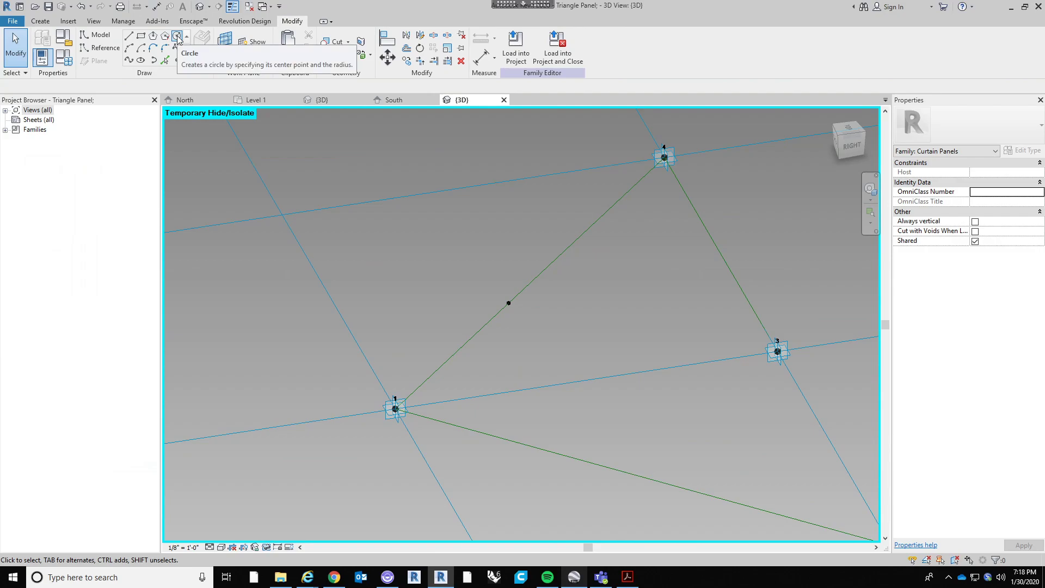
# Draw a model-line circle with a radius of about 3" centred on the reference point
pyautogui.click(177, 36)
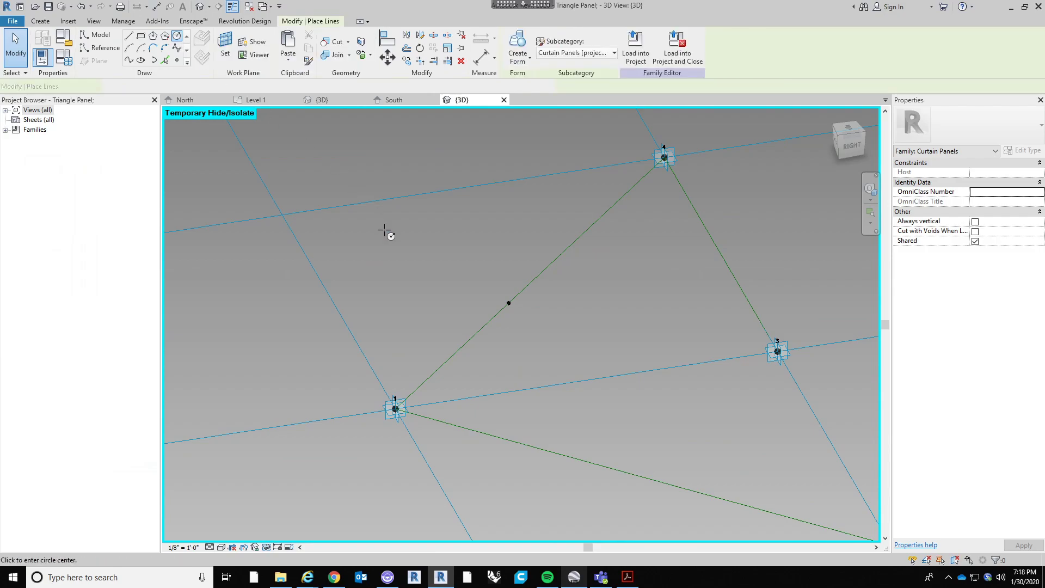
pyautogui.scroll(5, 519, 301)
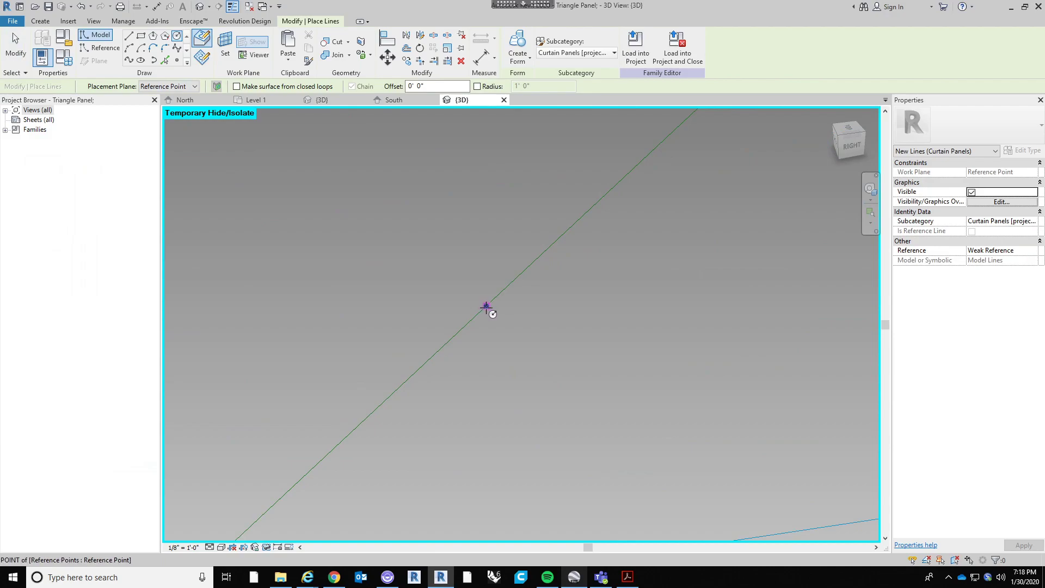
pyautogui.click(486, 306)
pyautogui.click(510, 306)
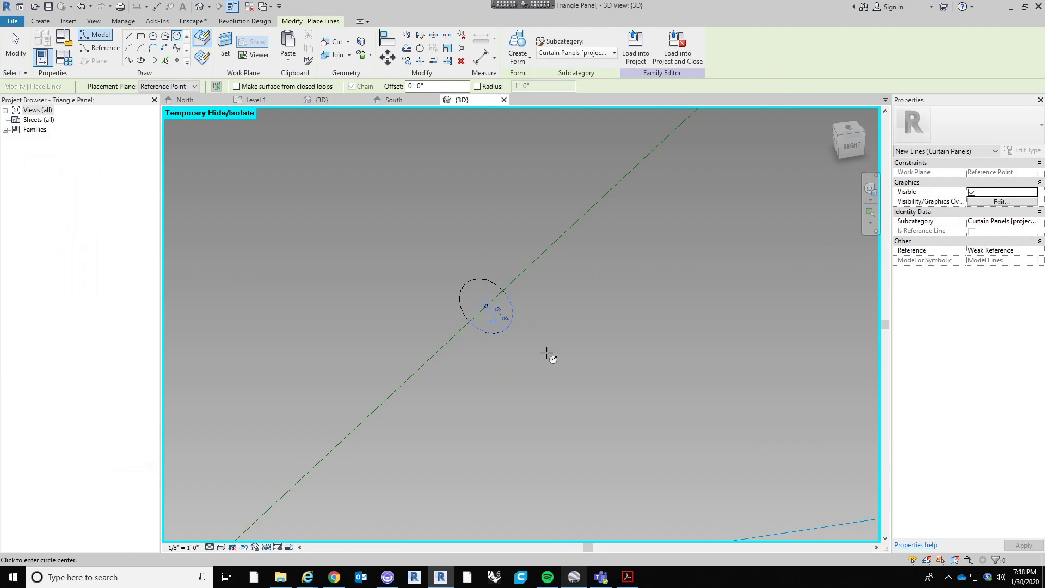
pyautogui.press('Escape')
pyautogui.press('Escape')
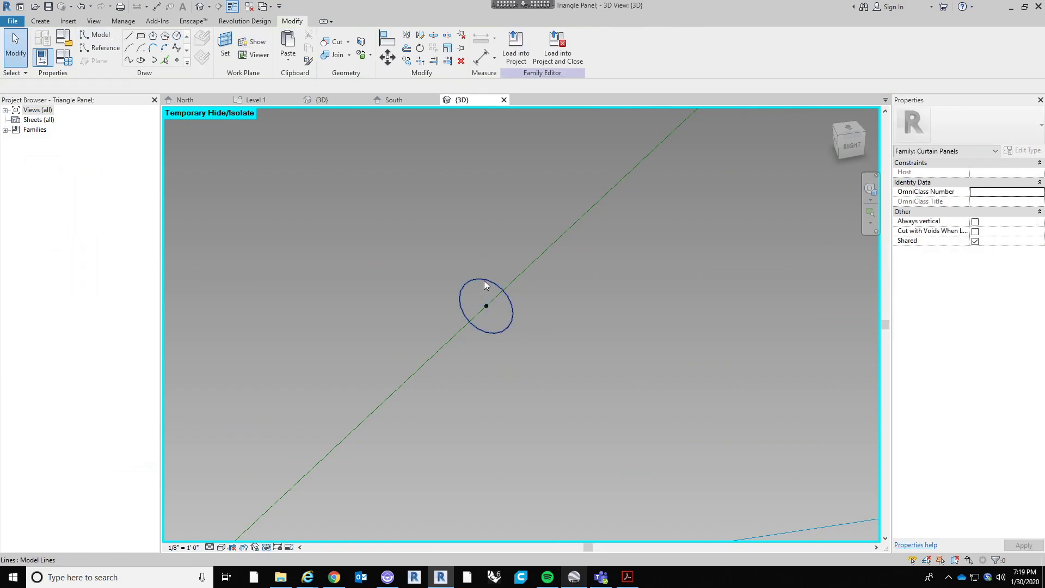
# Make the circle's temporary radius dimension permanent
pyautogui.click(486, 285)
pyautogui.scroll(3, 505, 327)
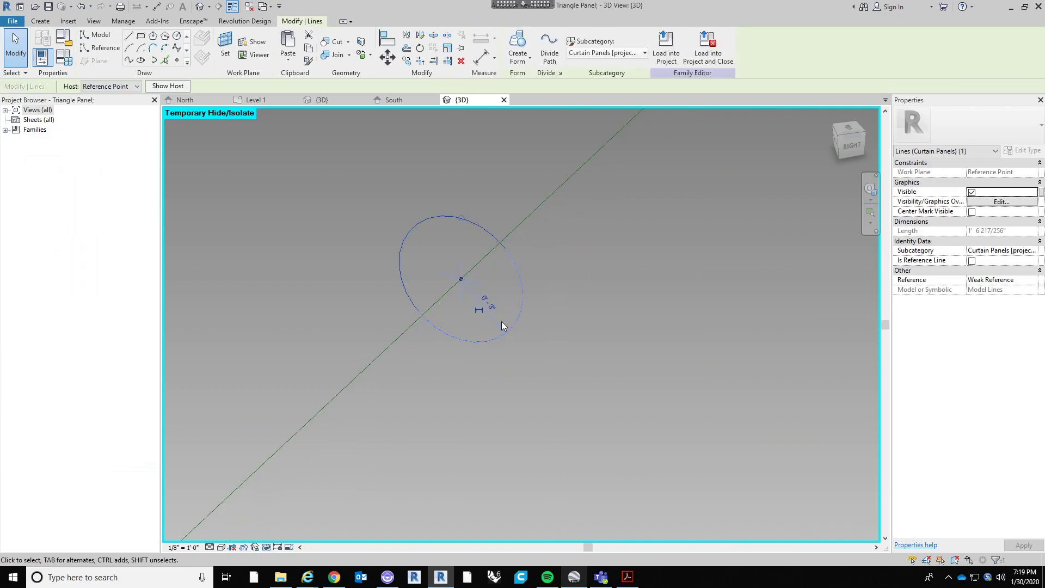
pyautogui.scroll(-3, 532, 269)
pyautogui.moveTo(588, 347); pyautogui.dragTo(489, 337, button='middle')
pyautogui.scroll(1, 489, 338)
pyautogui.click(611, 309)
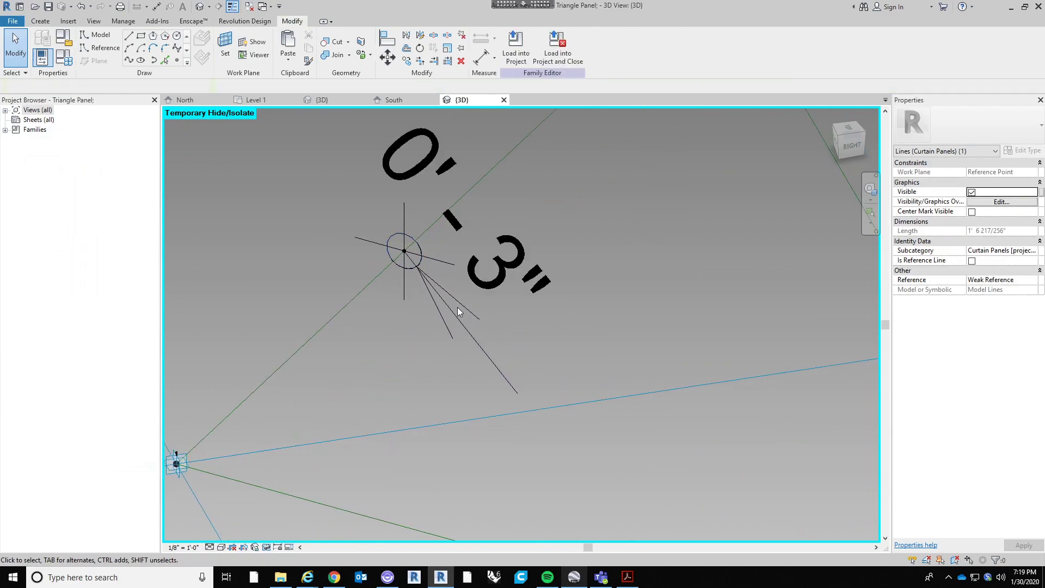
# Undo making the circle's radius dimension permanent
pyautogui.click(462, 303)
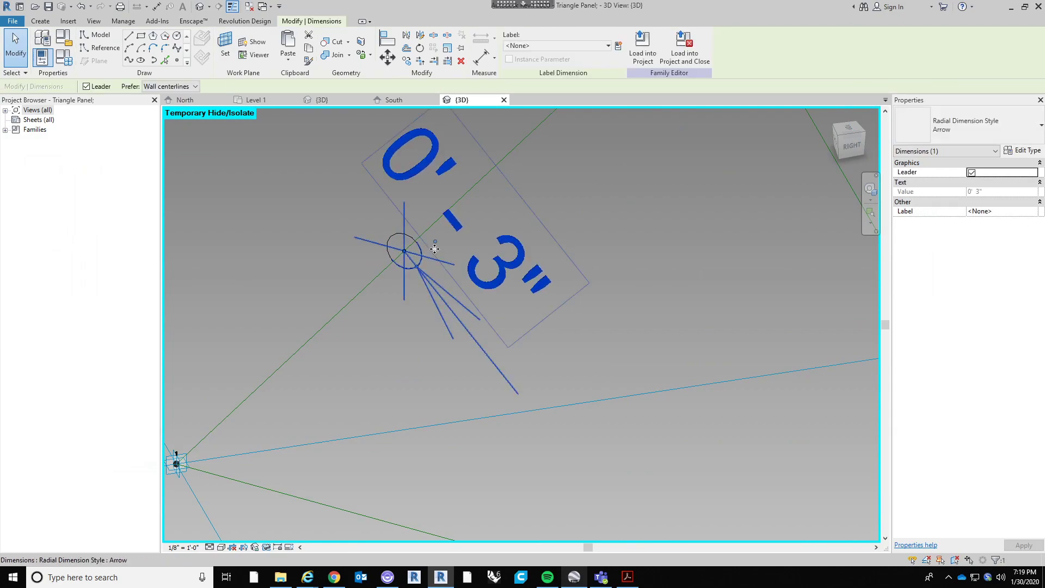
pyautogui.scroll(5, 430, 245)
pyautogui.click(388, 378)
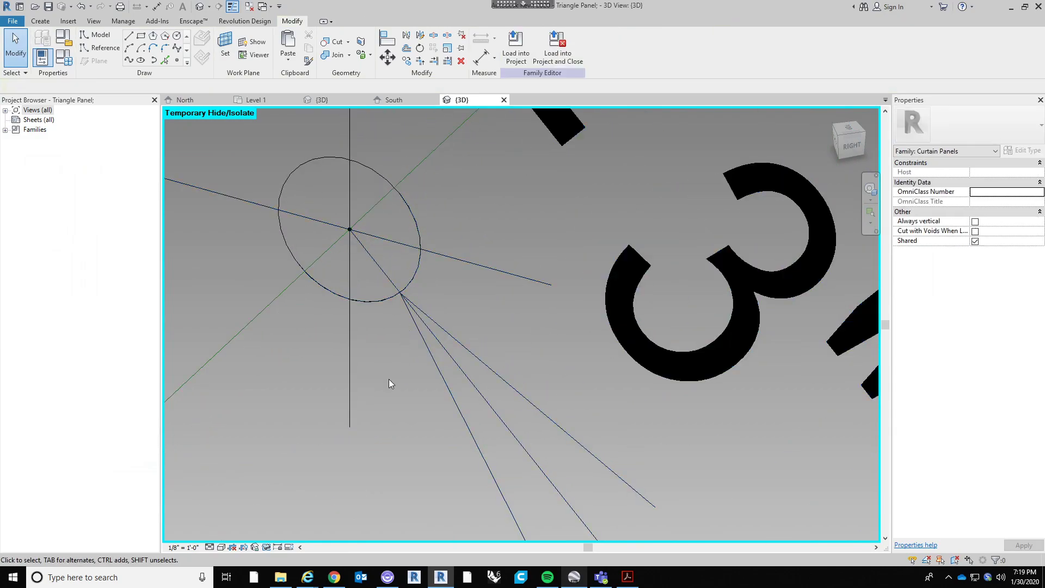
pyautogui.hotkey('ctrl', 'z')
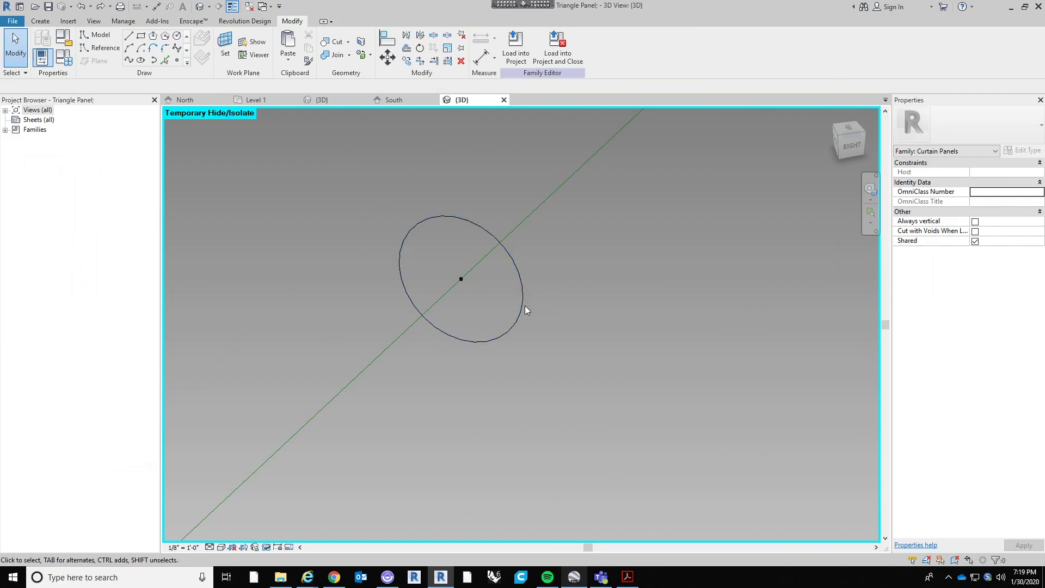
# Make the circle's temporary radius dimension permanent again and move its text to the opposite side of the reference line
pyautogui.click(521, 316)
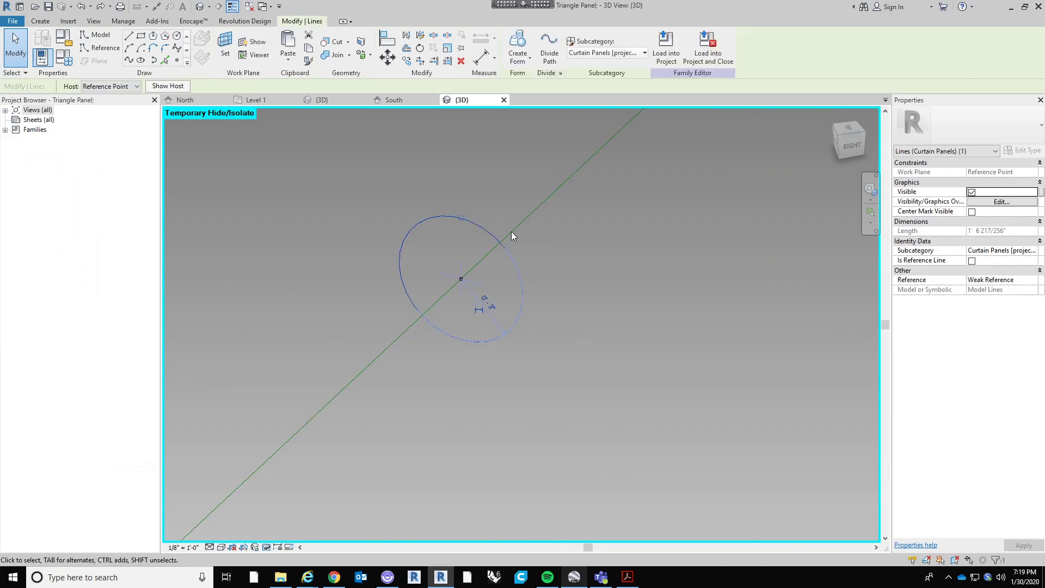
pyautogui.click(475, 314)
pyautogui.scroll(-5, 476, 313)
pyautogui.press('Escape')
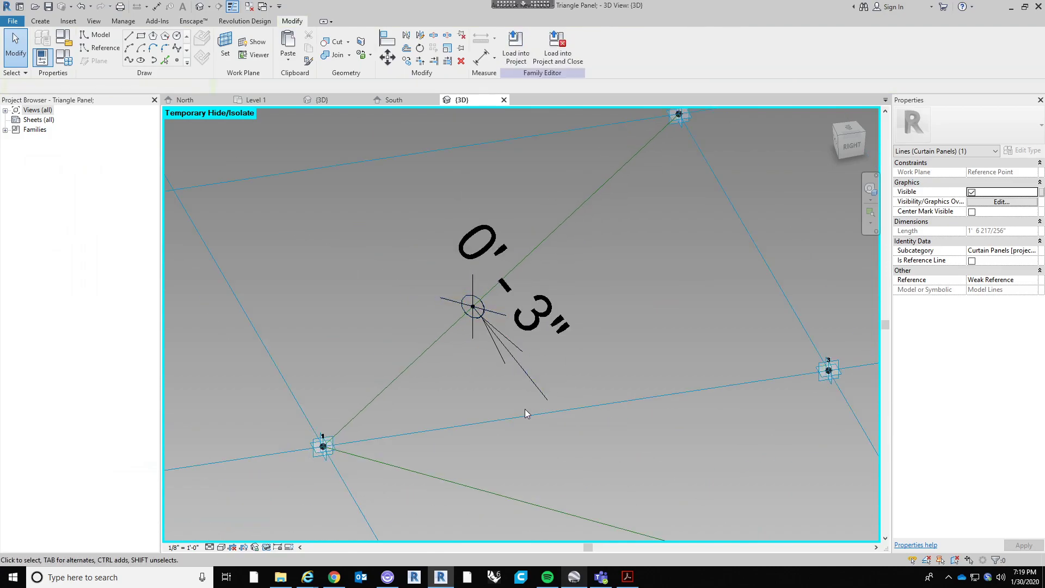
pyautogui.moveTo(516, 343); pyautogui.dragTo(522, 240)
pyautogui.click(615, 285)
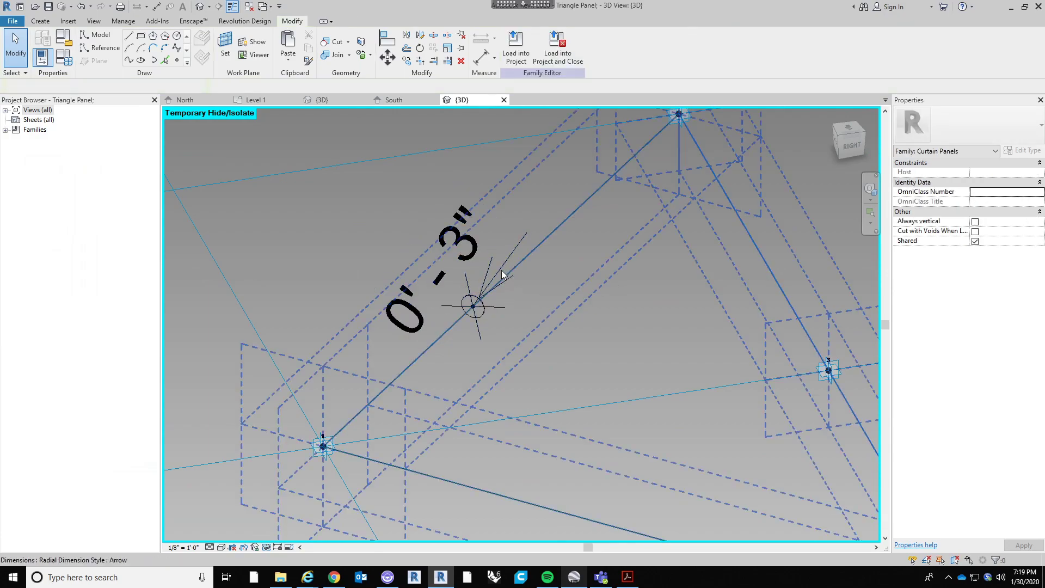
# Label the circle's radius dimension with a new type-based family parameter named Mullion Radius, grouped under Dimensions
pyautogui.click(503, 275)
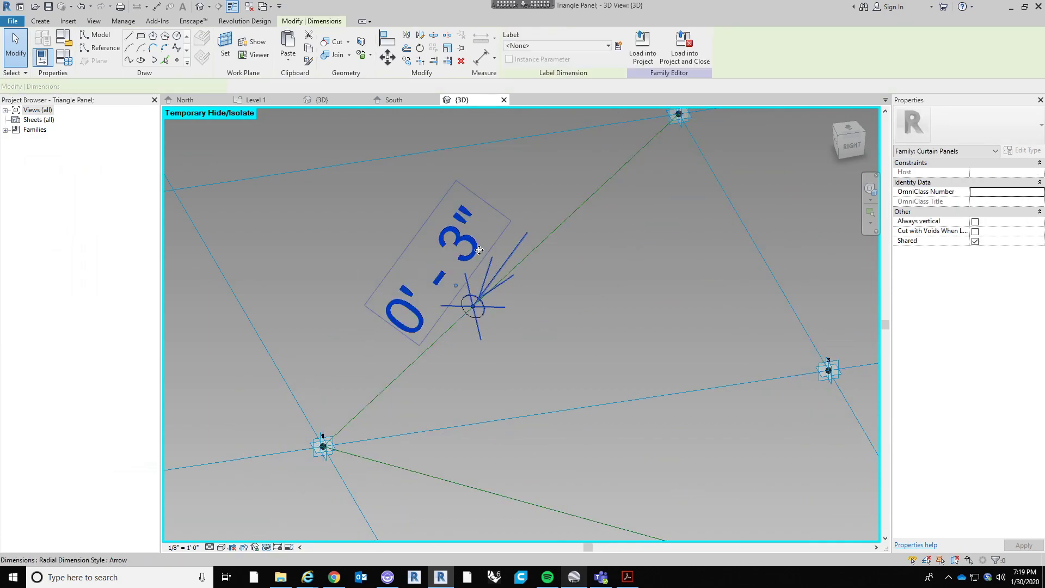
pyautogui.click(620, 47)
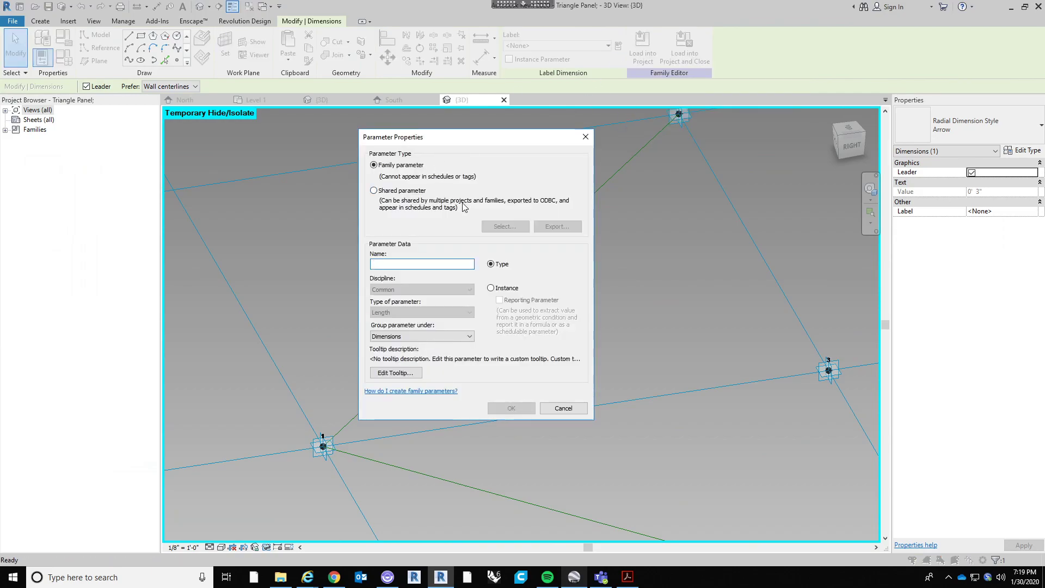
pyautogui.write('Mullion R')
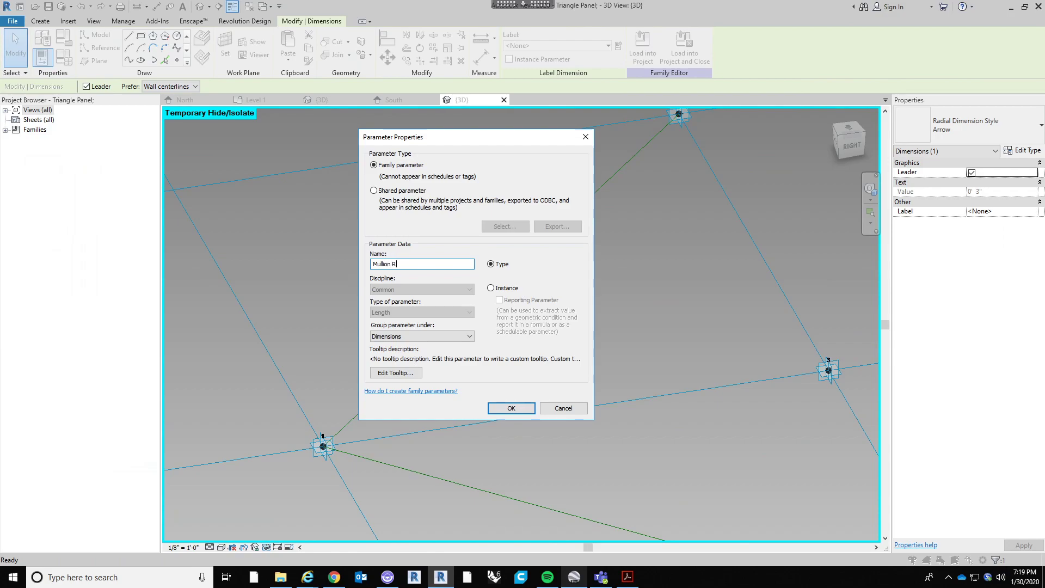
pyautogui.write('adius')
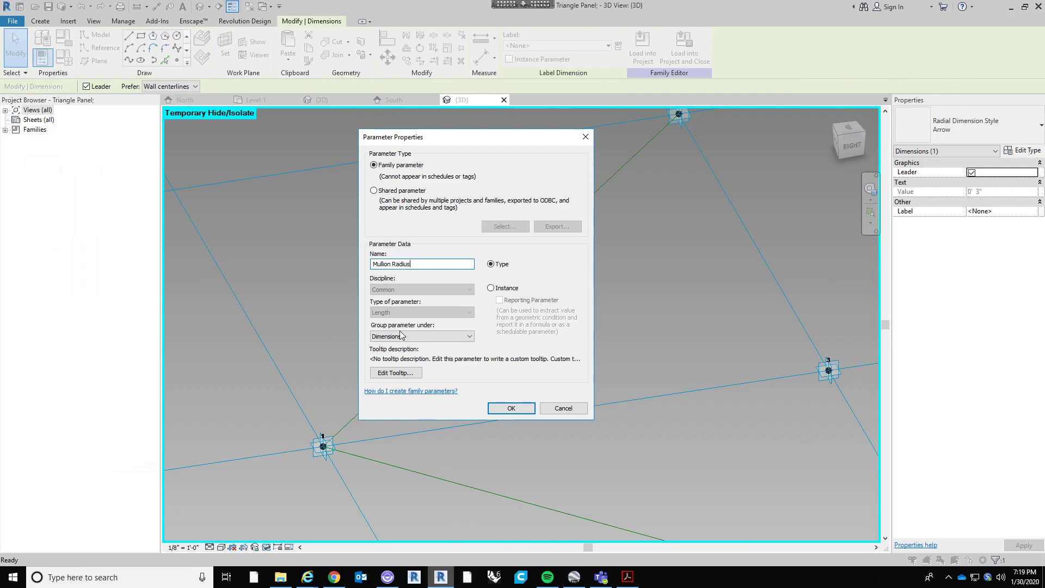
pyautogui.click(521, 410)
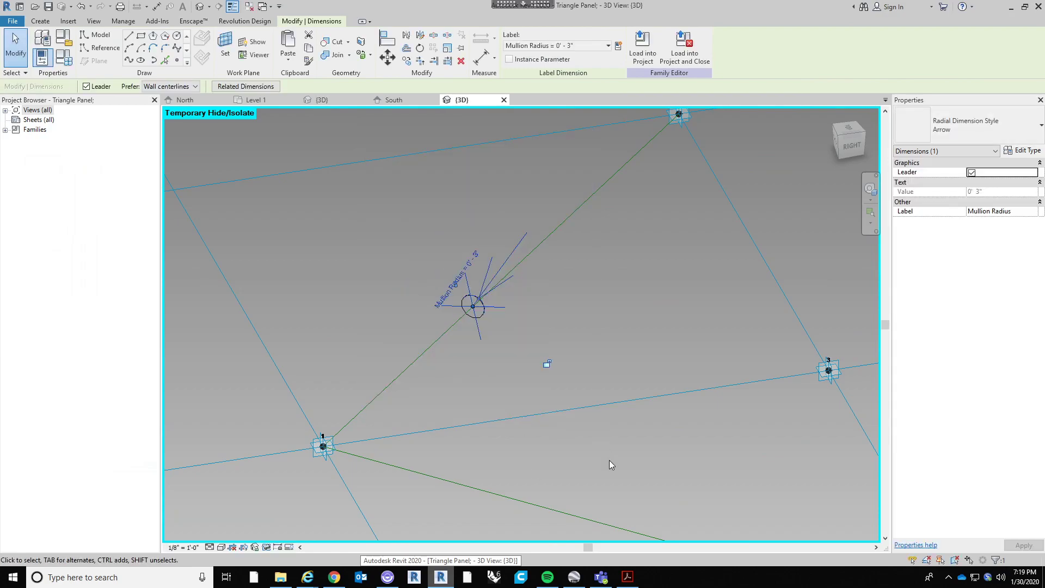
pyautogui.click(610, 460)
pyautogui.scroll(-2, 599, 211)
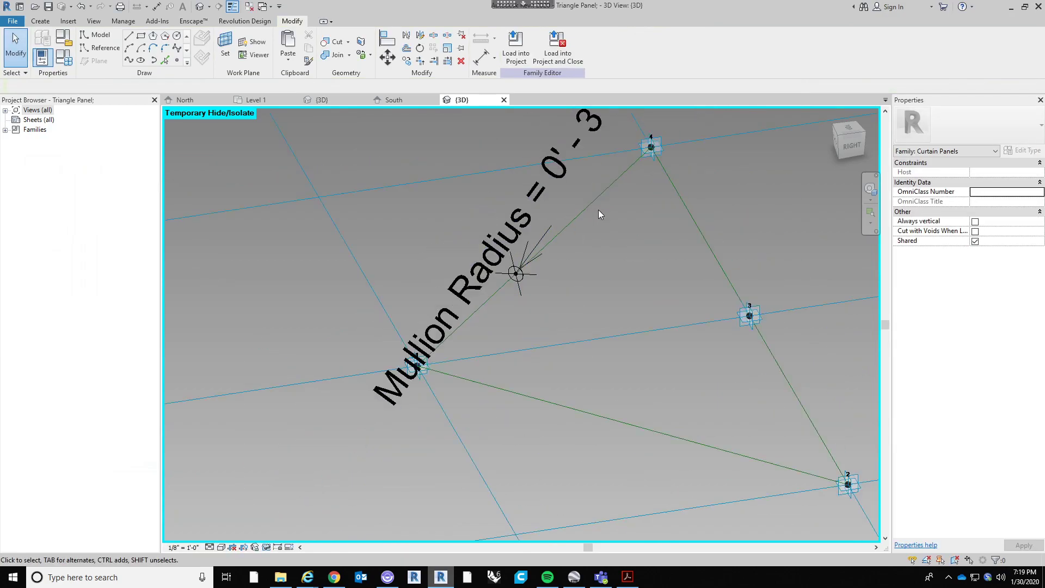
pyautogui.click(531, 217)
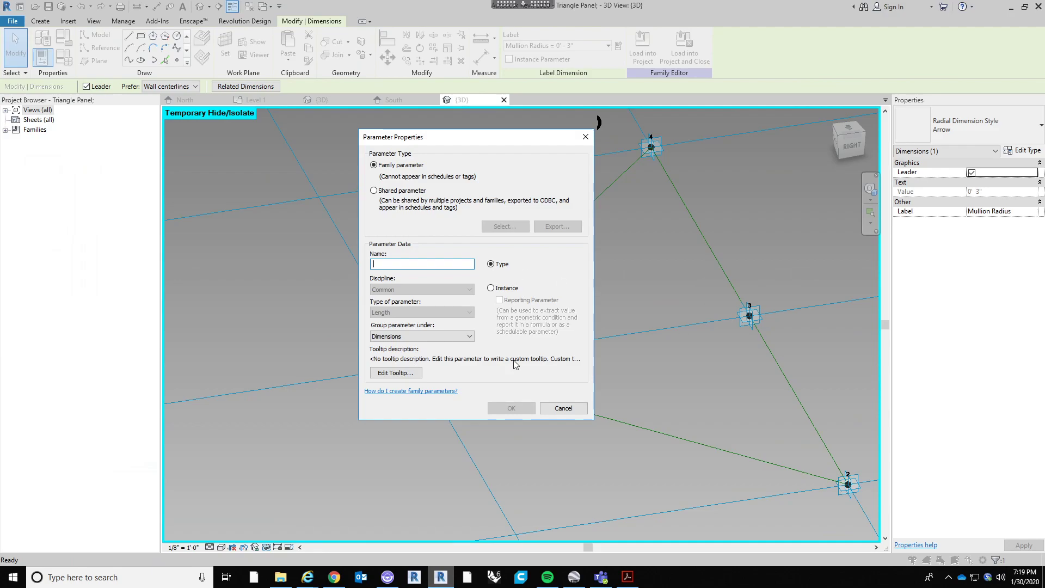
pyautogui.click(556, 455)
pyautogui.scroll(-3, 560, 449)
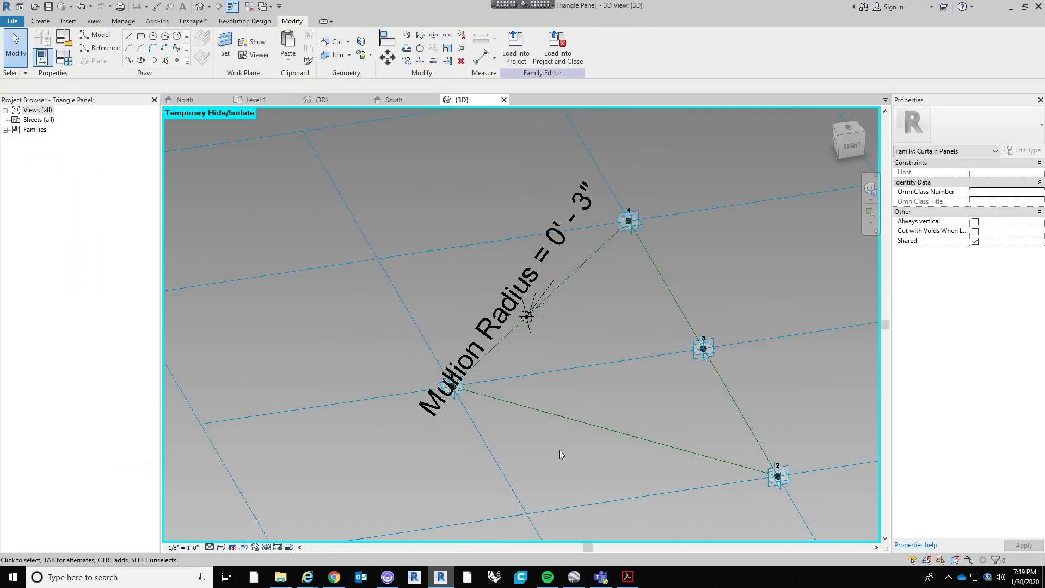
# Examine the labelled circle profile and the triangle's reference lines from several angles
pyautogui.scroll(3, 571, 316)
pyautogui.scroll(2, 550, 349)
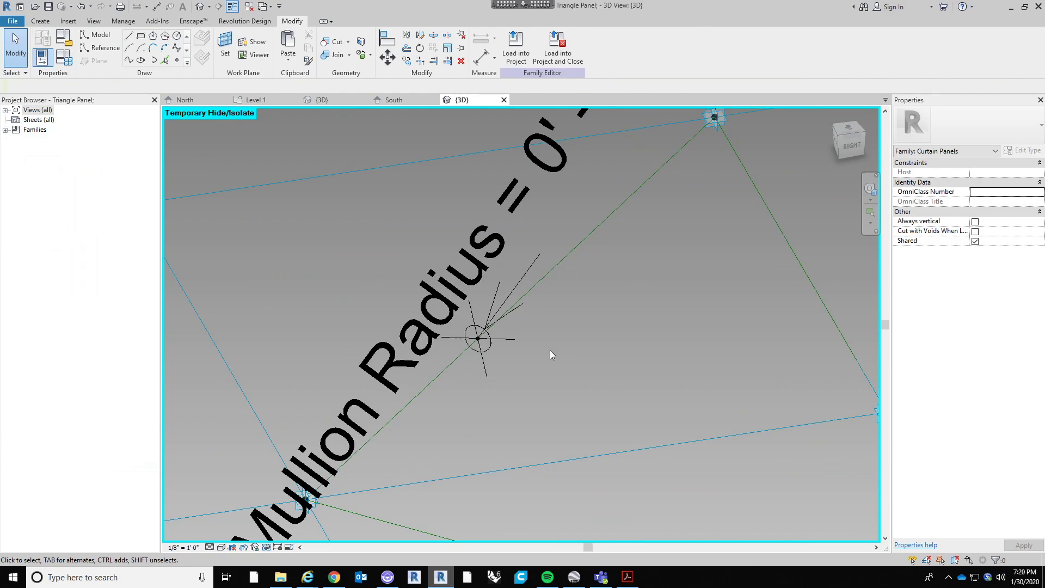
pyautogui.scroll(-3, 550, 350)
pyautogui.moveTo(596, 385); pyautogui.dragTo(538, 391, button='middle')
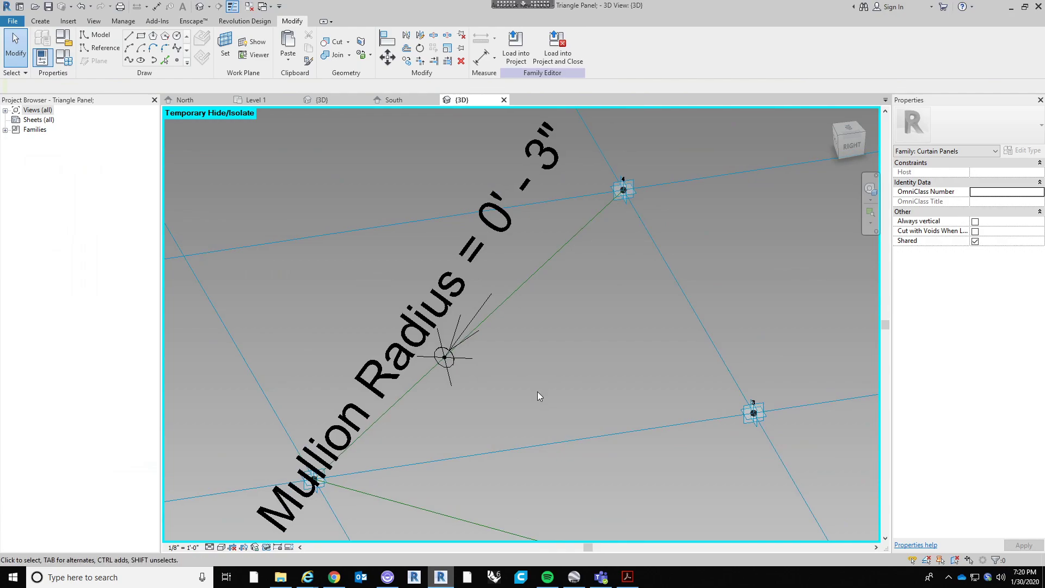
pyautogui.scroll(1, 538, 391)
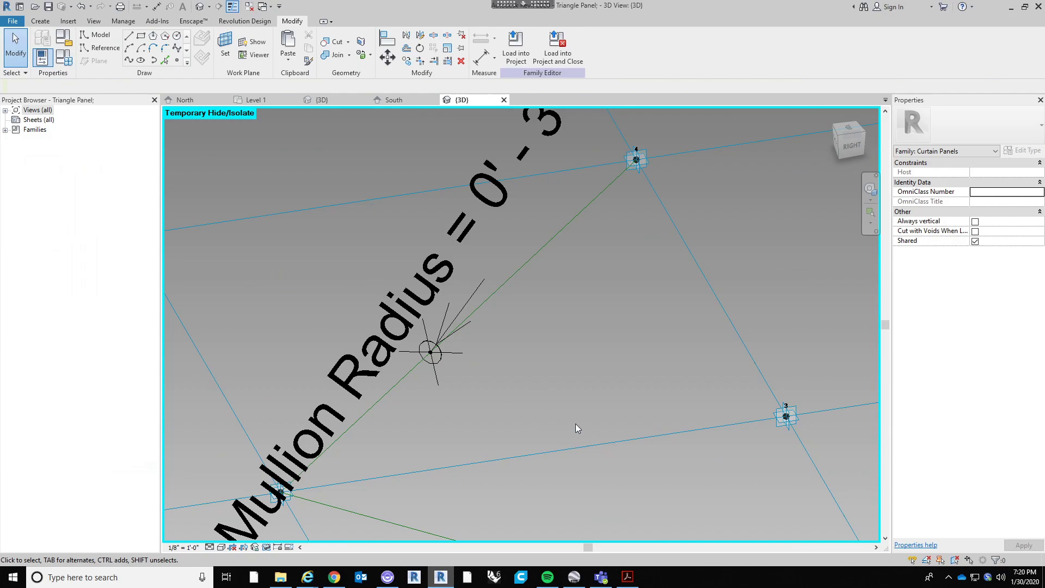
pyautogui.keyDown('shift'); pyautogui.moveTo(613, 417); pyautogui.dragTo(594, 241, button='middle'); pyautogui.keyUp('shift')
pyautogui.keyDown('shift'); pyautogui.moveTo(527, 314); pyautogui.dragTo(574, 343, button='middle'); pyautogui.keyUp('shift')
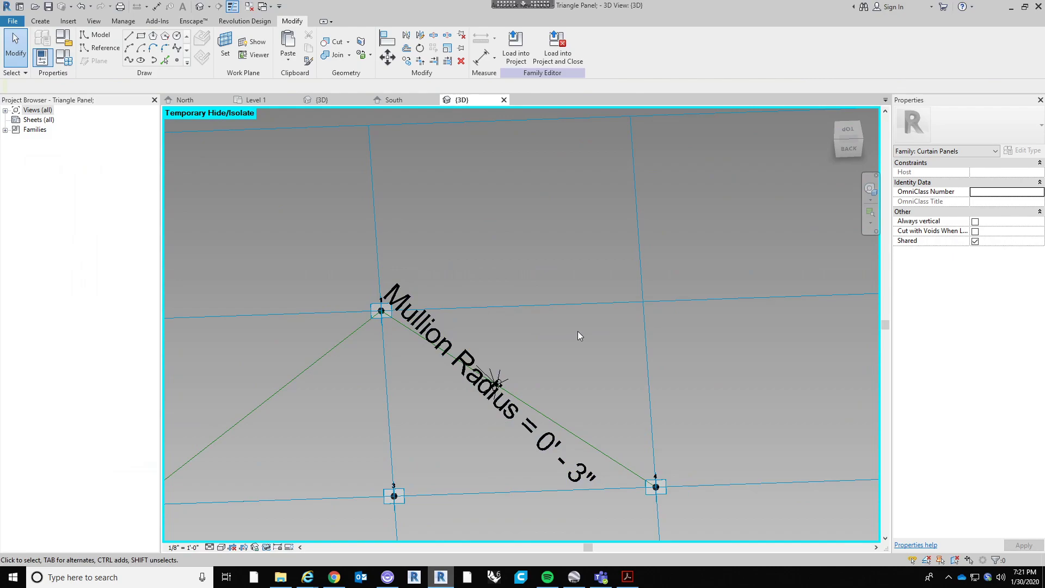
pyautogui.keyDown('shift'); pyautogui.moveTo(579, 326); pyautogui.dragTo(667, 333, button='middle'); pyautogui.keyUp('shift')
pyautogui.keyDown('shift'); pyautogui.moveTo(610, 419); pyautogui.dragTo(534, 327, button='middle'); pyautogui.keyUp('shift')
pyautogui.scroll(-3, 534, 317)
pyautogui.scroll(2, 573, 233)
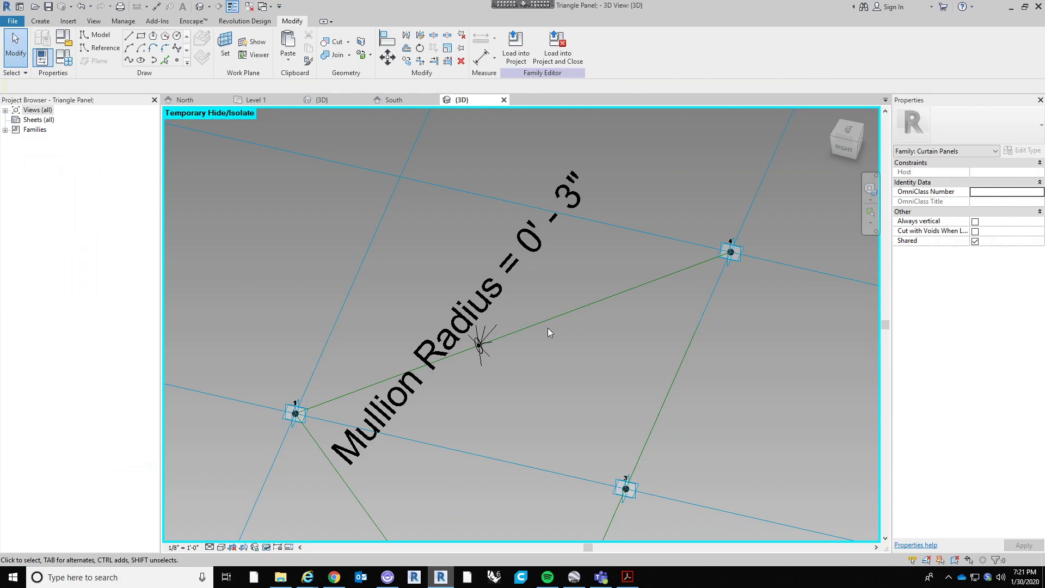
# Create a form by sweeping the circle profile along the whole chain of the triangle's reference lines
pyautogui.press('Tab')
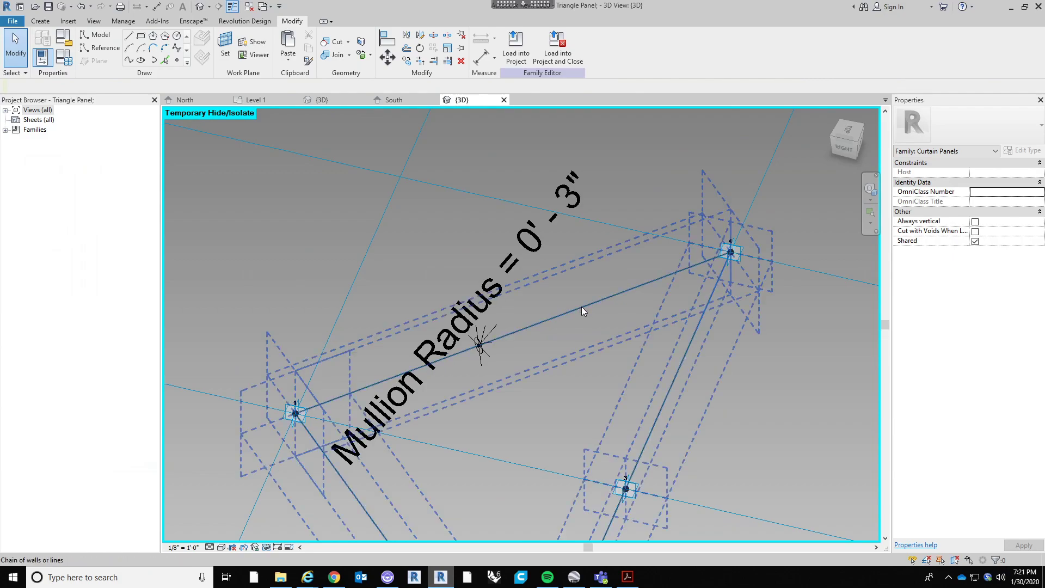
pyautogui.click(562, 462)
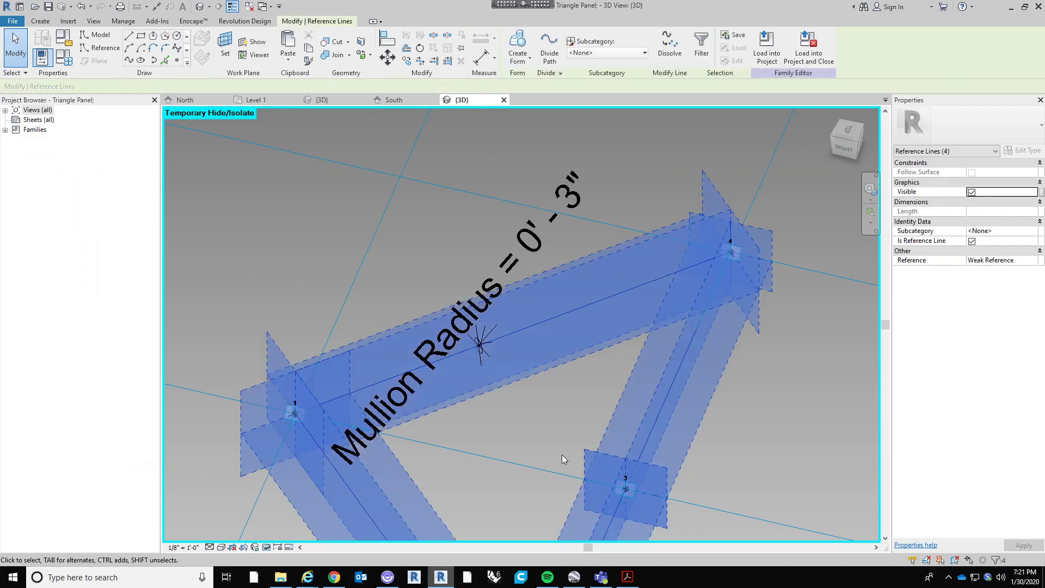
pyautogui.scroll(5, 488, 412)
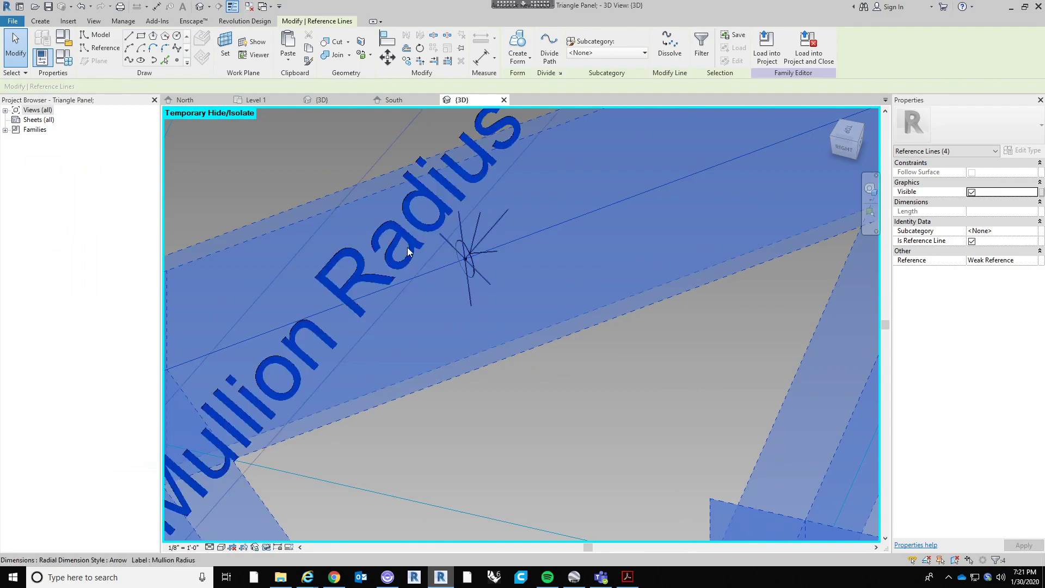
pyautogui.scroll(5, 471, 276)
pyautogui.keyDown('ctrl'); pyautogui.click(465, 277); pyautogui.keyUp('ctrl')
pyautogui.scroll(-2, 495, 333)
pyautogui.scroll(-7, 551, 348)
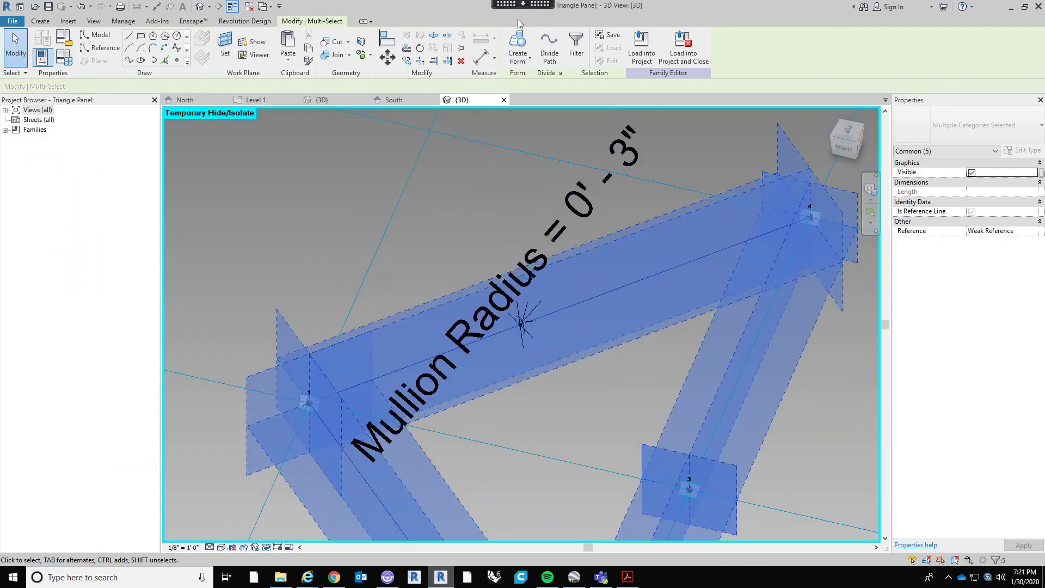
pyautogui.click(516, 43)
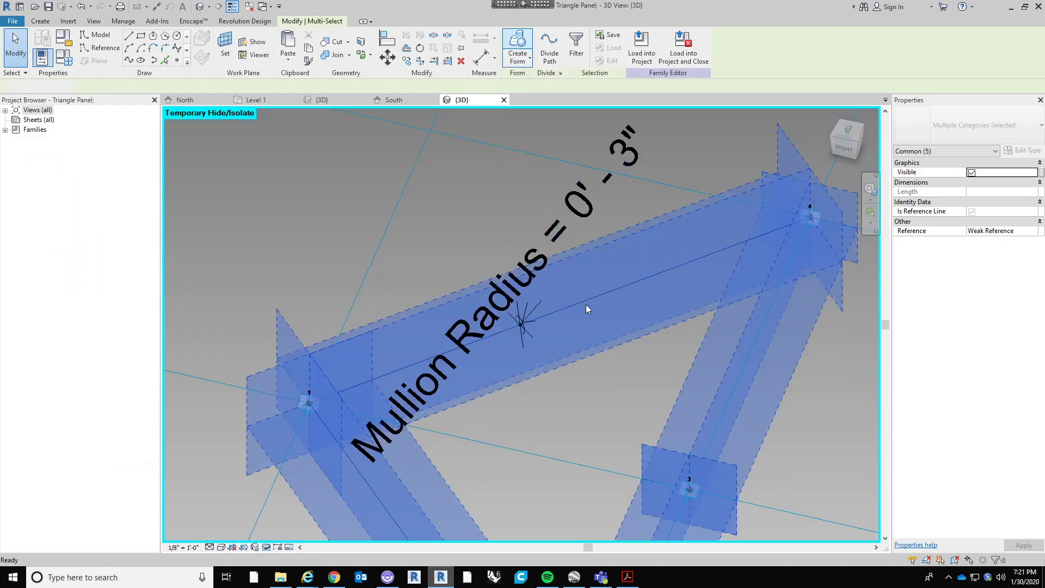
# Examine the swept mullion frame around the triangle and its corners from several angles
pyautogui.scroll(-4, 626, 331)
pyautogui.keyDown('shift'); pyautogui.moveTo(648, 335); pyautogui.dragTo(653, 377, button='middle'); pyautogui.keyUp('shift')
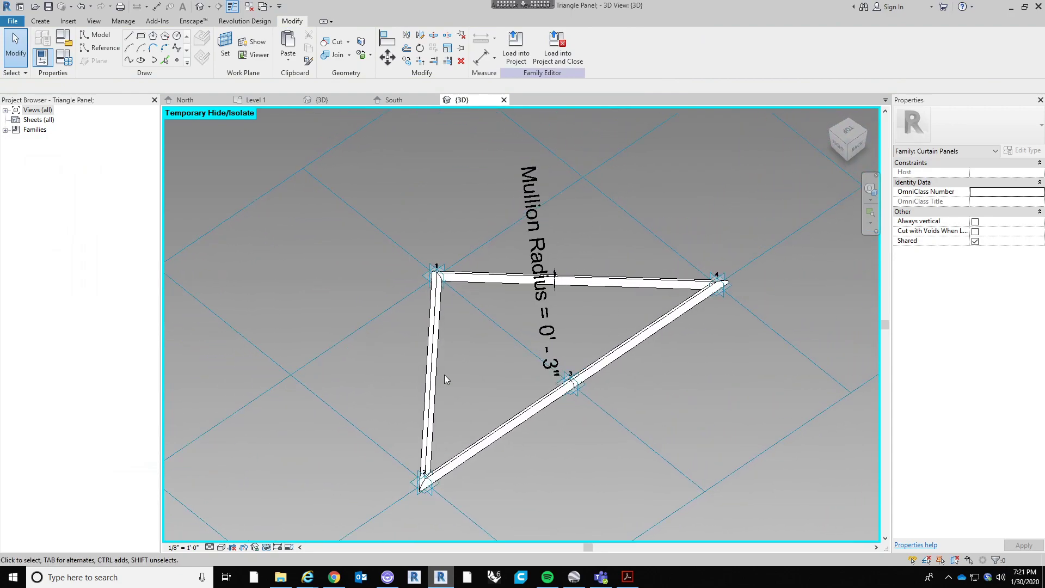
pyautogui.scroll(5, 625, 420)
pyautogui.scroll(-3, 583, 381)
pyautogui.keyDown('shift'); pyautogui.moveTo(590, 368); pyautogui.dragTo(707, 346, button='middle'); pyautogui.keyUp('shift')
pyautogui.scroll(-3, 707, 346)
pyautogui.keyDown('shift'); pyautogui.moveTo(642, 336); pyautogui.dragTo(637, 252, button='middle'); pyautogui.keyUp('shift')
pyautogui.scroll(4, 687, 292)
pyautogui.scroll(-2, 537, 310)
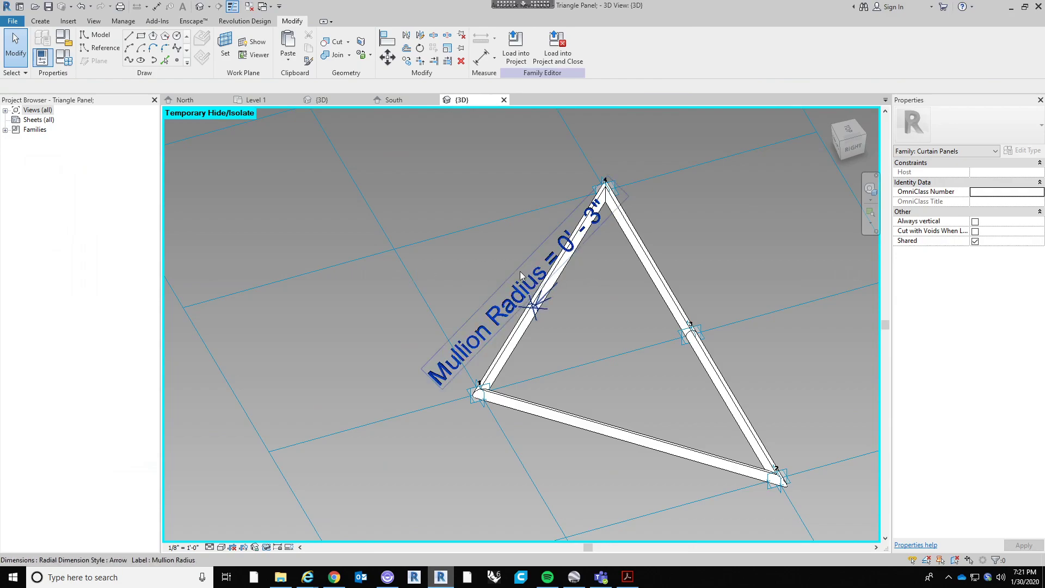
pyautogui.scroll(3, 527, 273)
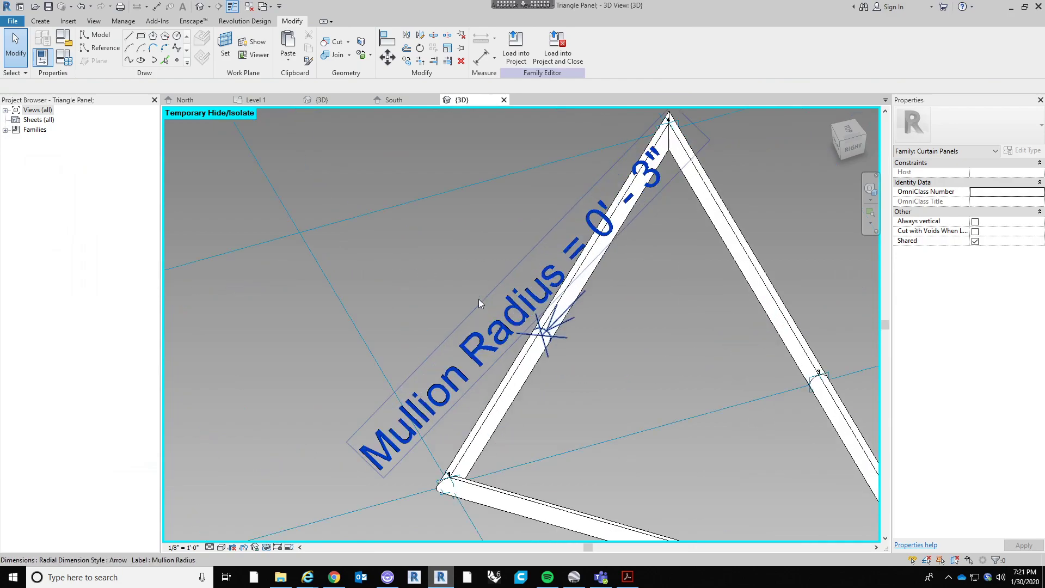
# Try a Mullion Radius of 1" in the family types, check the mullion frame, and undo the change
pyautogui.click(63, 58)
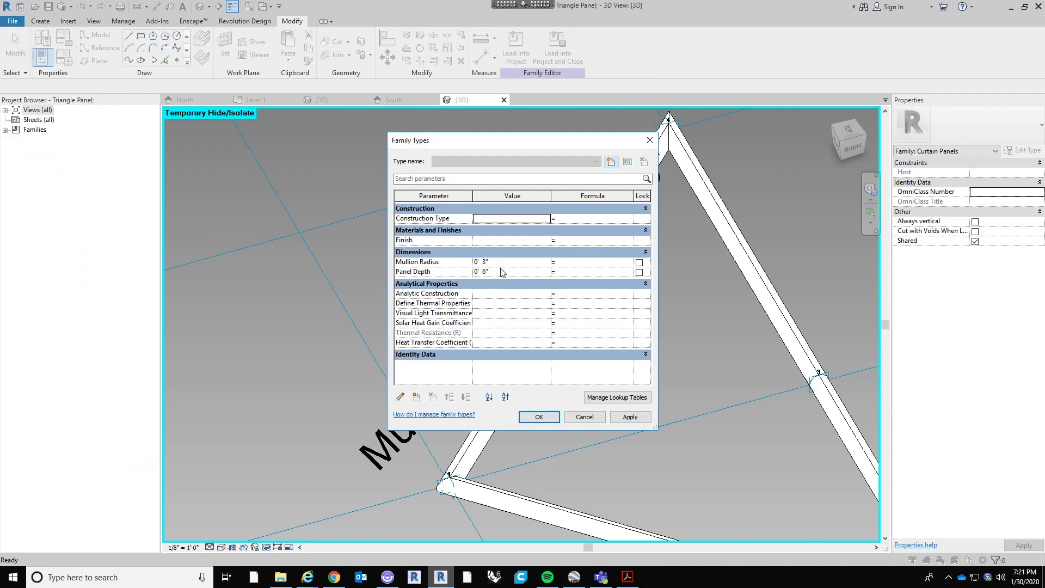
pyautogui.click(503, 263)
pyautogui.write('1')
pyautogui.press('Tab')
pyautogui.click(539, 417)
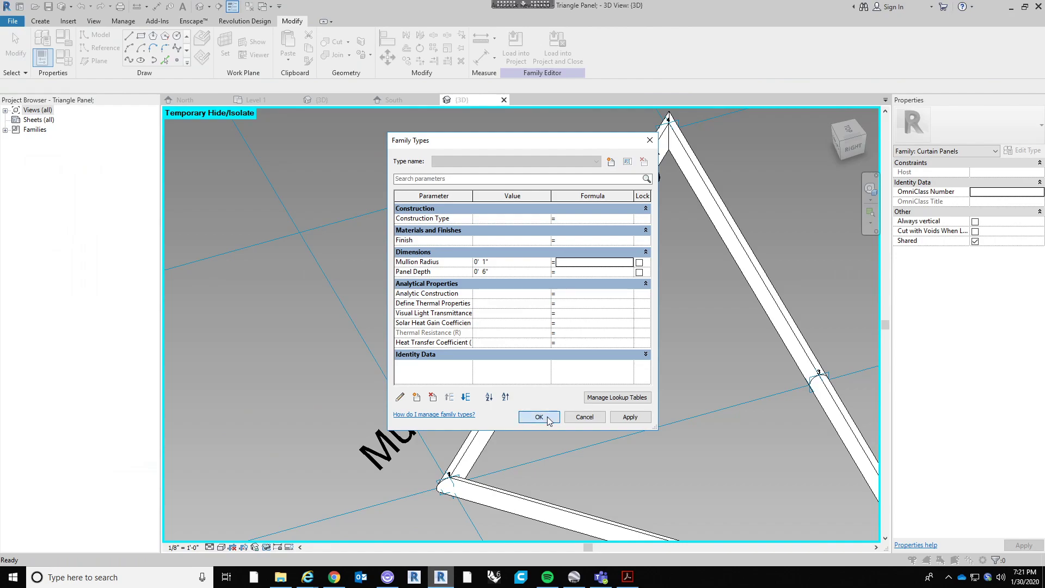
pyautogui.moveTo(677, 243); pyautogui.dragTo(573, 192, button='middle')
pyautogui.scroll(1, 573, 193)
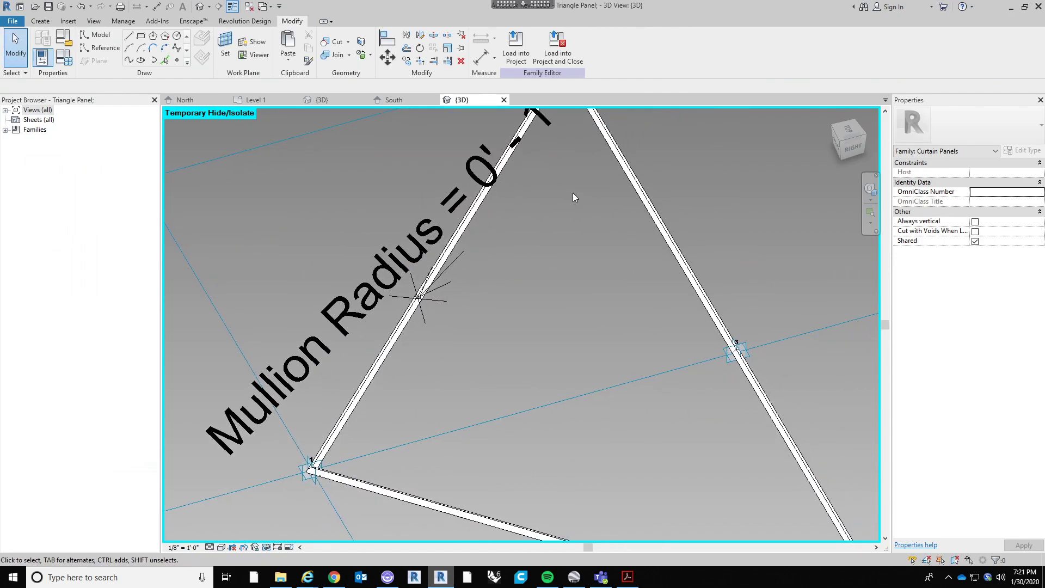
pyautogui.scroll(-3, 539, 305)
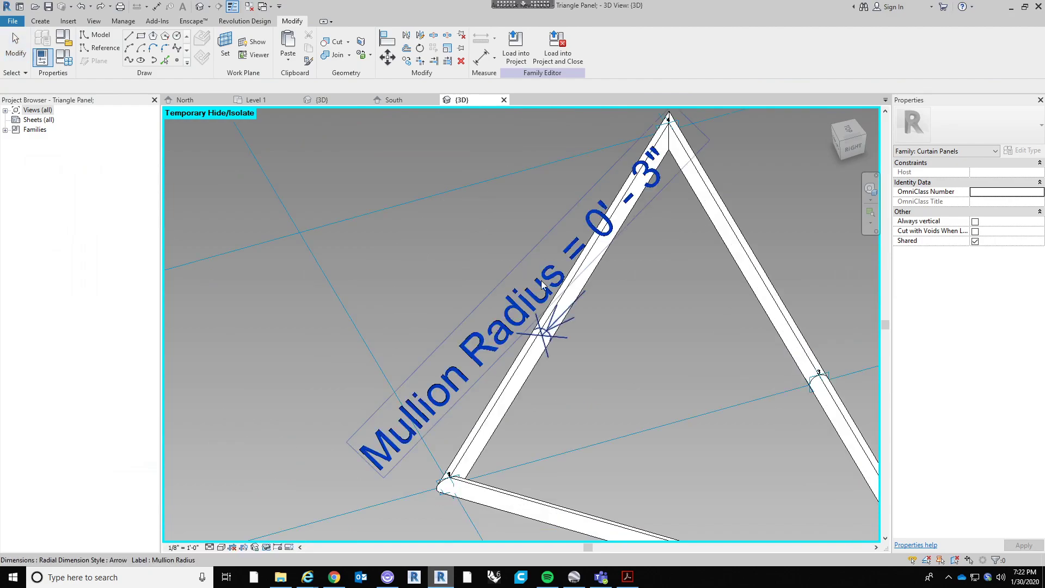
# Reset the temporary hide/isolate to bring back the panel form and check how it meets the mullion
pyautogui.moveTo(565, 339); pyautogui.dragTo(393, 337, button='middle')
pyautogui.scroll(-2, 394, 336)
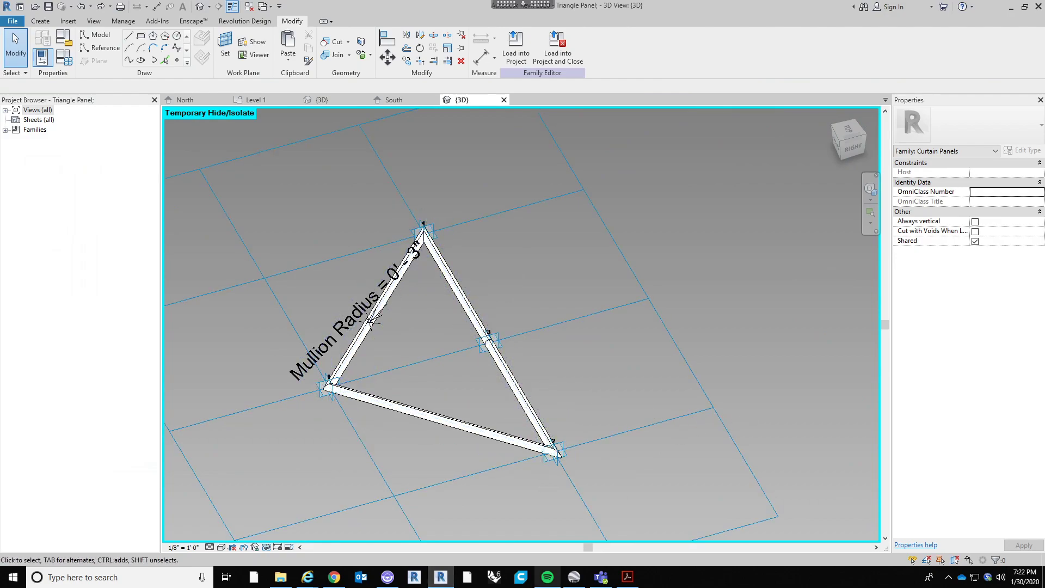
pyautogui.click(266, 547)
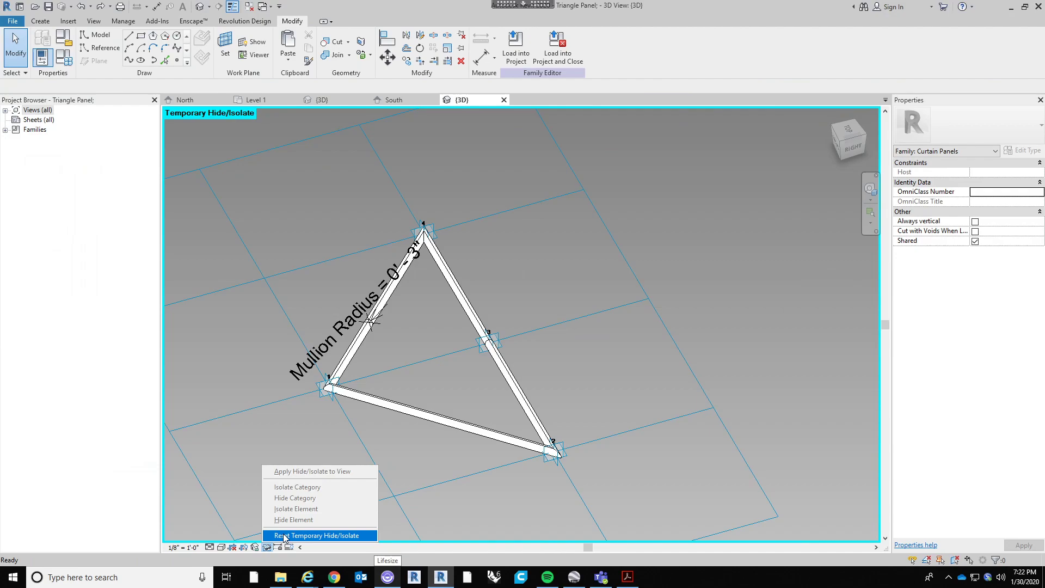
pyautogui.click(283, 536)
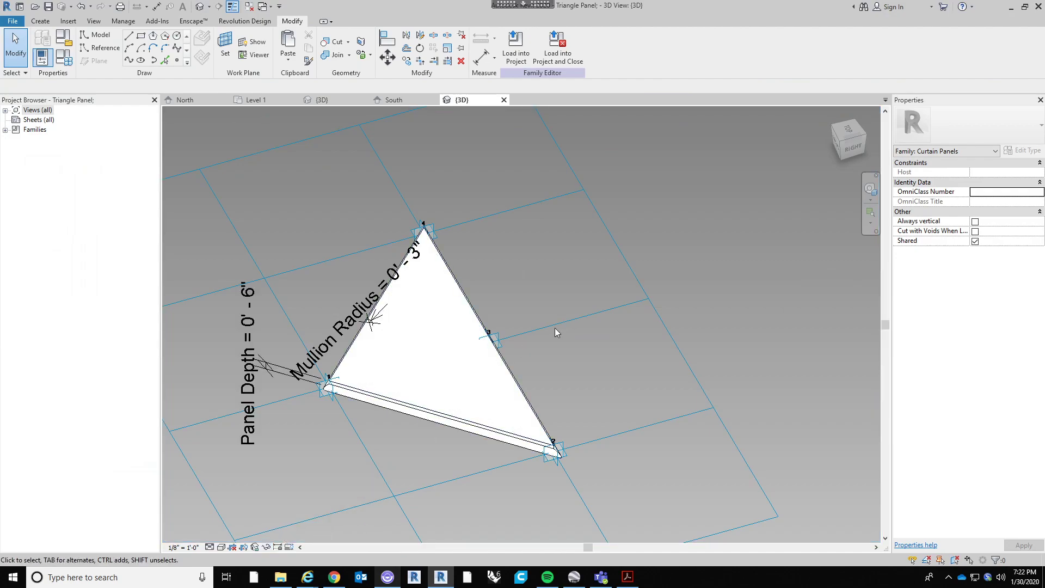
pyautogui.scroll(3, 551, 330)
pyautogui.keyDown('shift'); pyautogui.moveTo(544, 356); pyautogui.dragTo(633, 333, button='middle'); pyautogui.keyUp('shift')
pyautogui.scroll(3, 635, 332)
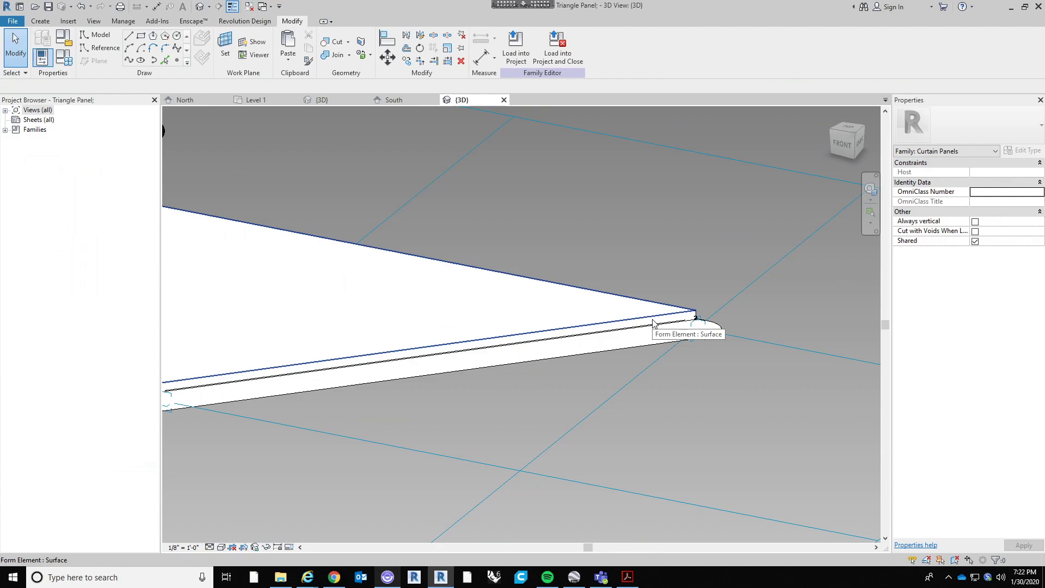
# Associate the triangular panel form's material with a new type parameter named Panel Material under Materials and Finishes
pyautogui.press('Tab')
pyautogui.click(653, 320)
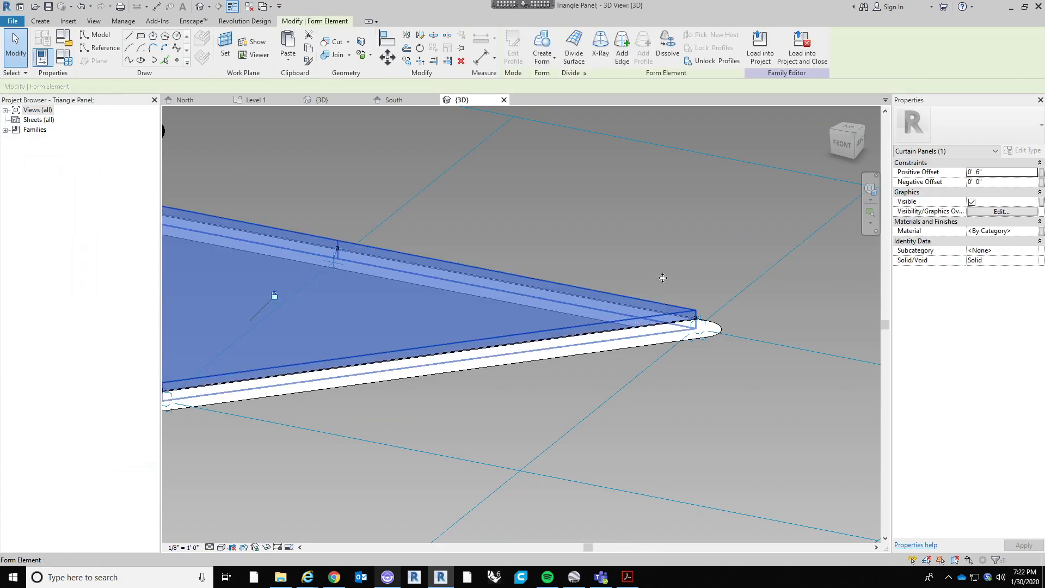
pyautogui.moveTo(675, 287); pyautogui.dragTo(745, 315, button='middle')
pyautogui.scroll(-1, 738, 308)
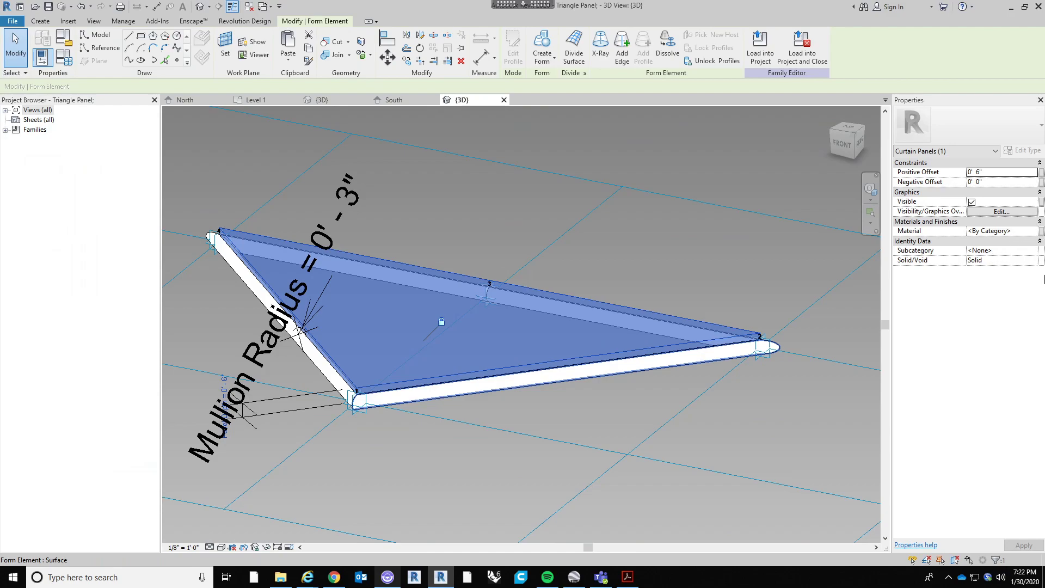
pyautogui.click(1041, 235)
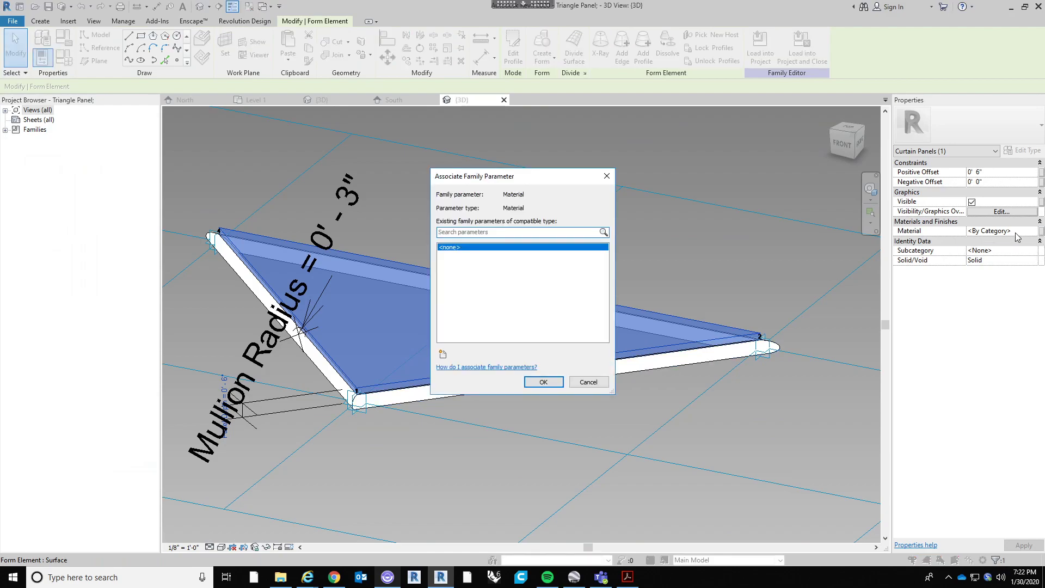
pyautogui.moveTo(497, 176); pyautogui.dragTo(493, 164)
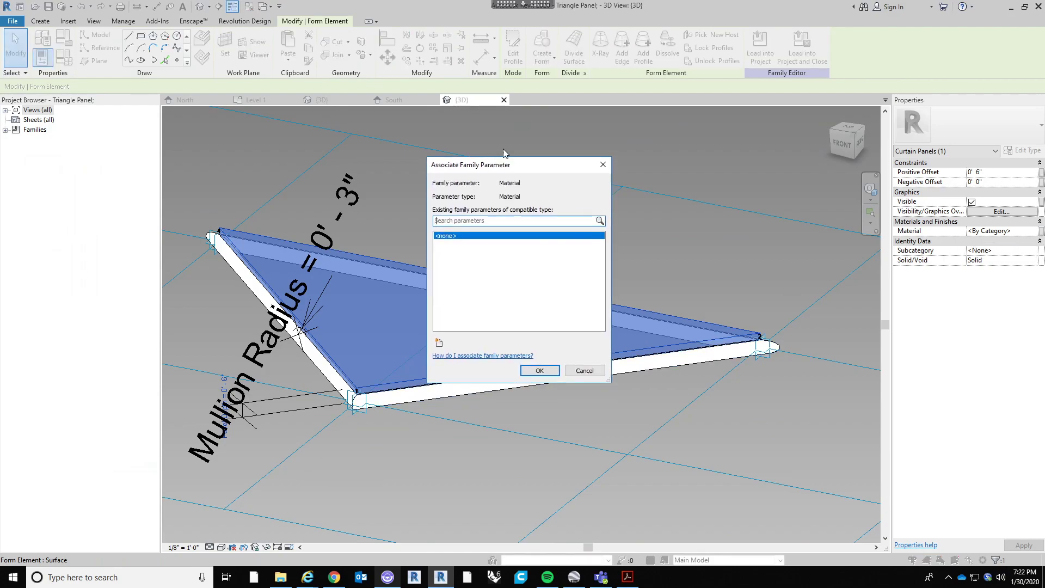
pyautogui.click(440, 342)
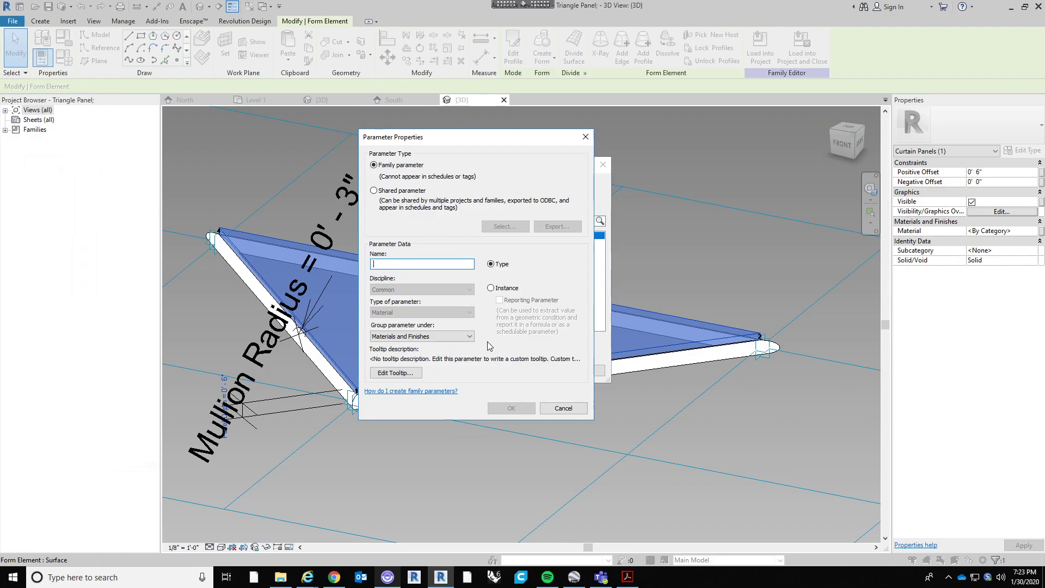
pyautogui.write('Panel Material')
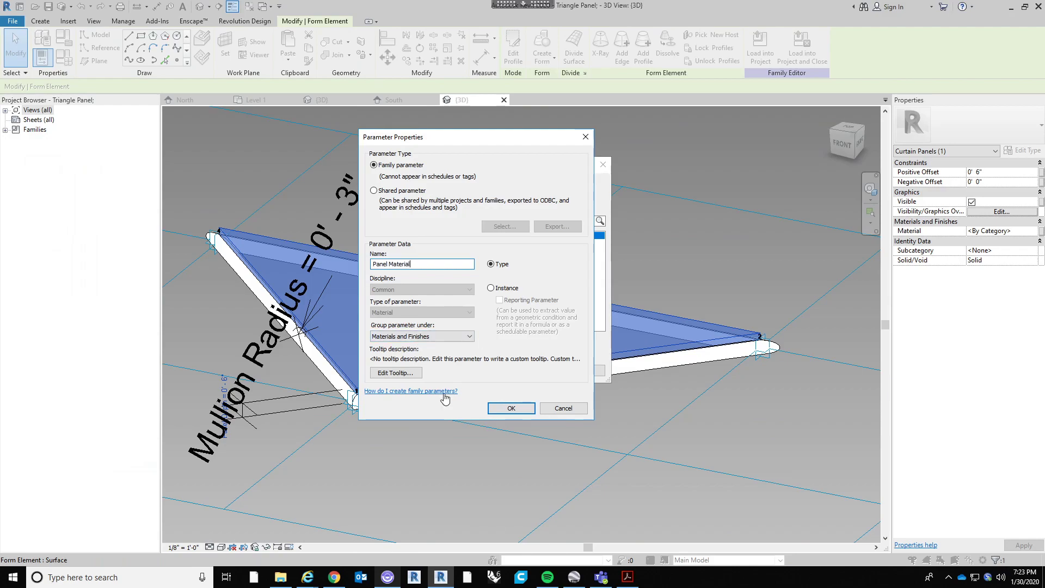
pyautogui.click(510, 409)
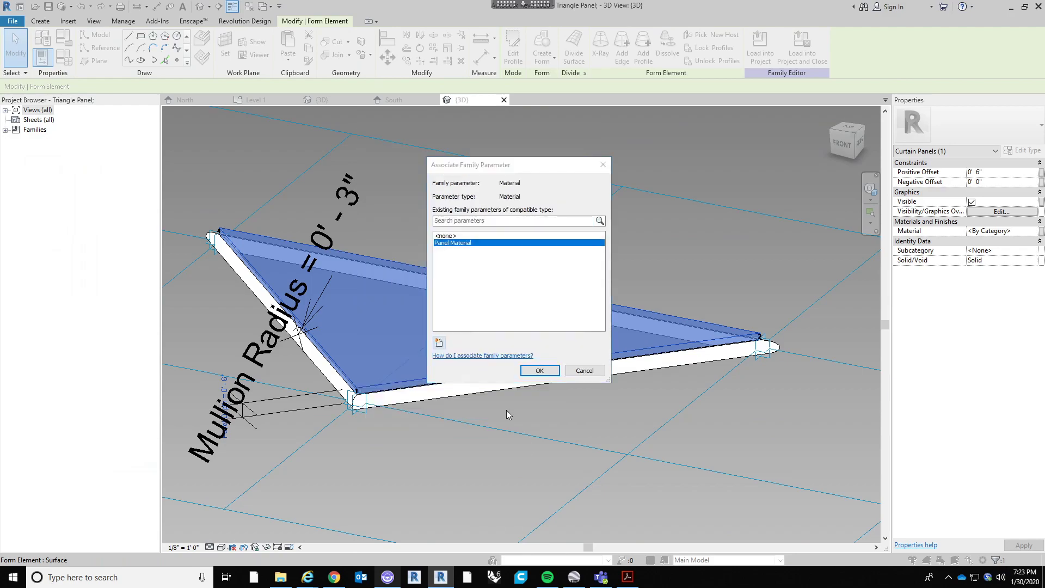
pyautogui.click(540, 371)
pyautogui.click(547, 403)
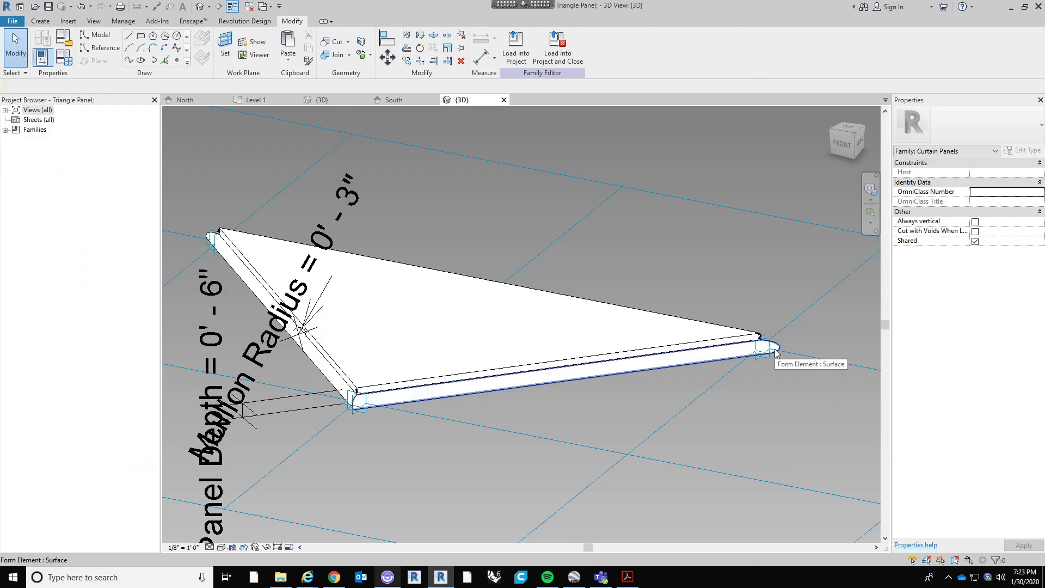
# Associate the swept mullion form's material with a new instance parameter named Mullion Material under Materials and Finishes
pyautogui.press('Tab')
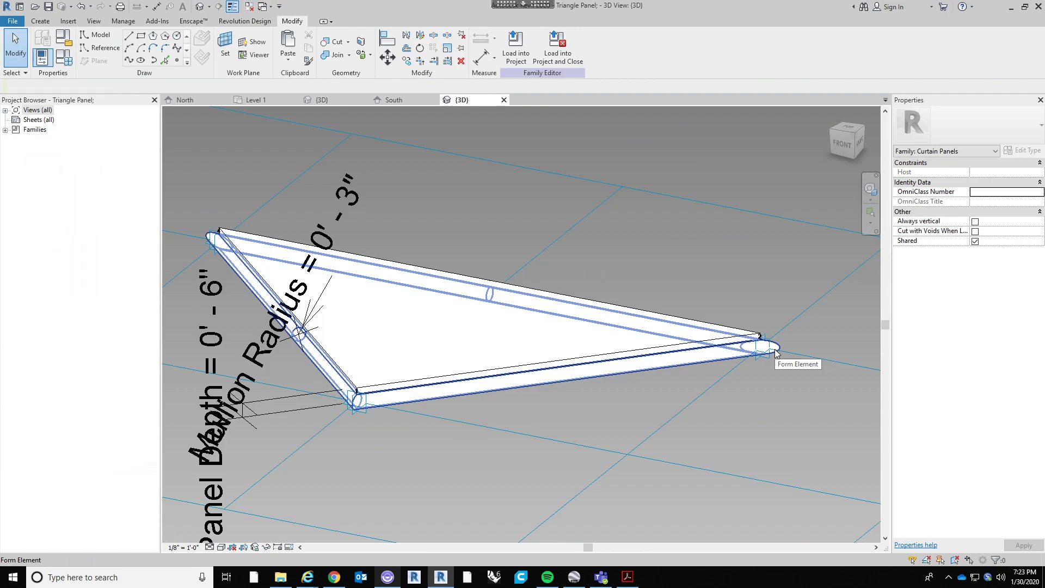
pyautogui.click(777, 353)
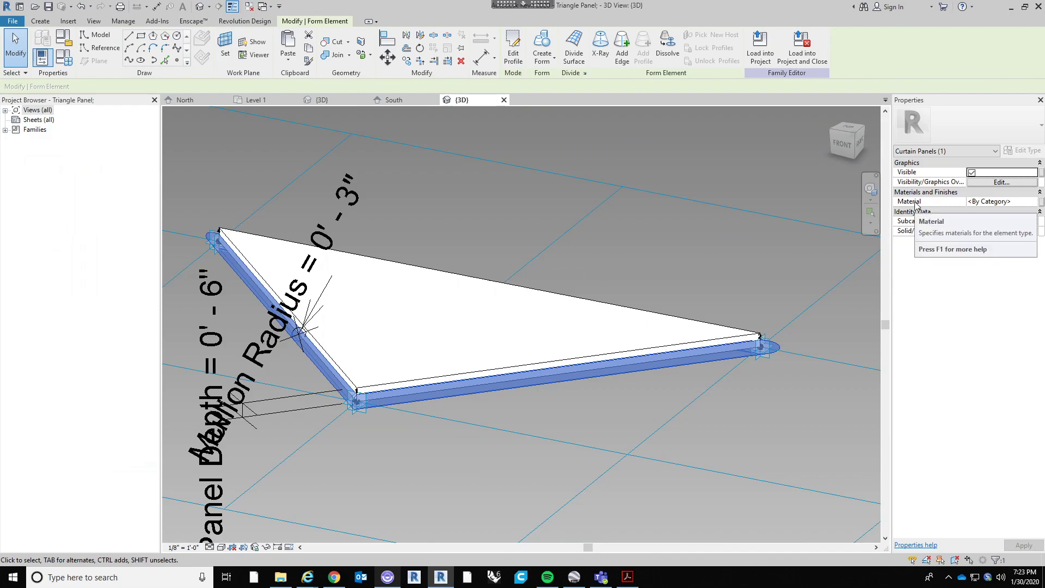
pyautogui.click(1042, 204)
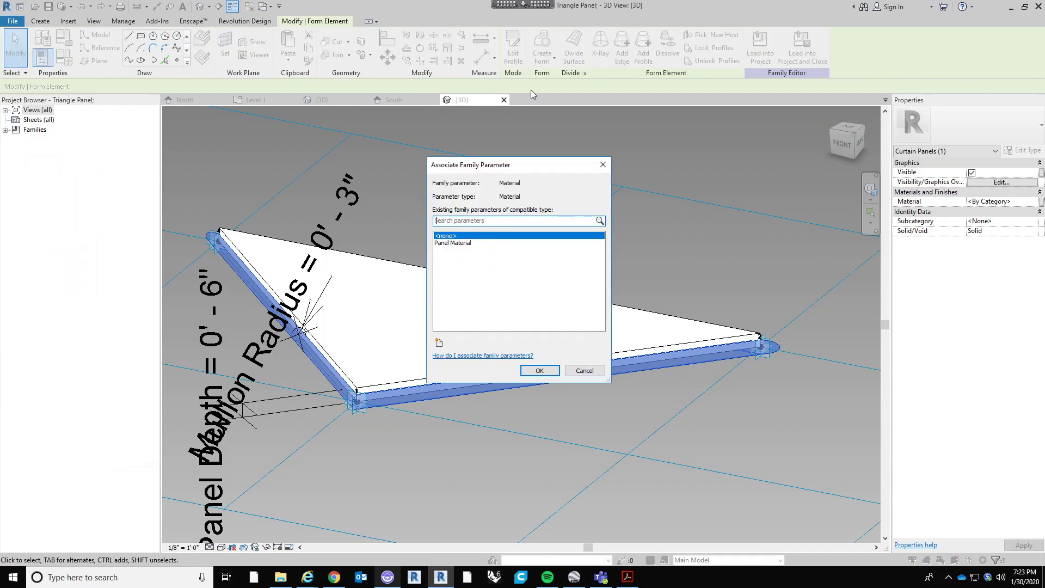
pyautogui.click(441, 343)
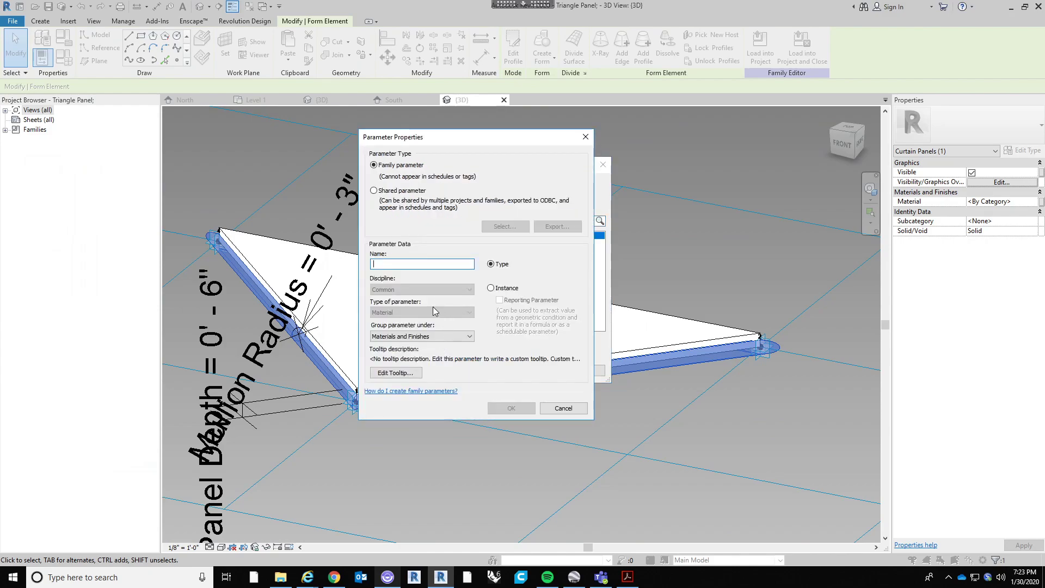
pyautogui.write('Mullionb')
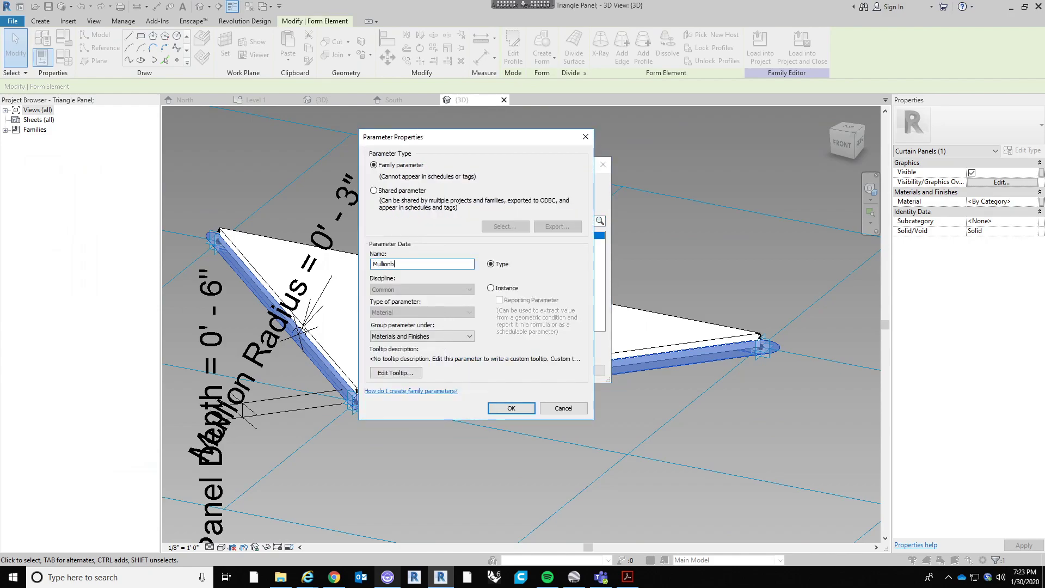
pyautogui.press('BackSpace')
pyautogui.write(' Material')
pyautogui.moveTo(527, 140); pyautogui.dragTo(617, 66)
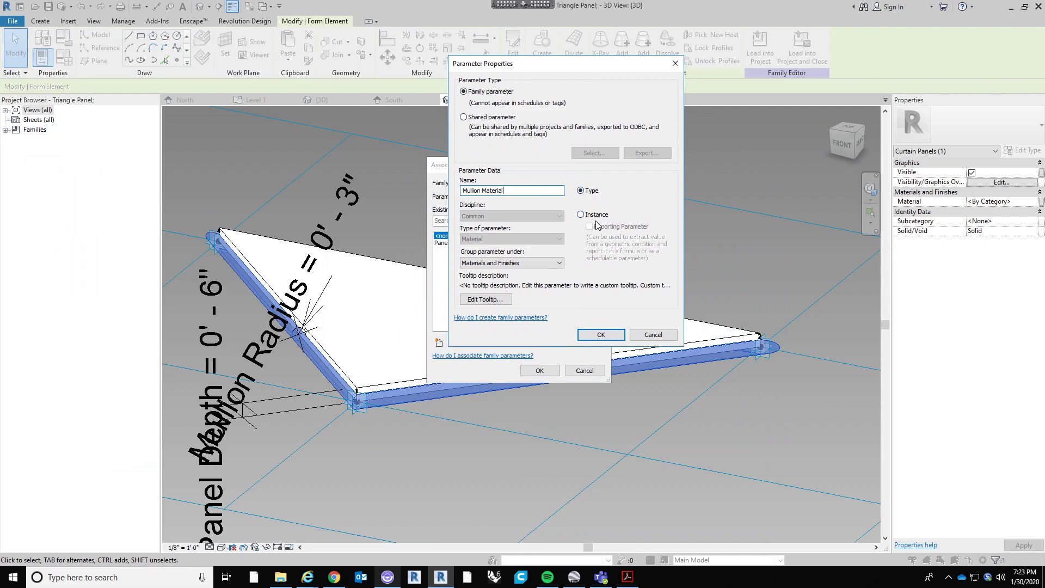
pyautogui.click(584, 215)
pyautogui.click(599, 332)
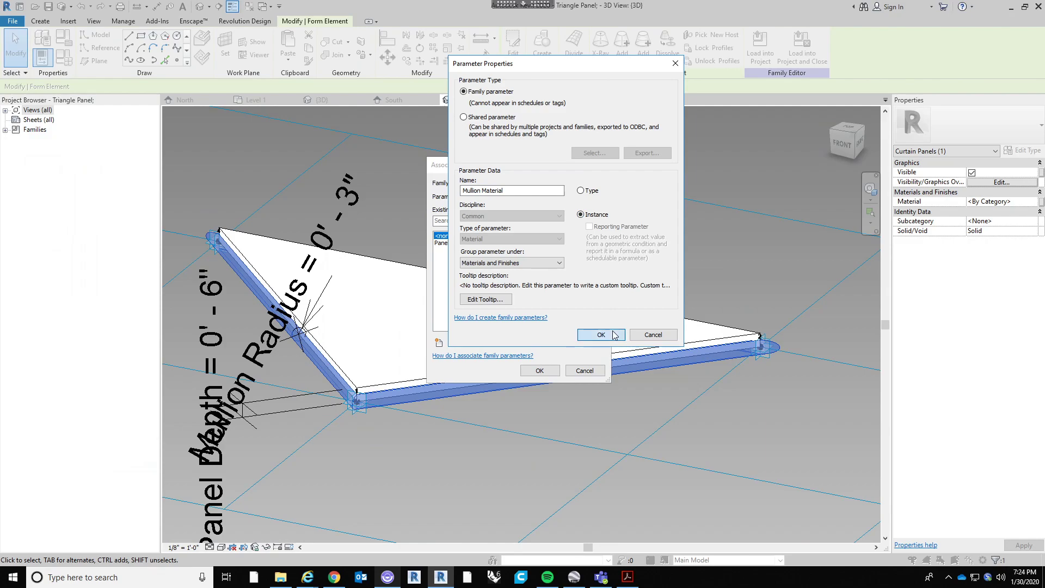
pyautogui.click(546, 373)
pyautogui.click(563, 466)
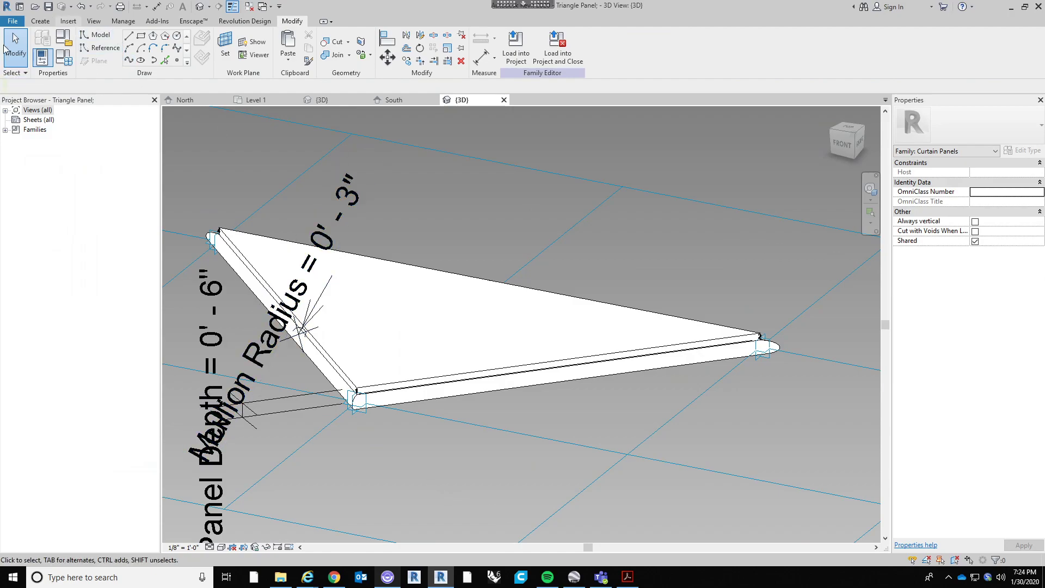
# Compare the two material parameters in the family types and inspect the properties of Panel Material without changing them
pyautogui.click(64, 59)
pyautogui.moveTo(550, 137); pyautogui.dragTo(597, 108)
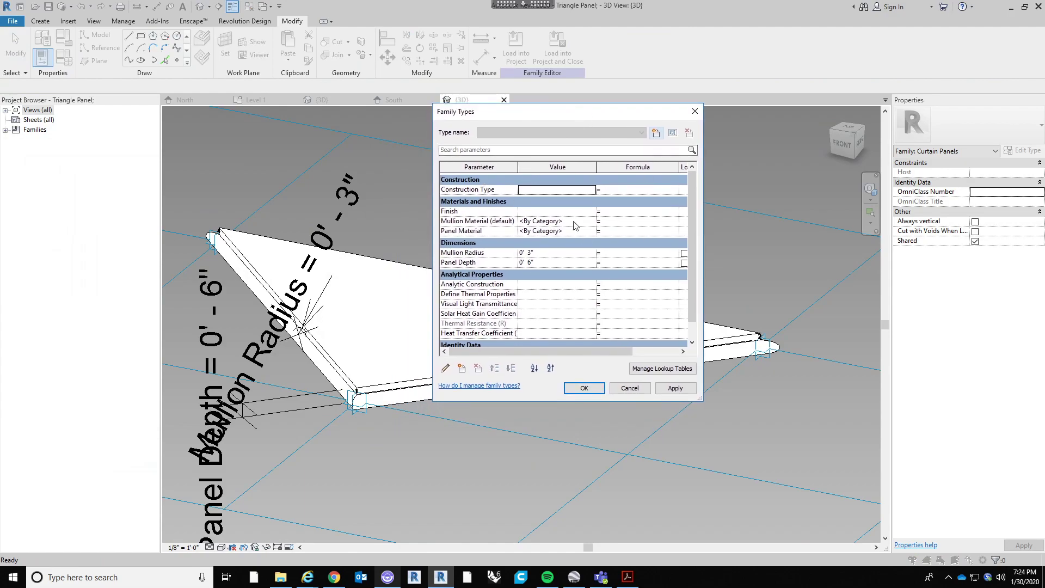
pyautogui.click(487, 231)
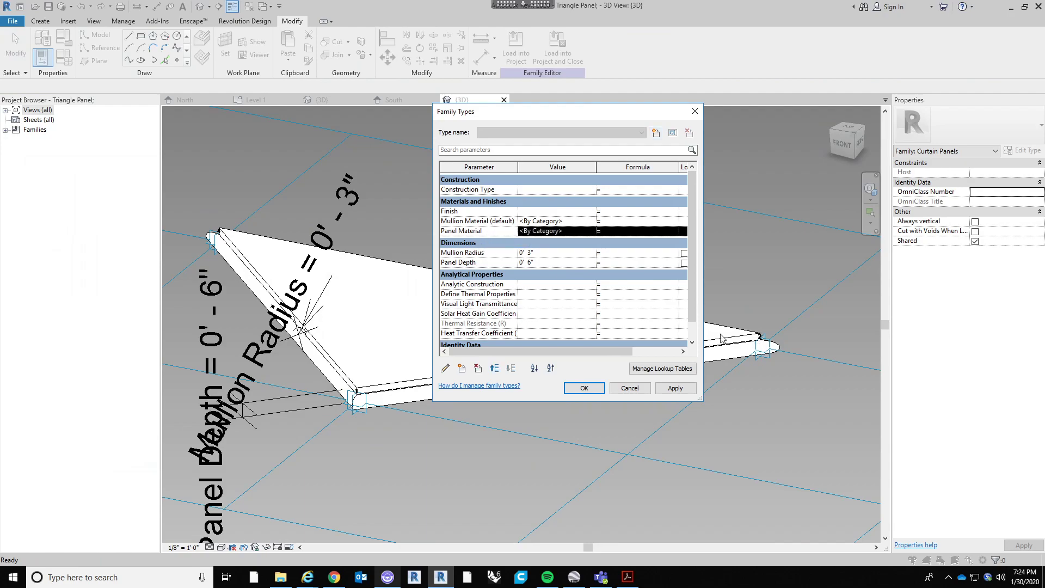
pyautogui.click(461, 223)
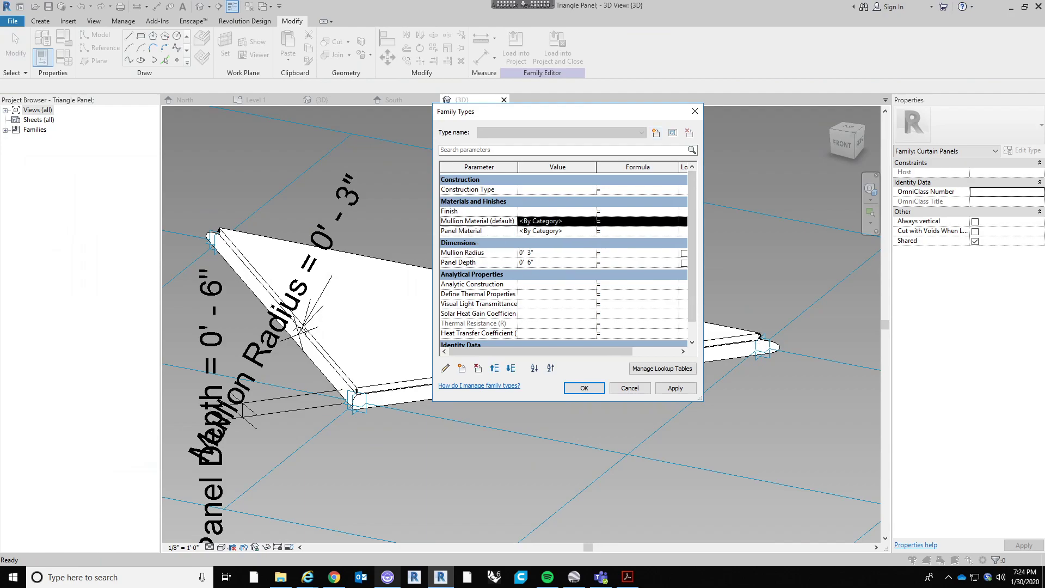
pyautogui.click(485, 233)
pyautogui.click(483, 224)
pyautogui.click(483, 234)
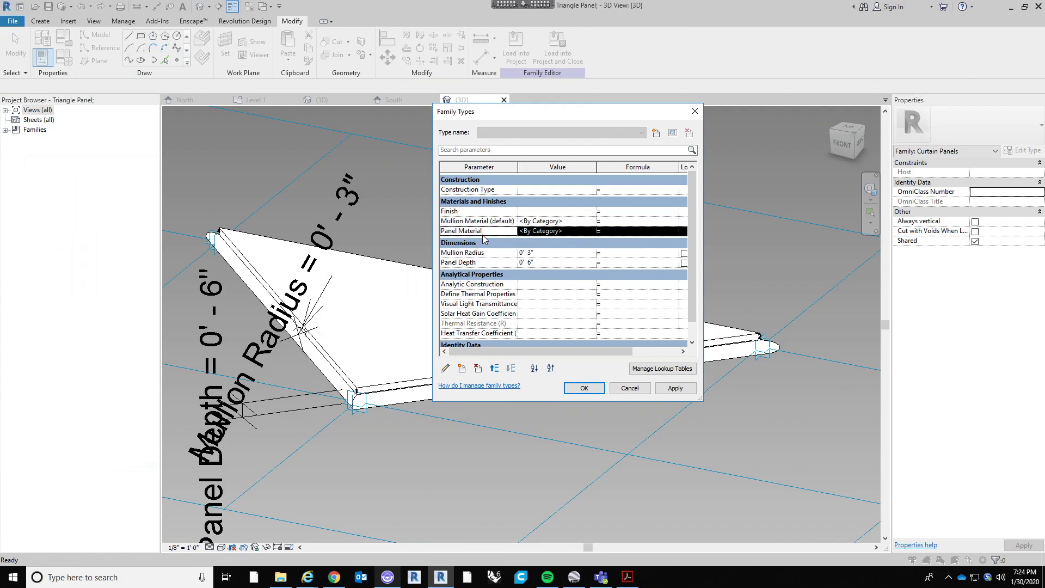
pyautogui.click(446, 369)
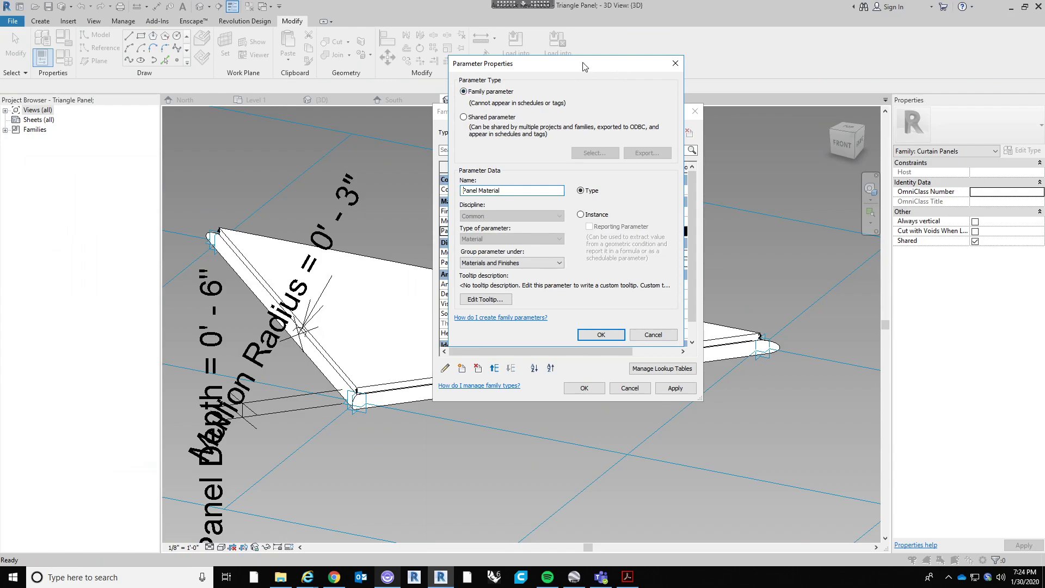
pyautogui.moveTo(583, 66); pyautogui.dragTo(445, 127)
pyautogui.click(538, 123)
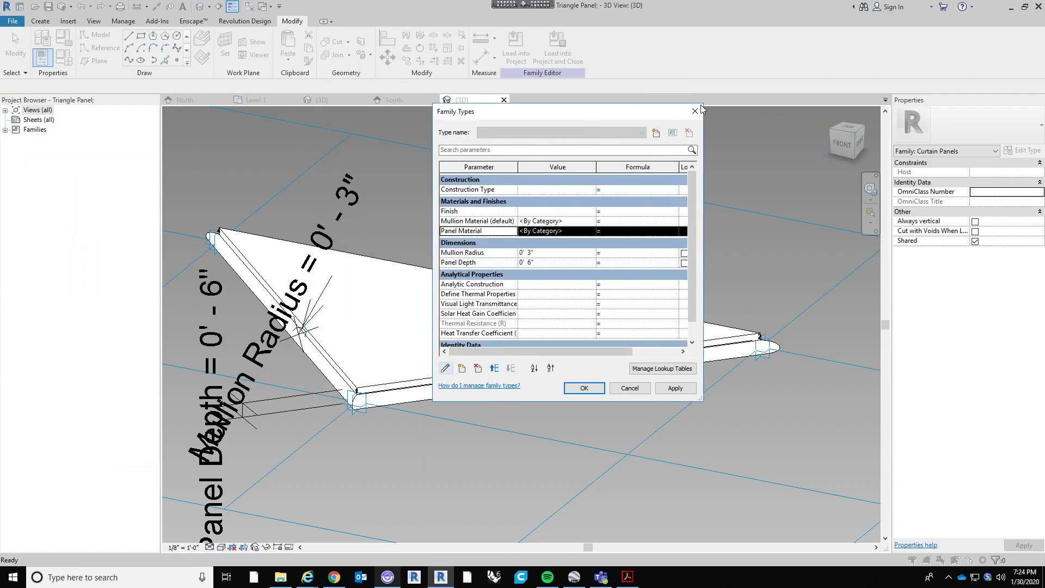
pyautogui.click(695, 111)
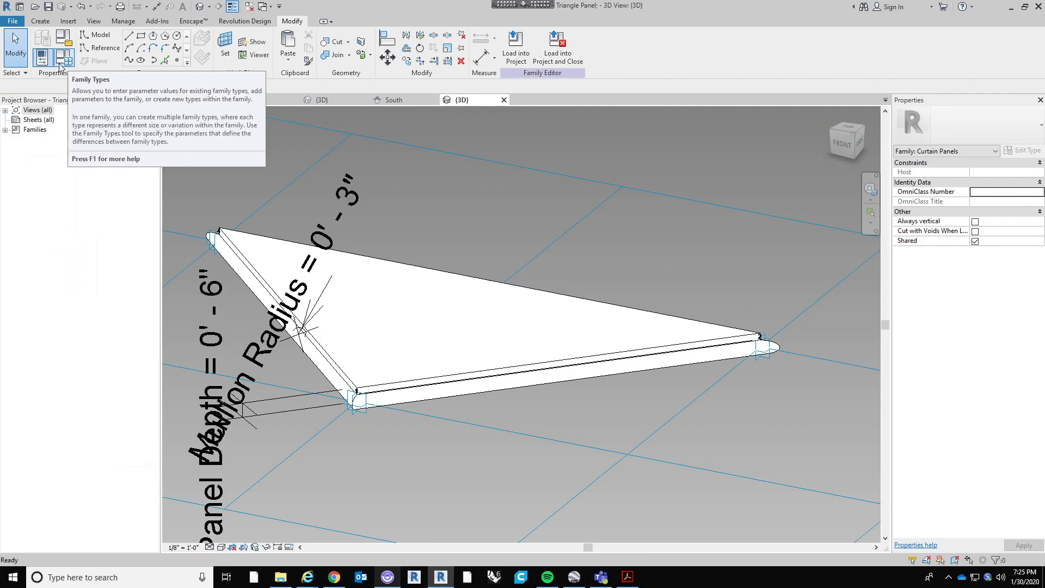
# Inspect the properties of the Mullion Material parameter in the family types without changing them
pyautogui.click(61, 67)
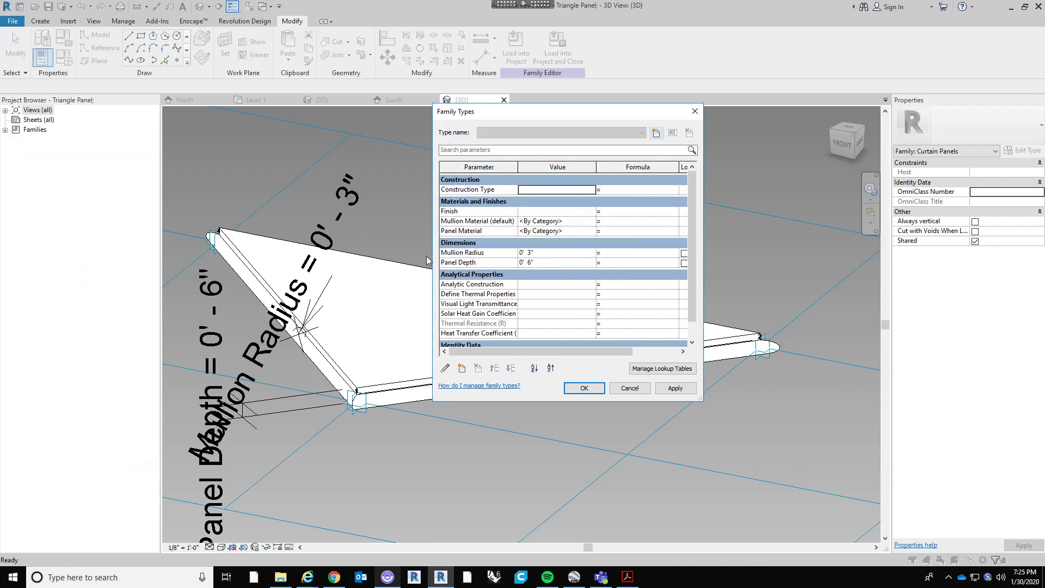
pyautogui.click(484, 223)
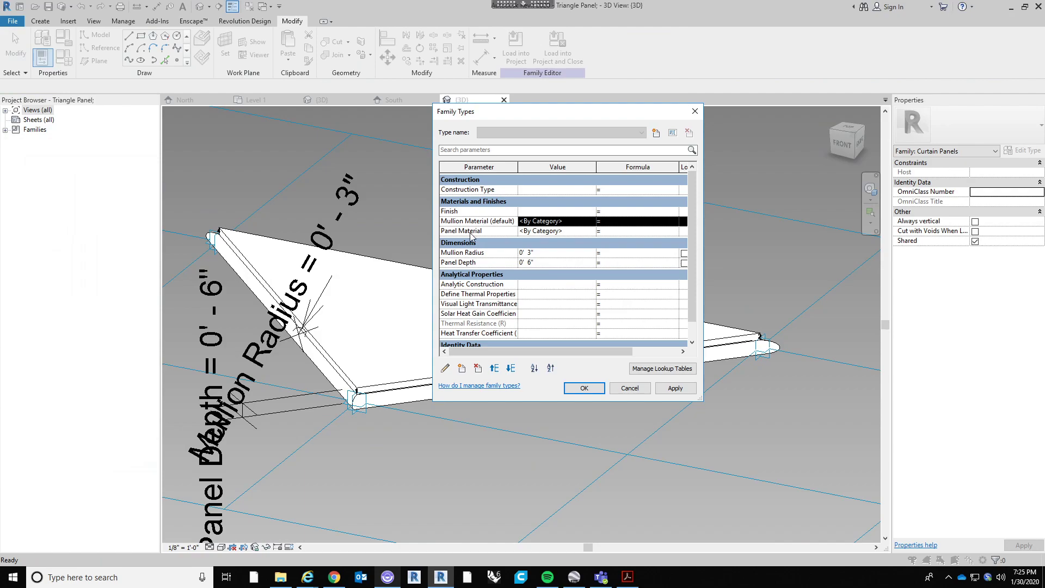
pyautogui.click(445, 370)
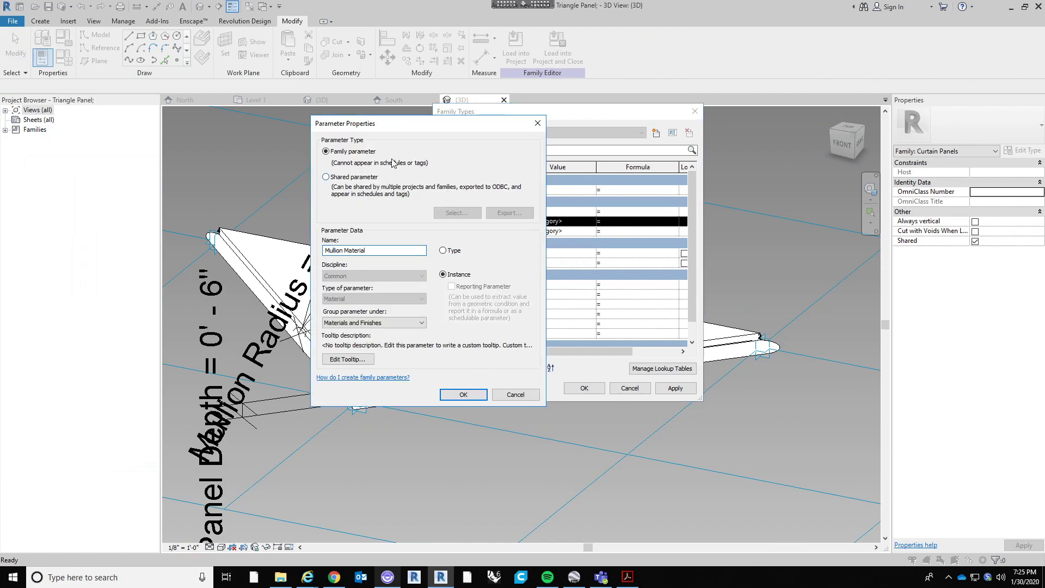
pyautogui.click(538, 125)
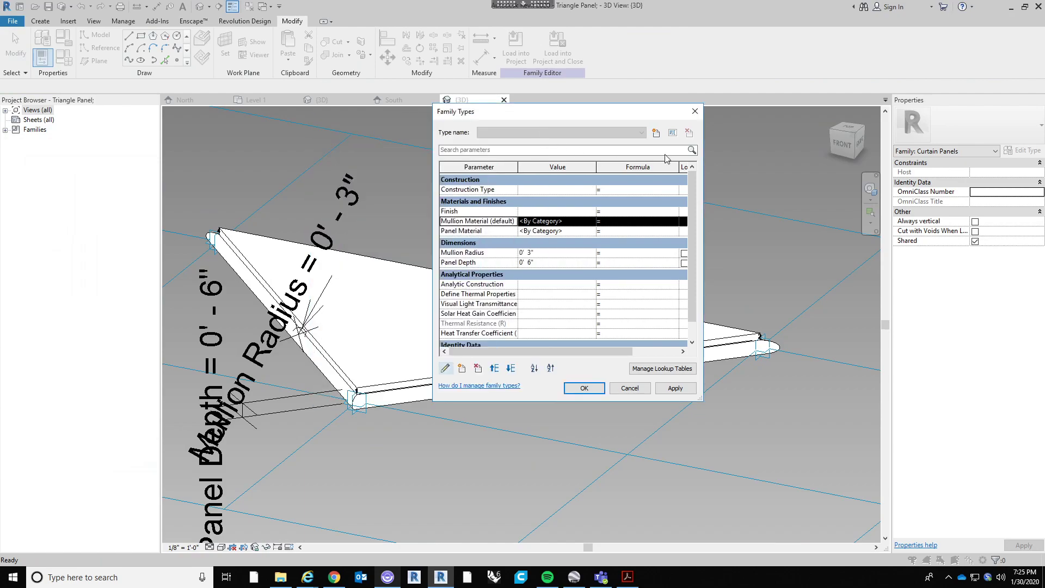
pyautogui.click(694, 111)
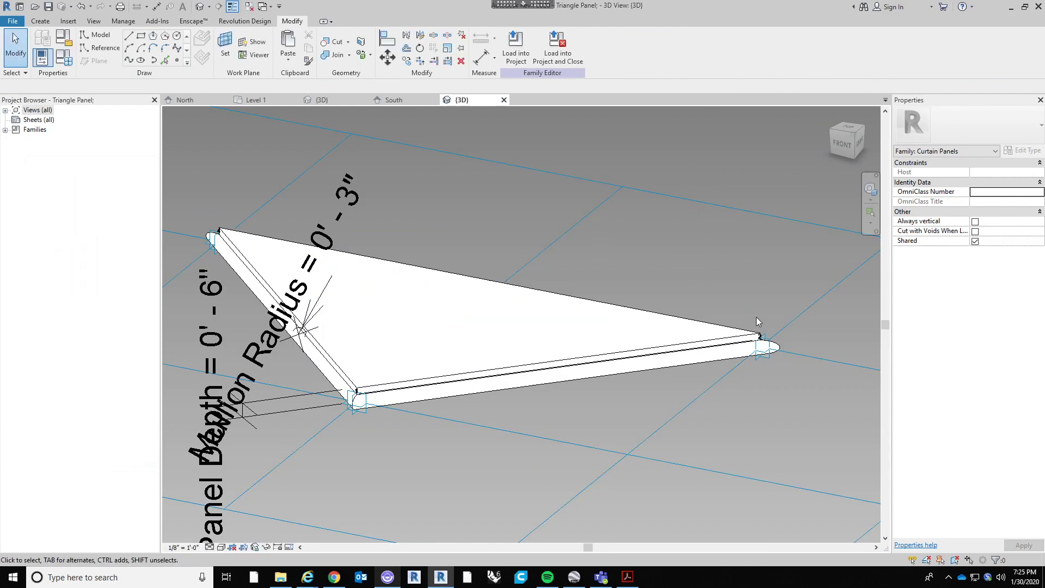
# Save the triangle panel family and load it into Project1, overwriting the existing version and accepting the warnings
pyautogui.scroll(2, 756, 317)
pyautogui.scroll(-2, 762, 318)
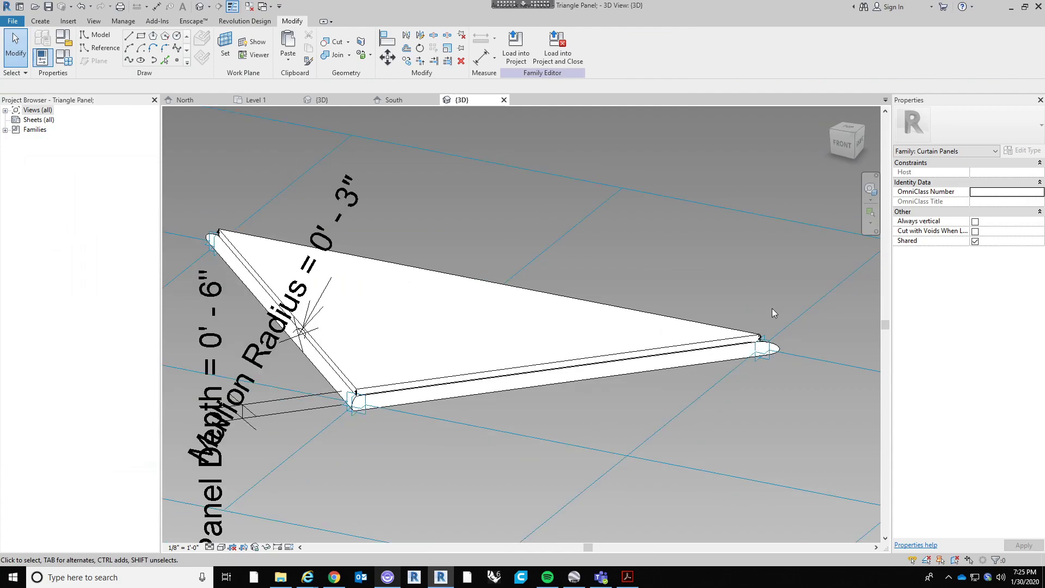
pyautogui.scroll(-2, 772, 308)
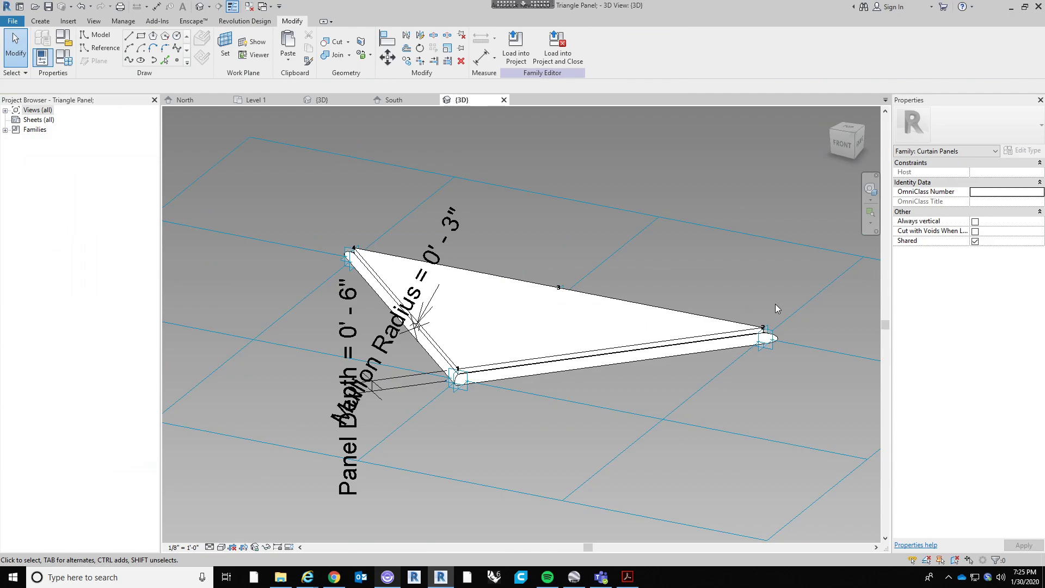
pyautogui.keyDown('shift'); pyautogui.moveTo(746, 292); pyautogui.dragTo(599, 435, button='middle'); pyautogui.keyUp('shift')
pyautogui.keyDown('shift'); pyautogui.moveTo(460, 451); pyautogui.dragTo(547, 410, button='middle'); pyautogui.keyUp('shift')
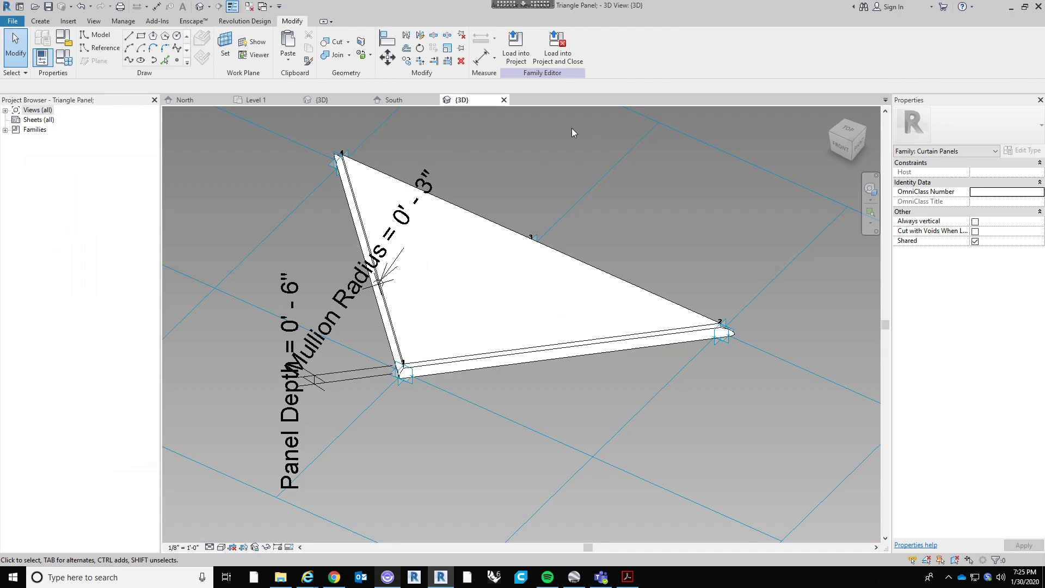
pyautogui.hotkey('ctrl', 's')
pyautogui.click(510, 57)
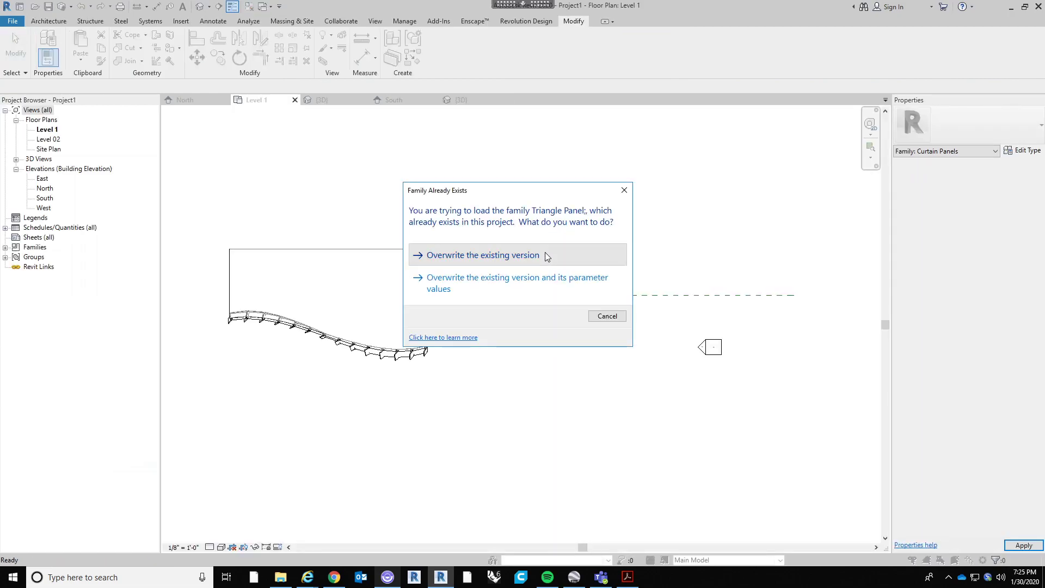
pyautogui.click(546, 256)
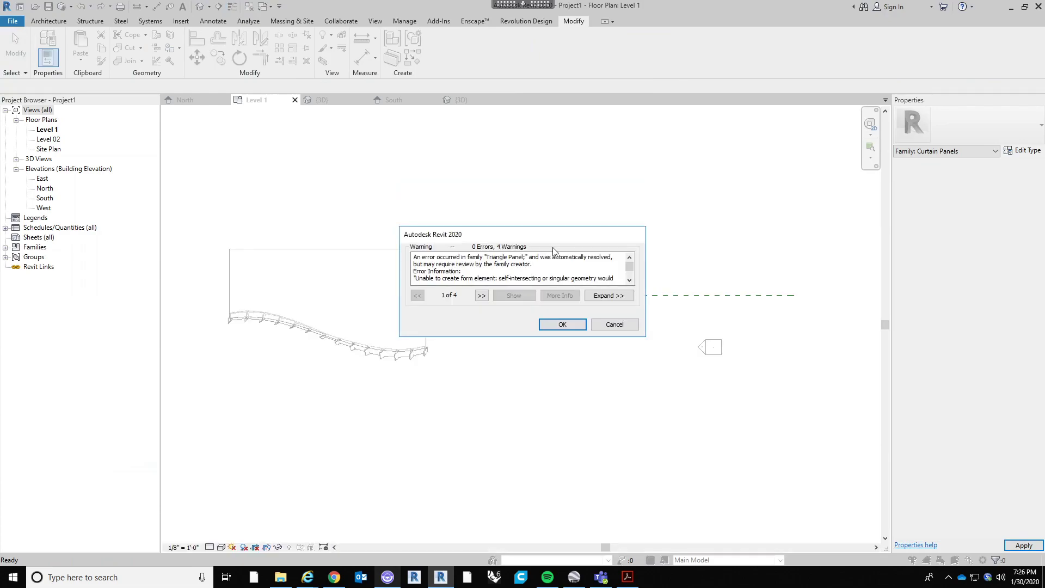
pyautogui.click(561, 325)
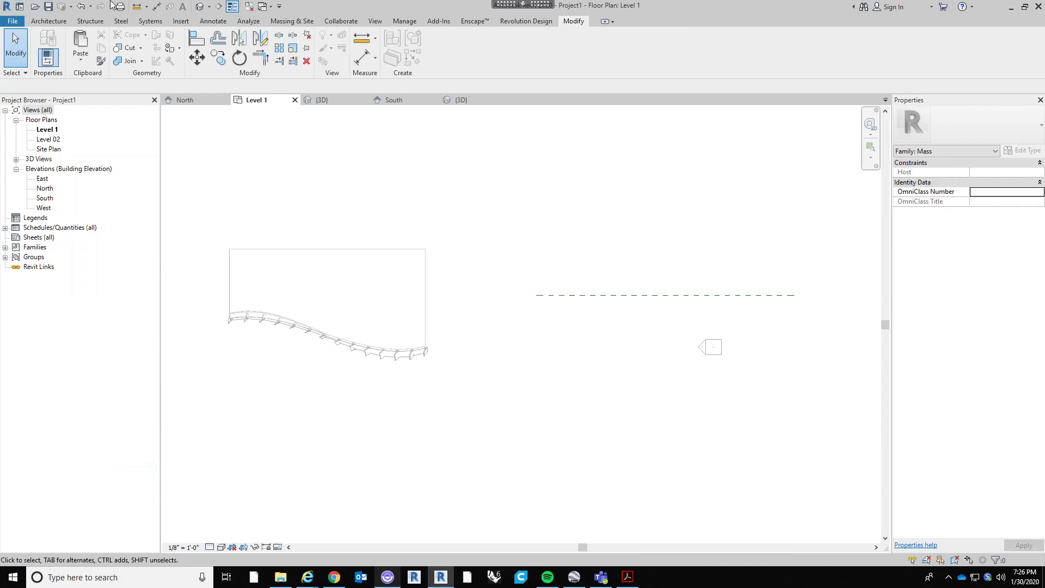
# Open the 3D view of Project1 and divide the curved surface of the hemisphere form
pyautogui.click(200, 8)
pyautogui.keyDown('shift'); pyautogui.moveTo(513, 367); pyautogui.dragTo(462, 196, button='middle'); pyautogui.keyUp('shift')
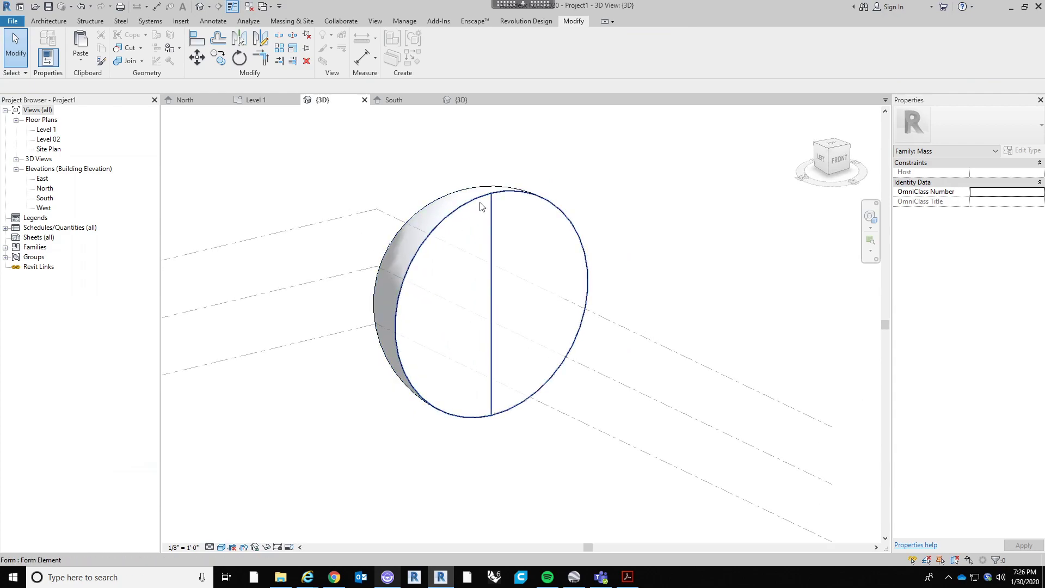
pyautogui.keyDown('shift'); pyautogui.moveTo(480, 217); pyautogui.dragTo(640, 171, button='middle'); pyautogui.keyUp('shift')
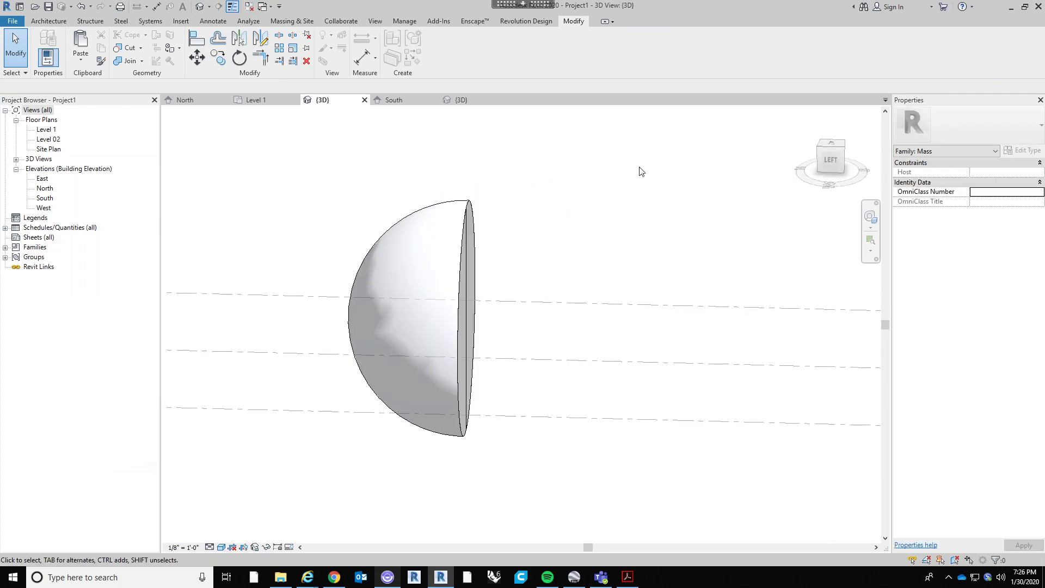
pyautogui.click(462, 252)
pyautogui.click(448, 254)
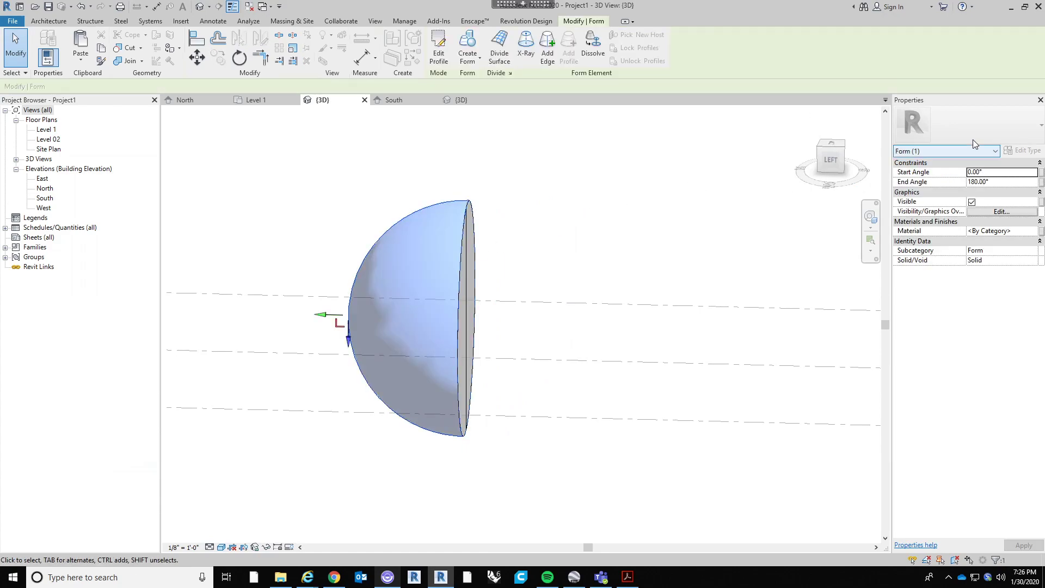
pyautogui.click(499, 50)
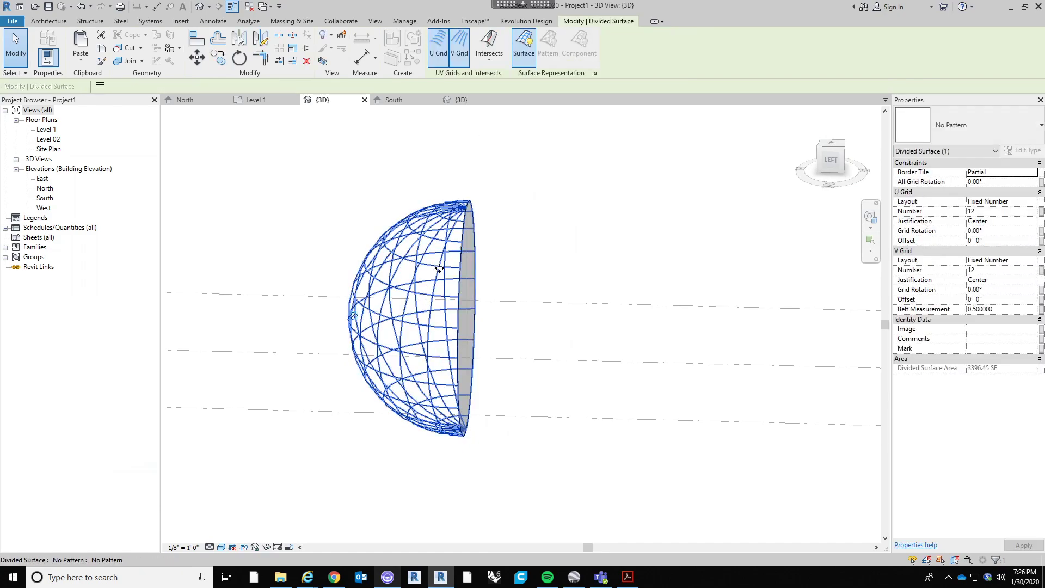
# Apply the Triangle Panel component of the Triangle (bent) pattern to the divided surface, deleting the types that cannot be made
pyautogui.click(986, 130)
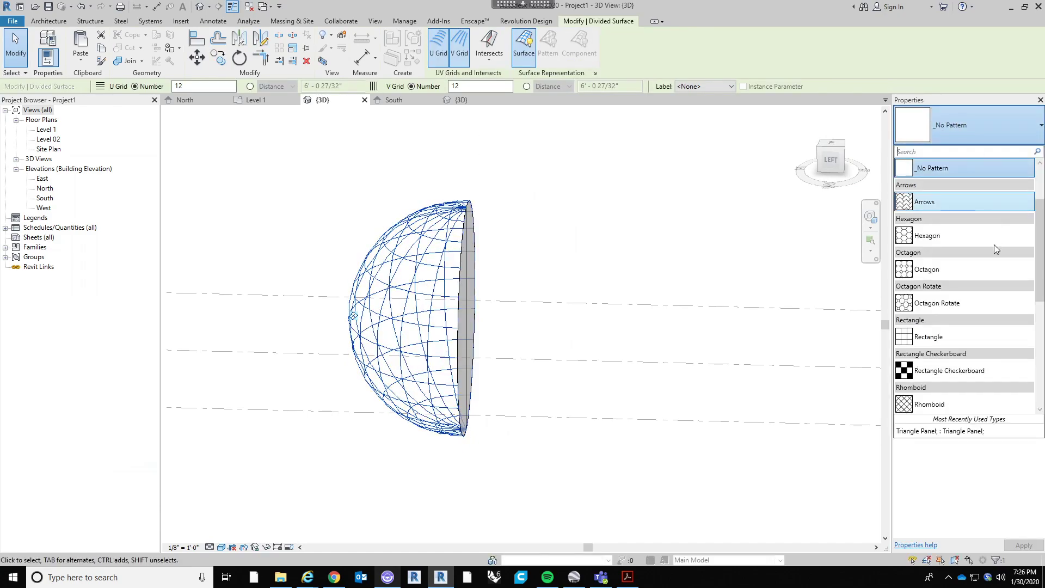
pyautogui.scroll(-3, 975, 280)
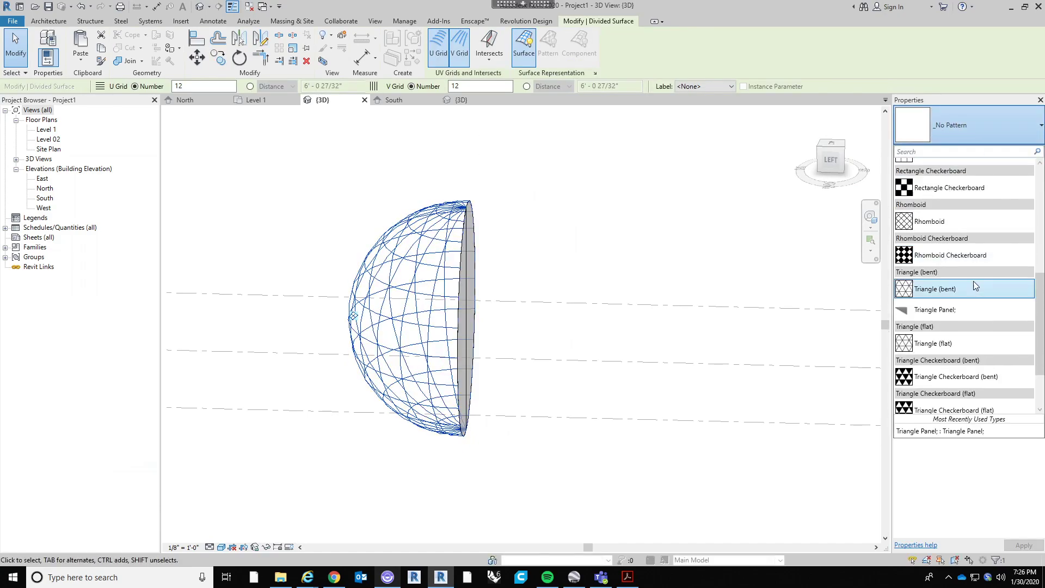
pyautogui.click(946, 312)
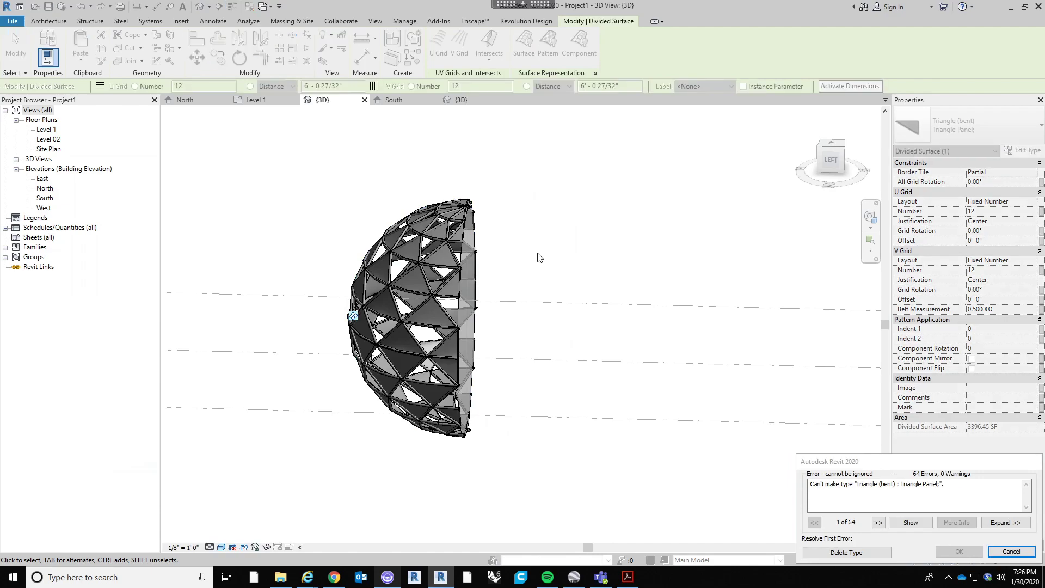
pyautogui.click(855, 553)
pyautogui.click(744, 407)
pyautogui.keyDown('shift'); pyautogui.moveTo(648, 467); pyautogui.dragTo(583, 487, button='middle'); pyautogui.keyUp('shift')
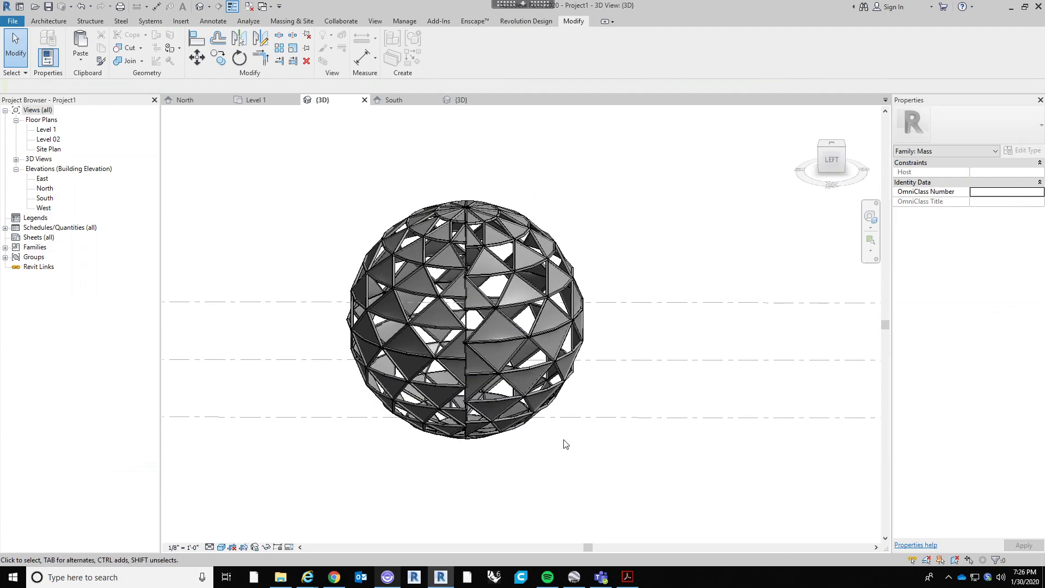
# Edit the in-place mass of the other hemisphere and apply Triangle Panel to its unpatterned divided surface, deleting the types that cannot be made
pyautogui.keyDown('shift'); pyautogui.moveTo(538, 264); pyautogui.dragTo(604, 305, button='middle'); pyautogui.keyUp('shift')
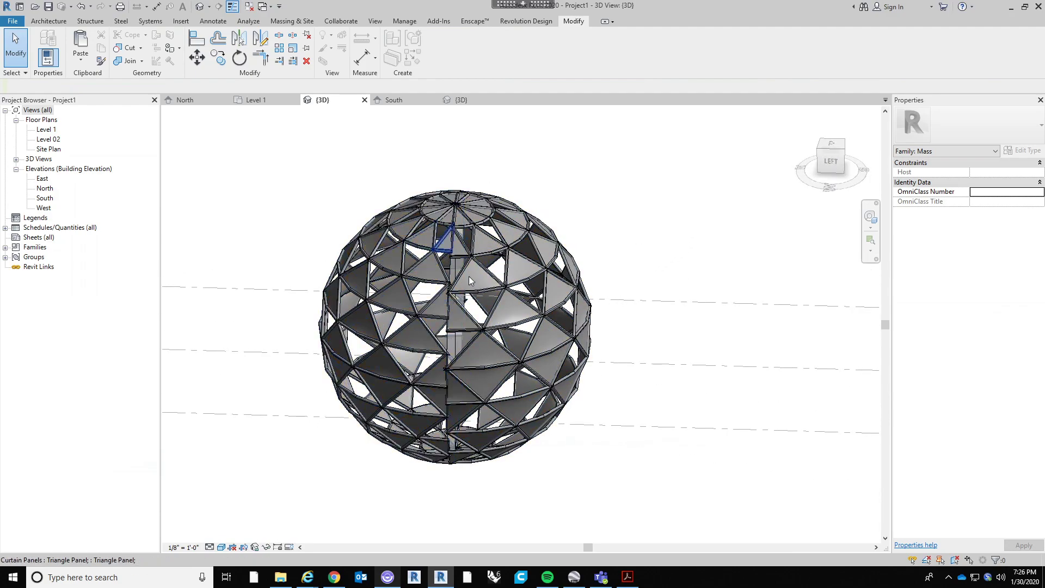
pyautogui.doubleClick(549, 318)
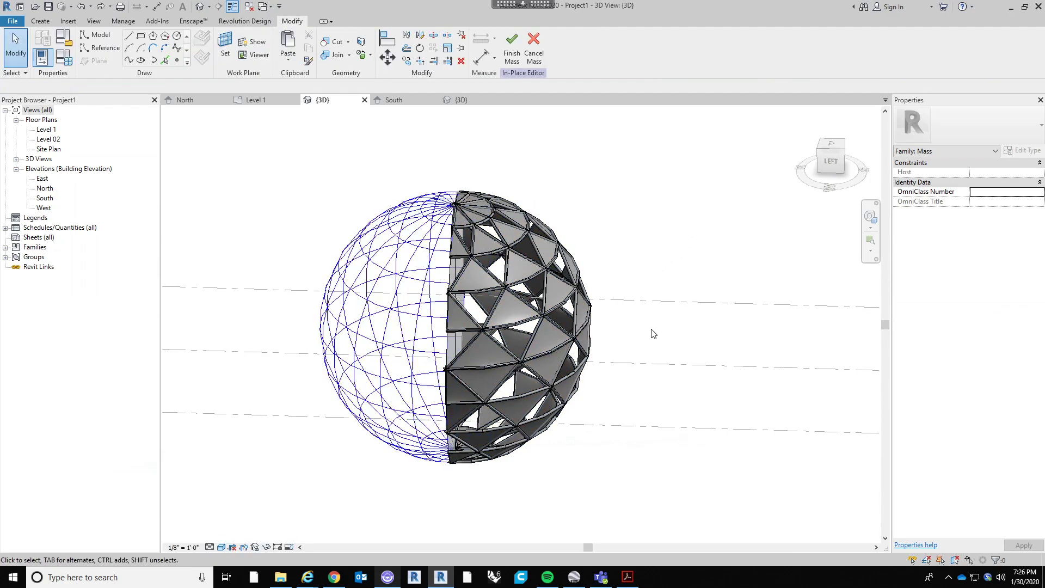
pyautogui.keyDown('shift'); pyautogui.moveTo(651, 333); pyautogui.dragTo(591, 395, button='middle'); pyautogui.keyUp('shift')
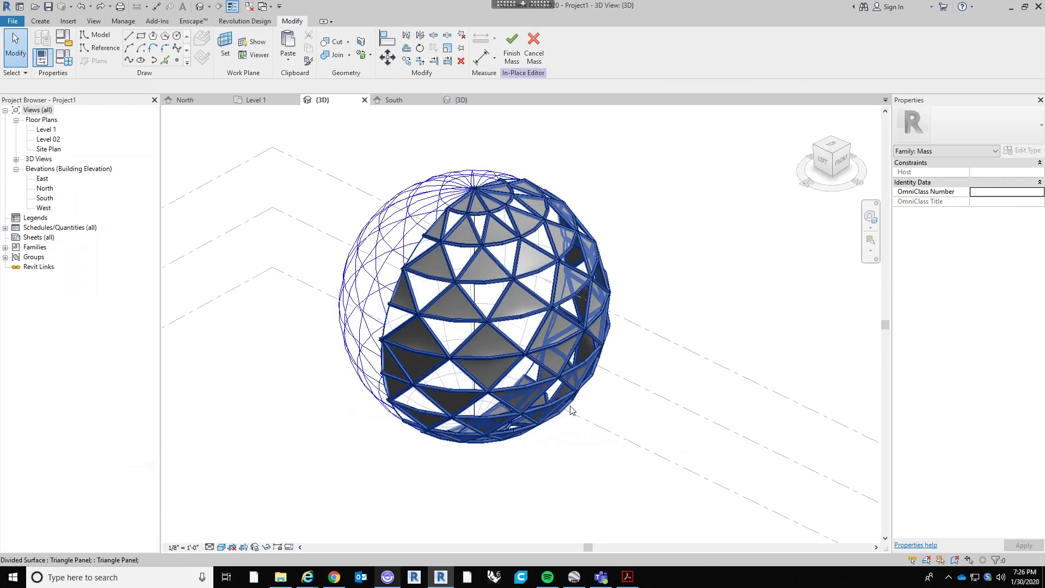
pyautogui.keyDown('shift'); pyautogui.moveTo(550, 490); pyautogui.dragTo(653, 494, button='middle'); pyautogui.keyUp('shift')
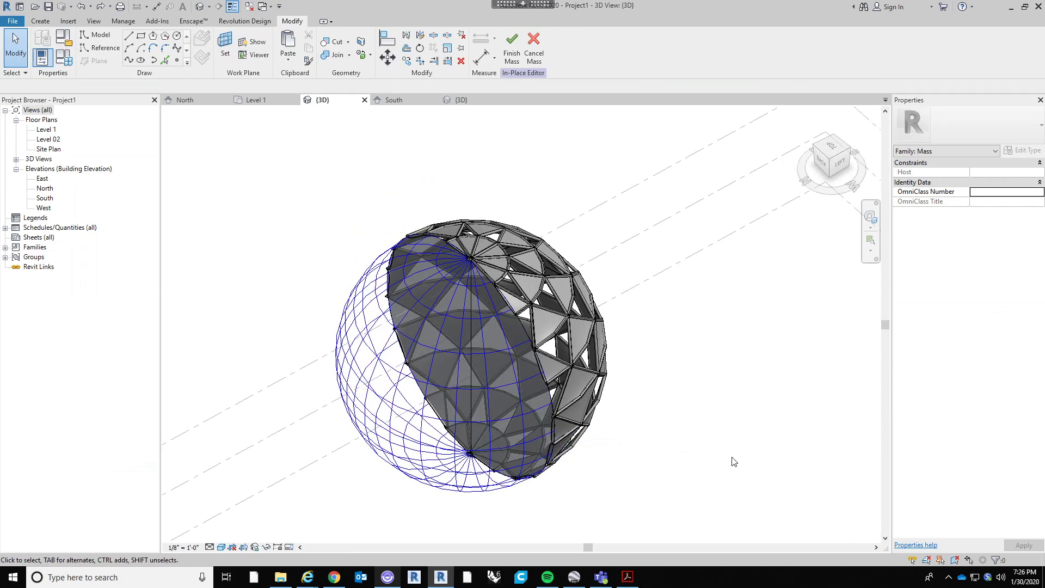
pyautogui.keyDown('shift'); pyautogui.moveTo(712, 425); pyautogui.dragTo(442, 261, button='middle'); pyautogui.keyUp('shift')
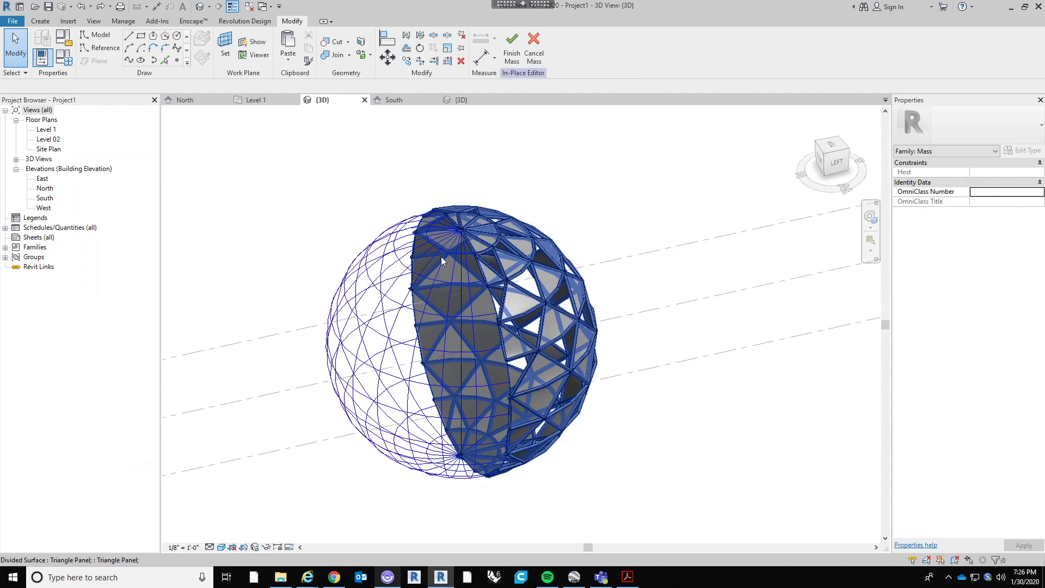
pyautogui.click(467, 242)
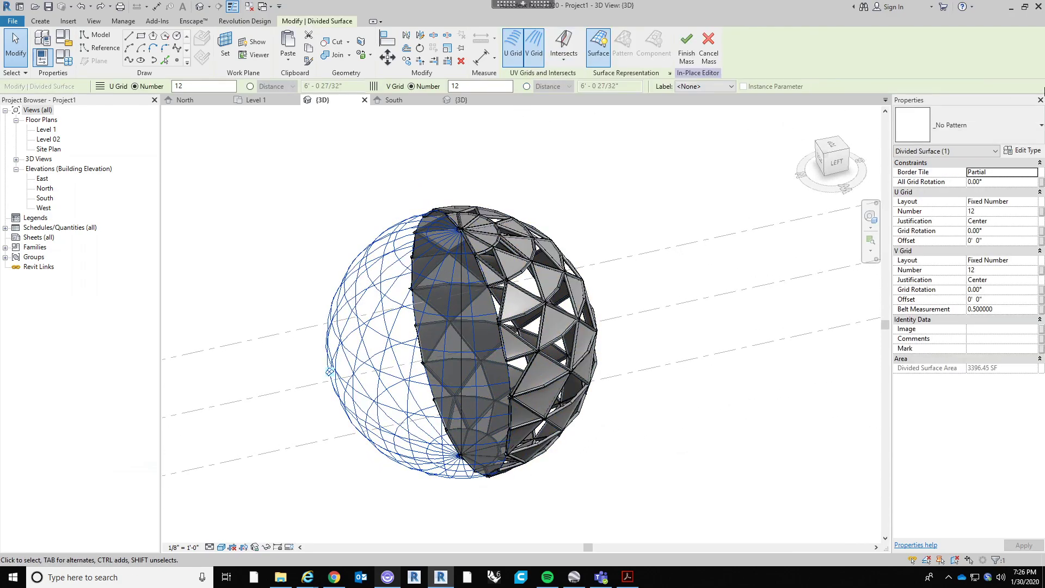
pyautogui.click(999, 126)
pyautogui.scroll(1, 926, 288)
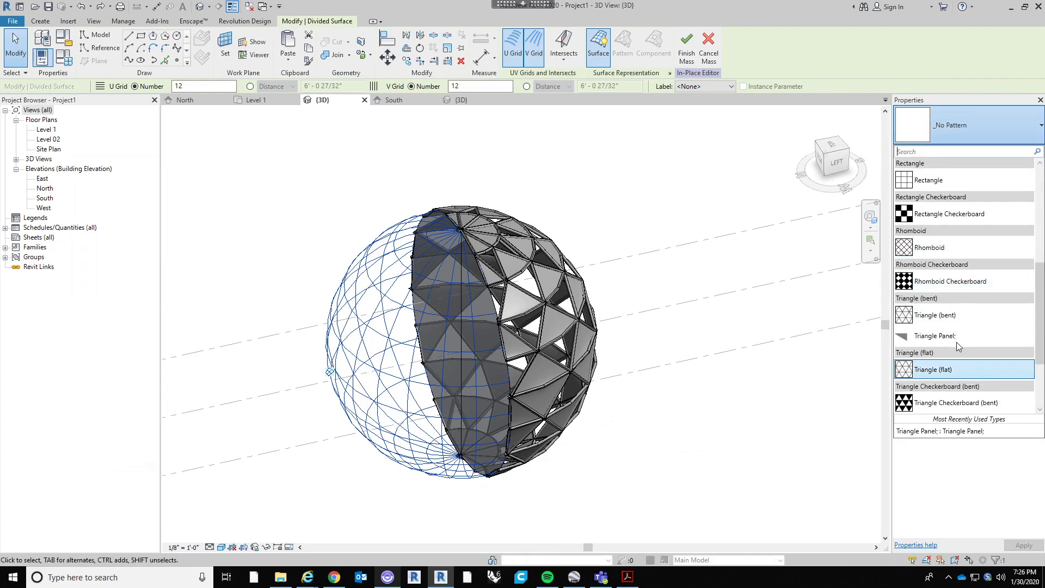
pyautogui.click(935, 345)
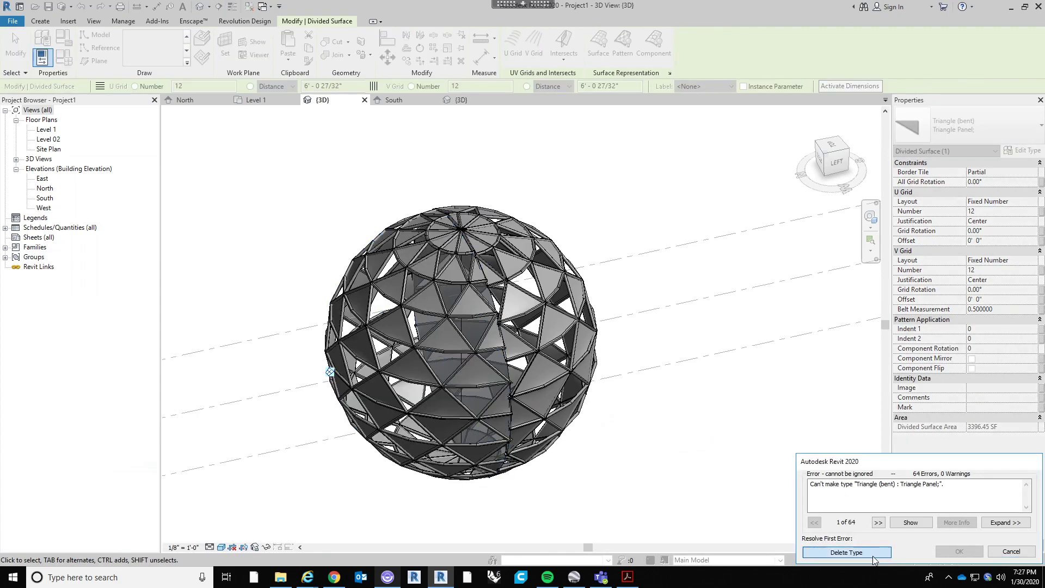
pyautogui.click(876, 554)
pyautogui.keyDown('shift'); pyautogui.moveTo(631, 416); pyautogui.dragTo(674, 338, button='middle'); pyautogui.keyUp('shift')
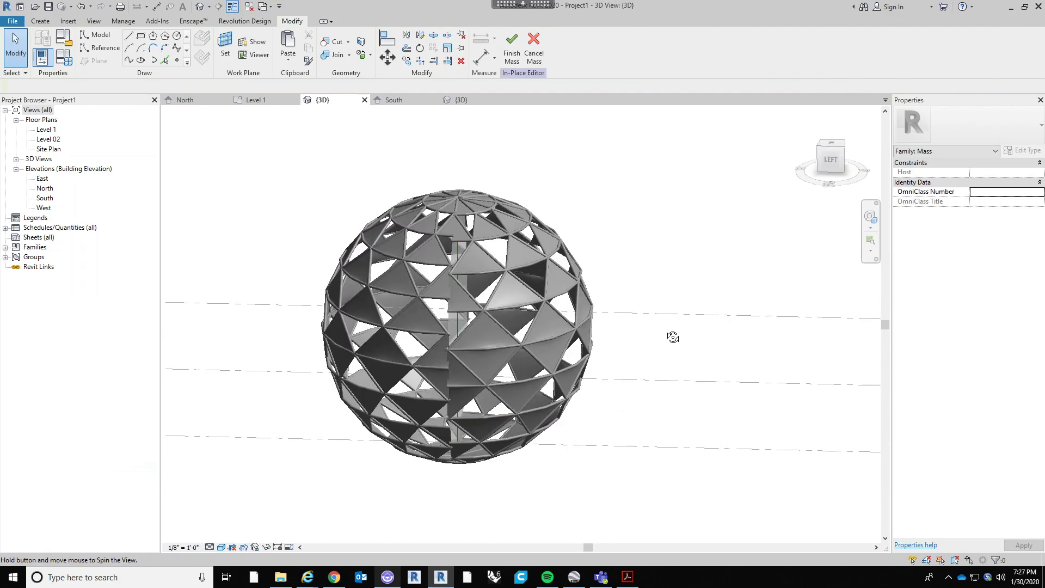
# Set both the U Grid and V Grid numbers of the newly panelled divided surface to 11
pyautogui.click(434, 267)
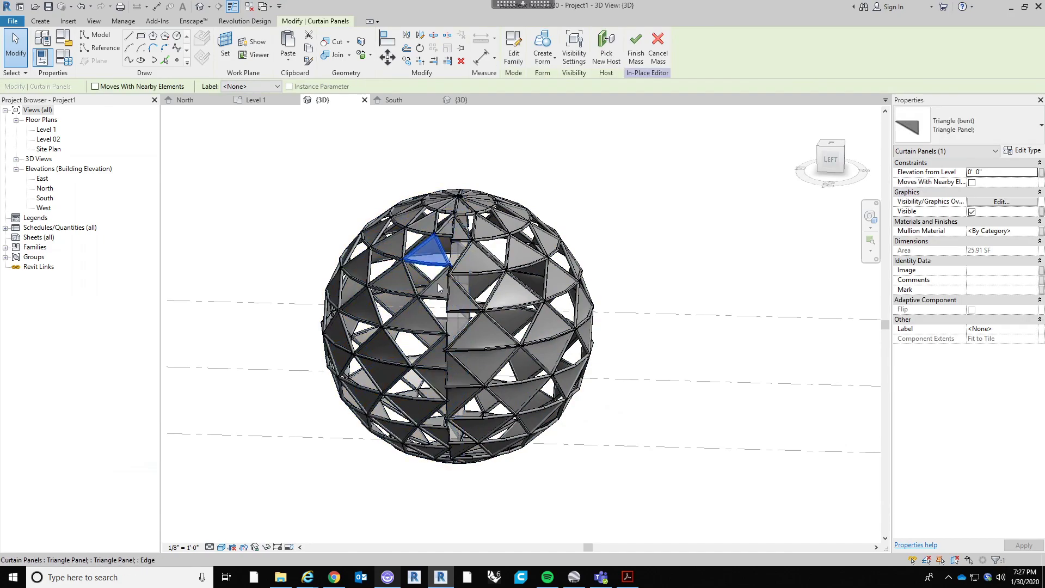
pyautogui.press('Escape')
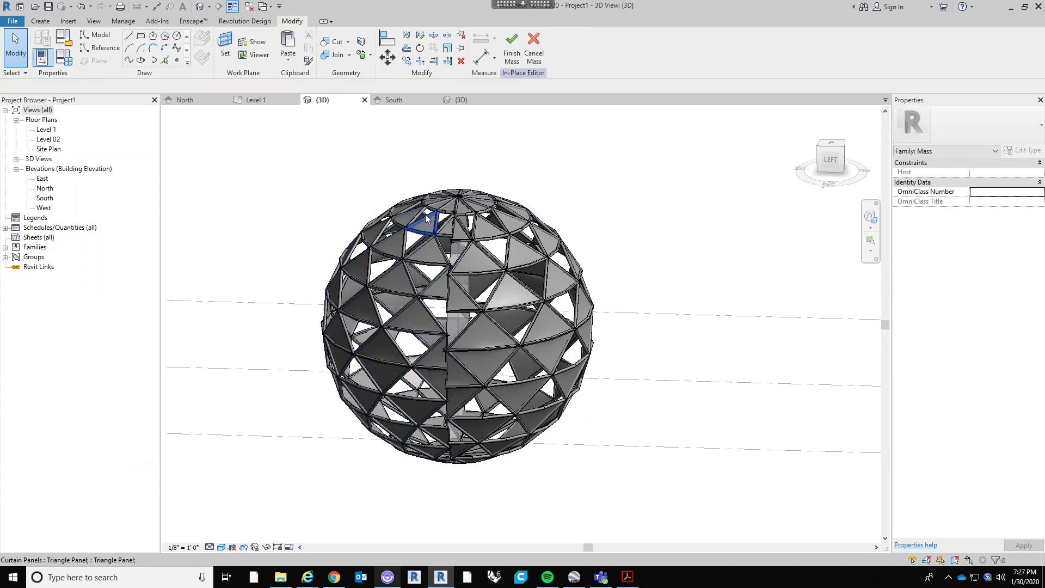
pyautogui.press('Tab')
pyautogui.click(426, 215)
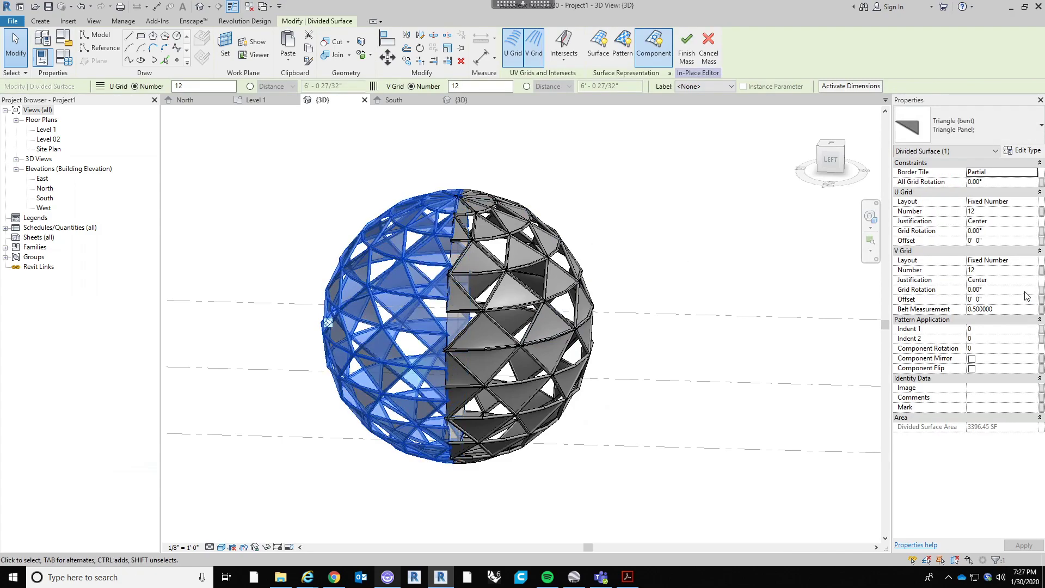
pyautogui.click(1007, 213)
pyautogui.press('BackSpace')
pyautogui.write('1')
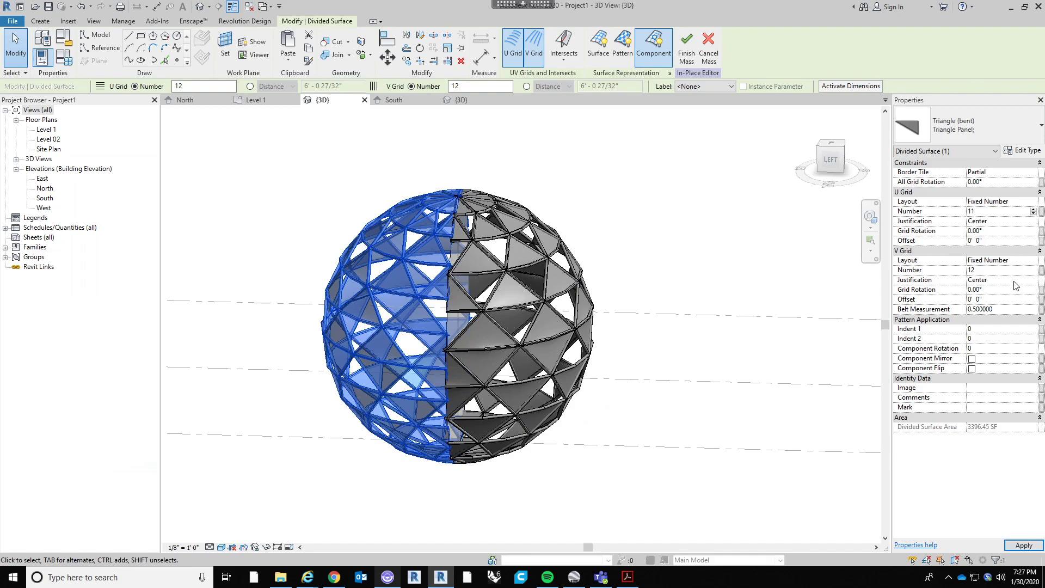
pyautogui.click(1016, 271)
pyautogui.write('11')
pyautogui.click(620, 191)
pyautogui.keyDown('shift'); pyautogui.moveTo(642, 210); pyautogui.dragTo(515, 378, button='middle'); pyautogui.keyUp('shift')
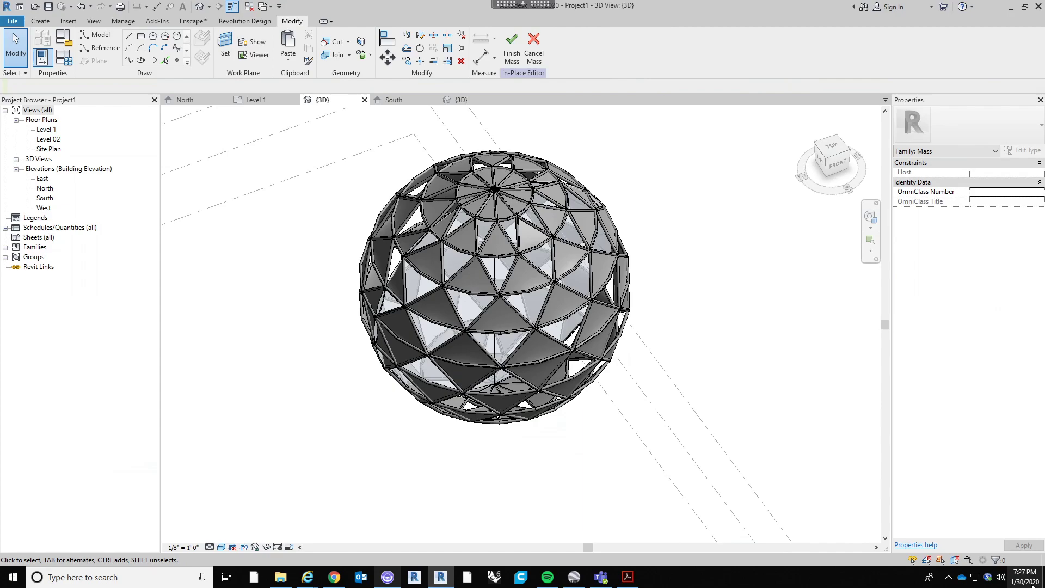
pyautogui.keyDown('shift'); pyautogui.moveTo(838, 382); pyautogui.dragTo(760, 438, button='middle'); pyautogui.keyUp('shift')
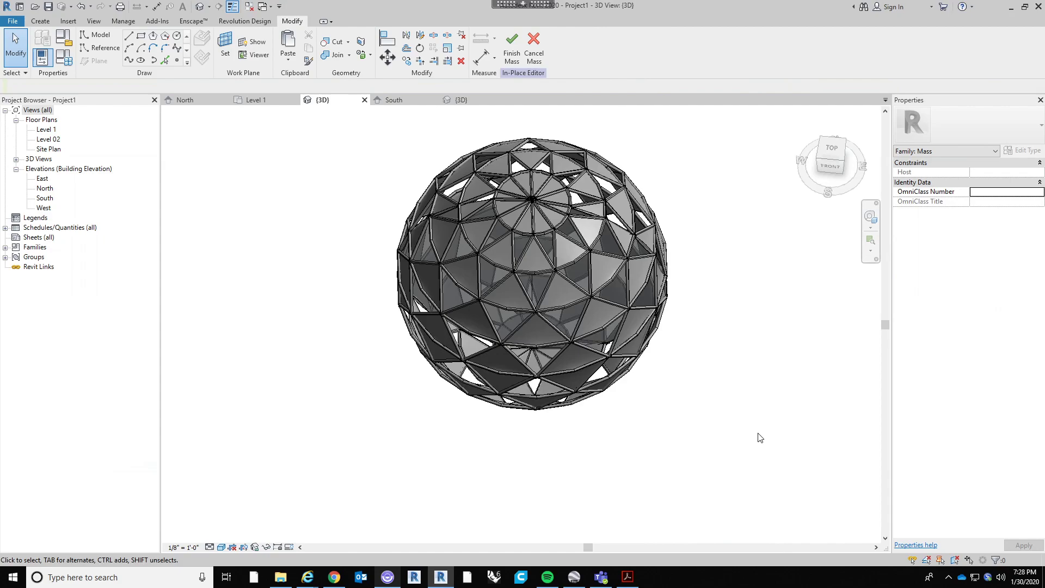
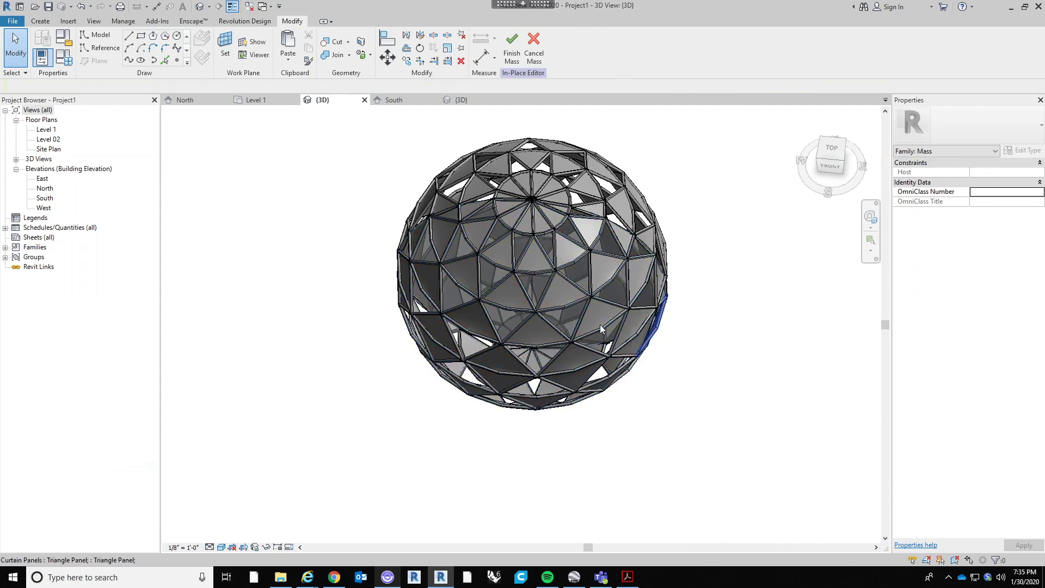
# Examine the mullion joints up close and compare the properties of the whole divided surface with those of a single triangle panel
pyautogui.keyDown('shift'); pyautogui.moveTo(650, 318); pyautogui.dragTo(596, 252, button='middle'); pyautogui.keyUp('shift')
pyautogui.scroll(5, 596, 259)
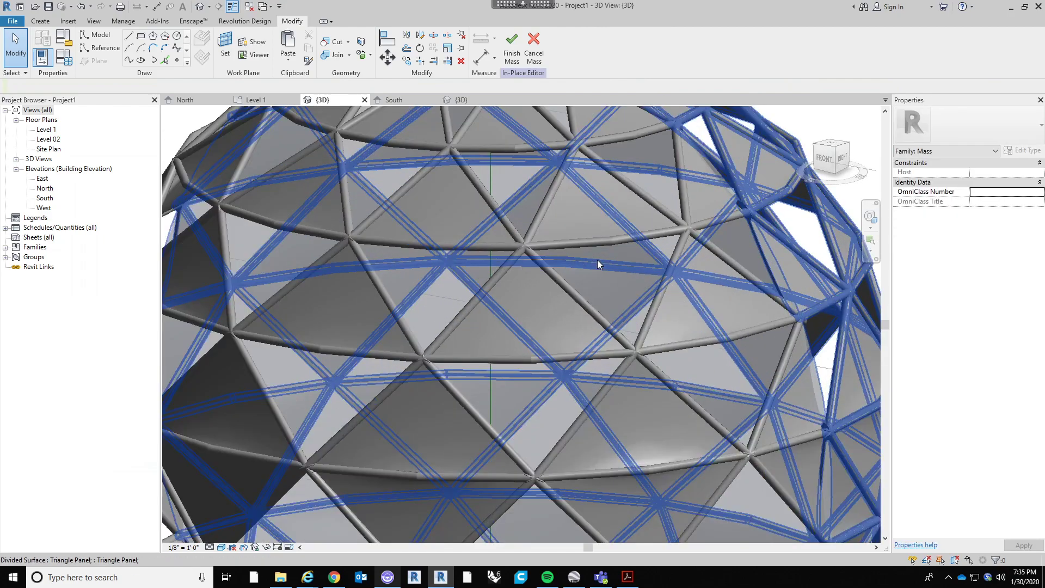
pyautogui.scroll(-6, 576, 296)
pyautogui.keyDown('shift'); pyautogui.moveTo(634, 332); pyautogui.dragTo(651, 367, button='middle'); pyautogui.keyUp('shift')
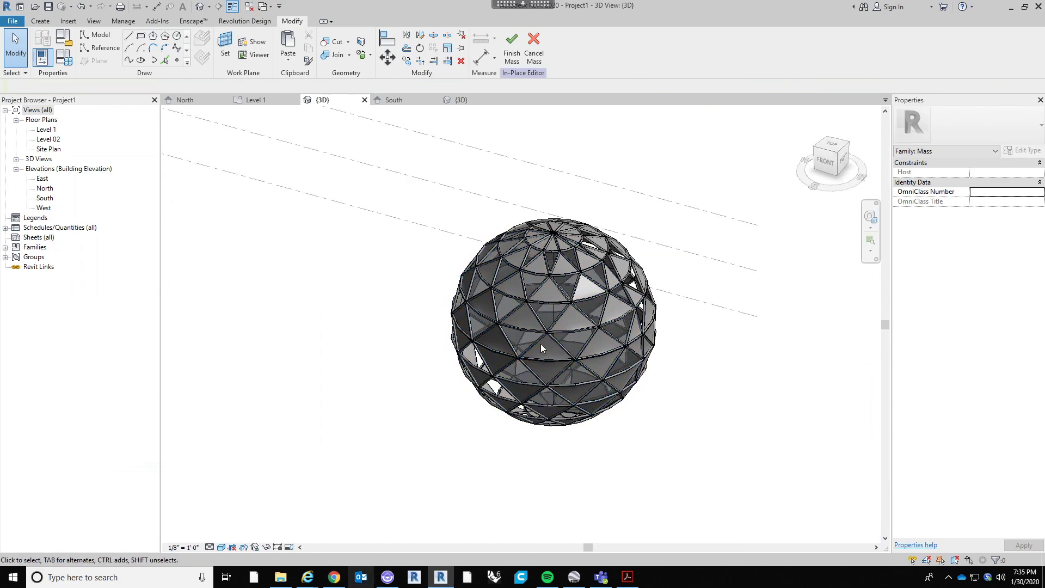
pyautogui.scroll(5, 569, 321)
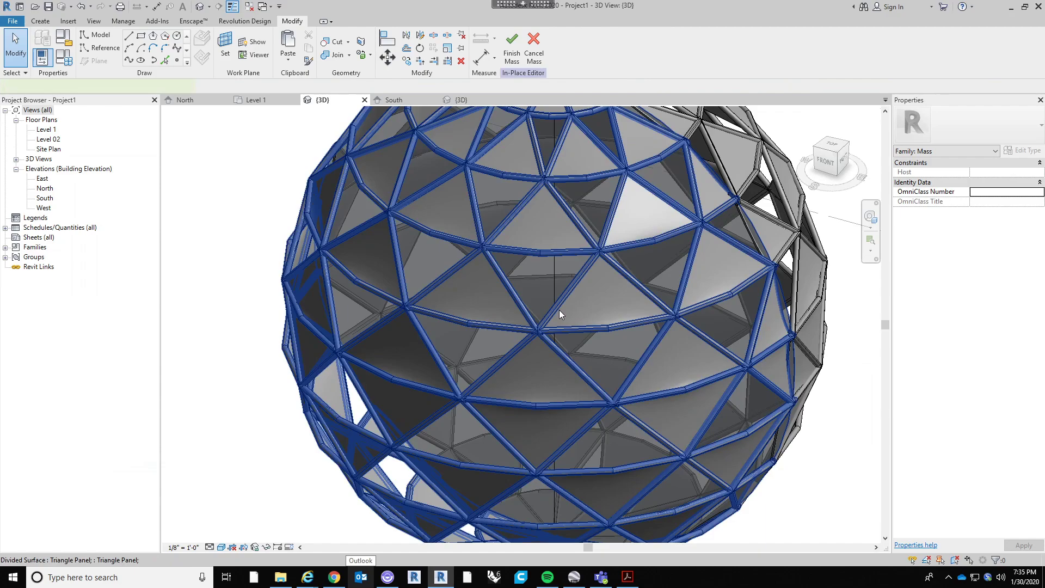
pyautogui.click(560, 309)
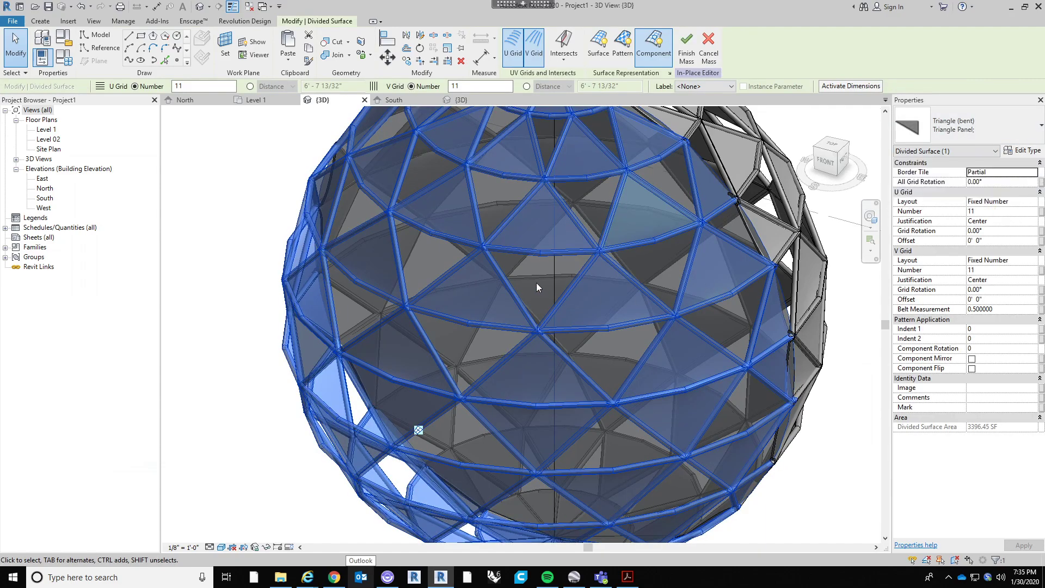
pyautogui.click(628, 276)
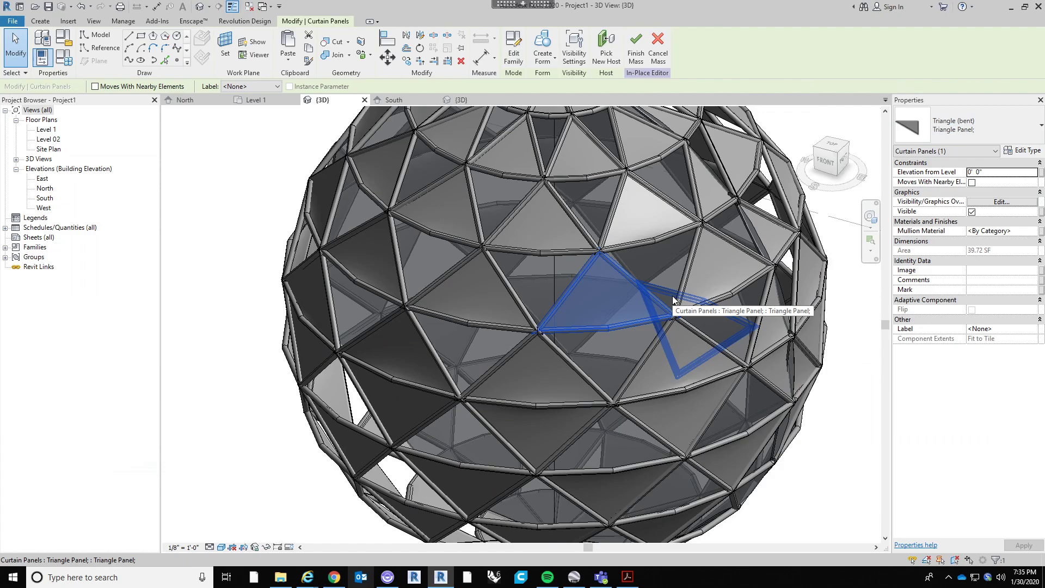
pyautogui.scroll(-5, 561, 277)
pyautogui.press('Escape')
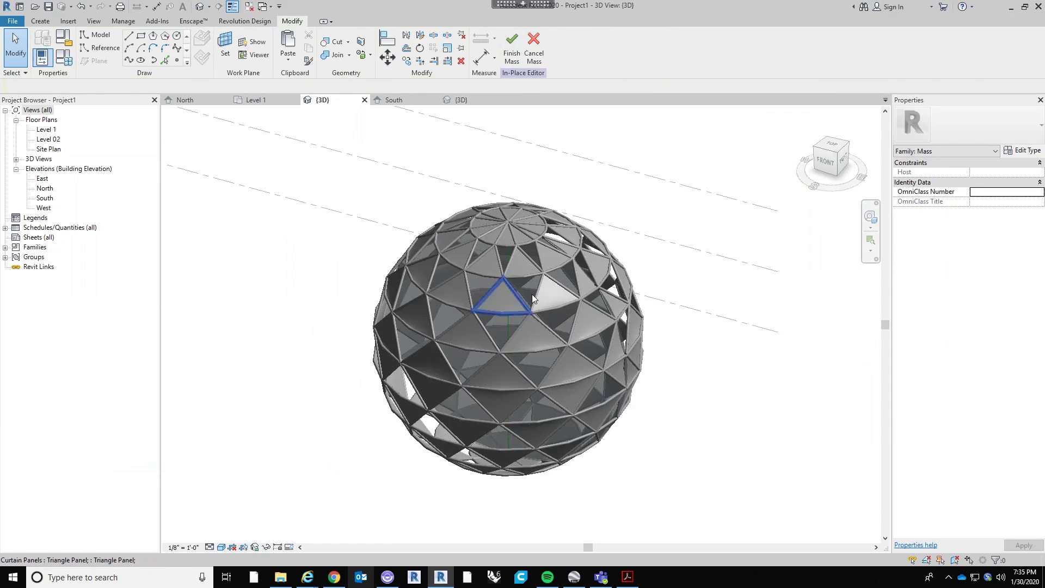
# Review the type properties of the divided surface's Triangle Panel, including Panel Material, without changing them
pyautogui.press('Tab')
pyautogui.click(531, 297)
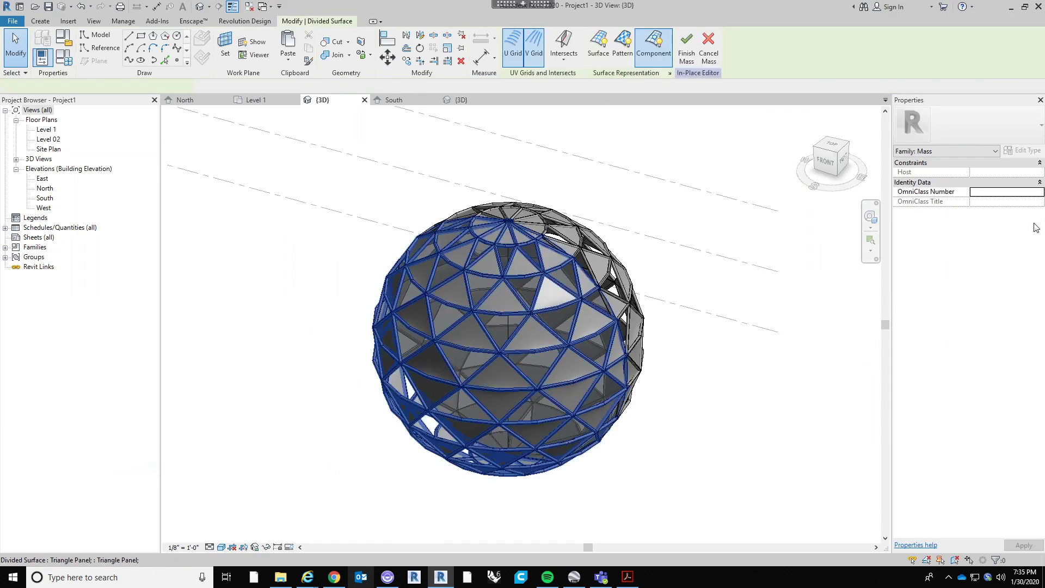
pyautogui.click(1021, 150)
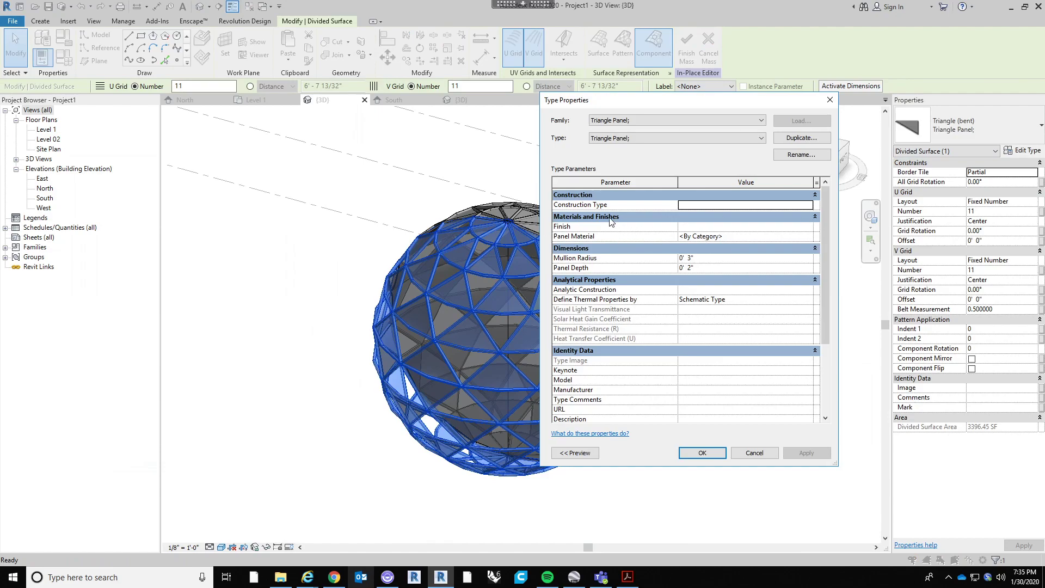
pyautogui.click(760, 453)
pyautogui.click(636, 426)
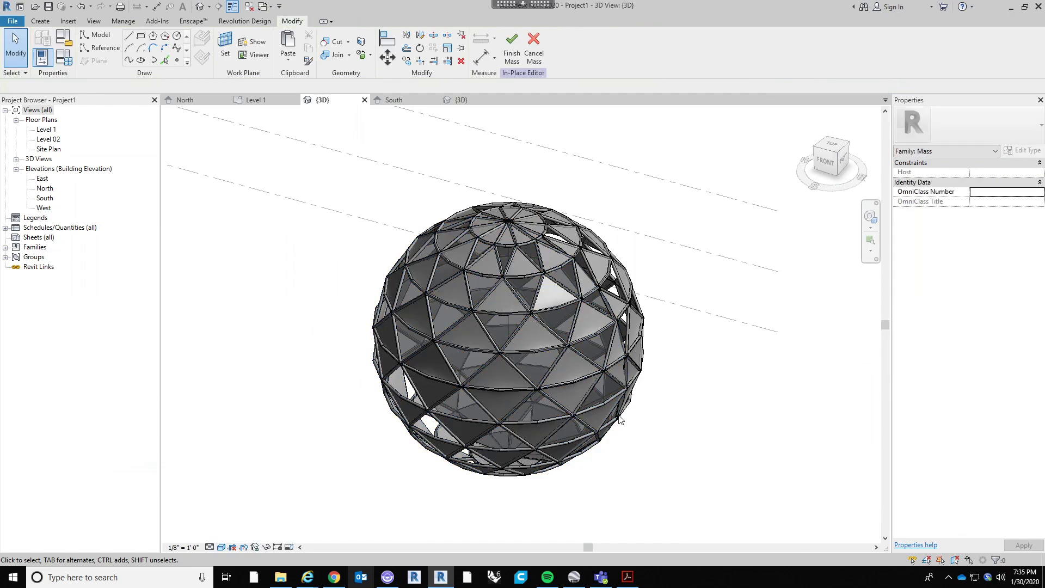
# Check the instance properties of a single triangle panel, including Mullion Material, and switch to the Triangle Panel family's 3D view
pyautogui.click(548, 329)
pyautogui.press('Tab')
pyautogui.click(547, 330)
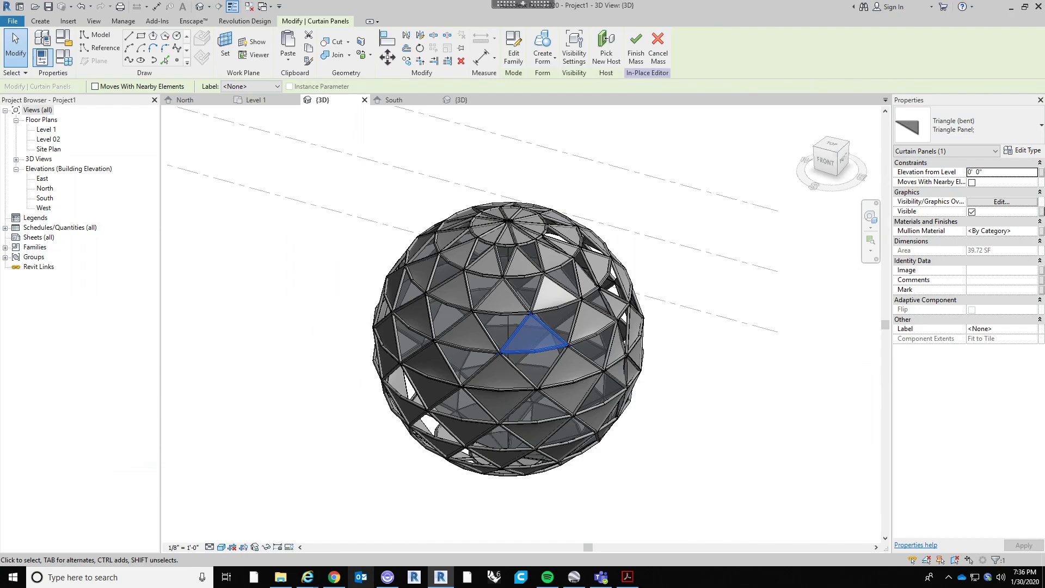
pyautogui.click(474, 98)
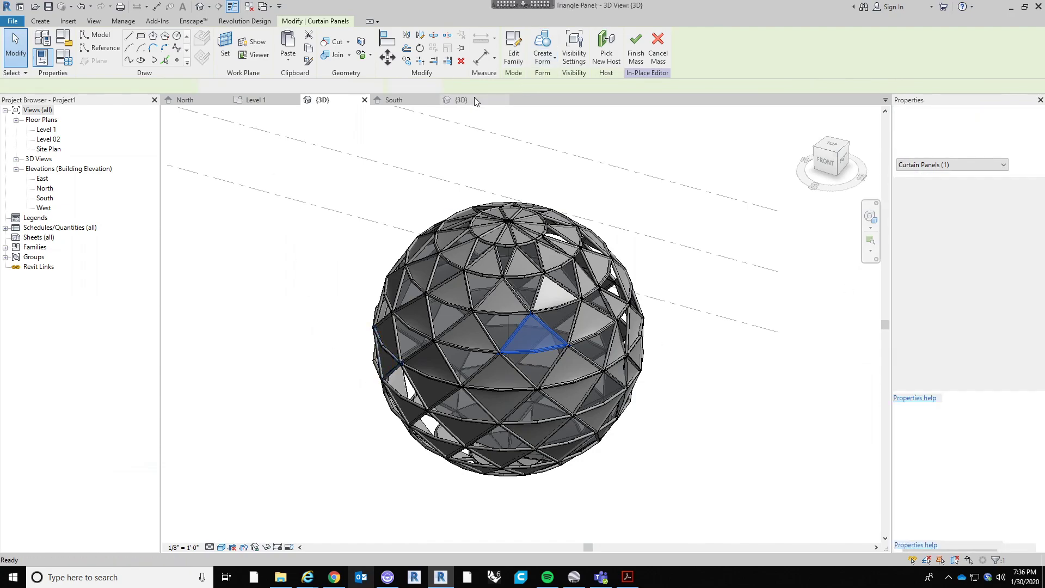
# Examine the Type and Instance options of the Panel Material parameter in the family types, and close without keeping changes
pyautogui.click(63, 58)
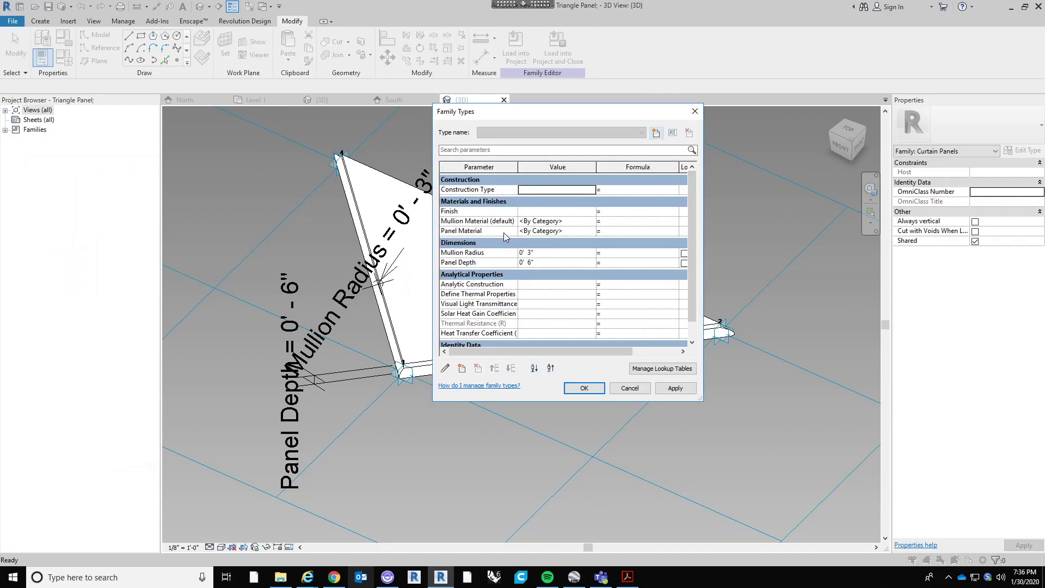
pyautogui.click(504, 231)
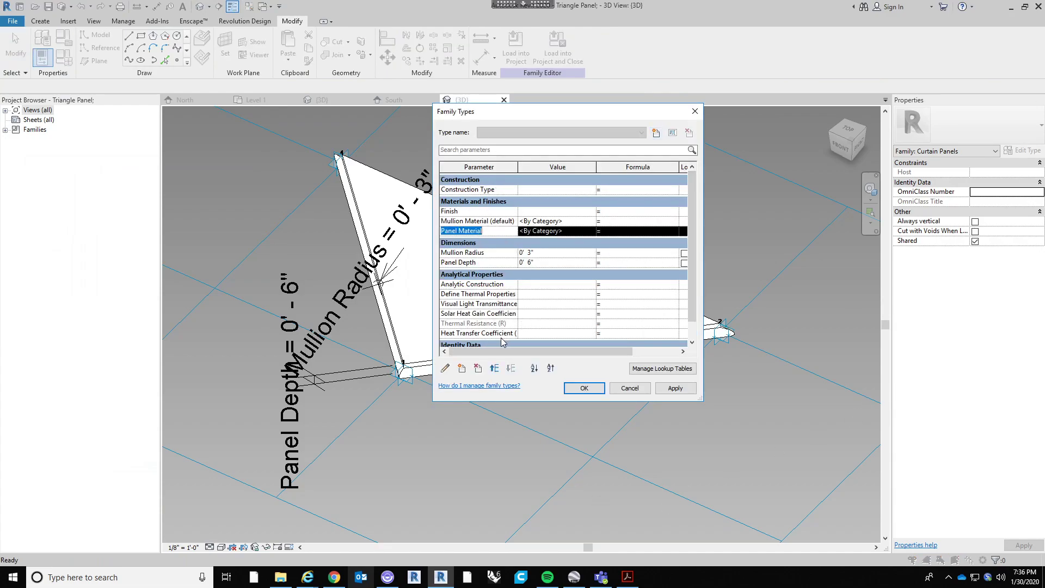
pyautogui.click(446, 369)
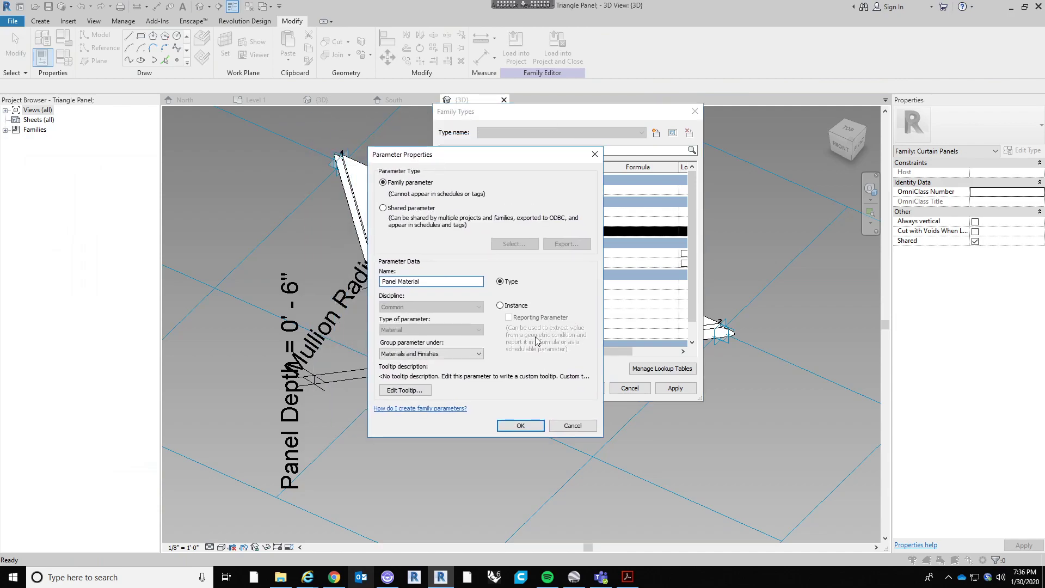
pyautogui.click(500, 306)
pyautogui.click(566, 427)
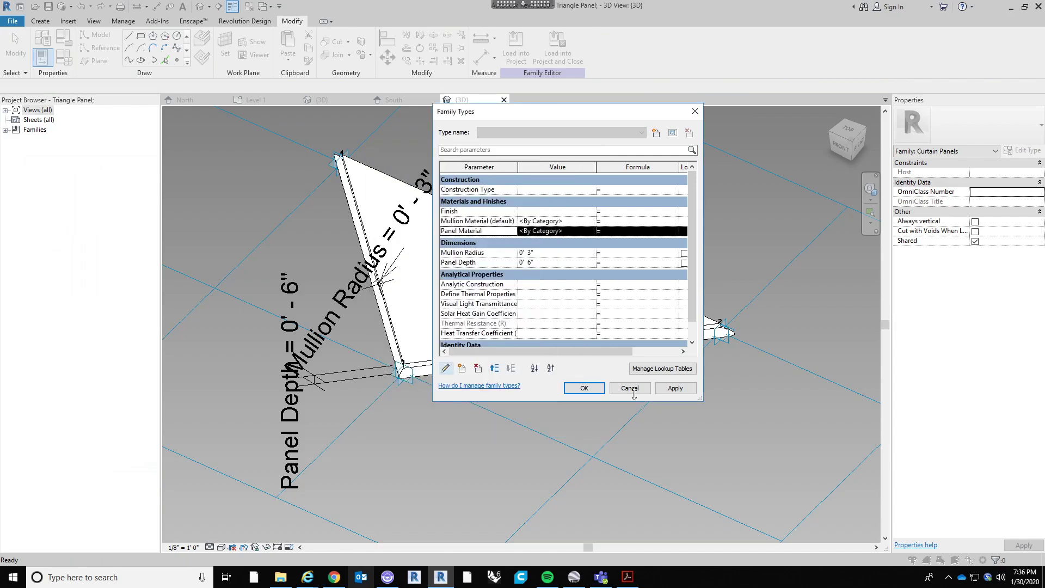
pyautogui.press('Escape')
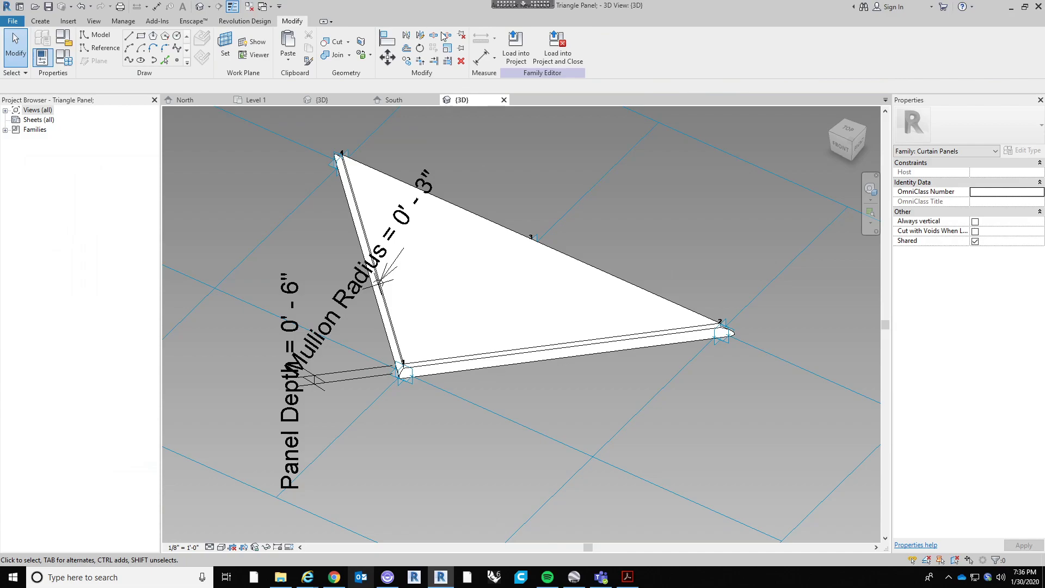
# Return to the project's 3D view and examine the mullion joints where the triangle panels converge at the sphere's pole
pyautogui.click(332, 103)
pyautogui.scroll(-2, 452, 181)
pyautogui.keyDown('shift'); pyautogui.moveTo(430, 326); pyautogui.dragTo(376, 316, button='middle'); pyautogui.keyUp('shift')
pyautogui.scroll(3, 466, 214)
pyautogui.scroll(-2, 463, 209)
pyautogui.scroll(5, 414, 292)
pyautogui.scroll(5, 371, 322)
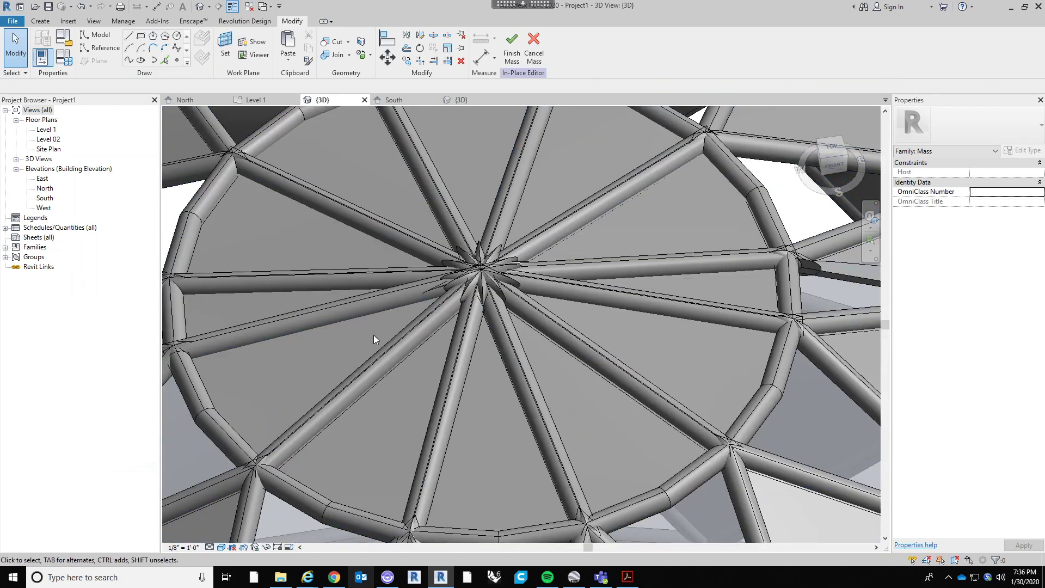
pyautogui.scroll(-5, 569, 243)
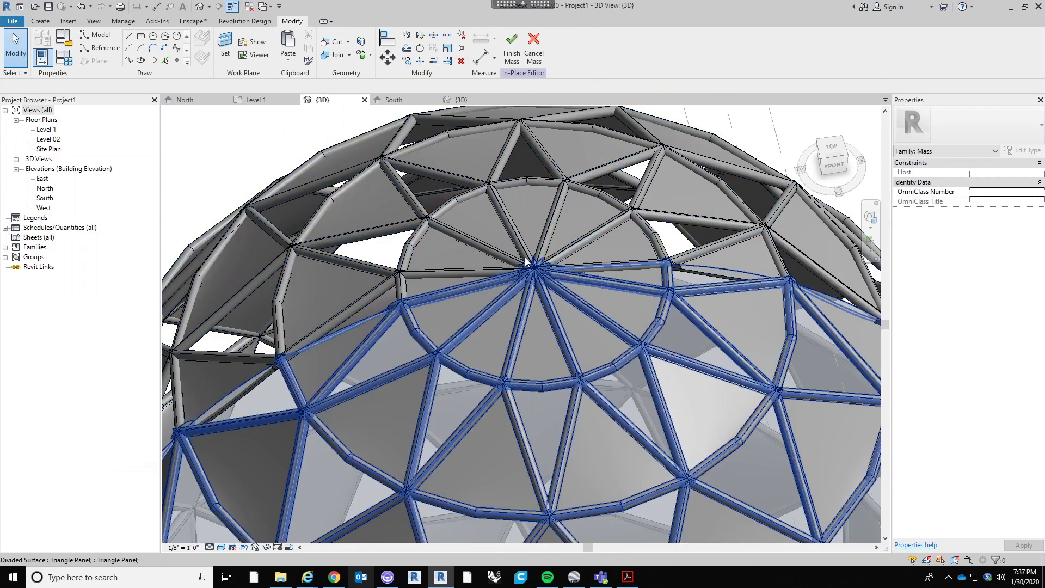
# Delete the panelled sphere form, keeping its vertical reference line
pyautogui.scroll(-4, 544, 267)
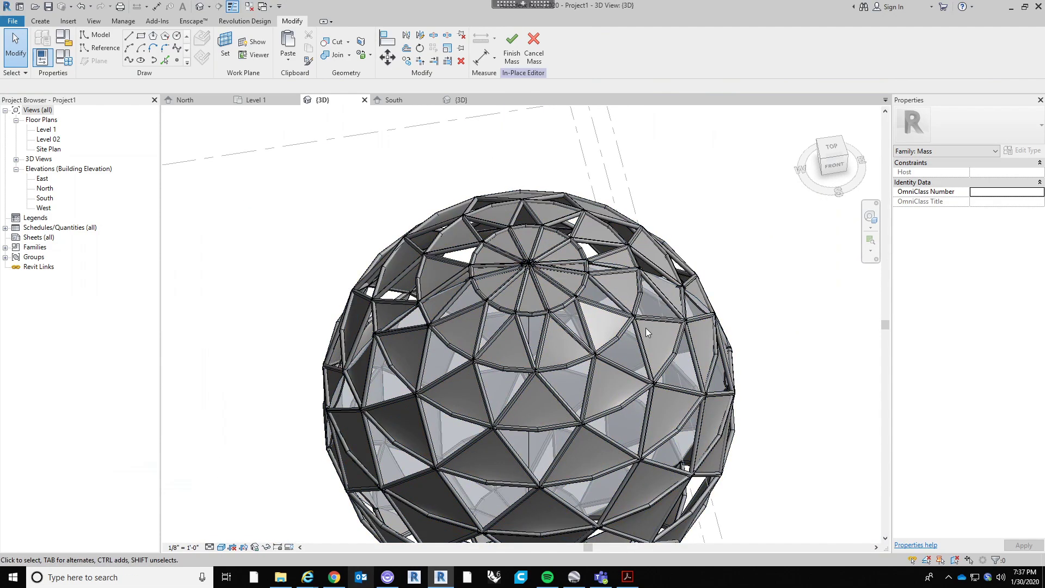
pyautogui.scroll(-3, 655, 309)
pyautogui.keyDown('shift'); pyautogui.moveTo(658, 306); pyautogui.dragTo(606, 179, button='middle'); pyautogui.keyUp('shift')
pyautogui.scroll(-2, 591, 223)
pyautogui.keyDown('shift'); pyautogui.moveTo(648, 326); pyautogui.dragTo(684, 277, button='middle'); pyautogui.keyUp('shift')
pyautogui.scroll(2, 680, 256)
pyautogui.keyDown('shift'); pyautogui.moveTo(680, 234); pyautogui.dragTo(598, 213, button='middle'); pyautogui.keyUp('shift')
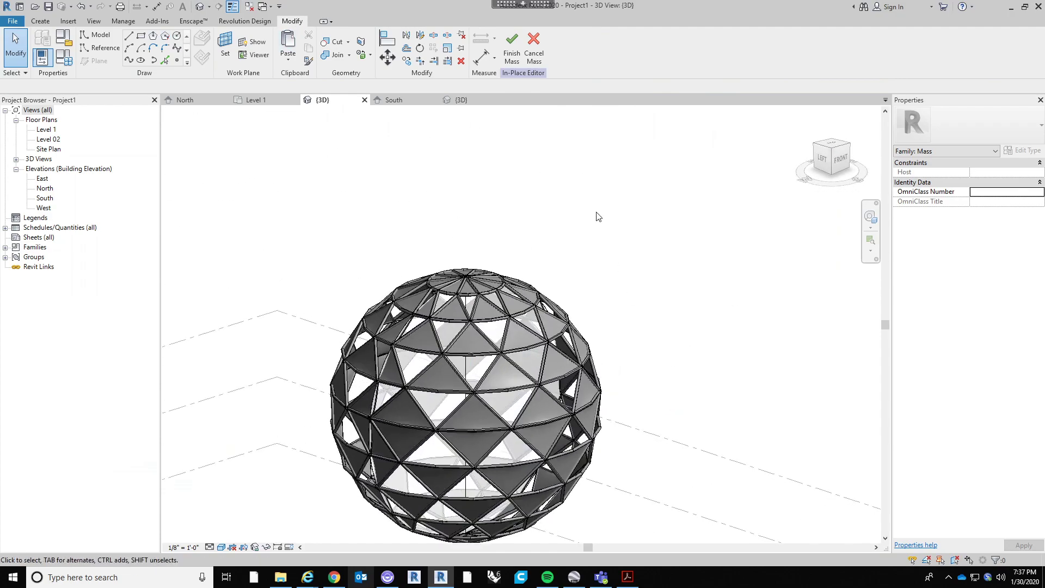
pyautogui.click(547, 357)
pyautogui.press('Delete')
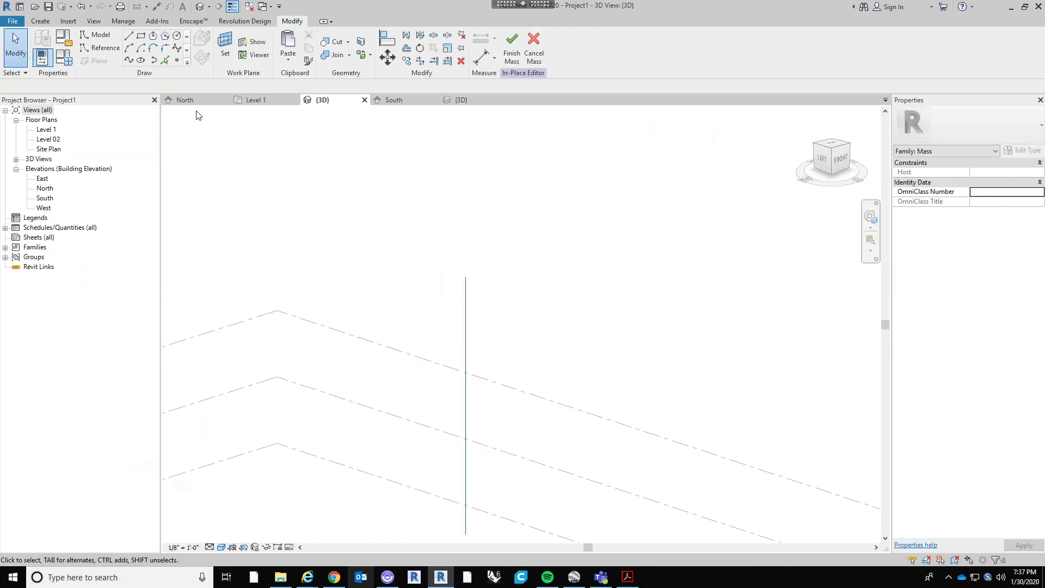
# Draw a start-end-radius arc about 26'-4" in radius, offset from the vertical reference line and bulging away from it
pyautogui.click(130, 49)
pyautogui.keyDown('shift'); pyautogui.moveTo(730, 436); pyautogui.dragTo(515, 340, button='middle'); pyautogui.keyUp('shift')
pyautogui.scroll(-2, 526, 285)
pyautogui.scroll(-1, 501, 286)
pyautogui.click(517, 285)
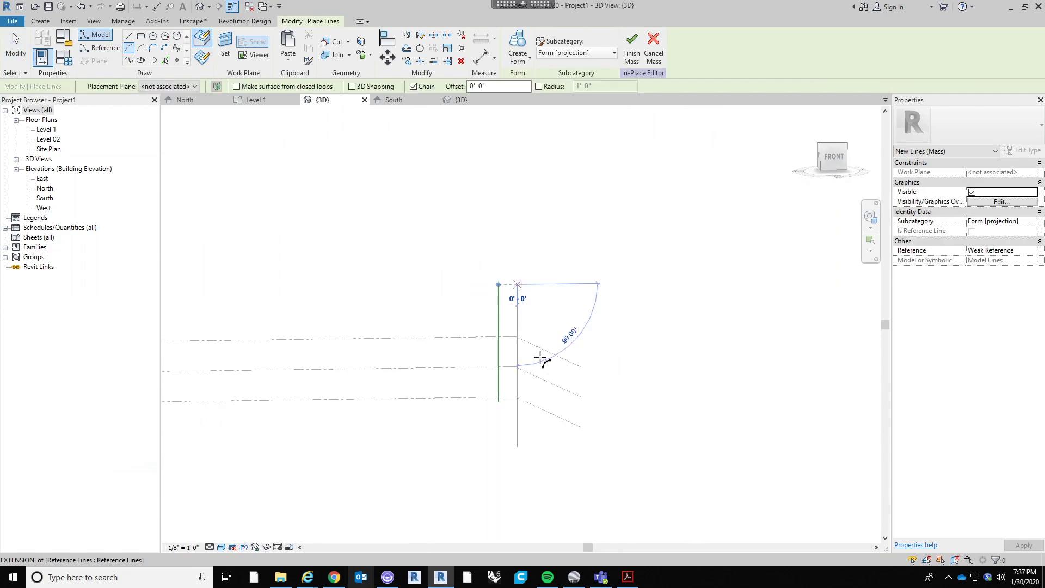
pyautogui.click(517, 404)
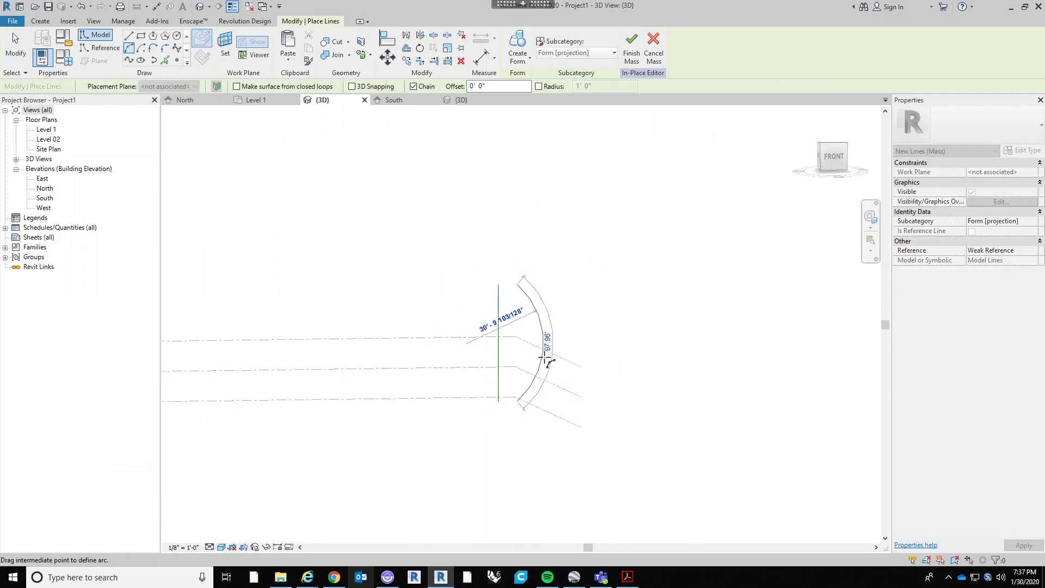
pyautogui.click(550, 364)
pyautogui.press('Escape')
pyautogui.press('Escape')
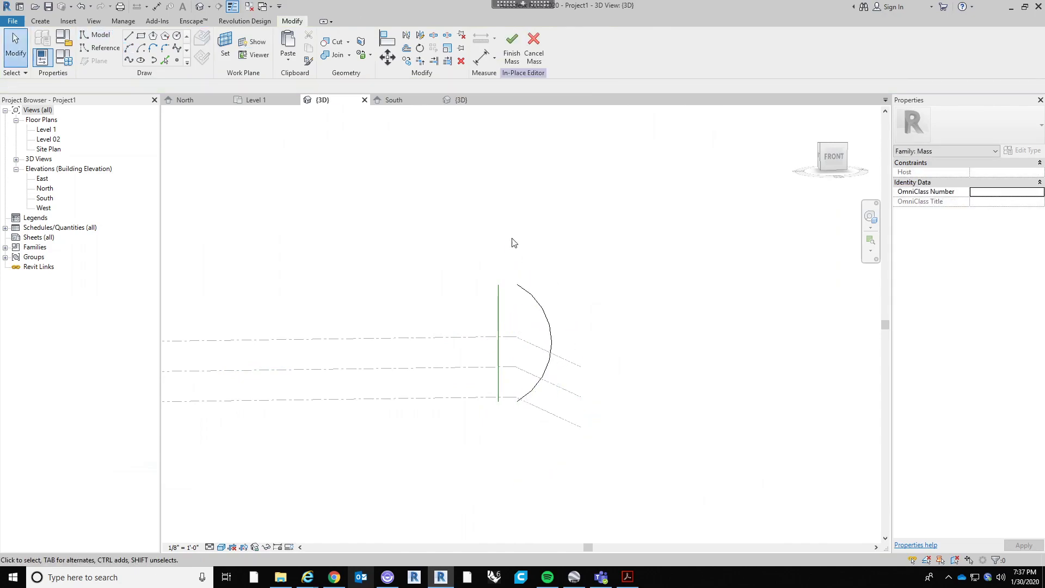
# Create a revolved solid form from the arc around the vertical reference line, with flattened poles
pyautogui.click(546, 326)
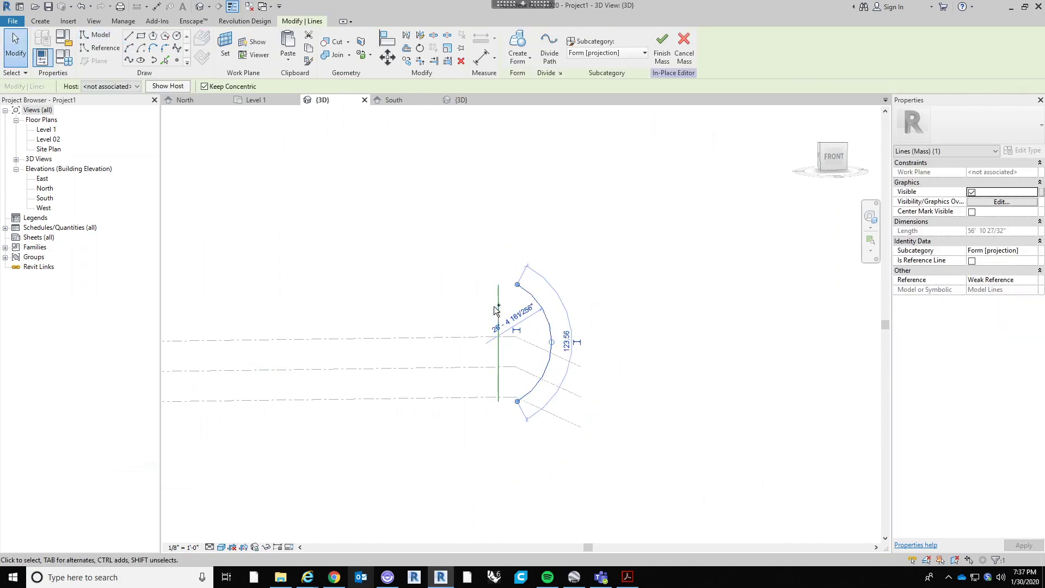
pyautogui.keyDown('ctrl'); pyautogui.click(502, 309); pyautogui.keyUp('ctrl')
pyautogui.click(518, 57)
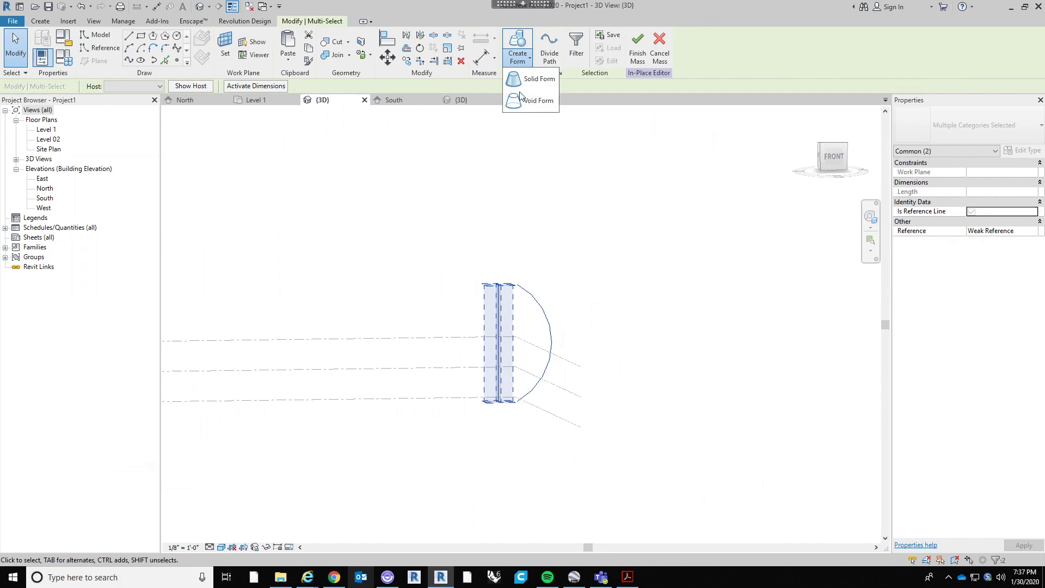
pyautogui.click(513, 43)
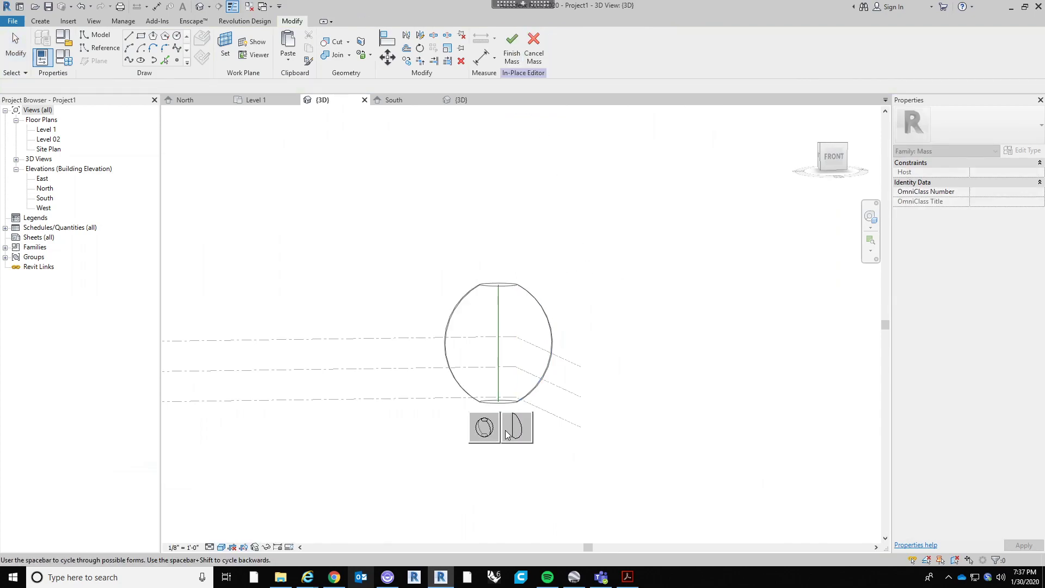
pyautogui.click(497, 419)
# Divide one curved side surface of the new revolved form
pyautogui.keyDown('shift'); pyautogui.moveTo(602, 397); pyautogui.dragTo(544, 326, button='middle'); pyautogui.keyUp('shift')
pyautogui.scroll(5, 505, 283)
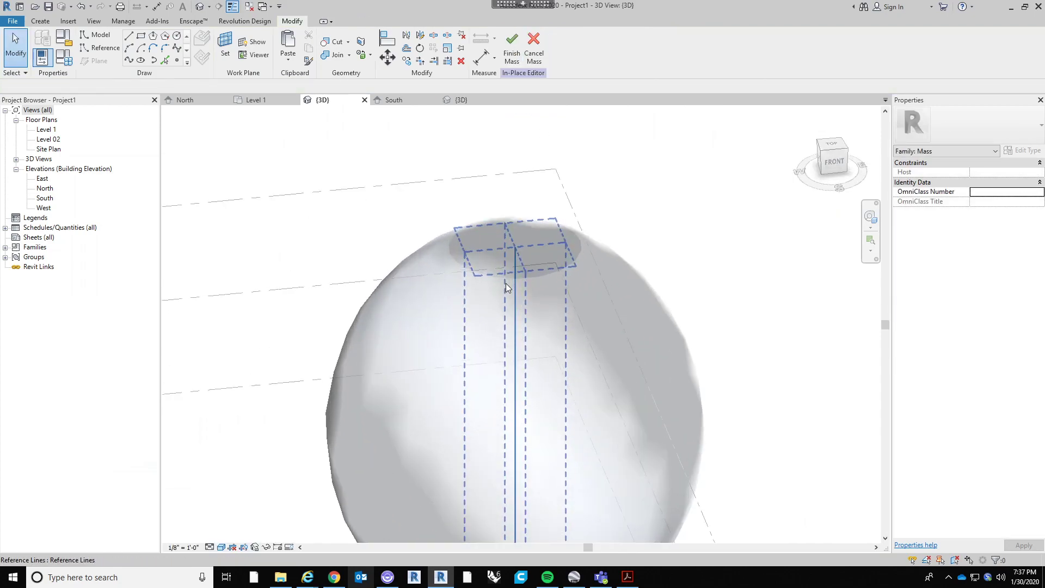
pyautogui.press('Tab')
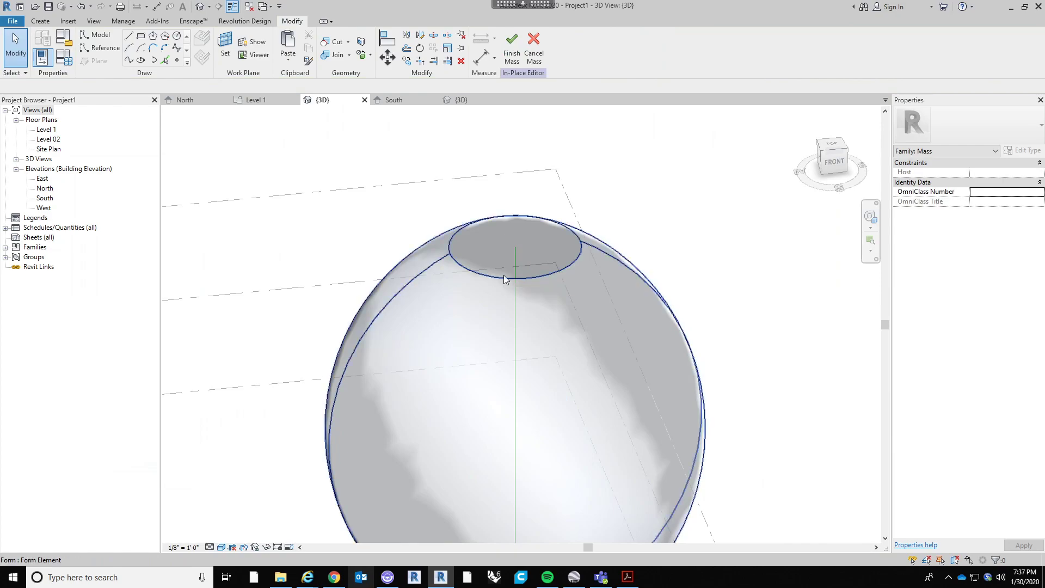
pyautogui.click(504, 275)
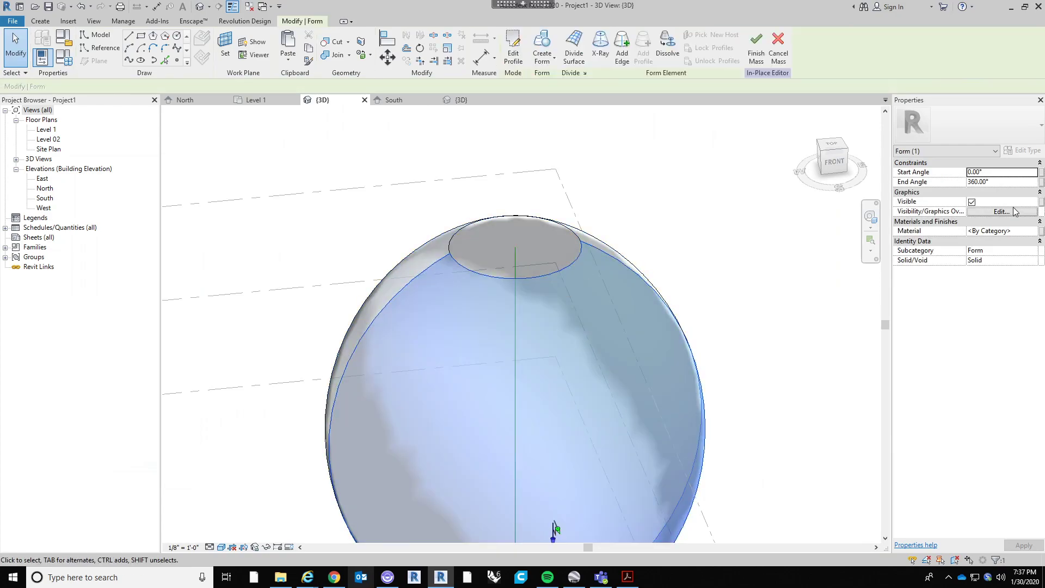
pyautogui.click(574, 50)
# Apply the Triangle Panel type to the divided surface and inspect the panelling from several angles
pyautogui.click(943, 125)
pyautogui.scroll(-5, 973, 234)
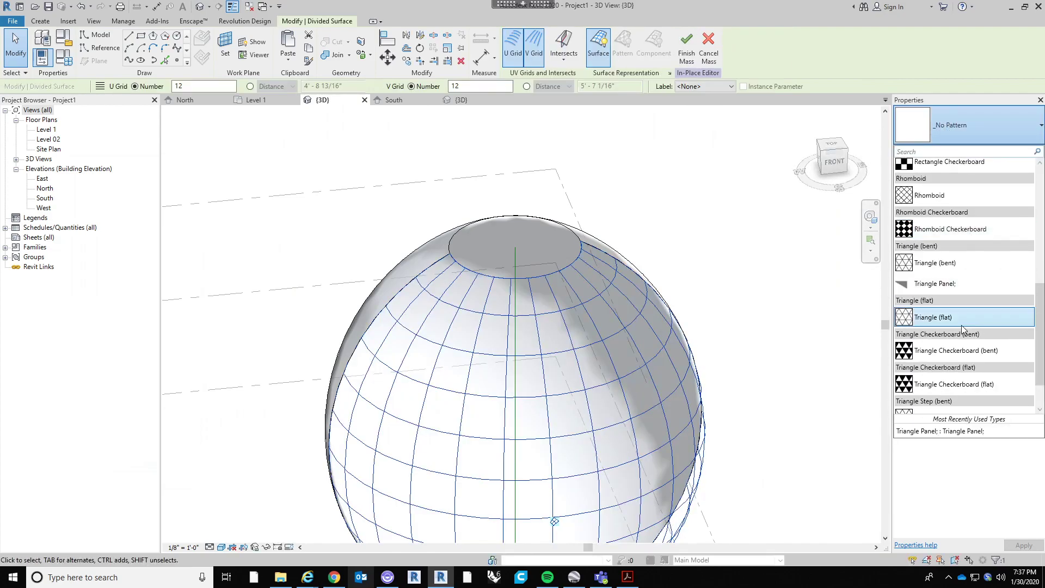
pyautogui.click(927, 285)
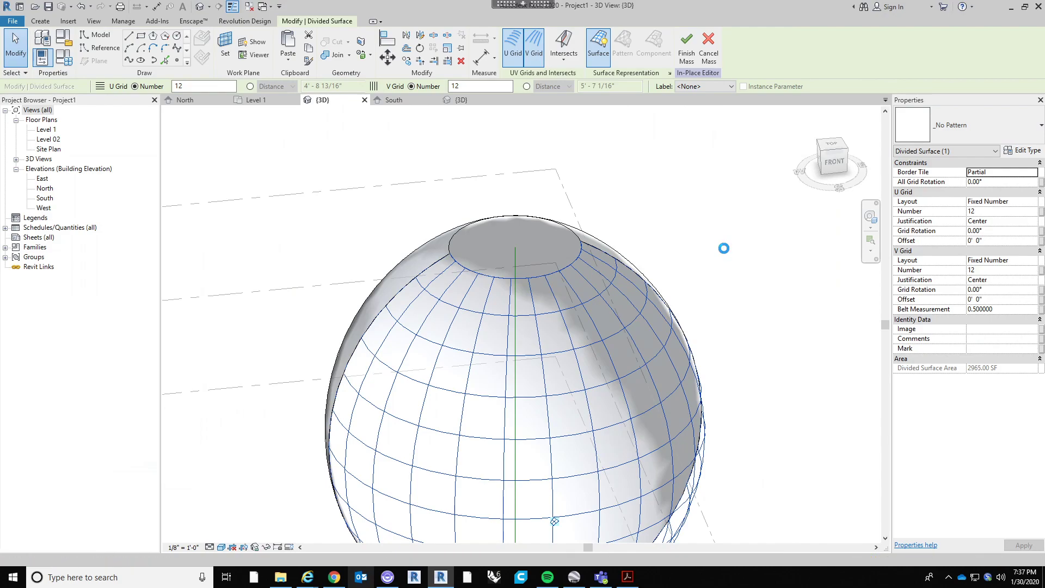
pyautogui.click(867, 556)
pyautogui.keyDown('shift'); pyautogui.moveTo(718, 381); pyautogui.dragTo(563, 212, button='middle'); pyautogui.keyUp('shift')
pyautogui.scroll(-3, 563, 212)
pyautogui.keyDown('shift'); pyautogui.moveTo(626, 338); pyautogui.dragTo(616, 462, button='middle'); pyautogui.keyUp('shift')
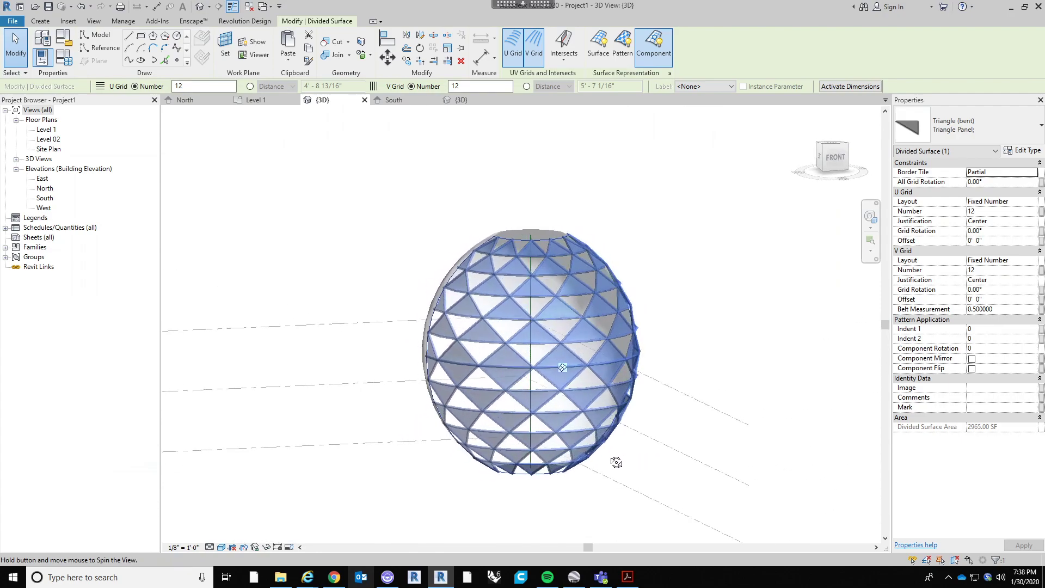
pyautogui.click(711, 291)
# Try a different tile pattern on the Triangle Panel family's grid, and restore the Triangle (bent) pattern
pyautogui.click(461, 100)
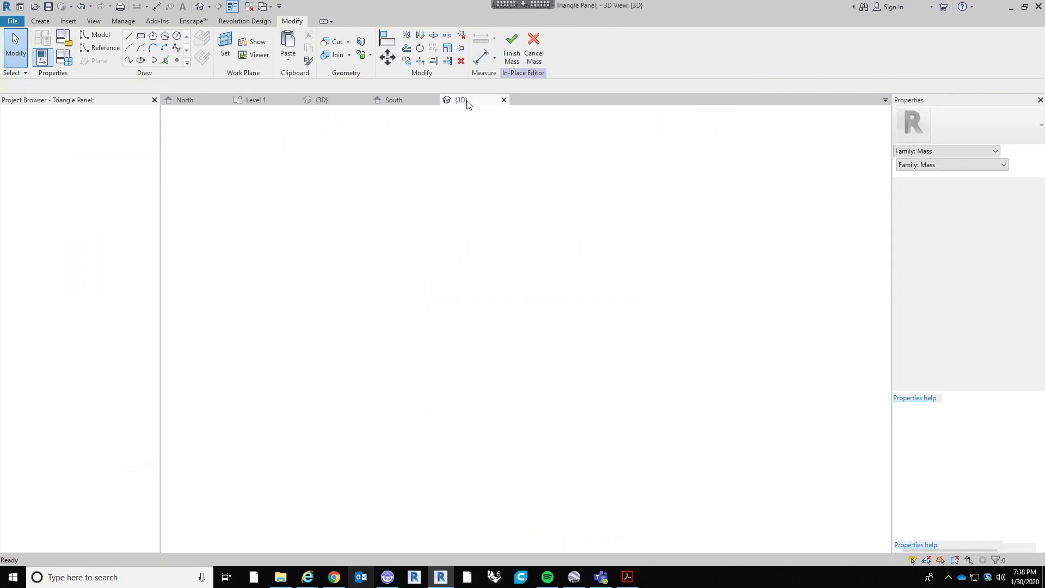
pyautogui.scroll(-3, 578, 442)
pyautogui.keyDown('shift'); pyautogui.moveTo(637, 440); pyautogui.dragTo(583, 452, button='middle'); pyautogui.keyUp('shift')
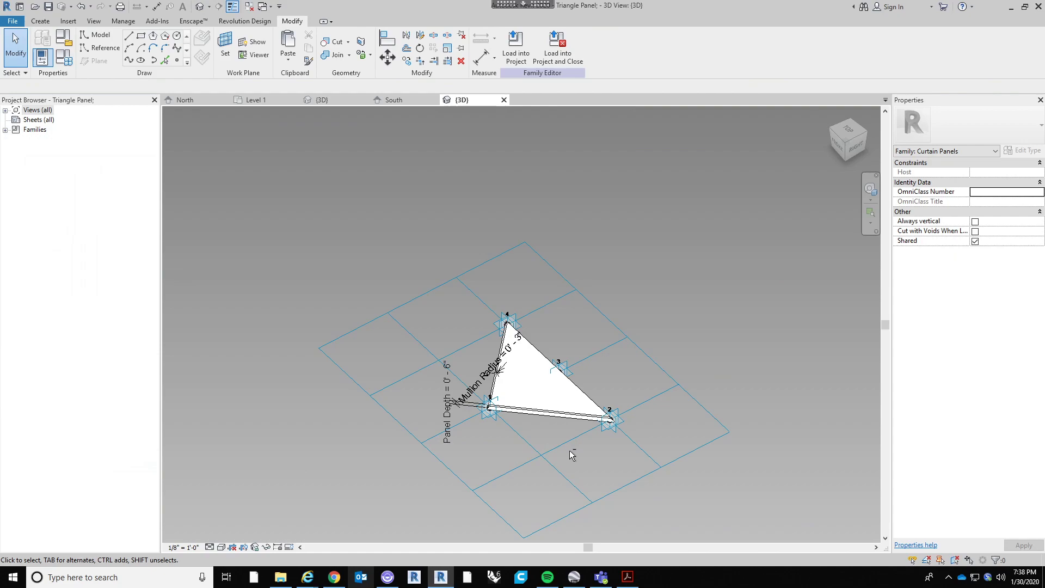
pyautogui.keyDown('shift'); pyautogui.moveTo(571, 456); pyautogui.dragTo(626, 392, button='middle'); pyautogui.keyUp('shift')
pyautogui.click(654, 329)
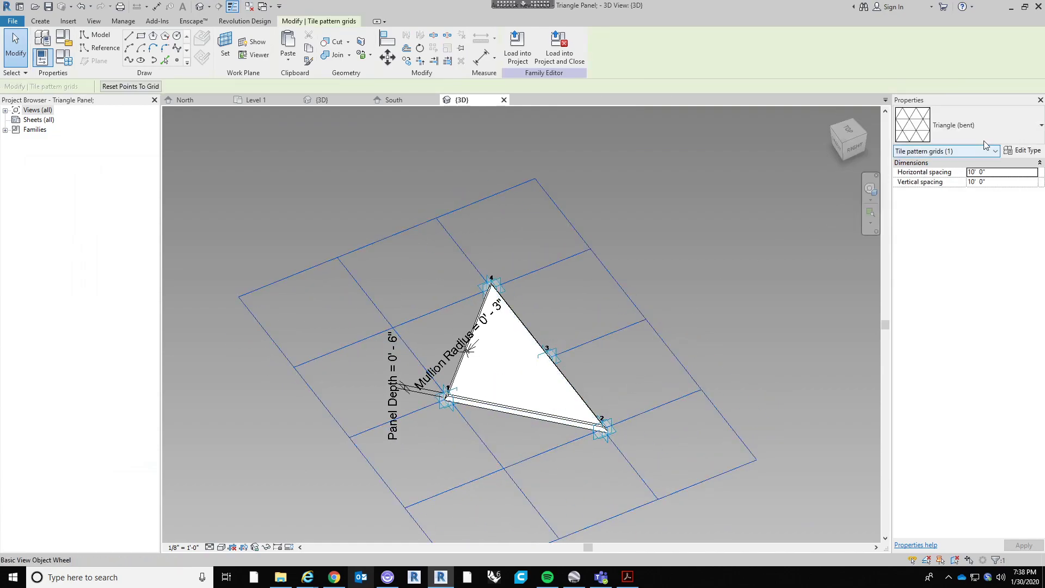
pyautogui.click(992, 126)
pyautogui.click(778, 257)
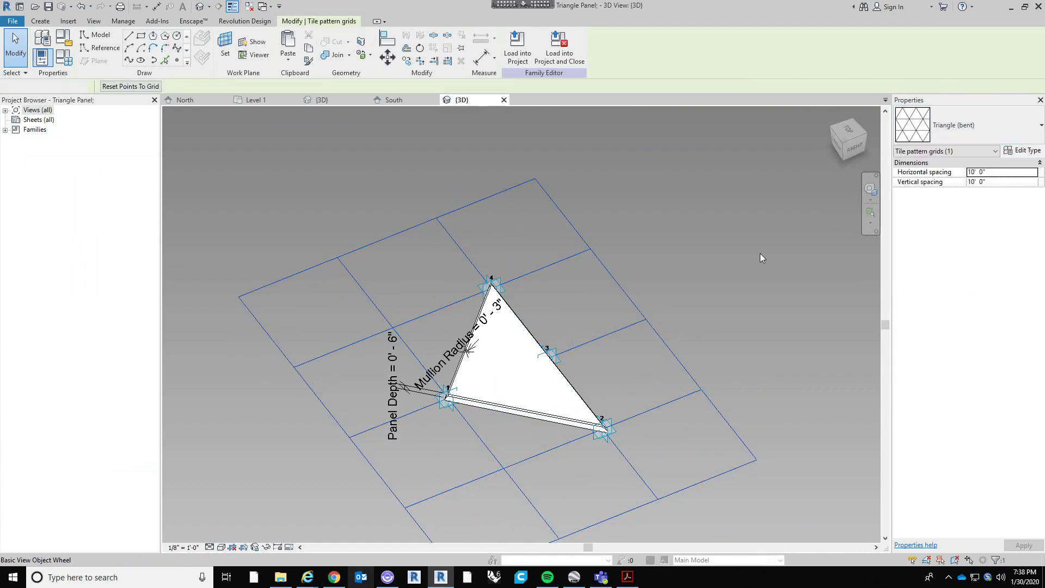
pyautogui.click(734, 250)
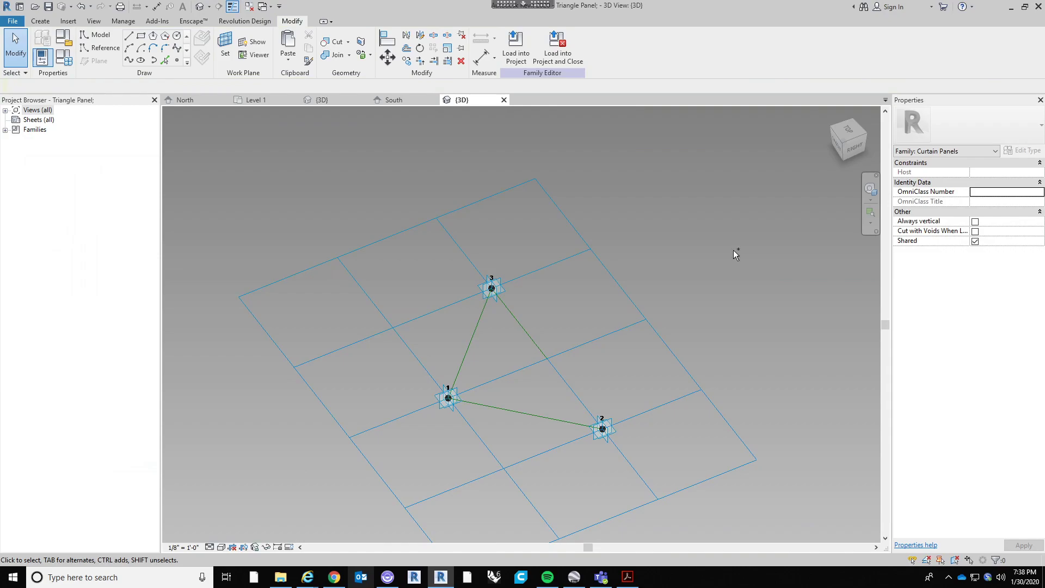
pyautogui.keyDown('shift'); pyautogui.moveTo(666, 310); pyautogui.dragTo(567, 400, button='middle'); pyautogui.keyUp('shift')
pyautogui.scroll(2, 599, 455)
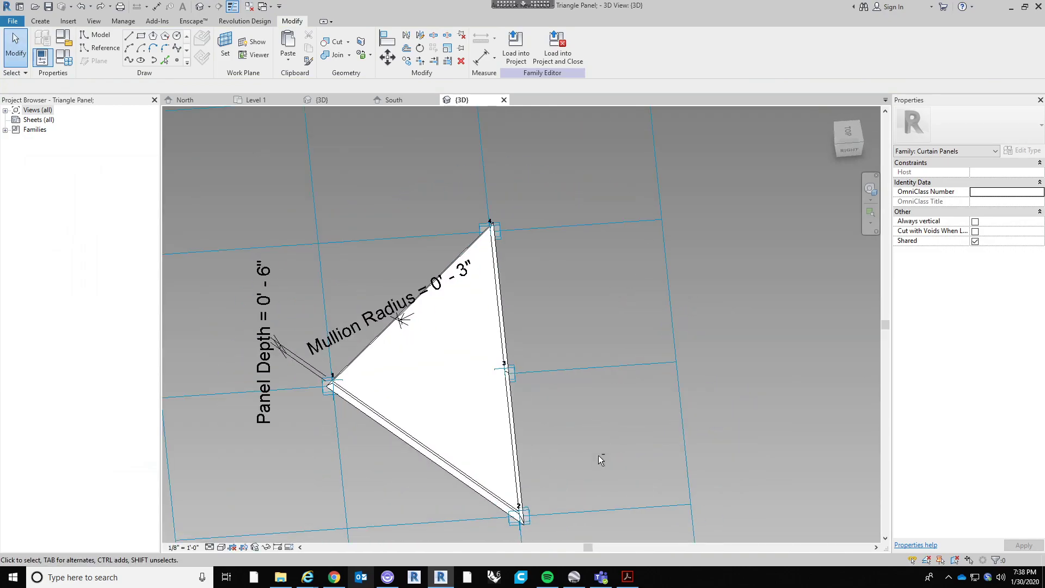
pyautogui.scroll(-2, 599, 455)
pyautogui.keyDown('shift'); pyautogui.moveTo(632, 375); pyautogui.dragTo(671, 409, button='middle'); pyautogui.keyUp('shift')
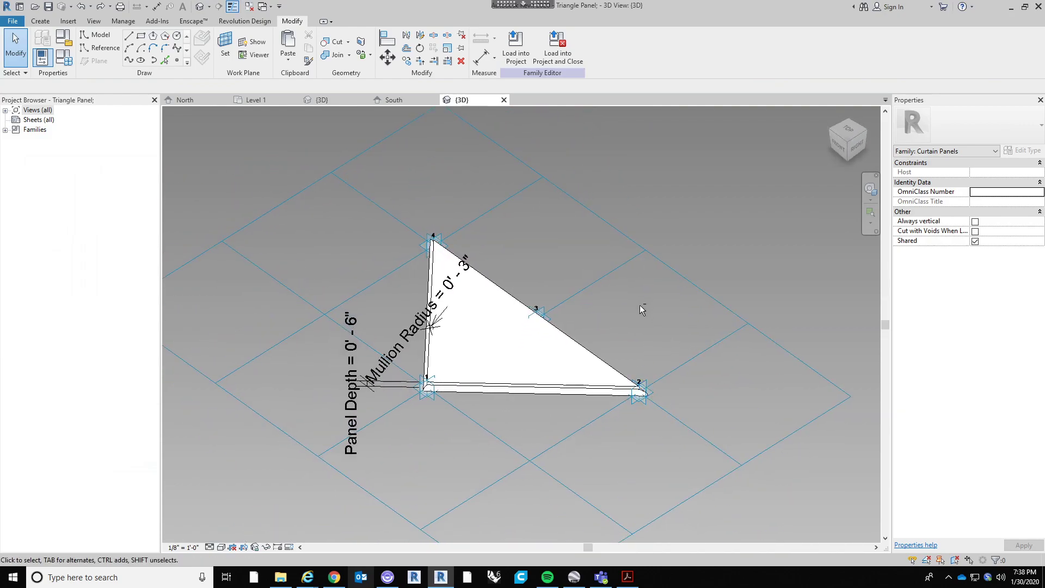
pyautogui.keyDown('shift'); pyautogui.moveTo(625, 319); pyautogui.dragTo(603, 358, button='middle'); pyautogui.keyUp('shift')
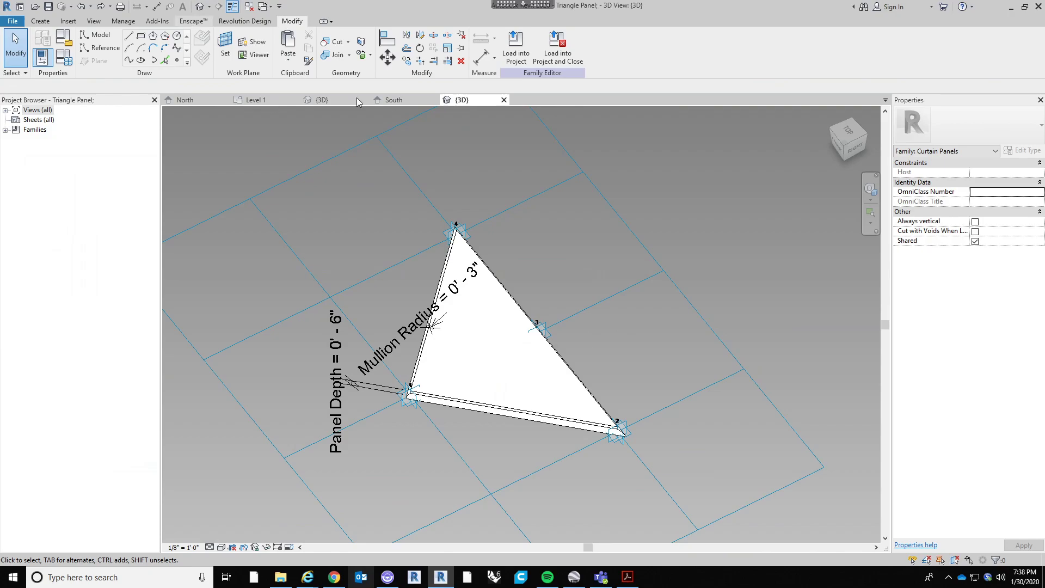
# In the project's 3D view, draw a vertical rectangle of model lines about 44' high beside the panelled form and select its four lines
pyautogui.click(319, 101)
pyautogui.scroll(-2, 425, 229)
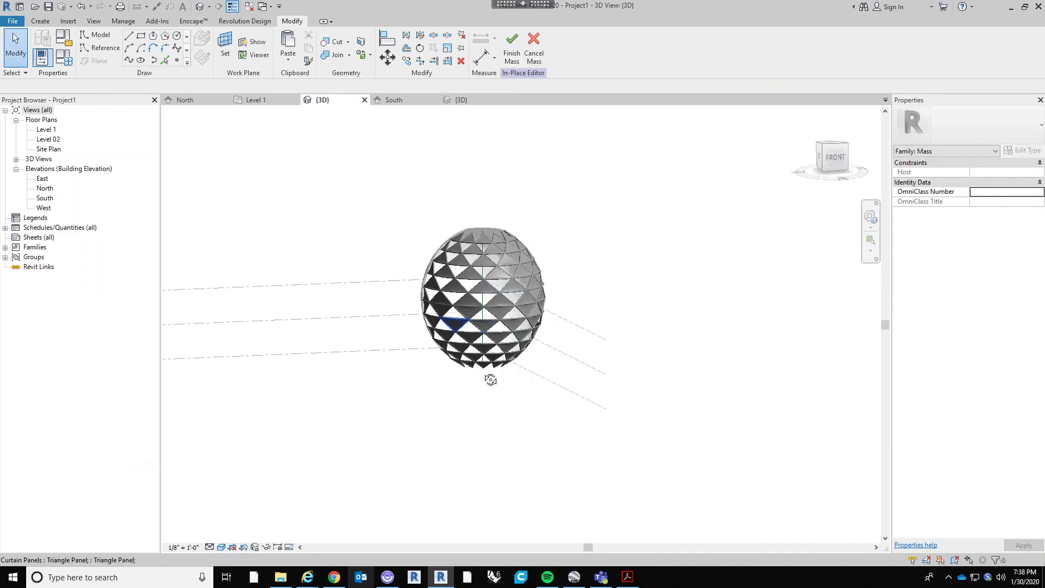
pyautogui.keyDown('shift'); pyautogui.moveTo(467, 294); pyautogui.dragTo(600, 313, button='middle'); pyautogui.keyUp('shift')
pyautogui.scroll(-3, 572, 314)
pyautogui.scroll(2, 474, 316)
pyautogui.scroll(1, 475, 315)
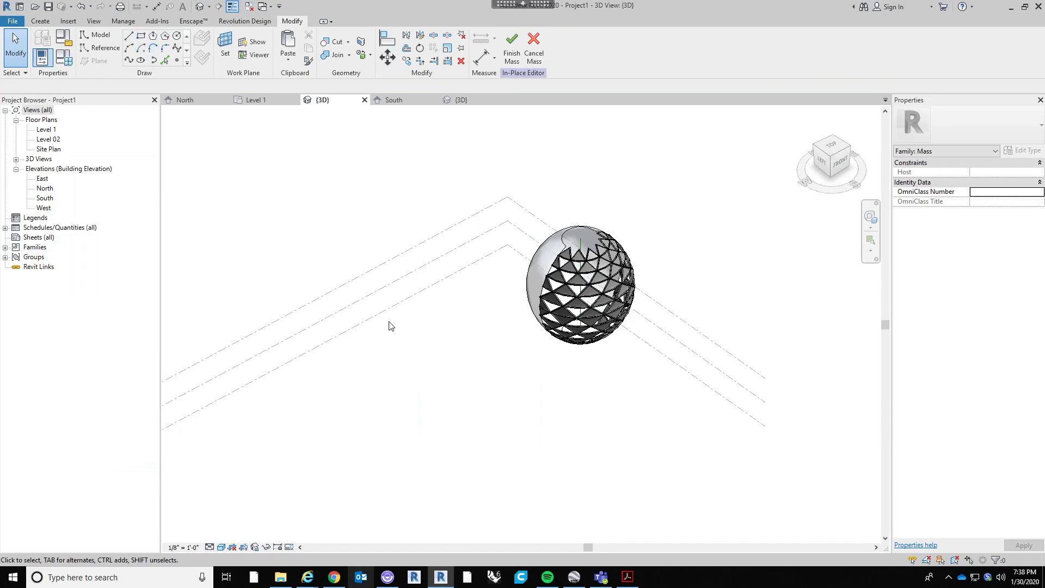
pyautogui.click(141, 36)
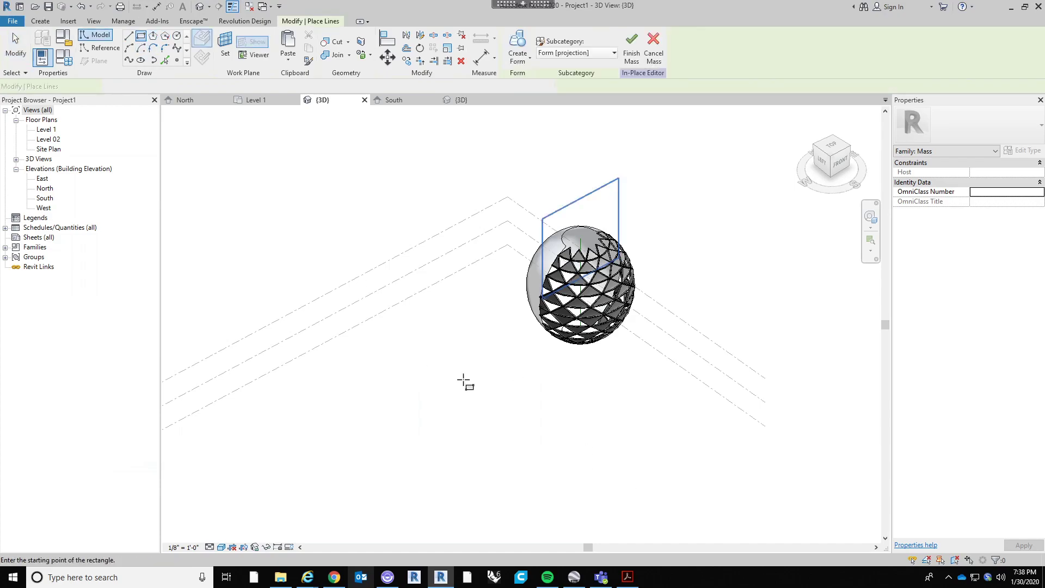
pyautogui.click(462, 378)
pyautogui.click(531, 453)
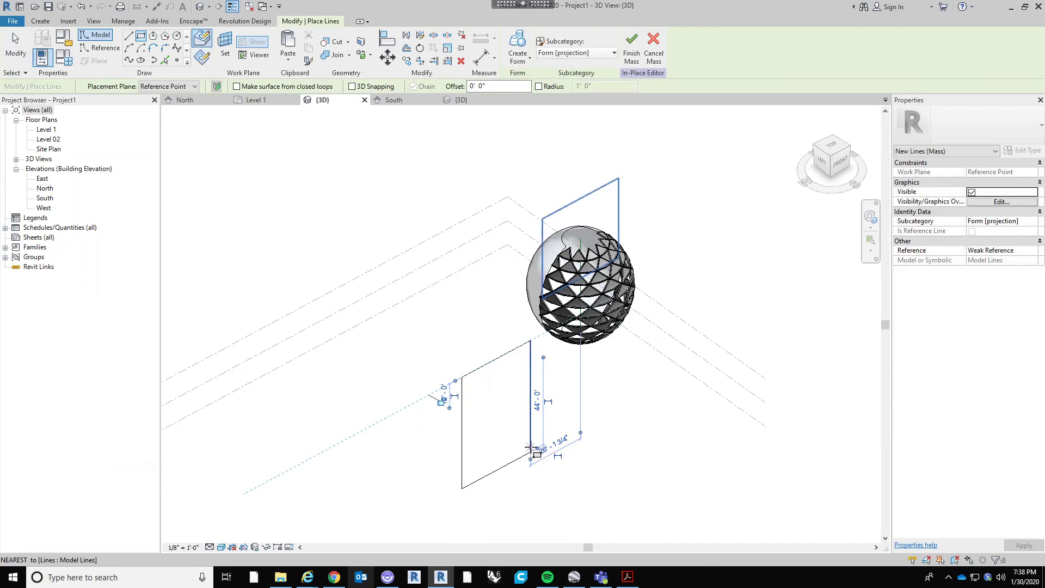
pyautogui.press('Escape')
pyautogui.press('Escape')
pyautogui.press('Tab')
pyautogui.click(530, 396)
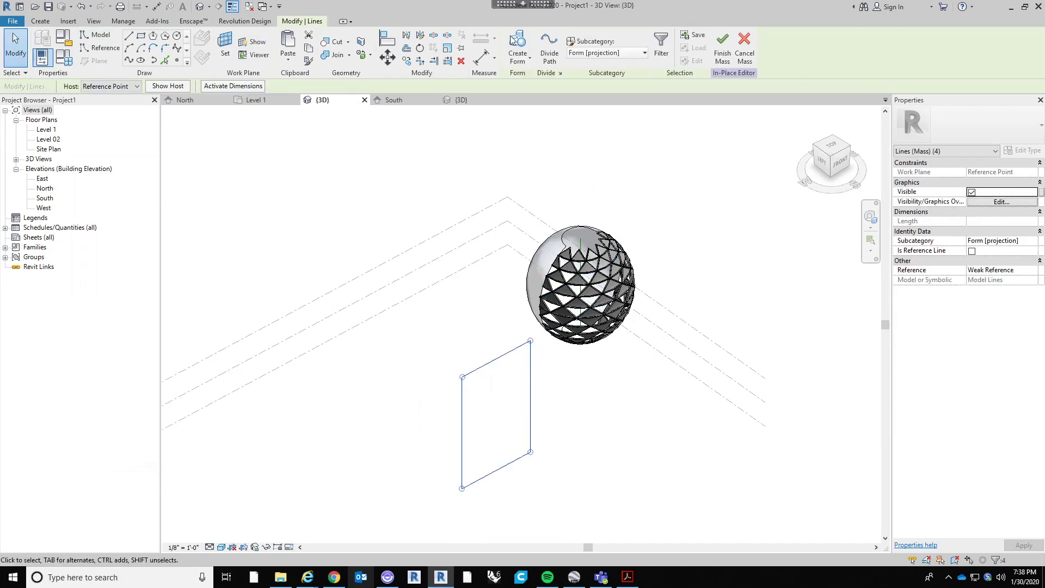
# Create a solid form from the selected rectangle and divide the wide vertical front surface of the resulting box
pyautogui.click(517, 47)
pyautogui.click(579, 435)
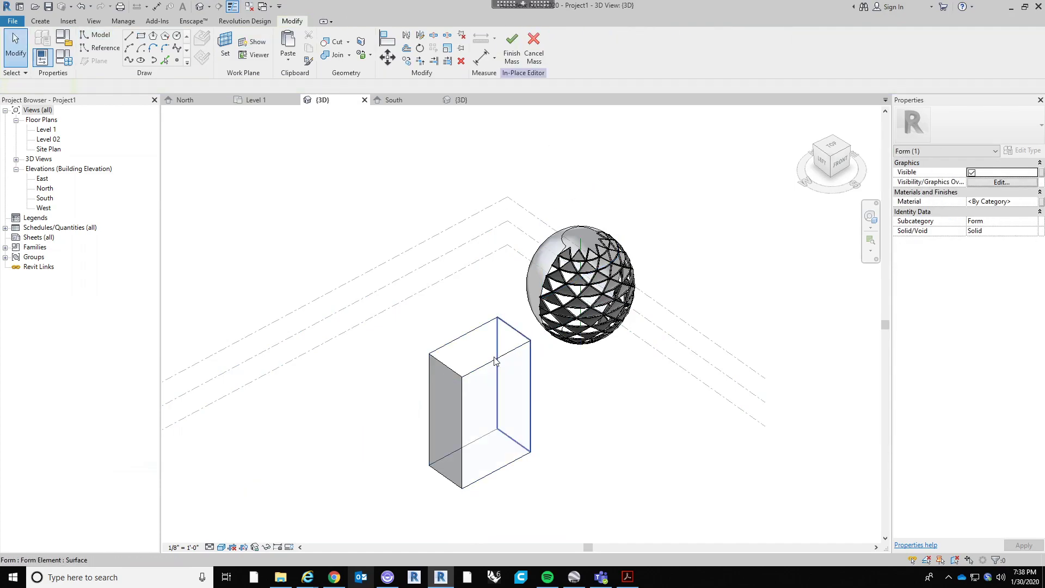
pyautogui.press('Tab')
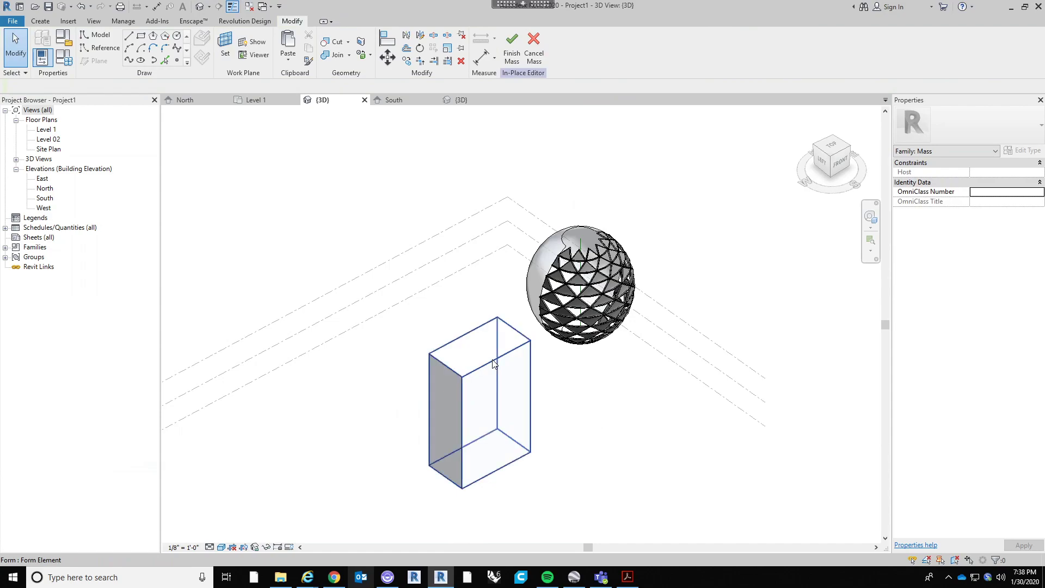
pyautogui.click(528, 363)
pyautogui.click(568, 57)
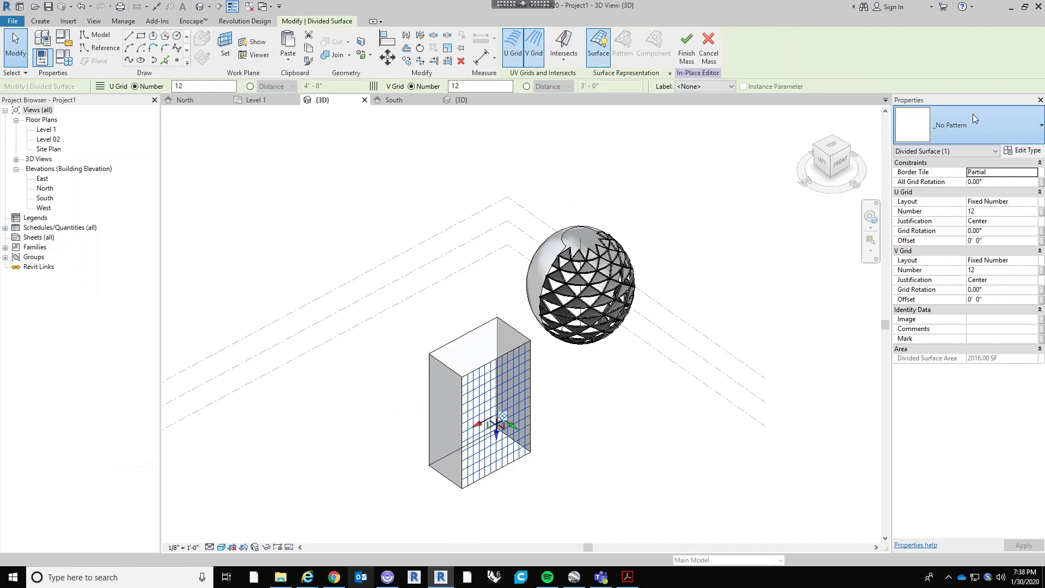
# Apply the Triangle Panel type under Triangle (bent) to the box's divided surface and inspect the flat panelling
pyautogui.click(972, 113)
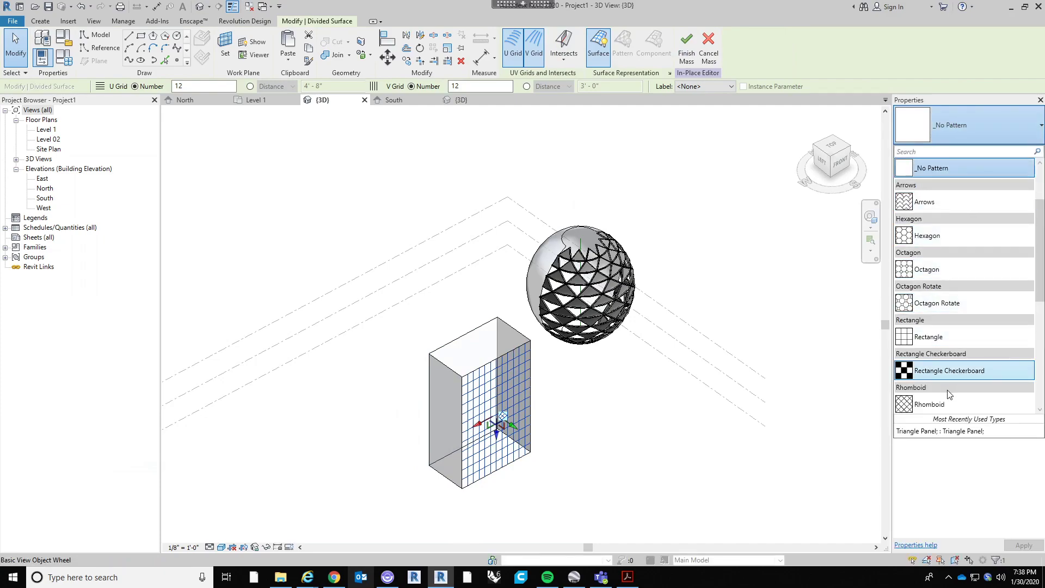
pyautogui.scroll(-1, 948, 223)
pyautogui.scroll(-2, 958, 272)
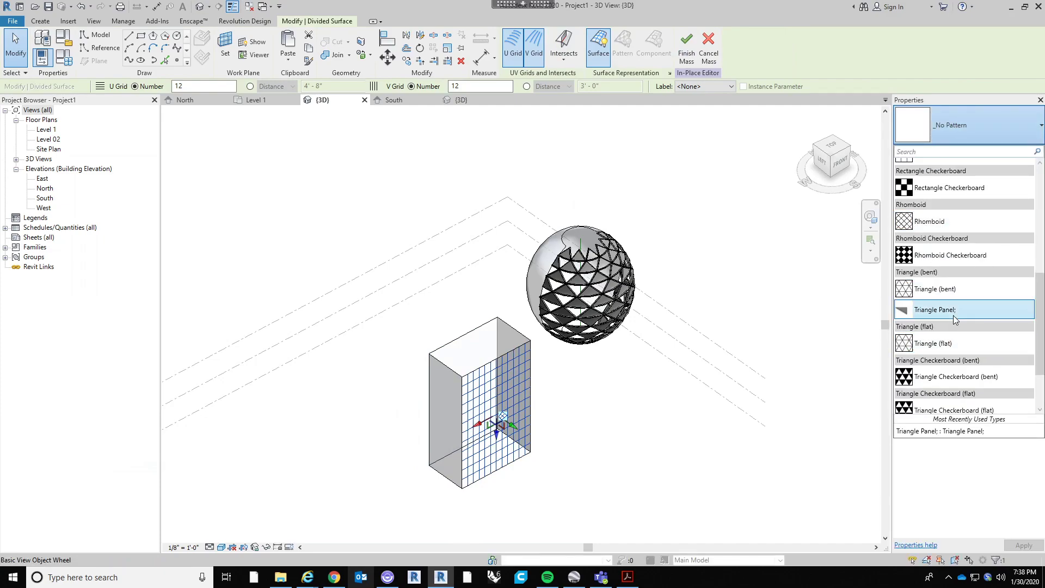
pyautogui.click(952, 315)
pyautogui.click(602, 477)
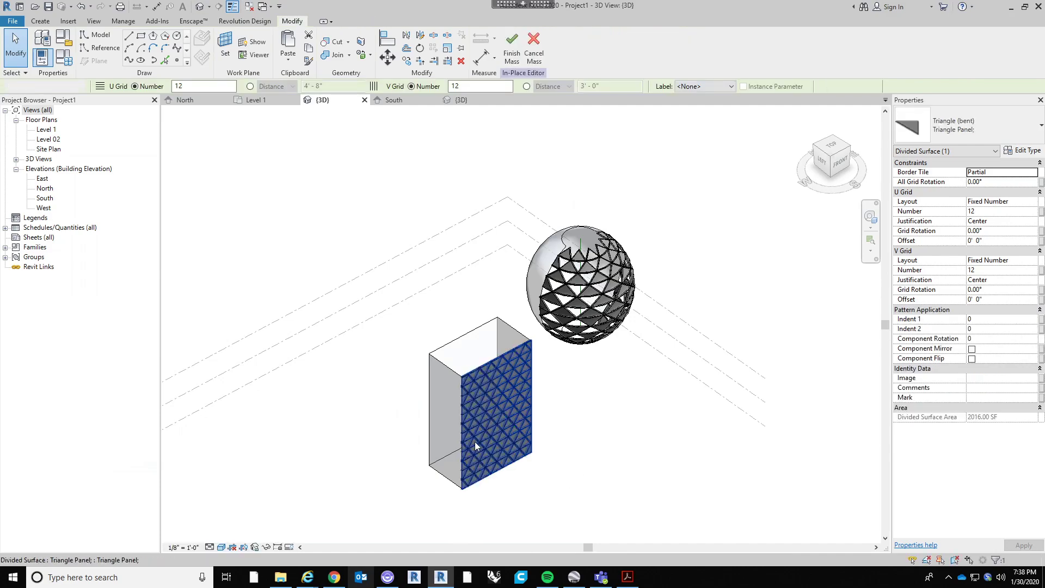
pyautogui.scroll(6, 498, 427)
pyautogui.scroll(-8, 675, 321)
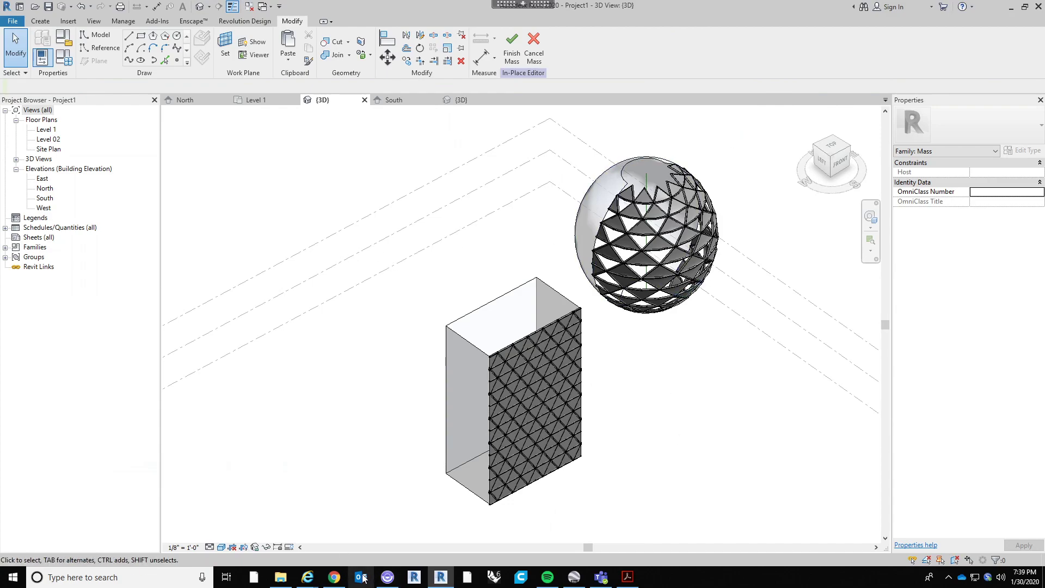
# Switch to the course site in Chrome and open the Assignment 3 - Gherkin page from the Revit module
pyautogui.click(334, 578)
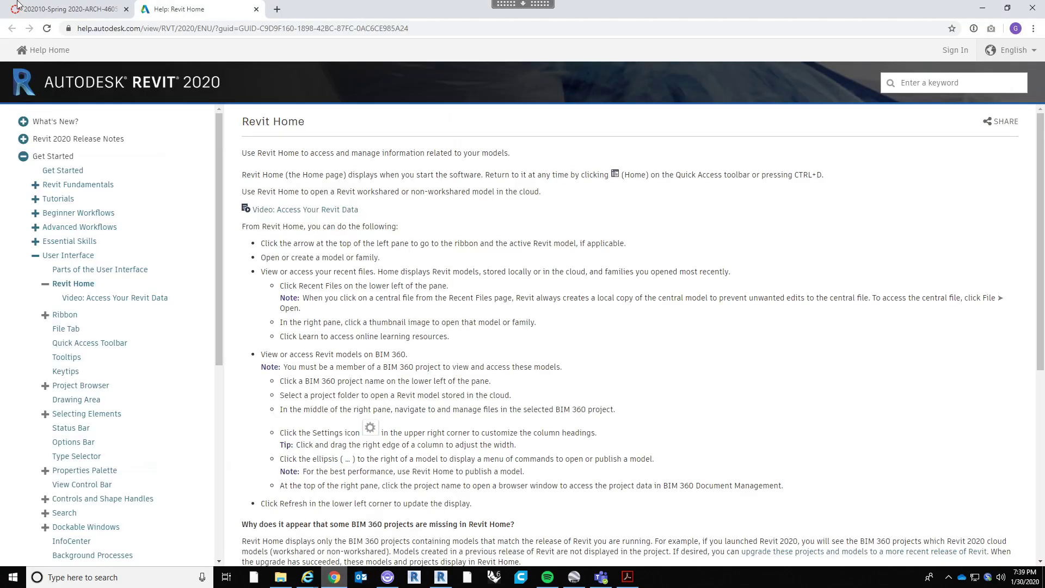
pyautogui.click(61, 8)
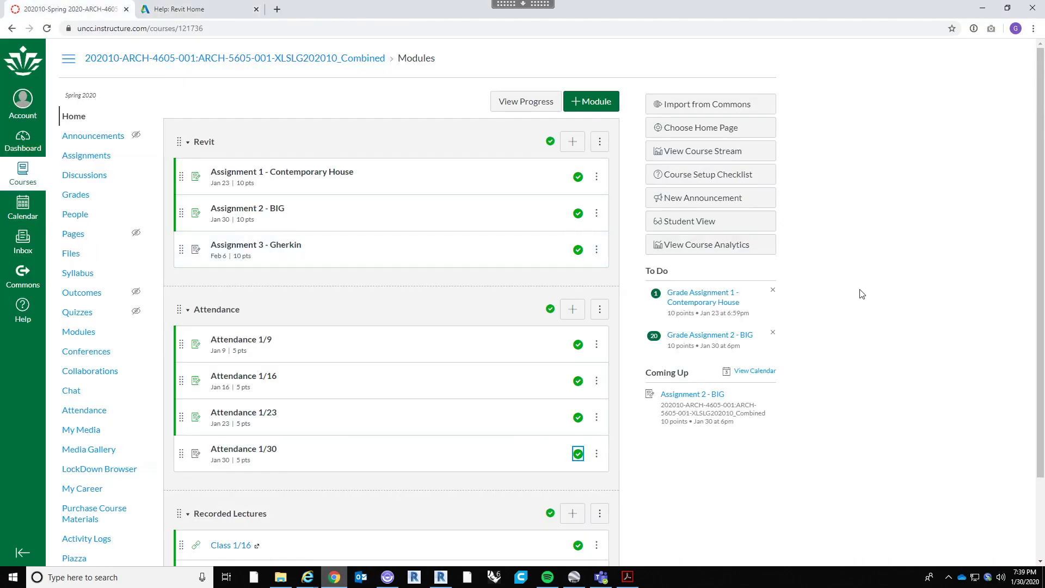
pyautogui.click(291, 244)
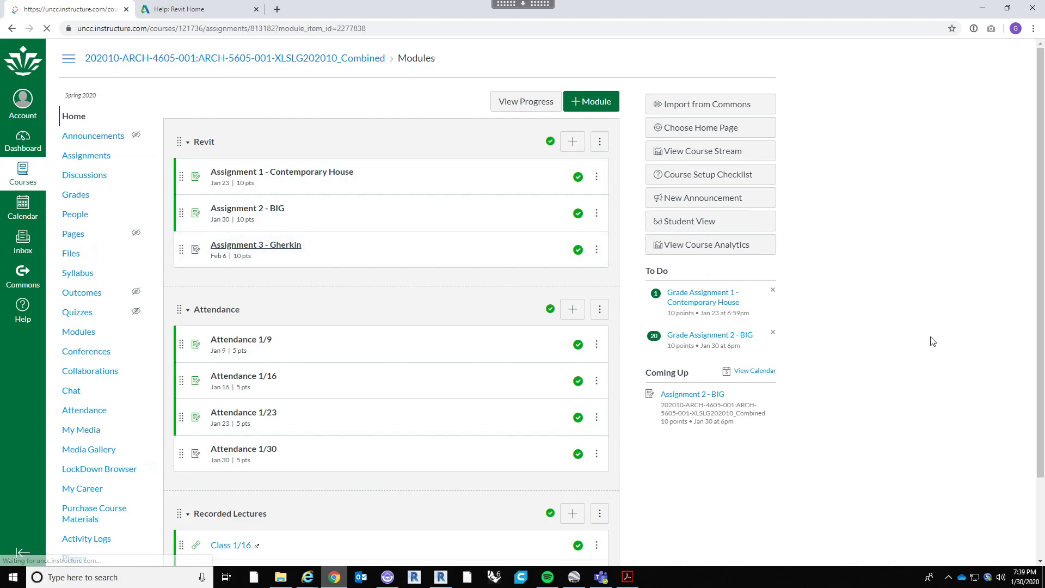